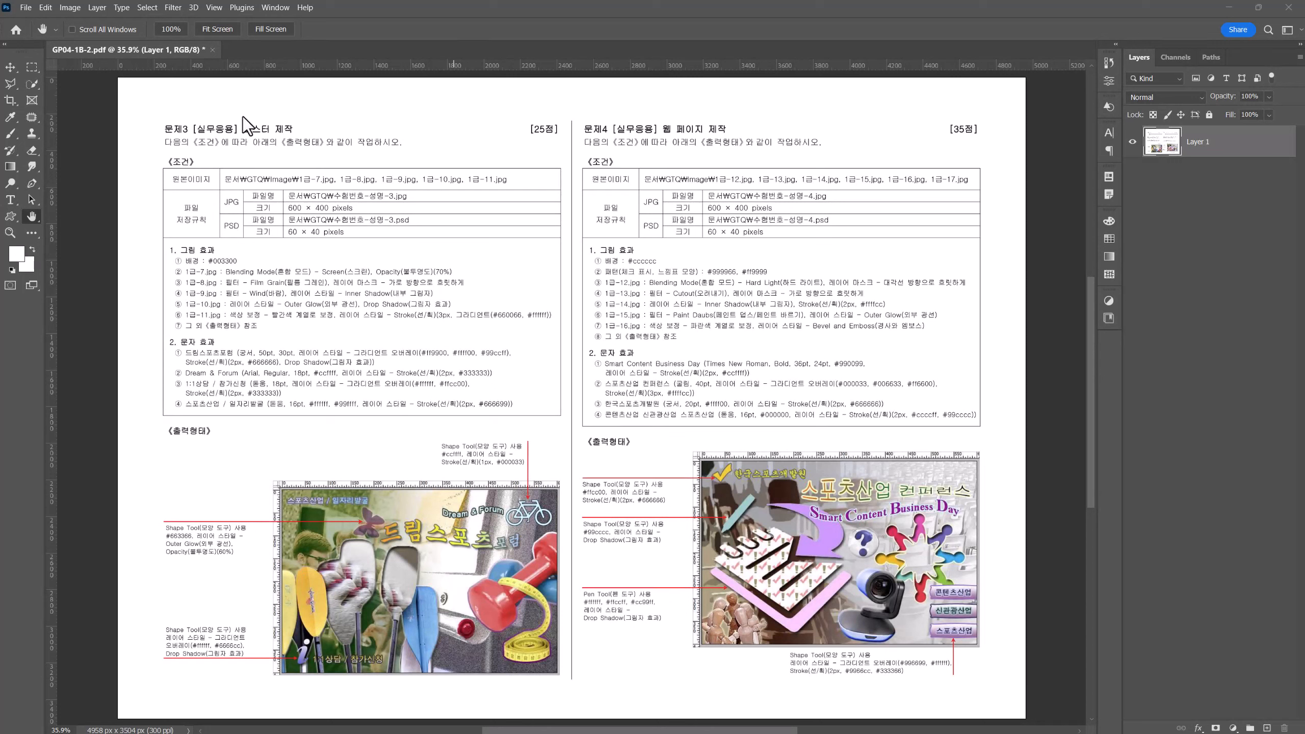
Step: Create a new RGB document 600 × 400 pixels at 72 pixels/inch with a white background
left_click(23, 7)
left_click(30, 19)
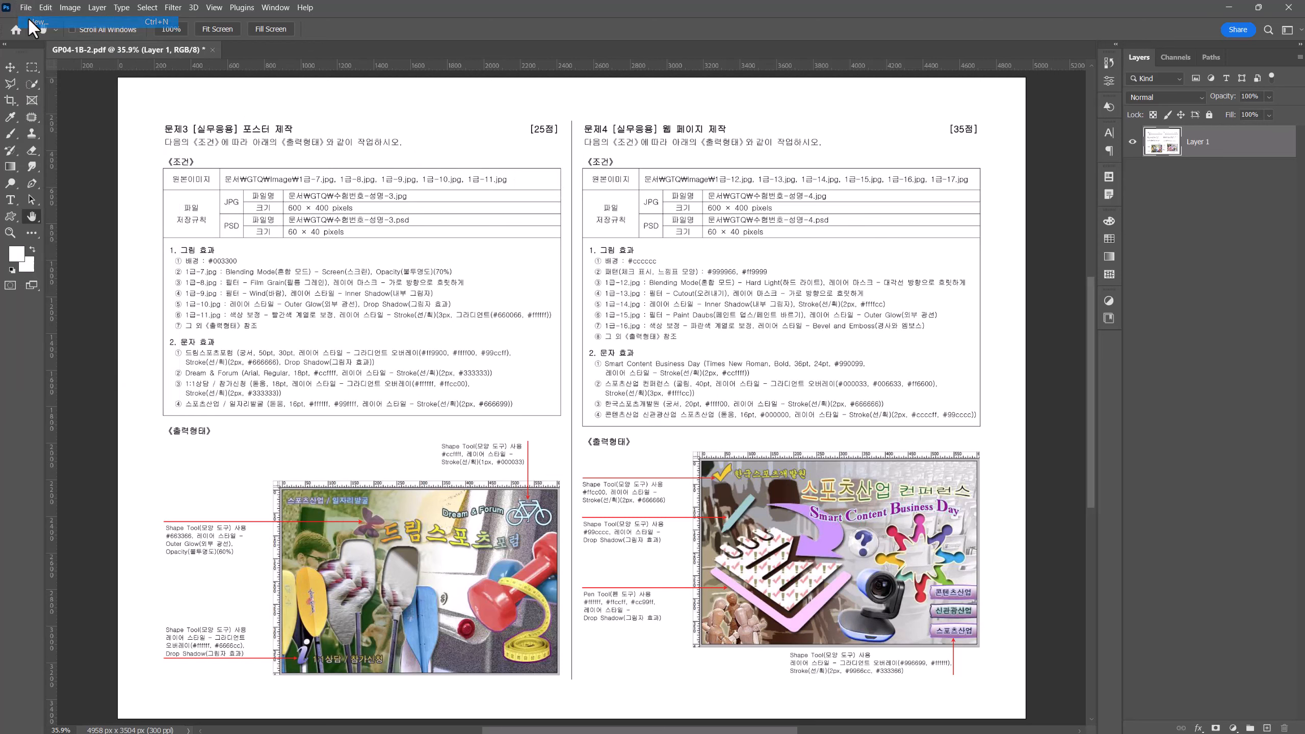
left_click(769, 213)
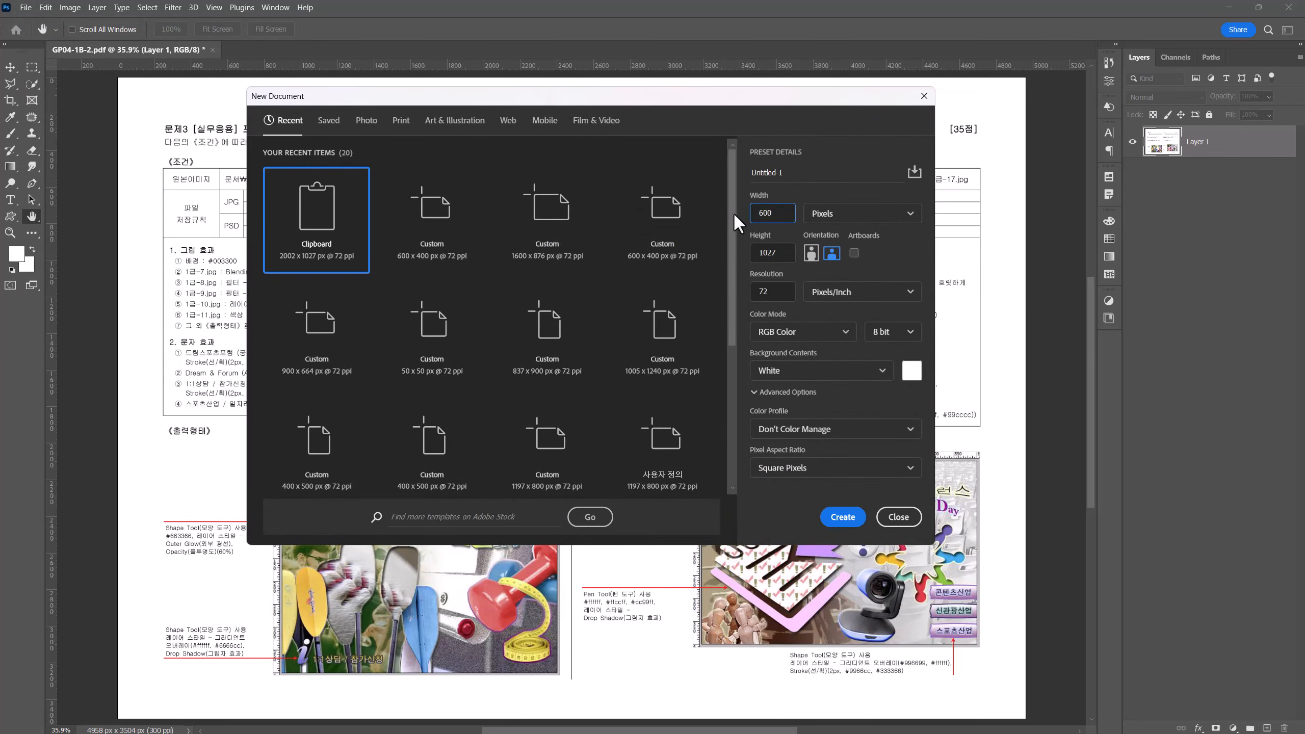
key("Tab")
type("4")
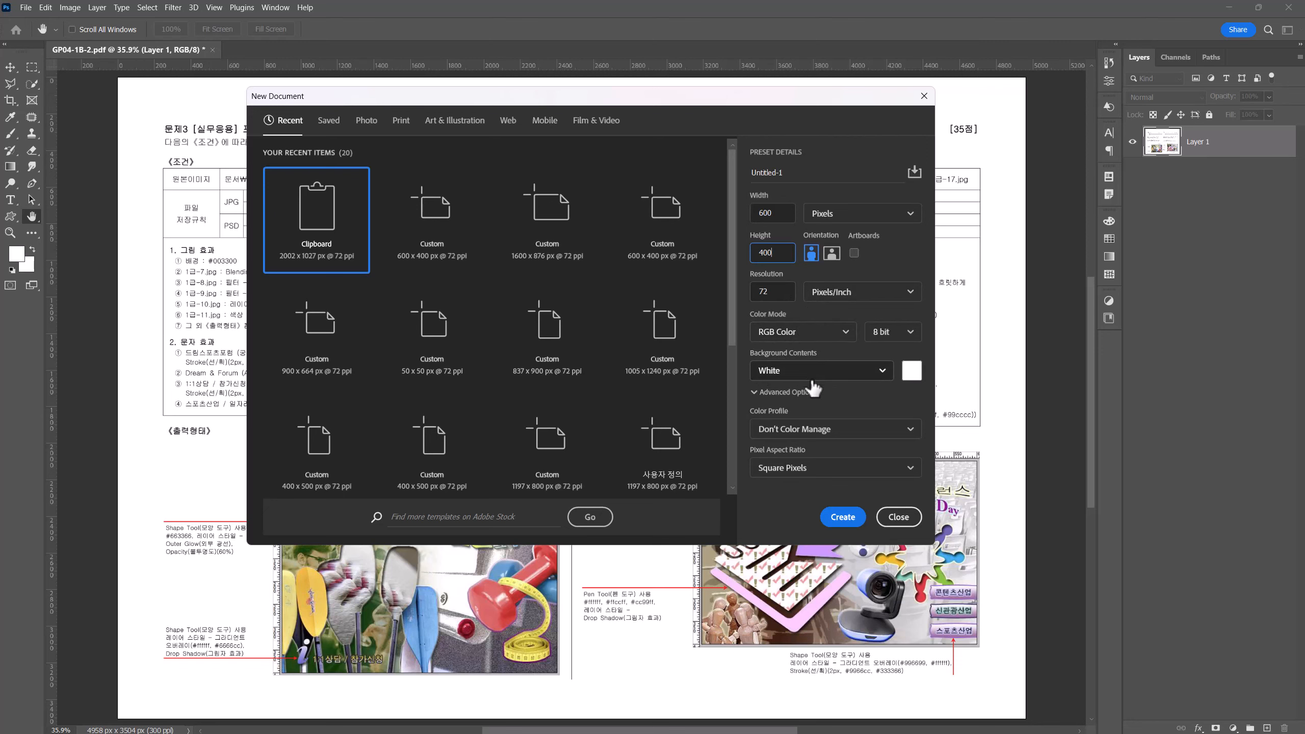
left_click(839, 518)
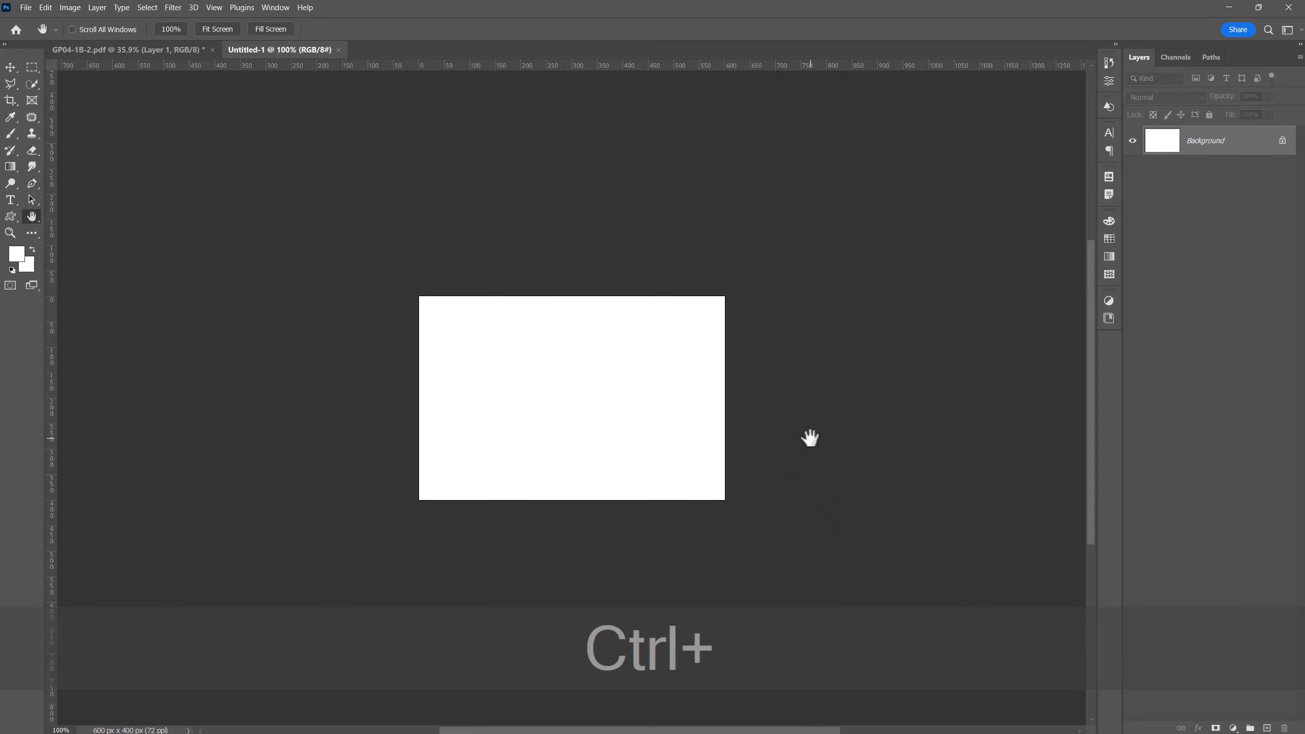
key("ctrl+equal")
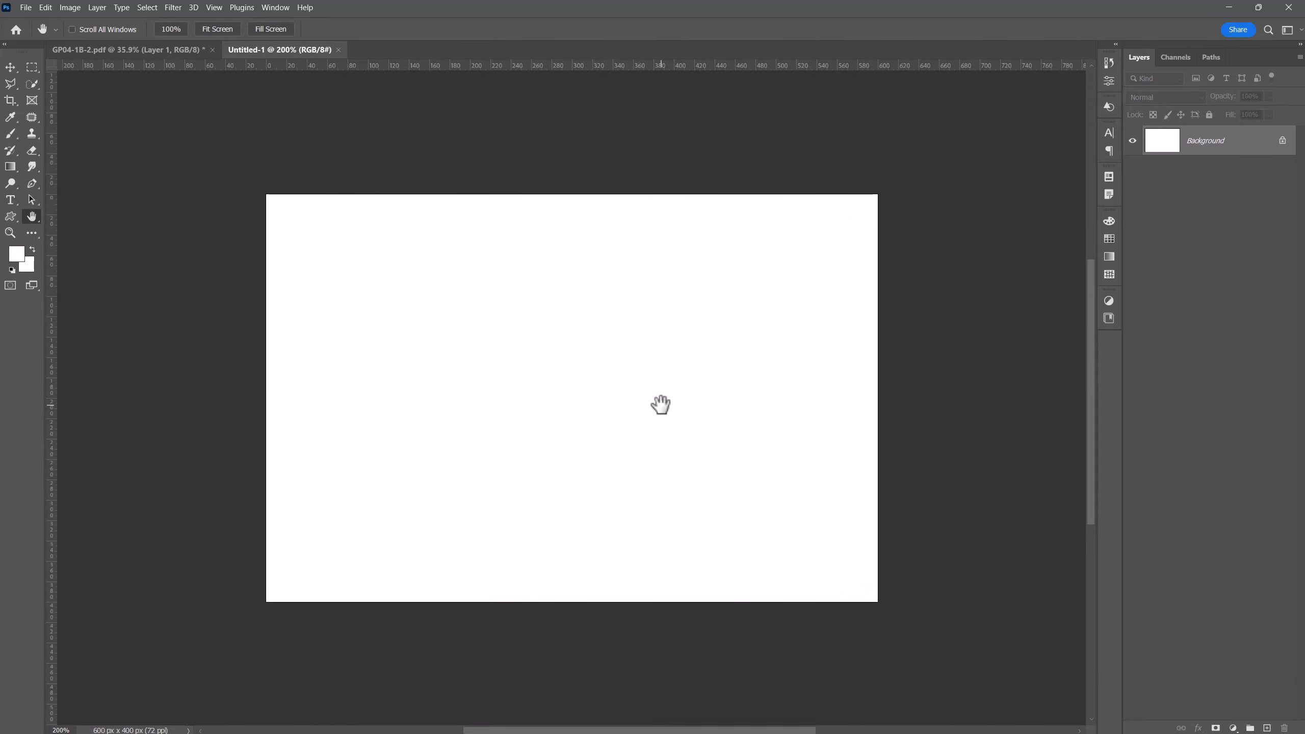
Step: Try filling the canvas with the background color set to #cccccc, as specified in GP04-1B-2.pdf, and undo the fill
left_click(137, 50)
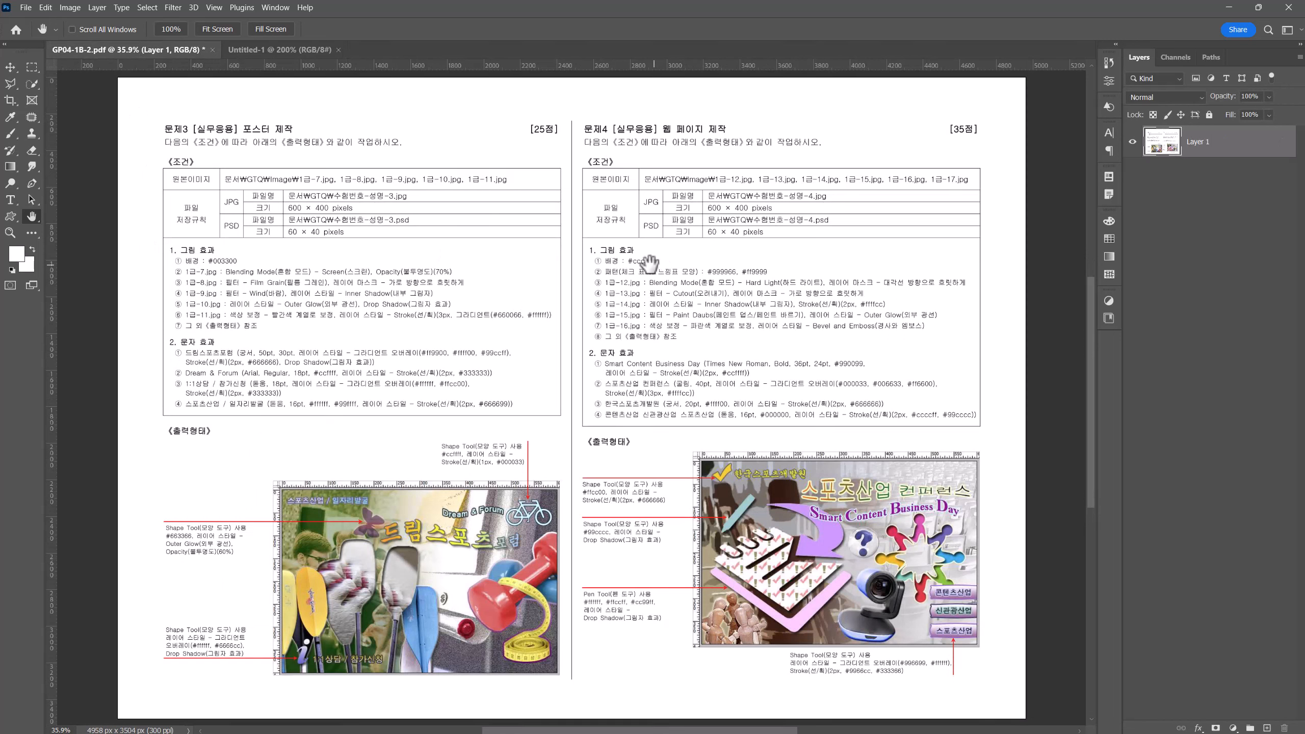
left_click(270, 49)
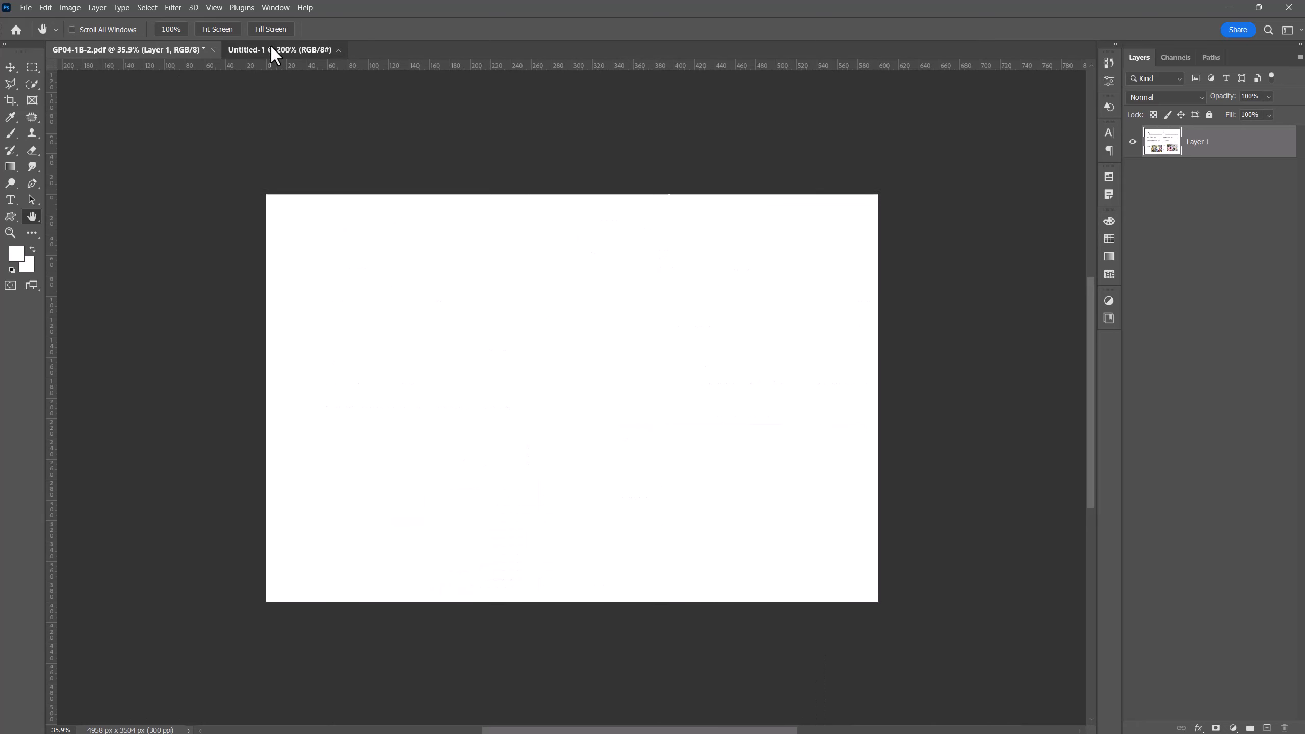
left_click(26, 265)
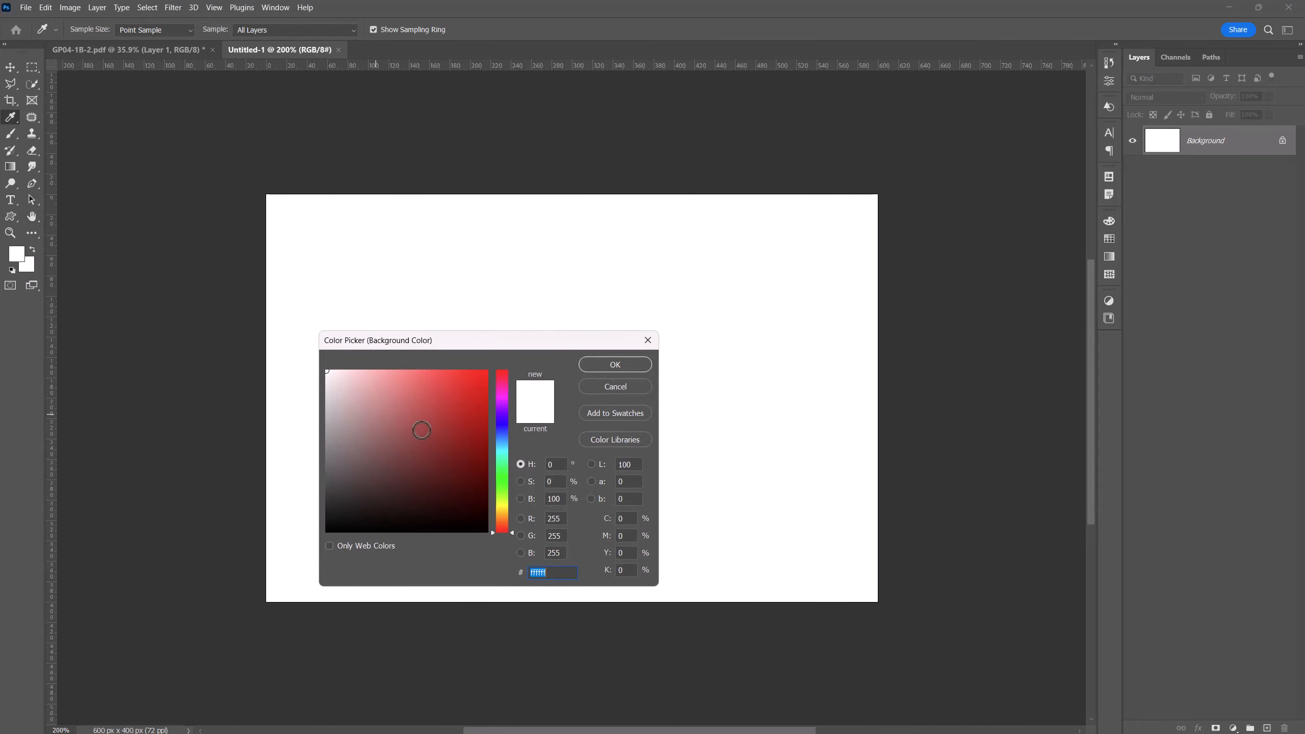
type("0")
type("cccccc")
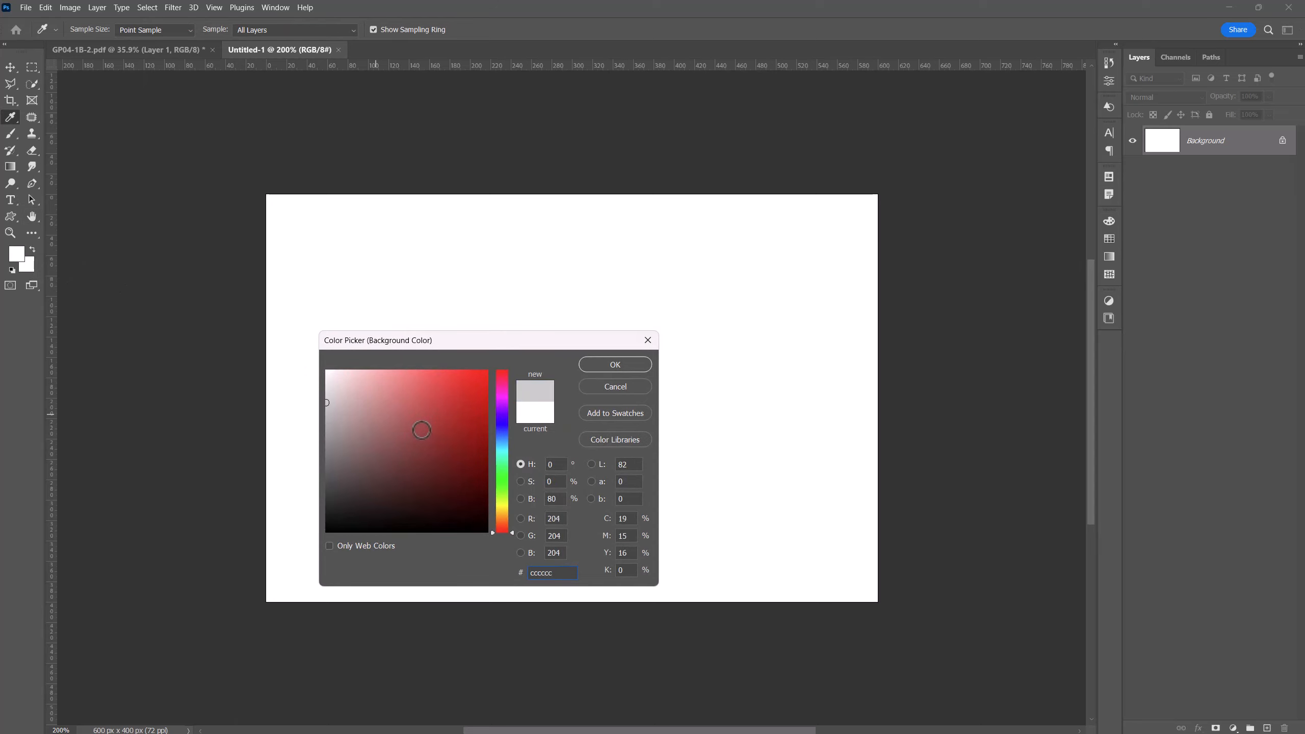
key("Return")
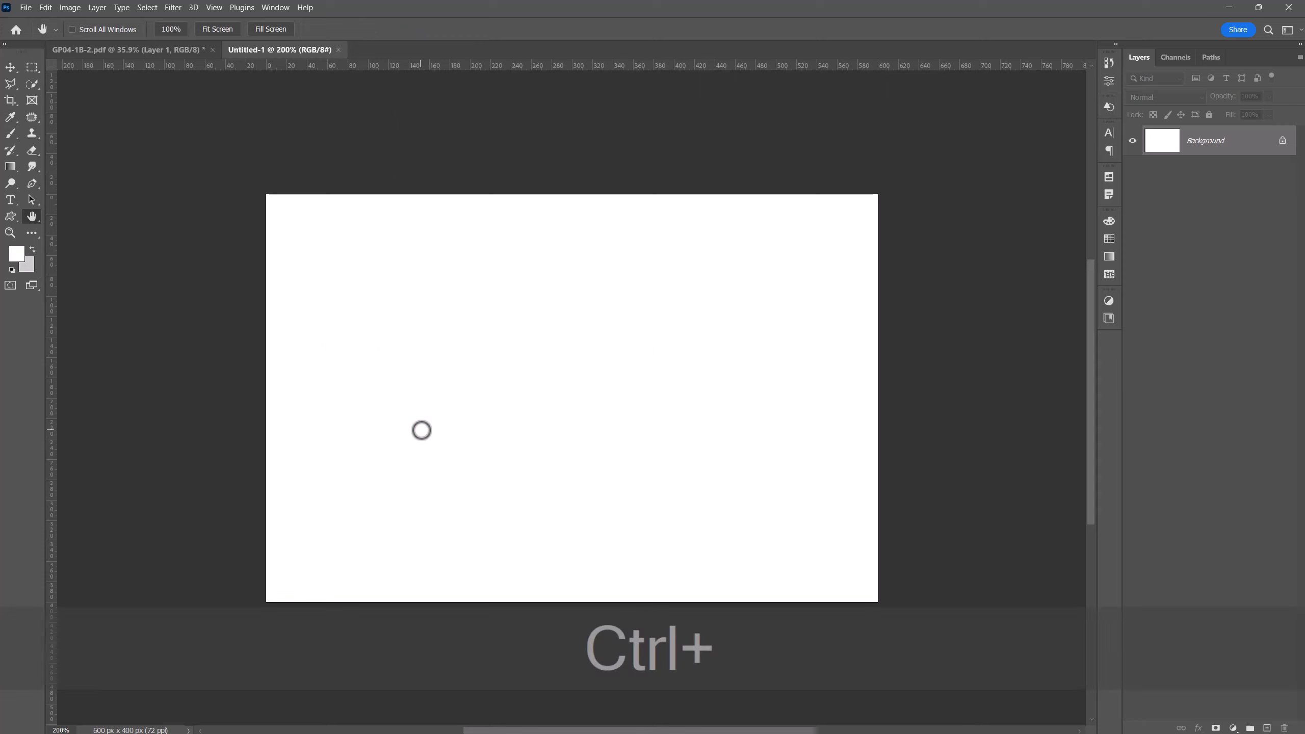
key("ctrl+Delete")
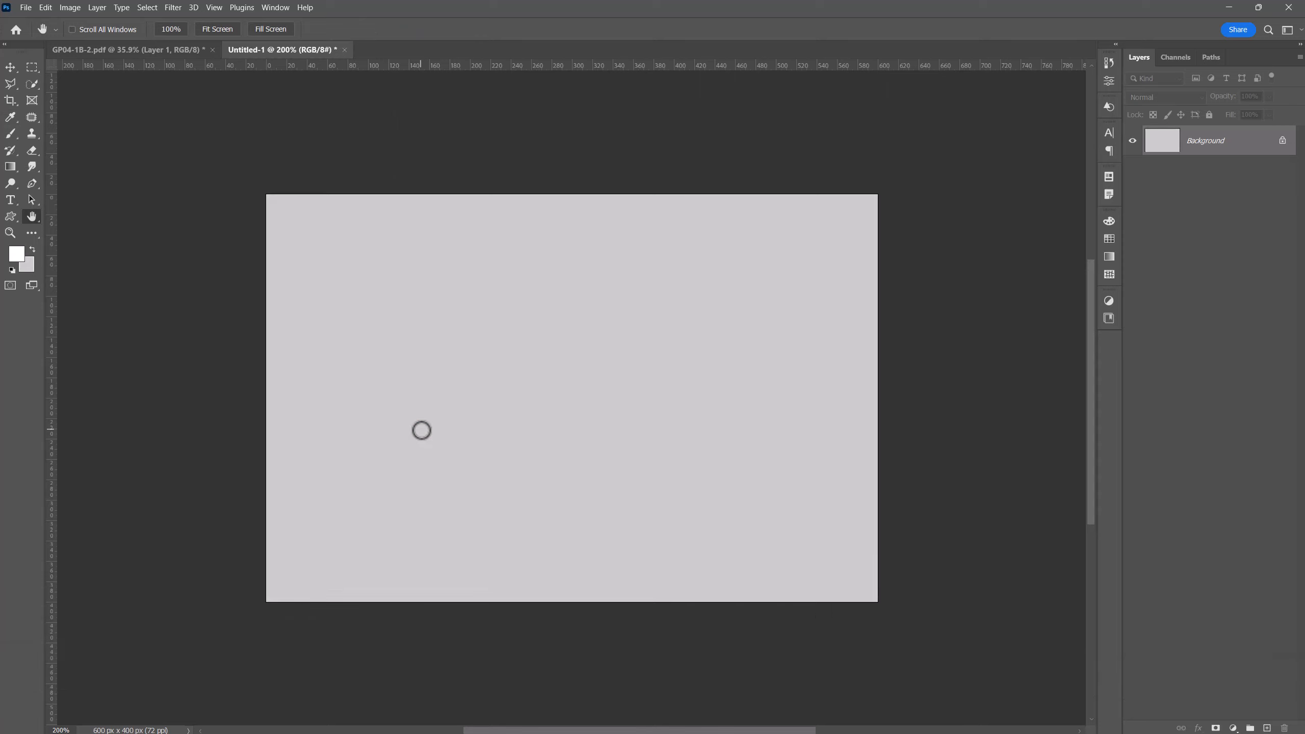
key("ctrl+z")
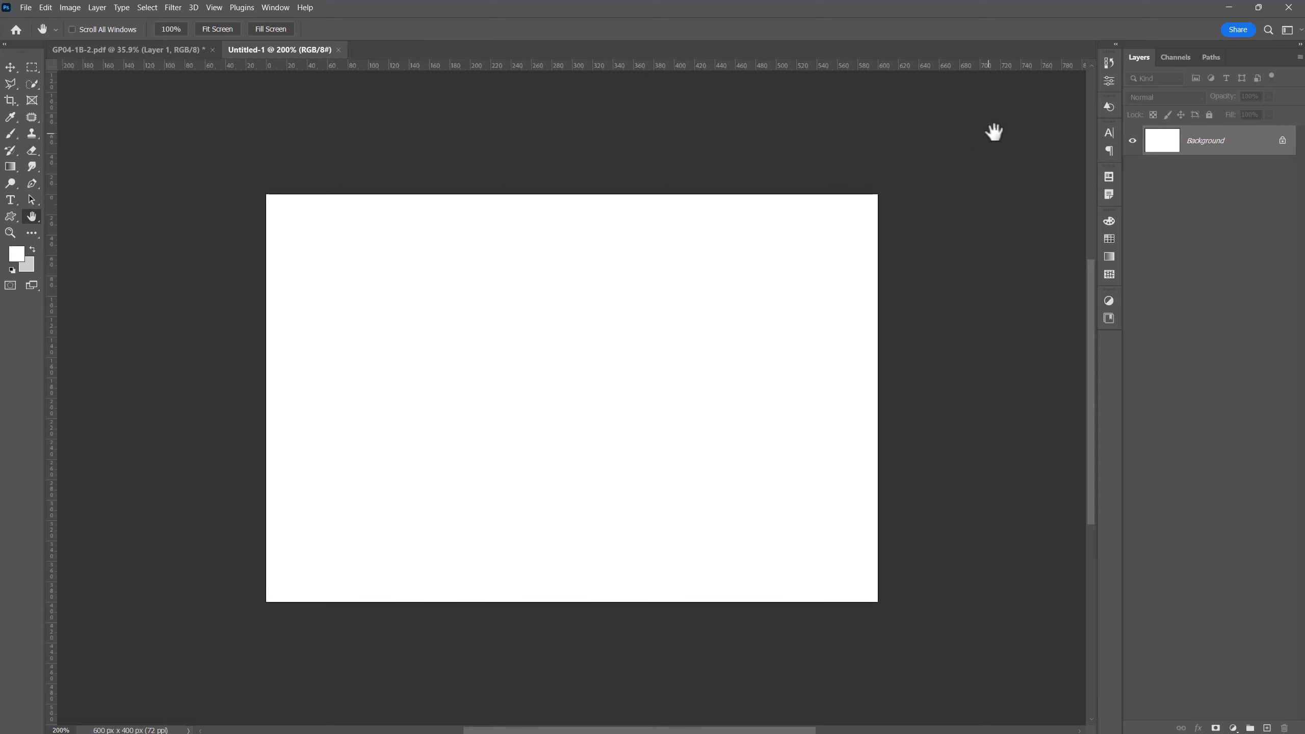
Step: Set the canvas fill in the document properties to #cccccc
left_click(1109, 79)
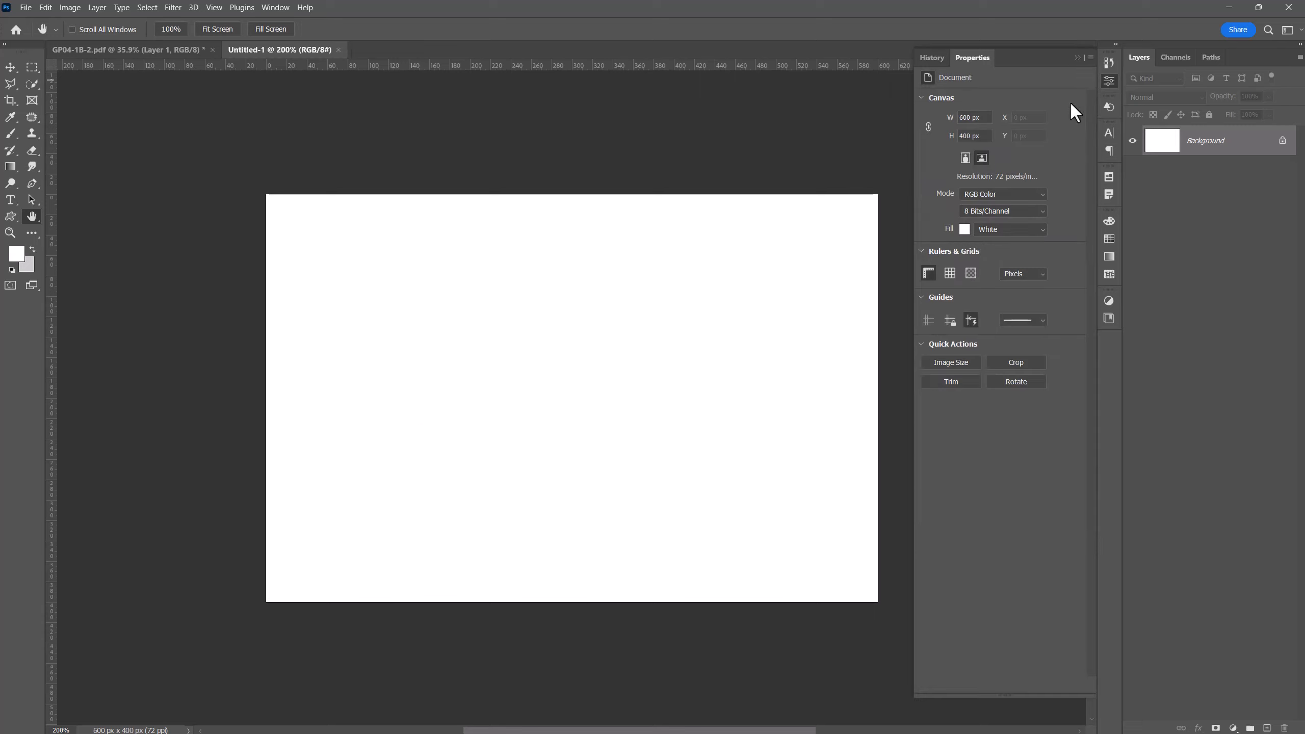
left_click(964, 230)
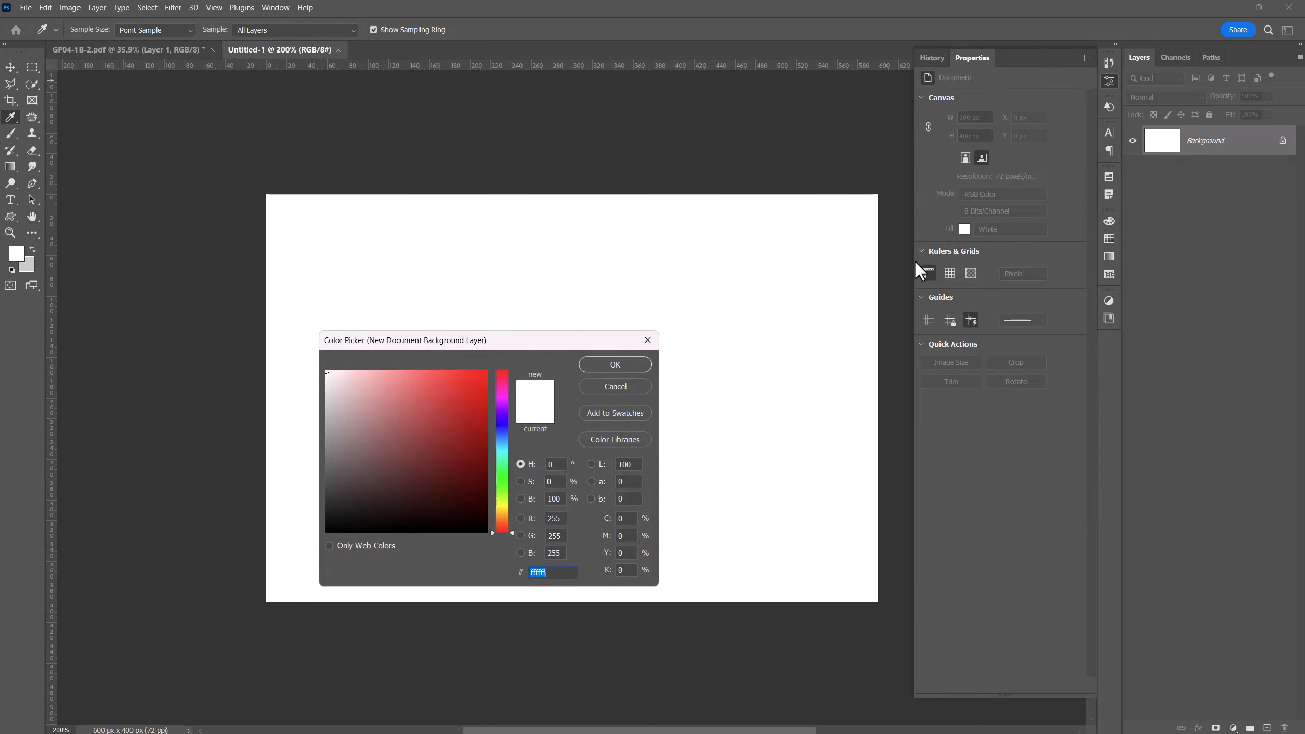
type("cccccc")
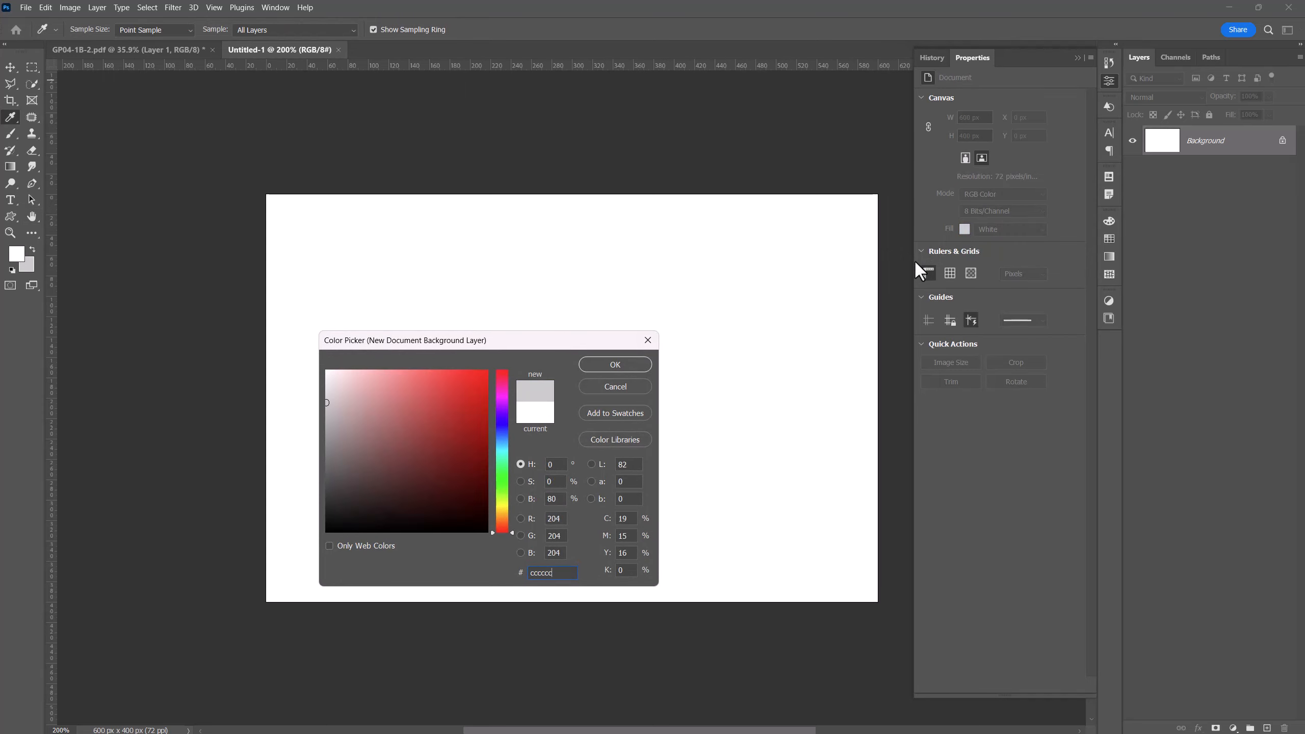
key("Return")
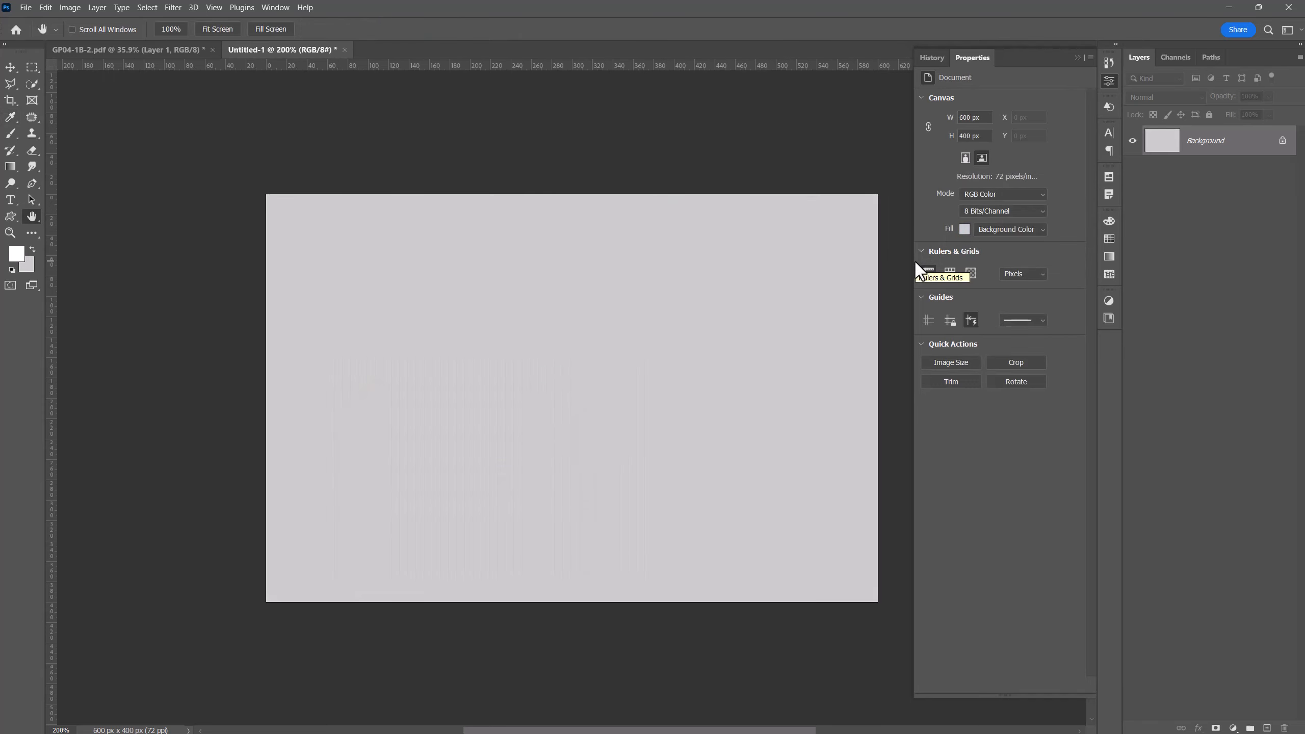
Step: Open 1급-12.jpg from the 소스파일 folder, copy the entire image and close the file
left_click(27, 8)
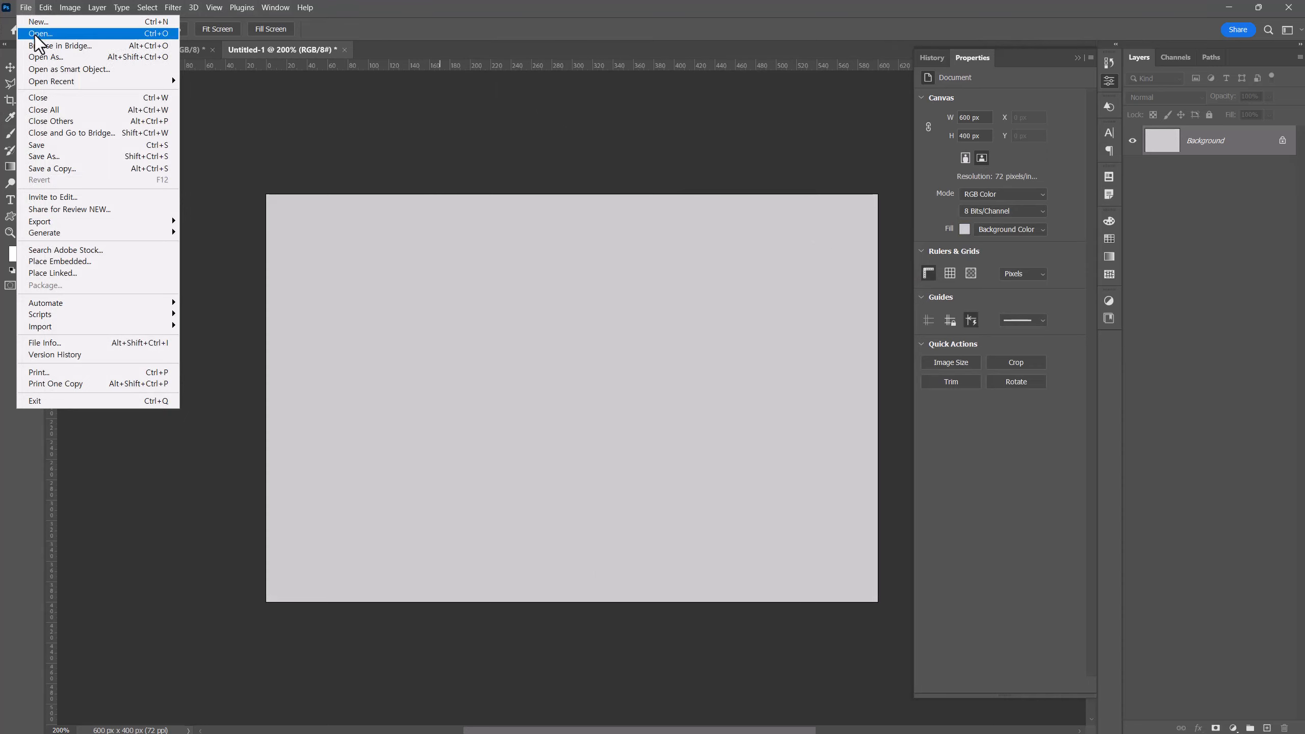
left_click(39, 34)
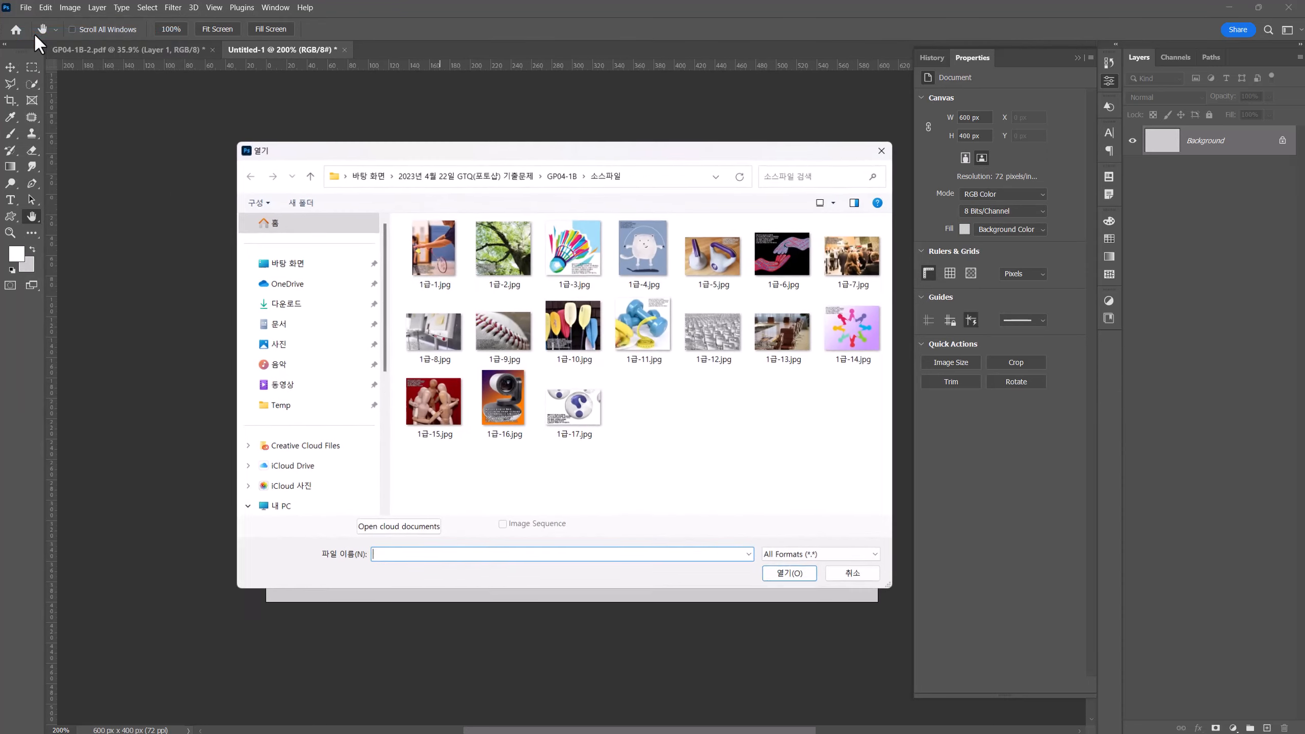
double_click(721, 331)
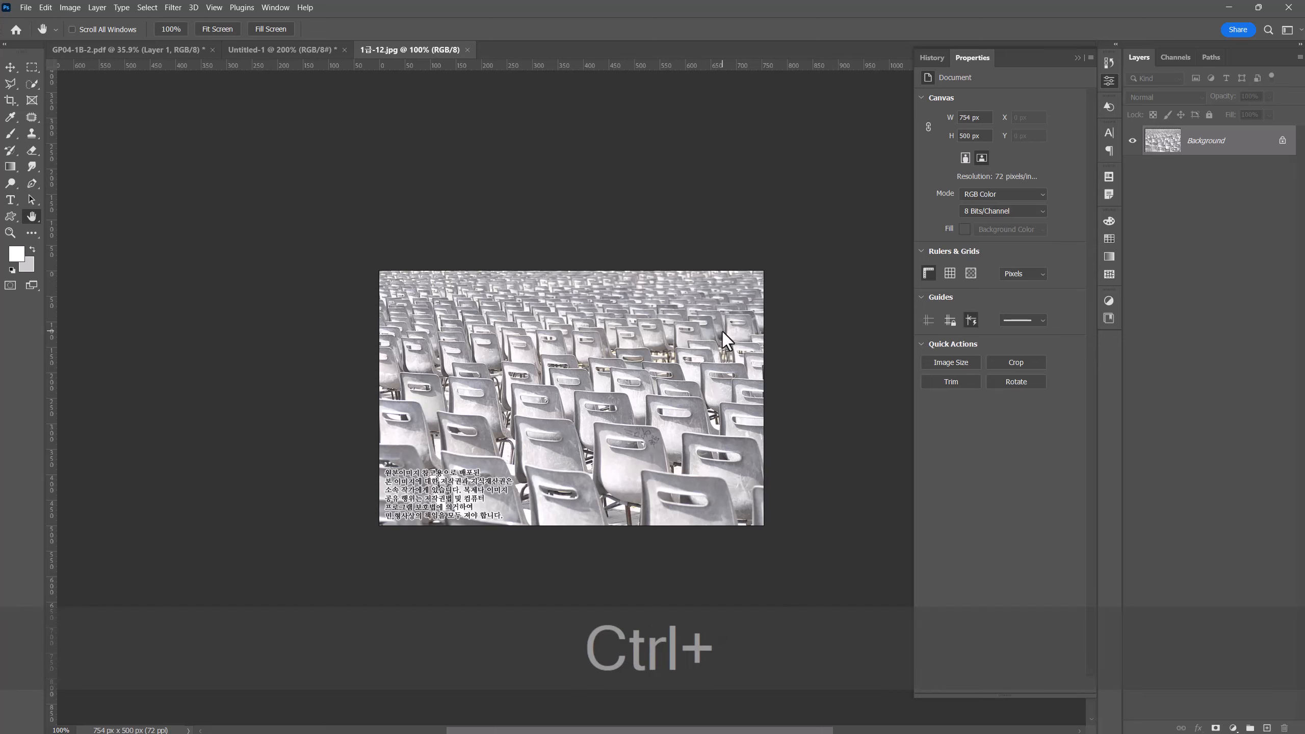
key("ctrl+a")
key("ctrl+c")
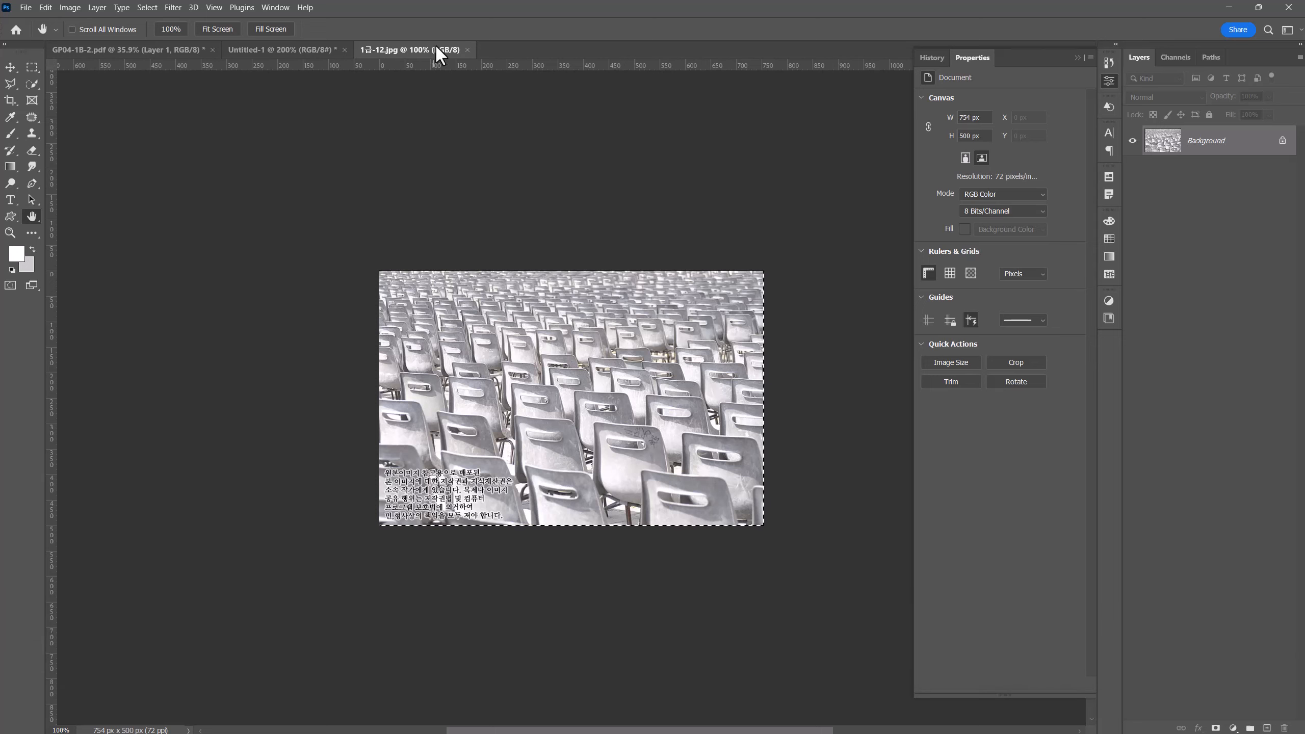
left_click(468, 49)
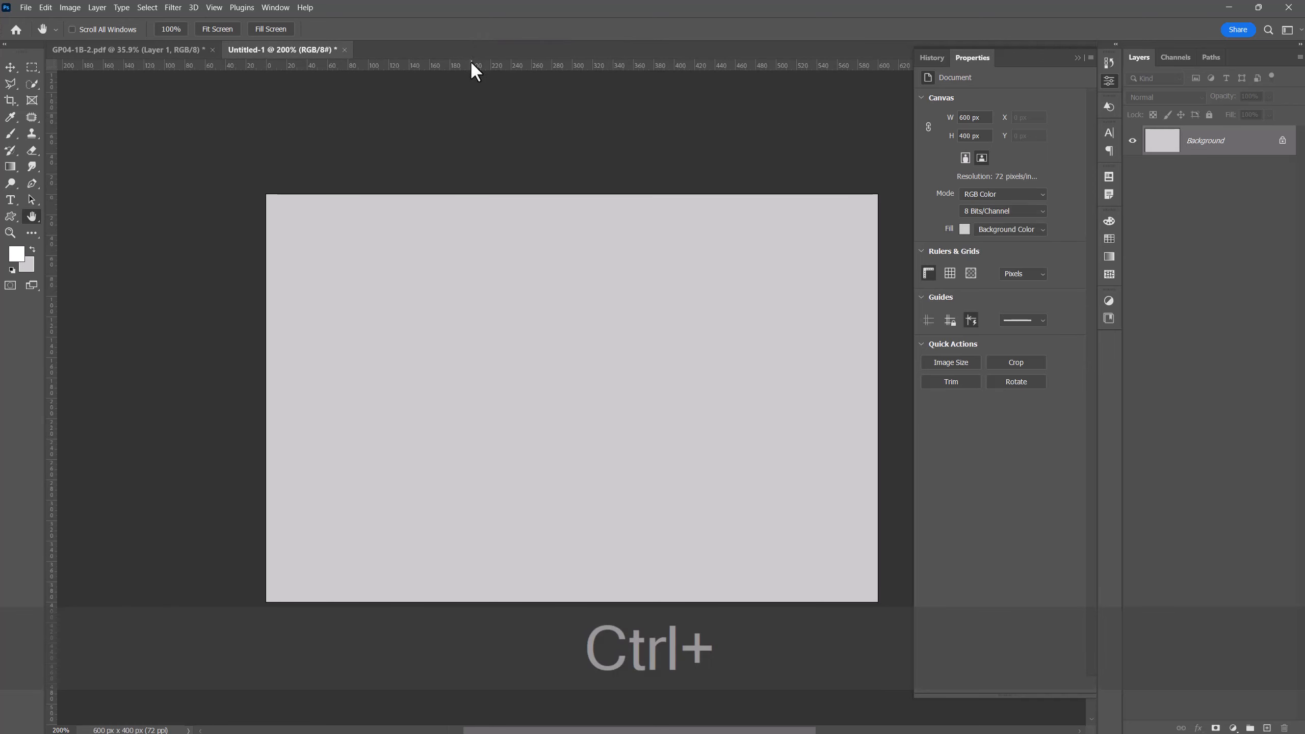
Step: Paste the chairs image into the new document, flip it horizontally and scale it to about 605 × 401 px to cover the canvas
key("ctrl+v")
key("ctrl+t")
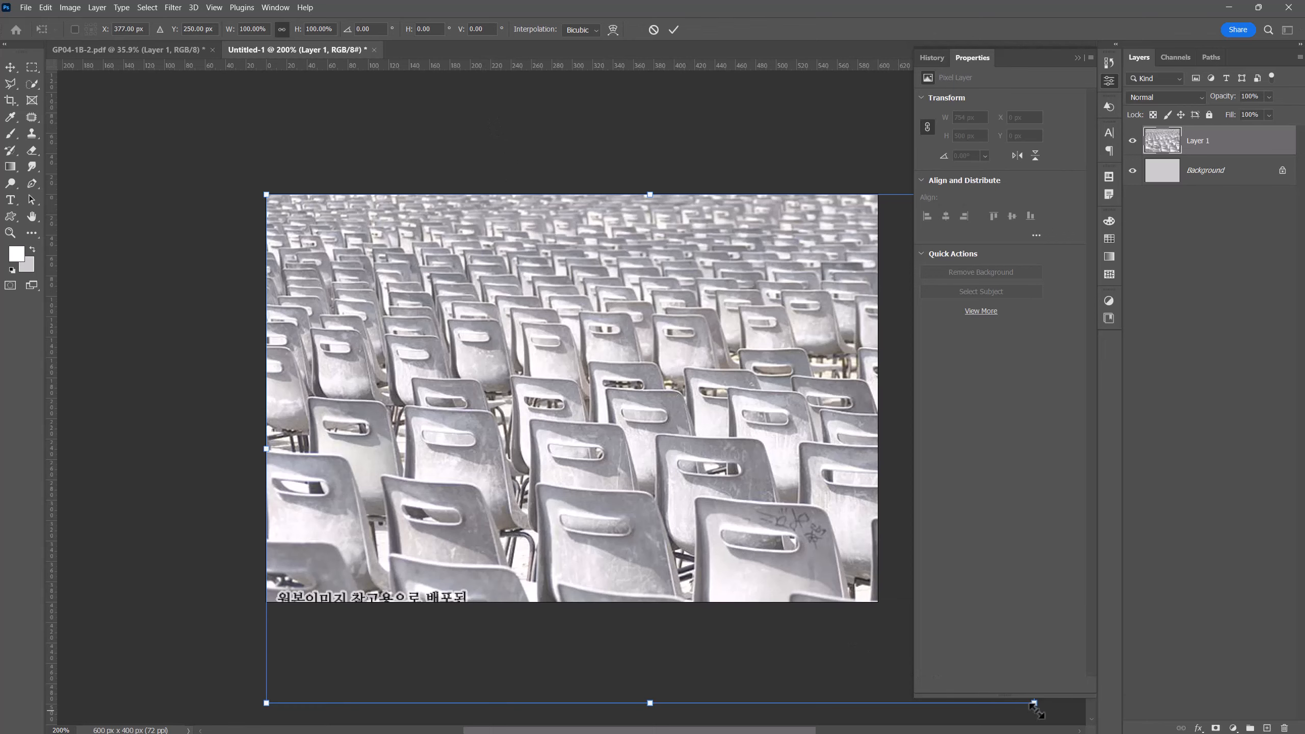
left_click_drag(1033, 702, 899, 613)
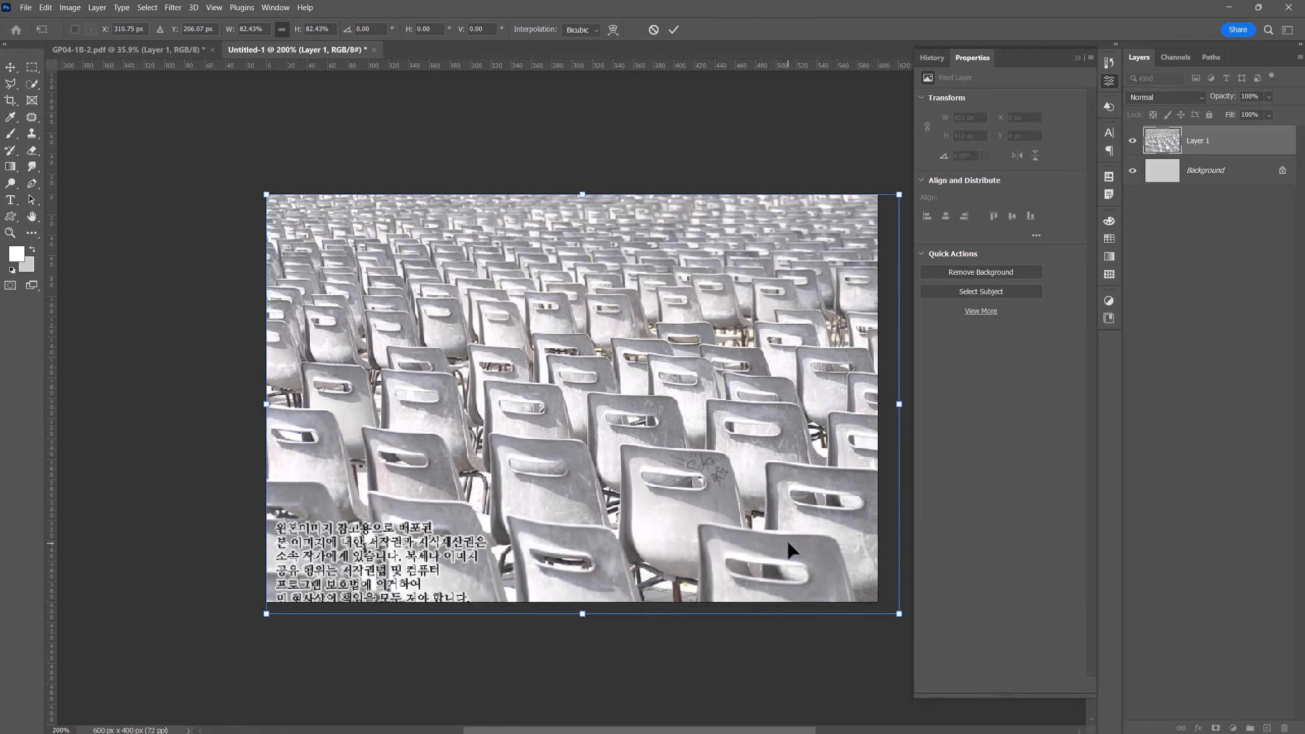
right_click(577, 316)
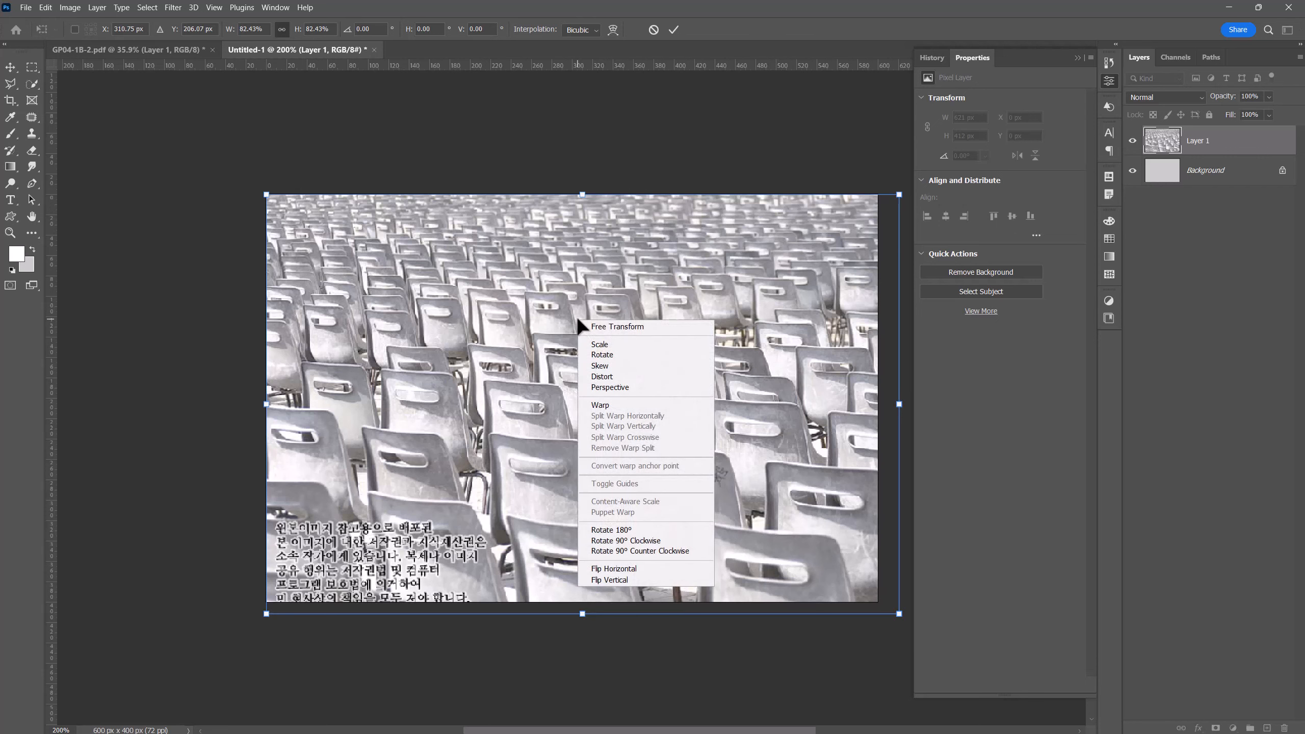
left_click(626, 569)
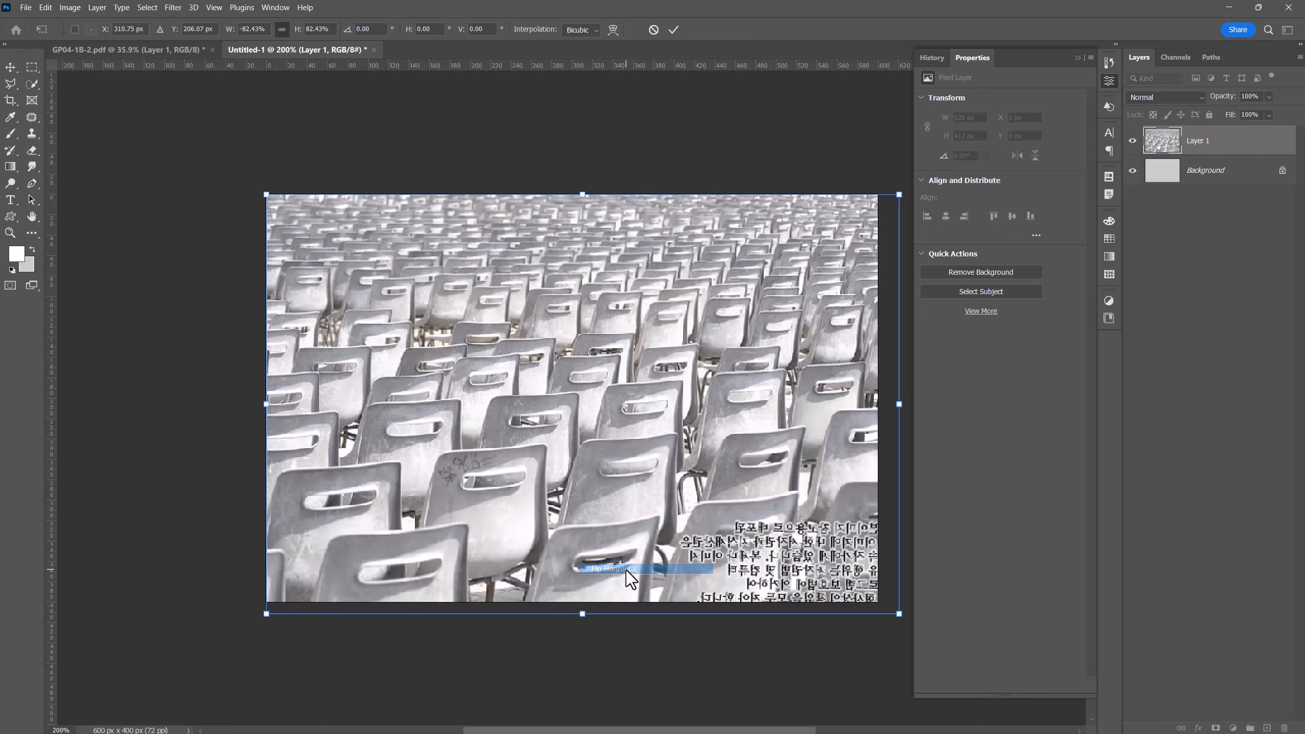
left_click_drag(266, 614, 286, 607)
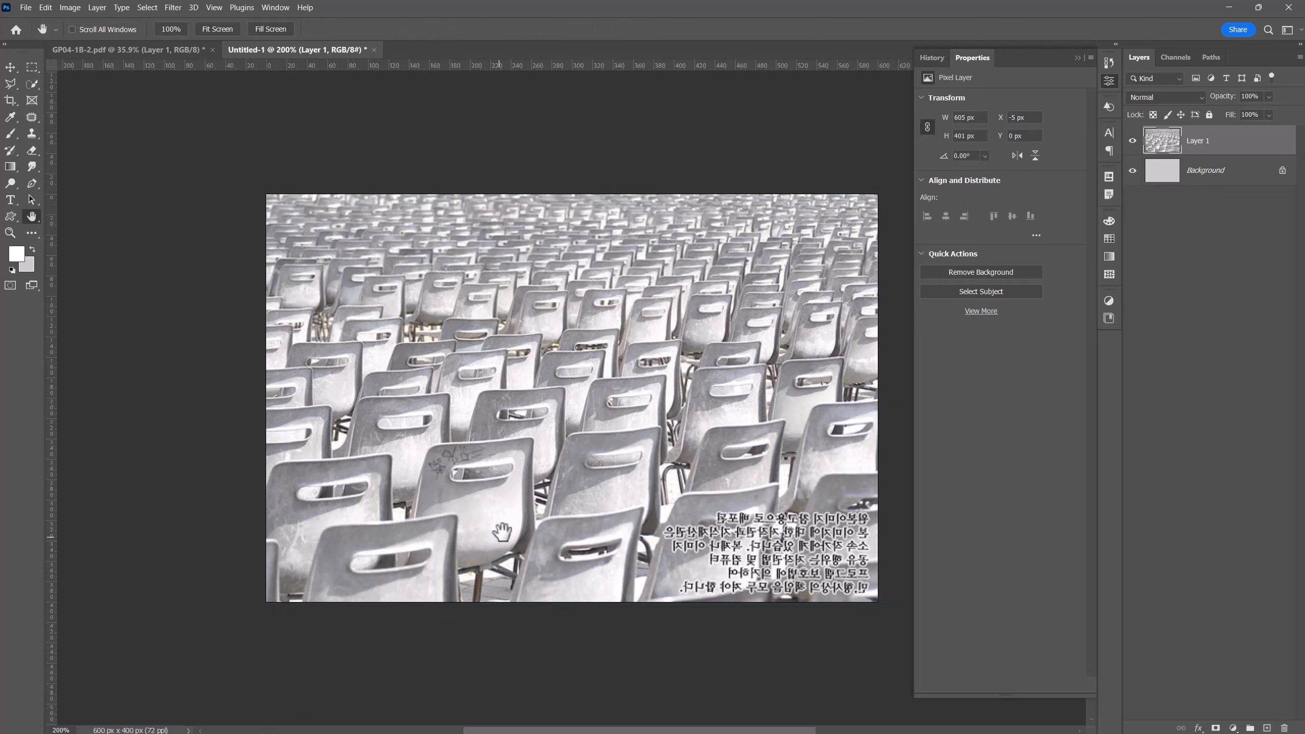
Step: Set the chairs layer's blending mode to Hard Light and add a layer mask to it
left_click(1163, 98)
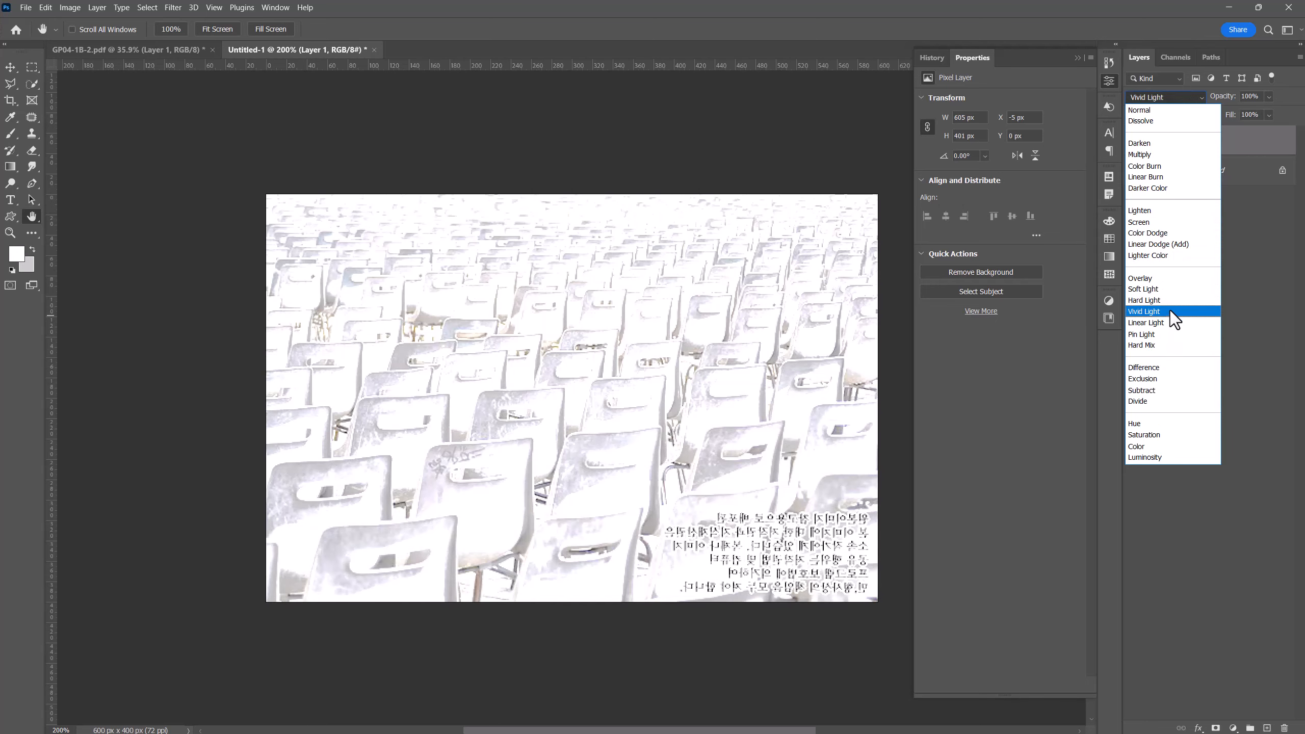
left_click(1170, 303)
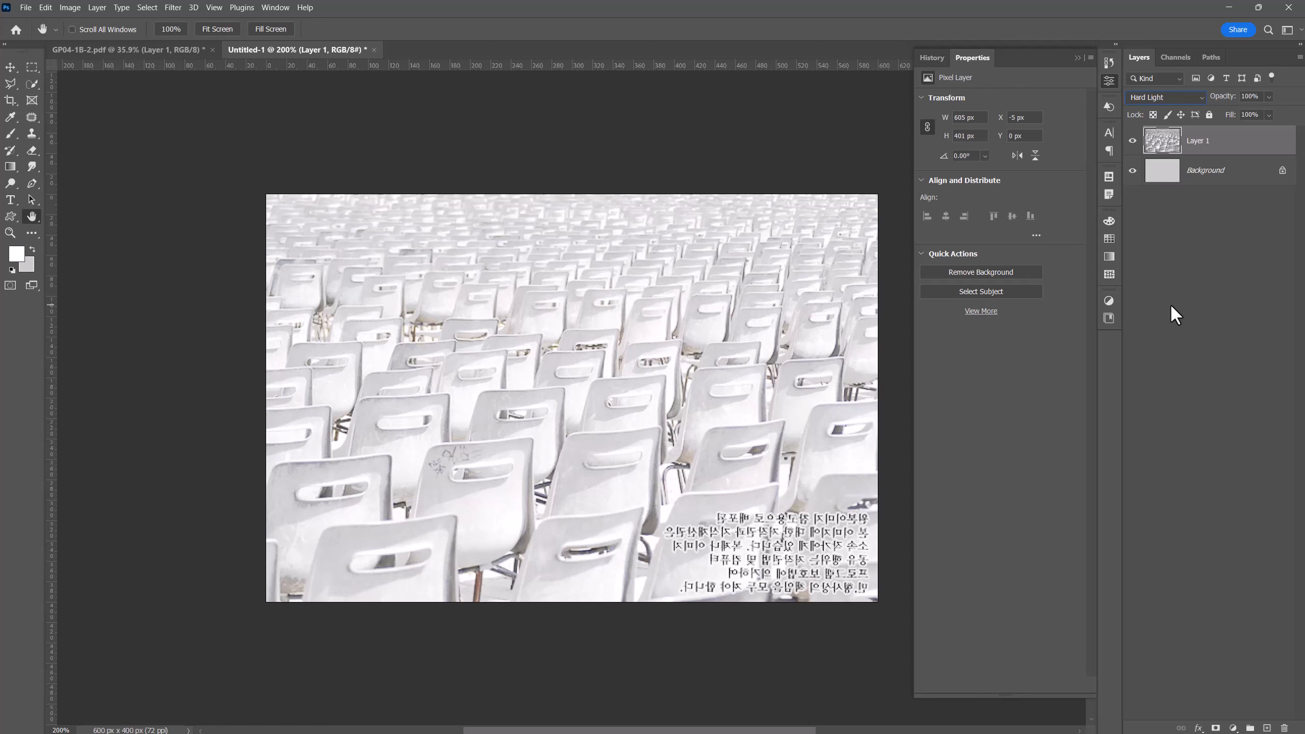
left_click(1171, 306)
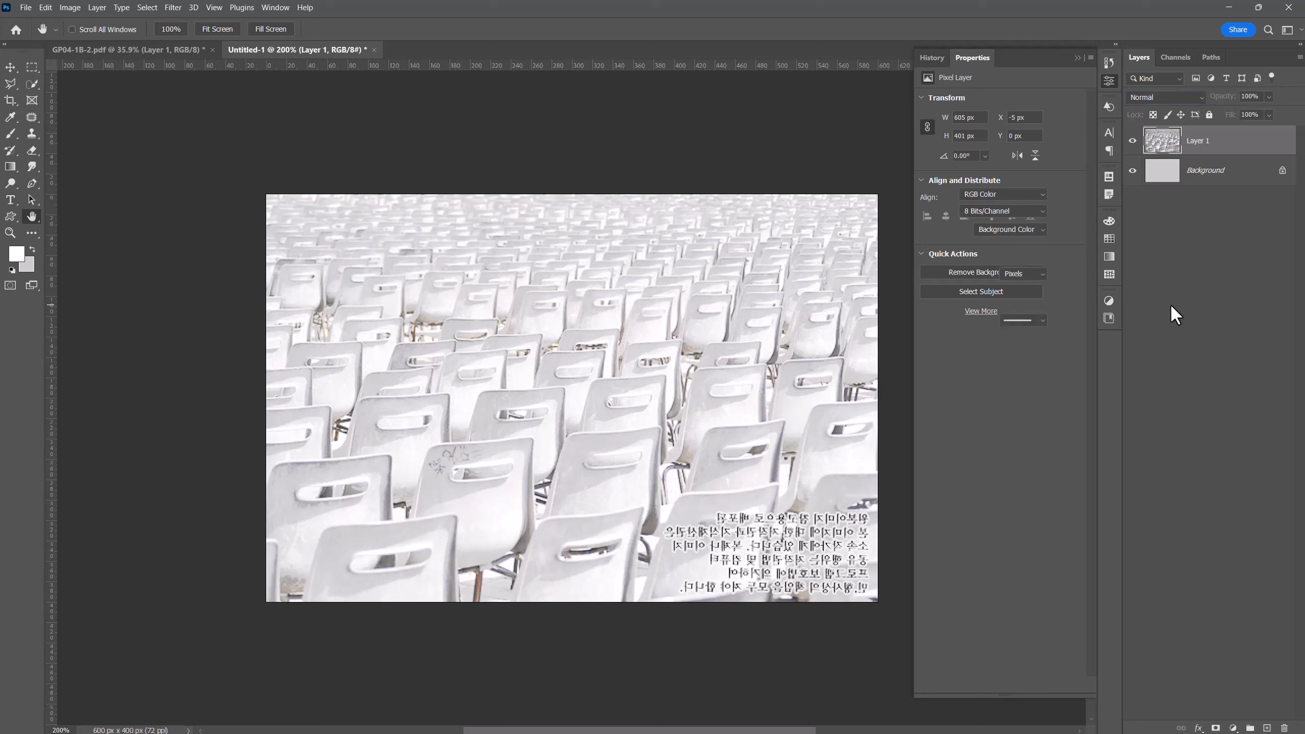
left_click(1169, 144)
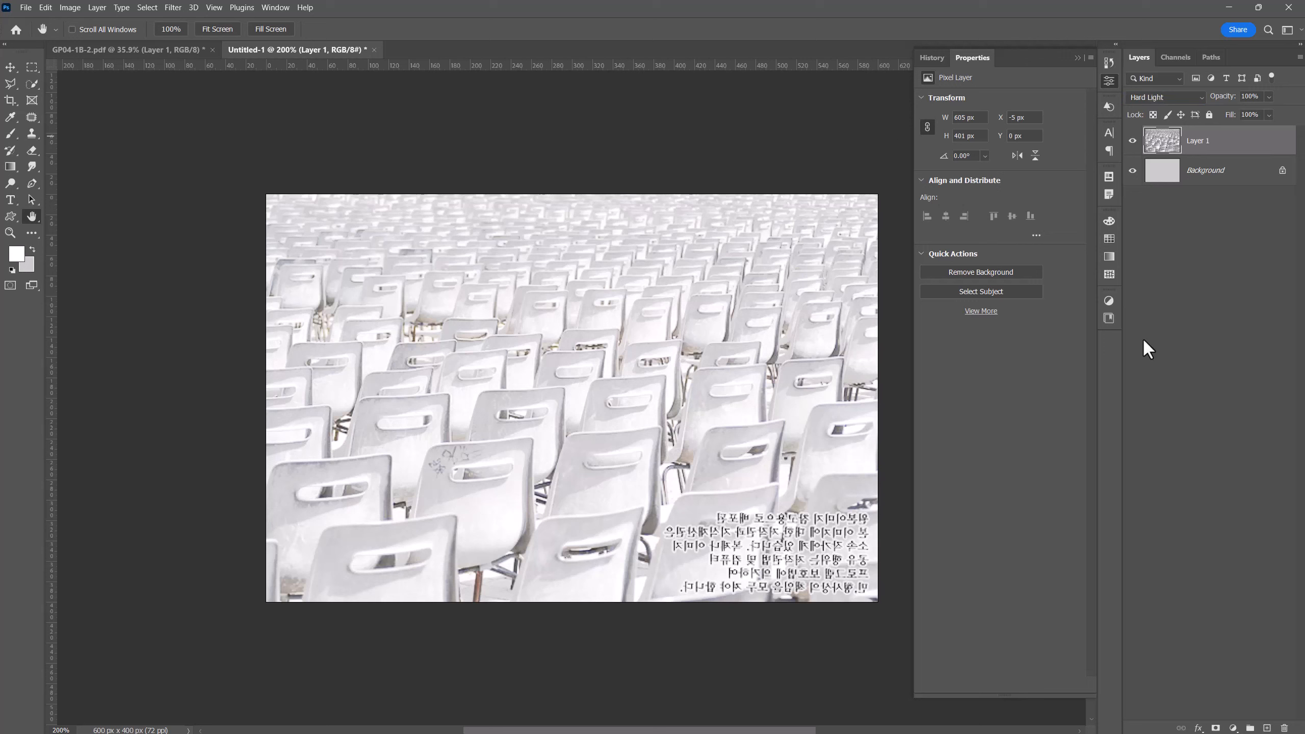
left_click(1216, 728)
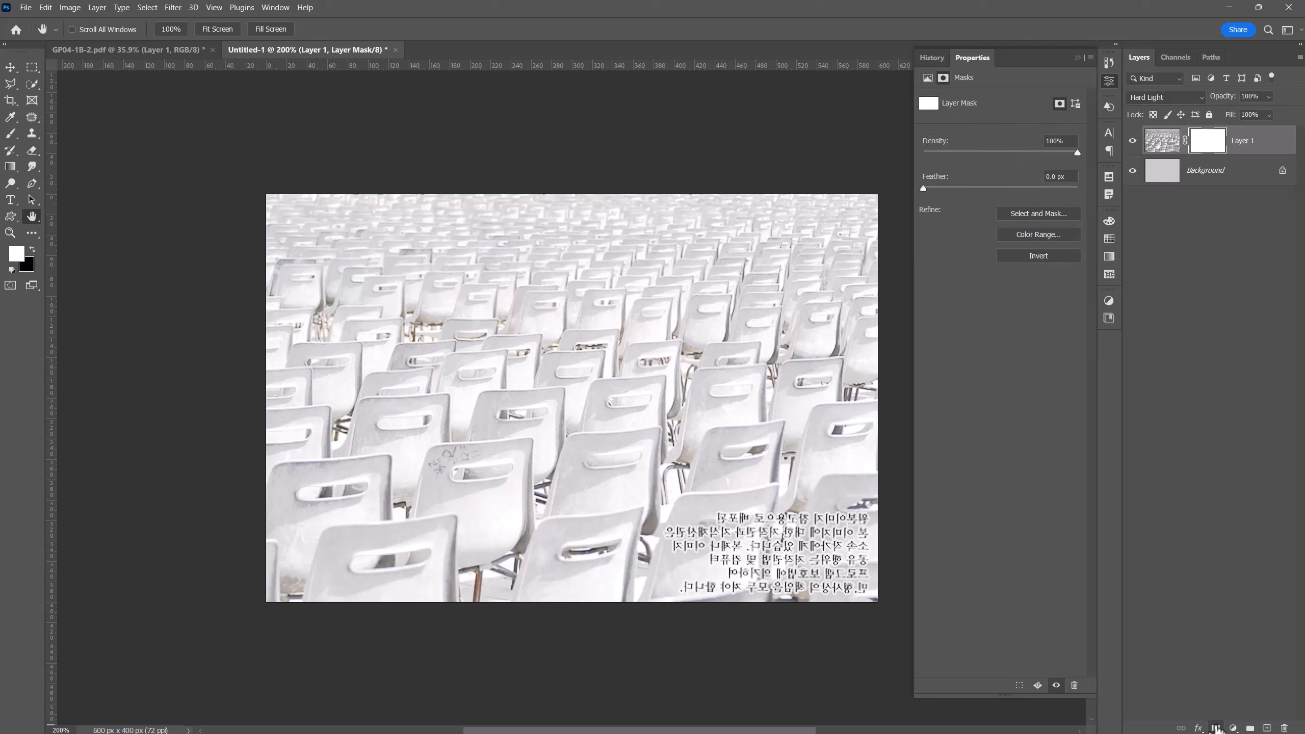
Step: Following the PDF instructions, fade the chairs layer's mask diagonally with a white-to-black linear gradient, hiding the lower-left part
left_click(136, 50)
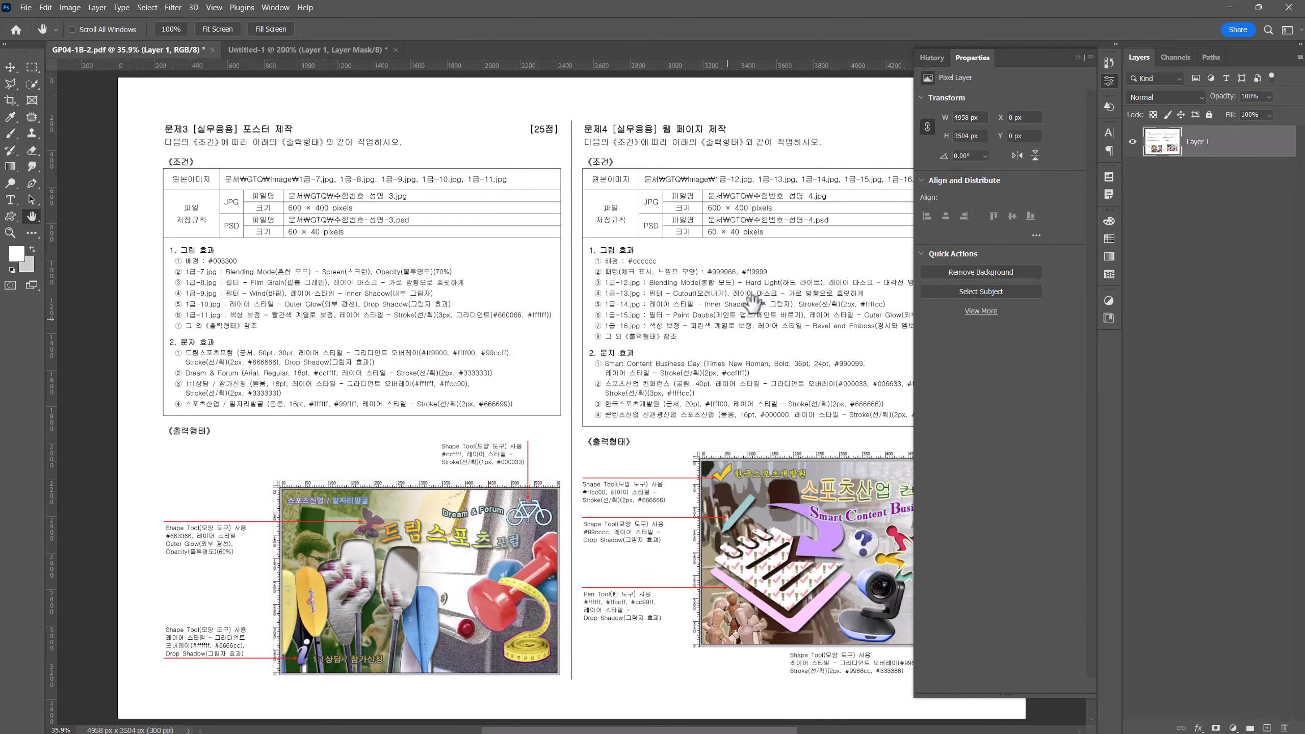
left_click(1077, 58)
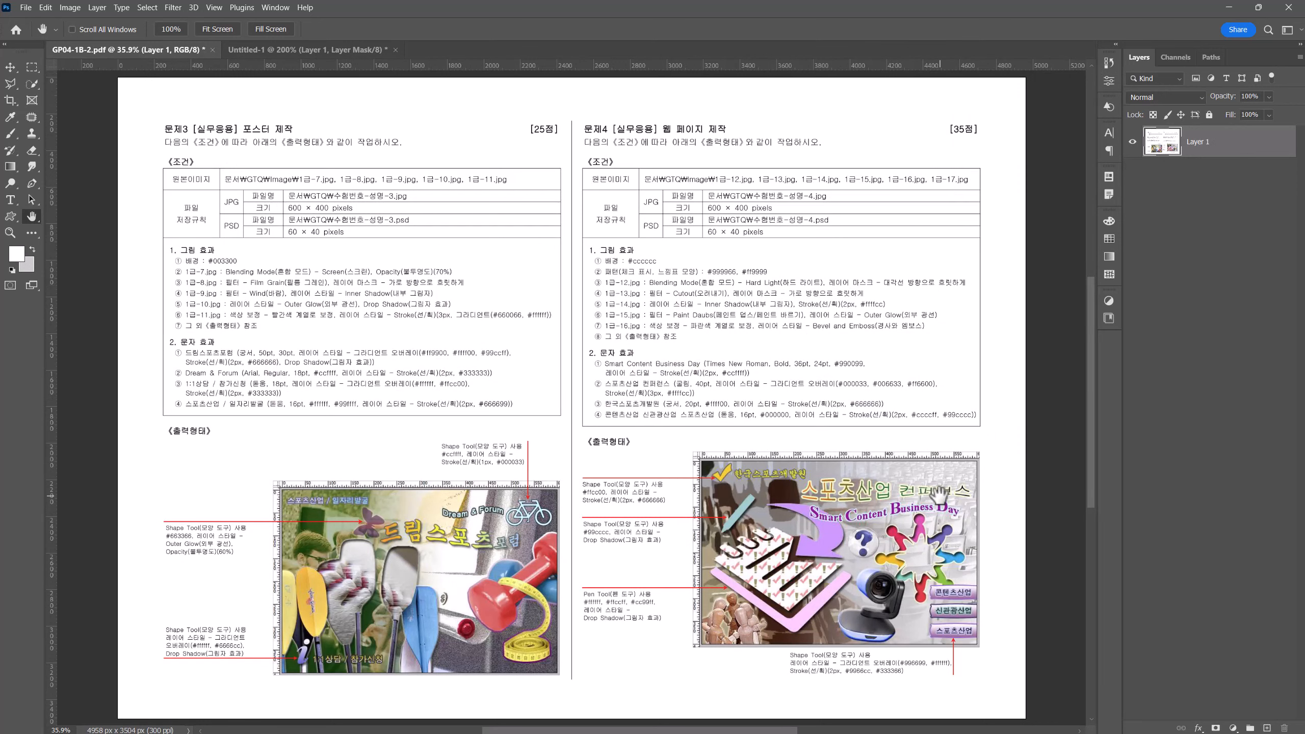
left_click(278, 50)
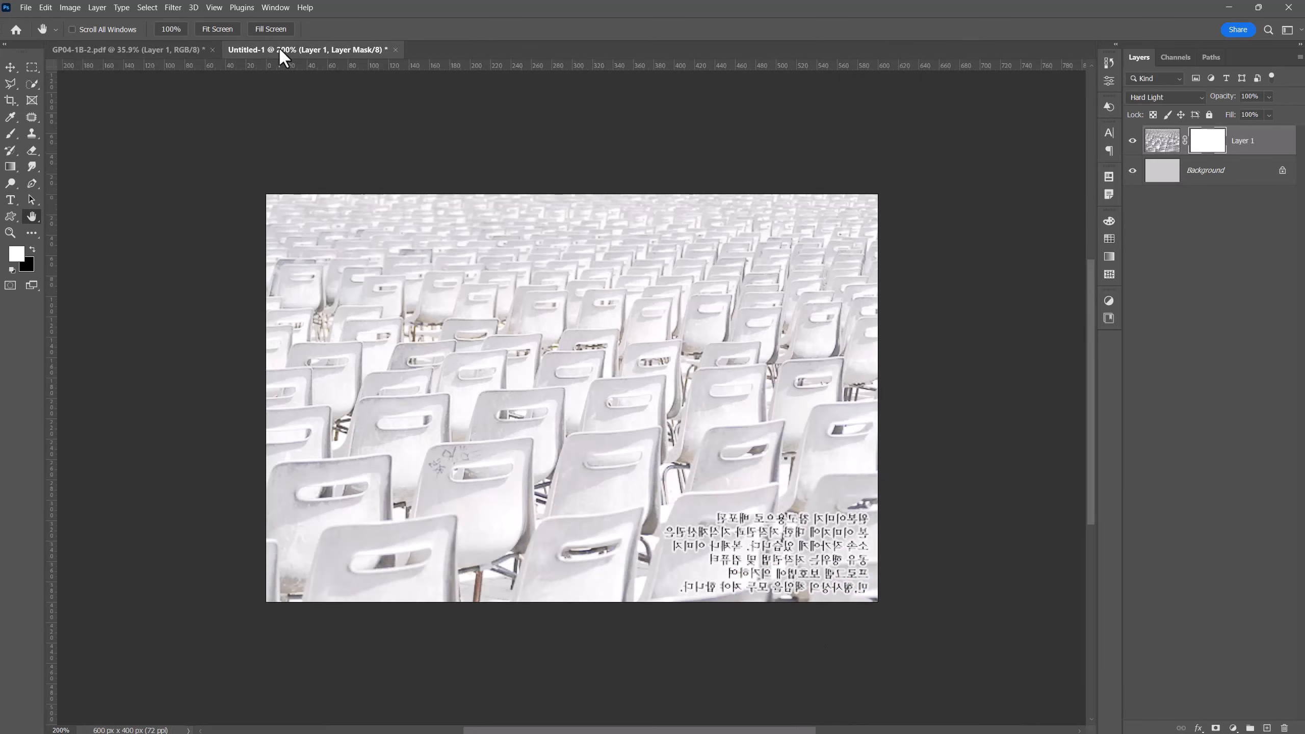
left_click(10, 166)
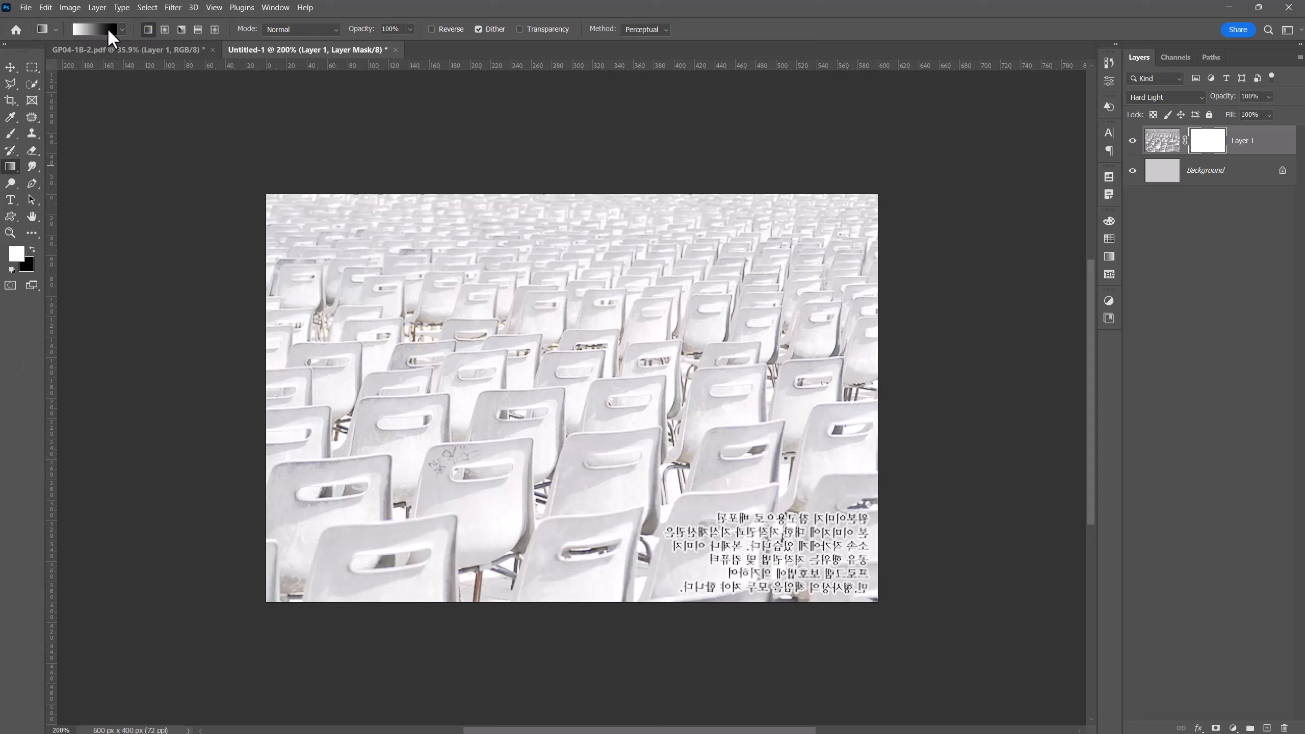
left_click(121, 28)
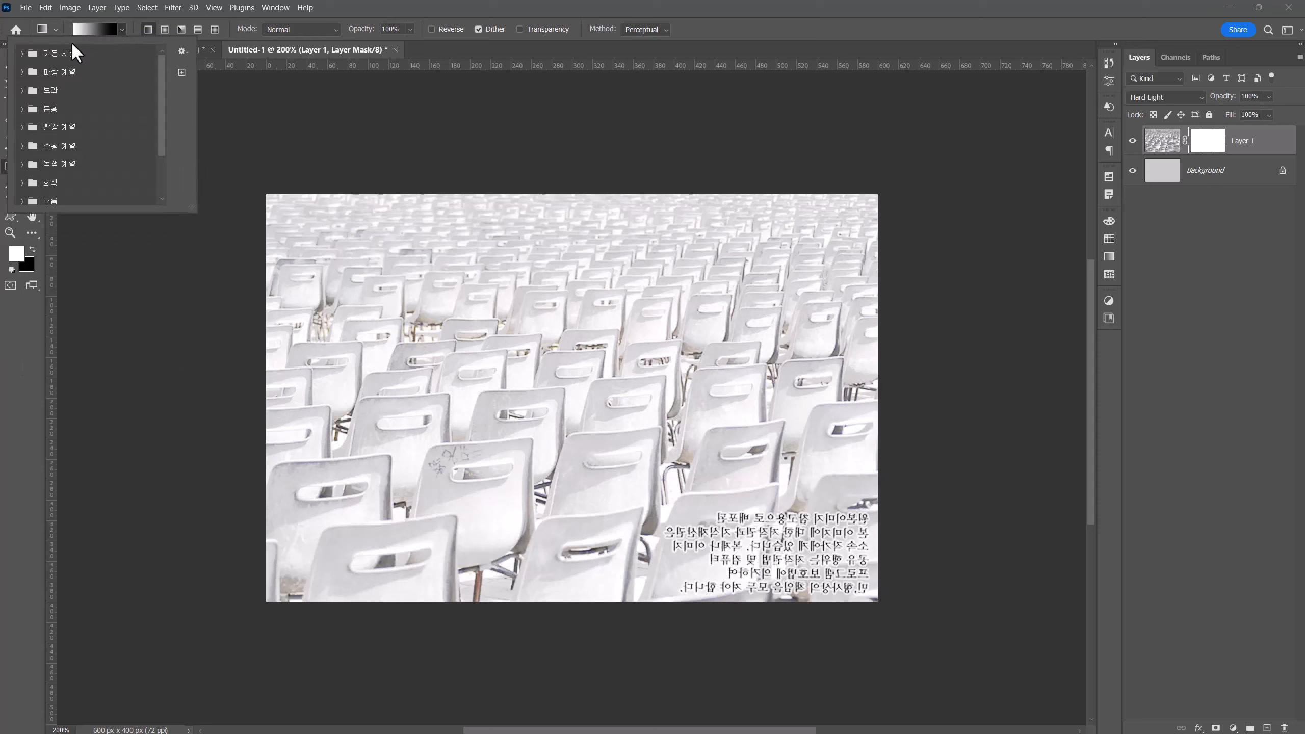
left_click(26, 55)
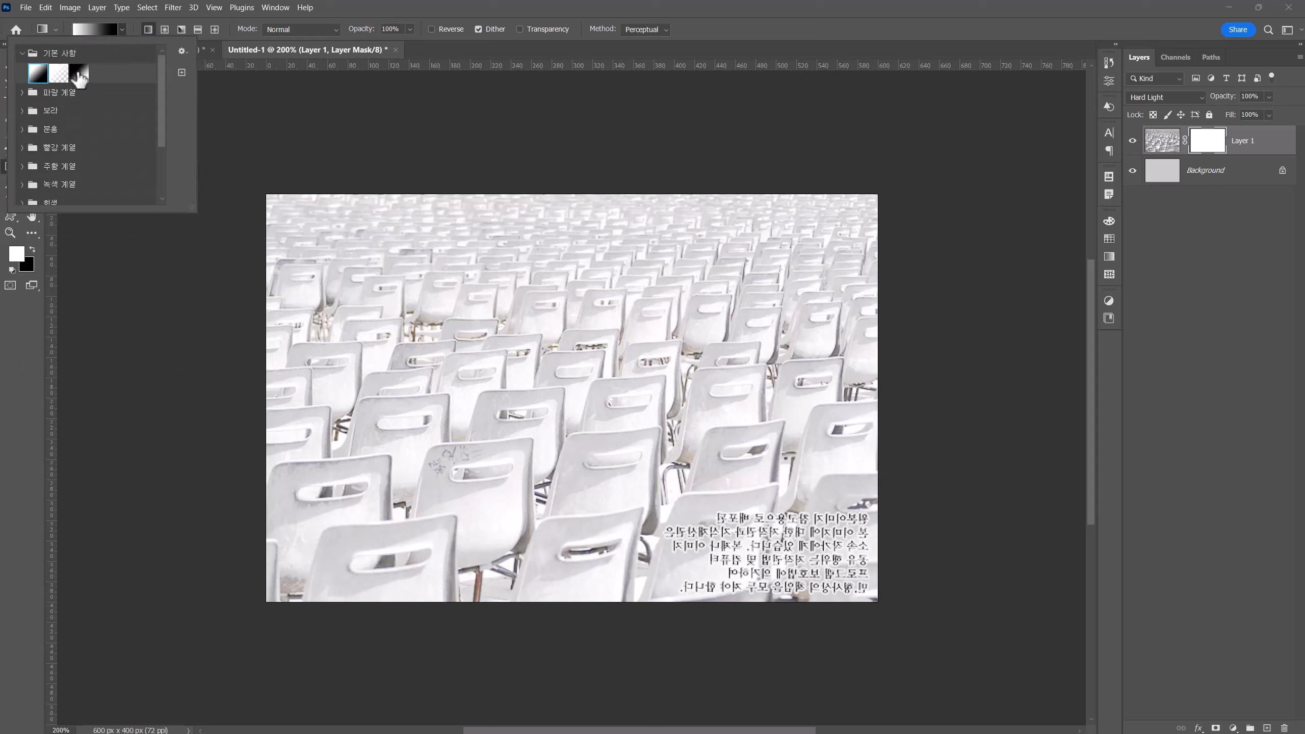
left_click(80, 75)
left_click(37, 73)
left_click(28, 53)
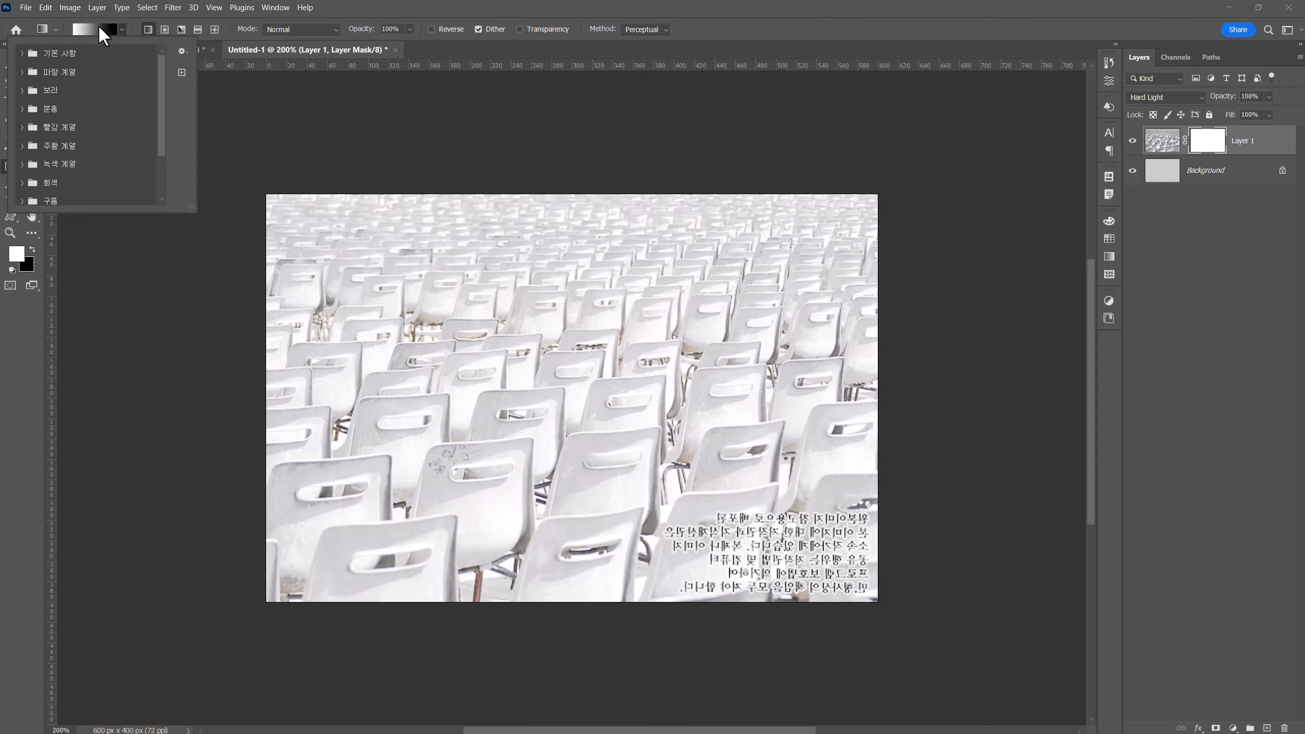
left_click(99, 26)
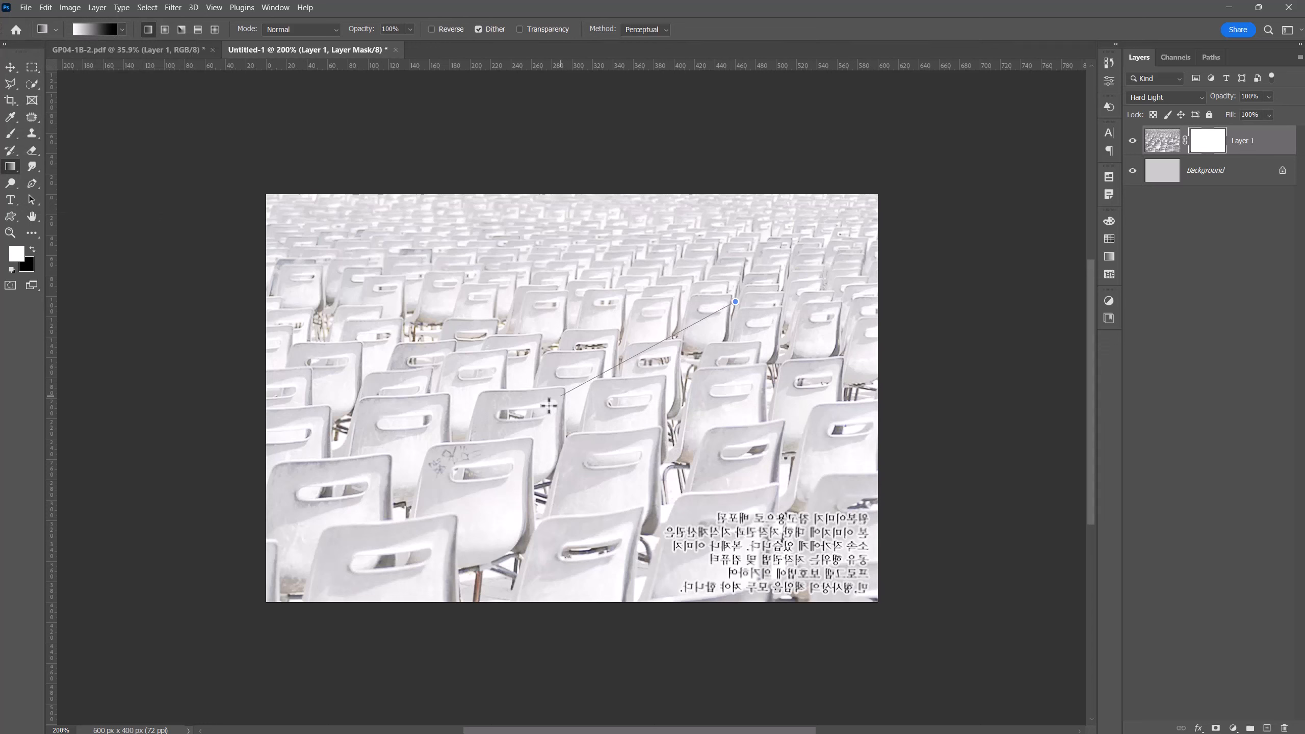
left_click_drag(421, 489, 418, 490)
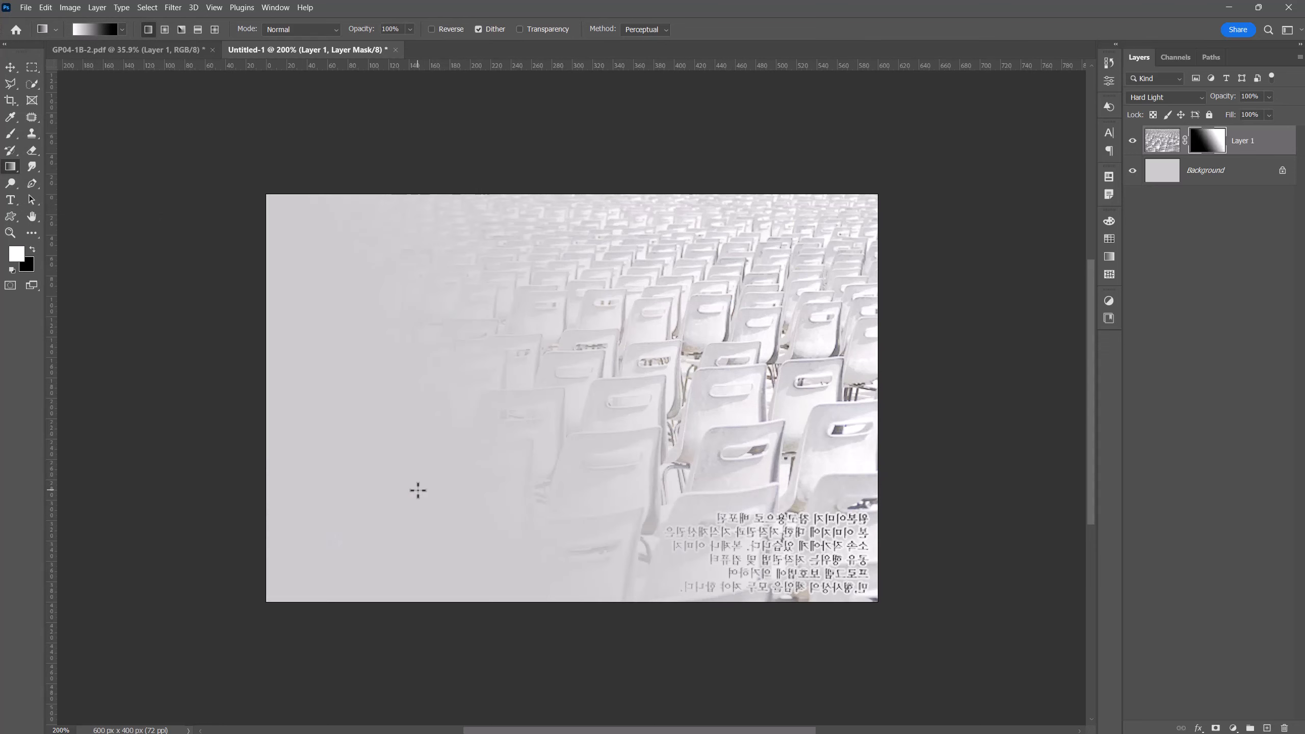
left_click_drag(694, 361, 520, 472)
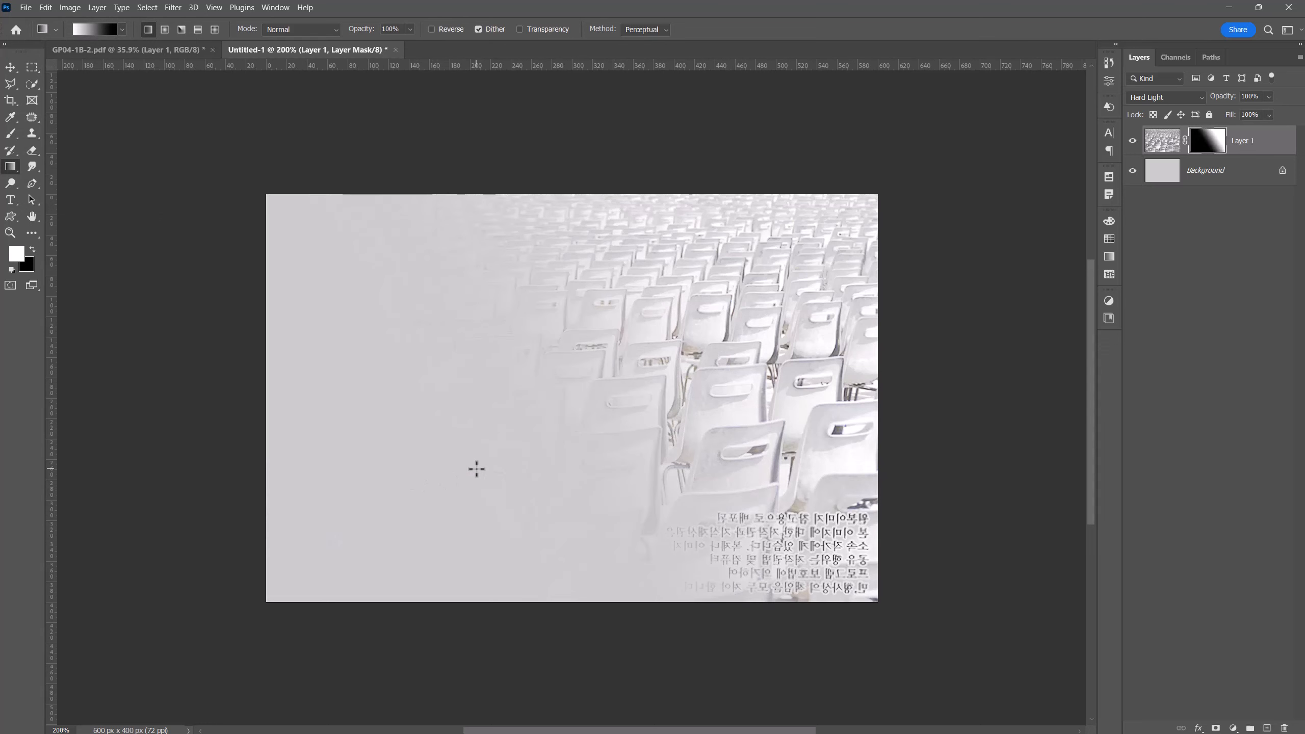
Step: Open 1급-13.jpg from the 소스파일 folder, copy the entire image and close the file
left_click(24, 8)
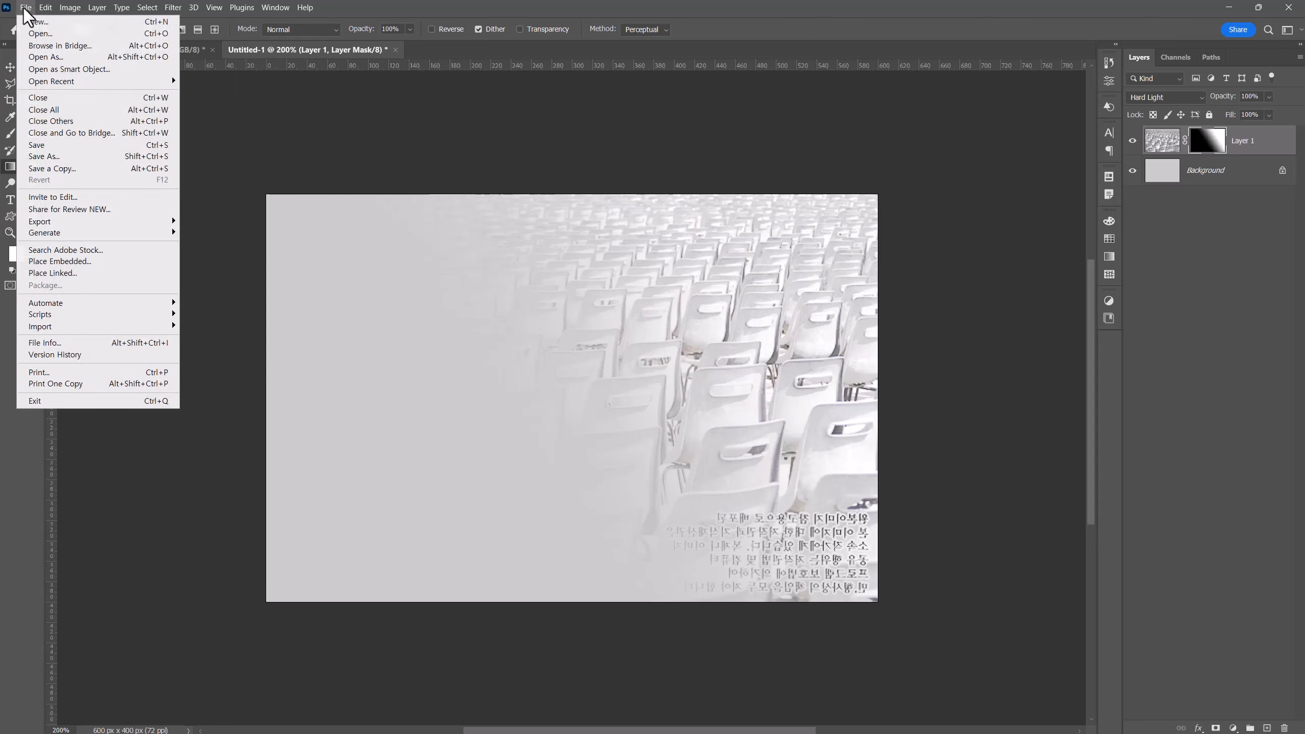
left_click(33, 34)
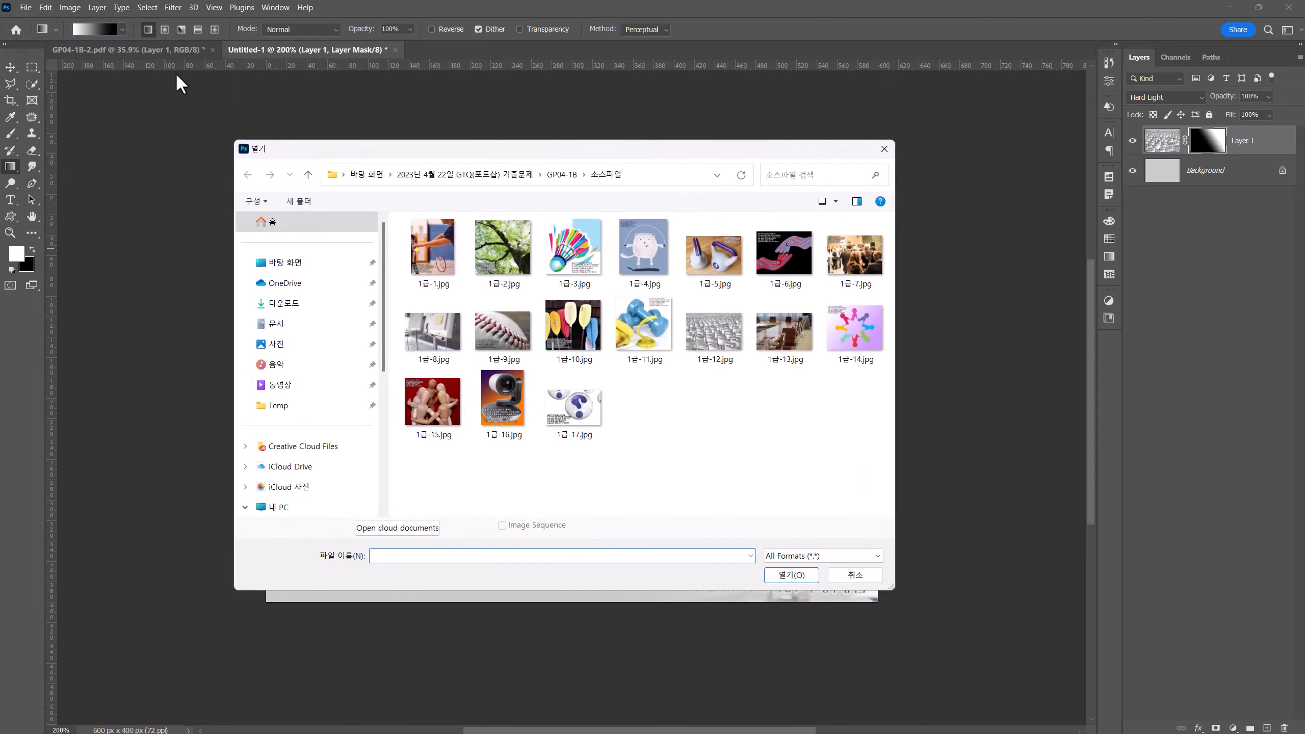
left_click(782, 333)
double_click(779, 326)
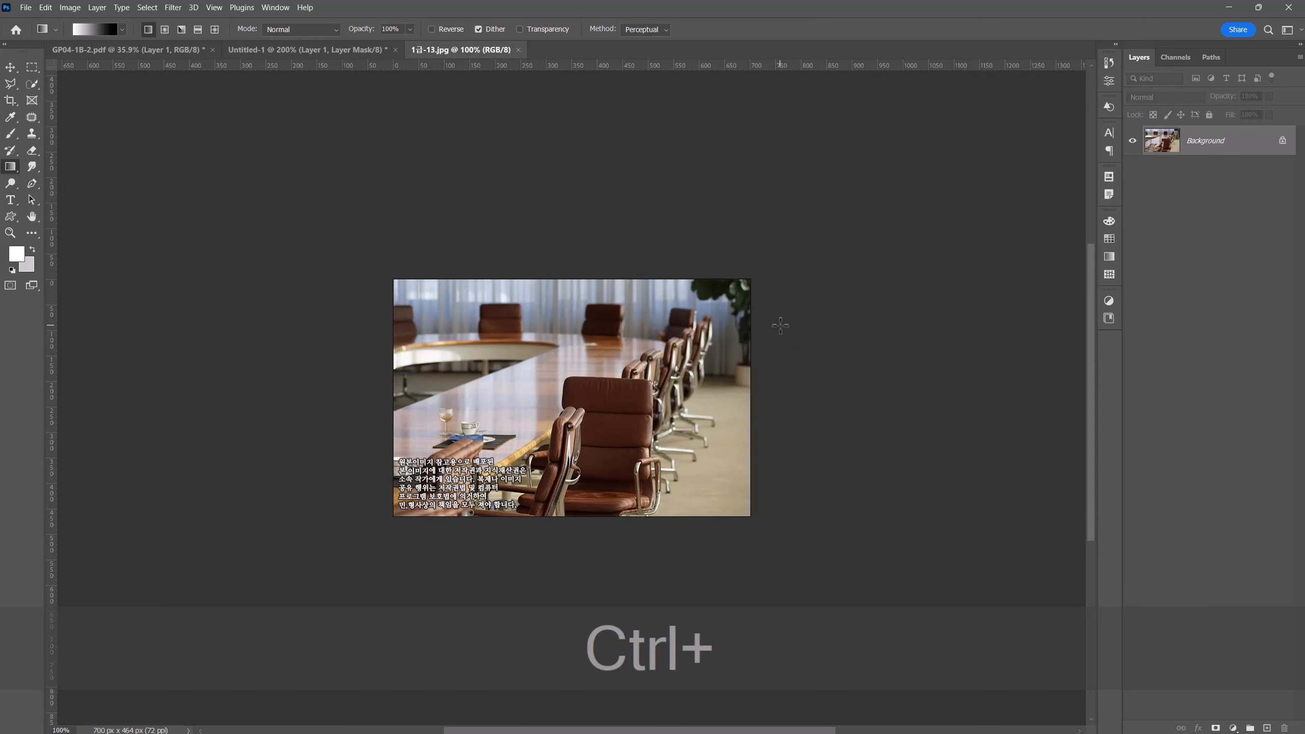
key("ctrl+a")
key("ctrl+c")
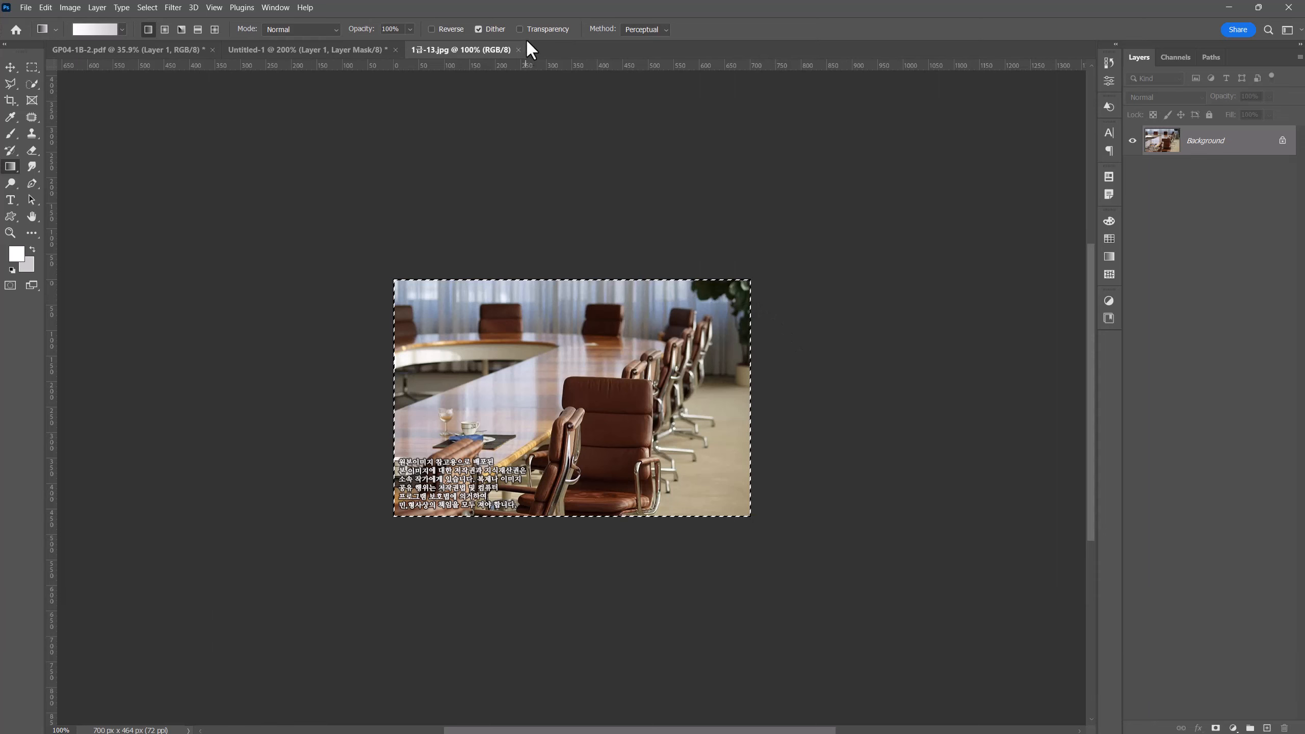
left_click(518, 50)
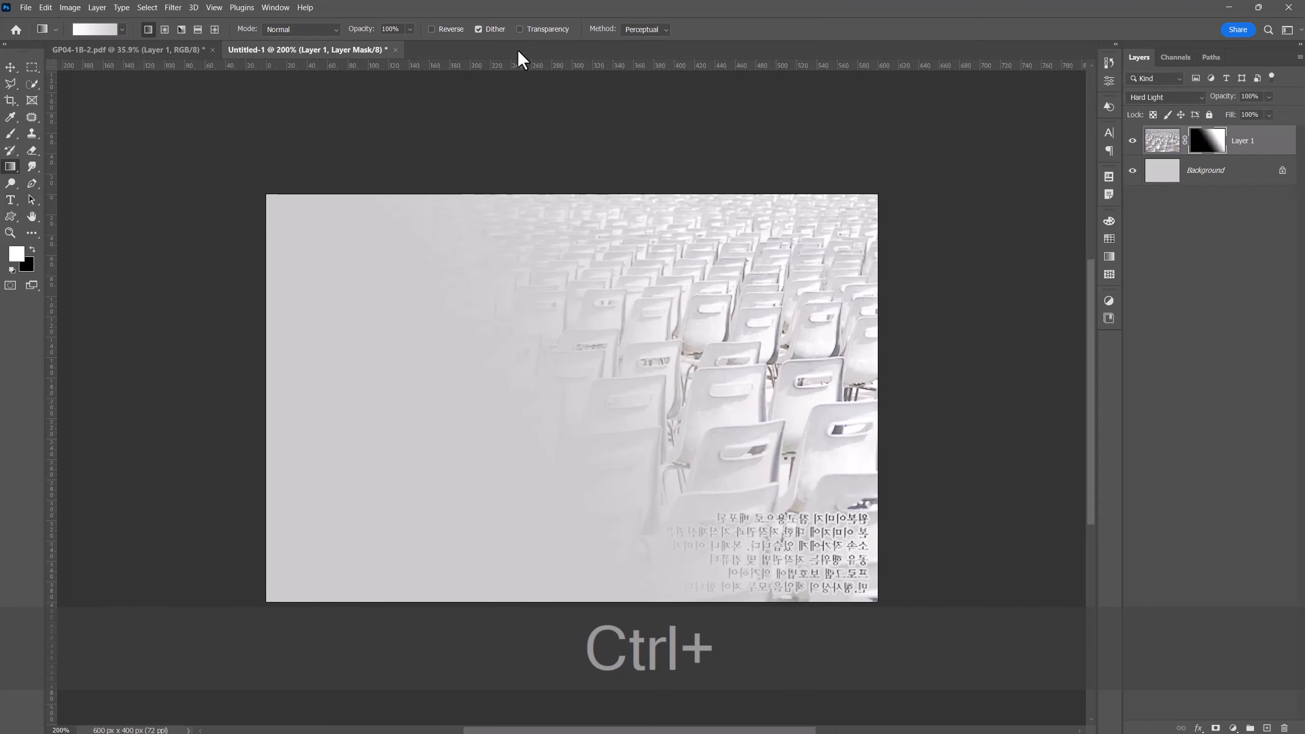
Step: Paste the meeting-room image, flip it horizontally, scale it to about 87% and, with the grid shown, shift it past the canvas's left edge
key("ctrl+v")
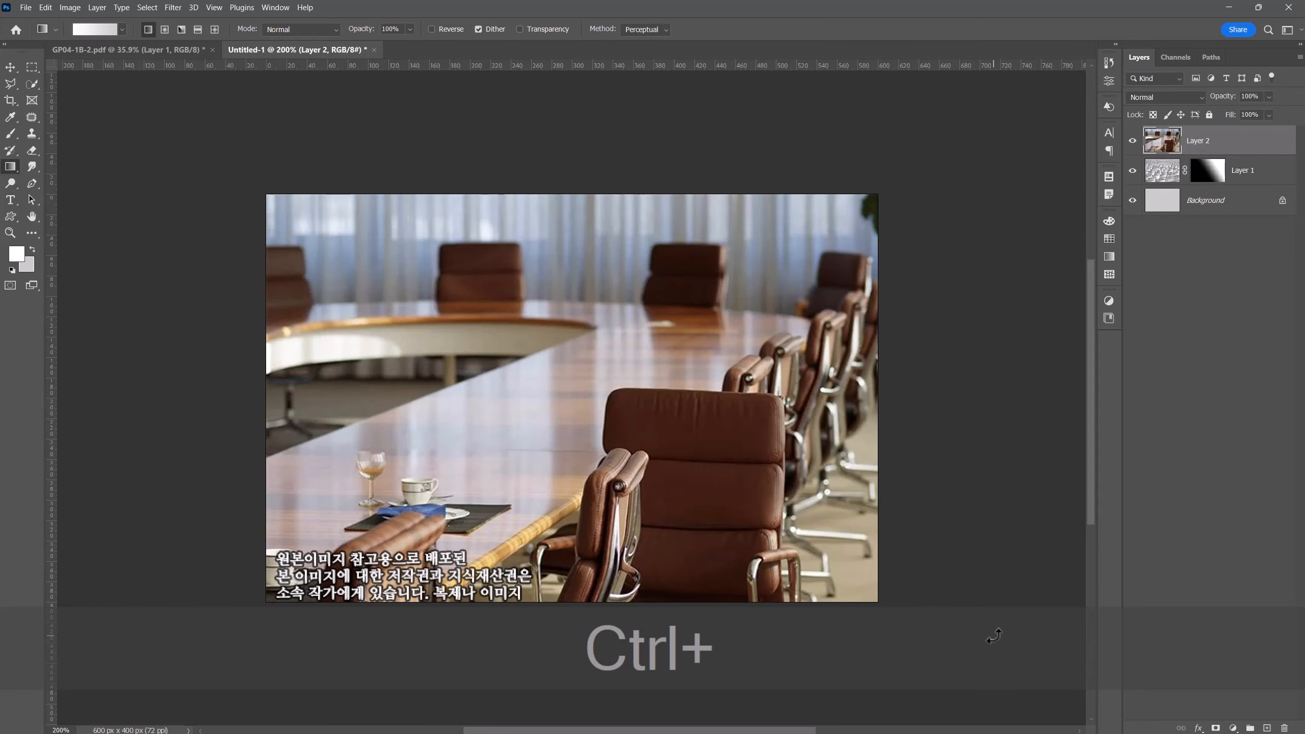
key("ctrl+t")
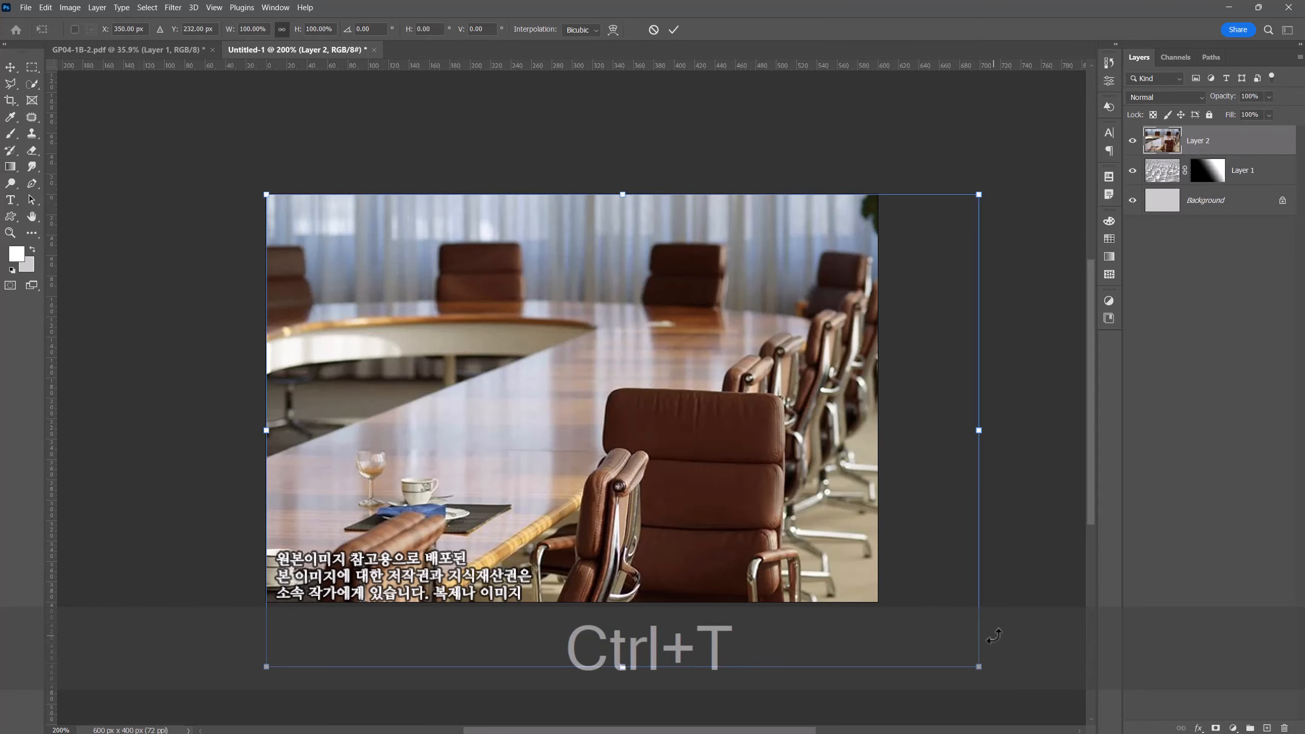
right_click(621, 376)
left_click(675, 619)
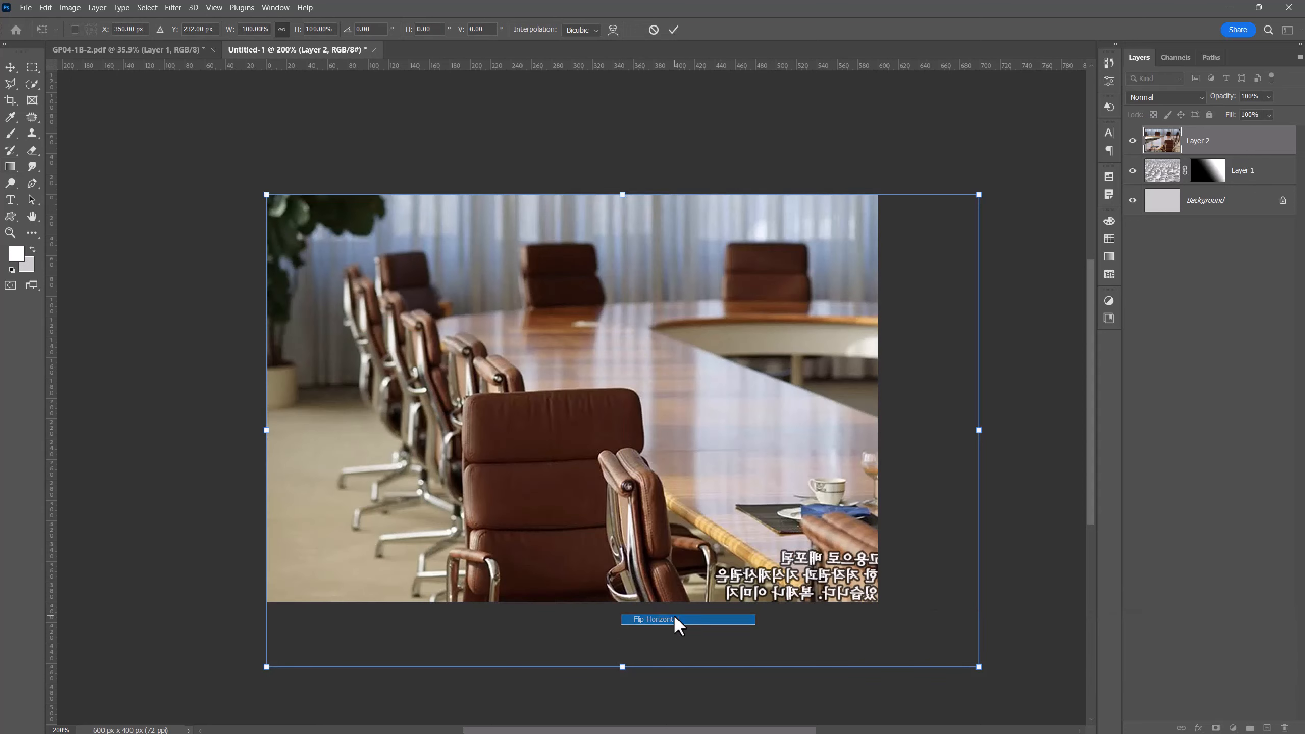
mouse_move(631, 488)
left_mouse_down()
mouse_move(604, 491)
mouse_move(622, 491)
left_mouse_up()
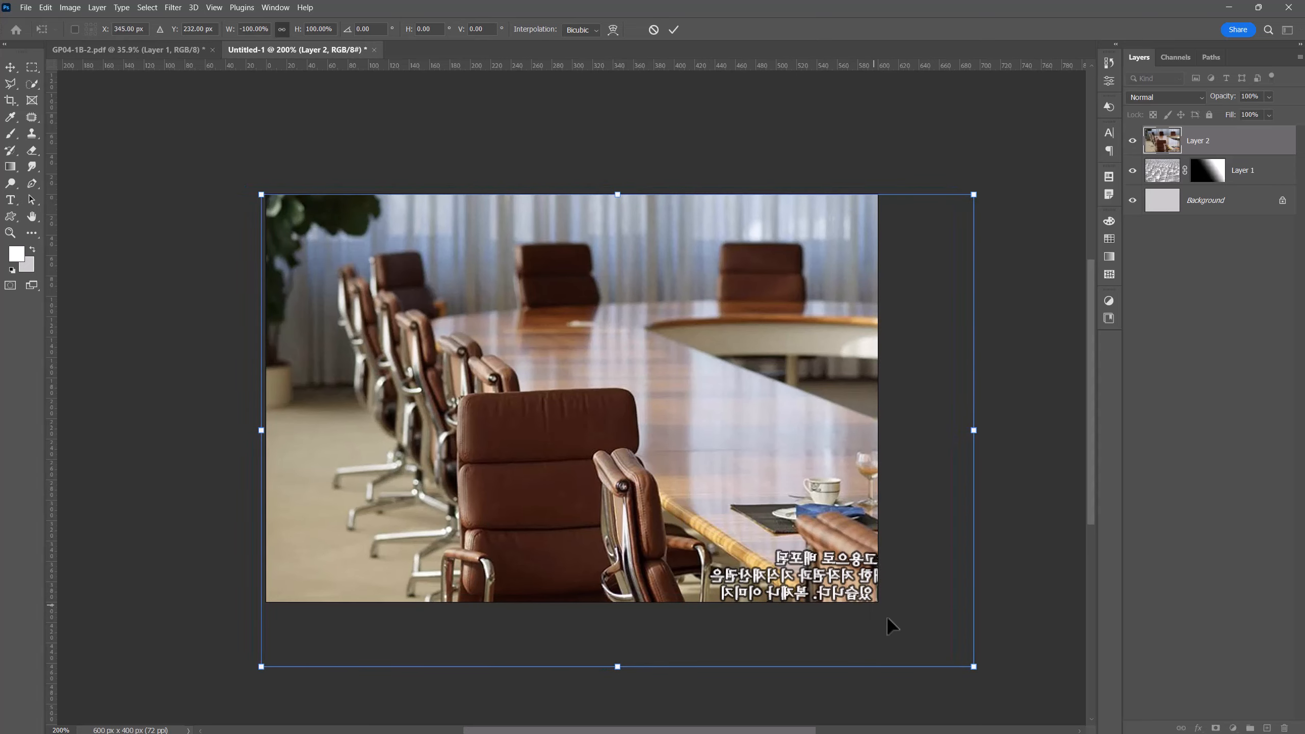
left_click_drag(971, 666, 866, 611)
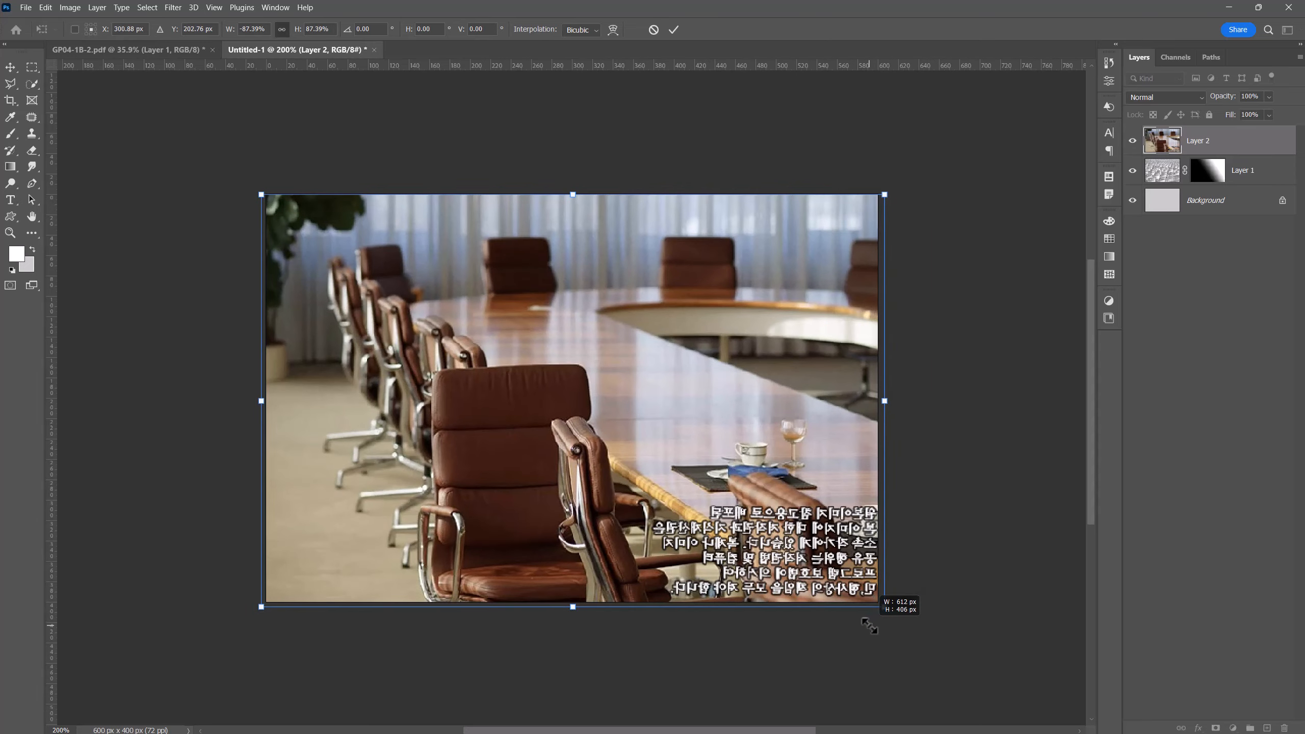
key("ctrl+semicolon")
left_click_drag(522, 447, 452, 445)
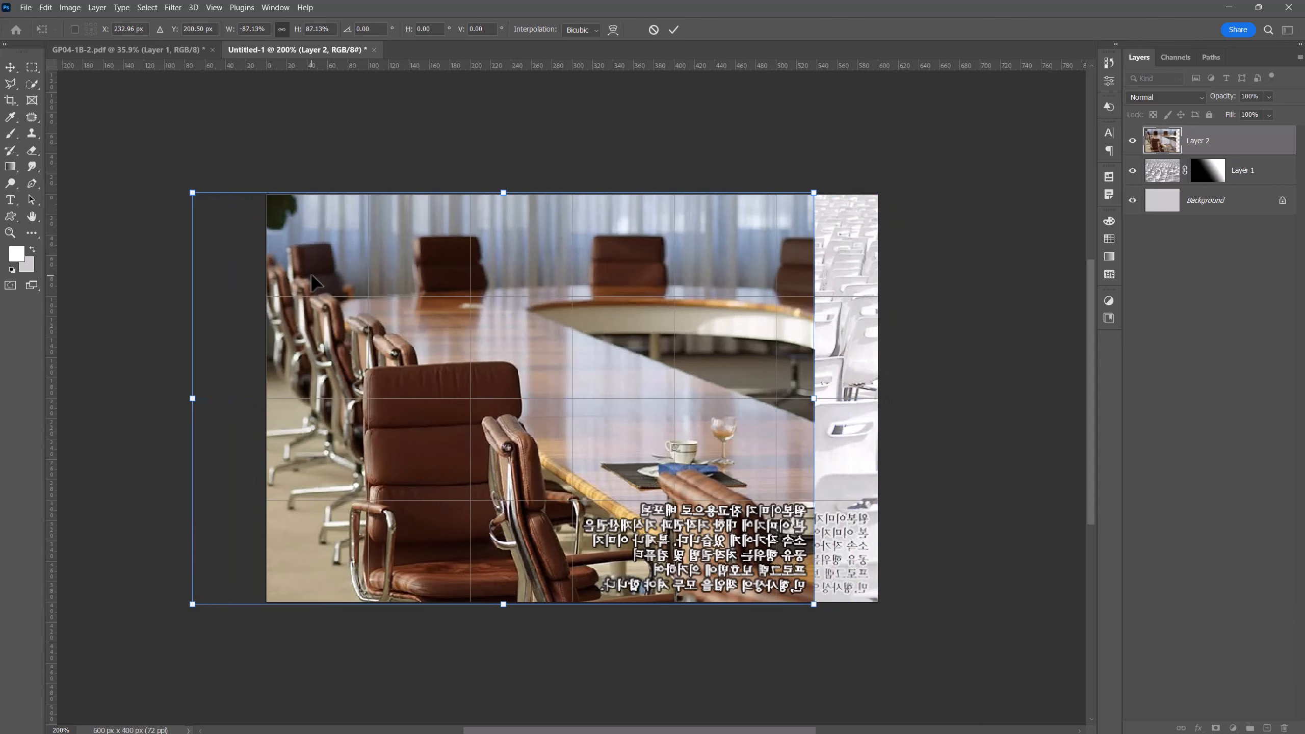
key("Return")
Step: Add a layer mask to the meeting-room layer and fade it horizontally with a white-to-black gradient so its right side is hidden
key("g")
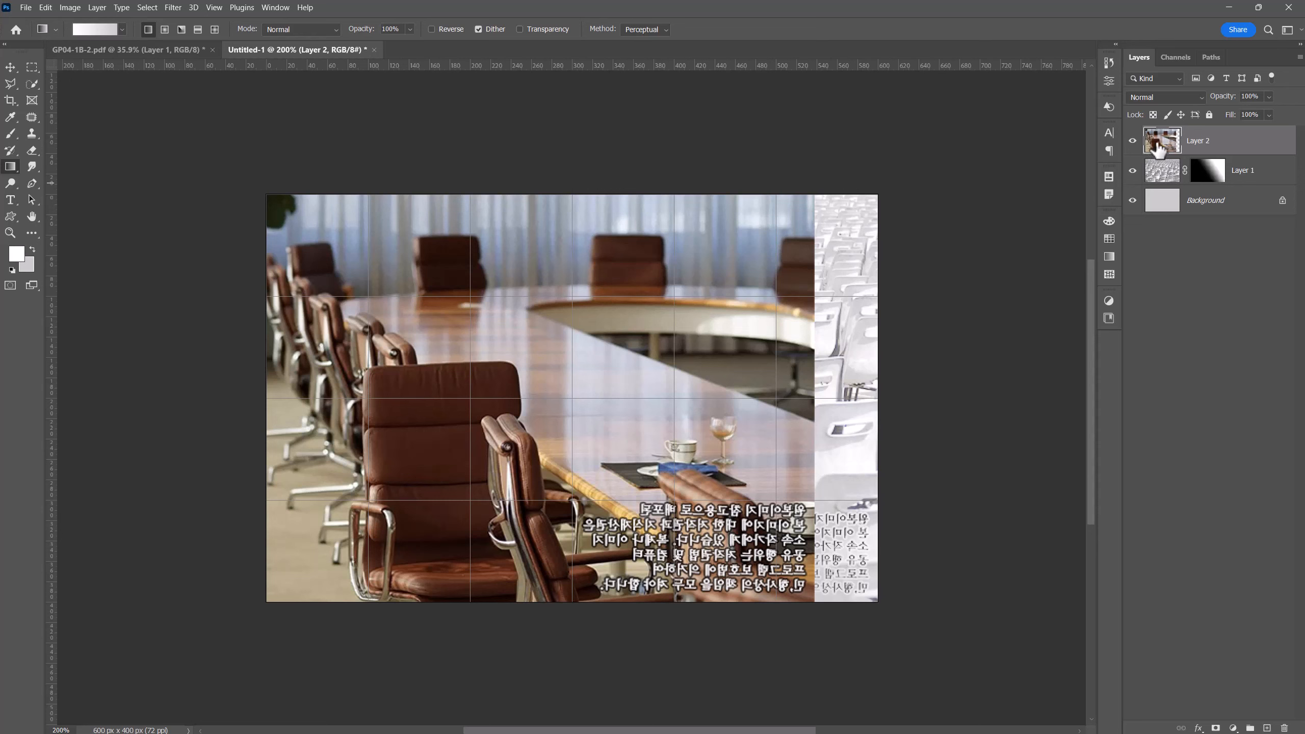
left_click(1216, 727)
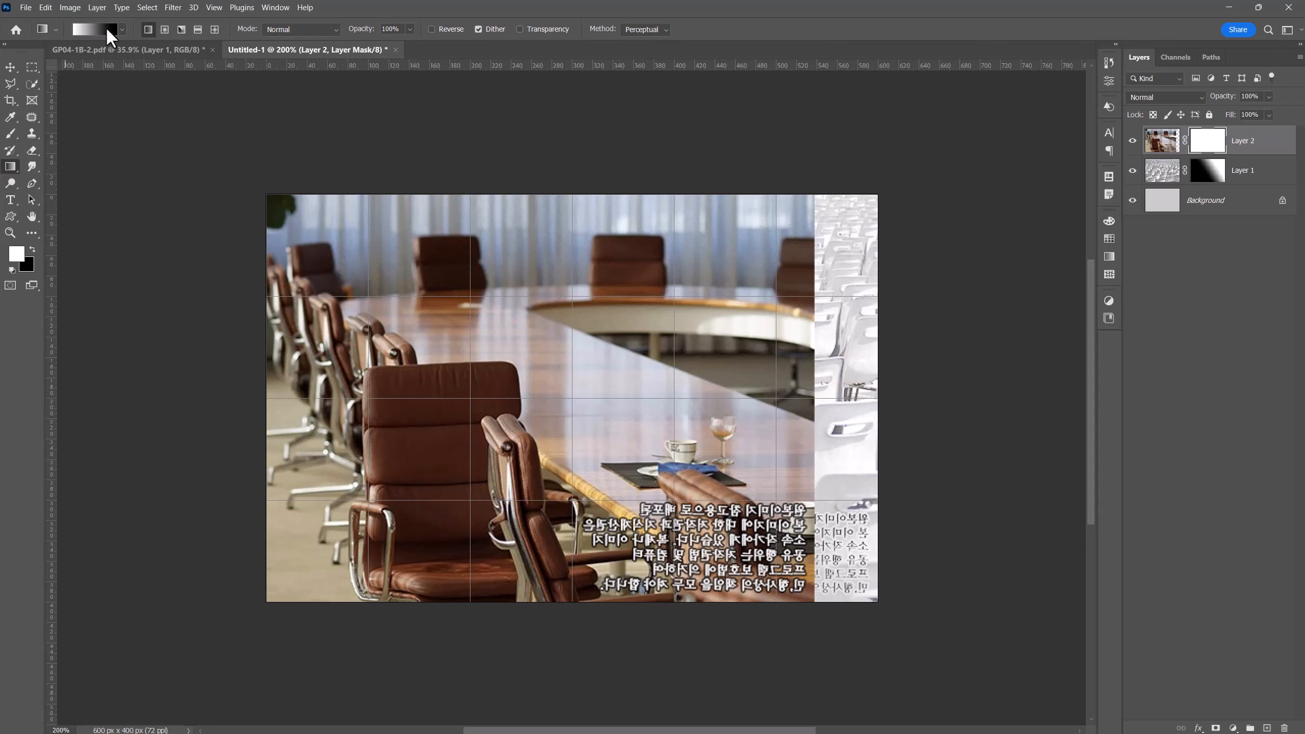
left_click_drag(442, 399, 707, 412)
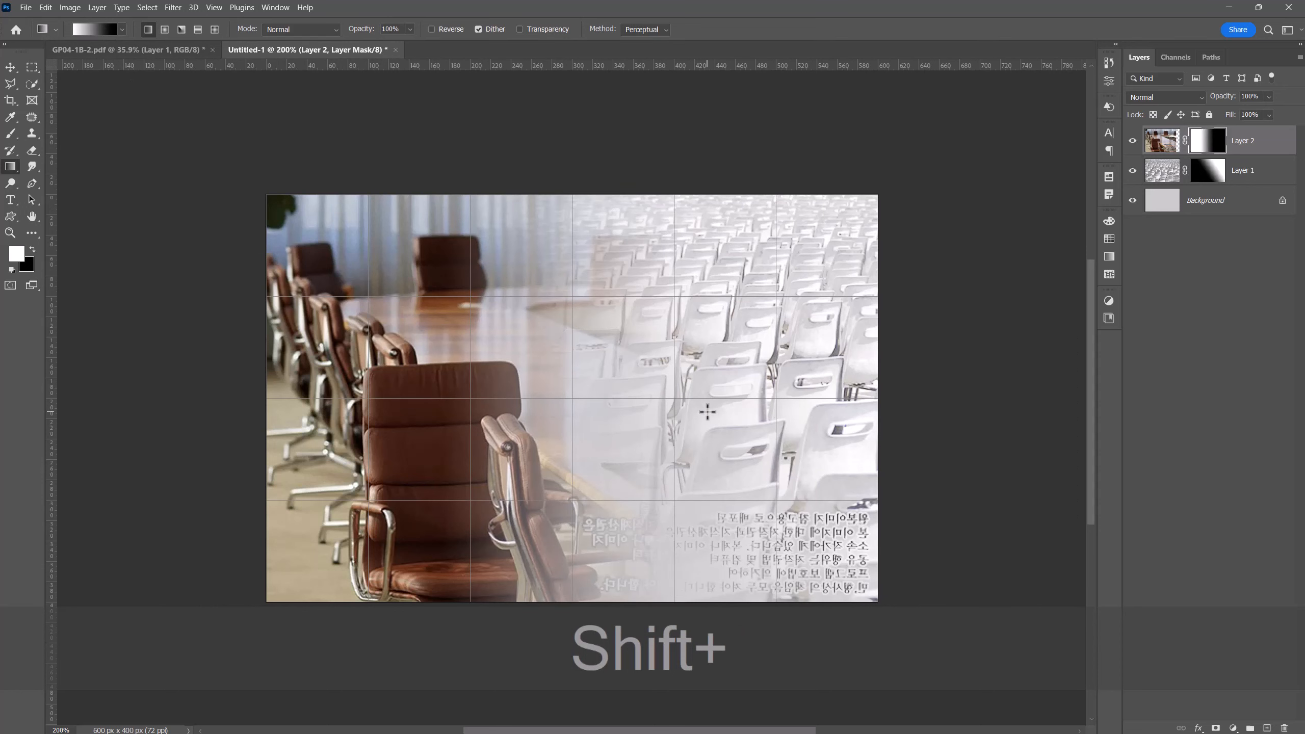
left_click_drag(397, 359, 596, 360)
left_click_drag(437, 384, 636, 393)
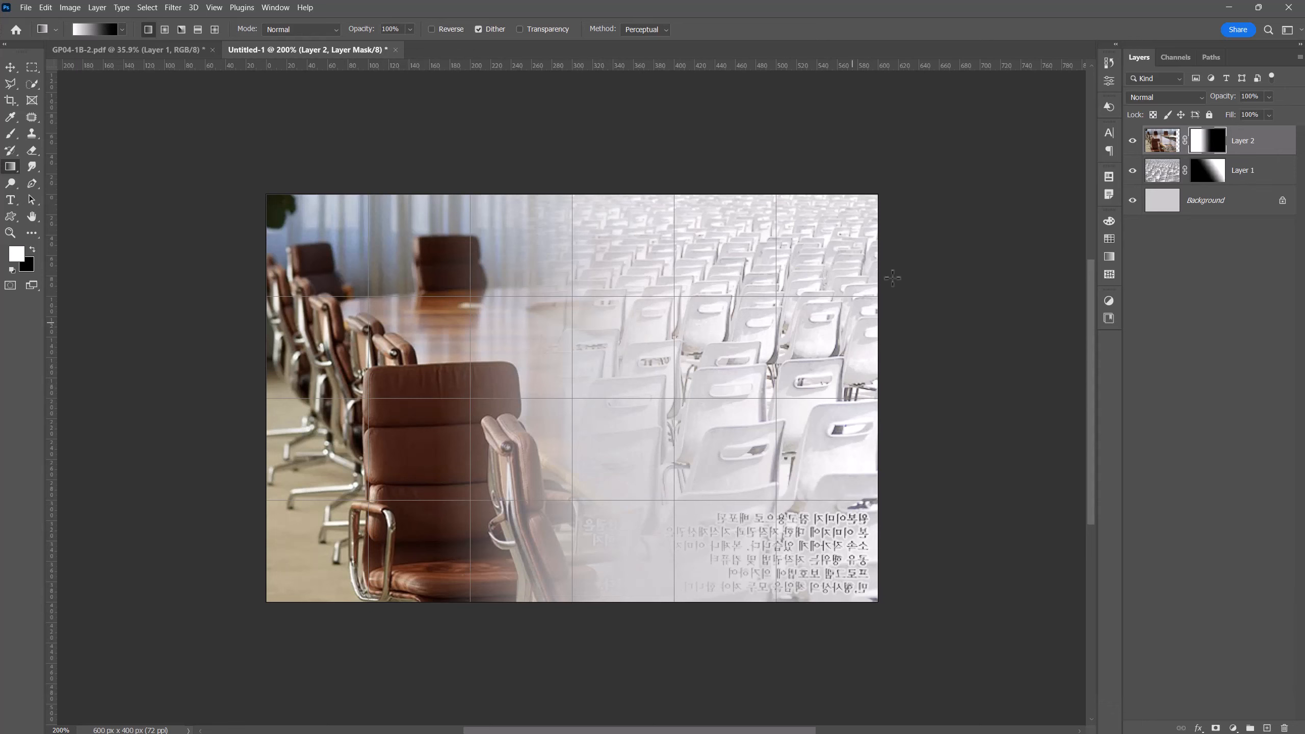
Step: Apply the Filter Gallery's Cutout filter to the meeting-room layer's image rather than its mask
left_click(1162, 141)
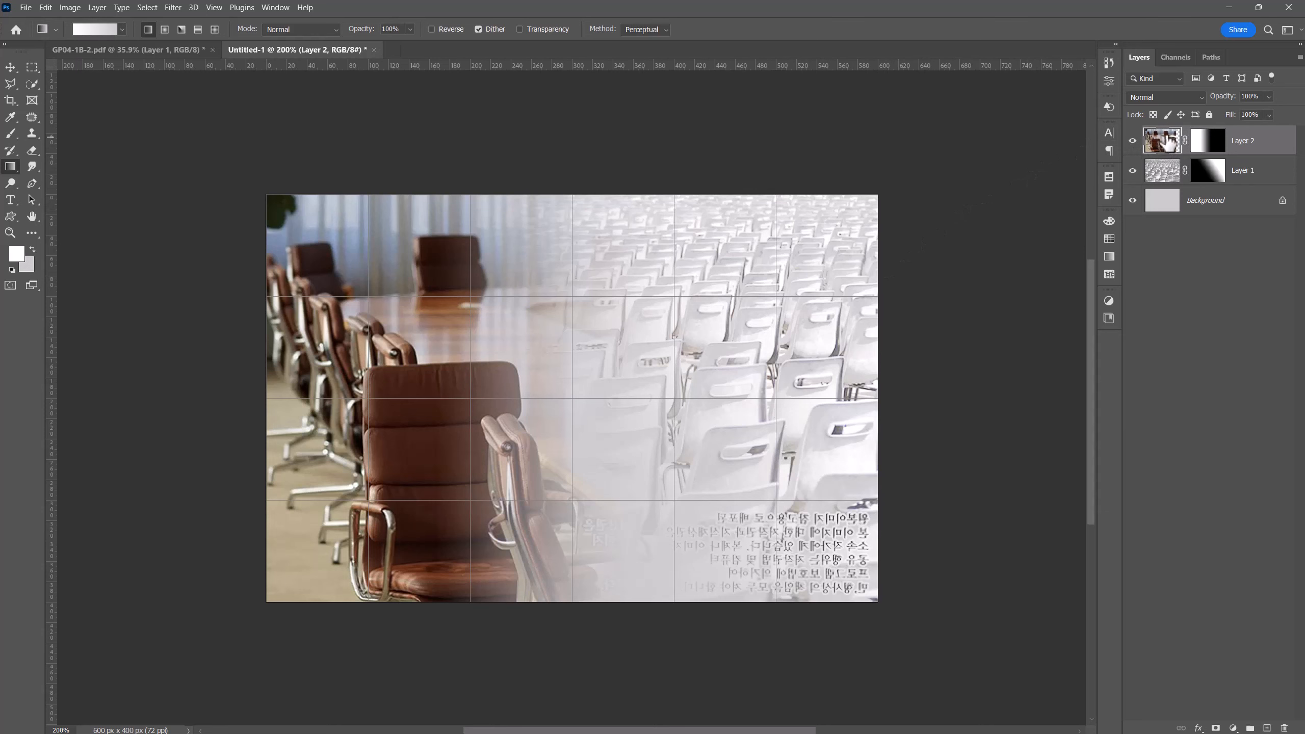
left_click(177, 8)
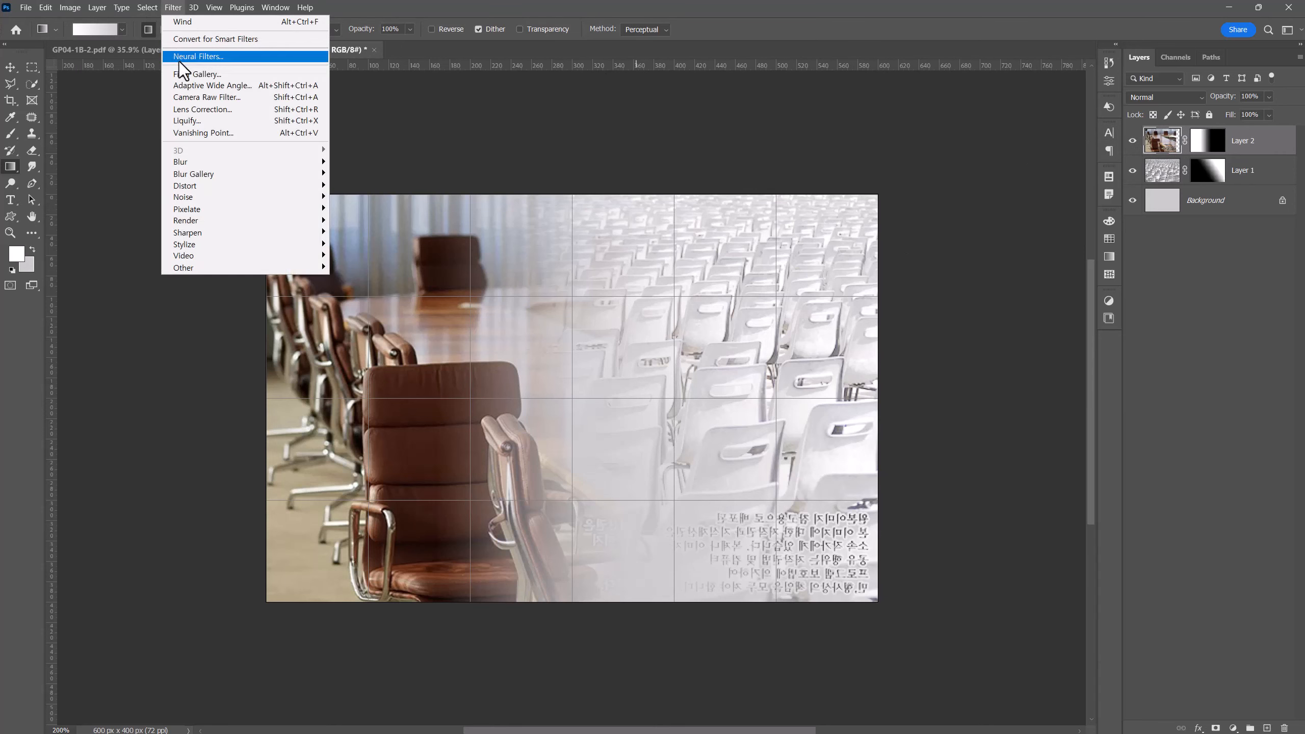
left_click(195, 73)
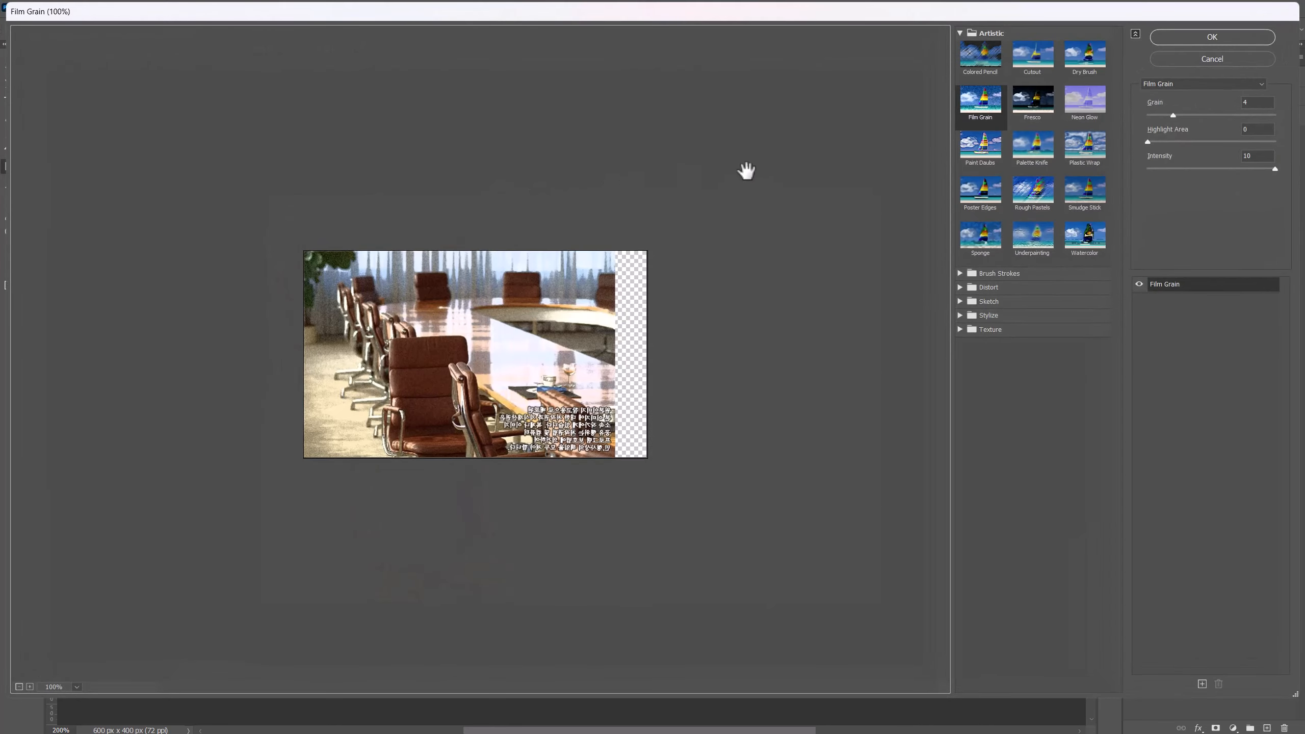
left_click(1188, 82)
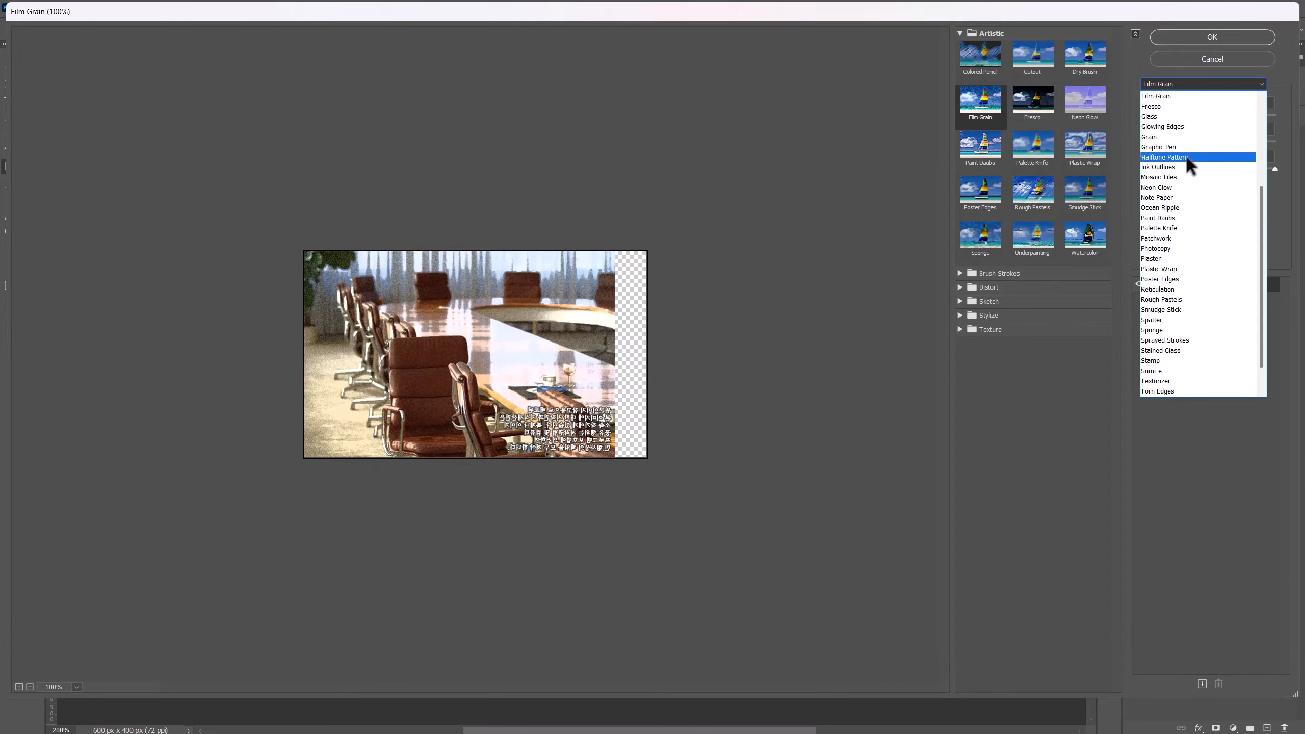
left_click(1178, 198)
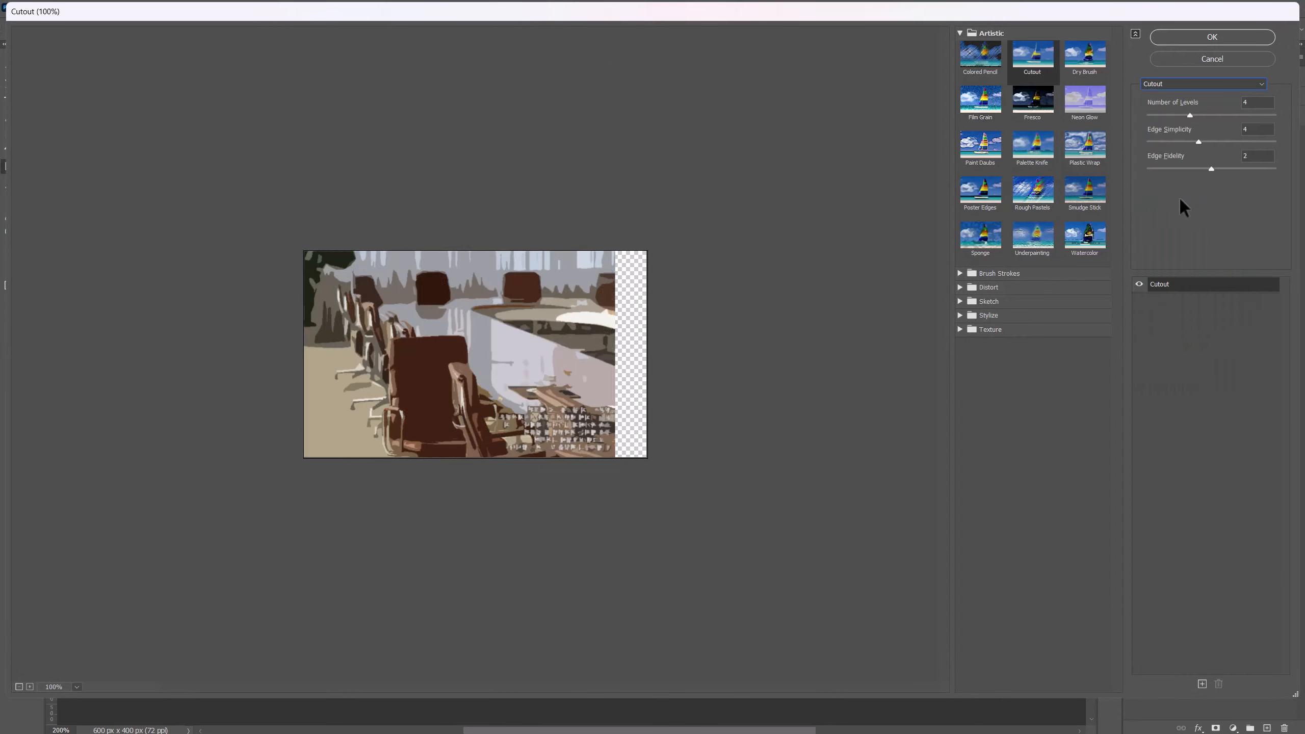
left_click(1208, 37)
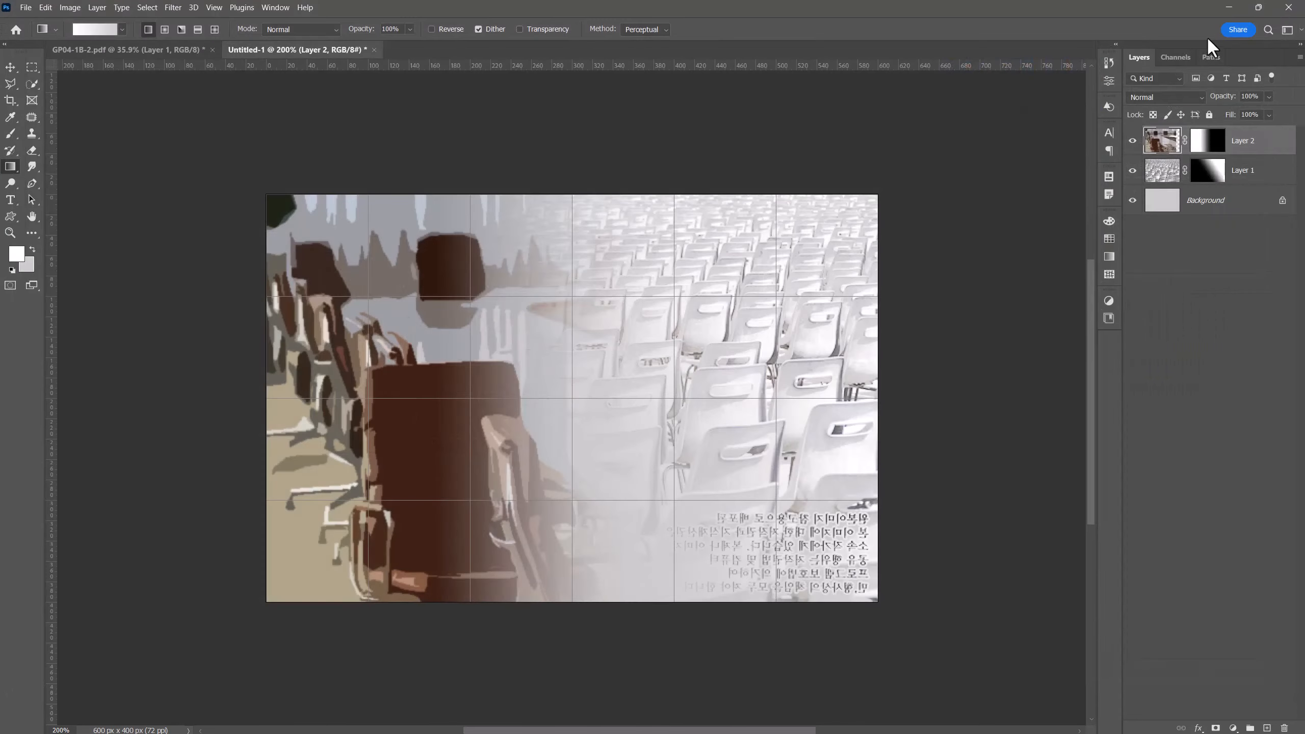
Step: Open 1급-14.jpg from the 소스파일 folder
left_click(25, 7)
left_click(31, 33)
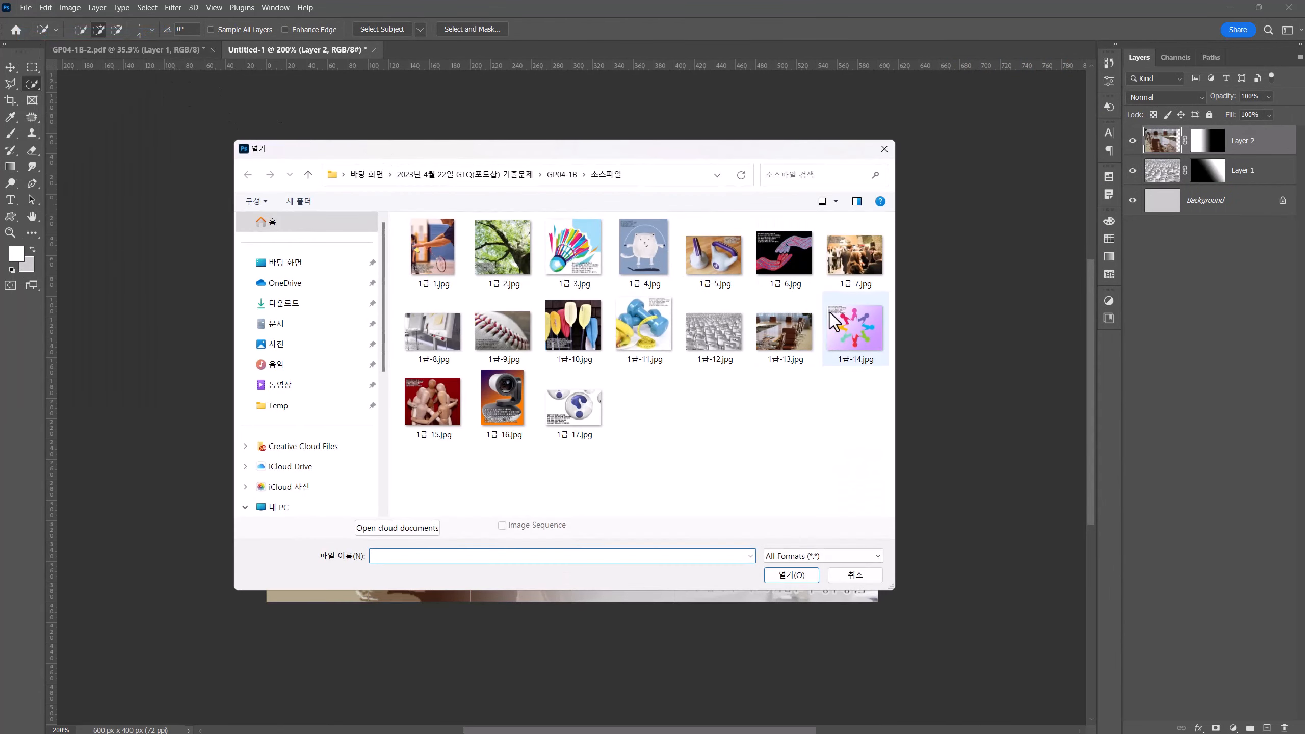
double_click(842, 314)
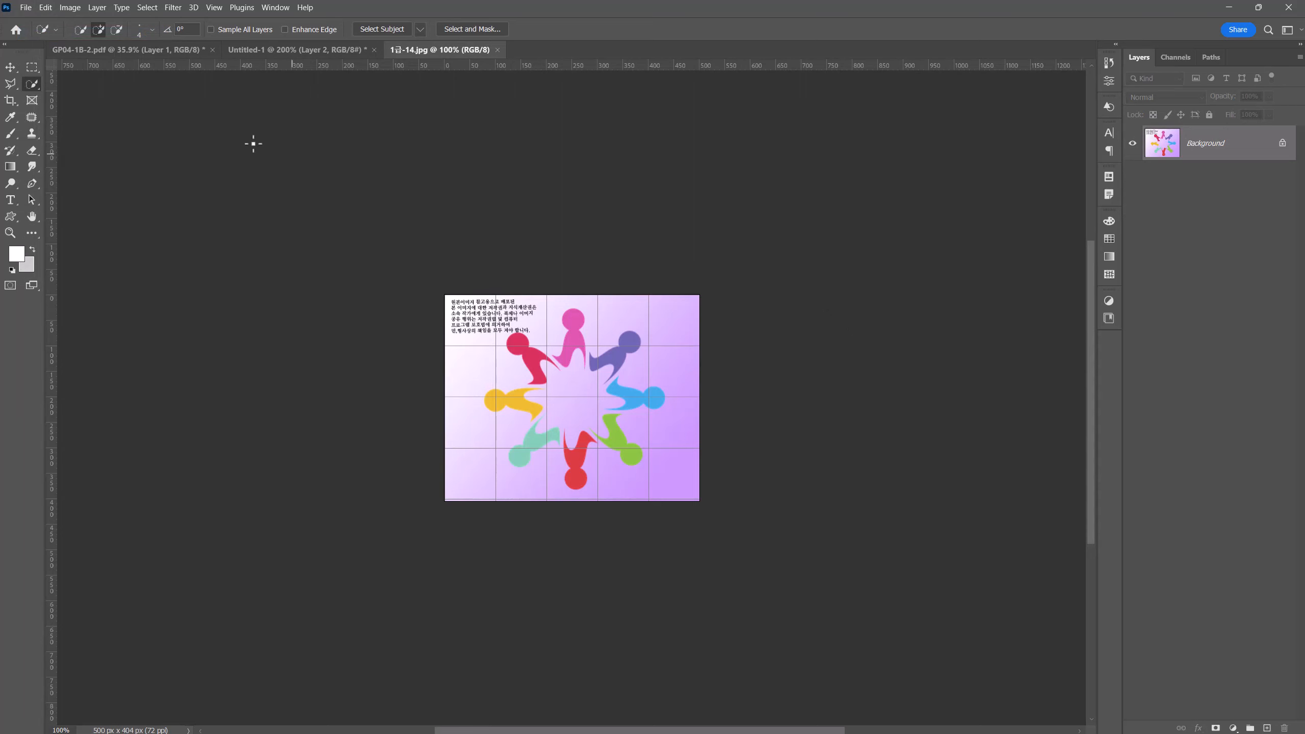
Step: Select all eight coloured people figures with the Object Selection tool, including the mint-green one, and copy them
right_click(31, 82)
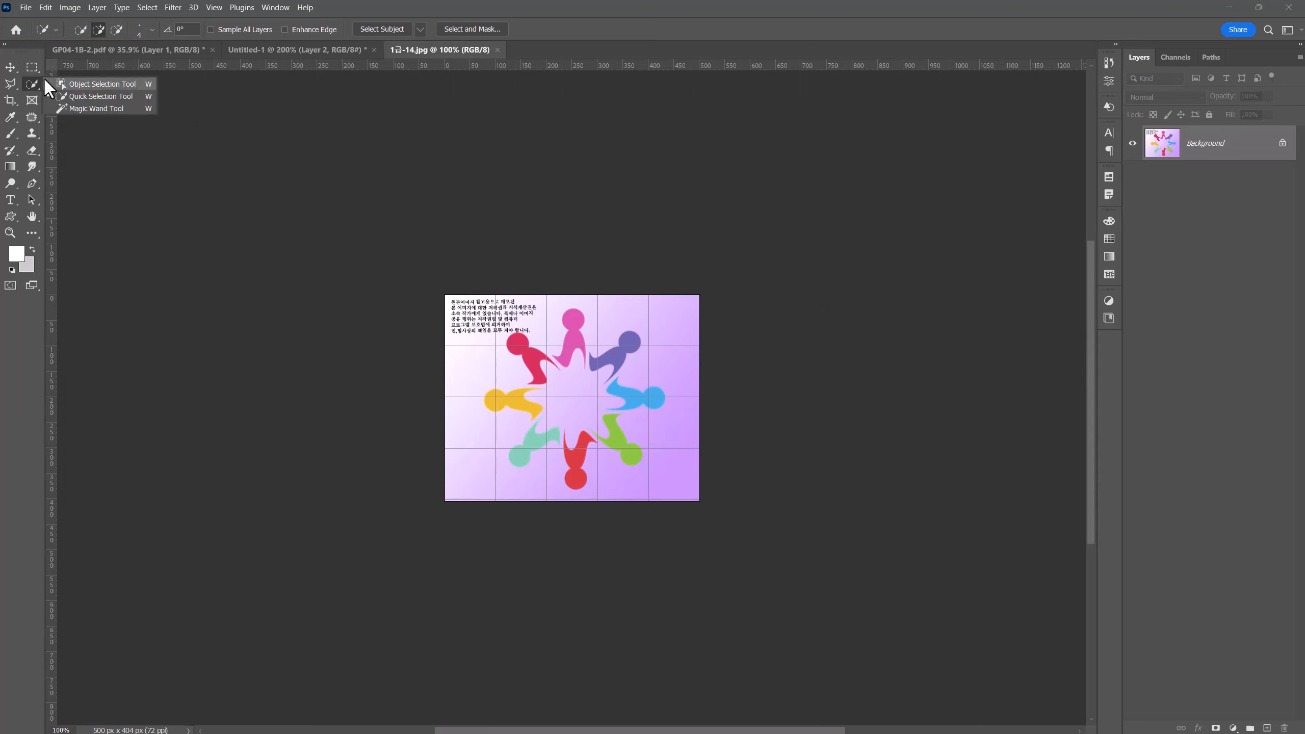
left_click(73, 85)
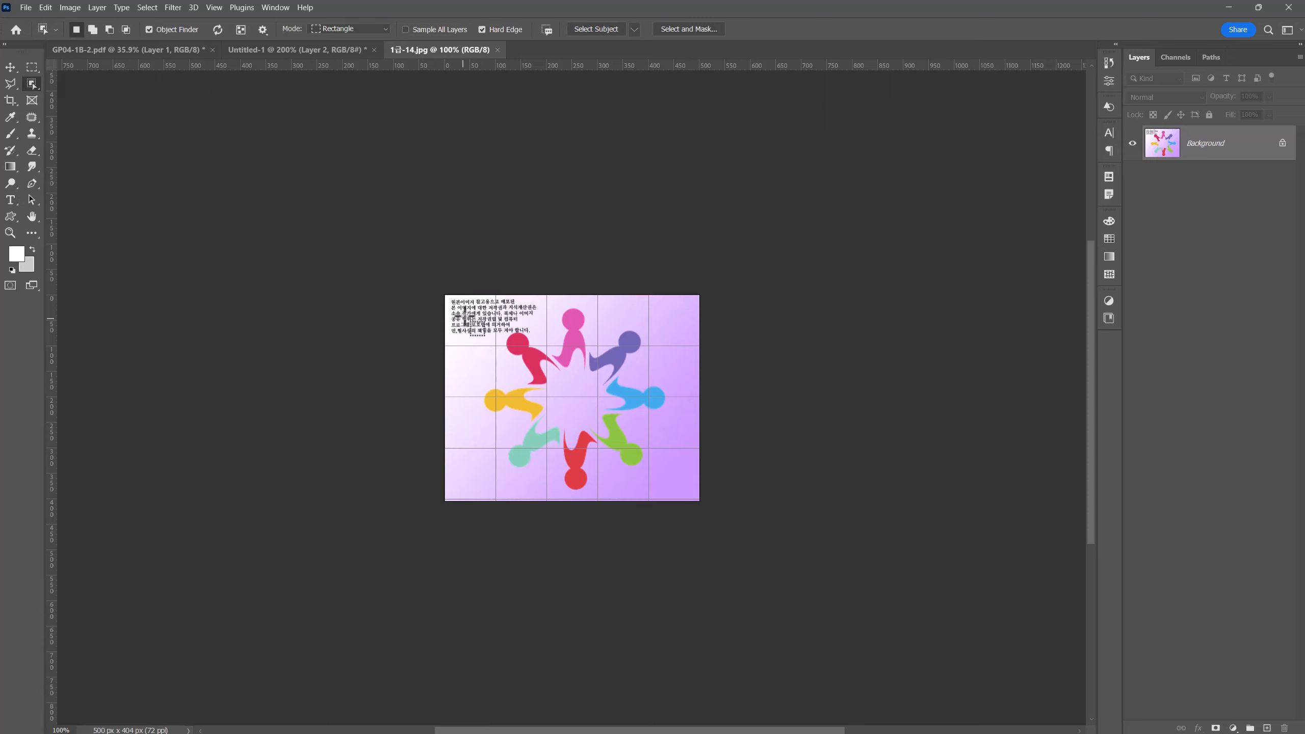
left_click_drag(470, 295, 664, 488)
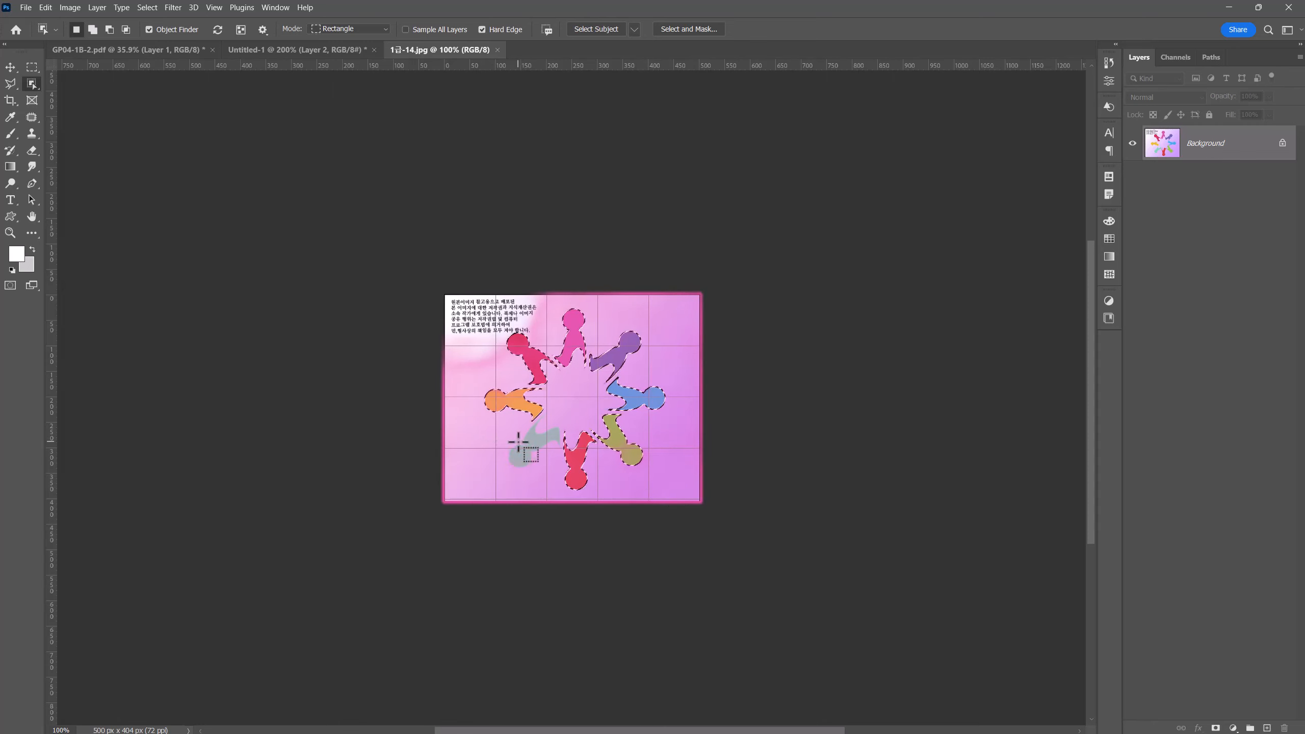
left_click(528, 443, "shift")
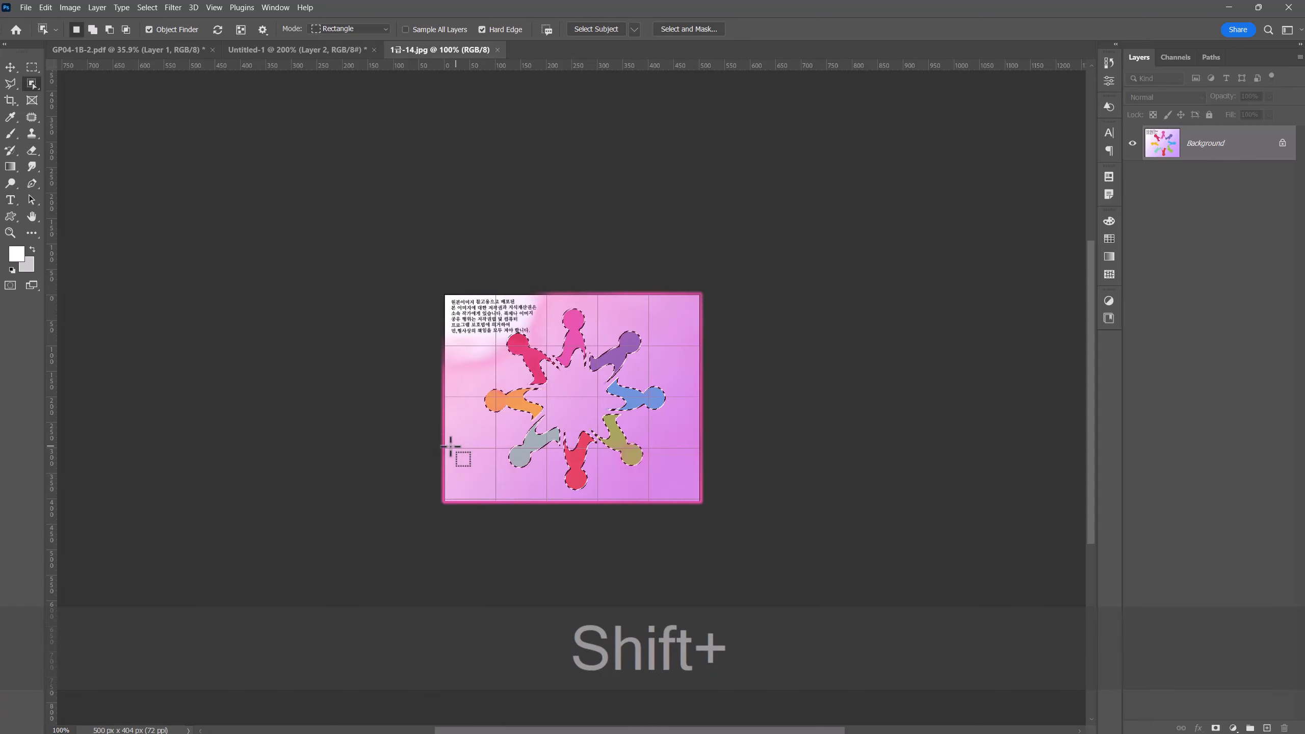
key("ctrl+c")
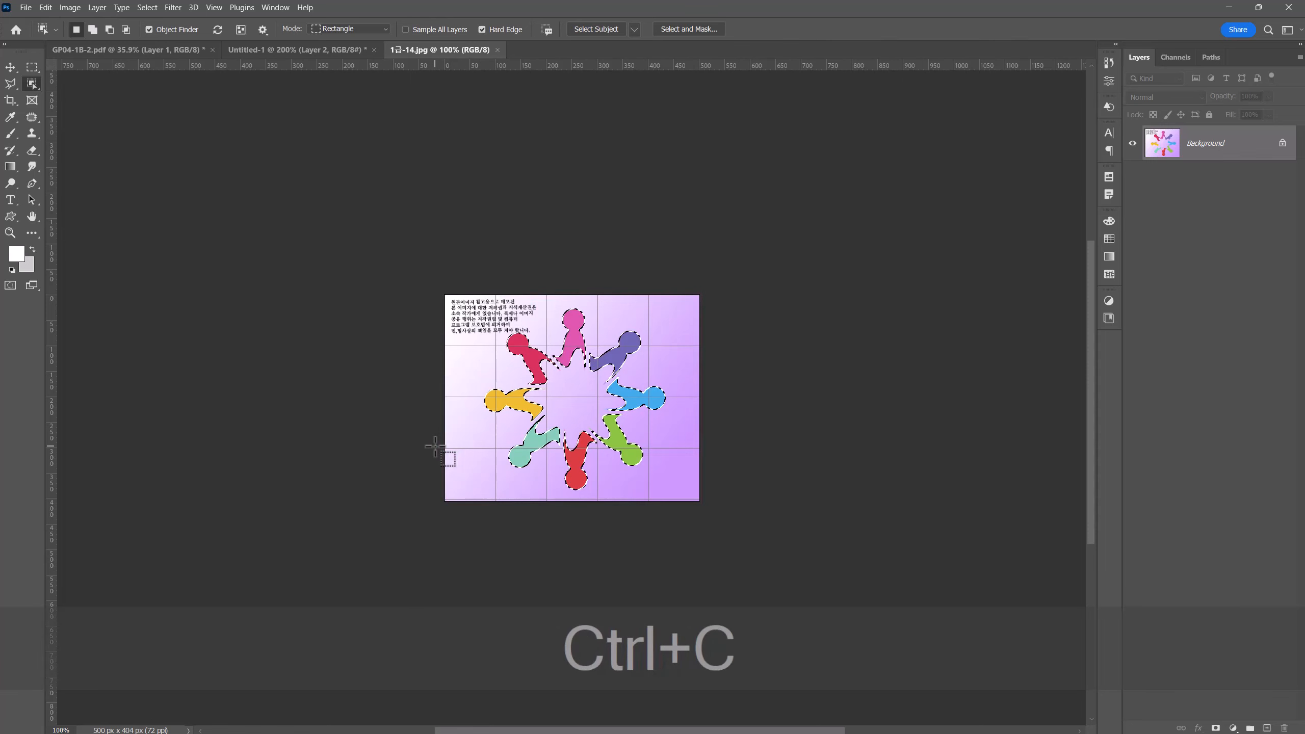
Step: Paste the people circle into the Untitled-1 composition, scale it to about 56% and place it over the white chairs on the right side
left_click(296, 49)
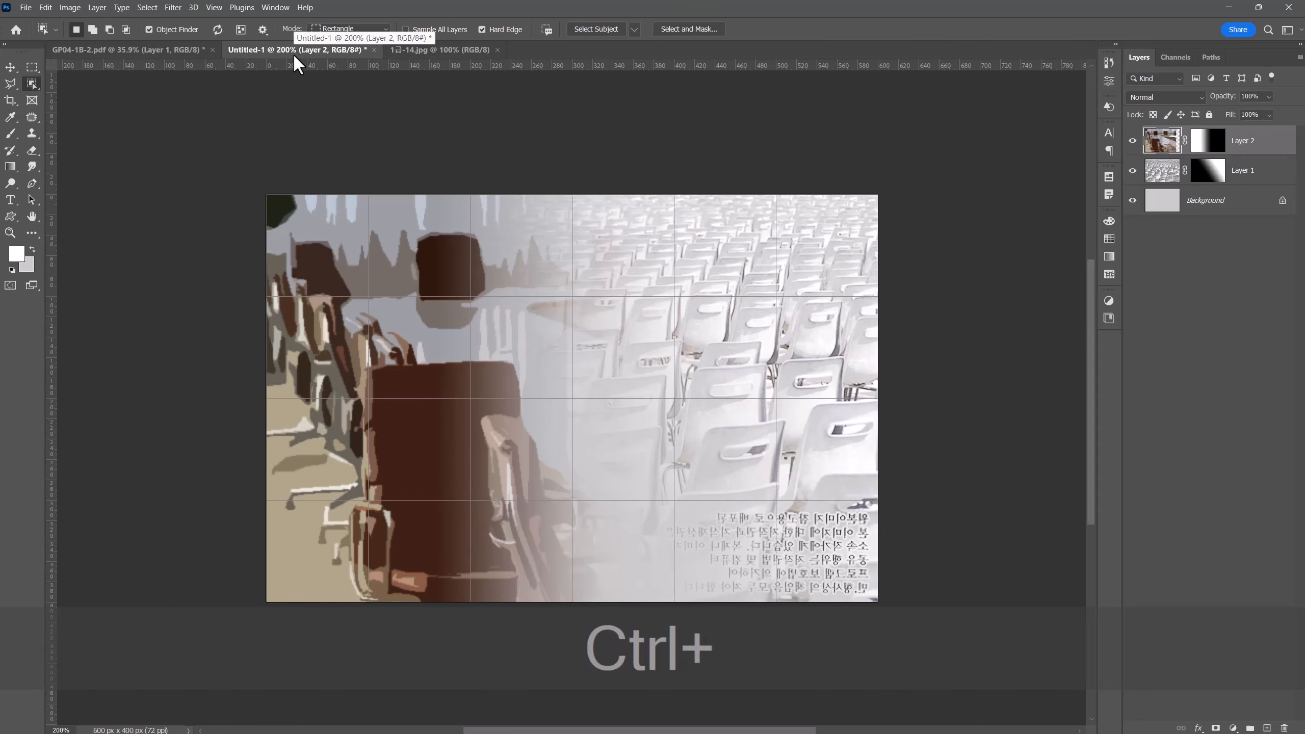
key("ctrl+v")
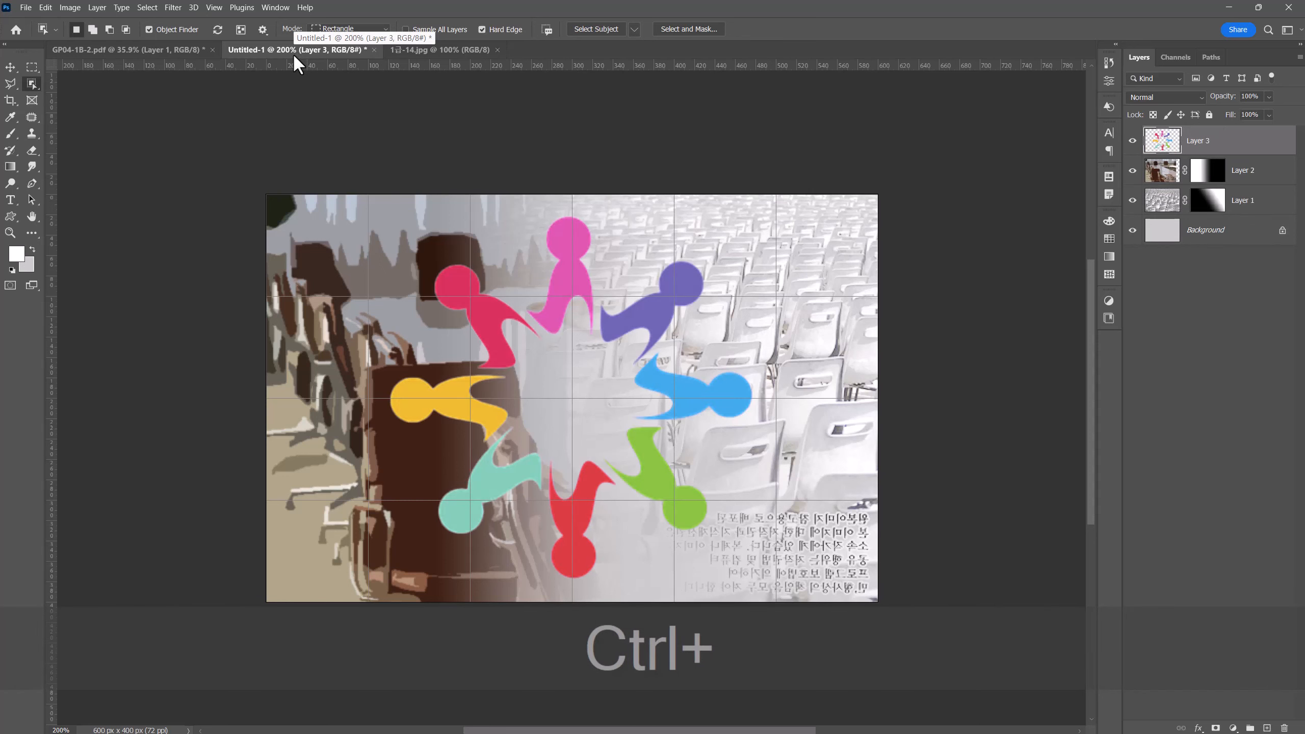
key("ctrl+t")
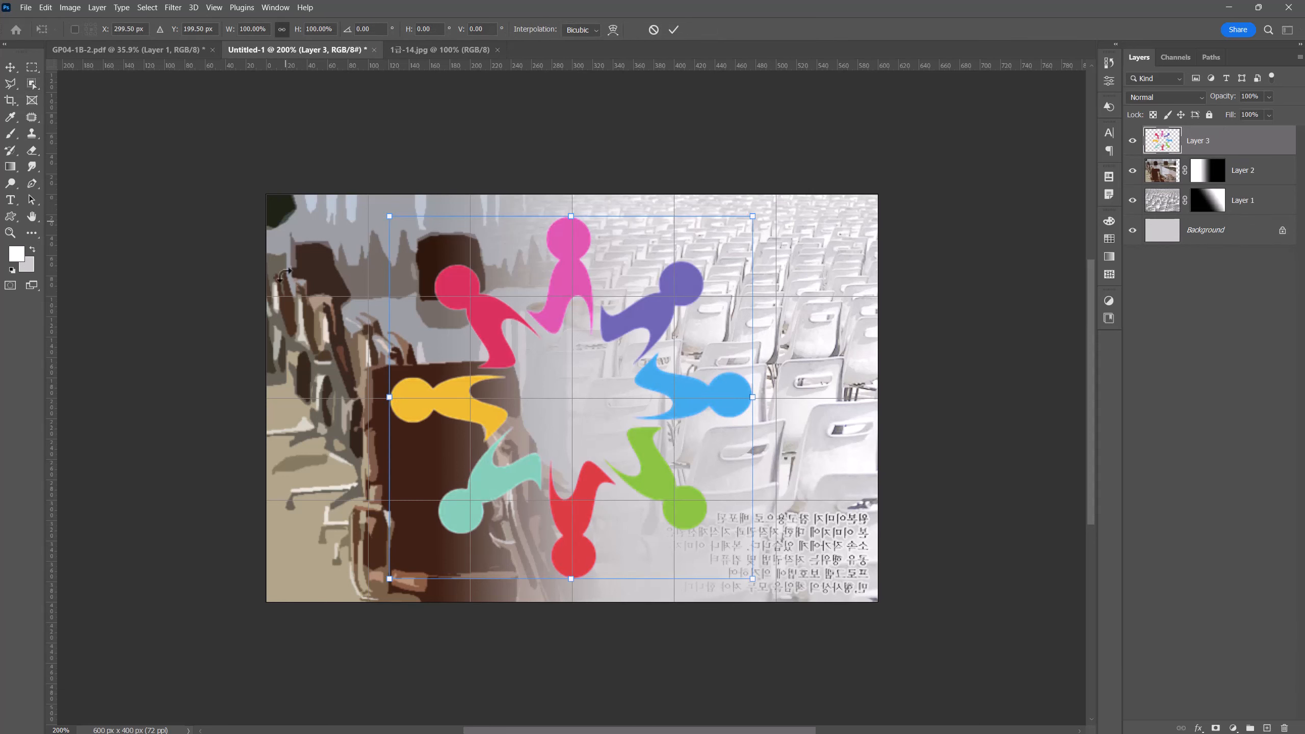
left_click_drag(390, 578, 568, 401)
left_click_drag(608, 351, 700, 439)
left_click_drag(657, 491, 645, 505)
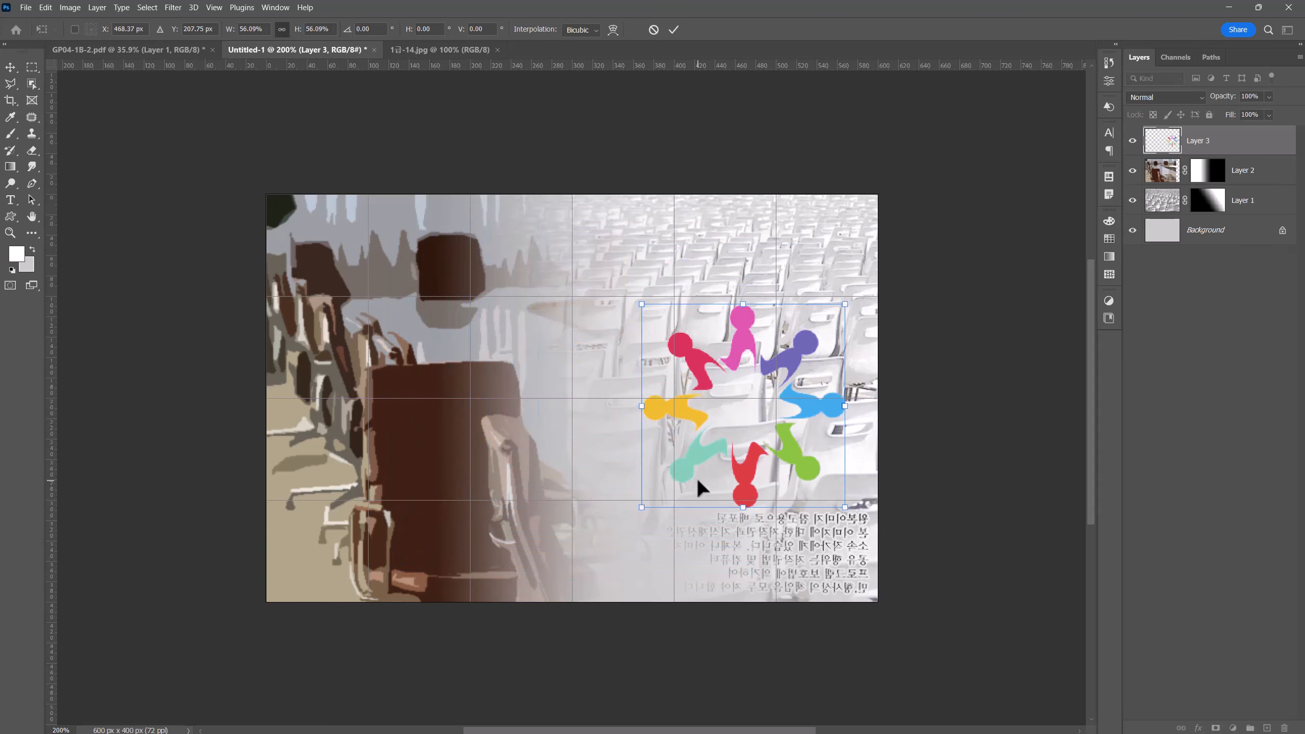
key("Return")
key("w")
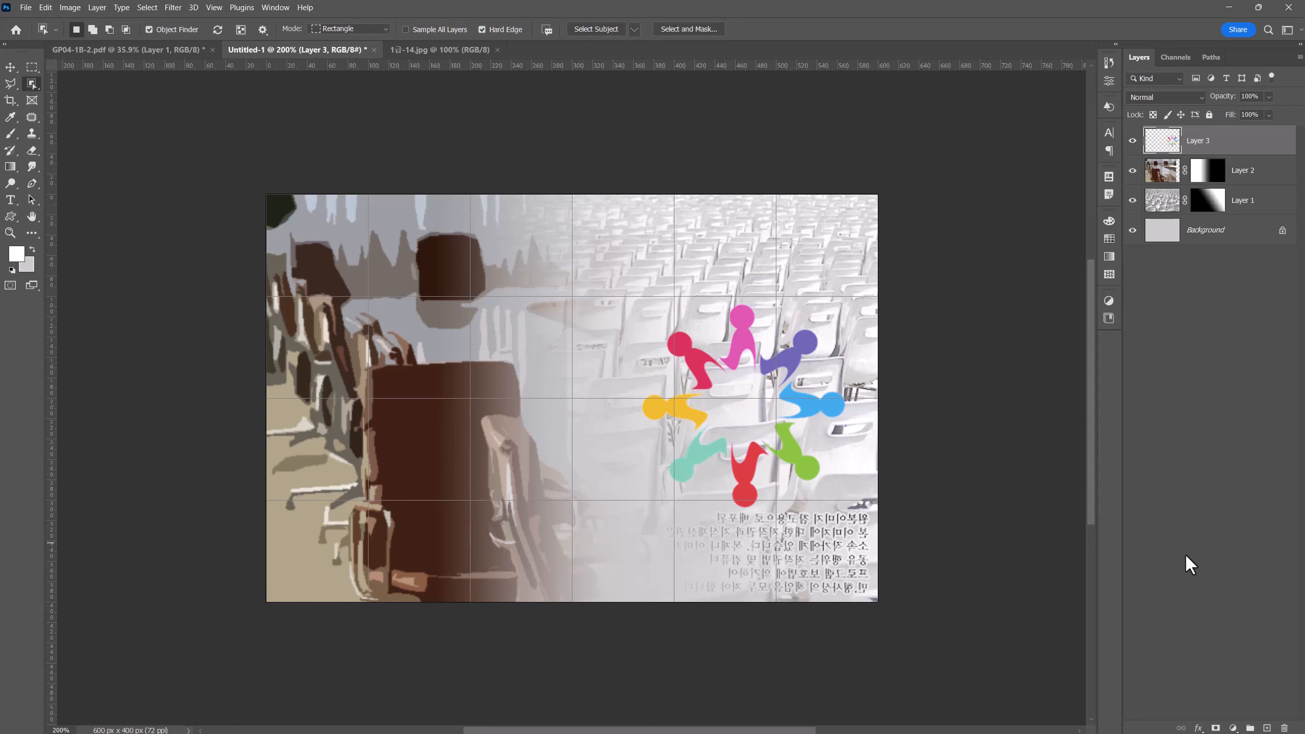
Step: Add a 2 px outside stroke in colour ffffcc to the people circle layer
left_click(1198, 729)
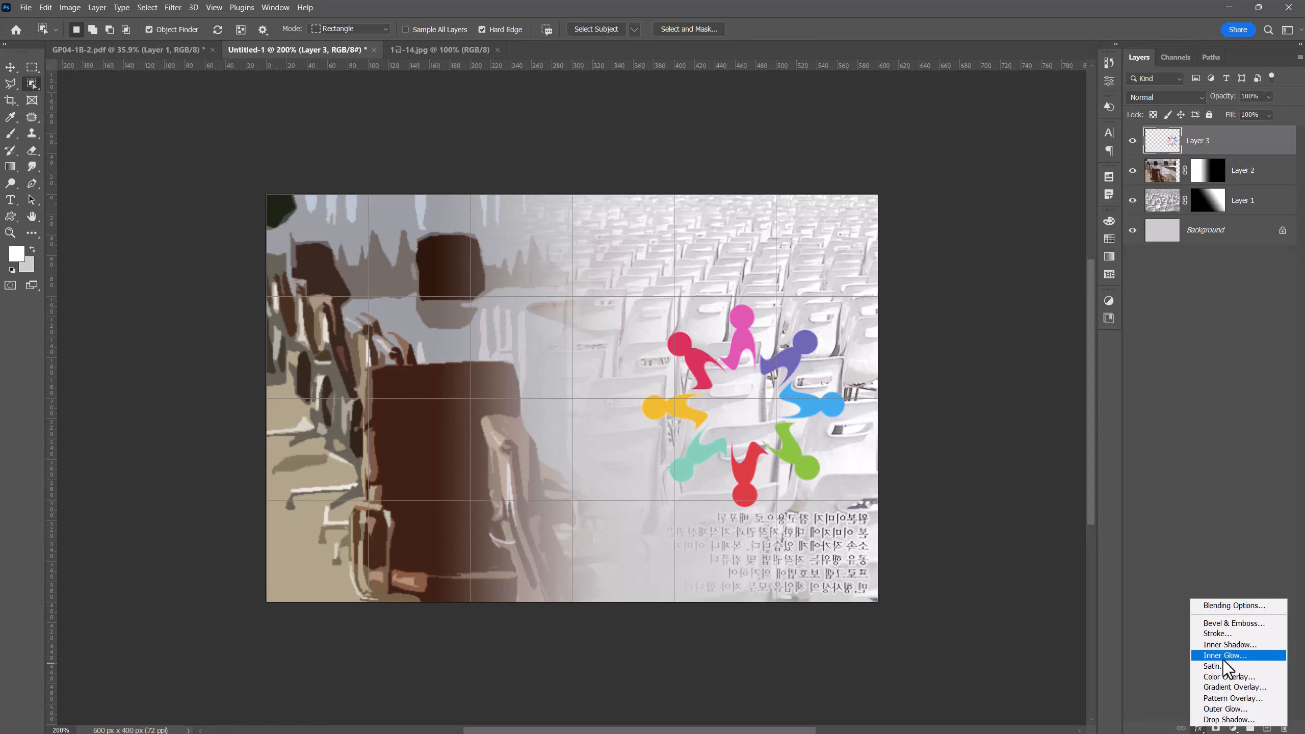
left_click(1235, 634)
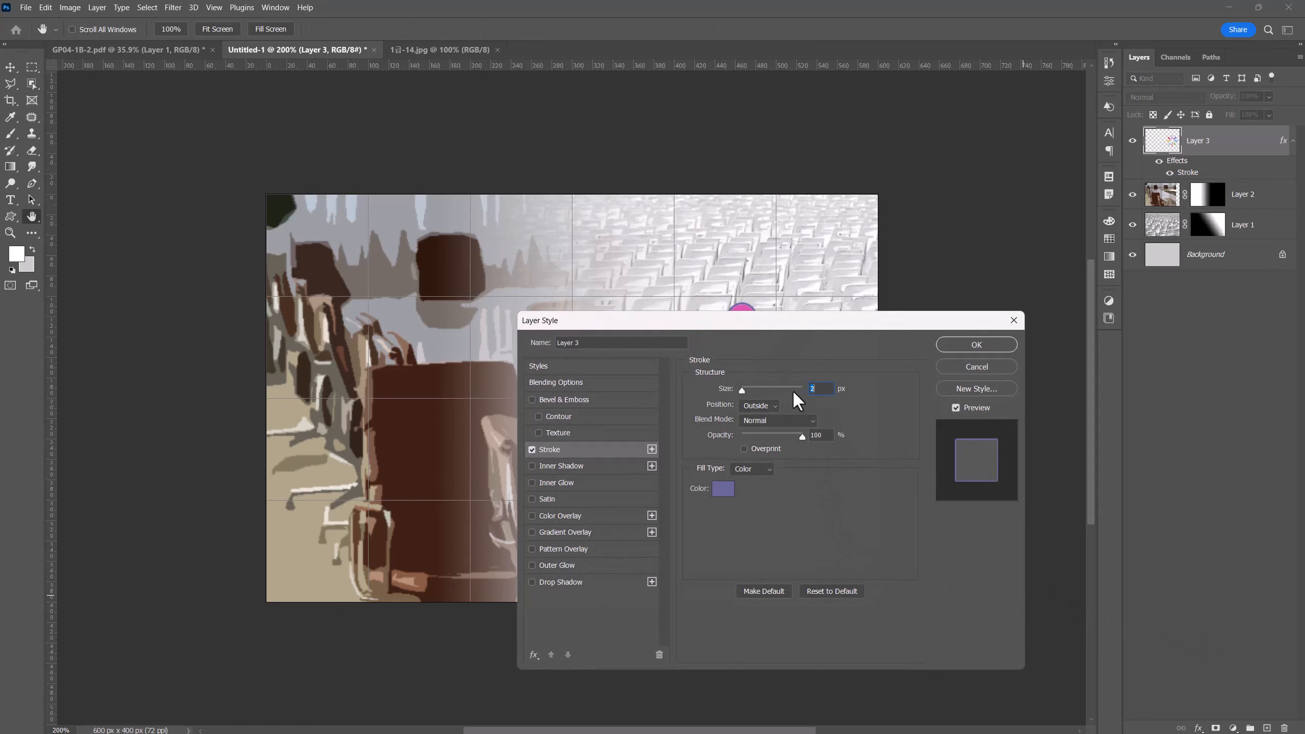
left_click(729, 492)
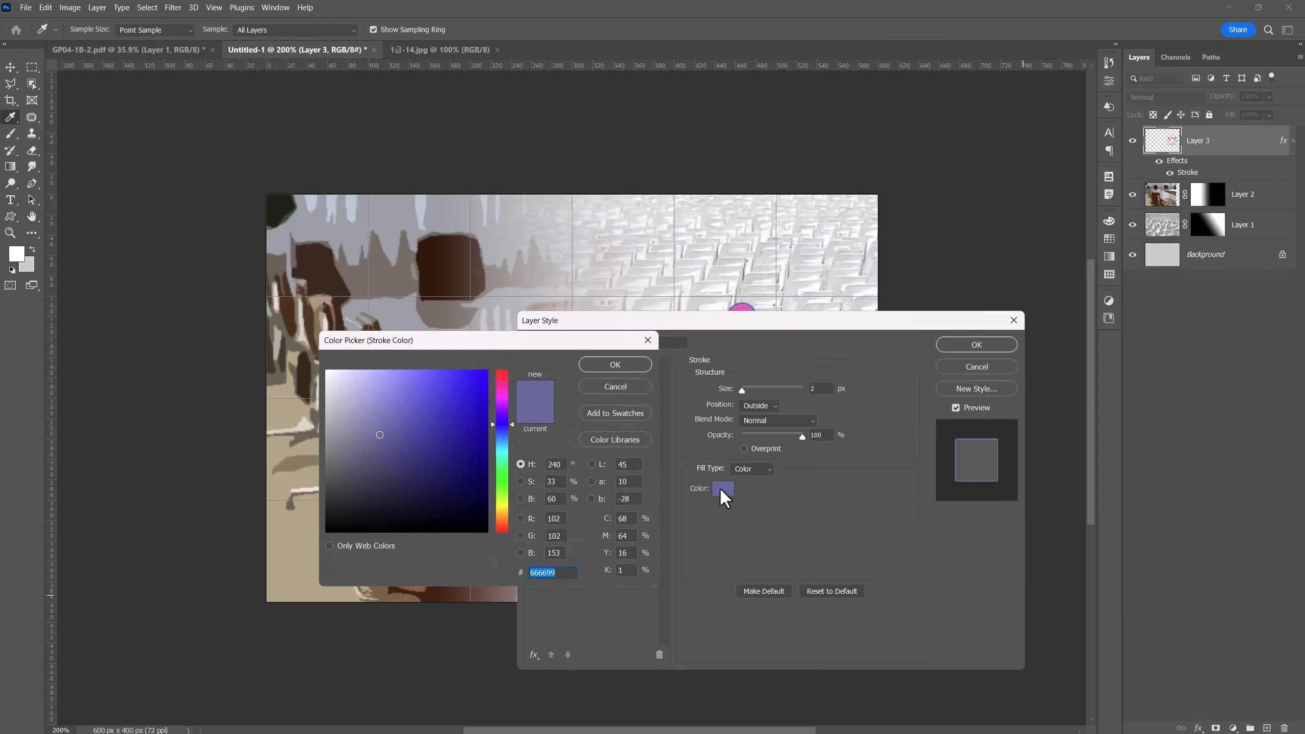
type("ff")
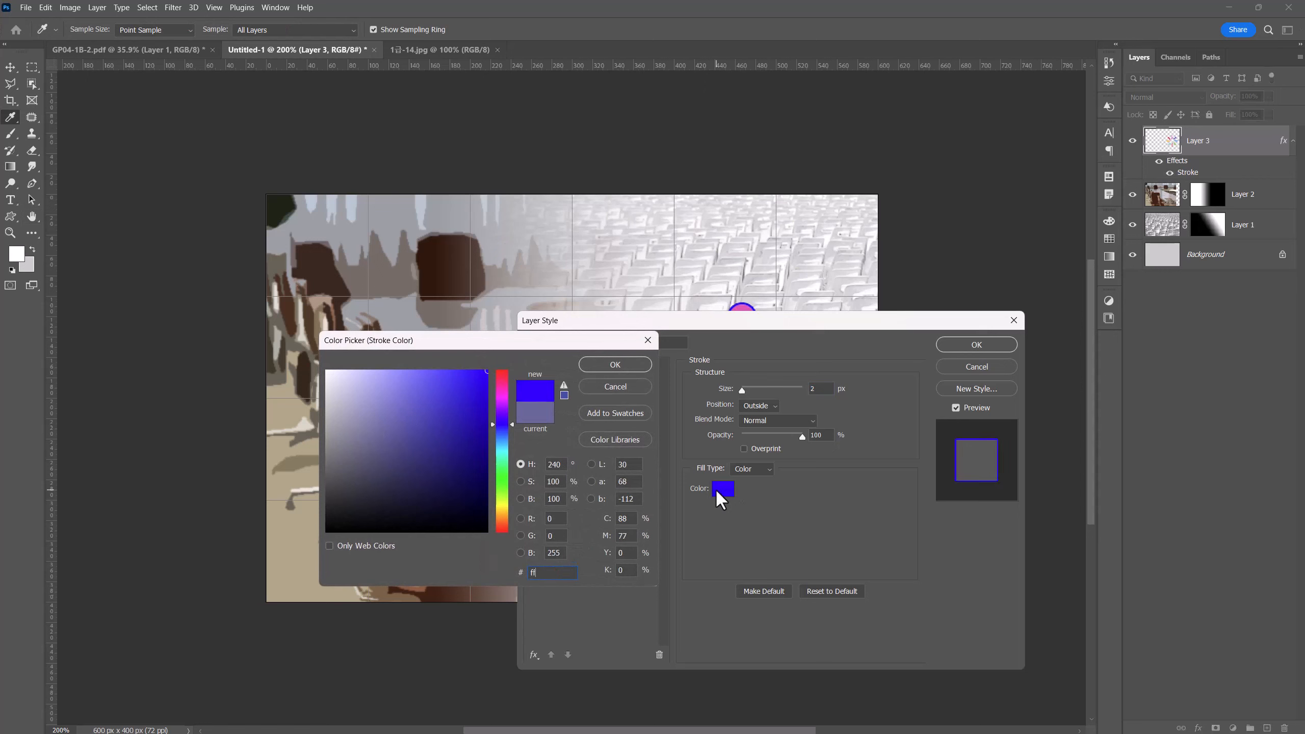
type("ffcc")
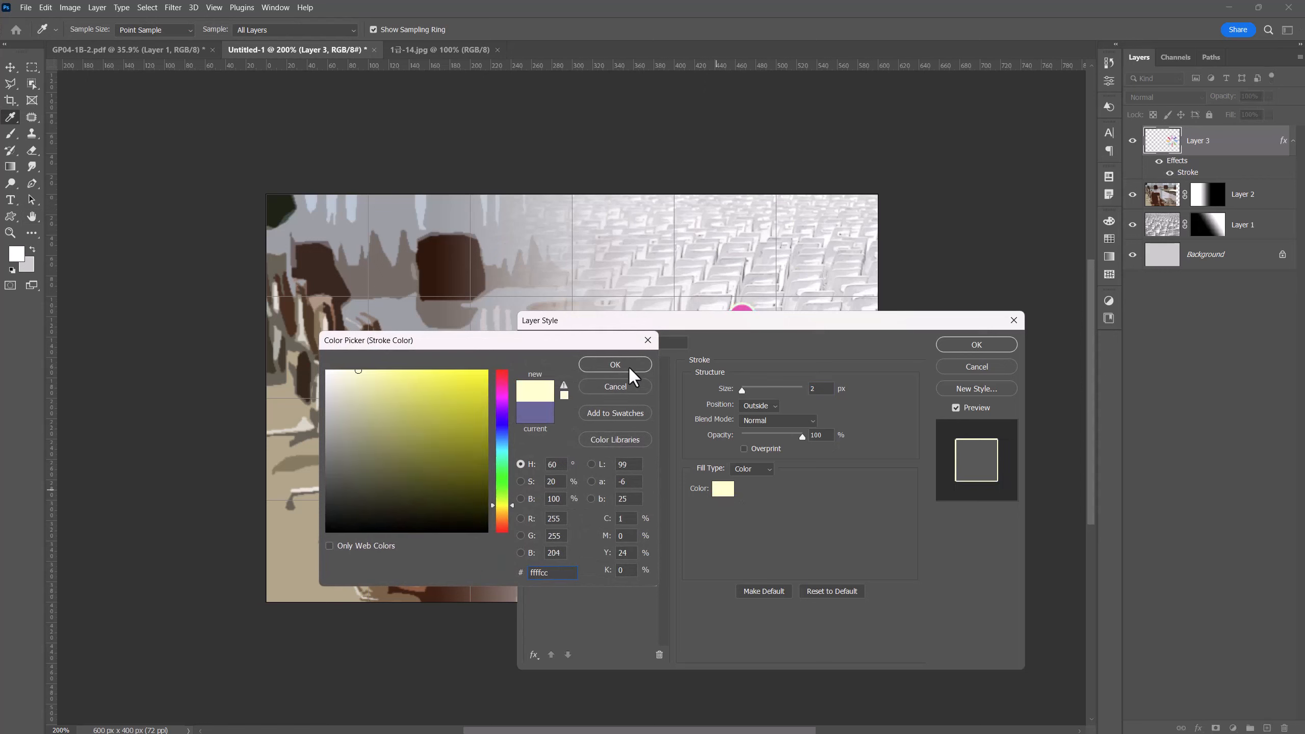
left_click(614, 364)
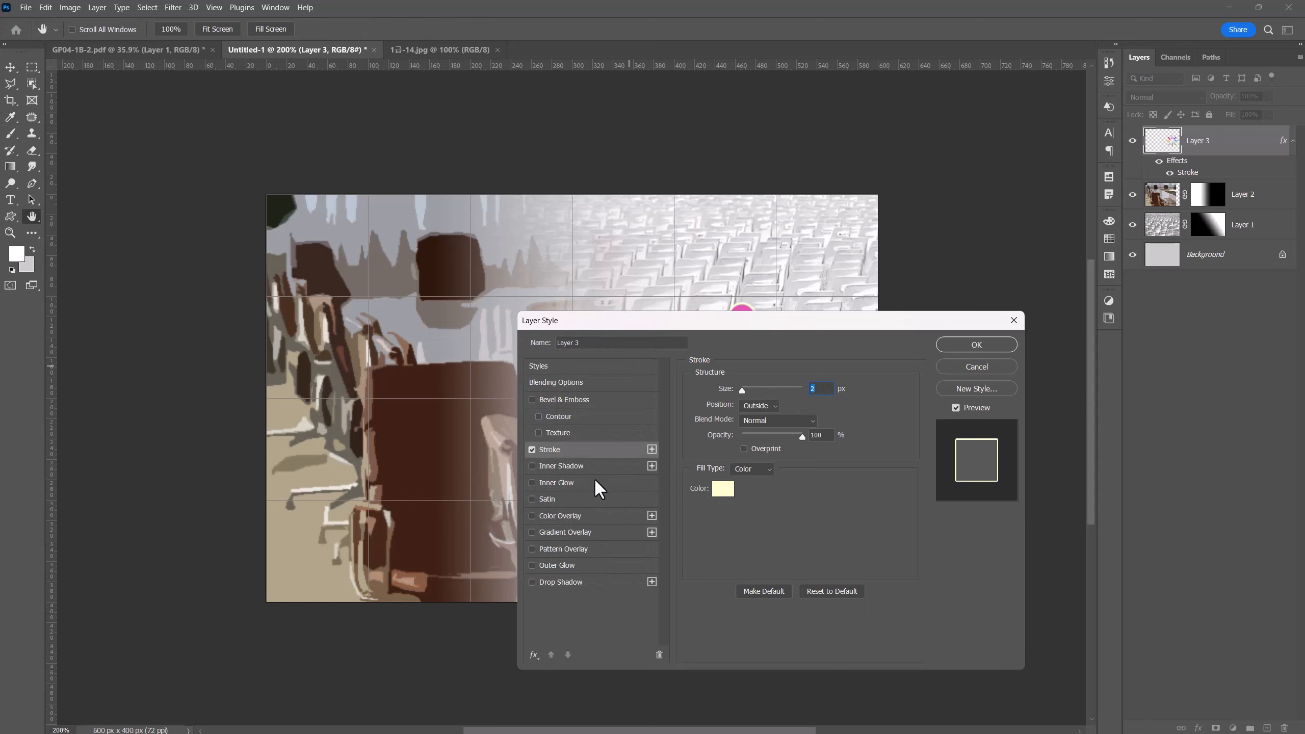
Step: Add an Inner Shadow to the people circle layer and apply the layer style
left_click(558, 465)
left_click_drag(621, 321, 177, 231)
left_click(546, 251)
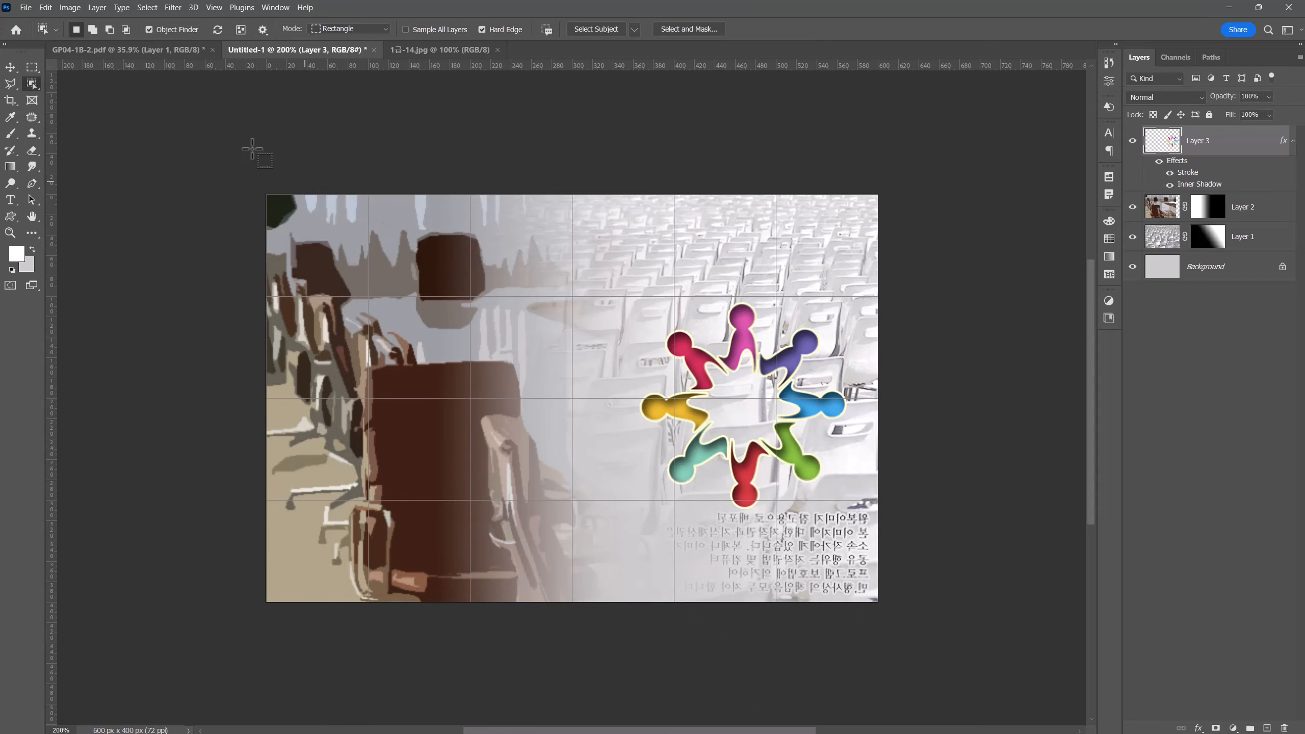
Step: Open 1급-15.jpg from the 소스파일 folder
left_click(26, 9)
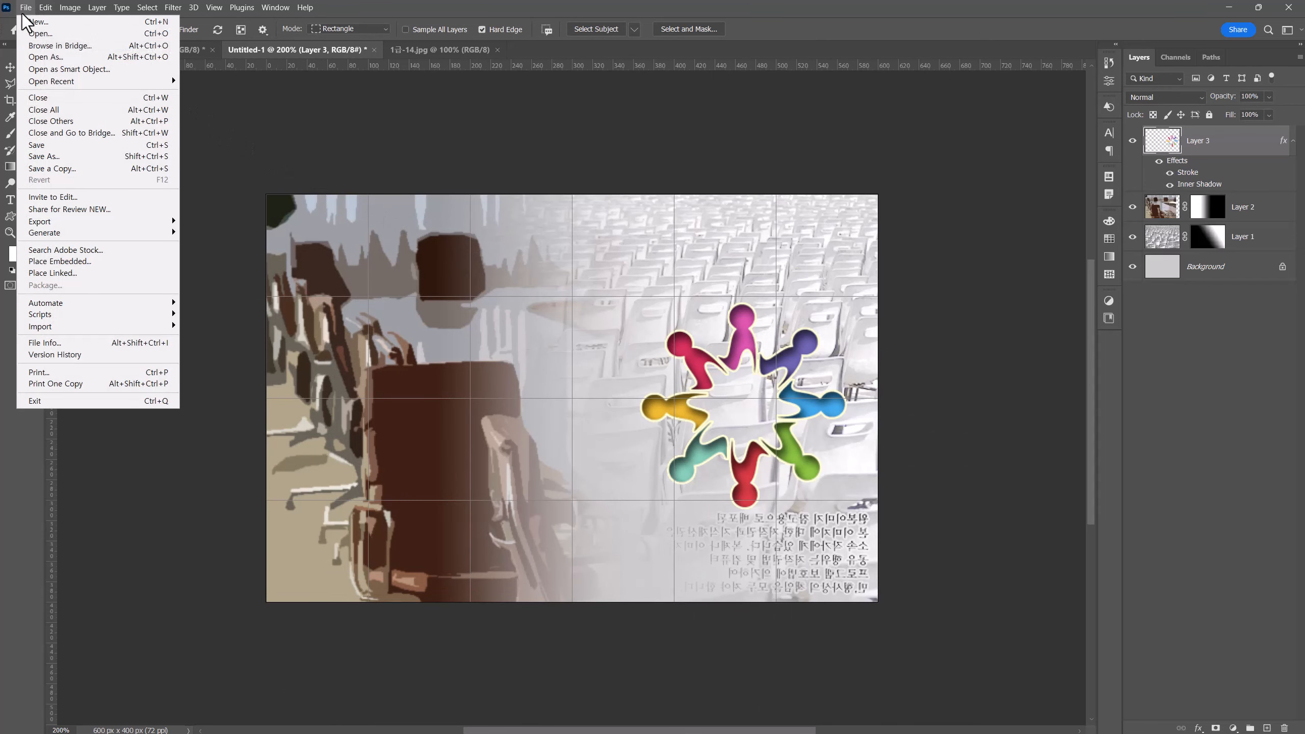
left_click(34, 37)
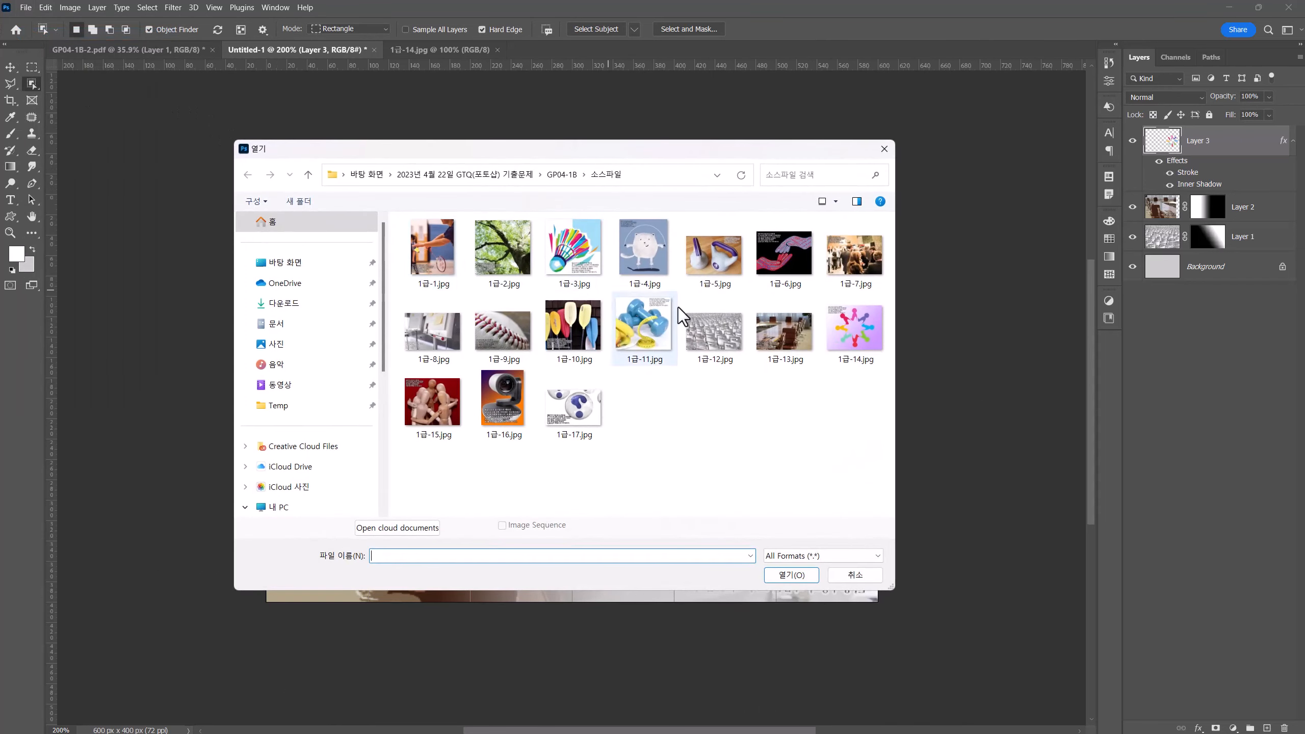
left_click(441, 414)
double_click(441, 414)
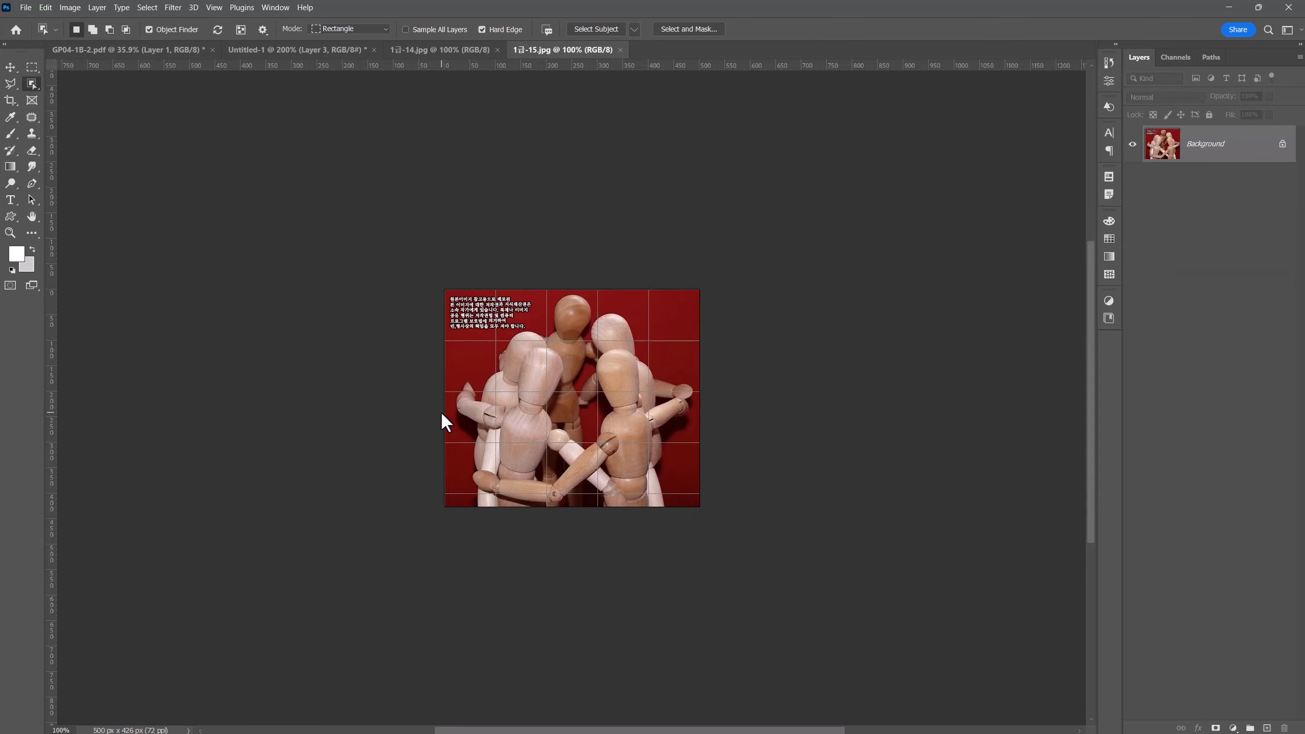
Step: Select the group of wooden mannequins with the Quick Selection tool, subtracting the background areas between the figures
left_click(31, 80)
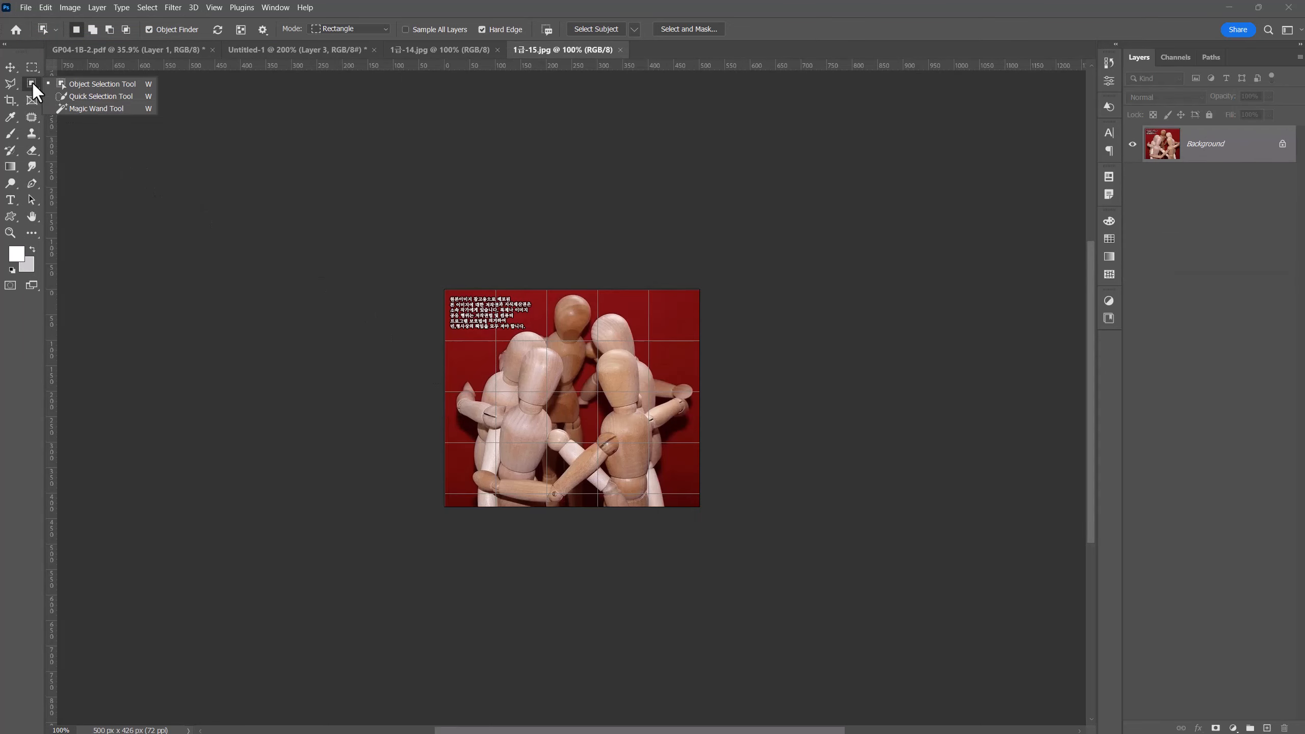
left_click(100, 96)
mouse_move(529, 360)
left_mouse_down()
mouse_move(496, 479)
mouse_move(589, 465)
mouse_move(648, 503)
mouse_move(679, 401)
mouse_move(571, 325)
mouse_move(654, 461)
mouse_move(575, 423)
mouse_move(587, 501)
mouse_move(586, 402)
mouse_move(602, 401)
mouse_move(587, 329)
mouse_move(585, 387)
left_mouse_up()
left_click(592, 423, "alt")
left_click(591, 494, "alt")
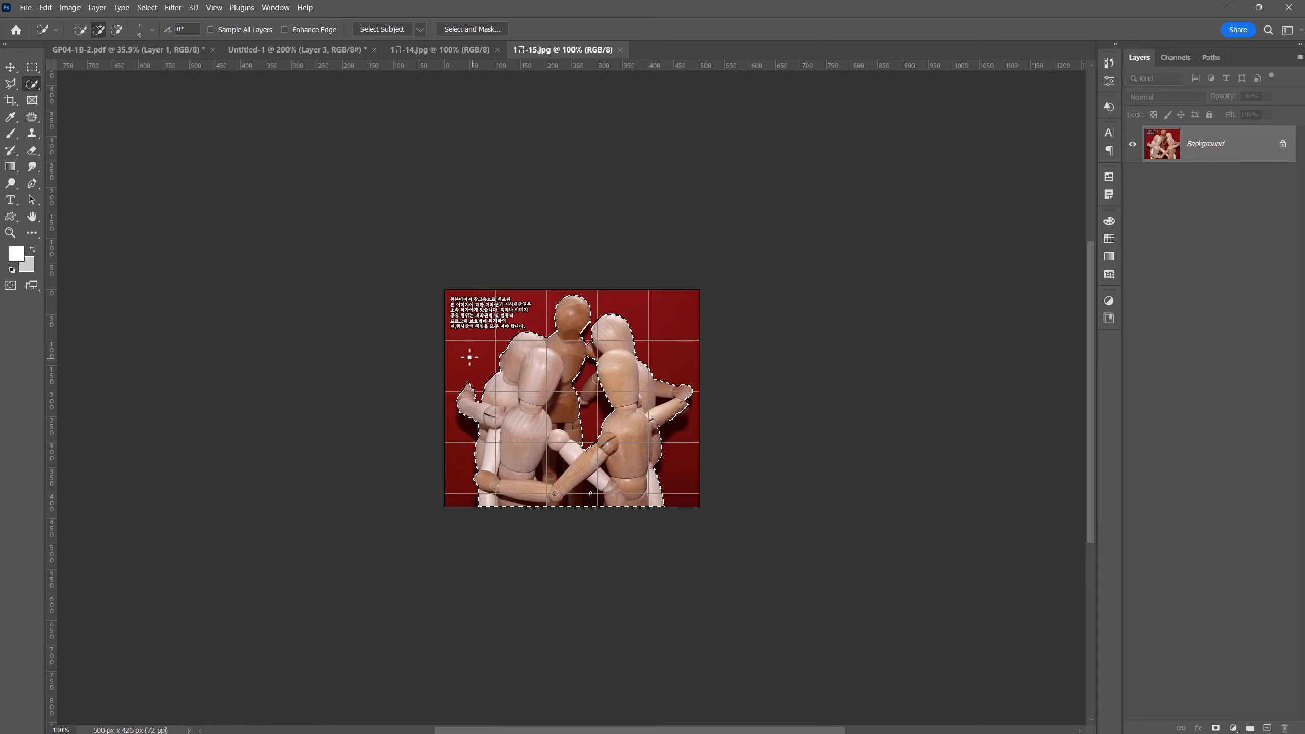
Step: Subtract the remaining gaps between the mannequins' legs and arms from the selection with the Polygonal Lasso
key("l")
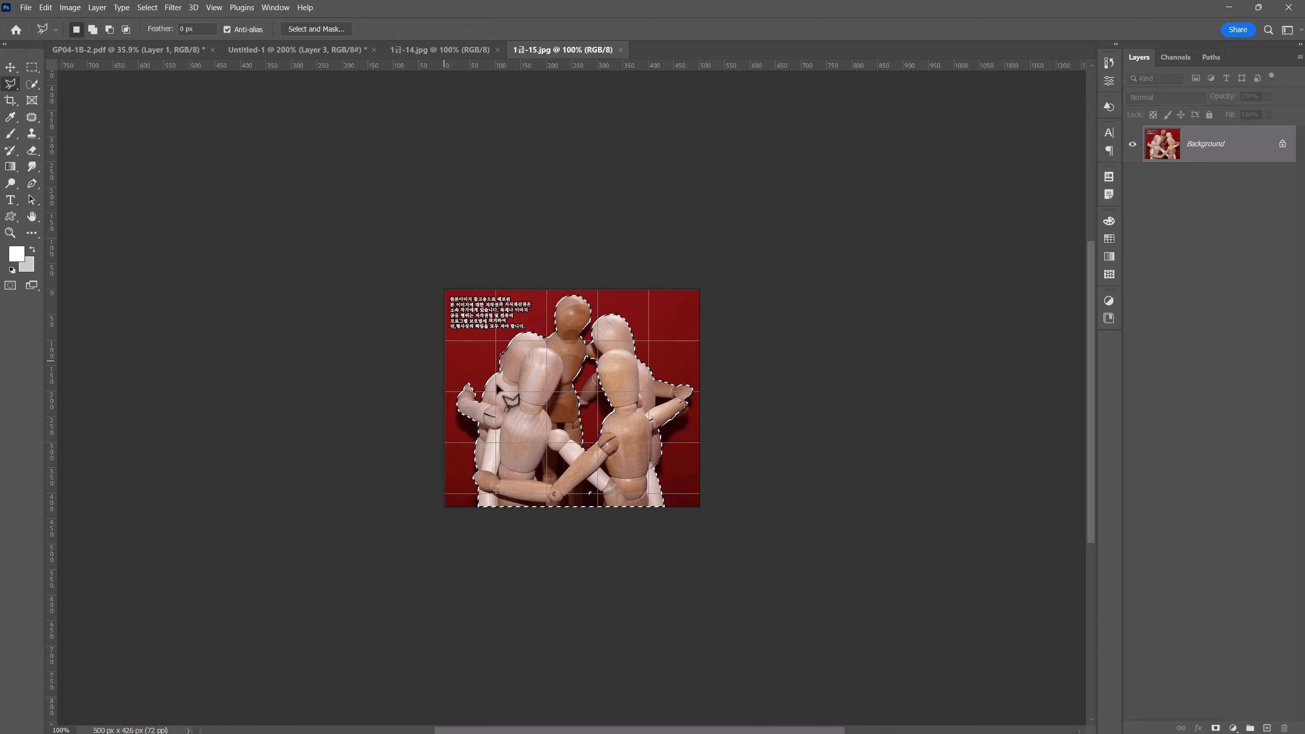
key("shift")
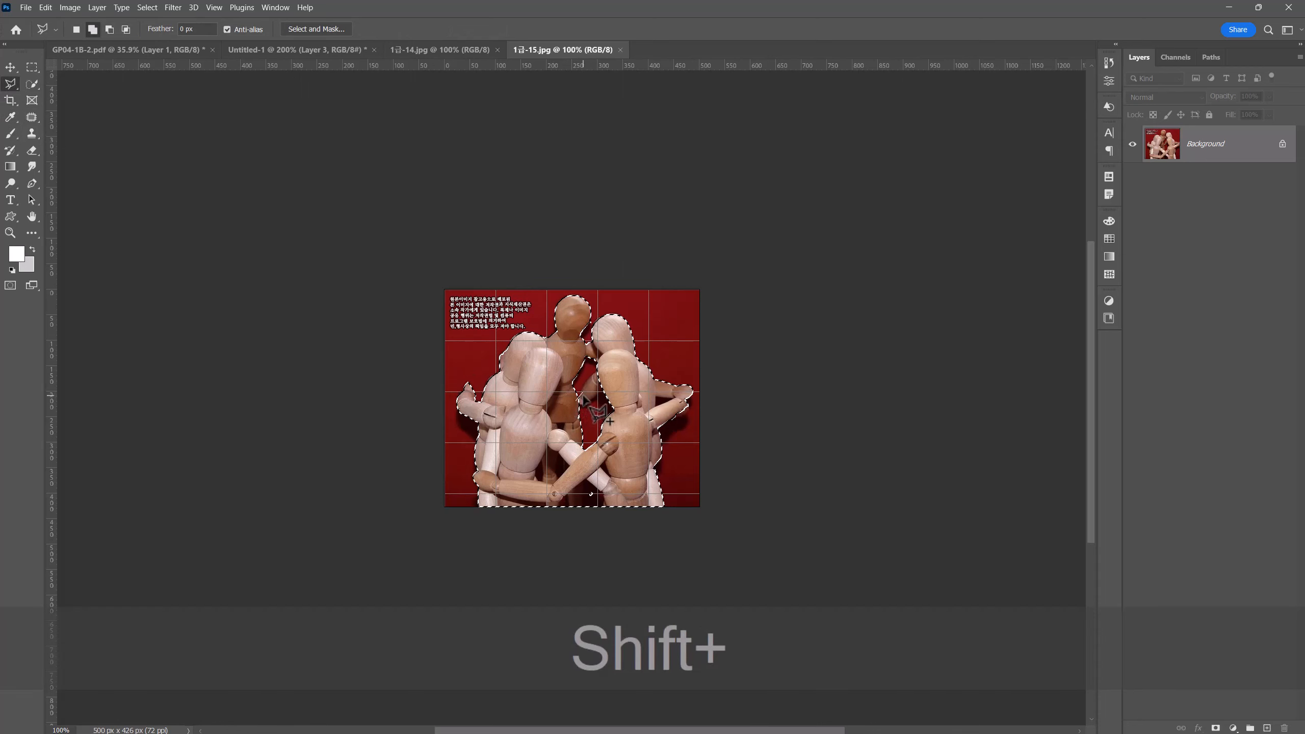
scroll(573, 399, "up", 1)
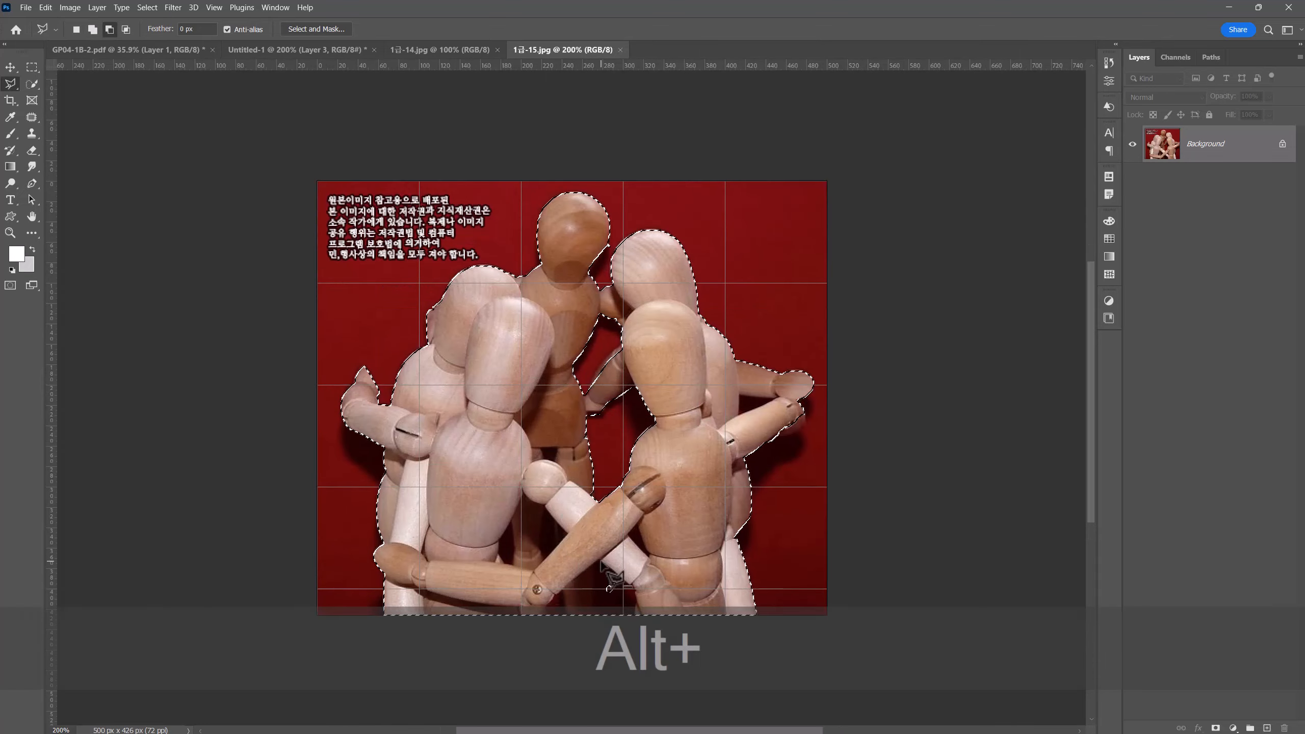
mouse_move(601, 561)
left_mouse_down()
mouse_move(630, 592)
mouse_move(593, 610)
mouse_move(598, 563)
left_mouse_up()
mouse_move(568, 618)
left_mouse_down()
mouse_move(564, 597)
mouse_move(548, 618)
left_mouse_up()
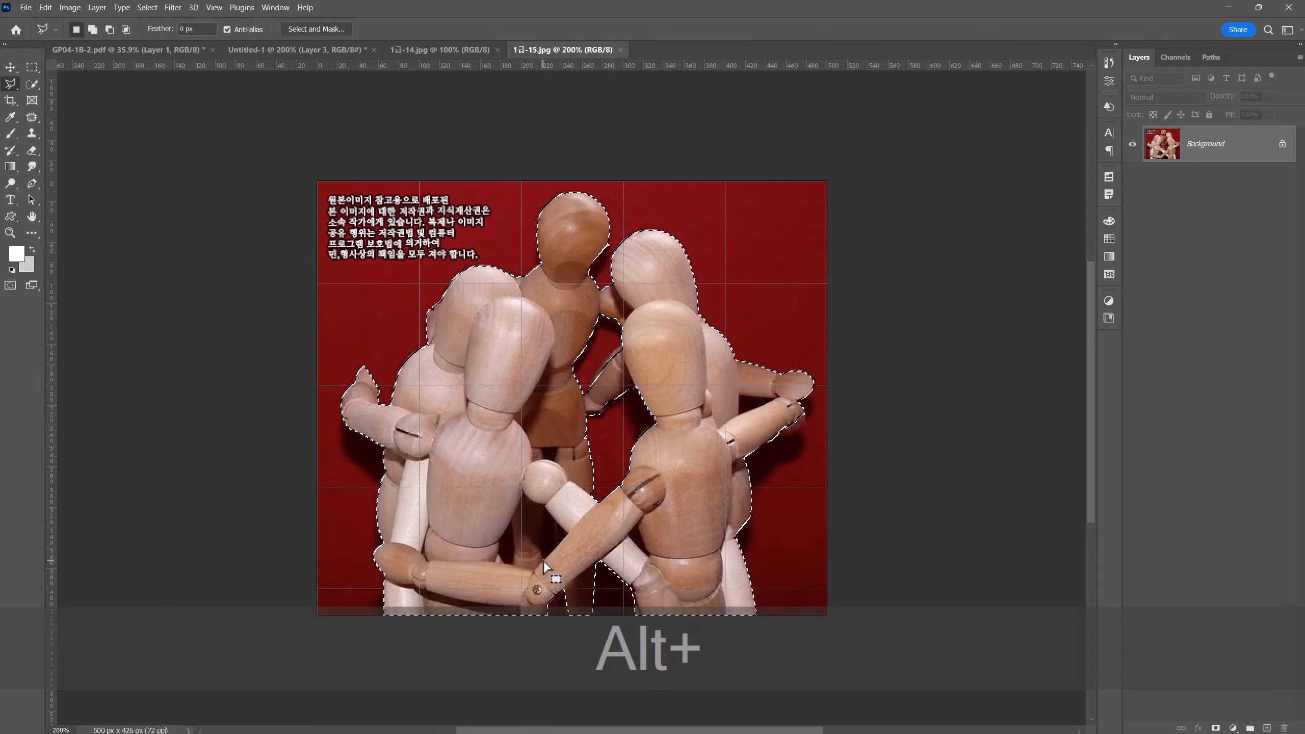
left_click(543, 560, "alt")
left_click(543, 509)
left_click(556, 522)
left_click(556, 546)
left_click(543, 451, "alt")
left_click(555, 460)
left_click(510, 524, "alt")
left_click(506, 566)
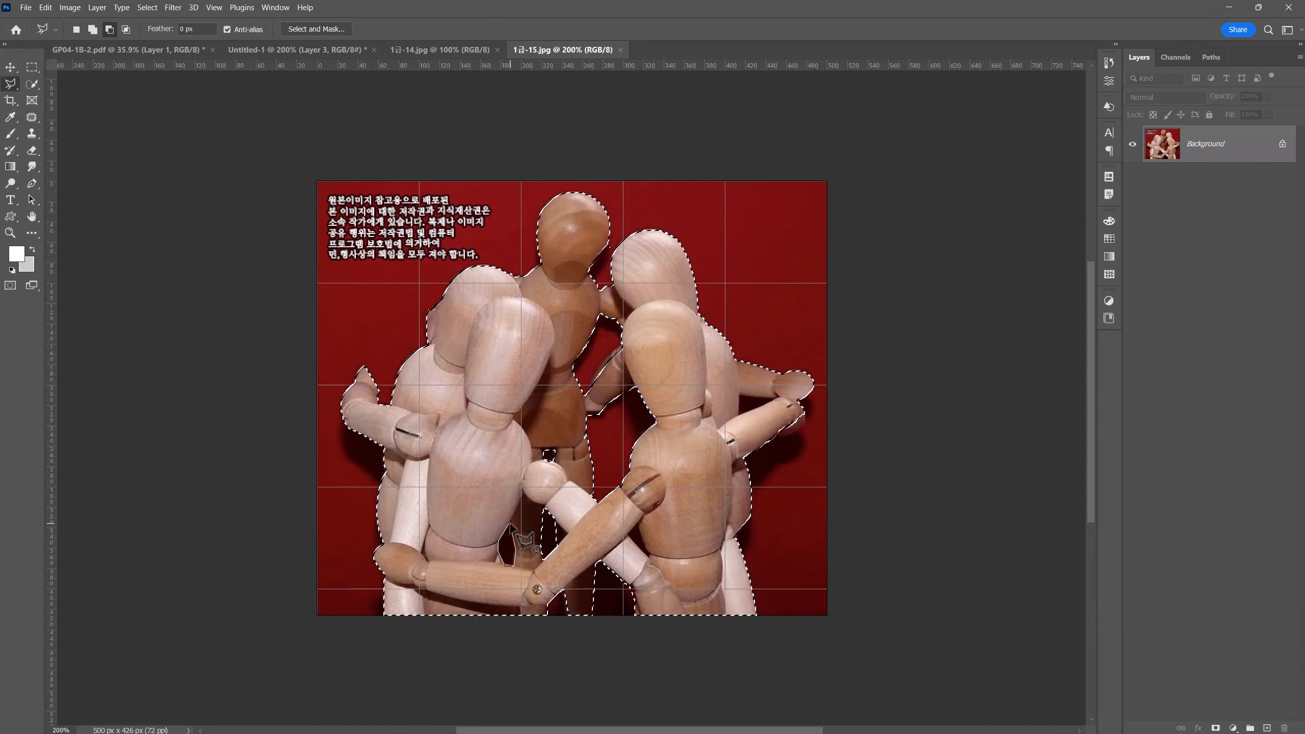
left_click(510, 525)
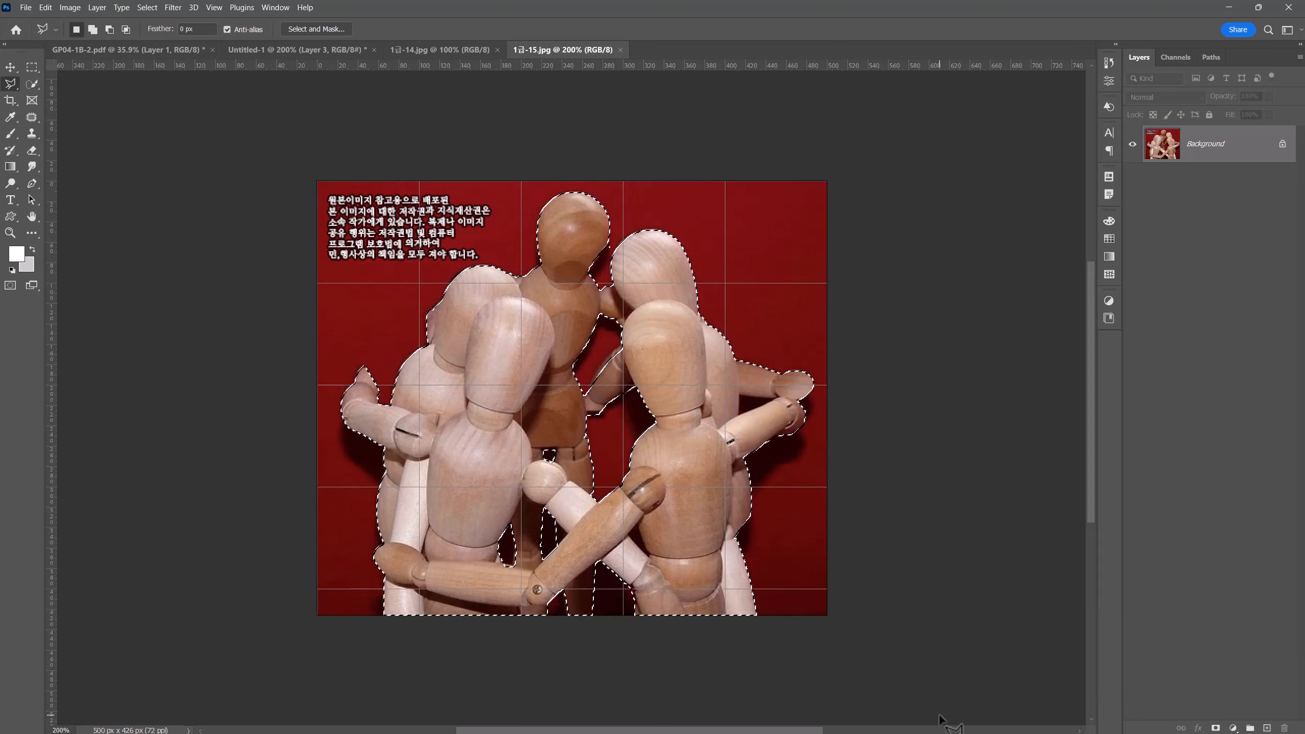
Step: Copy the selected mannequins, close 1급-15.jpg and paste them into the 600 × 400 px composition
key("ctrl+c")
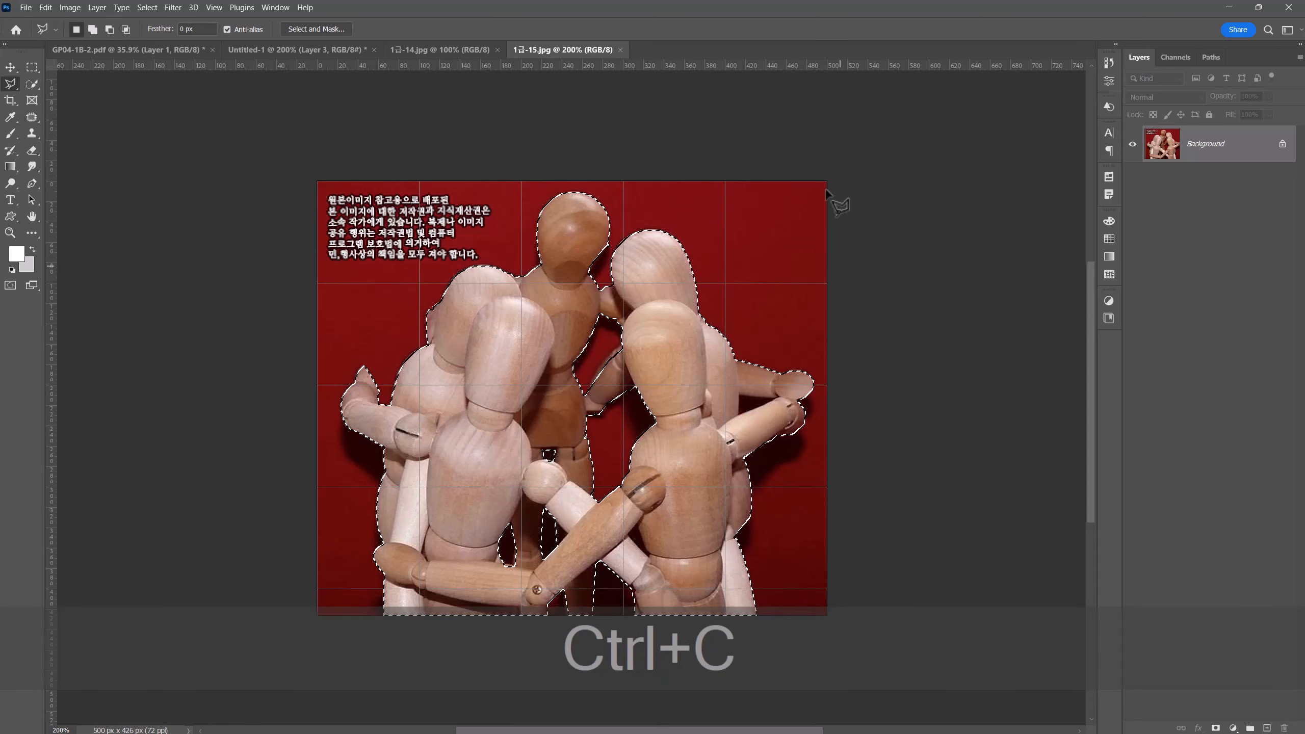
left_click(620, 49)
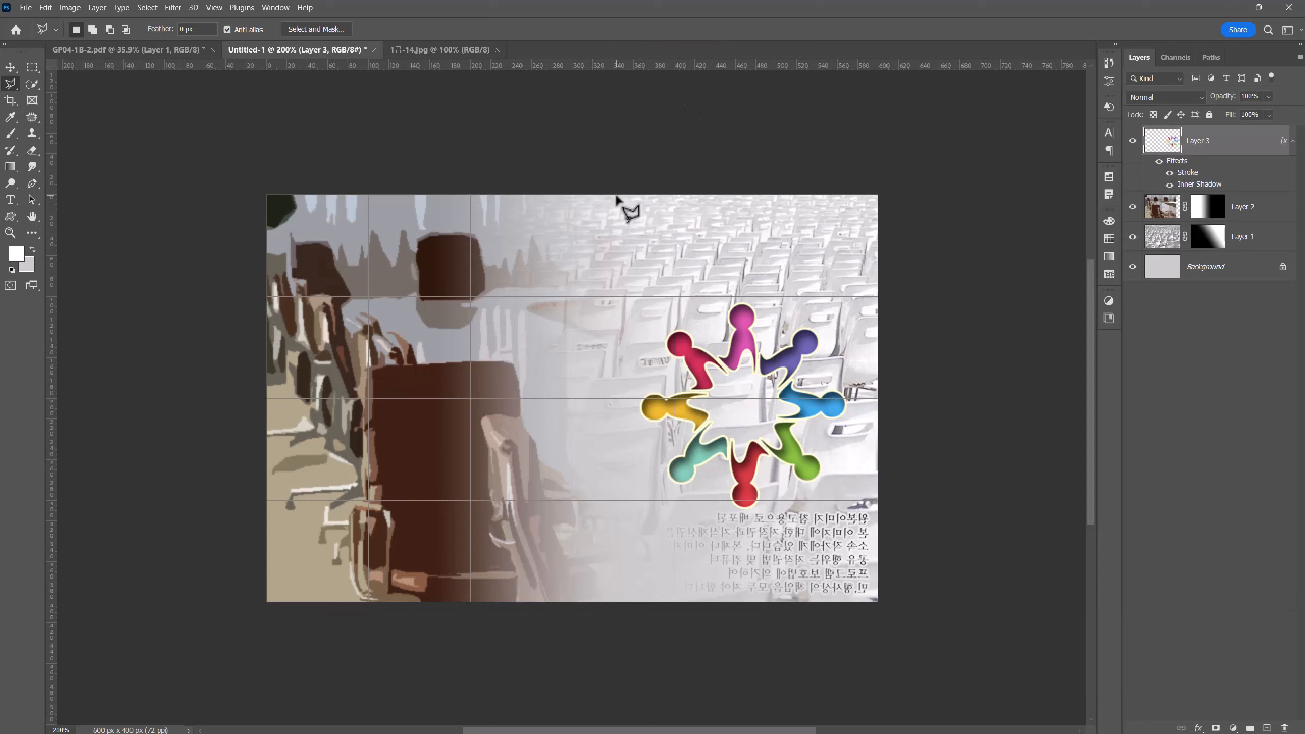
key("ctrl+v")
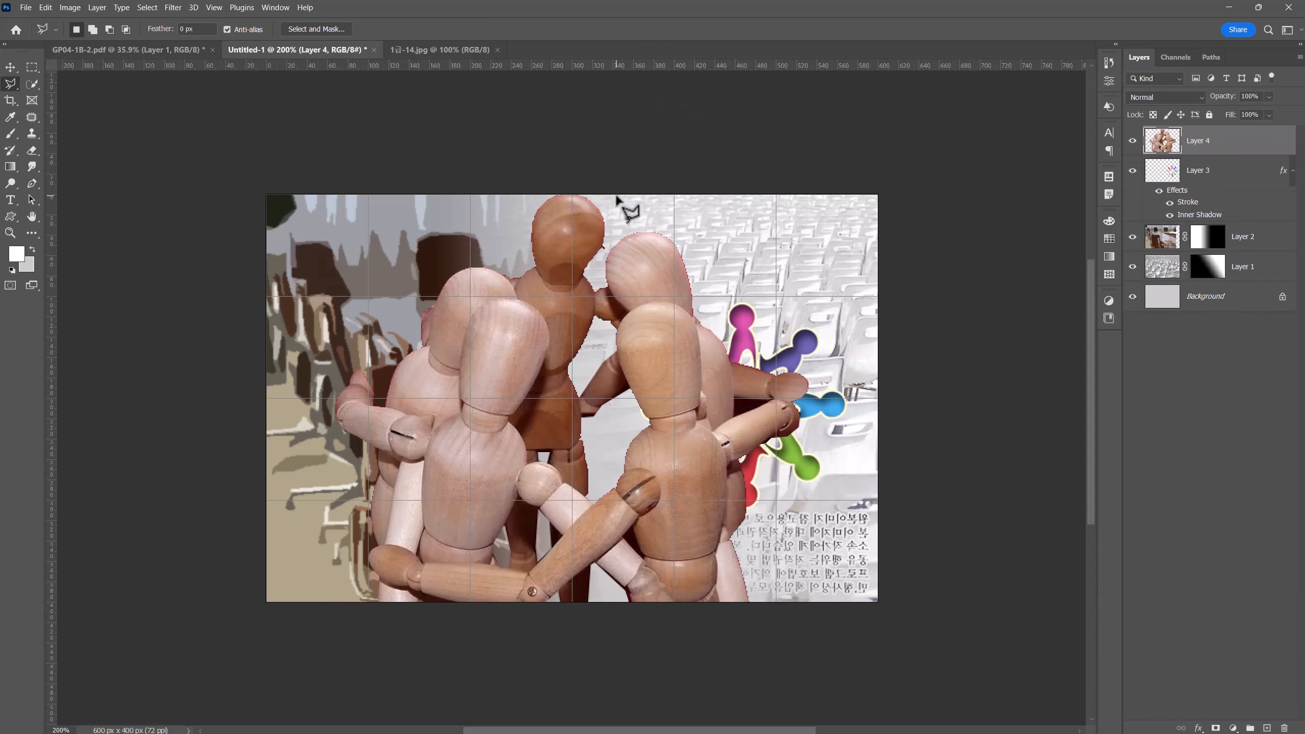
Step: Scale the pasted mannequins to about 27%, flip them horizontally and place them in the canvas's lower-left corner
key("ctrl+t")
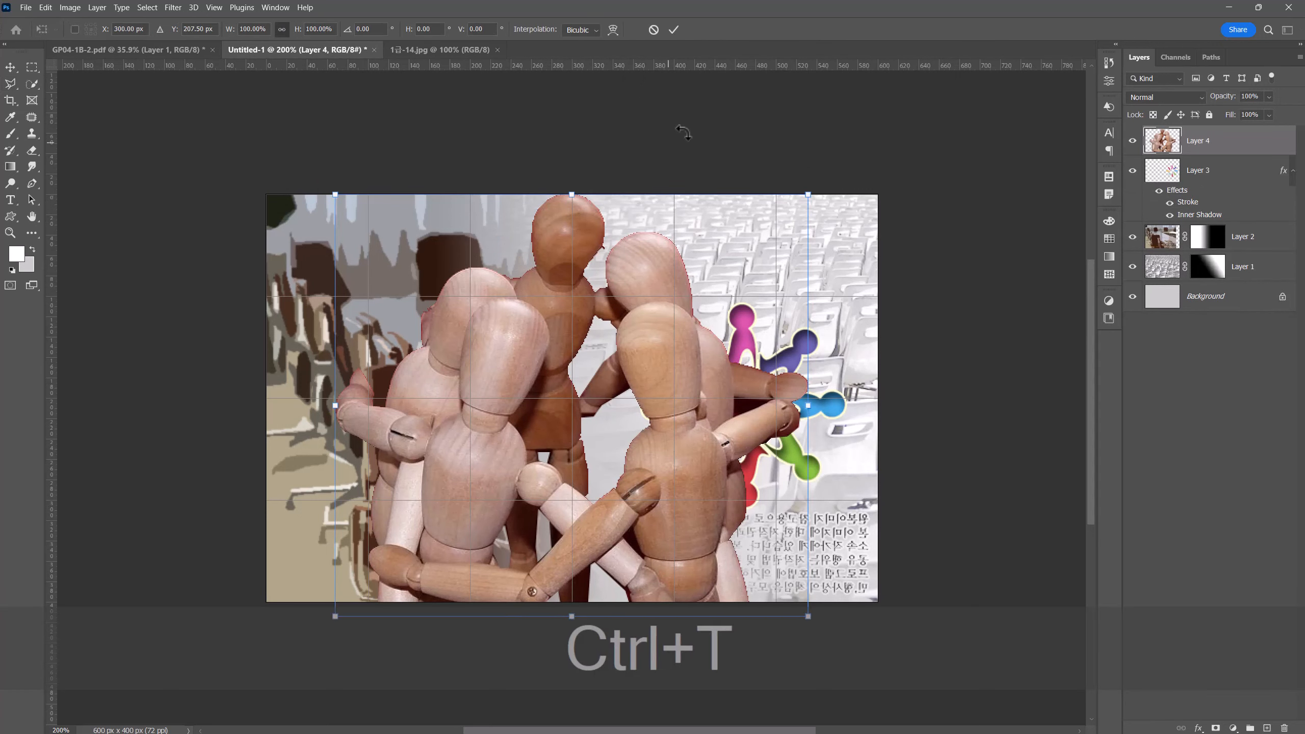
left_click_drag(806, 194, 507, 462)
left_click_drag(449, 528, 404, 501)
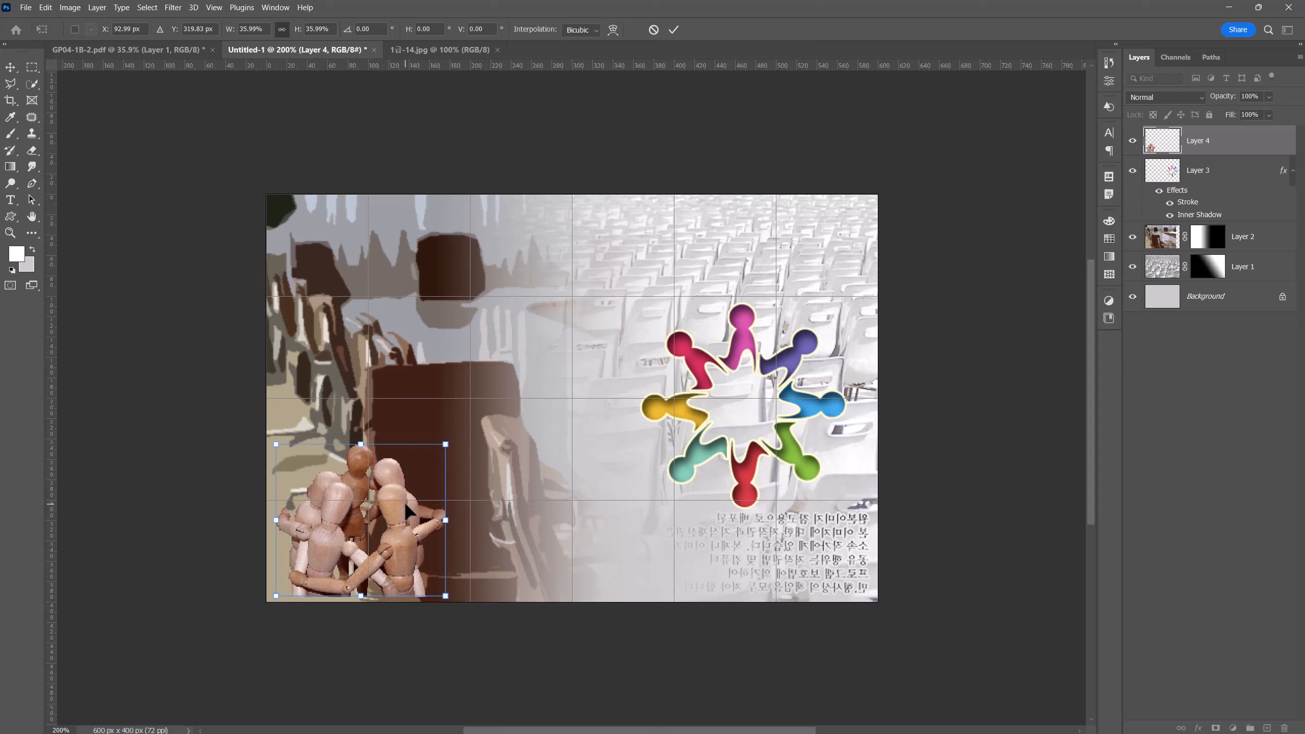
right_click(405, 504)
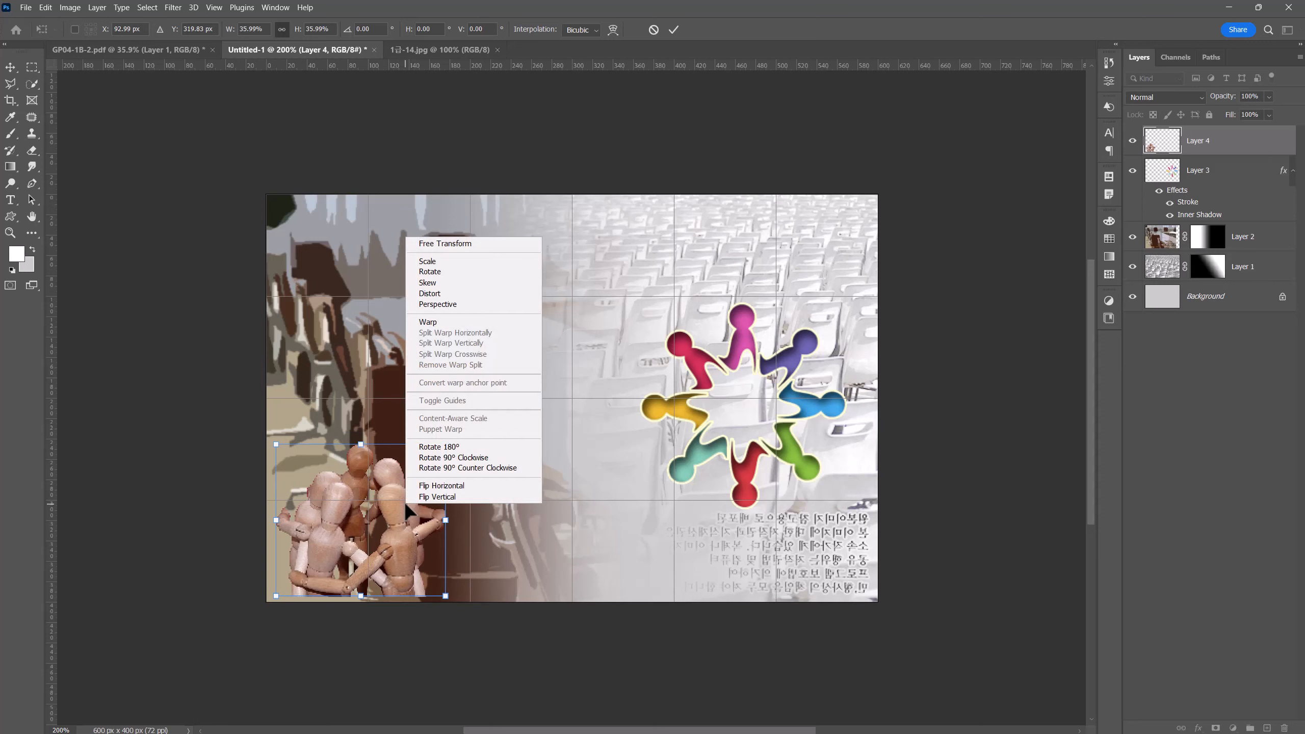
left_click(430, 486)
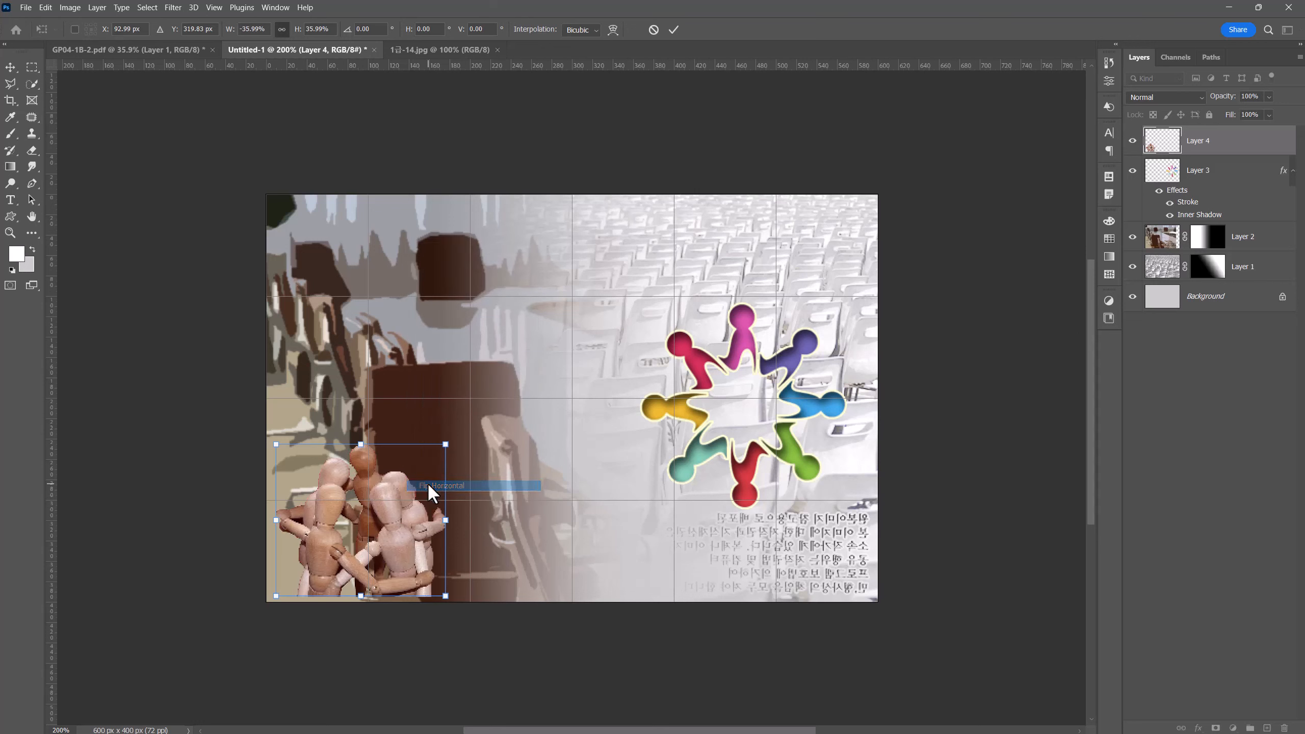
left_click_drag(445, 443, 403, 481)
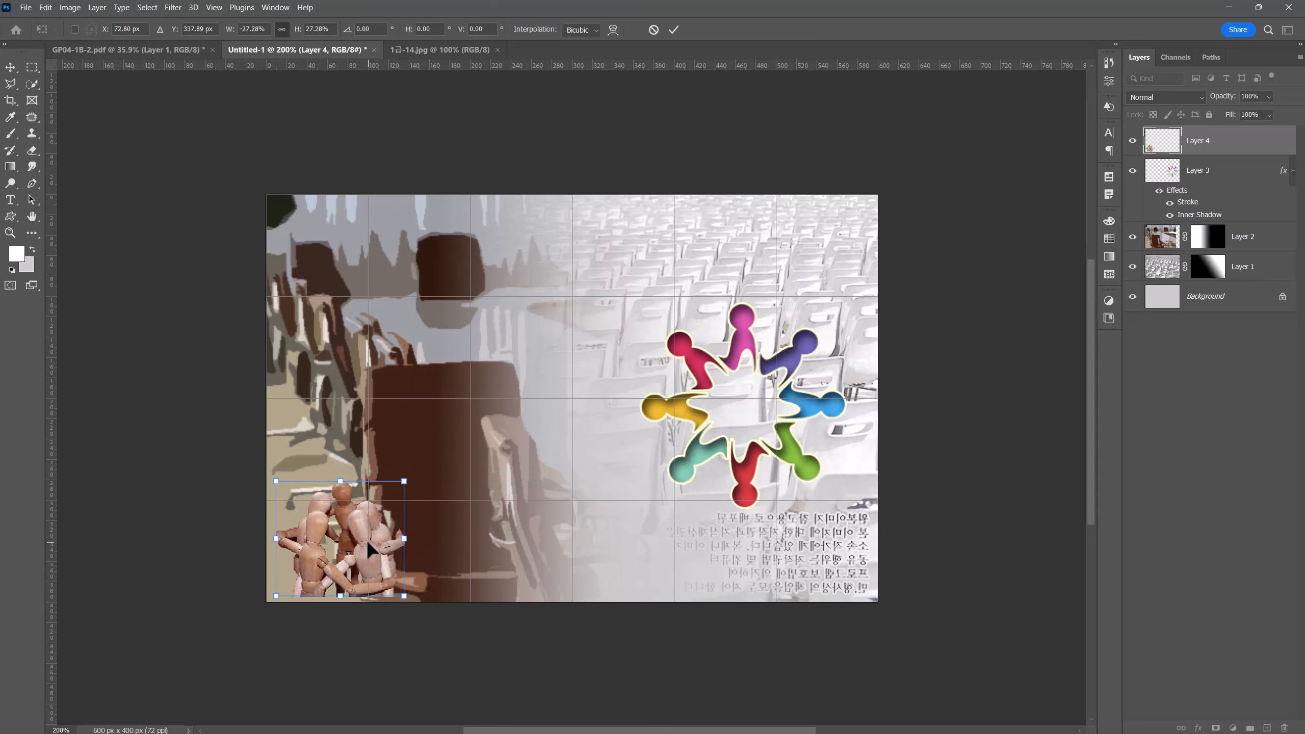
left_click_drag(369, 548, 347, 555)
key("Return")
key("l")
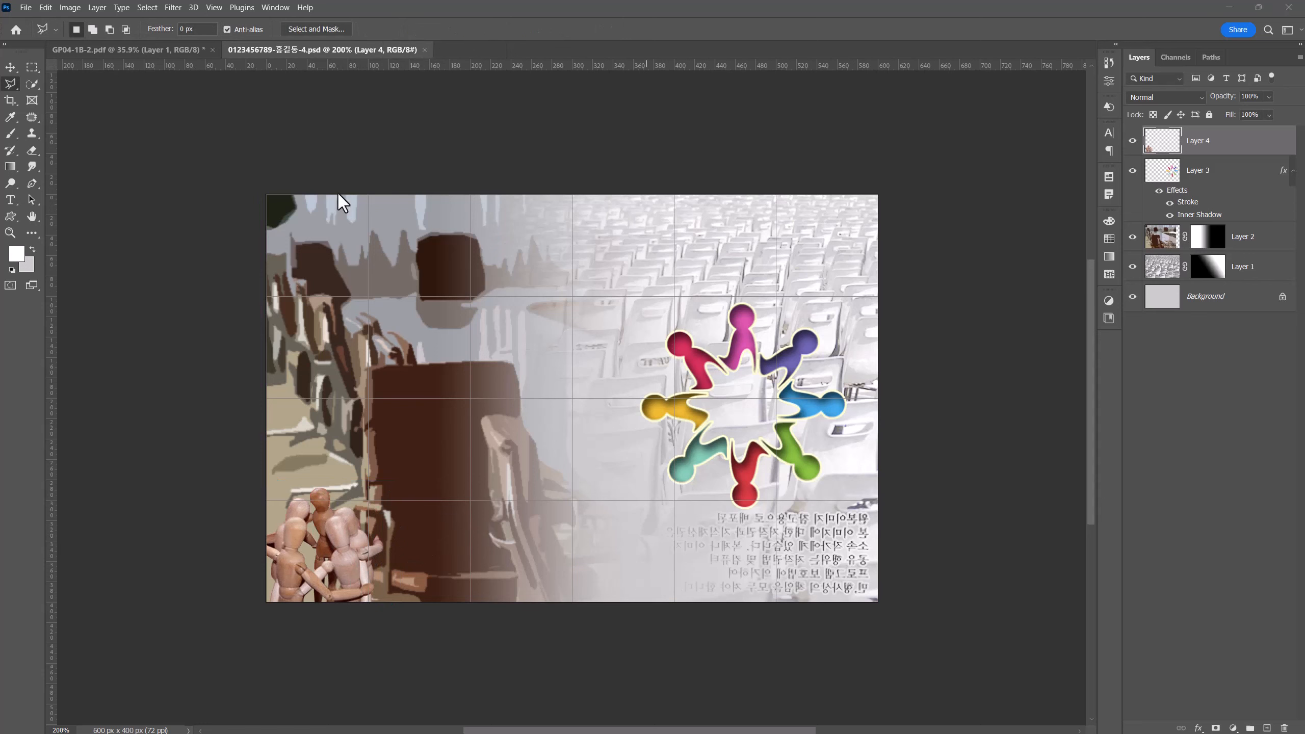
Step: Apply the Paint Daubs filter from the Filter Gallery to the mannequins layer
left_click(179, 8)
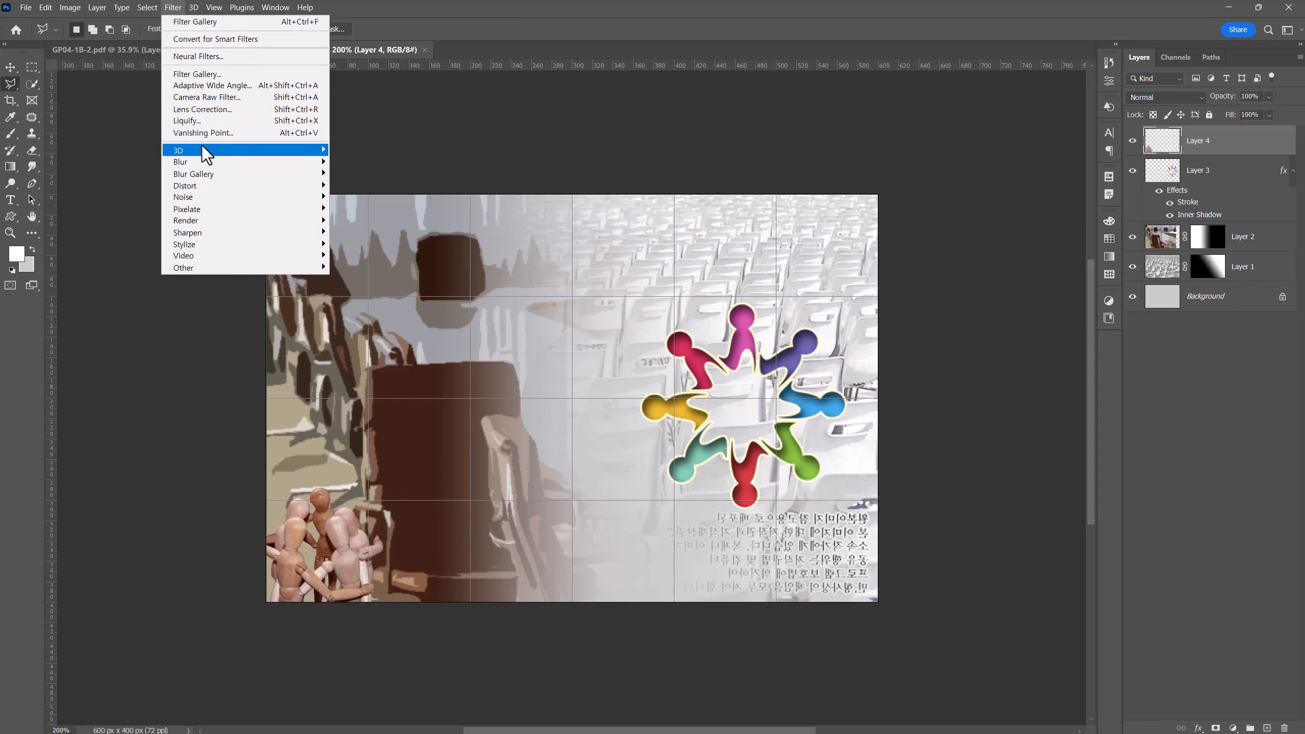
left_click(204, 74)
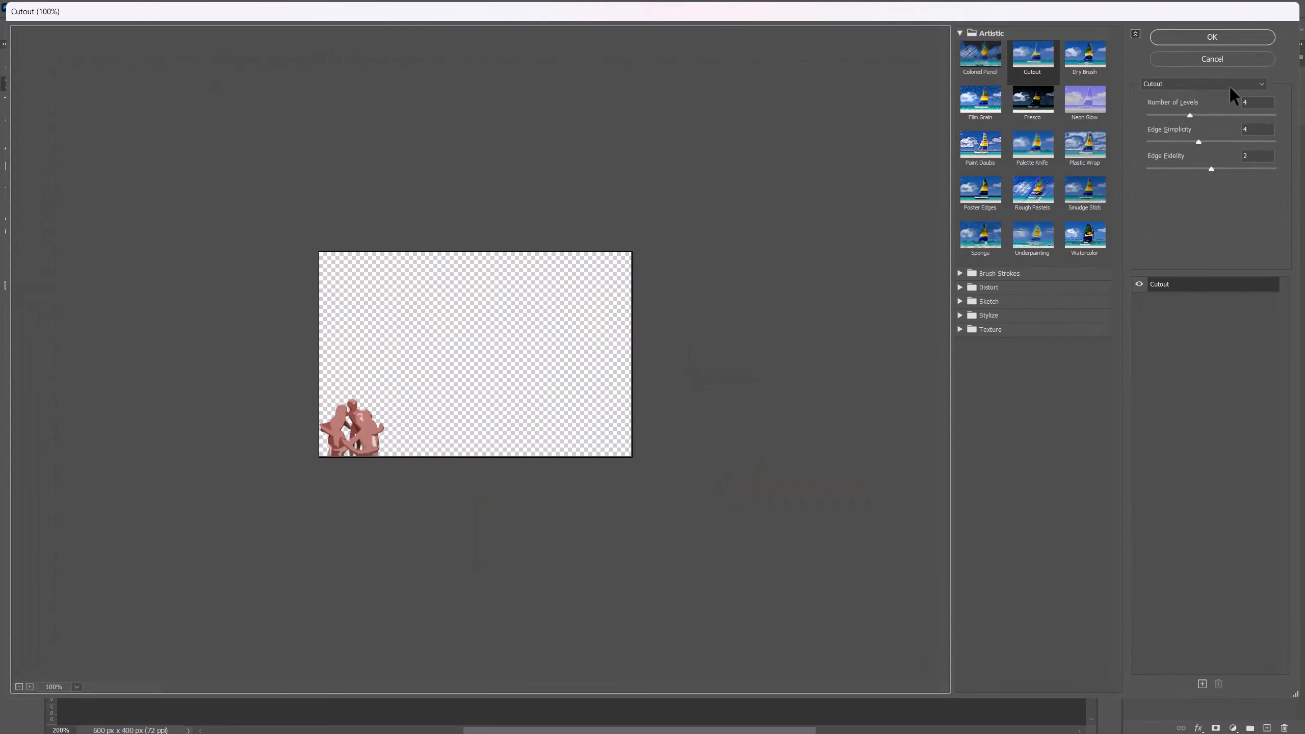
left_click(1228, 84)
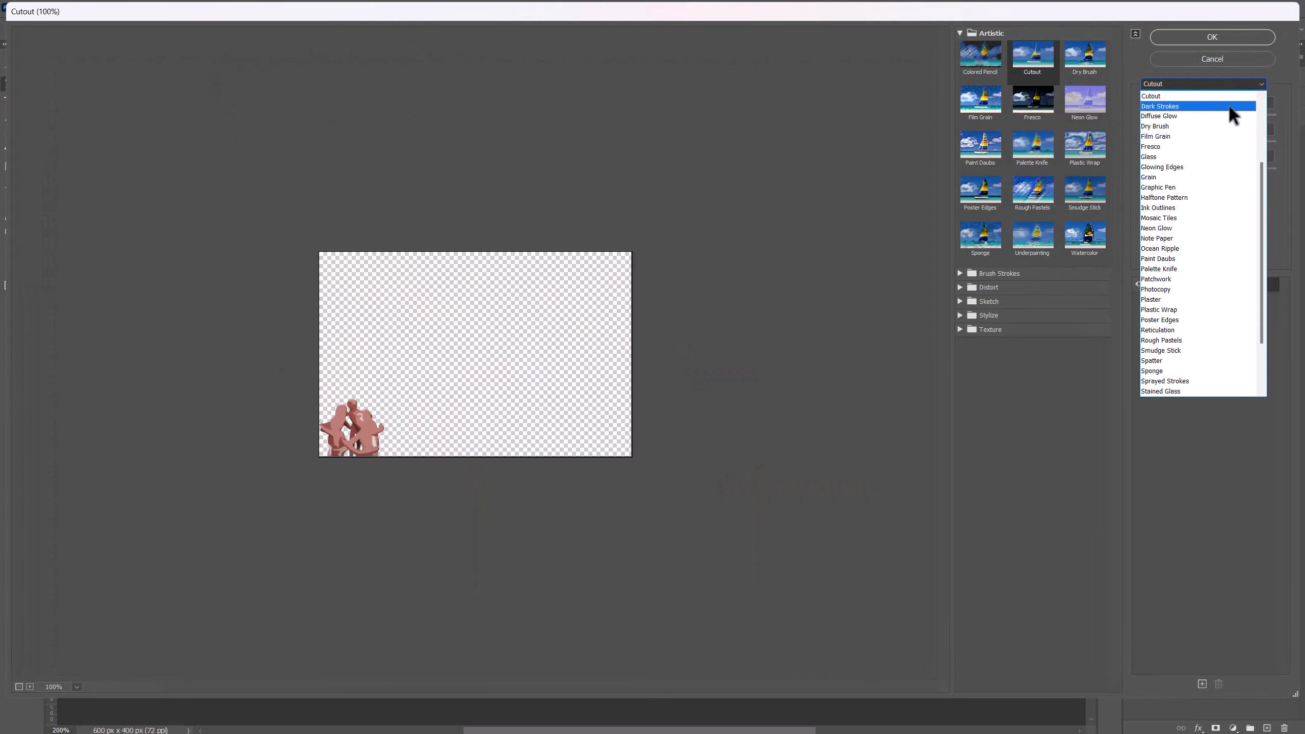
scroll(1236, 188, "down", 1)
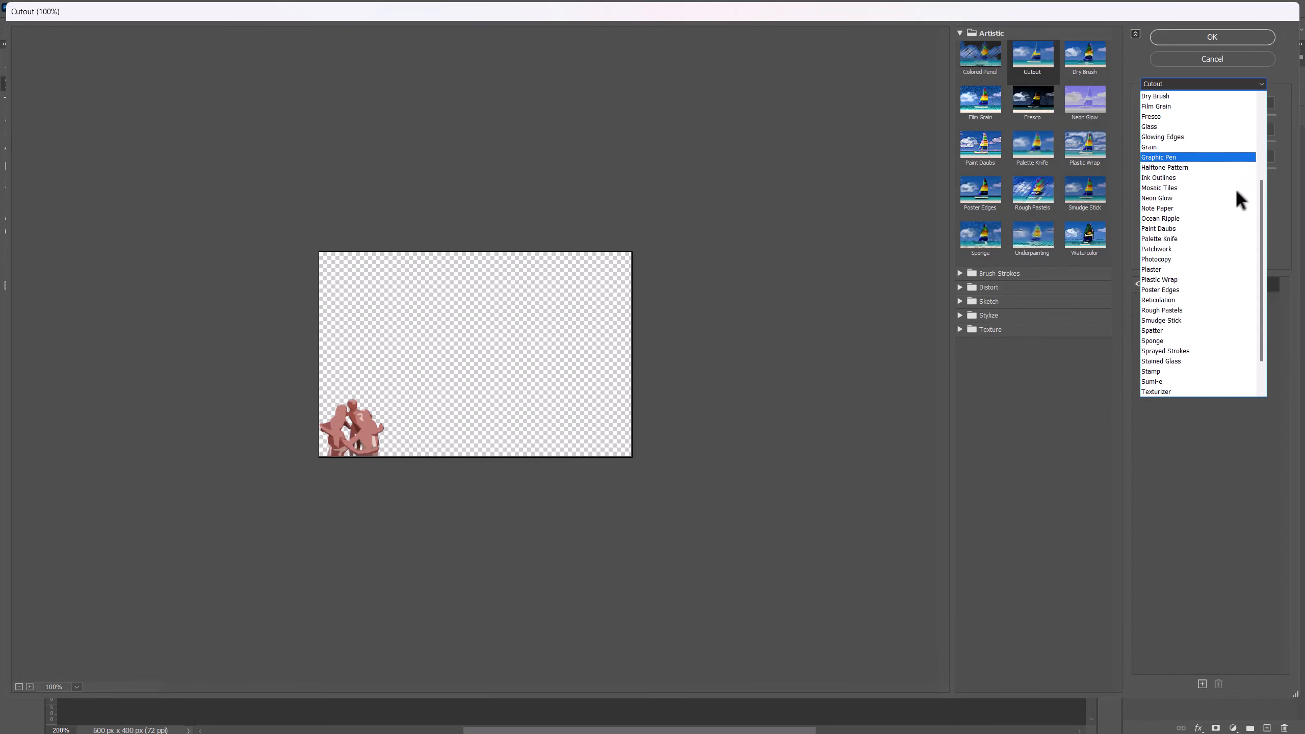
left_click(1211, 228)
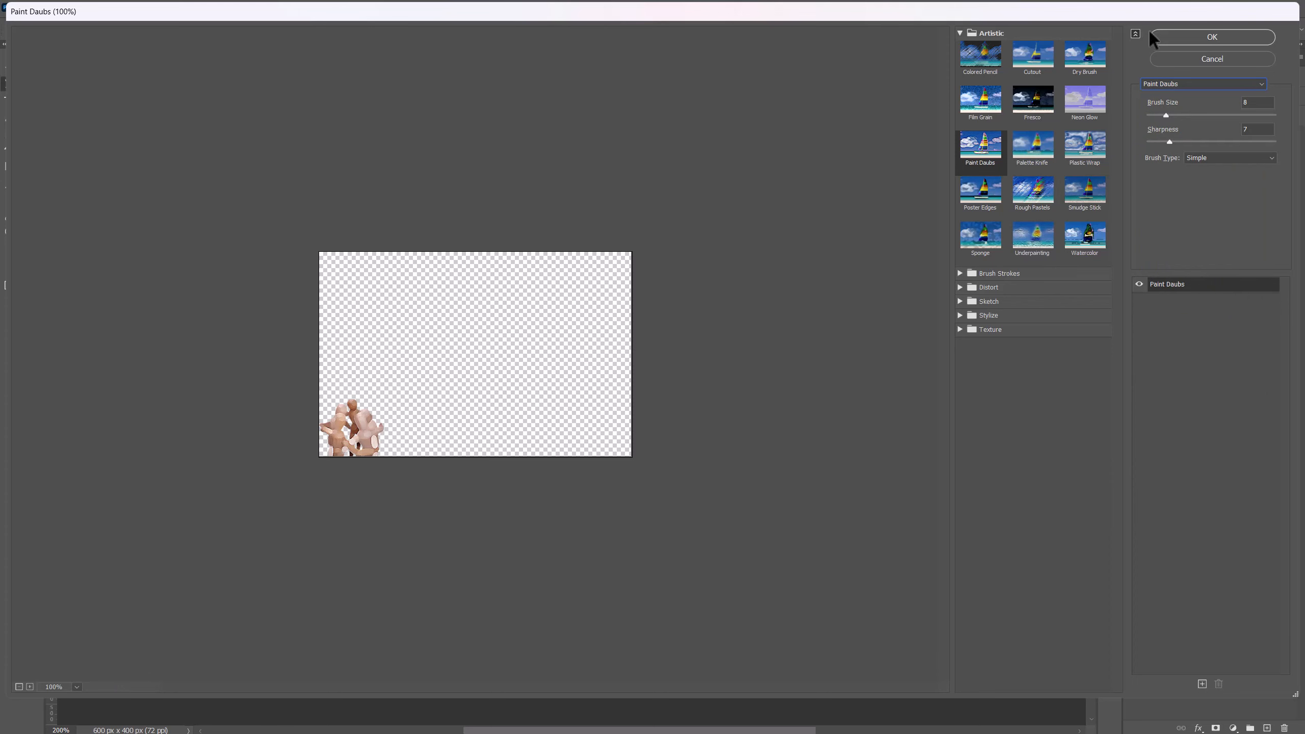
left_click(1180, 38)
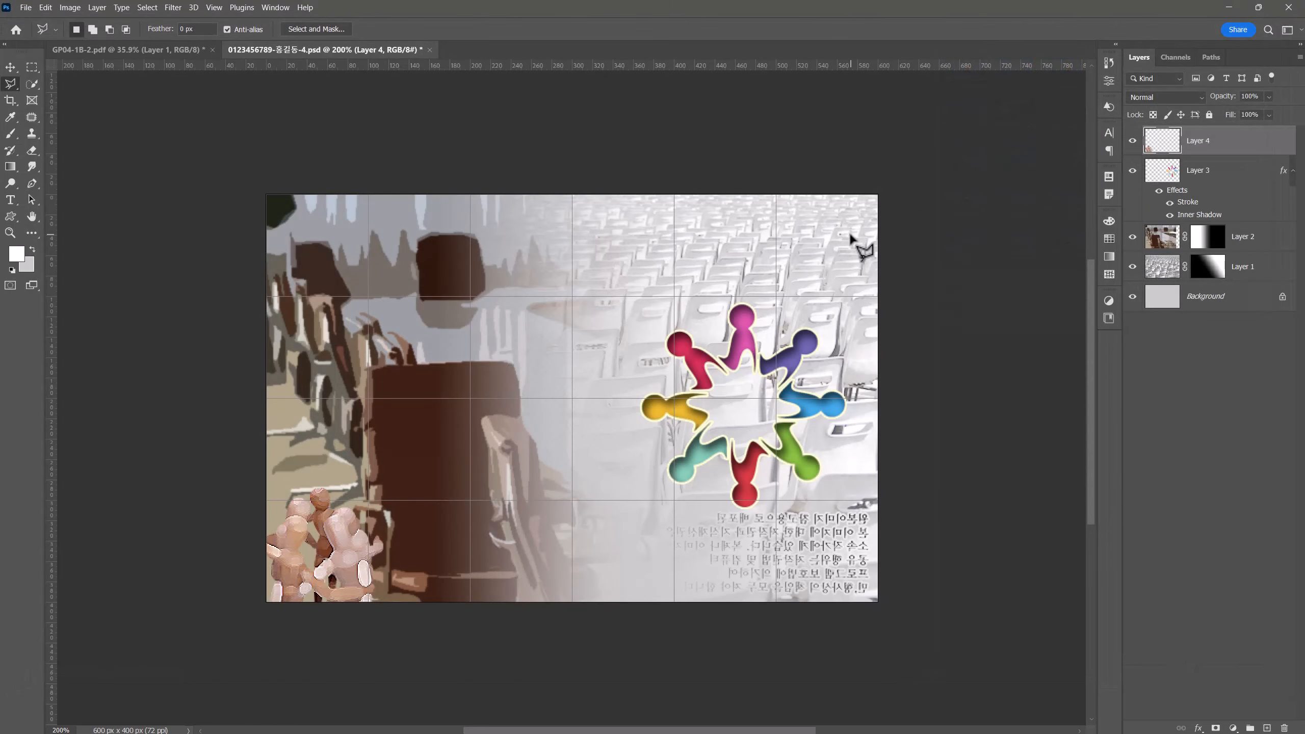
Step: Add an Outer Glow to the mannequins layer and apply the layer style
left_click(1197, 726)
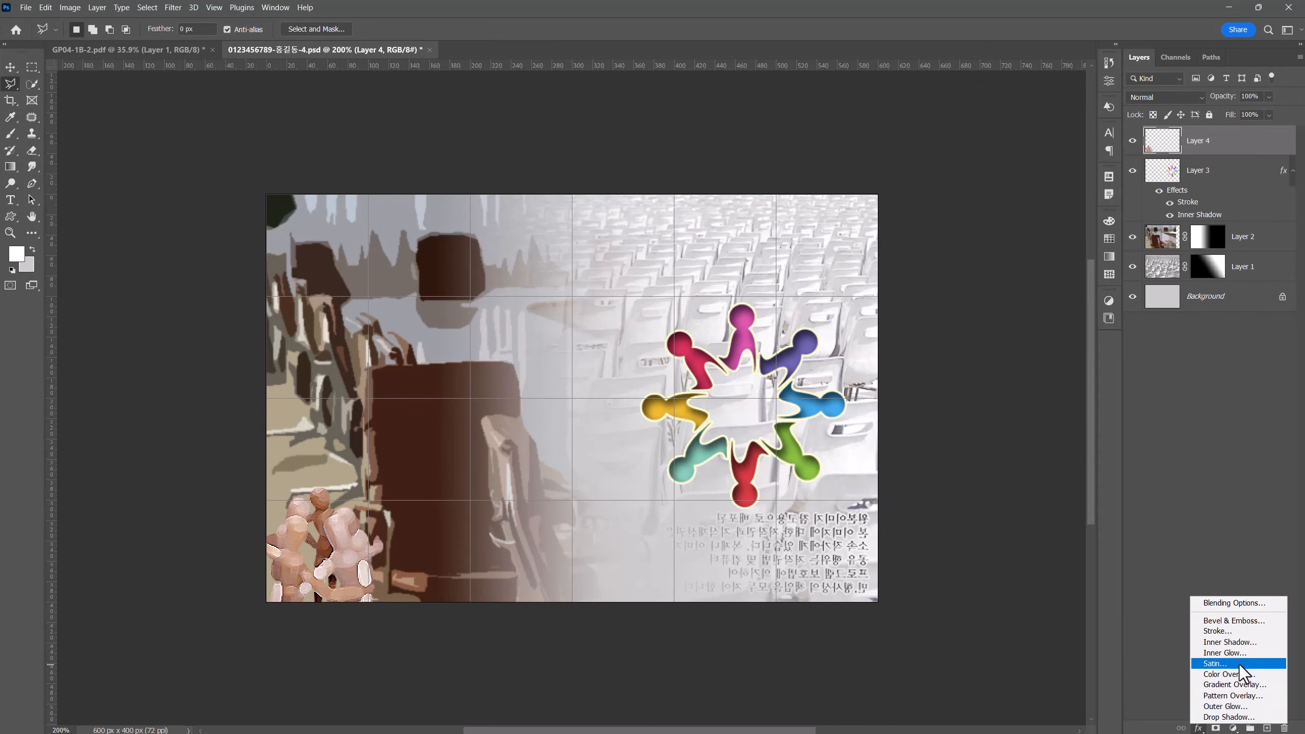
left_click(1242, 706)
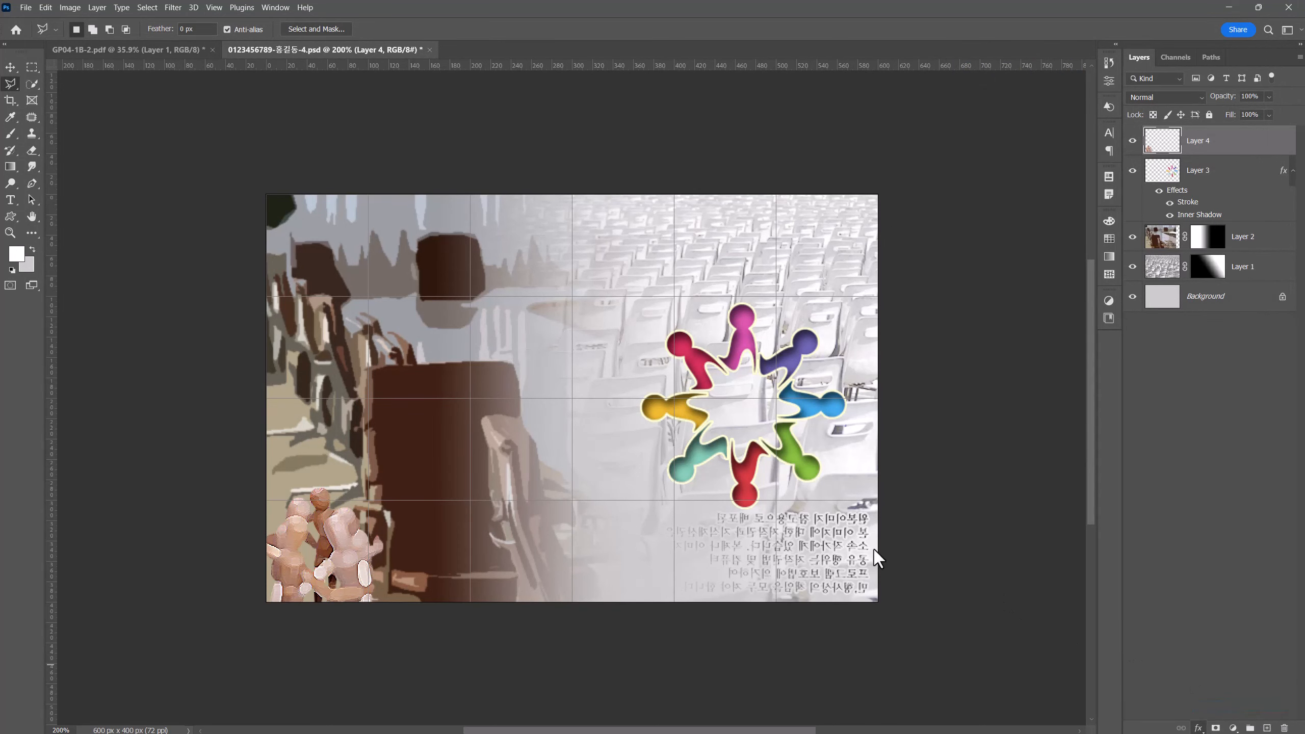
left_click_drag(359, 238, 765, 344)
left_click(980, 358)
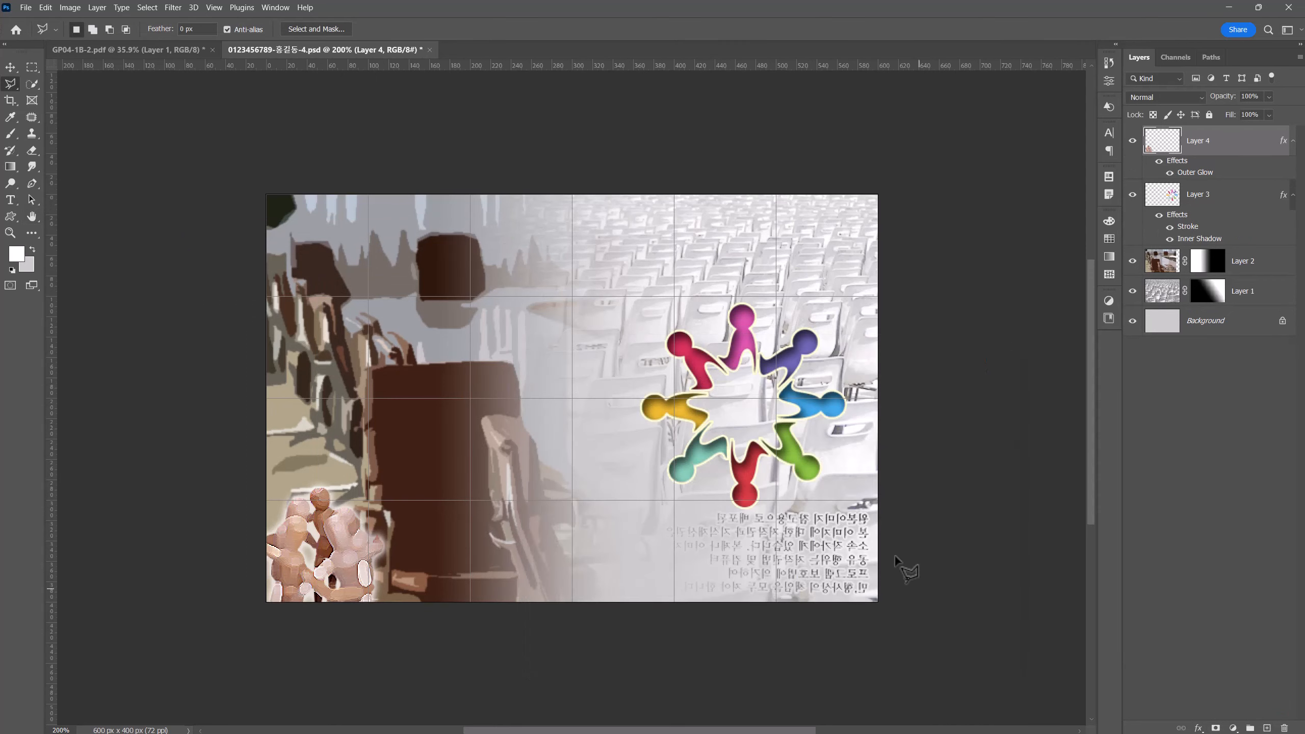
Step: Open 1급-16.jpg from the 소스파일 folder
left_click(25, 7)
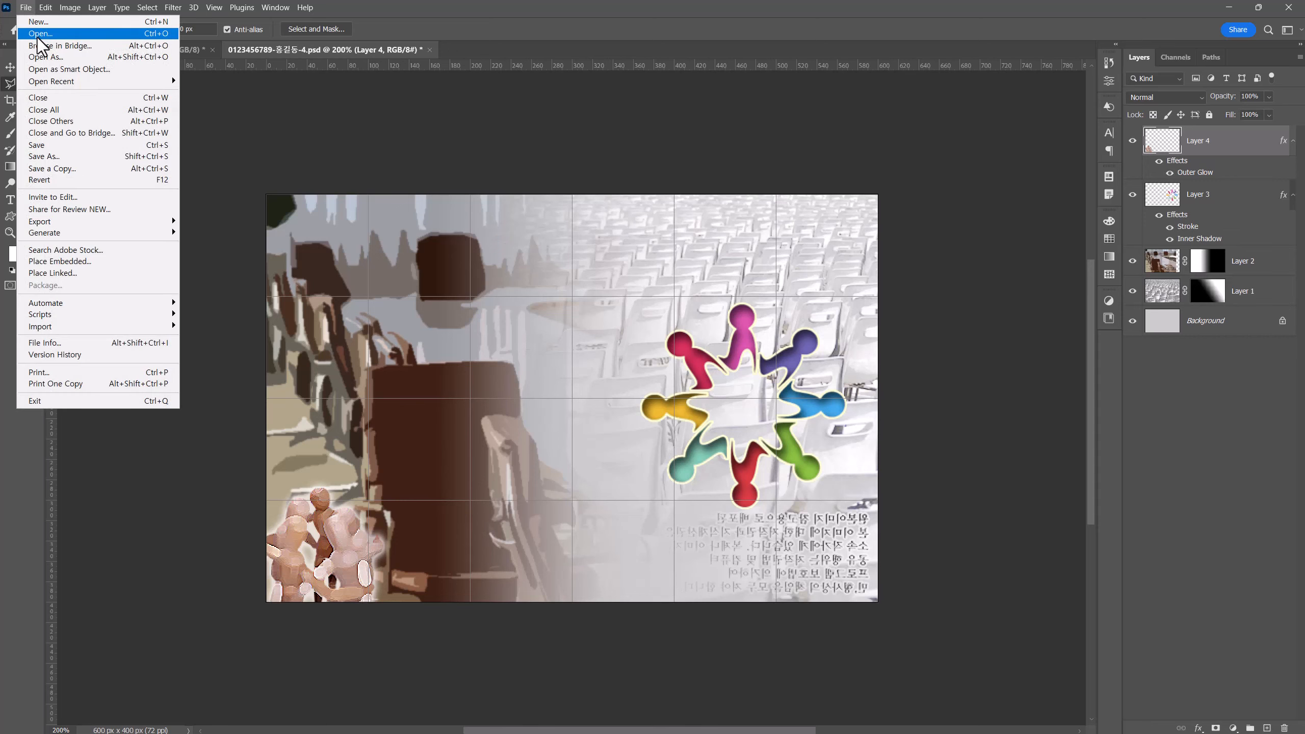
left_click(39, 35)
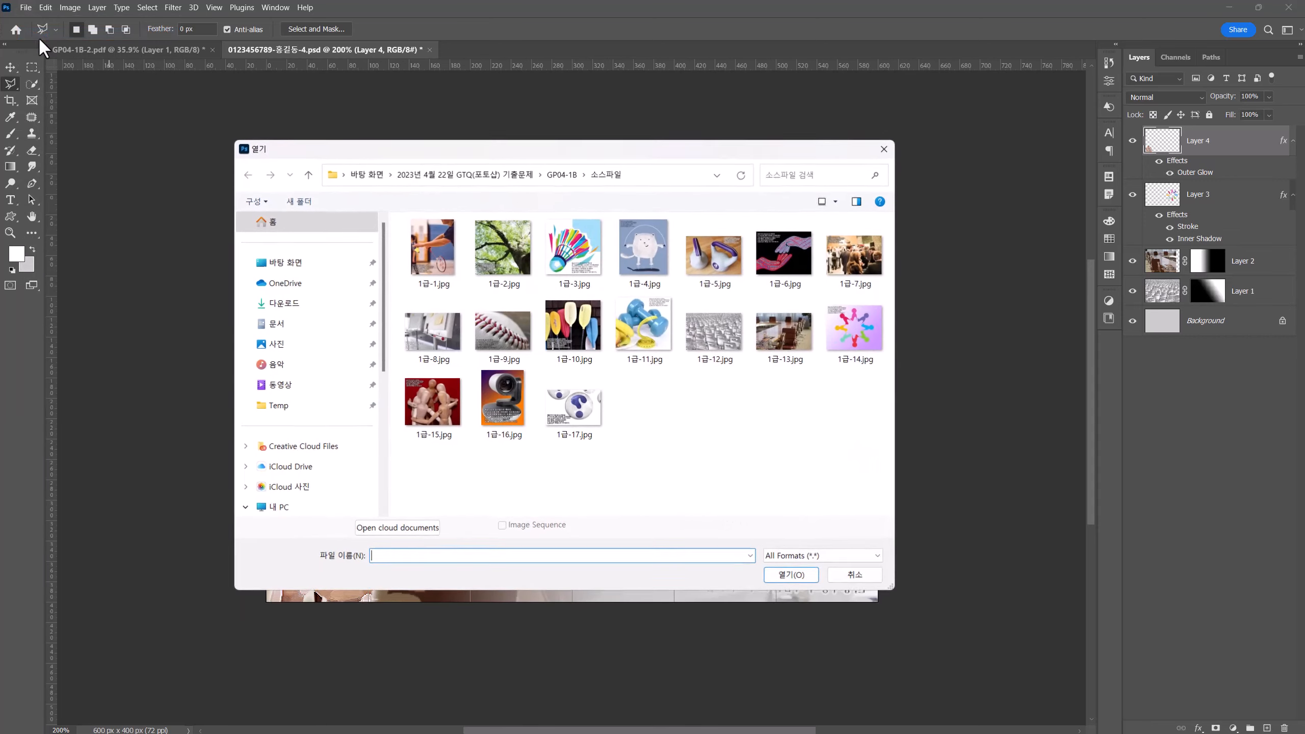
double_click(515, 408)
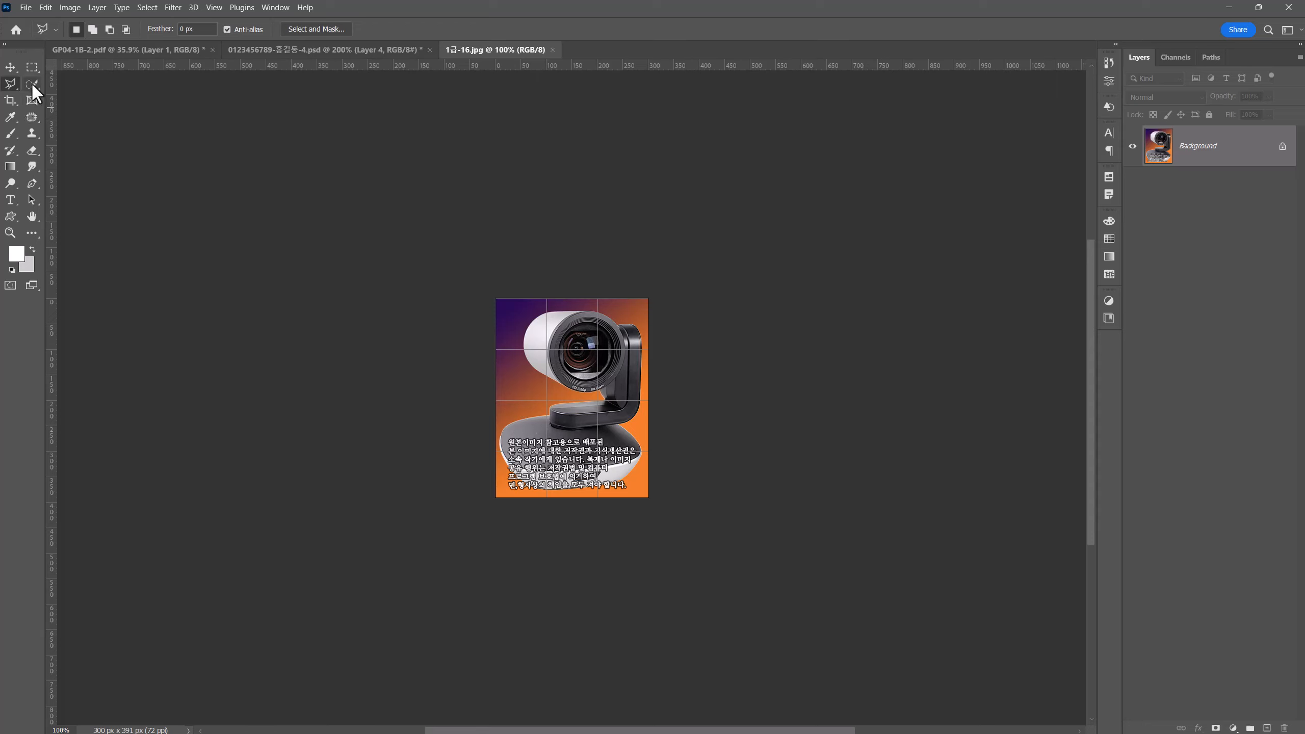
Step: Select the whole camera and its base with the Quick Selection tool, enlarging the brush to 35
left_click_drag(30, 81, 74, 99)
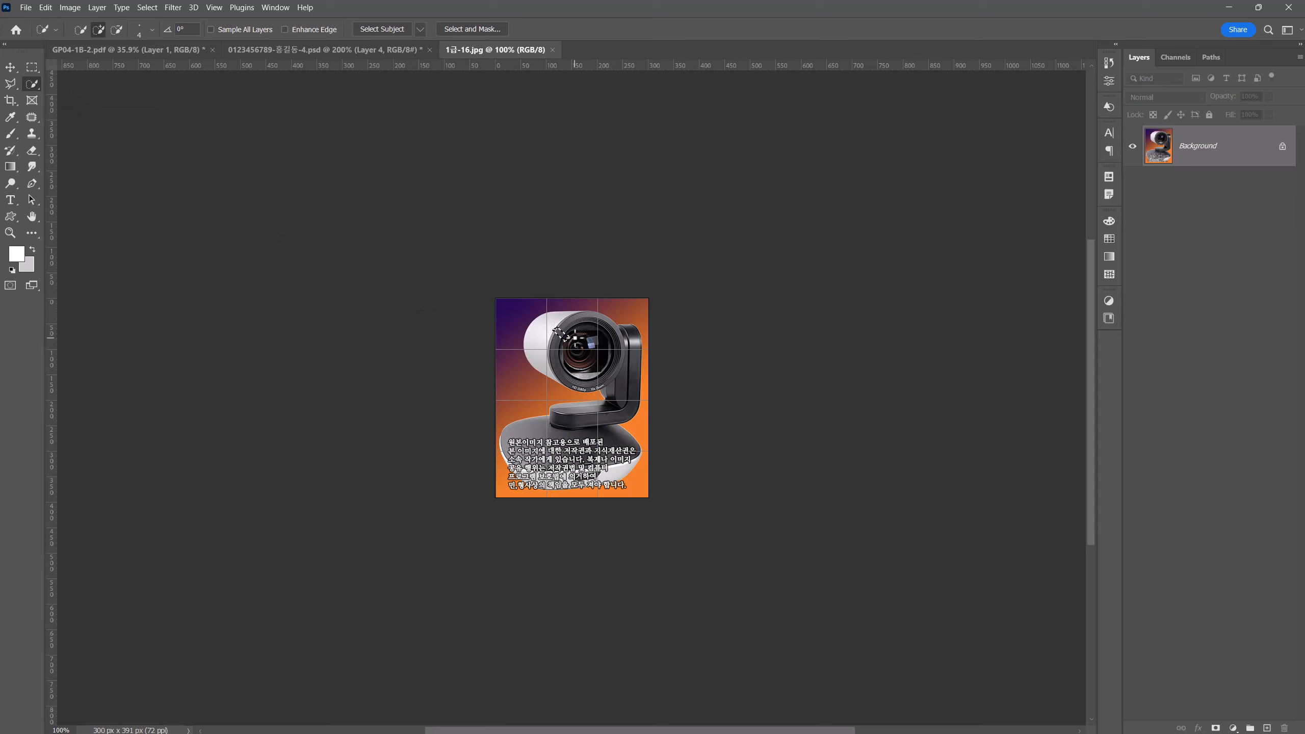
left_click_drag(634, 390, 595, 446)
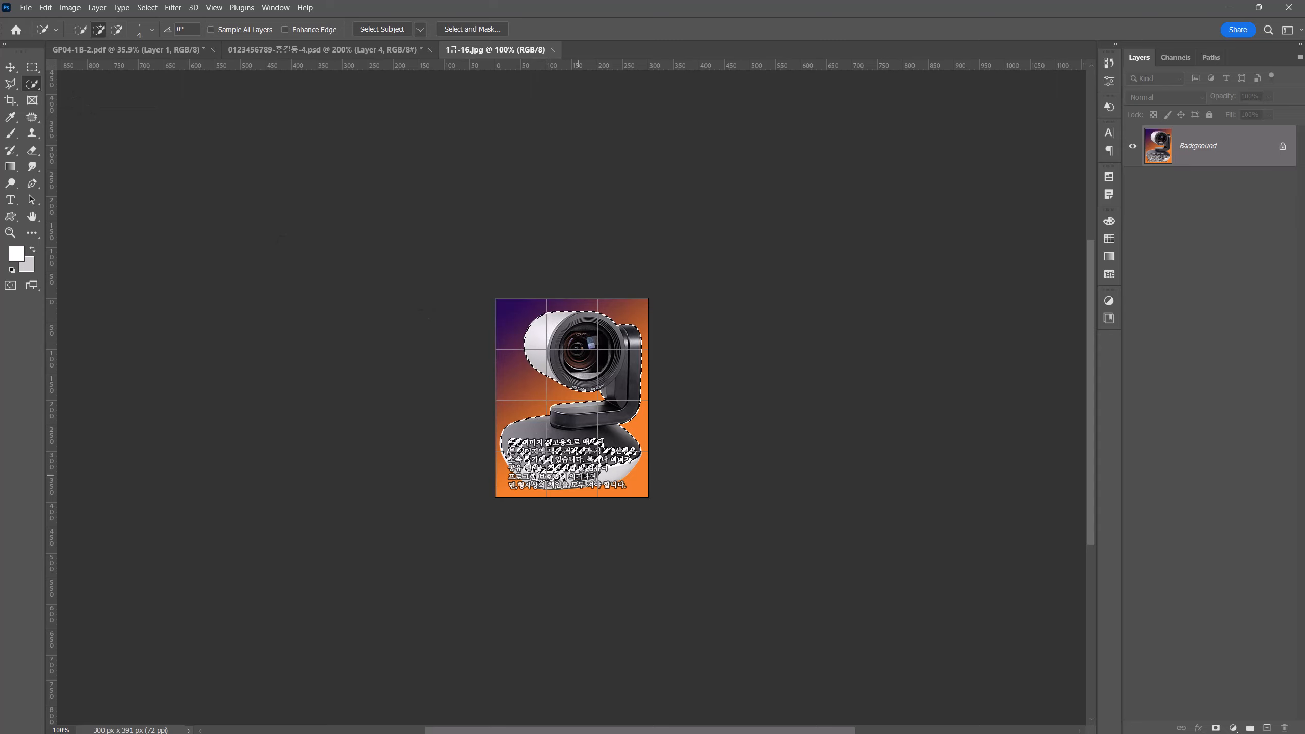
key("bracketright")
key("bracketright")
key("bracketright")
key("bracketright")
key("bracketright")
key("bracketright")
key("bracketright")
key("bracketright")
key("bracketright")
key("bracketright")
key("bracketright")
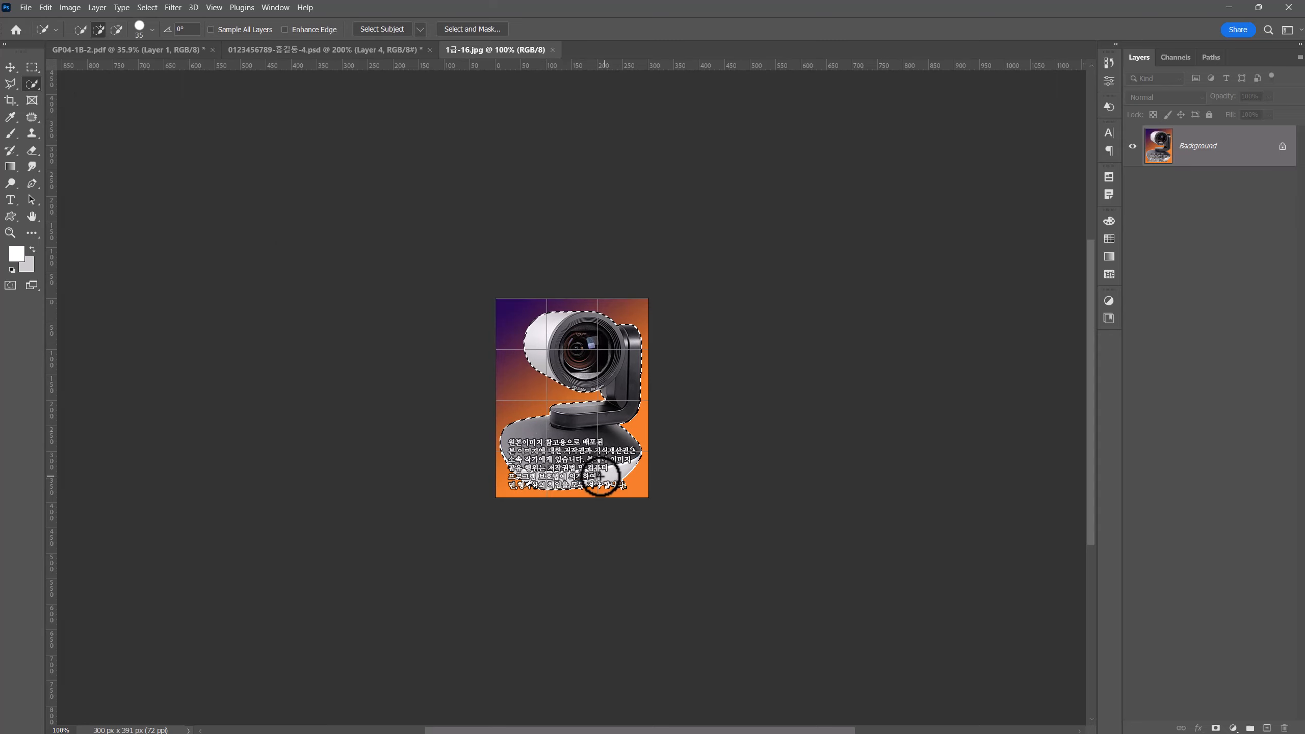
key("l")
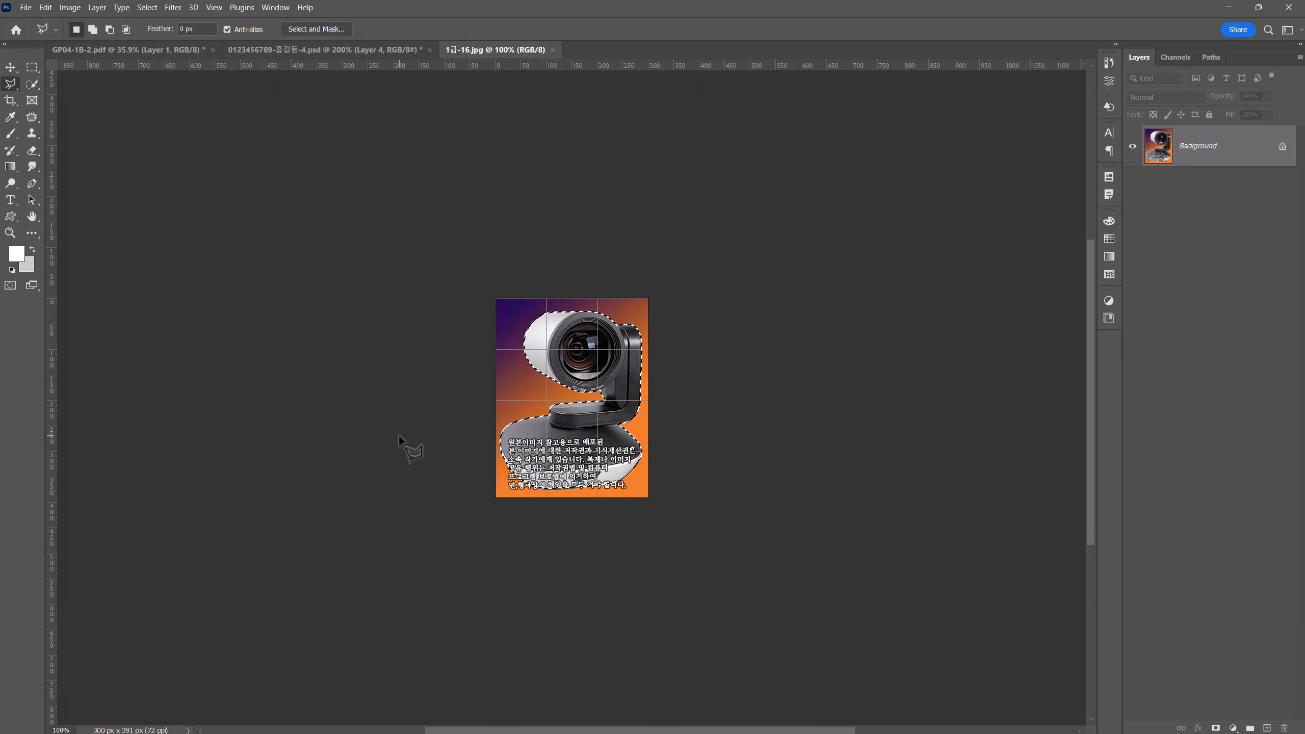
Step: Copy the selected camera and paste it into the question 4 PSD composition
key("ctrl+c")
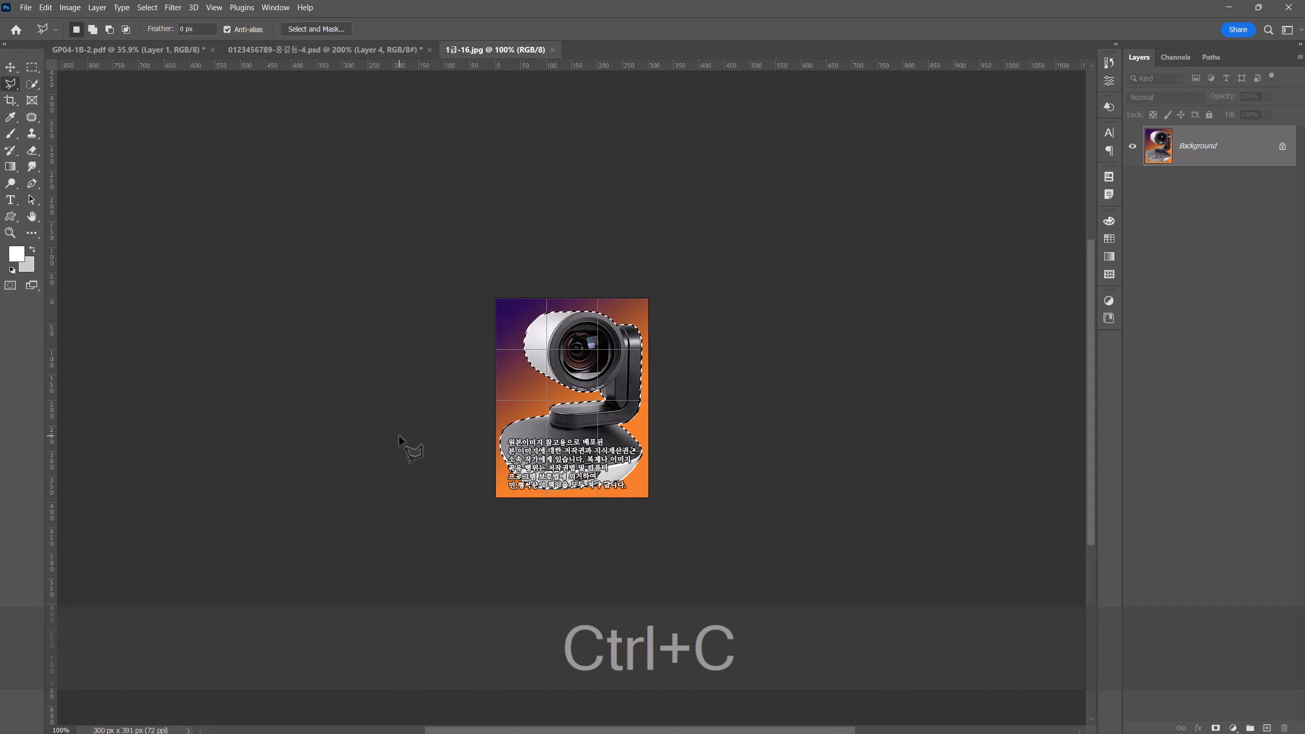
left_click(357, 51)
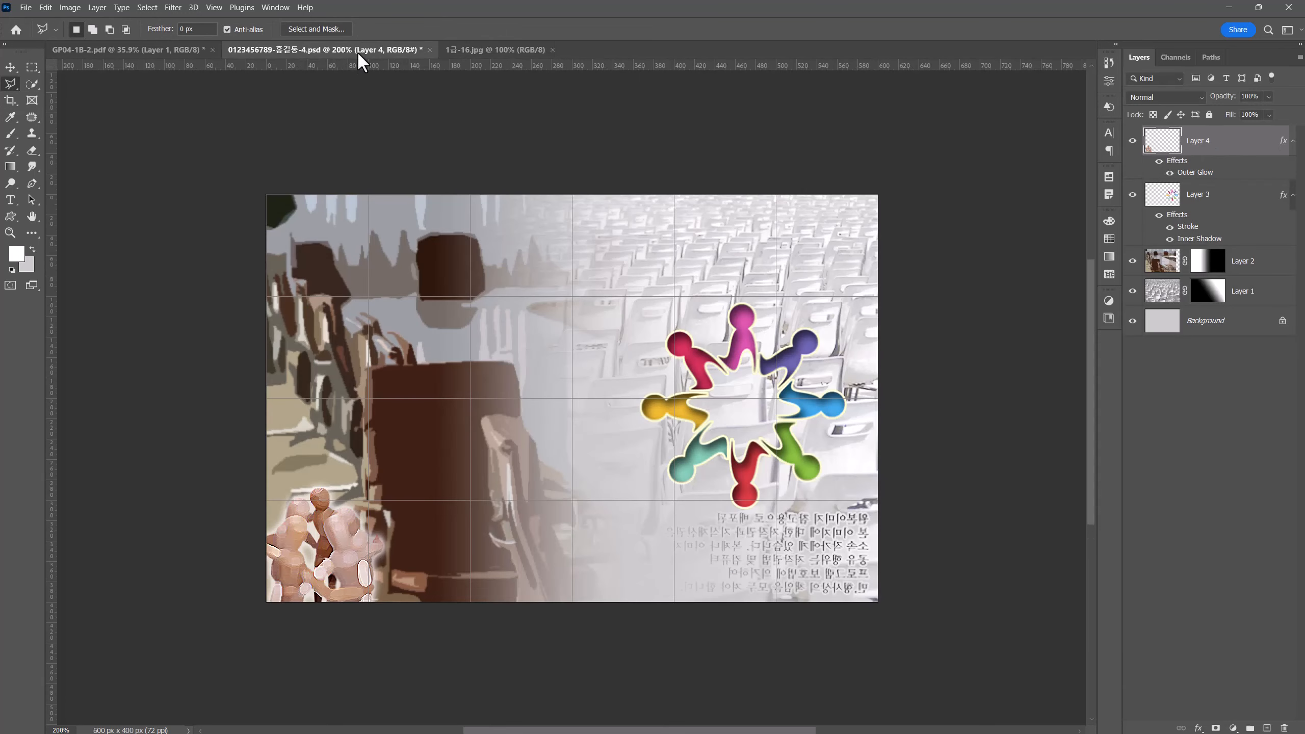
key("ctrl+v")
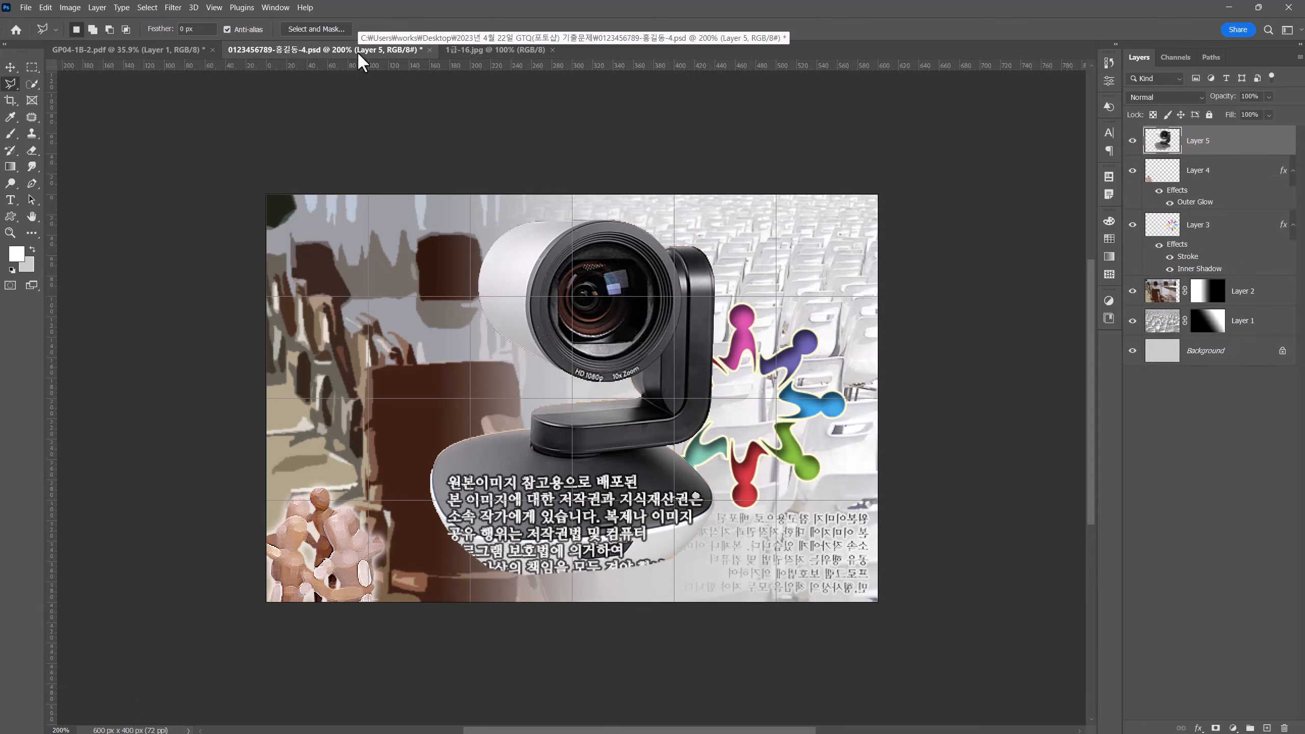
Step: Scale the camera to about 42%, rotate it about 8° clockwise and place it below and left of the people circle
key("ctrl+t")
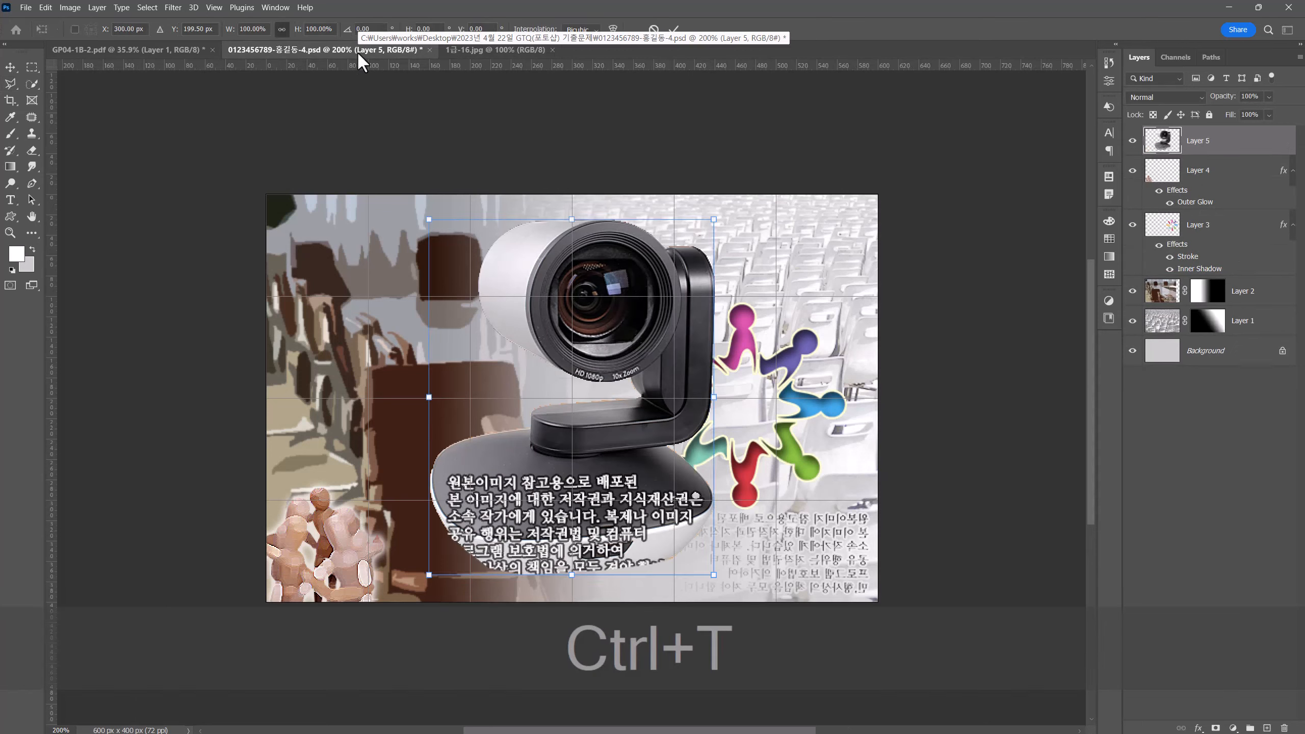
left_click_drag(714, 220, 578, 419)
left_click_drag(530, 469, 627, 485)
left_click_drag(668, 447, 687, 480)
left_click_drag(640, 490, 760, 443)
left_click_drag(610, 552, 613, 556)
left_click_drag(736, 456, 735, 436)
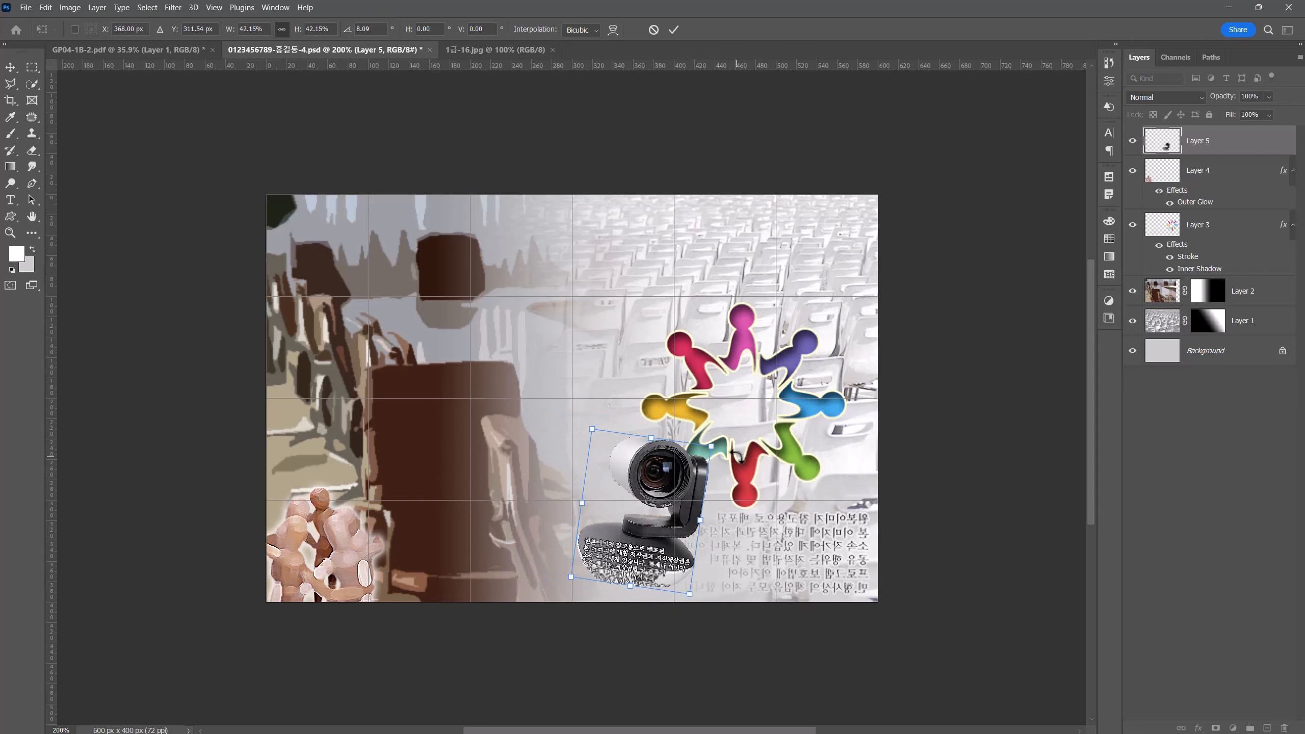
key("Return")
key("l")
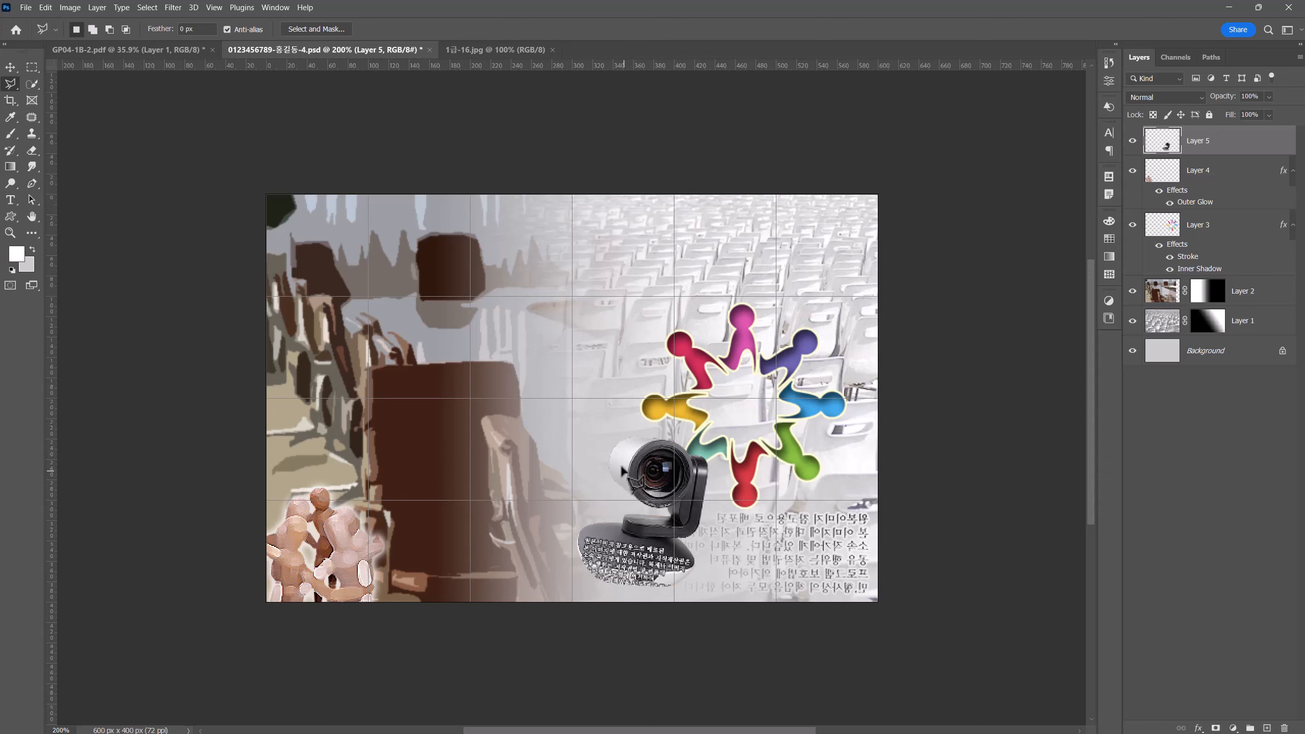
Step: Select the white housing behind the lens and the base's light lower part on the camera layer with Quick Selection
left_click(31, 84)
left_click(624, 454)
left_click_drag(654, 580, 683, 574)
key("l")
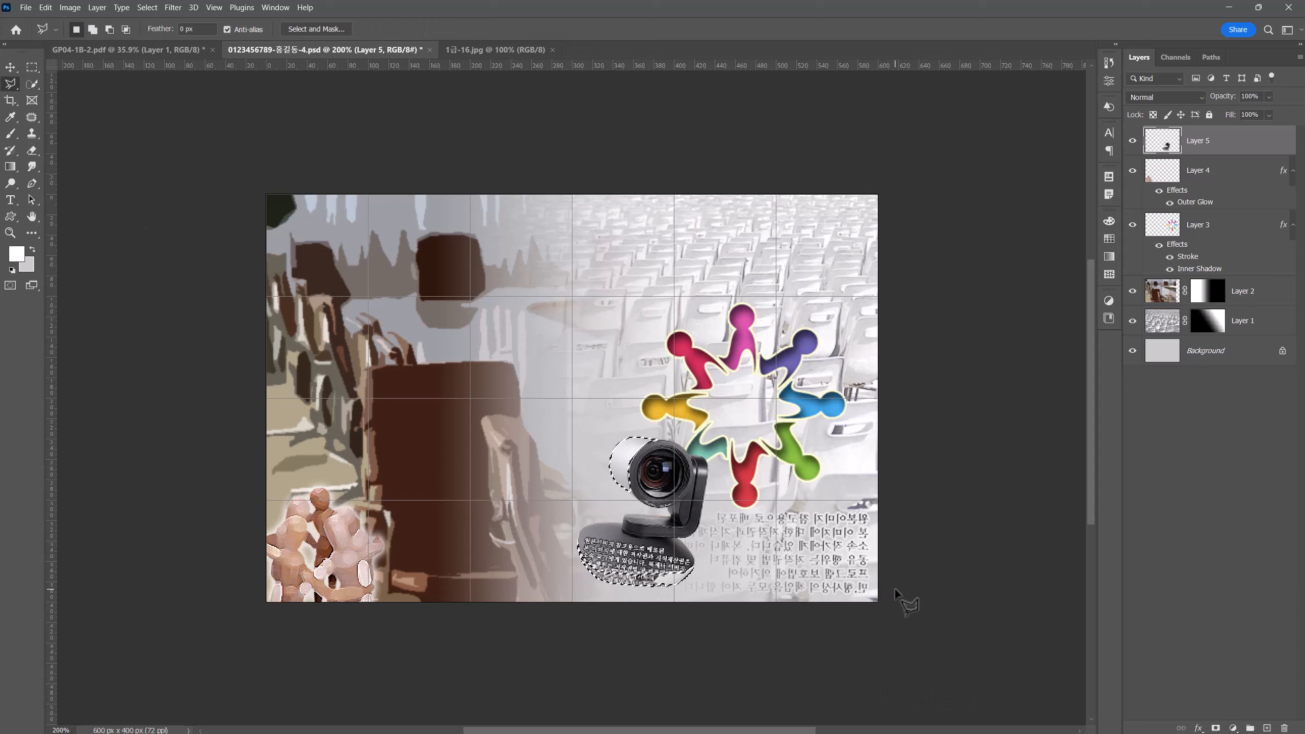
Step: Add a Hue/Saturation adjustment to the selected camera areas, colorized with hue 225, saturation 55 and lightness -17
left_click(1232, 727)
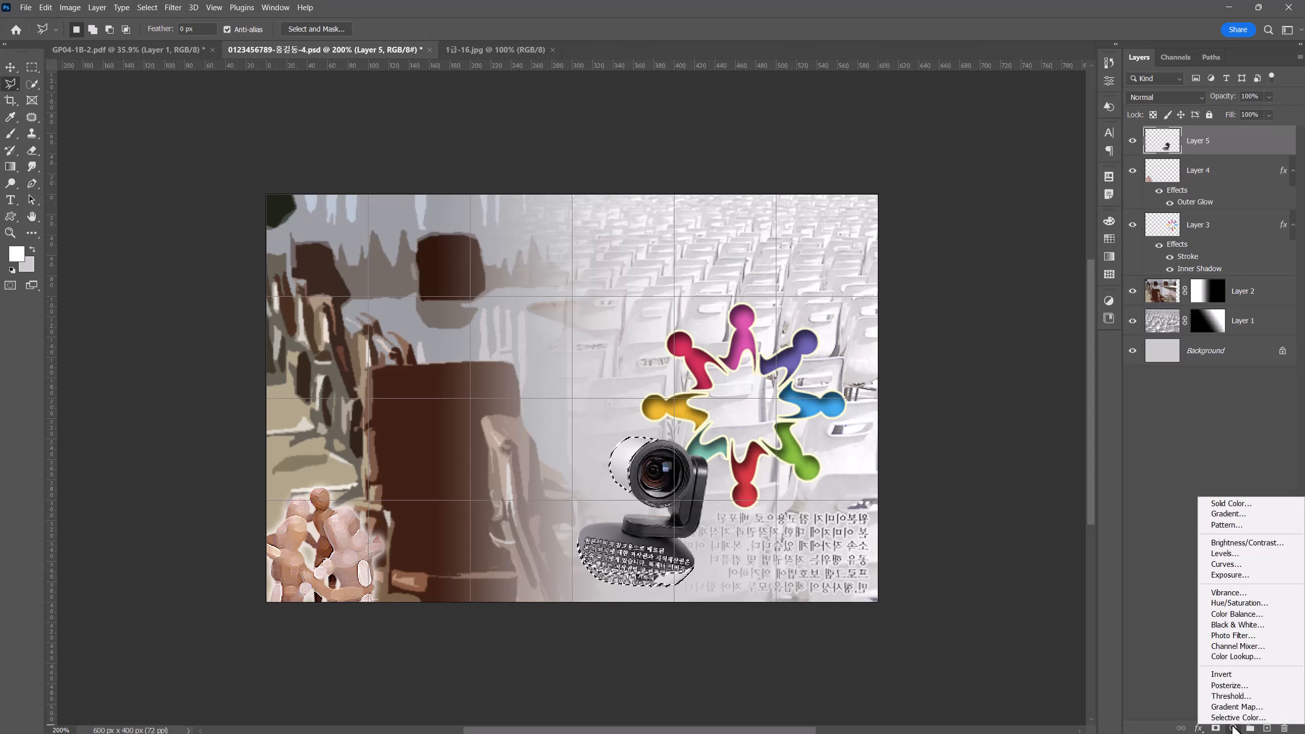
left_click(1245, 604)
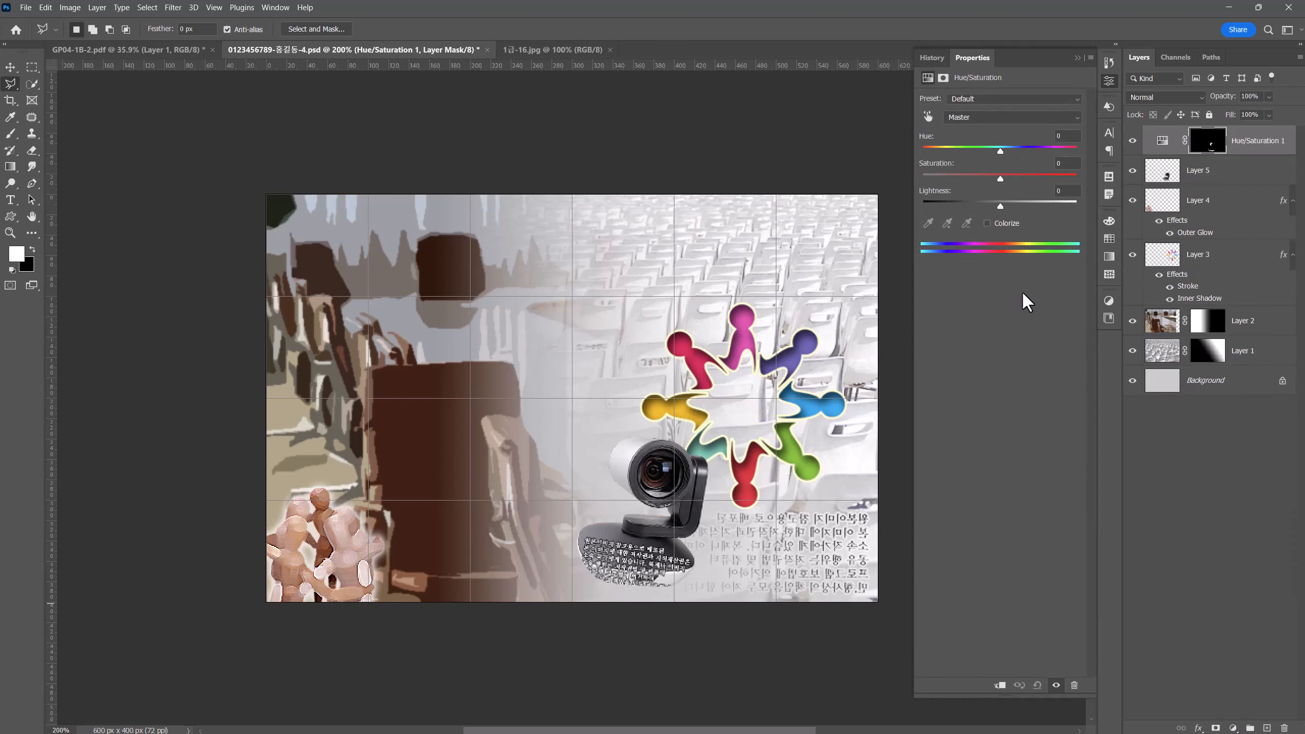
left_click(995, 222)
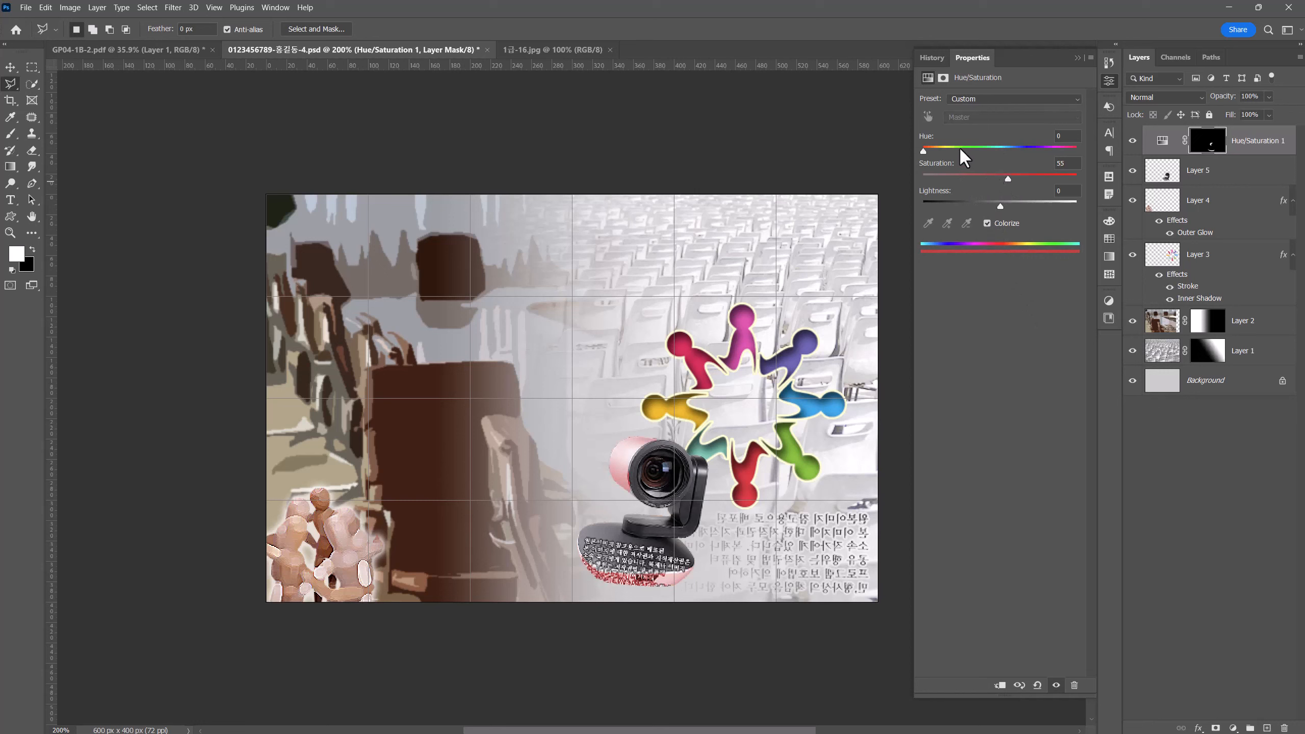
left_click_drag(958, 148, 1019, 147)
left_click_drag(1000, 202, 986, 205)
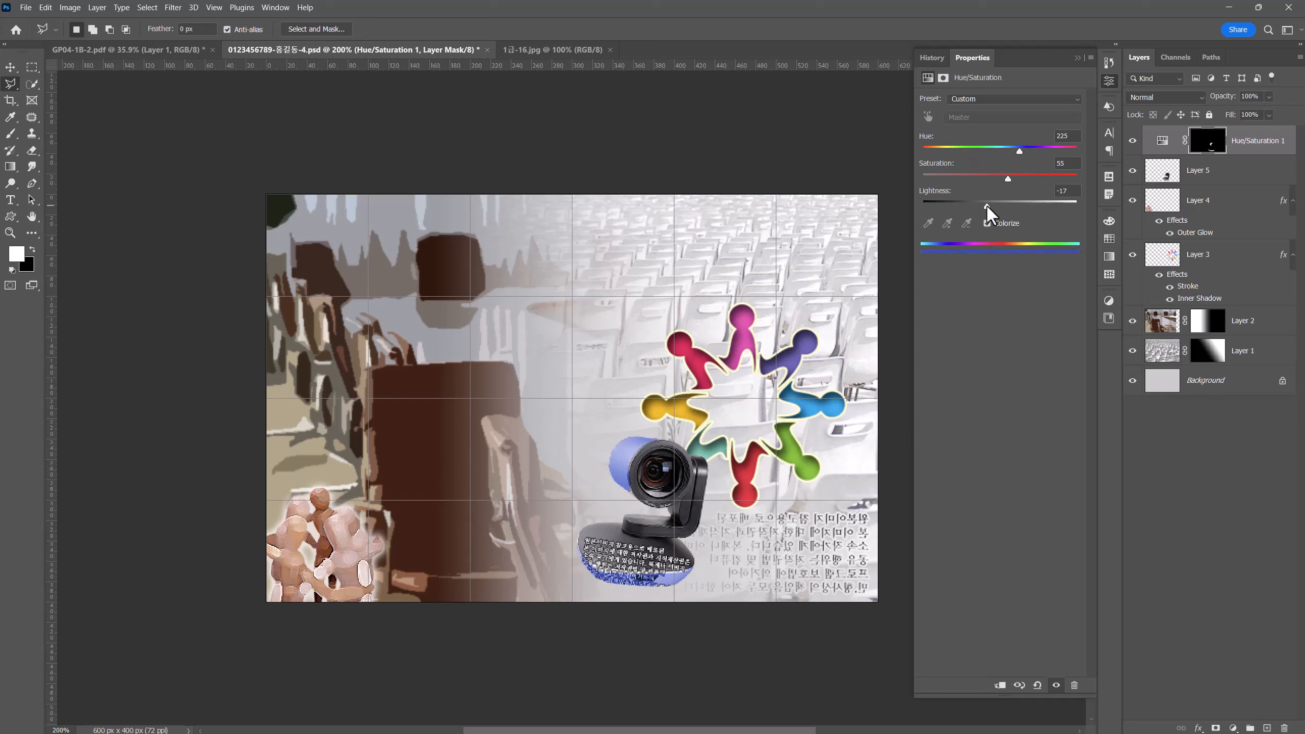
left_click(1078, 58)
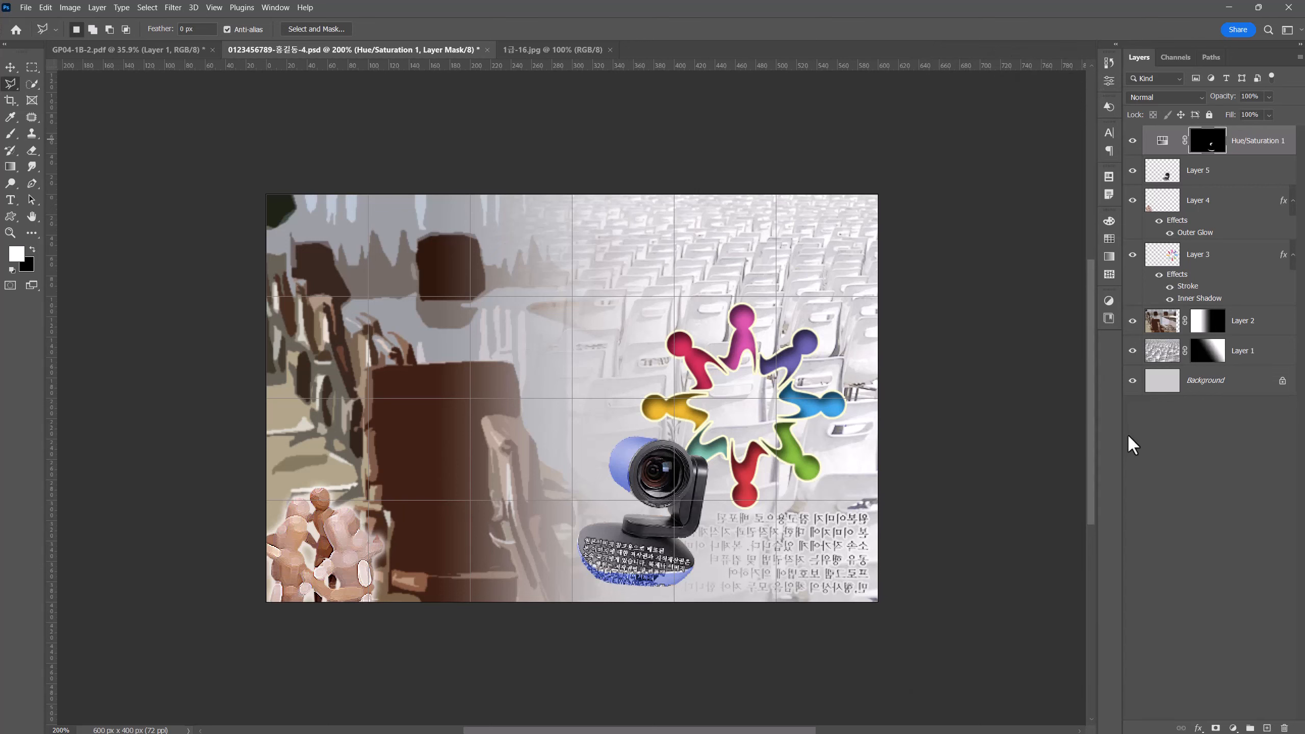
Step: Apply a Bevel & Emboss style to the Hue/Saturation layer, set to Inner Bevel with a size of 27 px
left_click(1200, 729)
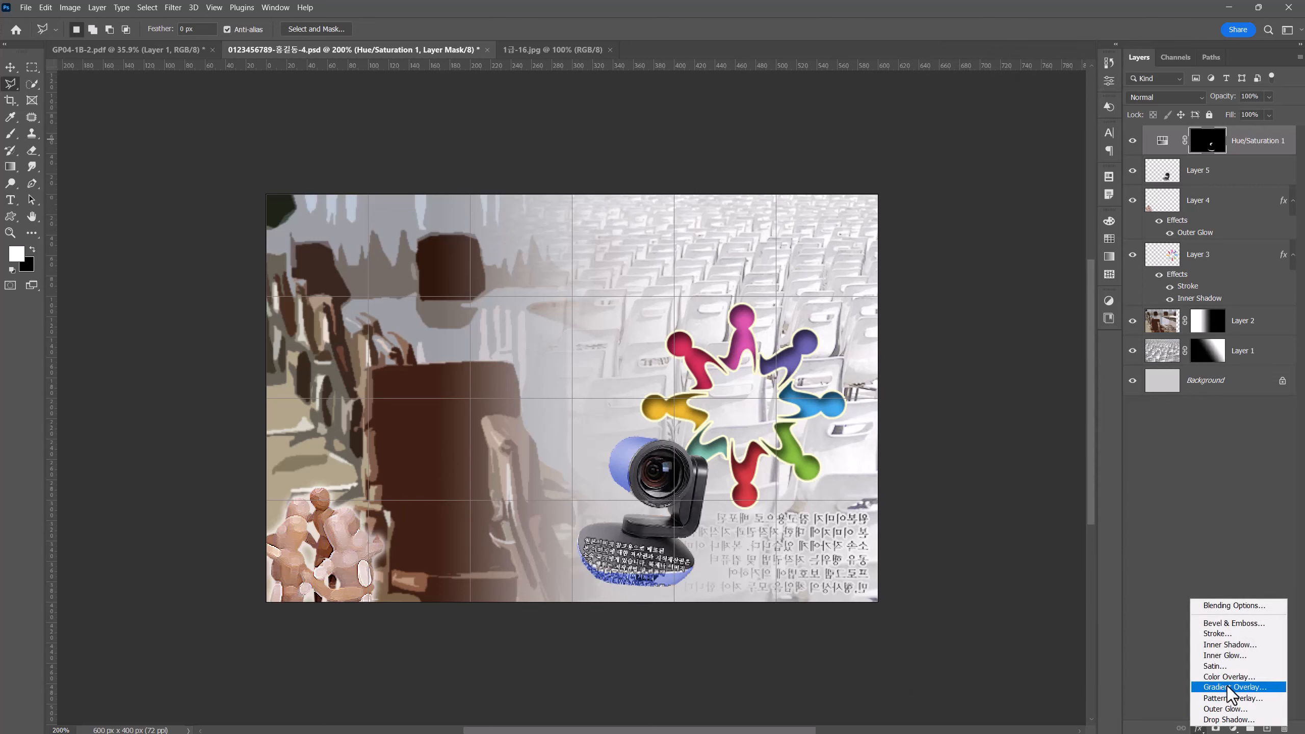
left_click(1215, 624)
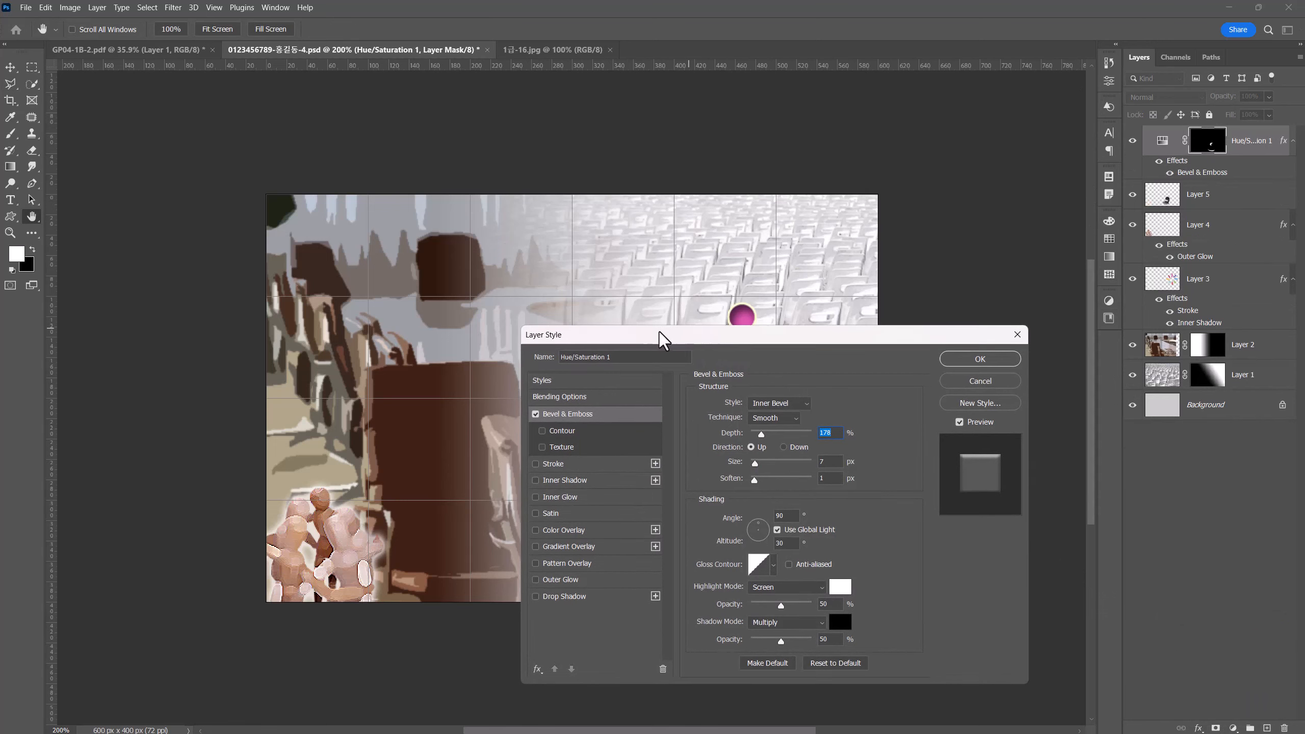
left_click_drag(658, 333, 223, 132)
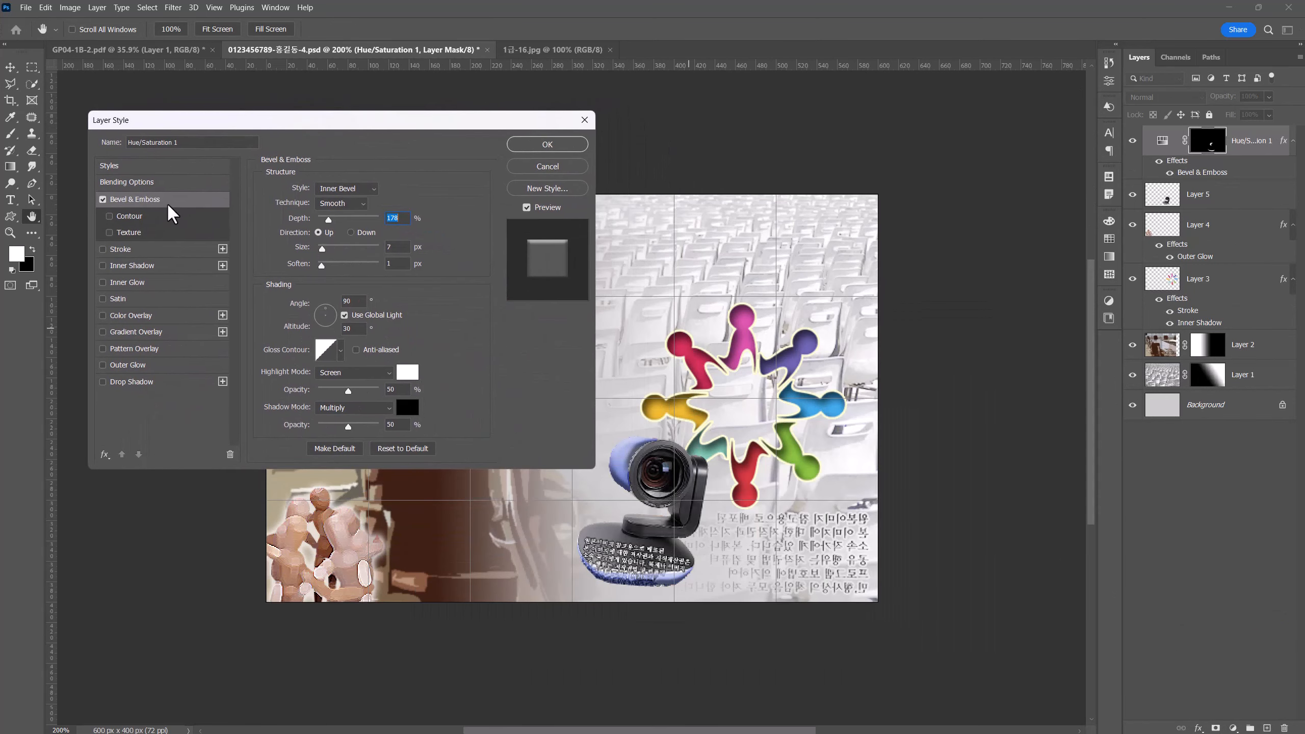
left_click(317, 191)
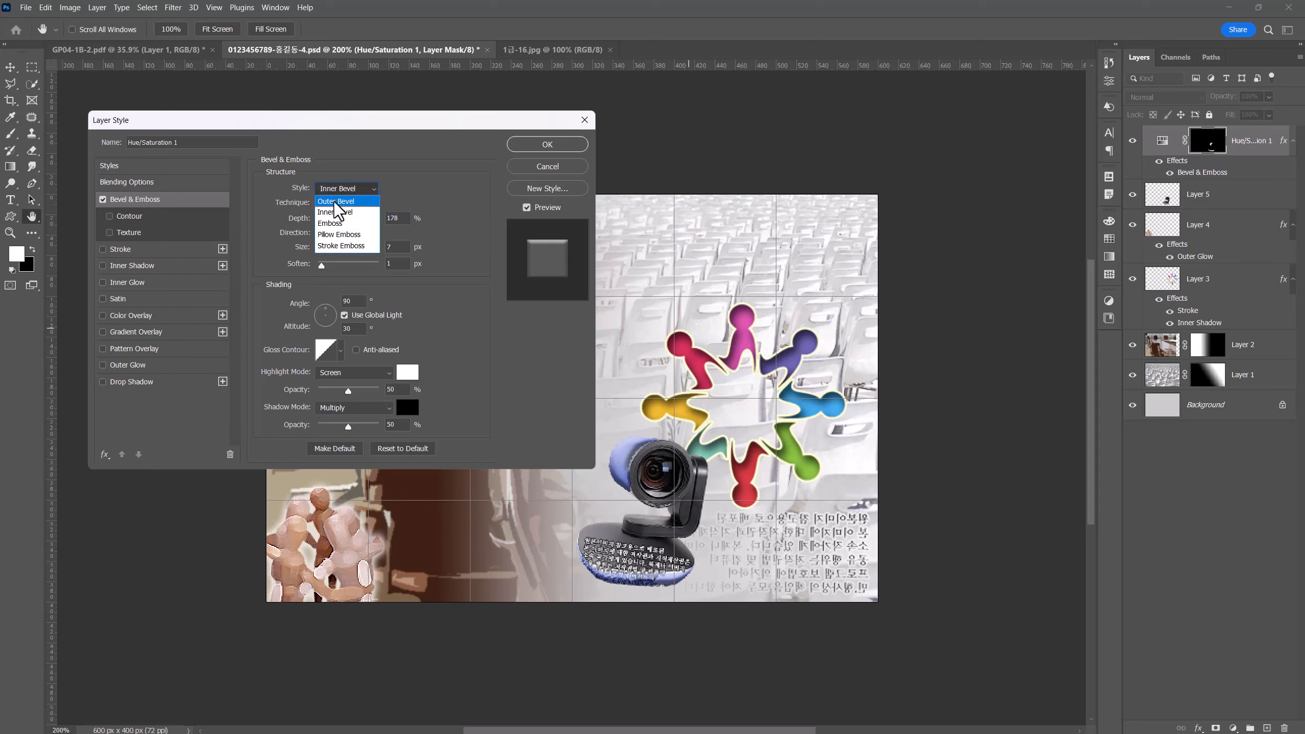
left_click(334, 210)
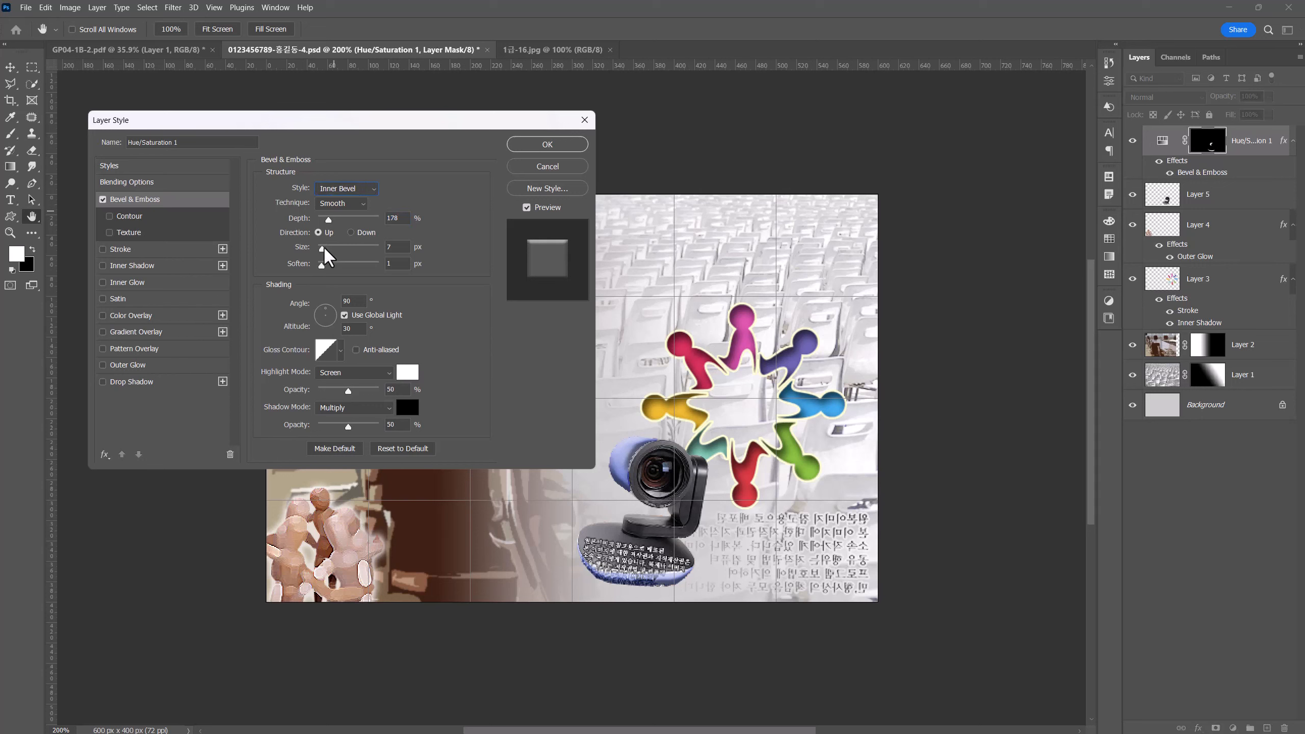
left_click_drag(322, 248, 327, 245)
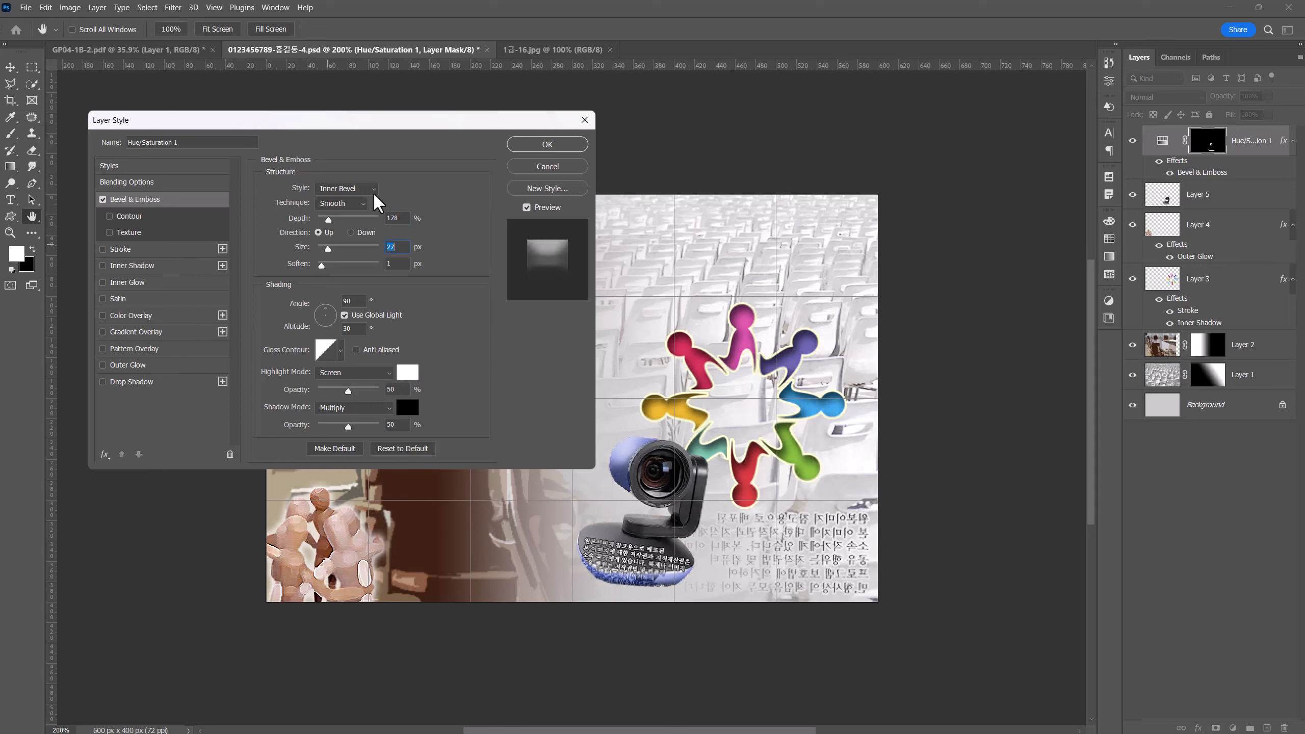
left_click(527, 143)
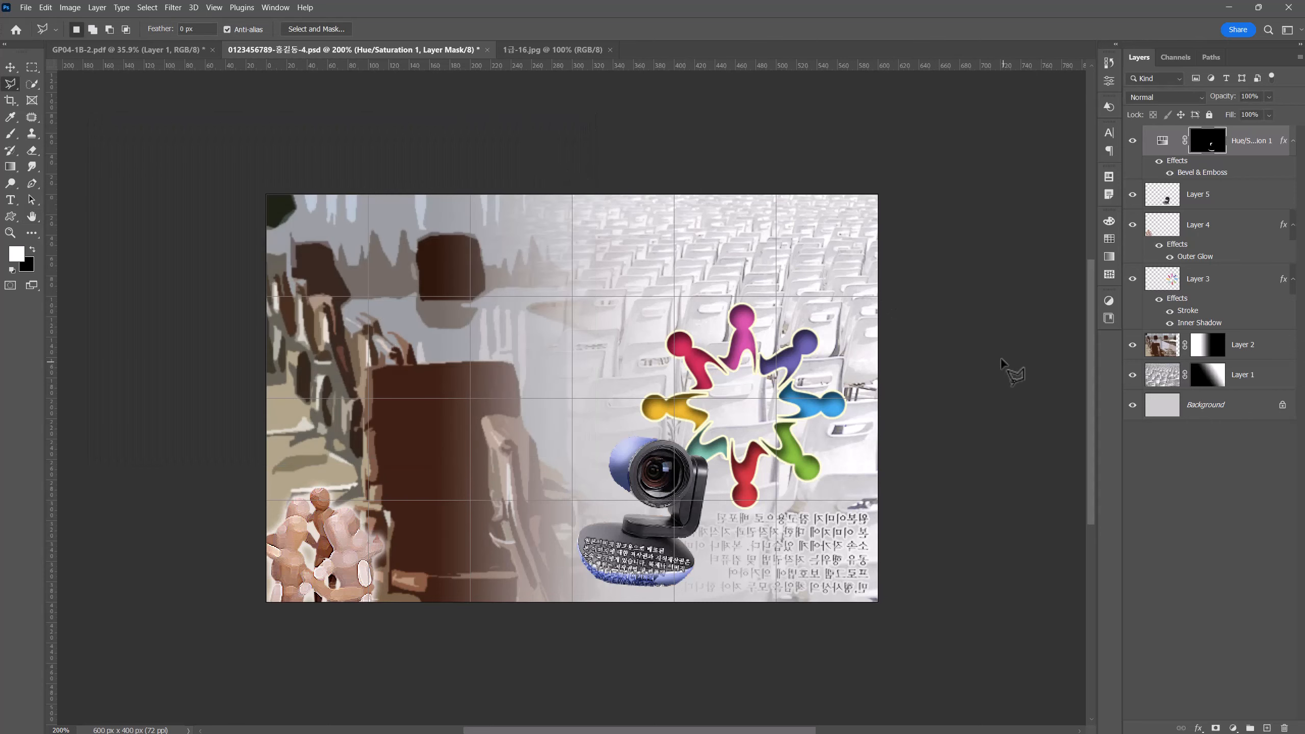
Step: Check the question 4 instructions in GP04-1B-2.pdf and open the source image 1급-17.jpg
left_click(177, 49)
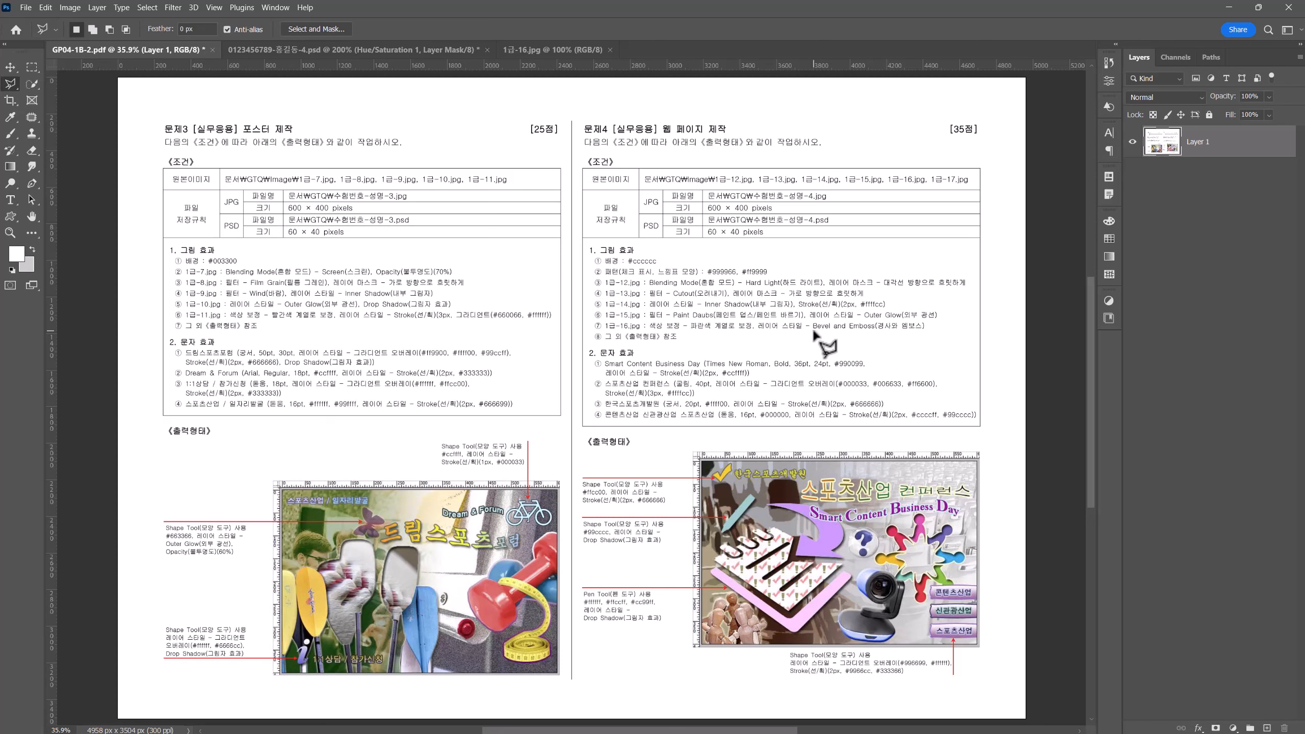
left_click(383, 49)
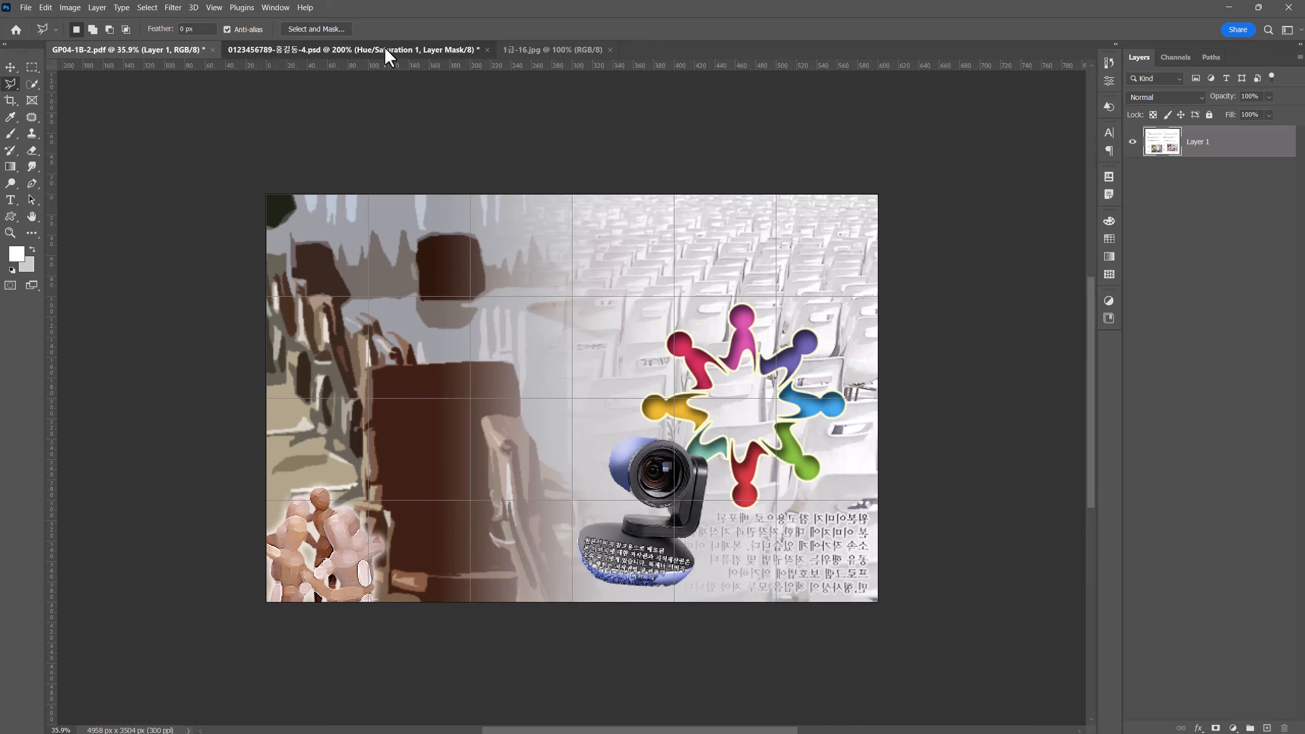
left_click(25, 7)
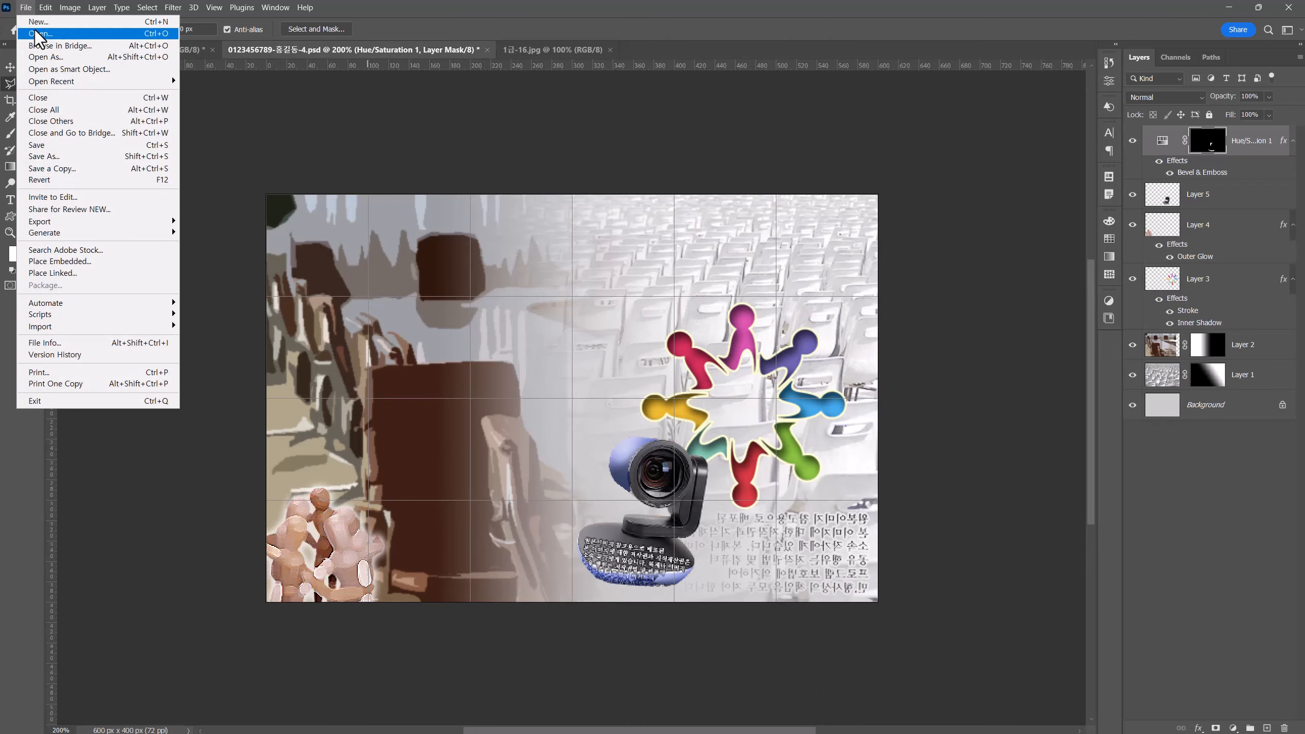
left_click(35, 34)
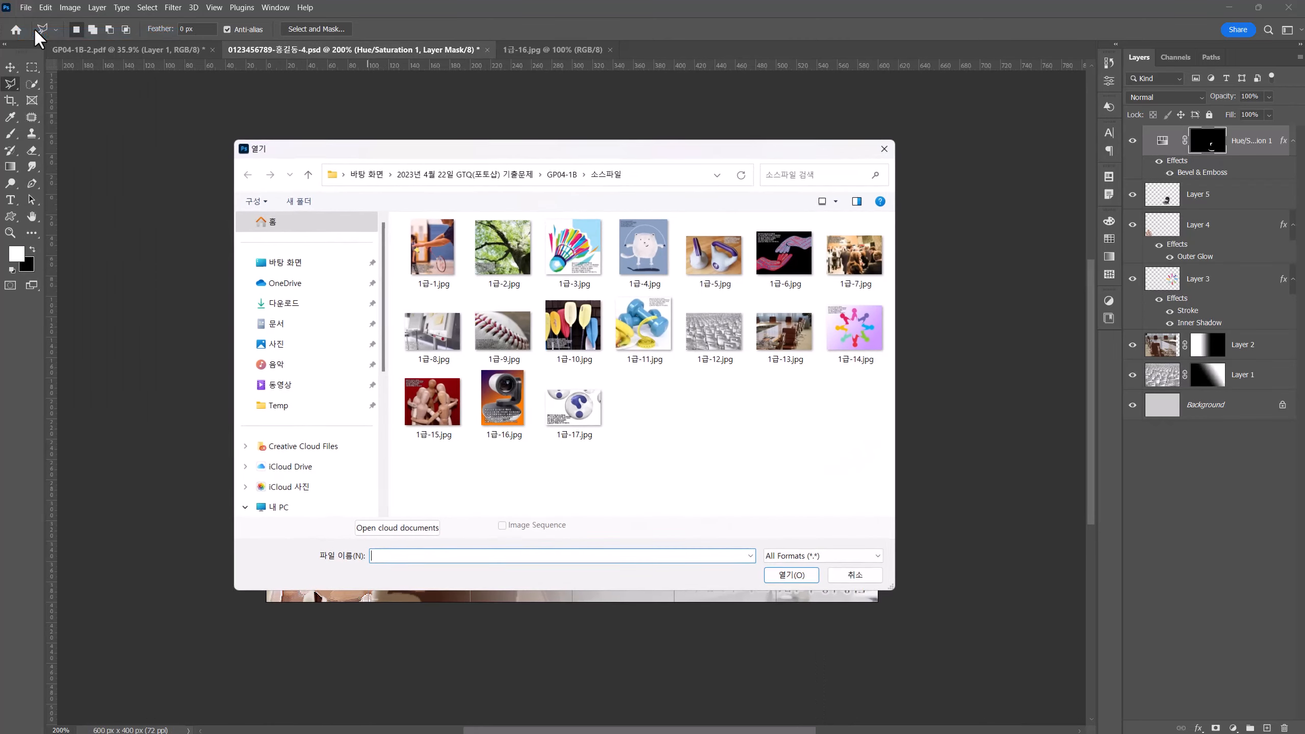
double_click(572, 405)
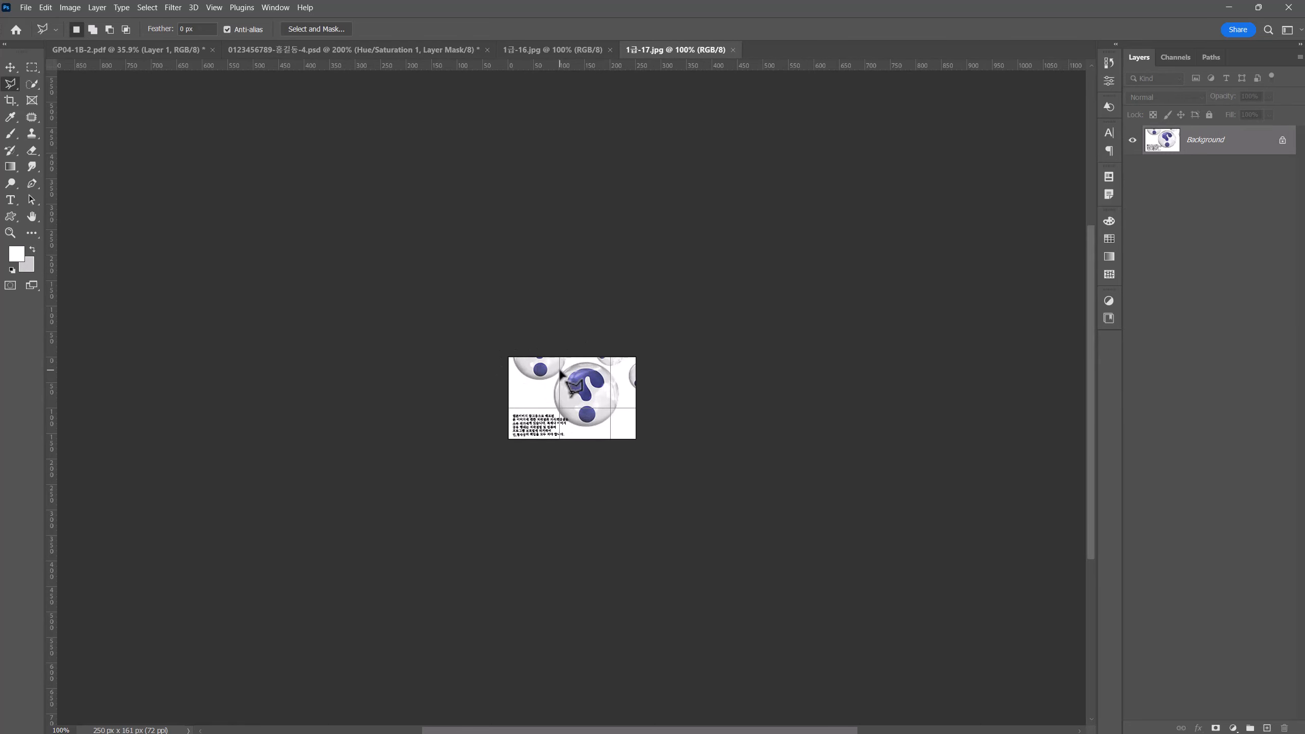
Step: Select the large question-mark ball with the Elliptical Marquee tool and copy it into the question 4 PSD composition
left_click(31, 66)
left_click(58, 76)
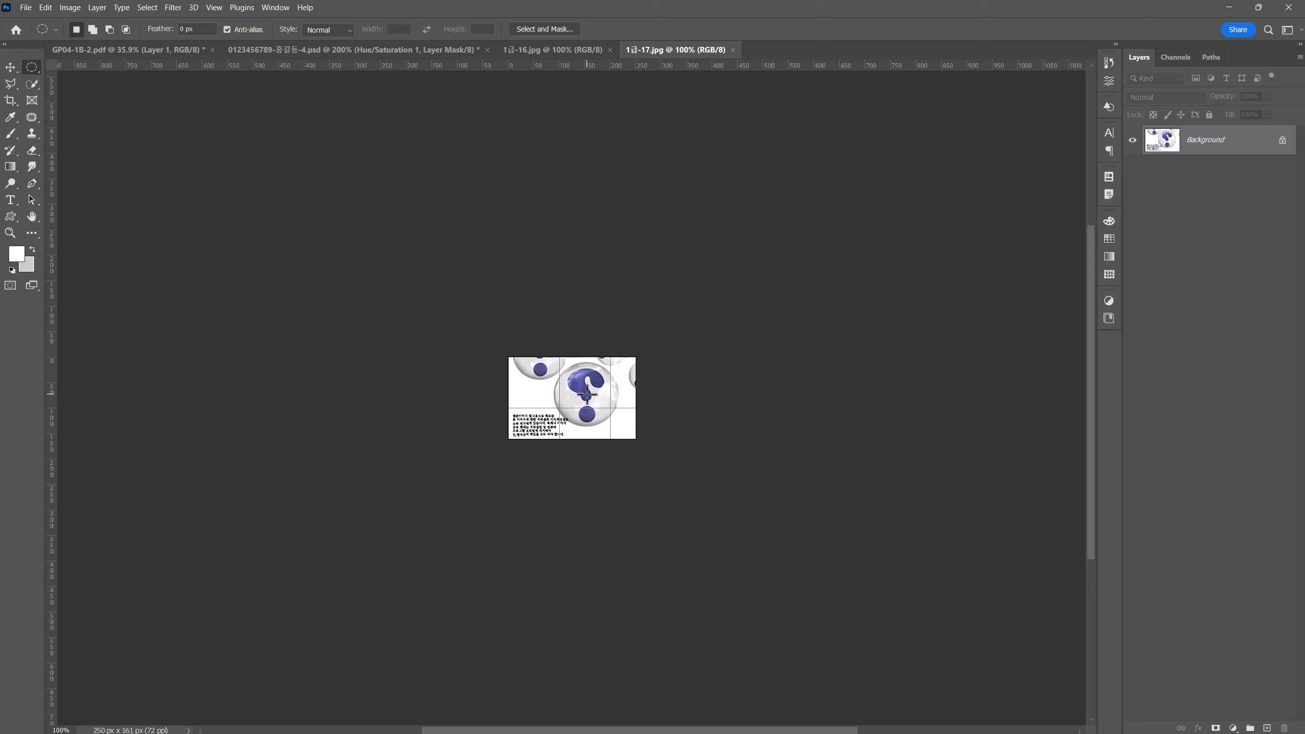
left_click_drag(587, 393, 619, 466)
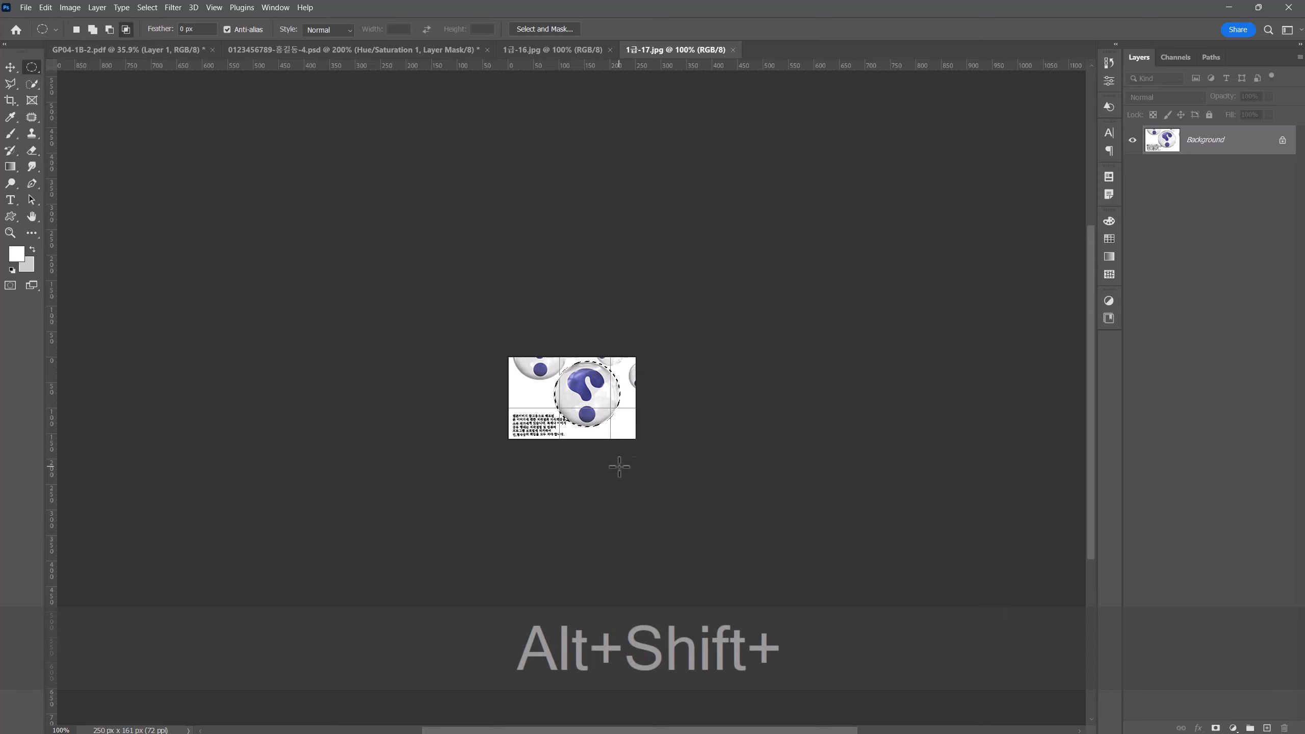
key("ctrl+c")
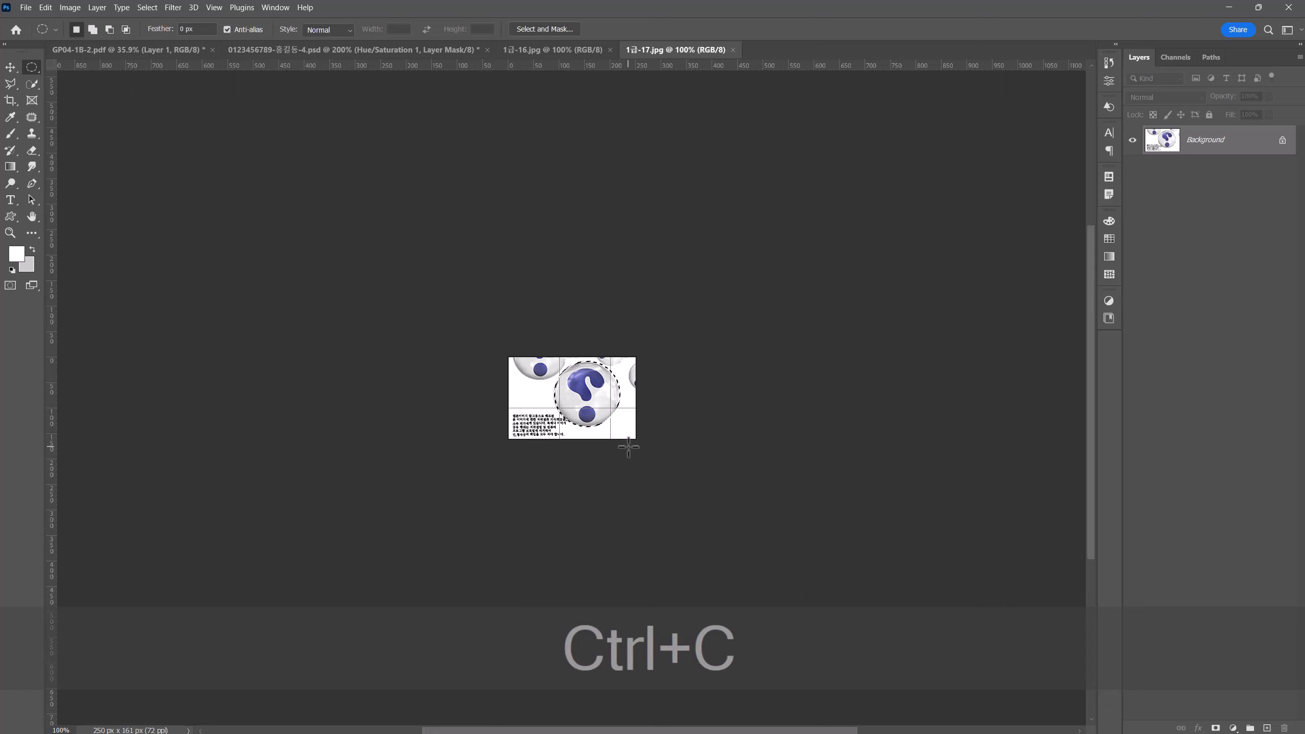
left_click(418, 47)
key("ctrl+v")
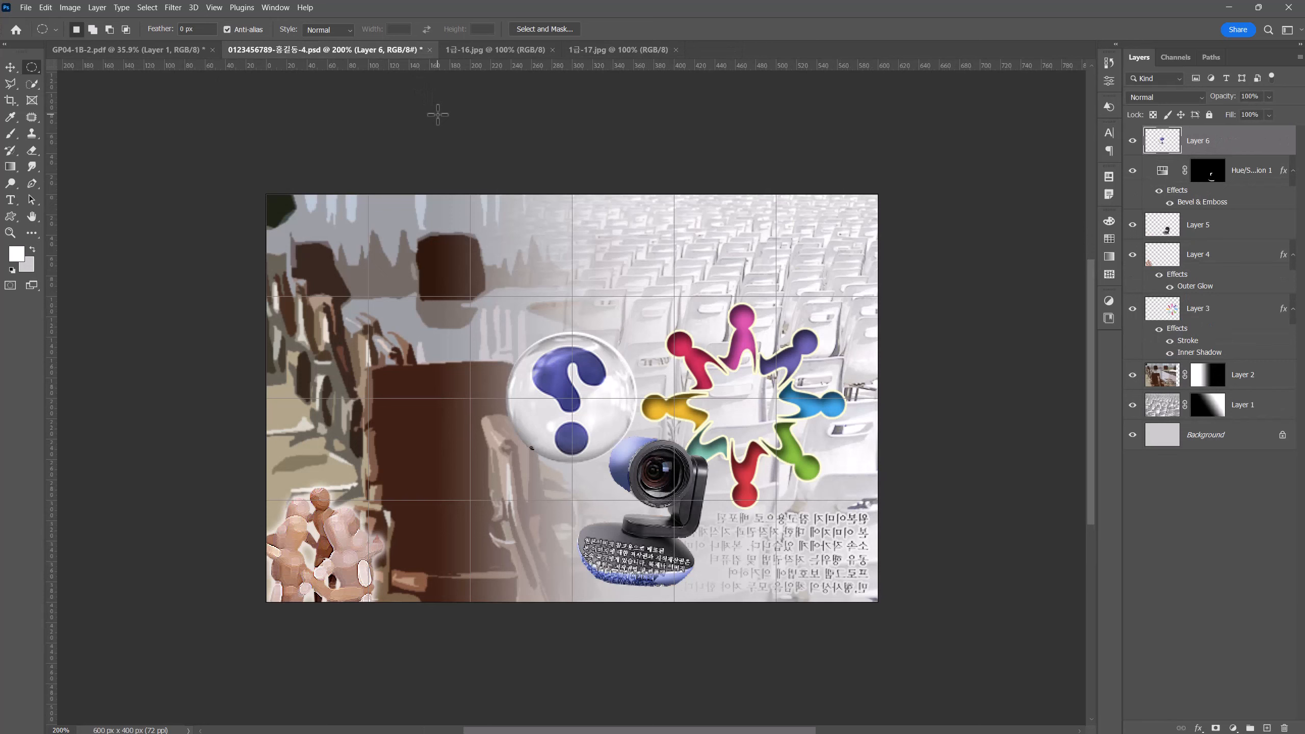
Step: Scale the question-mark ball to about 40%, flip it horizontally and place it above the camera, left of the people circle
key("ctrl+t")
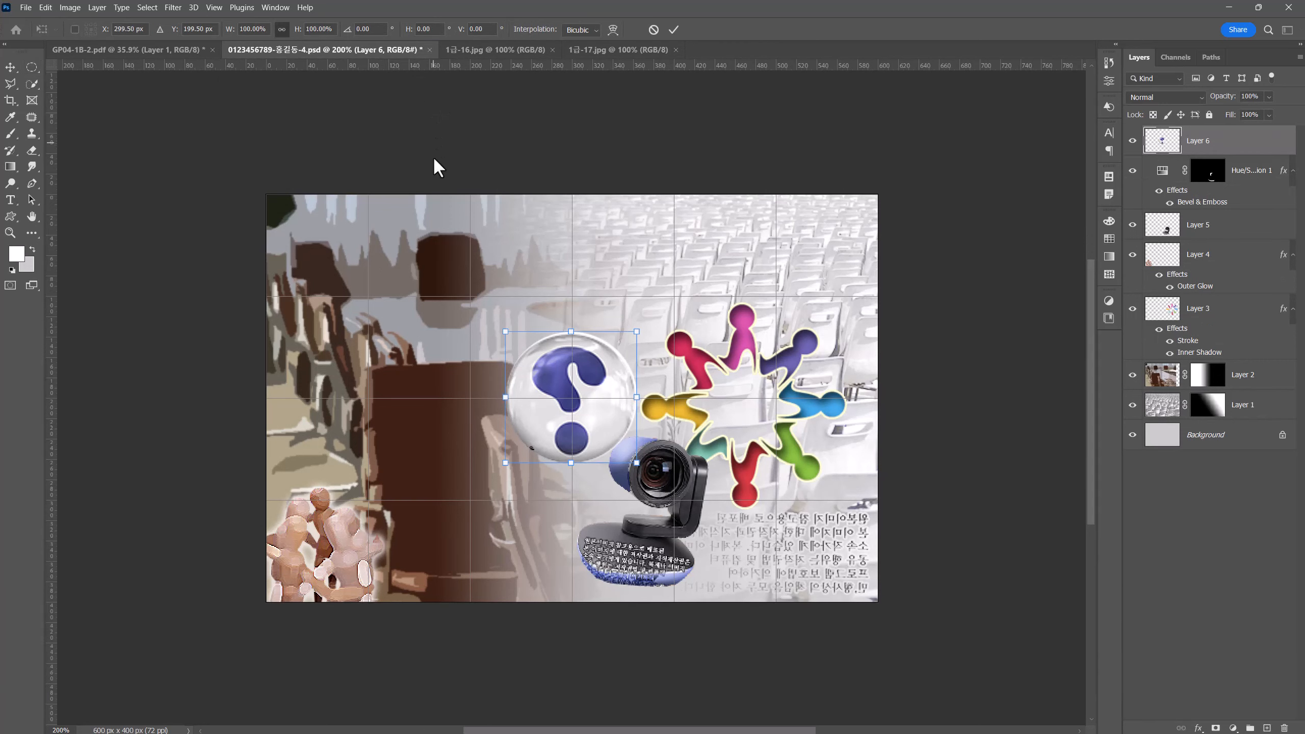
left_click_drag(635, 331, 579, 388)
left_click_drag(556, 431, 595, 356)
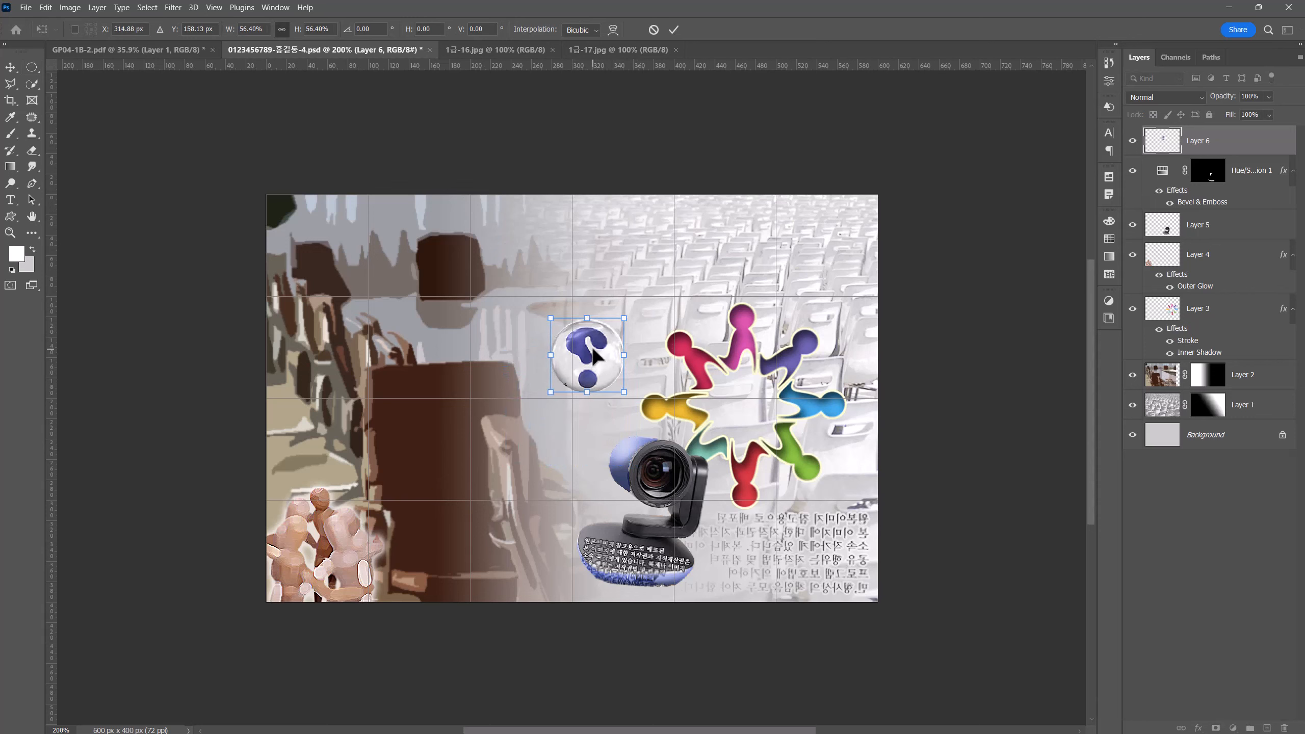
right_click(593, 356)
left_click(624, 599)
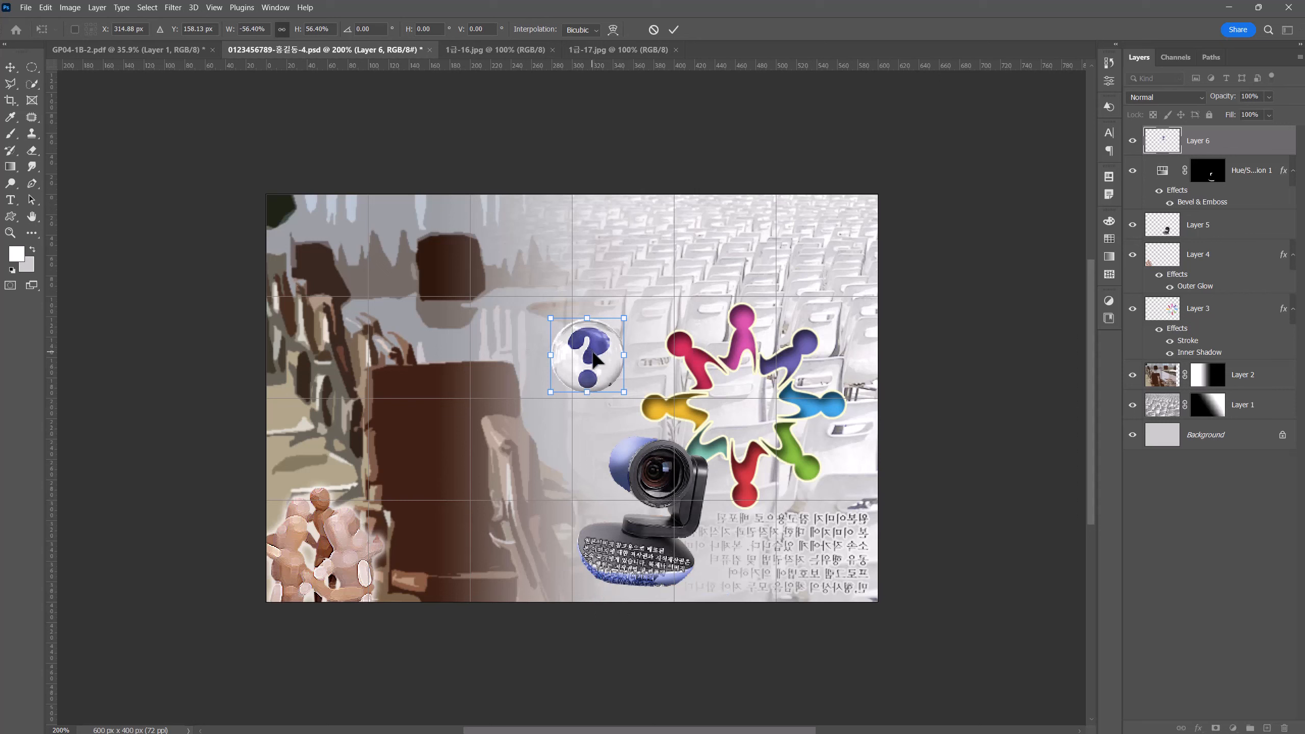
left_click_drag(601, 355, 639, 365)
left_click_drag(622, 394, 623, 384)
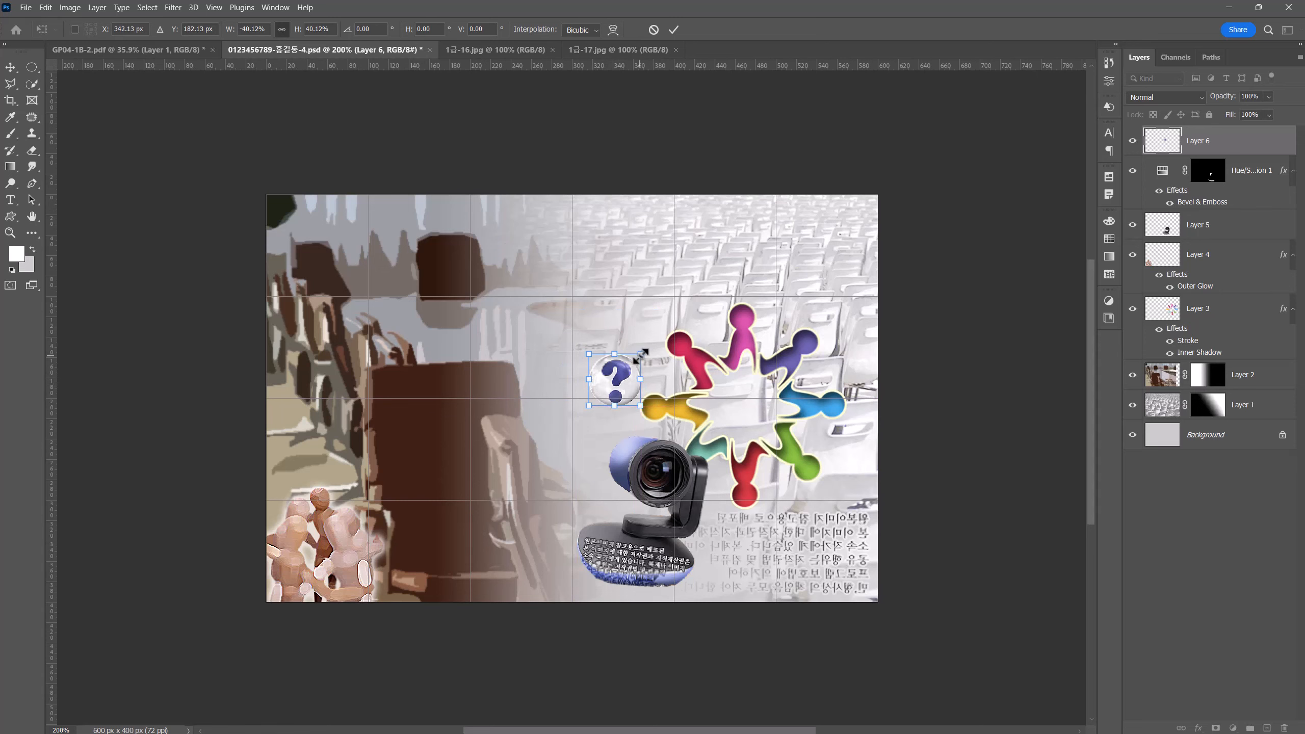
key("Return")
key("m")
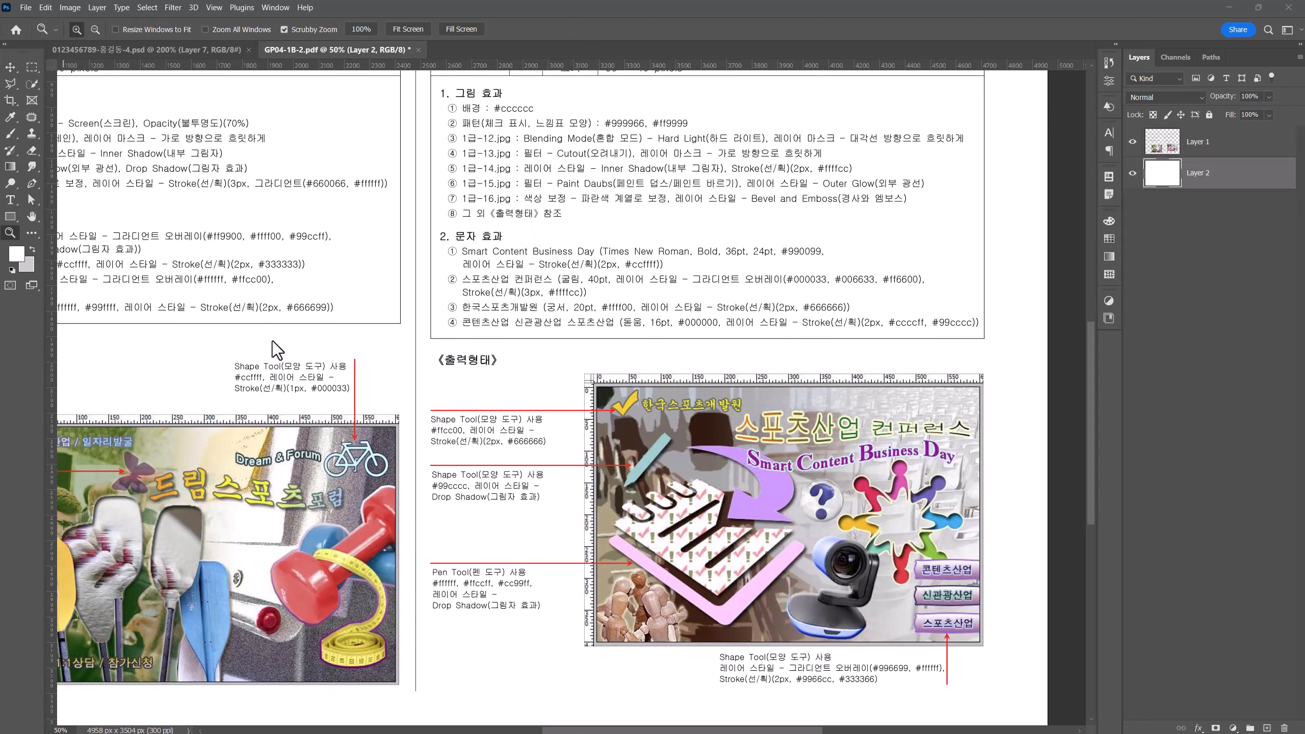
Step: Create a new 30 × 30 px document with a transparent background
left_click(26, 7)
left_click(36, 21)
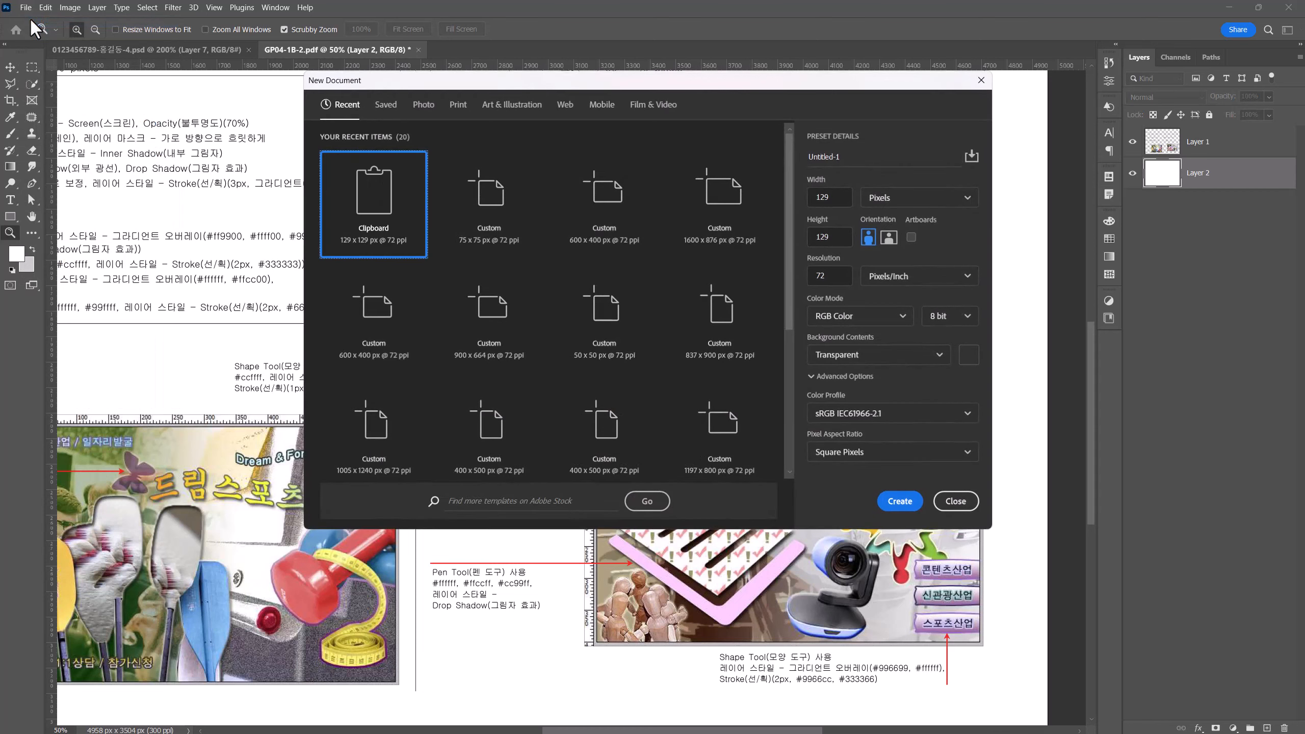
left_click(828, 197)
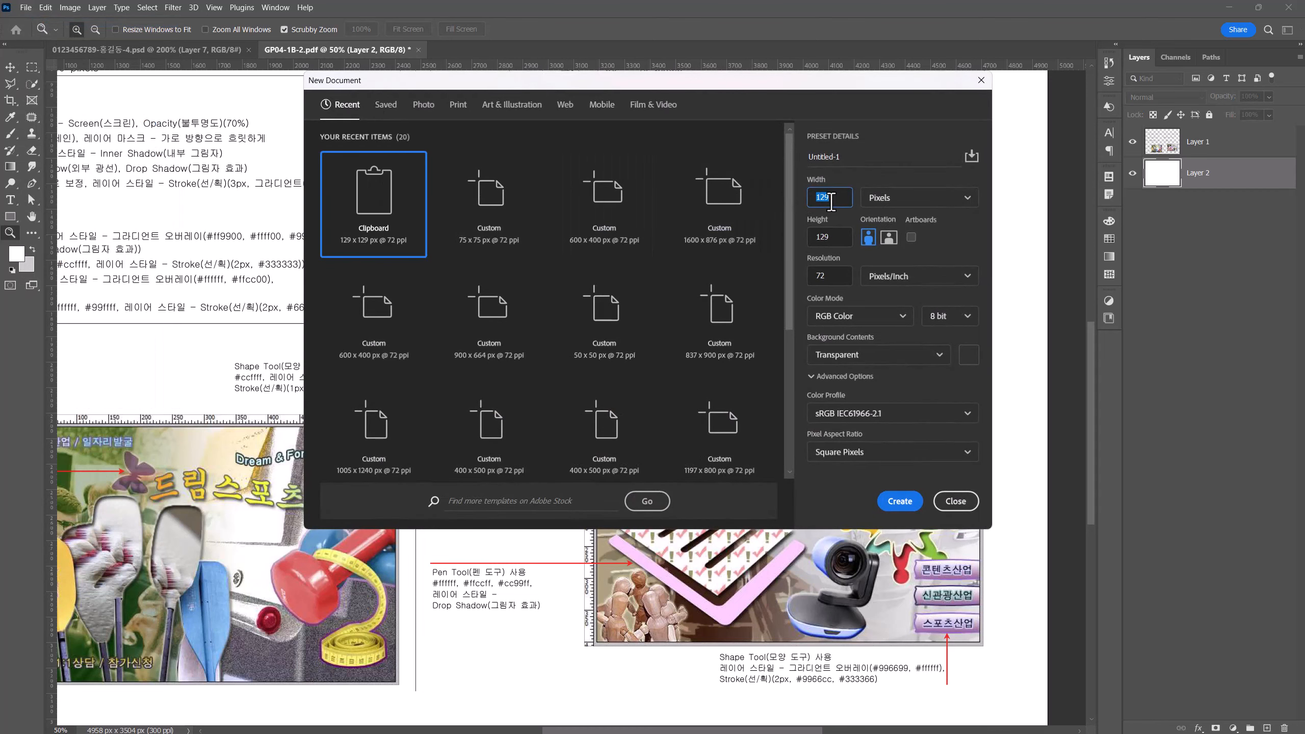
type("30")
left_click(844, 237)
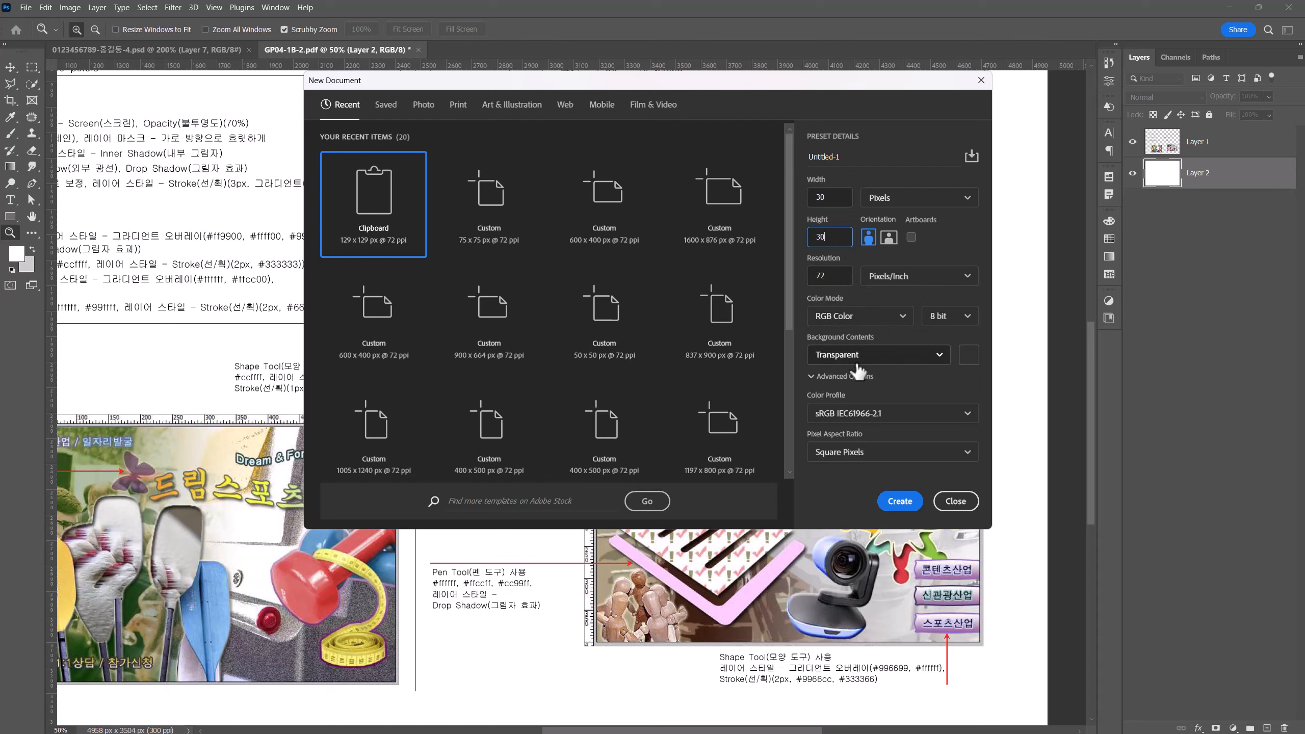
left_click(889, 493)
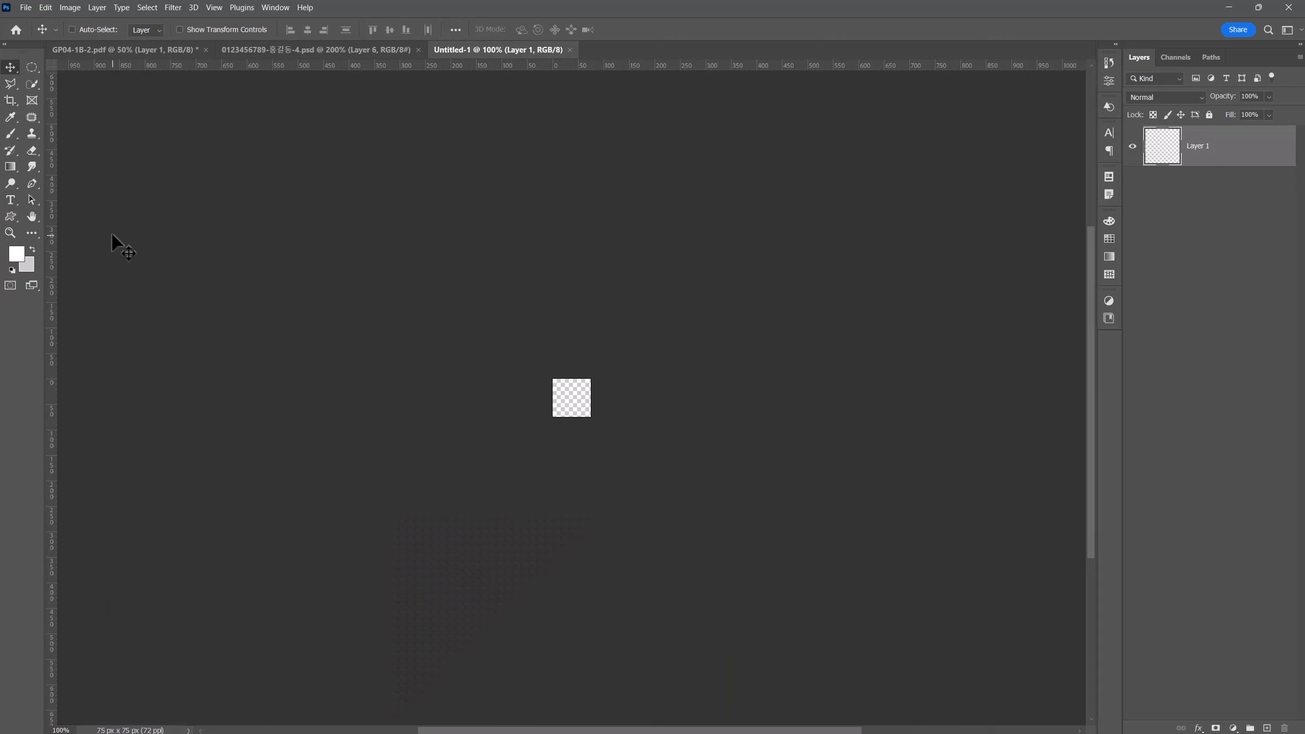
Step: Insert the legacy Exclamation Point symbol shape and scale it down to about 20 × 56 px at the canvas's lower-left
left_click(1109, 104)
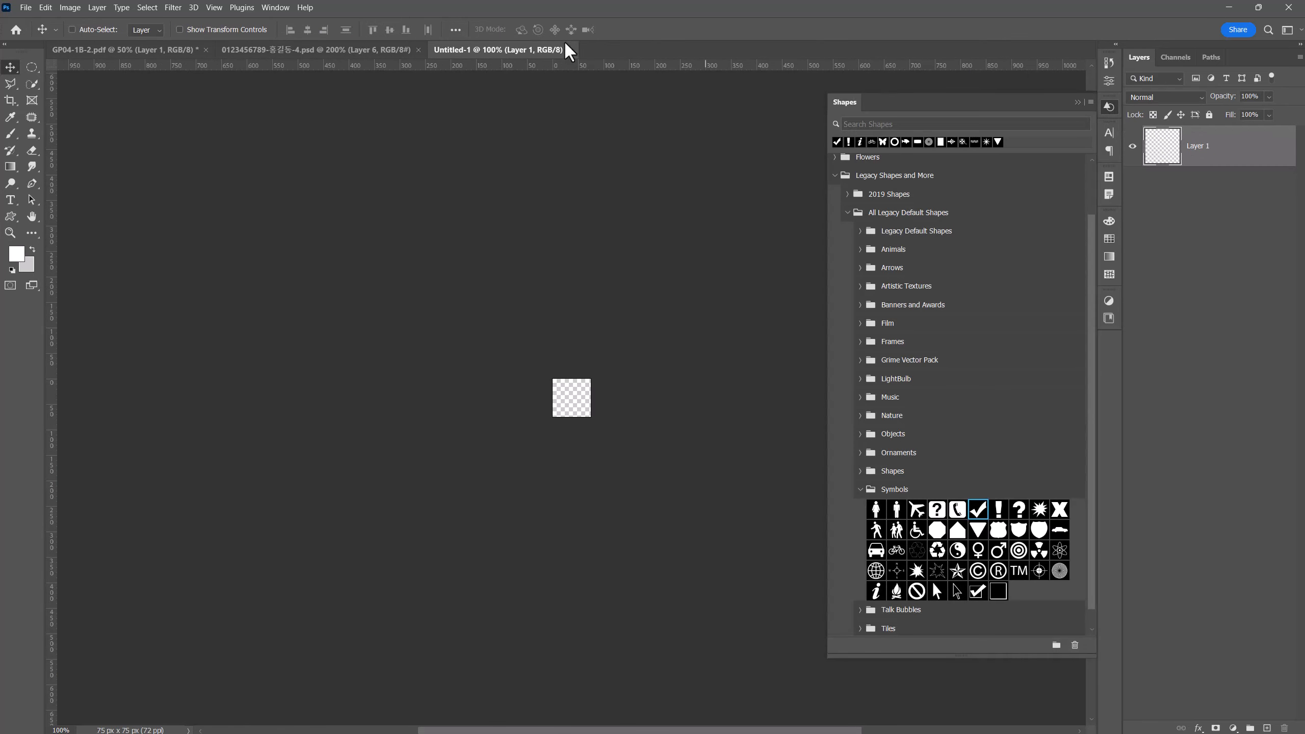
left_click(10, 217)
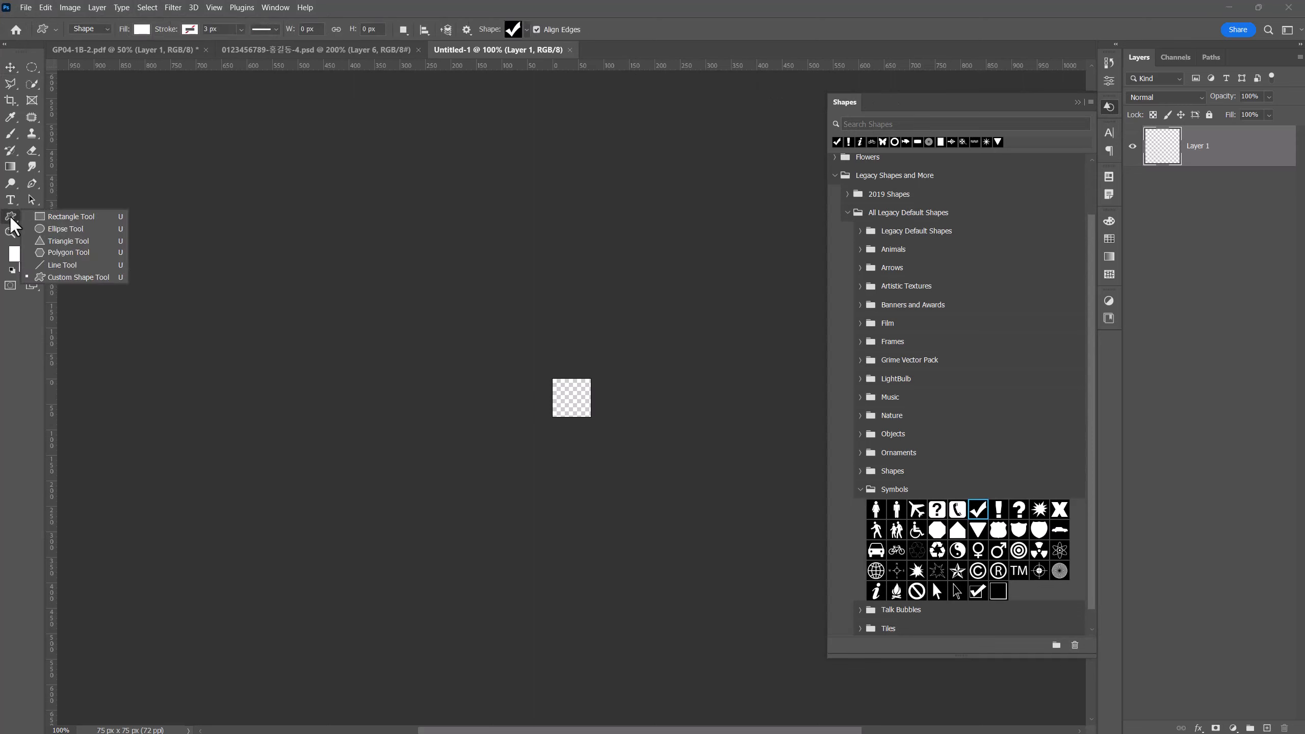
left_click(86, 277)
left_click(526, 29)
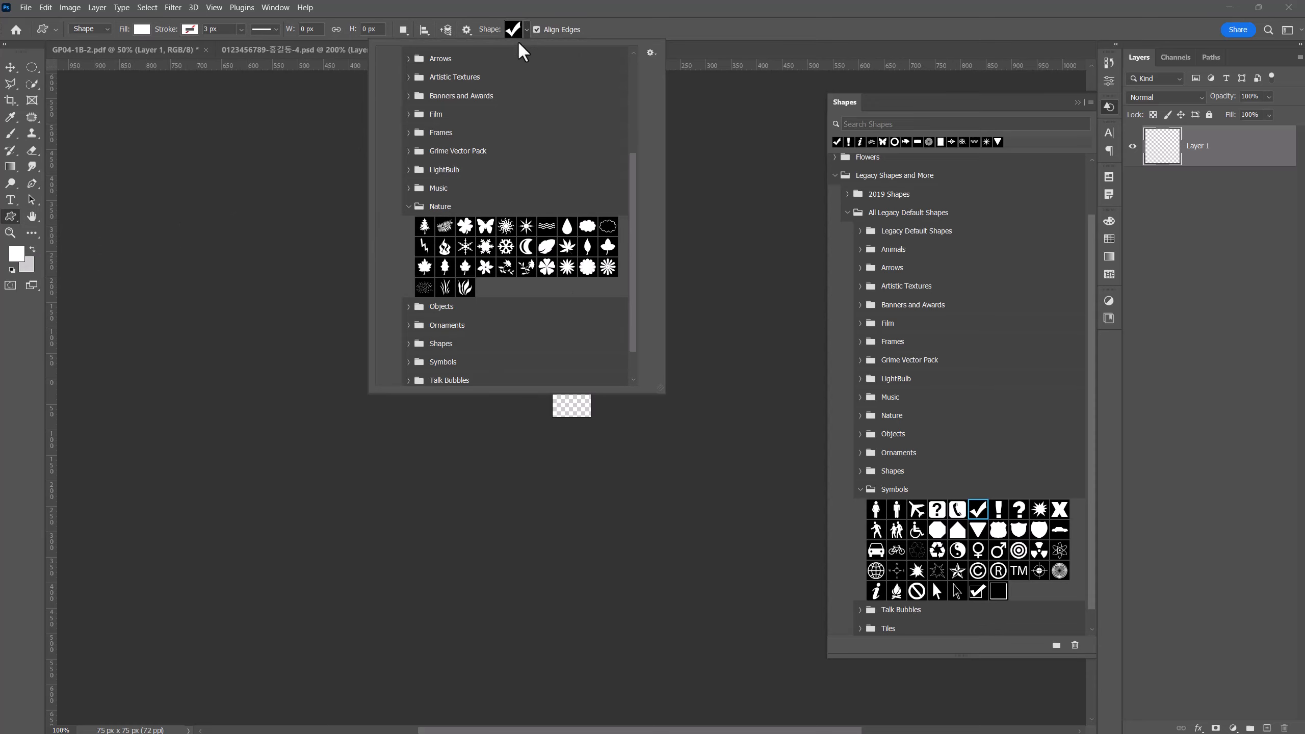
left_click(526, 30)
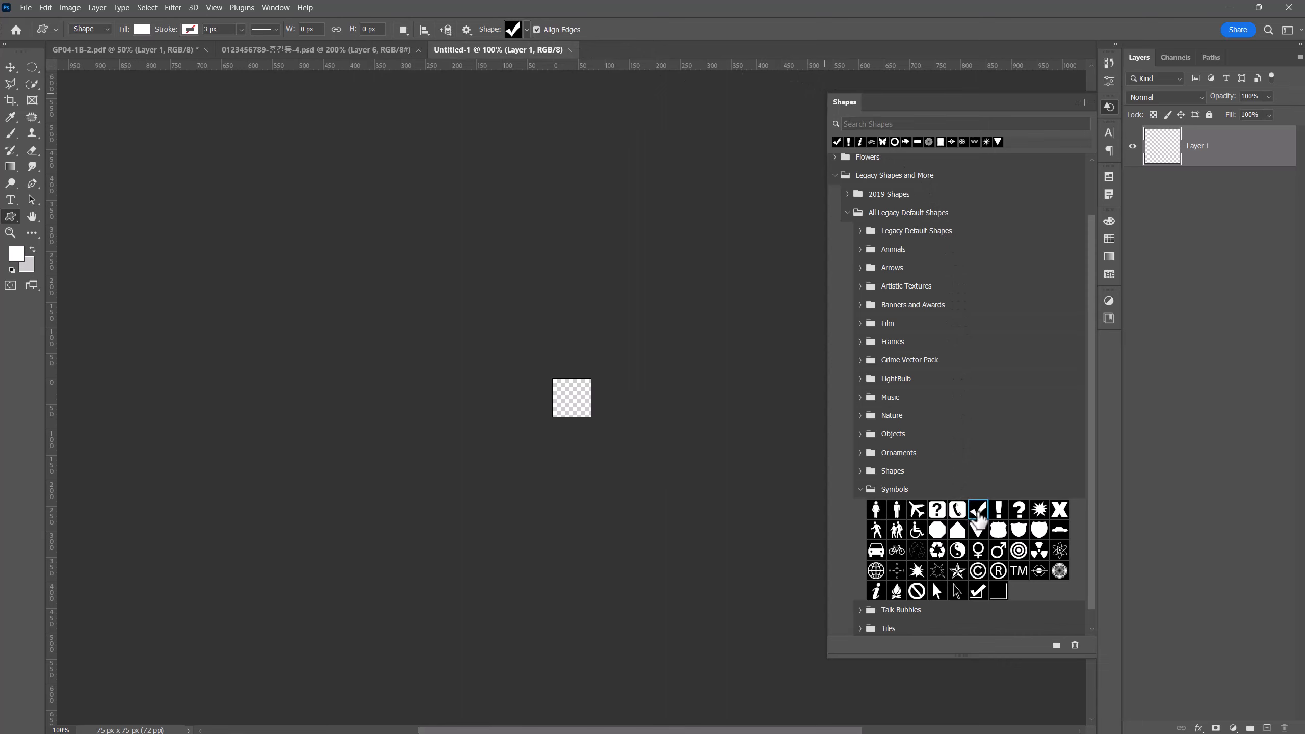
left_click_drag(997, 514, 563, 398)
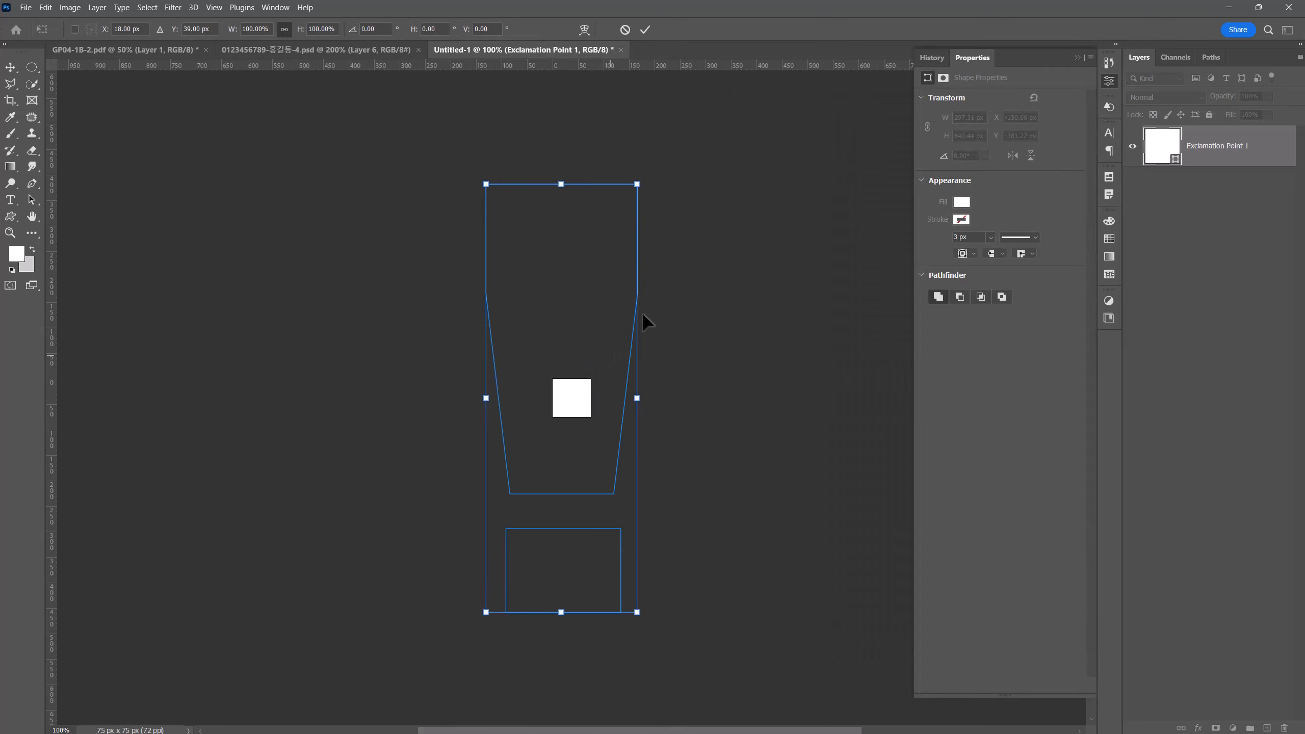
left_click_drag(637, 184, 559, 390)
key("Return")
Step: Insert the Checkmark symbol shape beside the exclamation point, in the right half of the canvas
left_click(1109, 107)
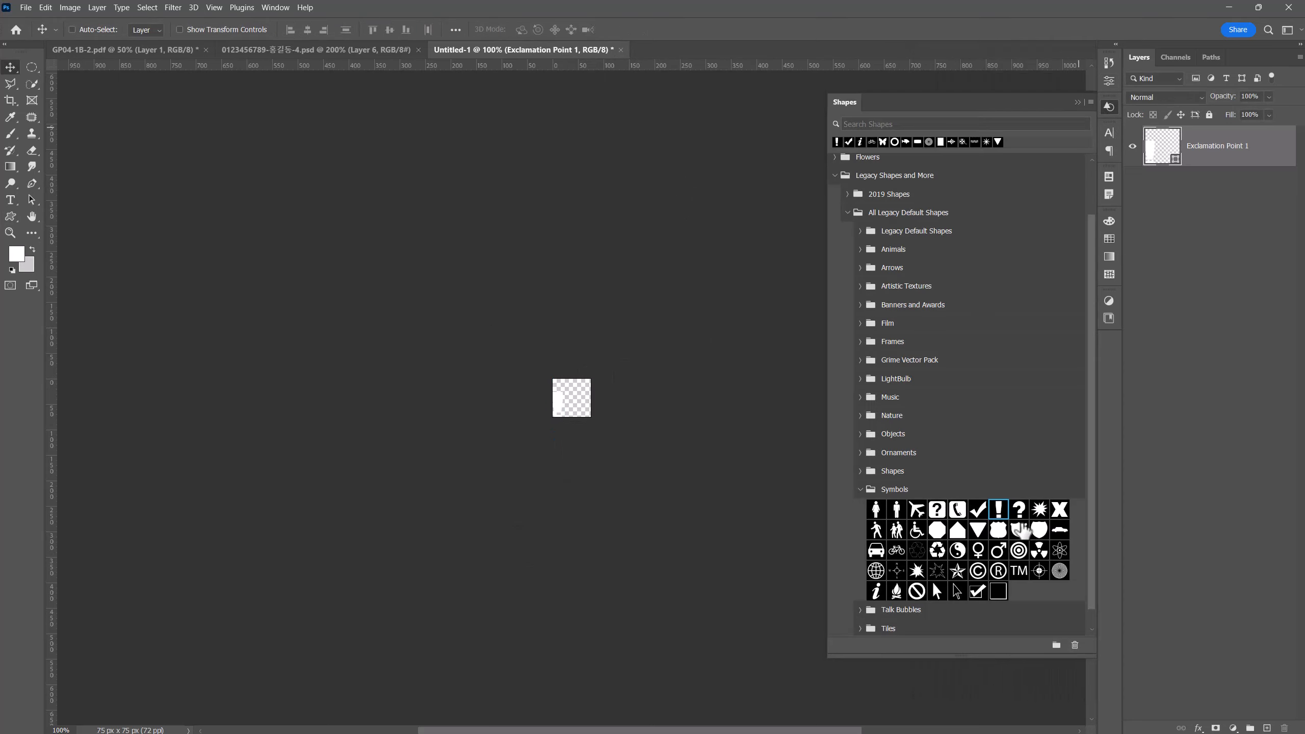
scroll(955, 520, "down", 1)
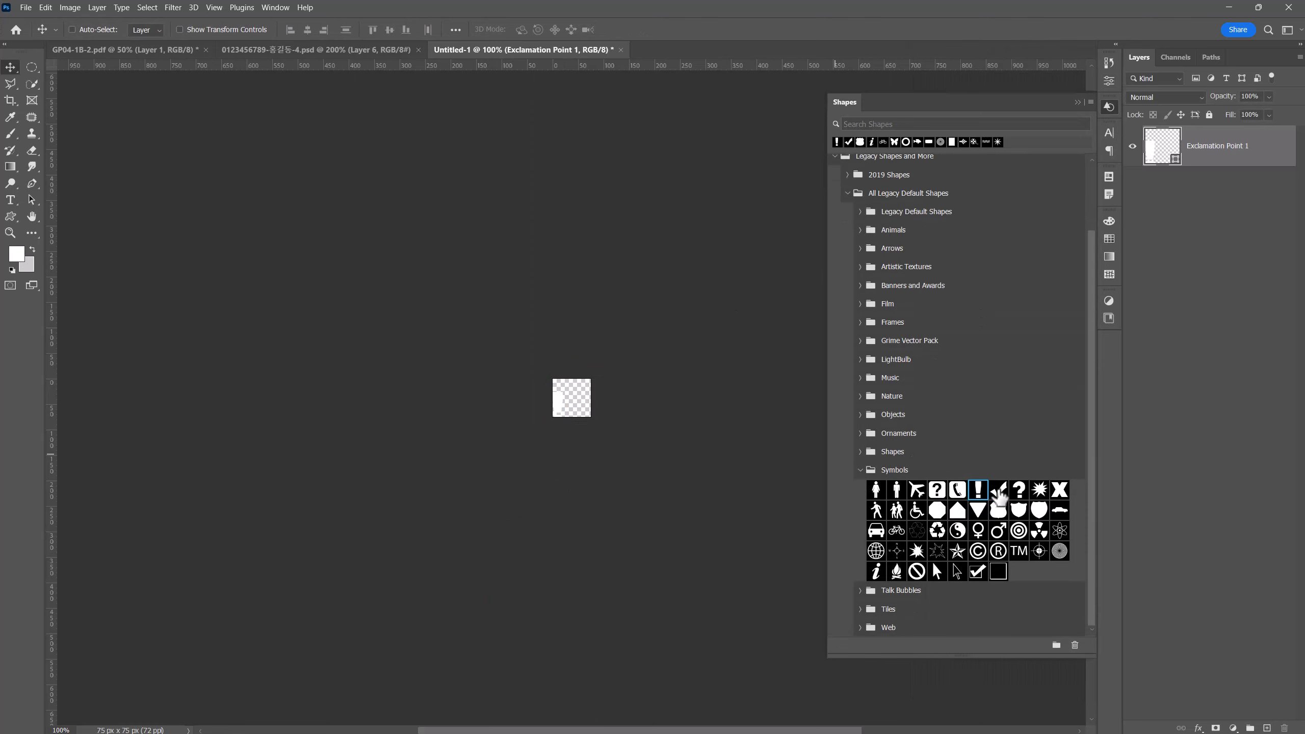
left_click(996, 487)
left_click_drag(997, 489, 575, 398)
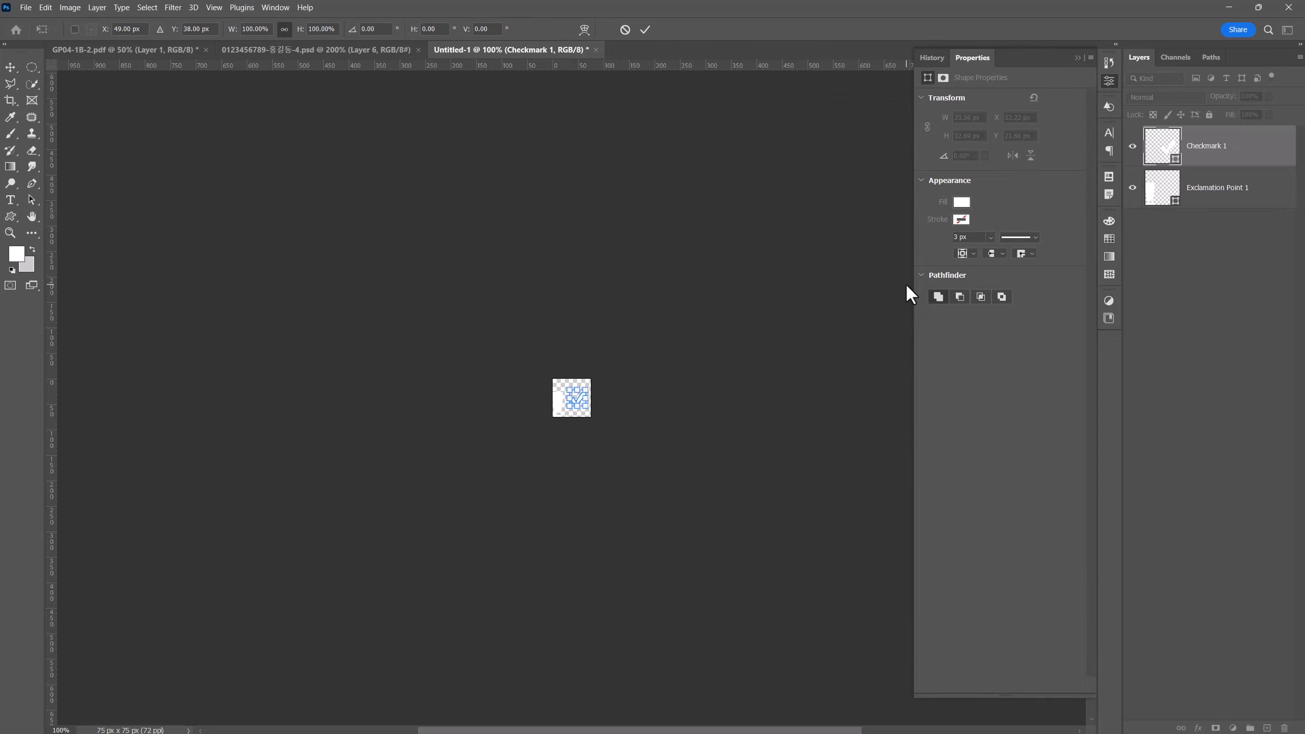
key("ctrl+plus")
key("ctrl+plus")
key("ctrl+plus")
key("ctrl+plus")
key("ctrl+plus")
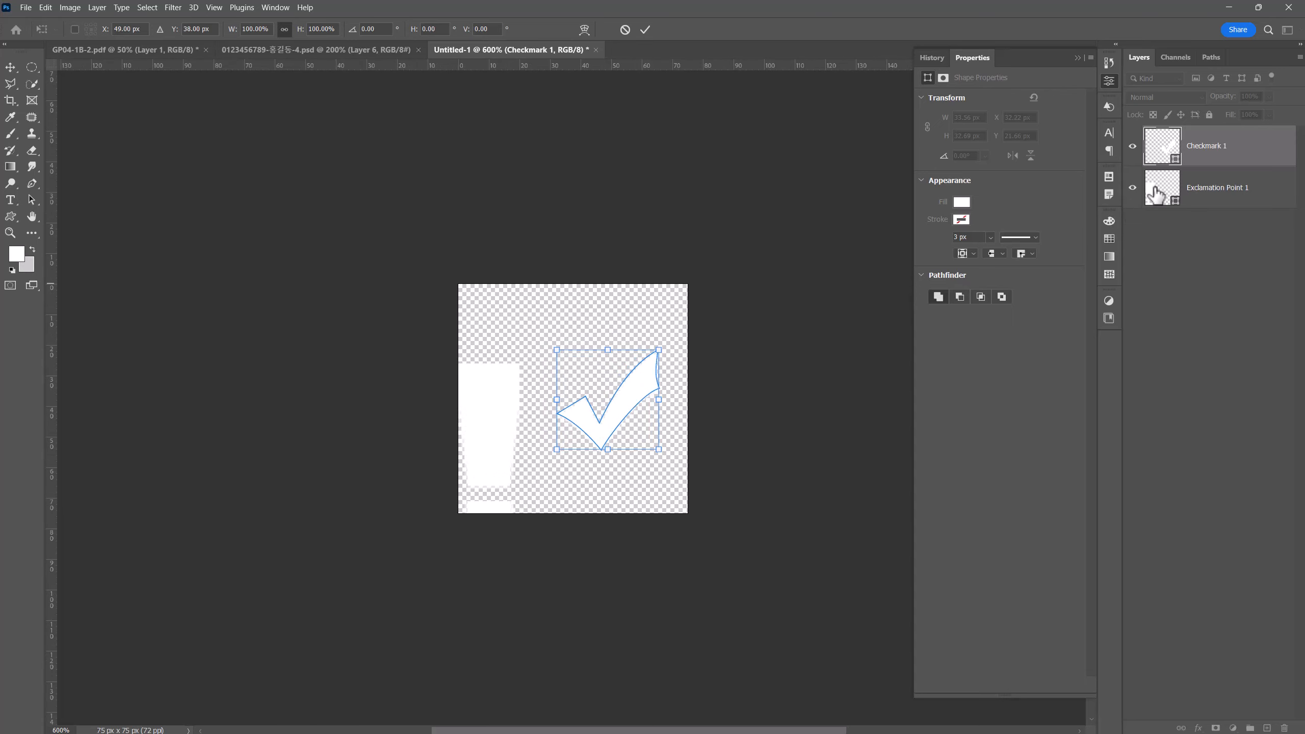
Step: Set the Exclamation Point shape's fill color to #999966
left_click(1157, 196)
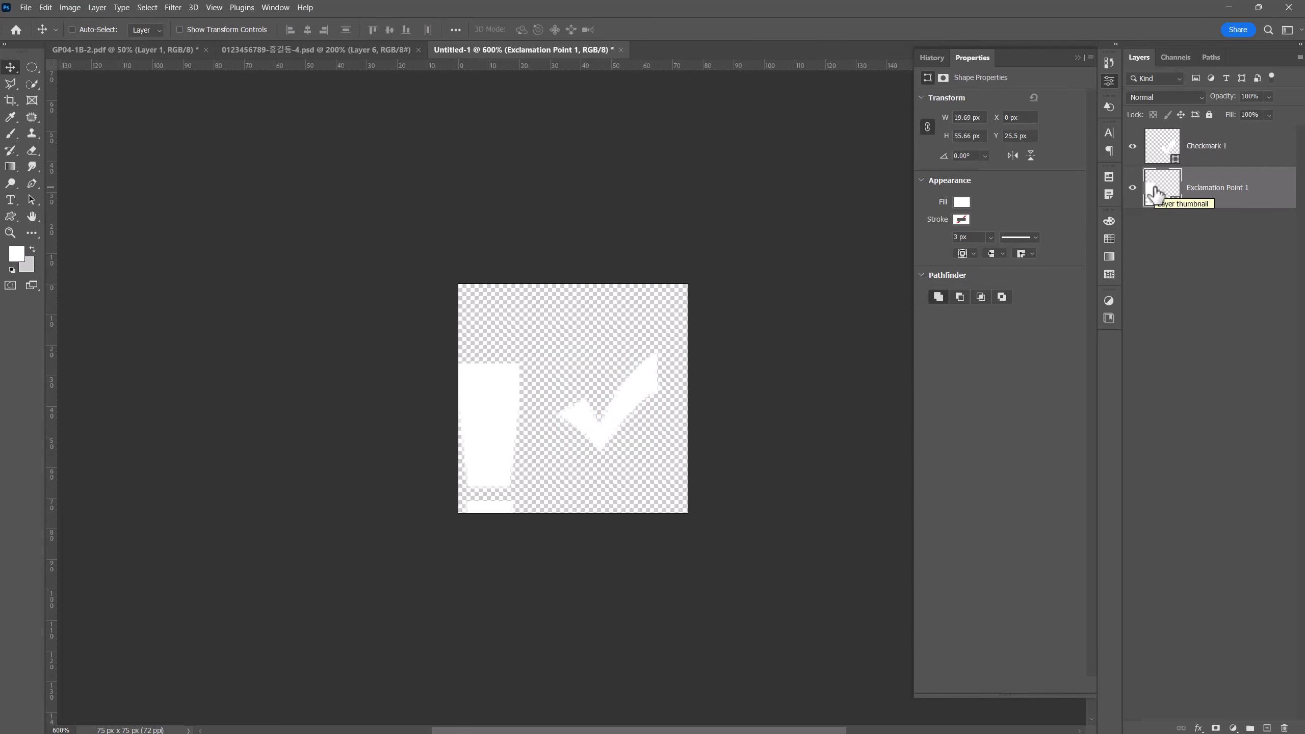
double_click(1156, 193)
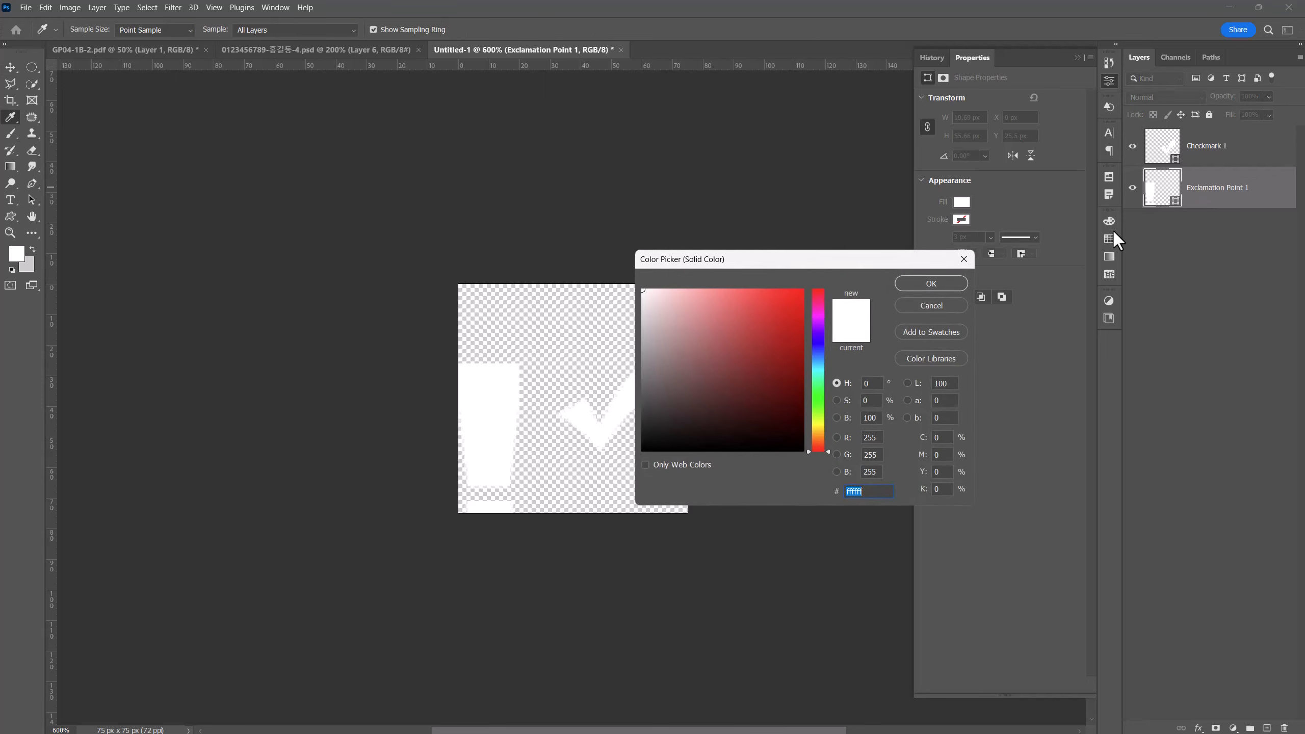
type("999")
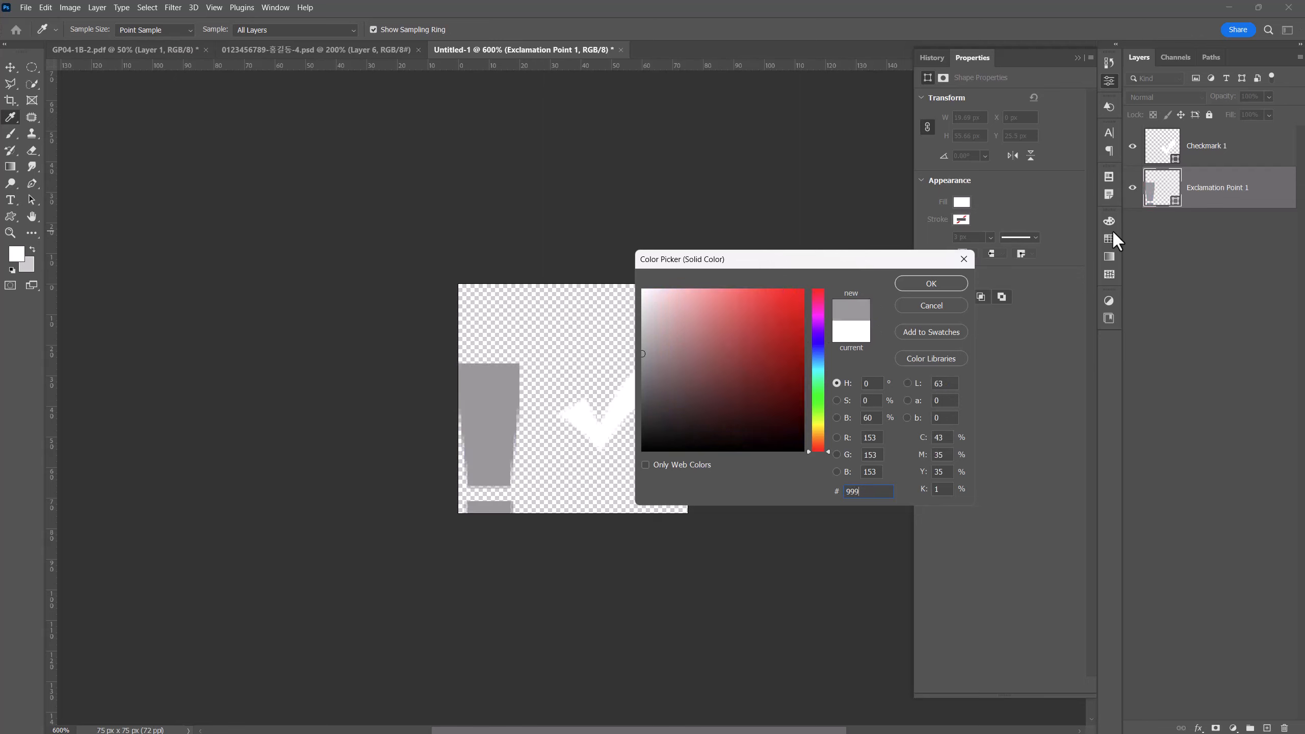
type("966")
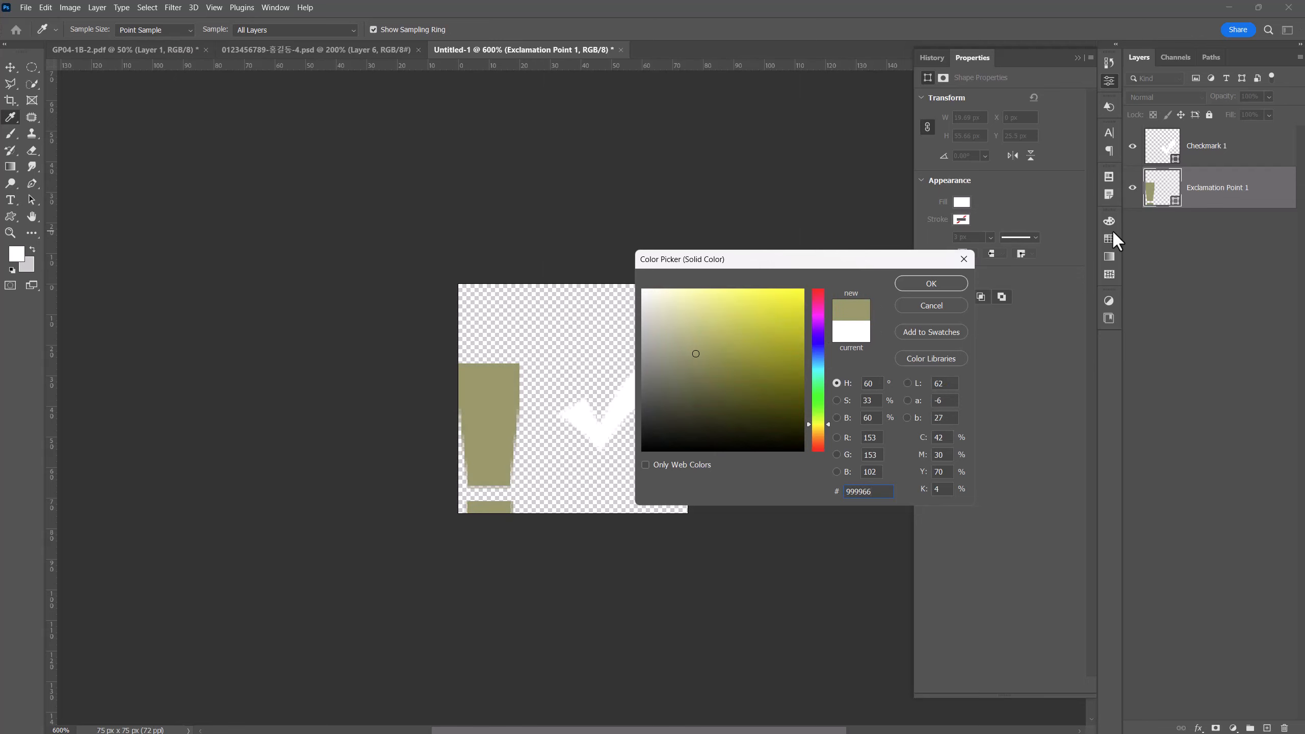
key("Return")
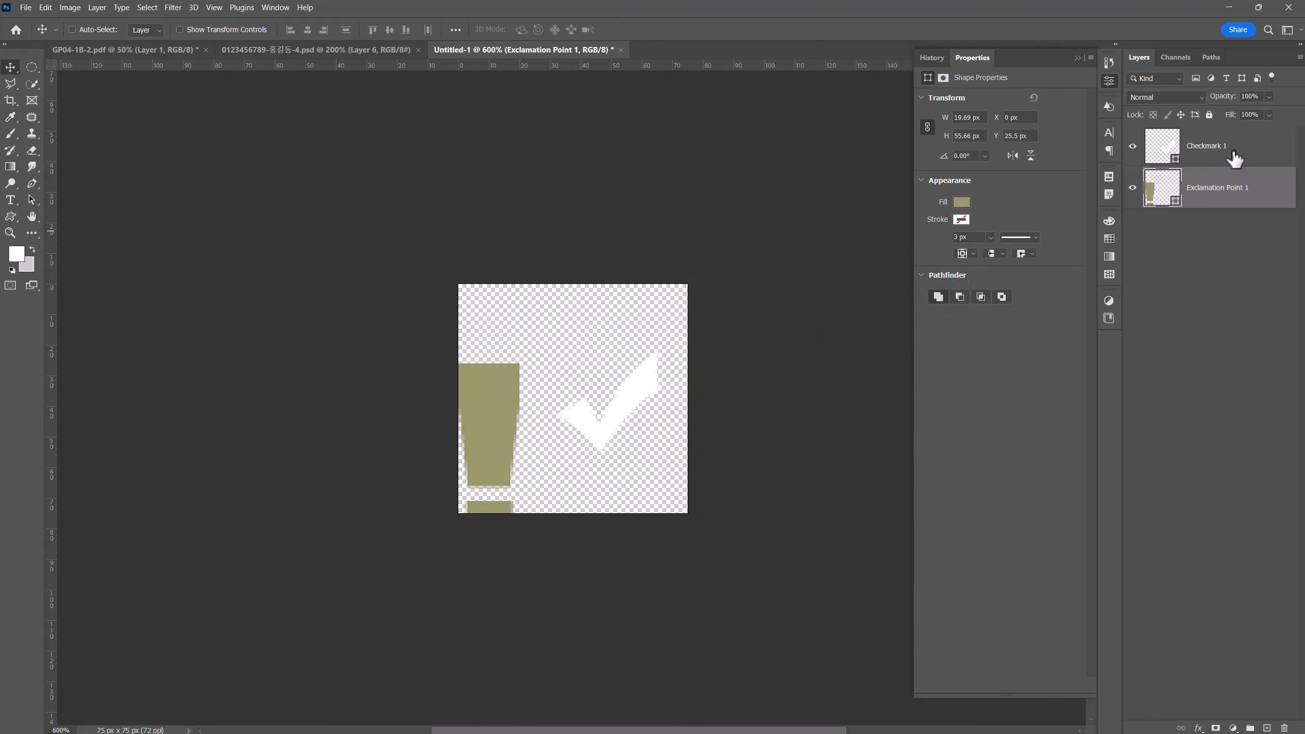
Step: Set the Checkmark shape's fill color to #ff9999
double_click(1162, 149)
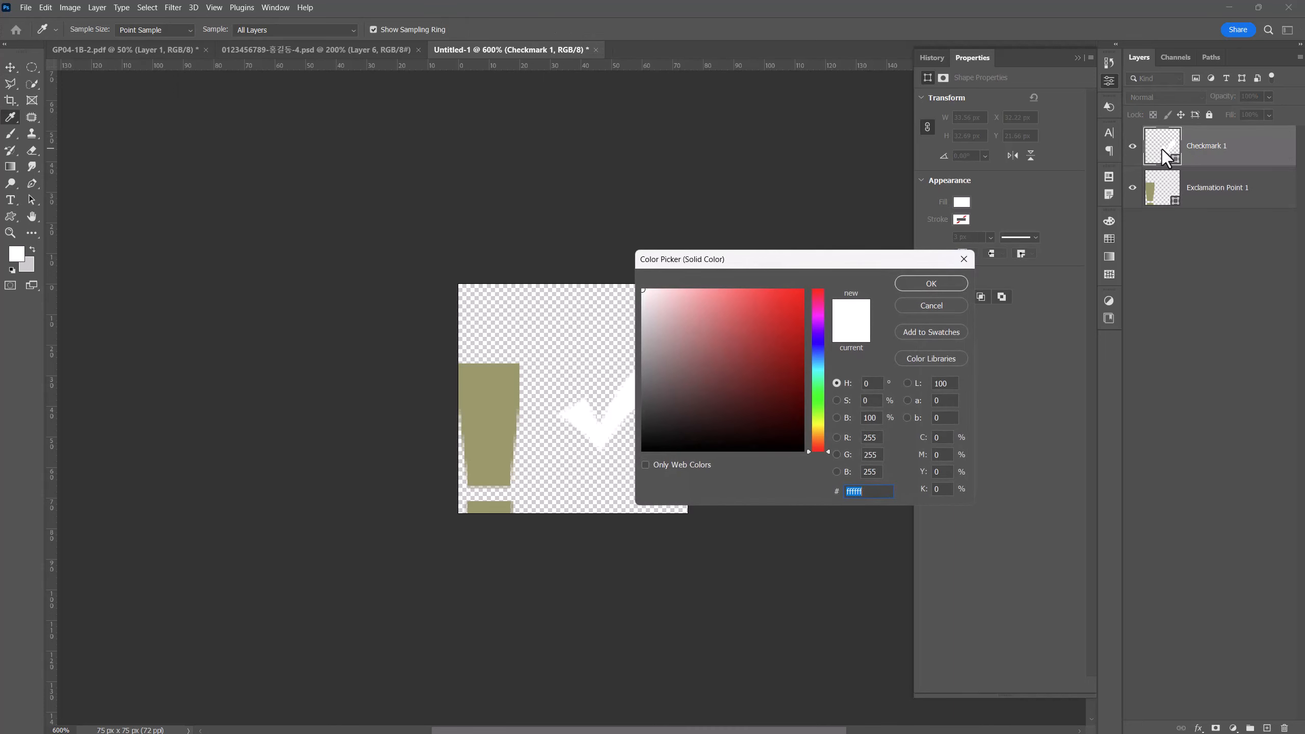
type("9")
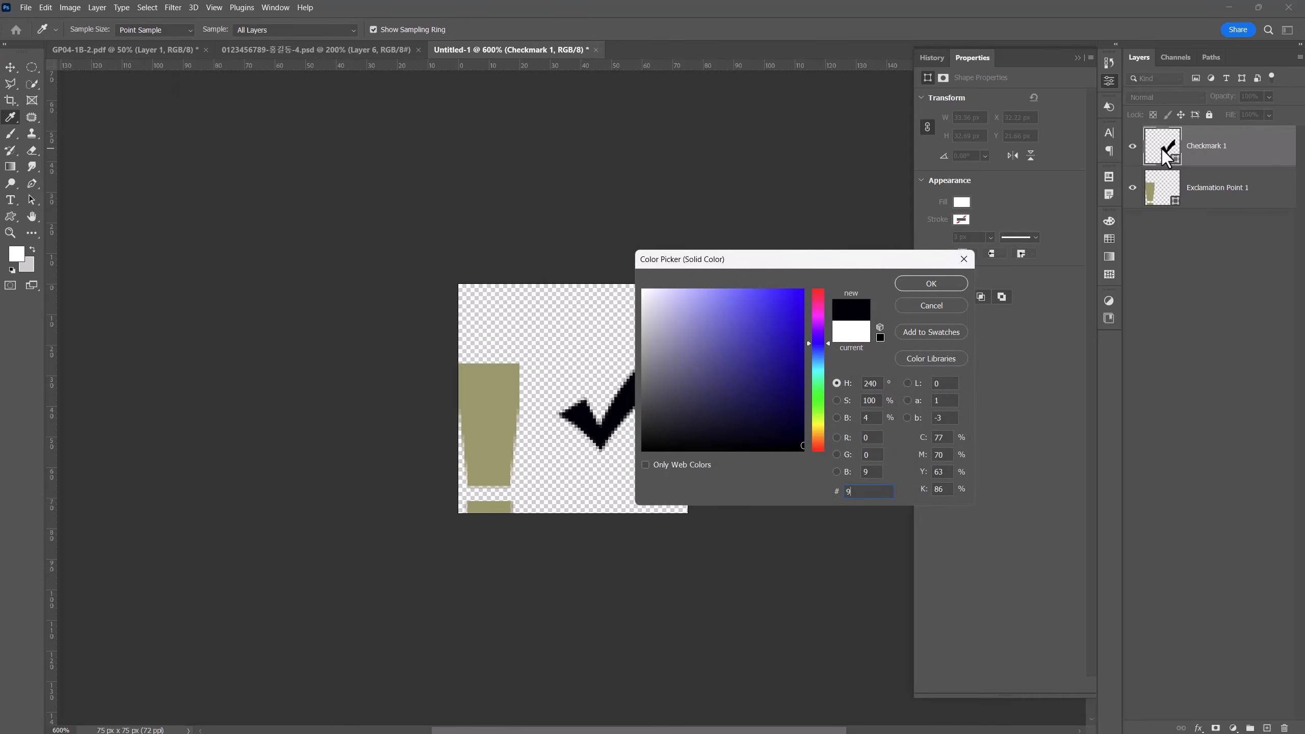
key("BackSpace")
type("ff")
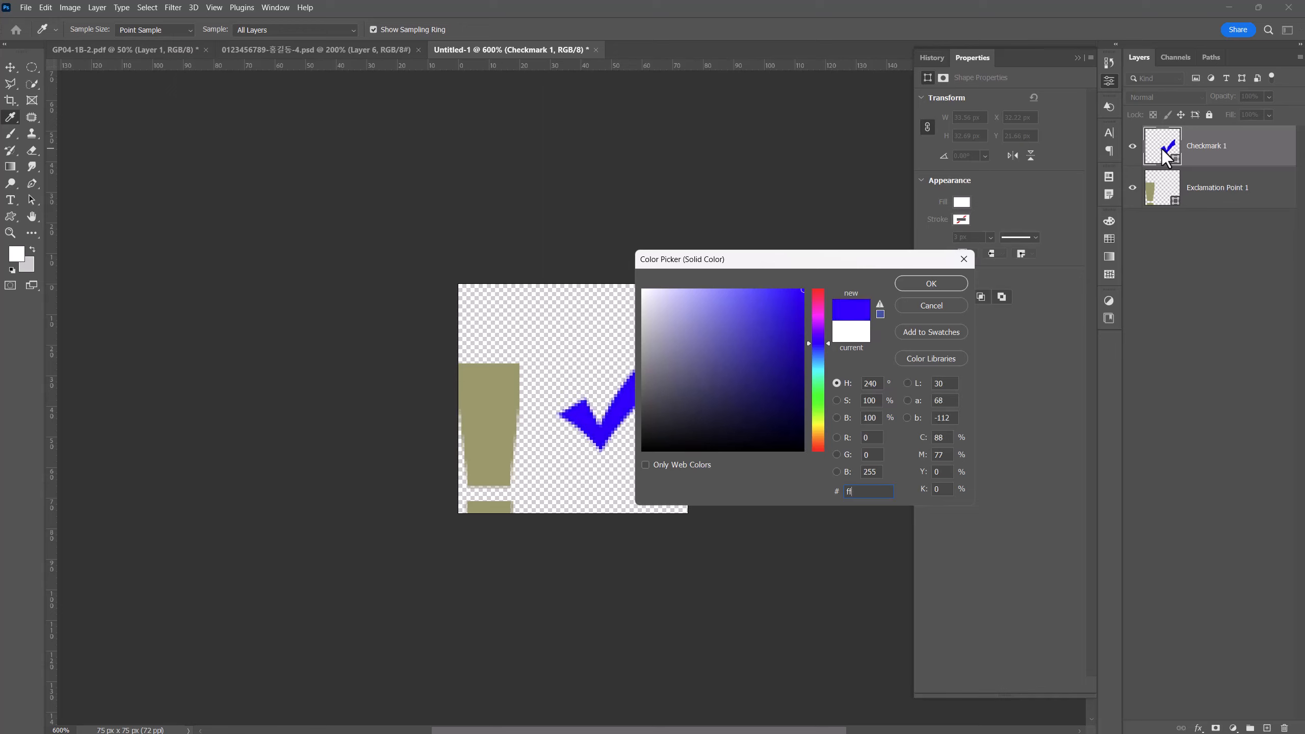
type("9999")
key("Return")
Step: Move the check mark toward the canvas's upper-right and enlarge it to about 49 × 48 px
key("v")
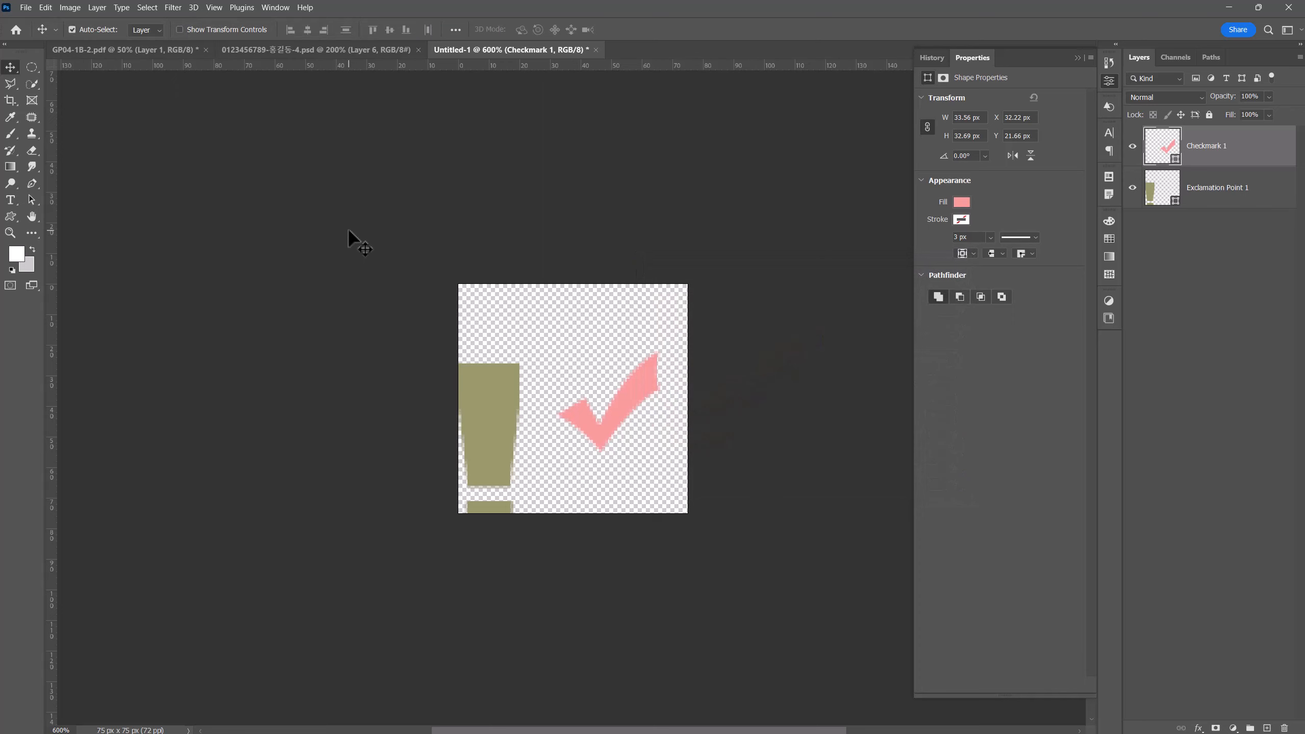
key("ctrl+t")
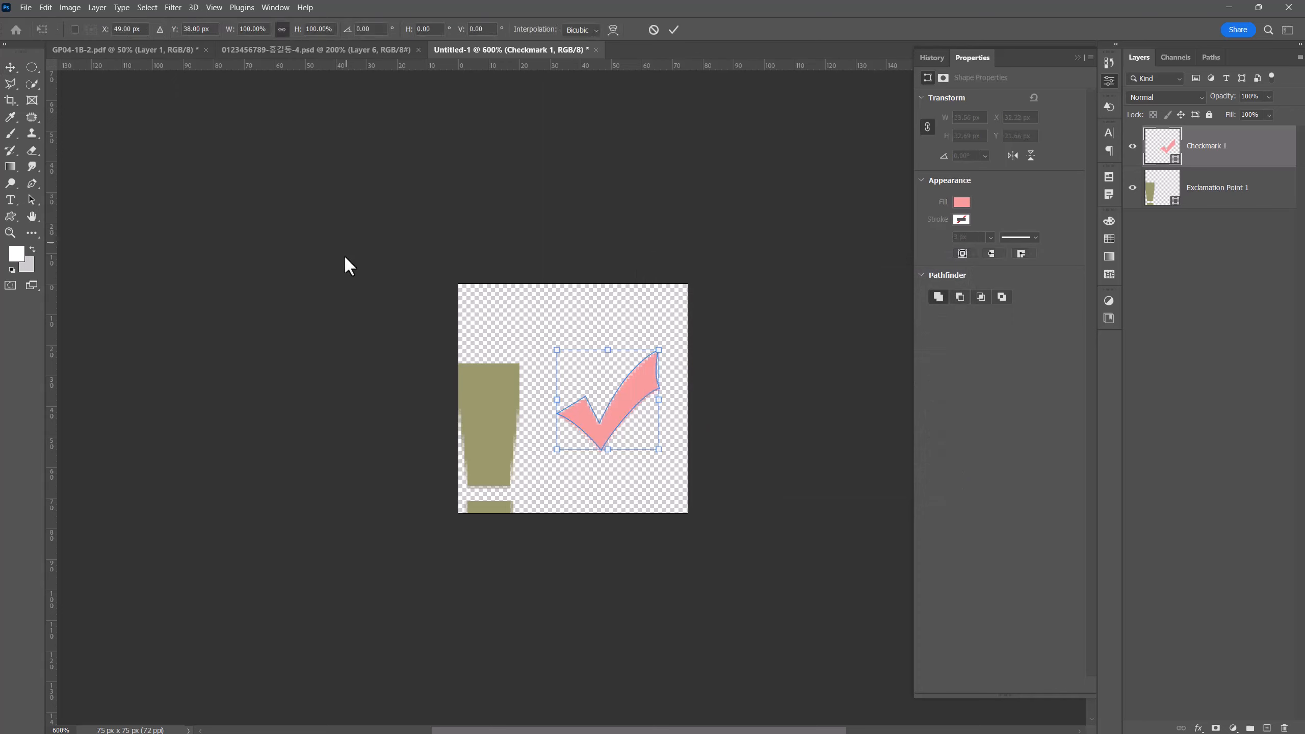
left_click_drag(641, 373, 657, 321)
left_click_drag(575, 396, 532, 440)
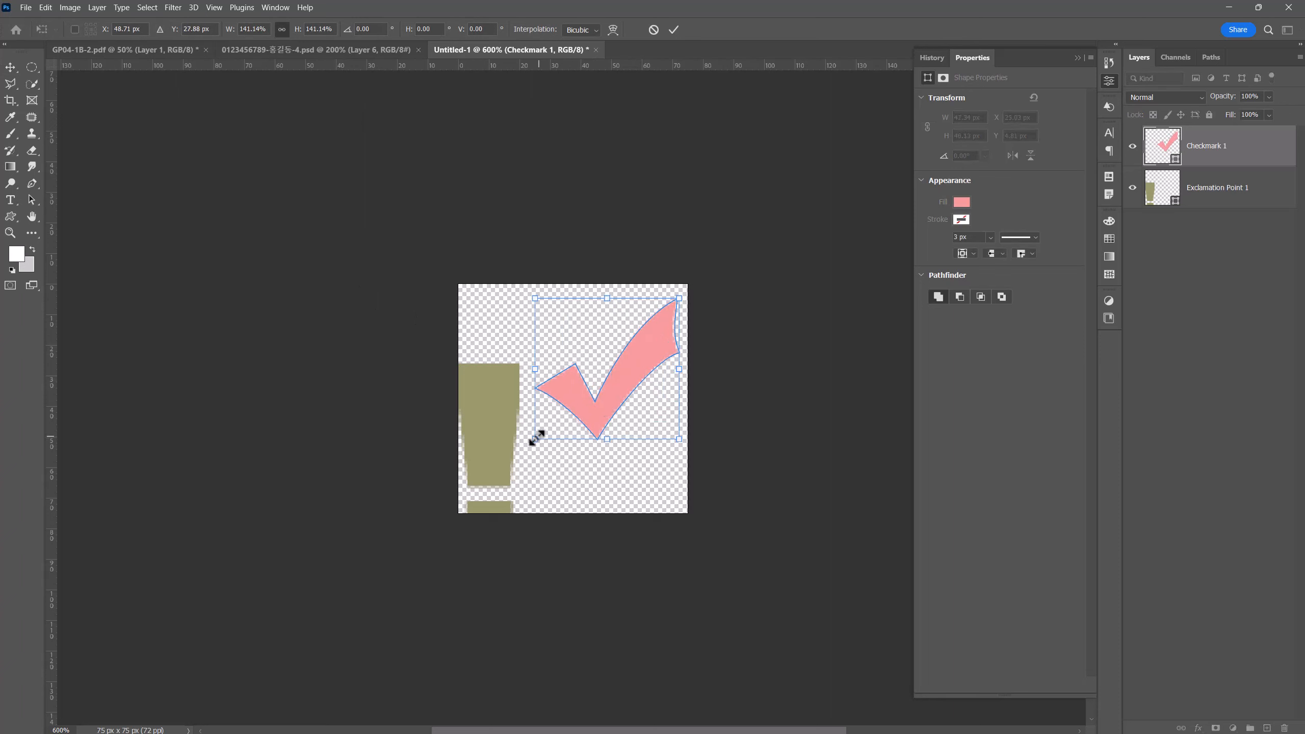
key("Return")
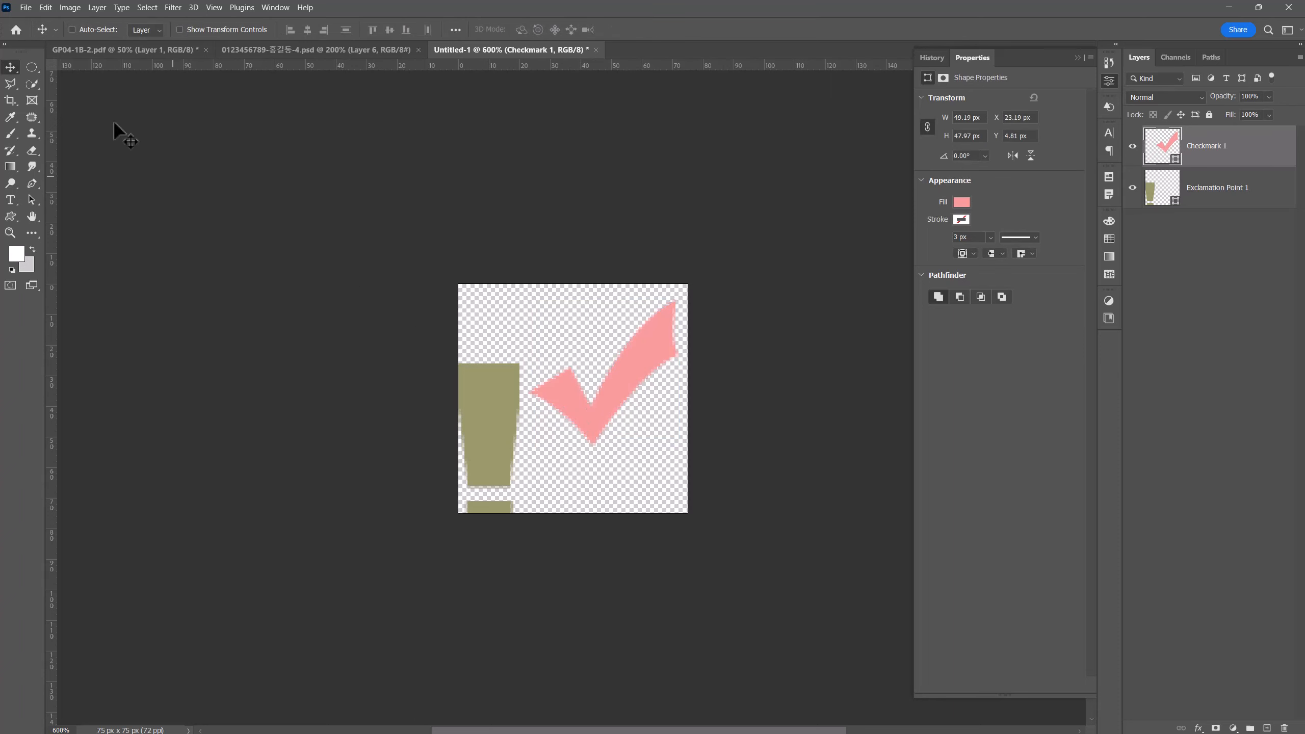
Step: Define the artwork as a pattern named "체크 표시, 느낌표 모양"
left_click(45, 9)
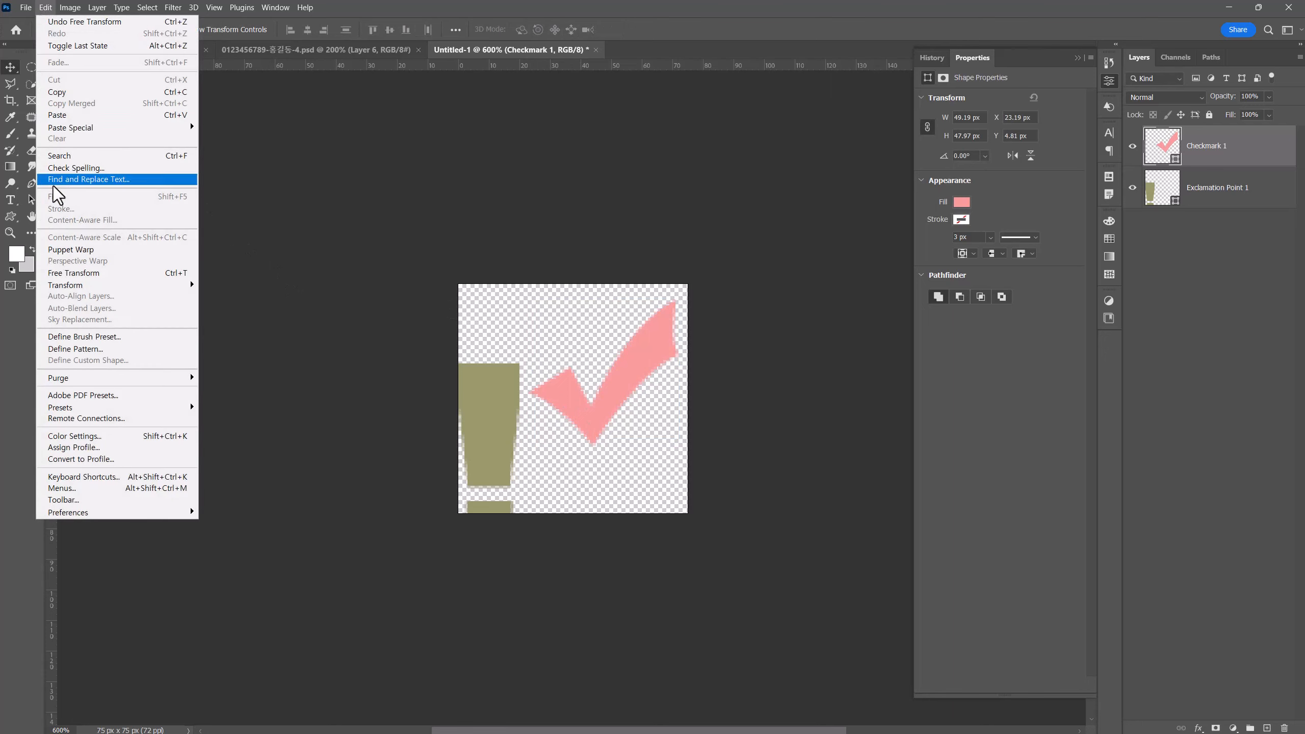
left_click(86, 348)
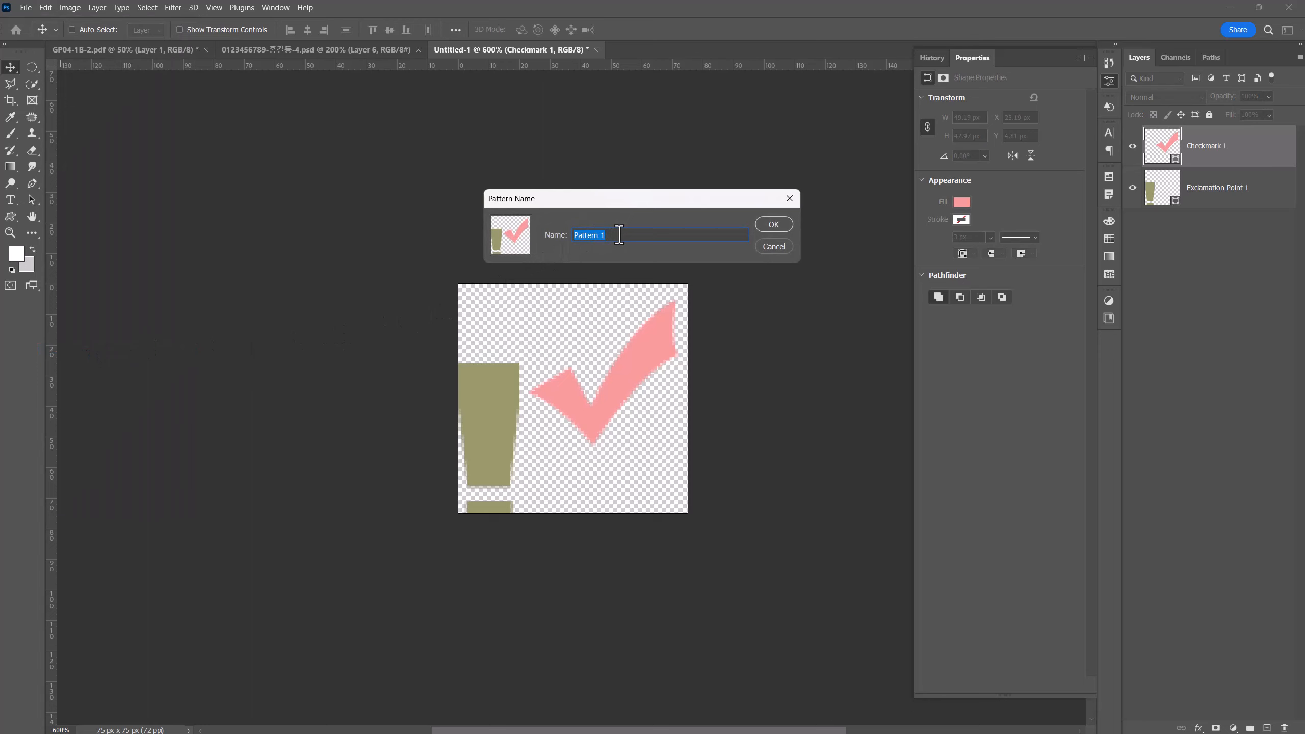
type("체크 표시, 느낌표 모양")
left_click(782, 225)
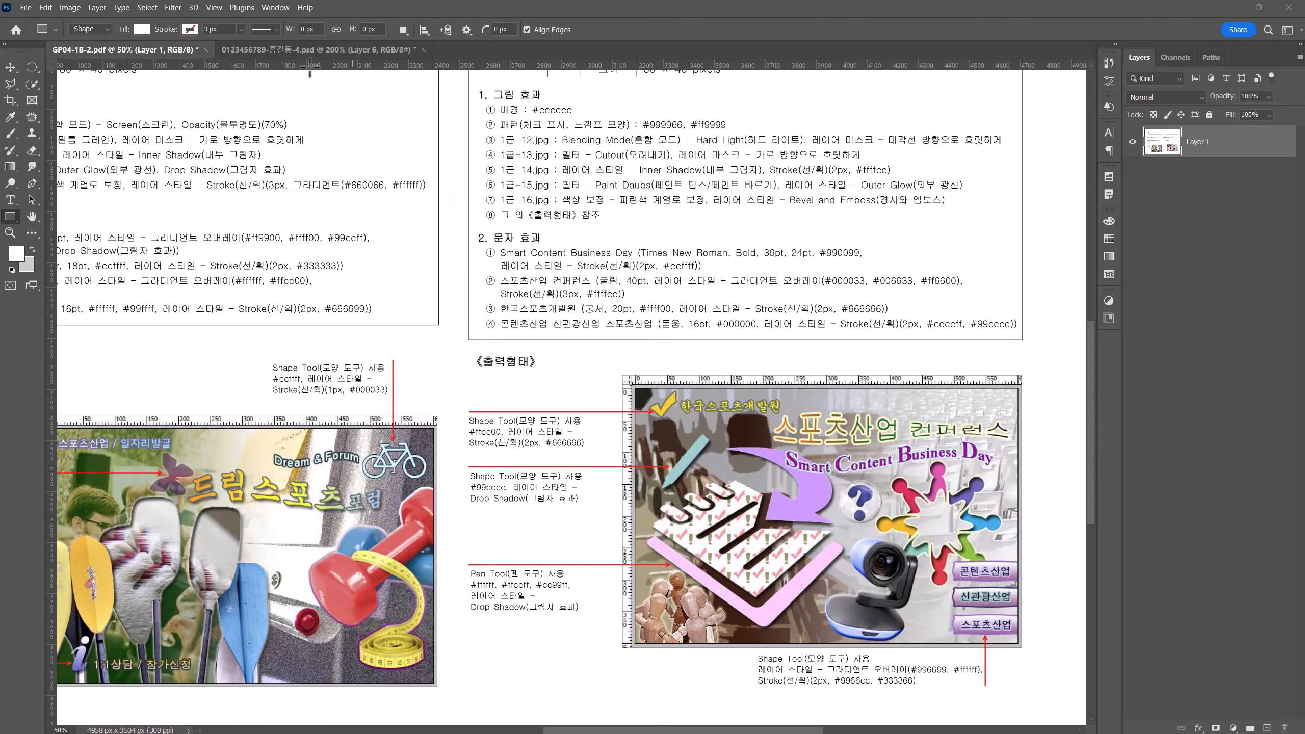
Step: In the question 4 PSD, set the Rectangle tool to Subtract Front Shape and draw a white rectangle about 158 × 201 px, left of center
left_click(298, 49)
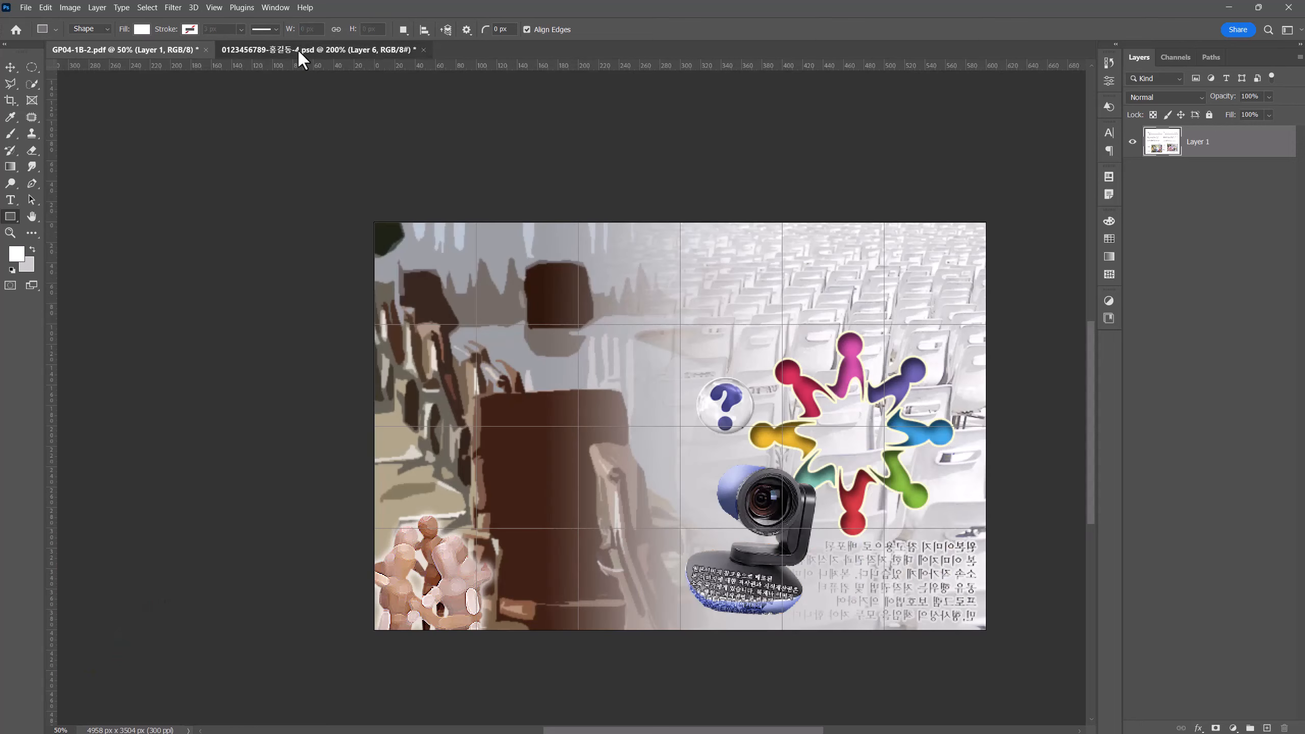
right_click(11, 213)
left_click(35, 216)
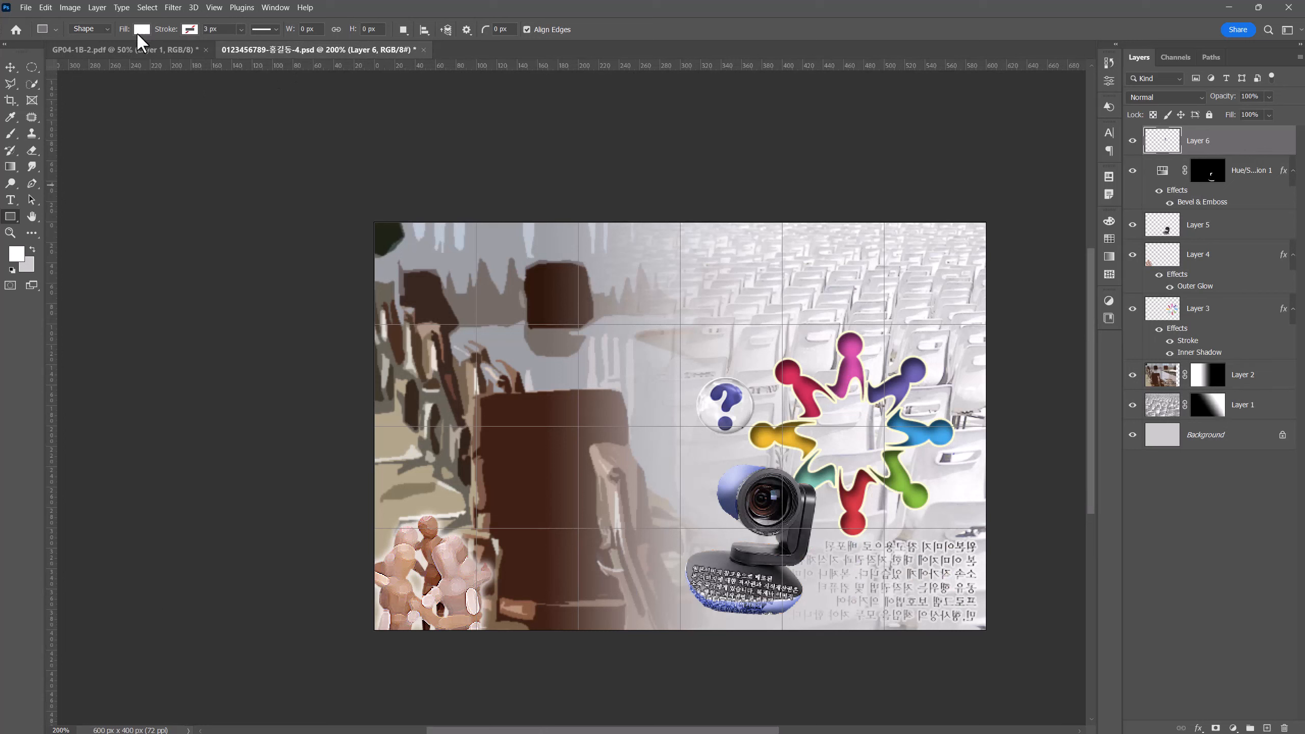
left_click(402, 31)
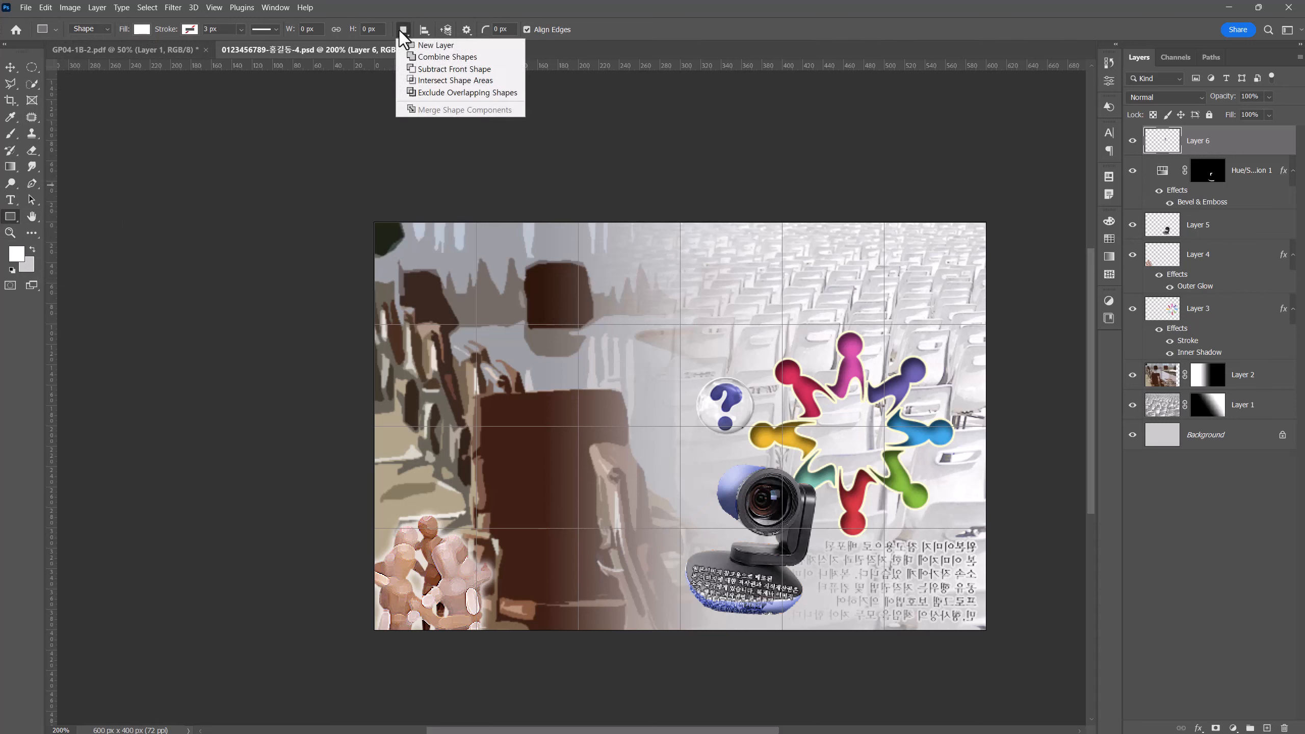
left_click(434, 71)
left_click_drag(481, 352, 641, 557)
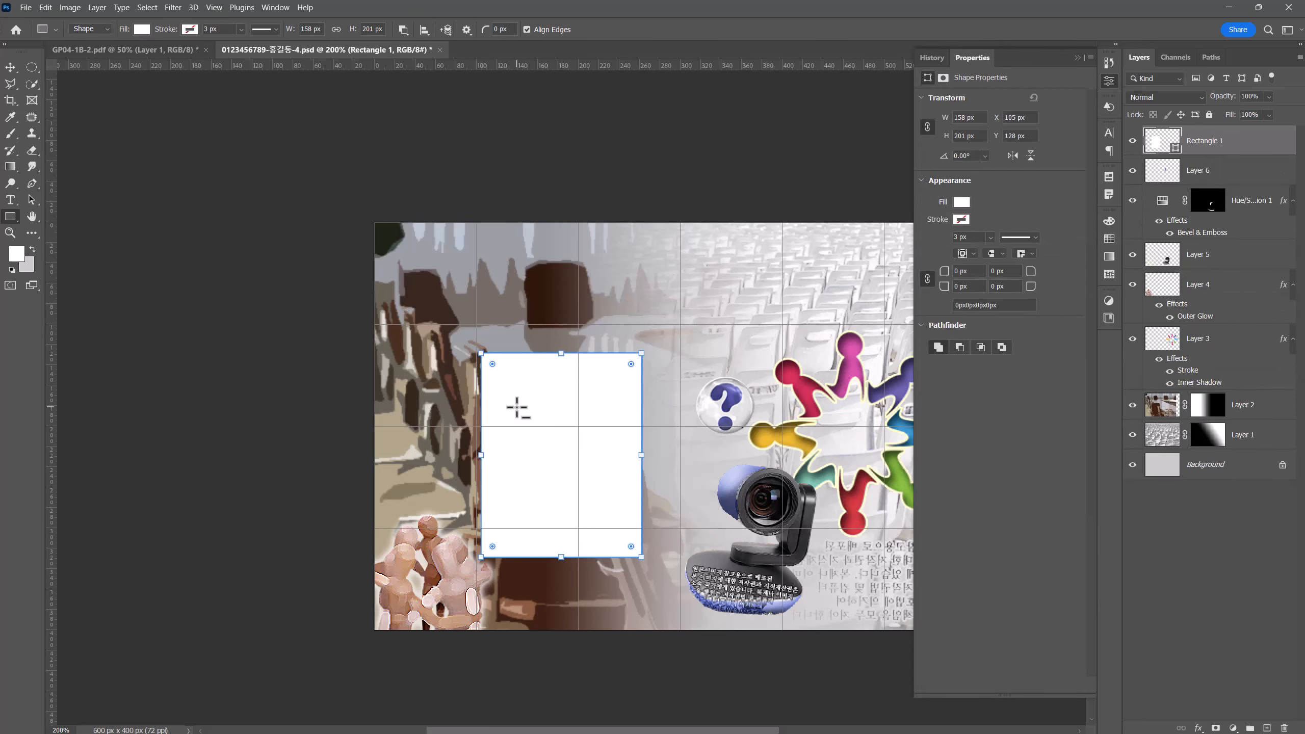
Step: Subtract a bar about 96 × 11 px with 5.5 px corners from the rectangle's upper part and copy it twice below
left_click_drag(515, 405, 611, 414)
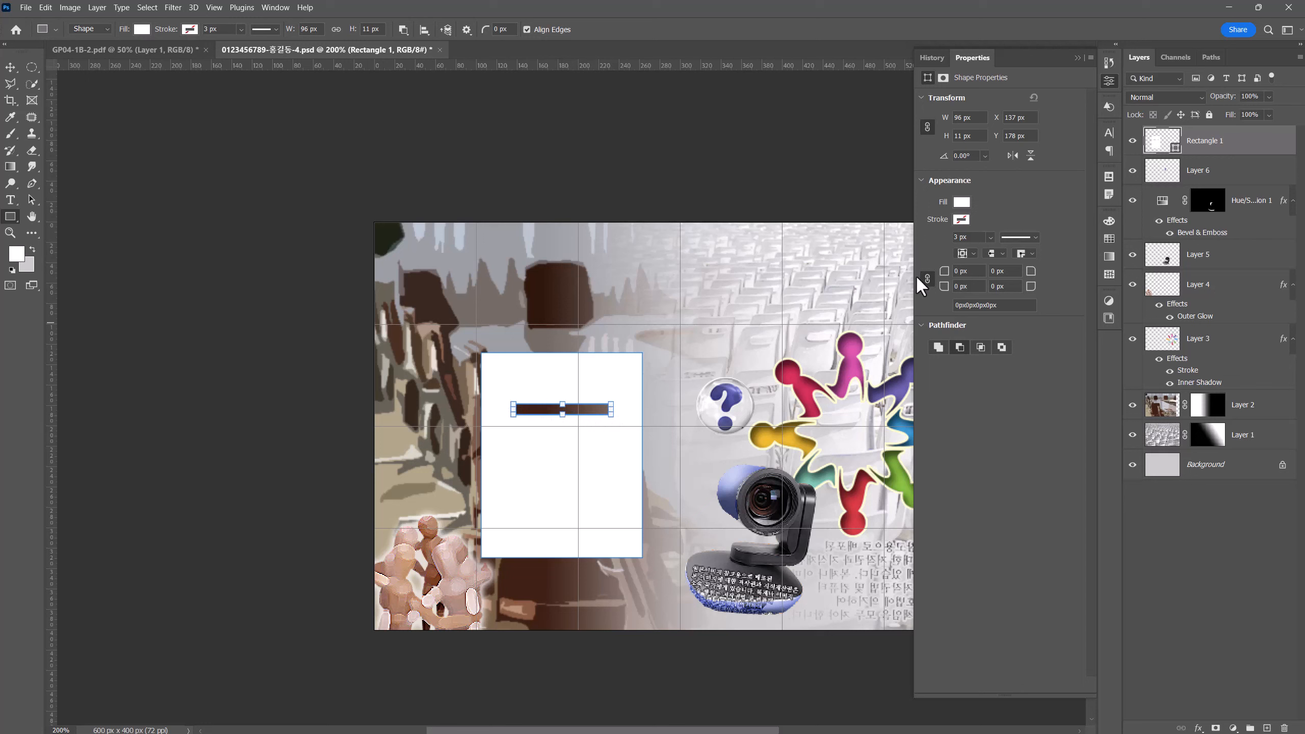
left_click_drag(945, 278, 961, 278)
left_click(27, 196)
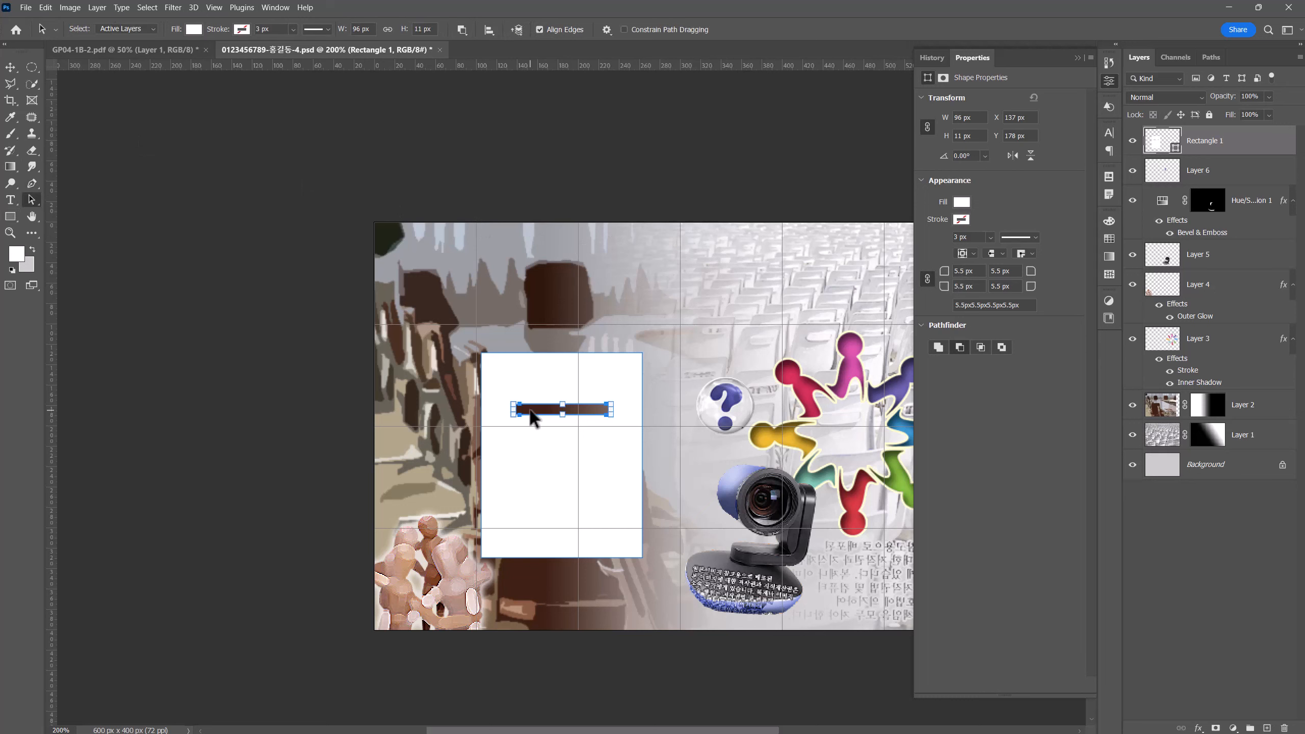
left_click_drag(532, 416, 529, 528)
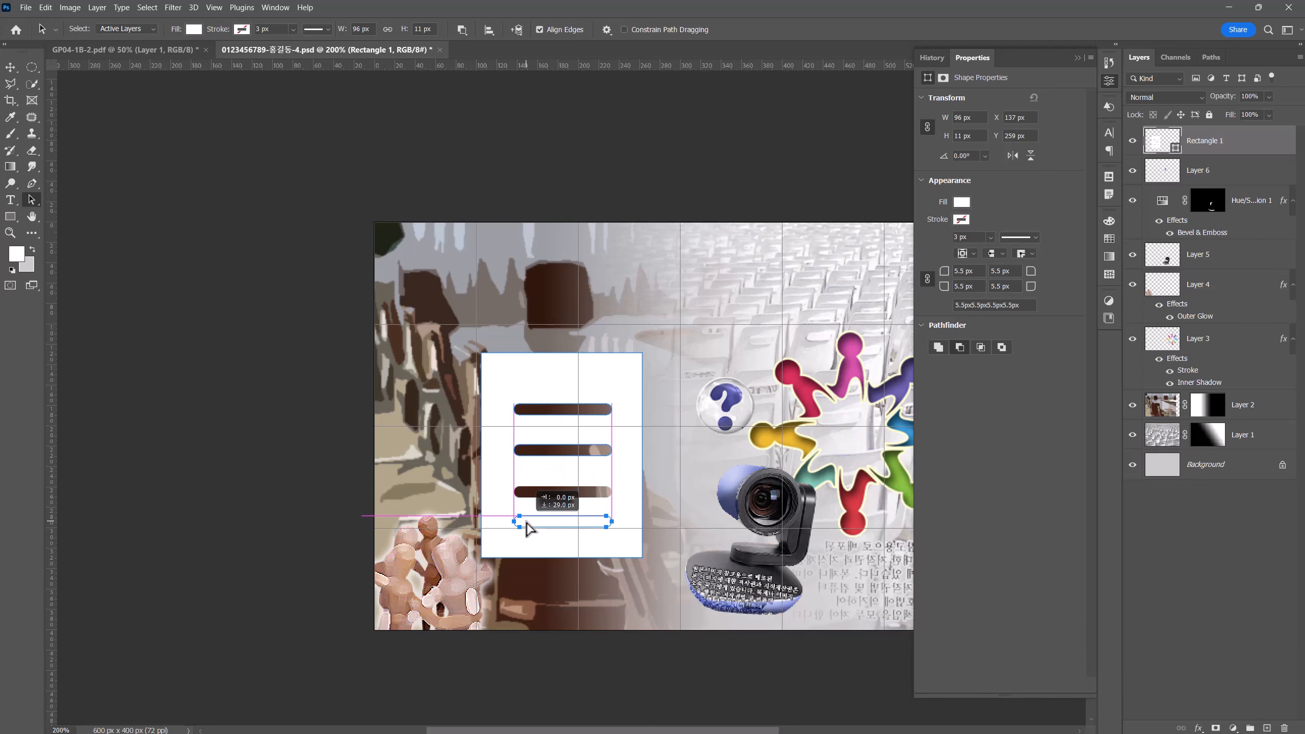
Step: Move the upper and middle subtracted bars lower in the white rectangle and distribute the vertical spacing of all three evenly
left_click_drag(549, 457, 548, 489)
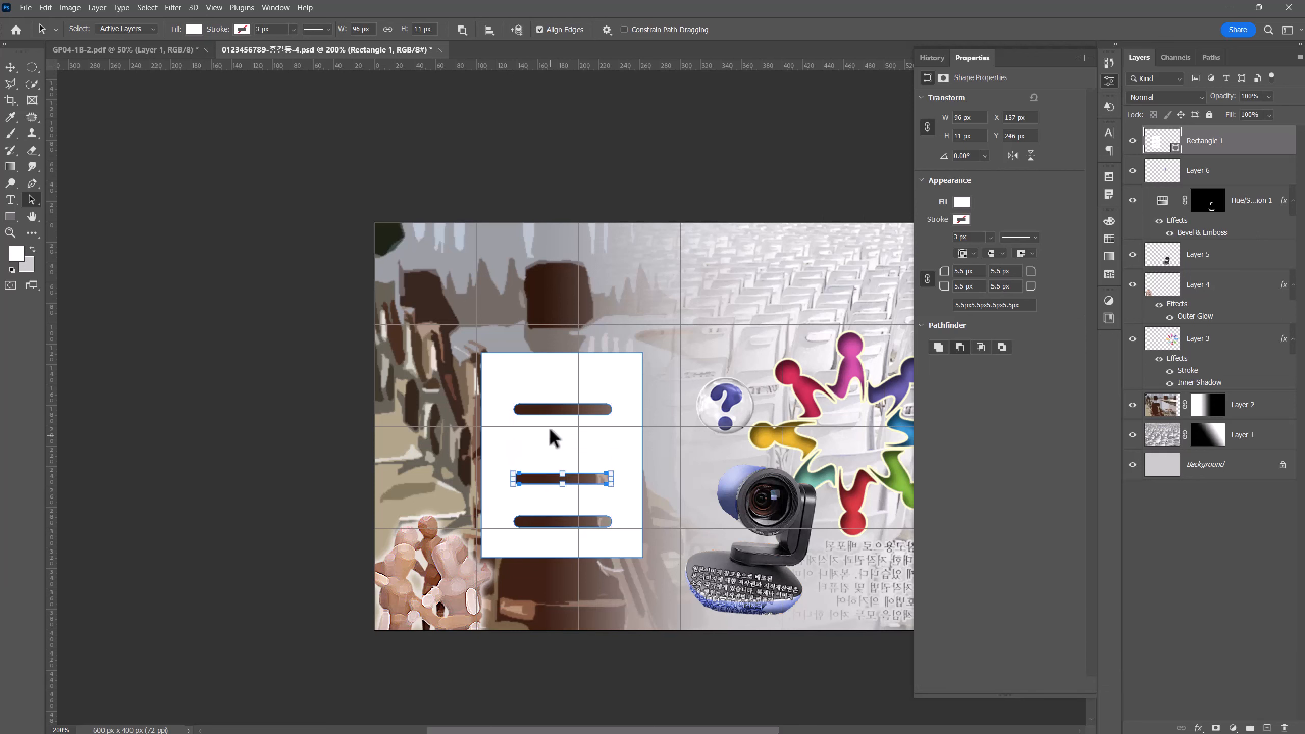
left_click_drag(546, 411, 546, 432)
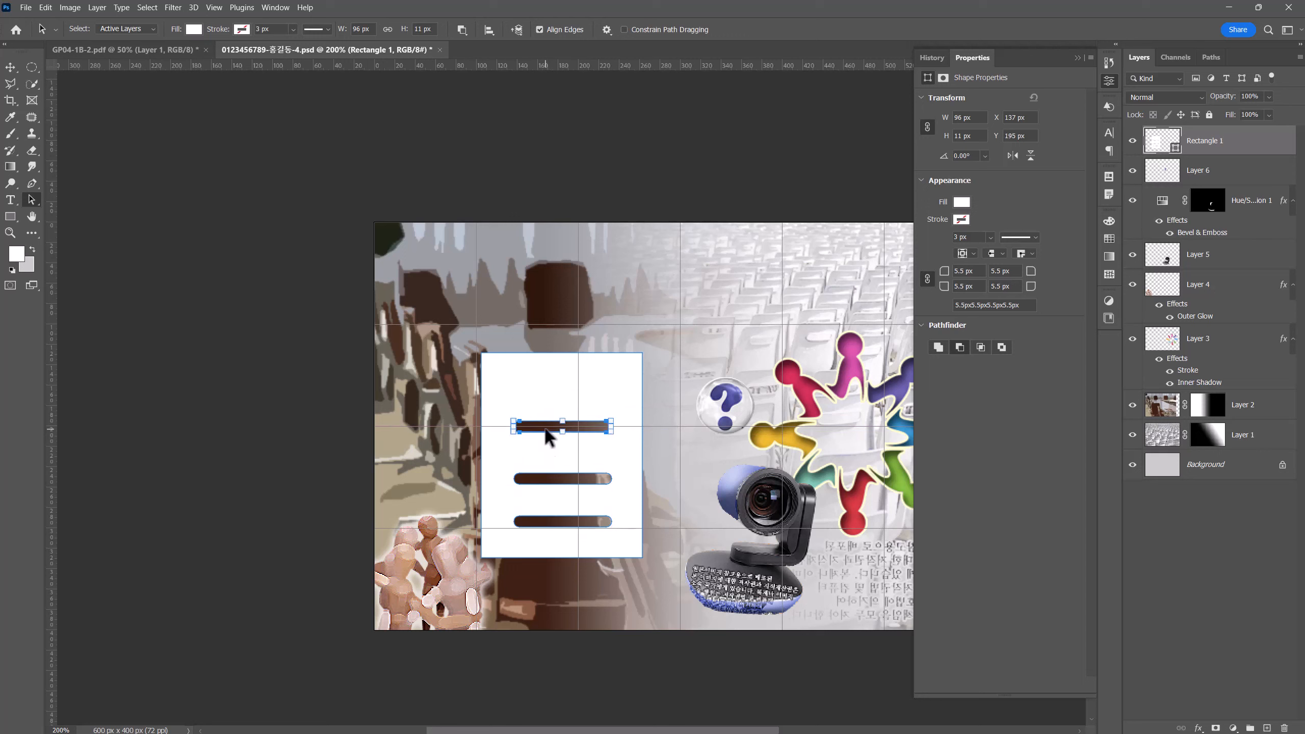
left_click(547, 482, "shift")
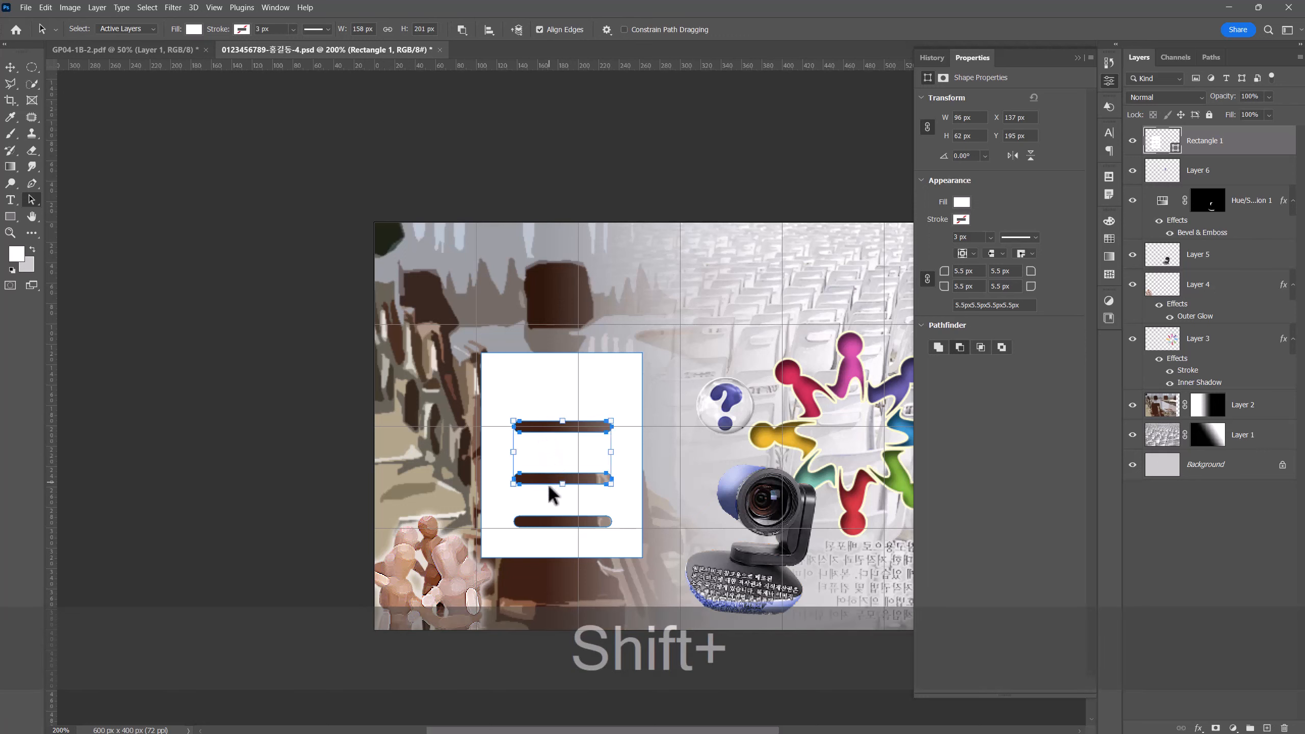
left_click(552, 522, "shift")
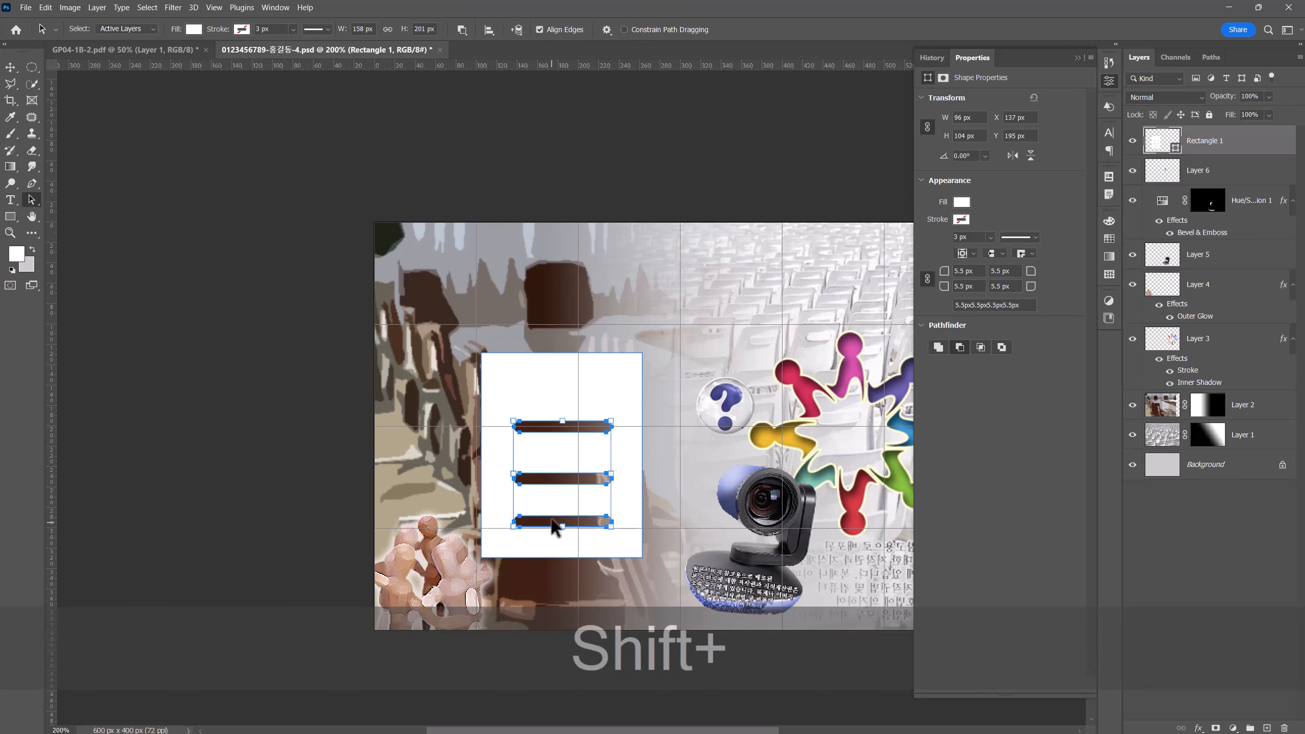
left_click(488, 29)
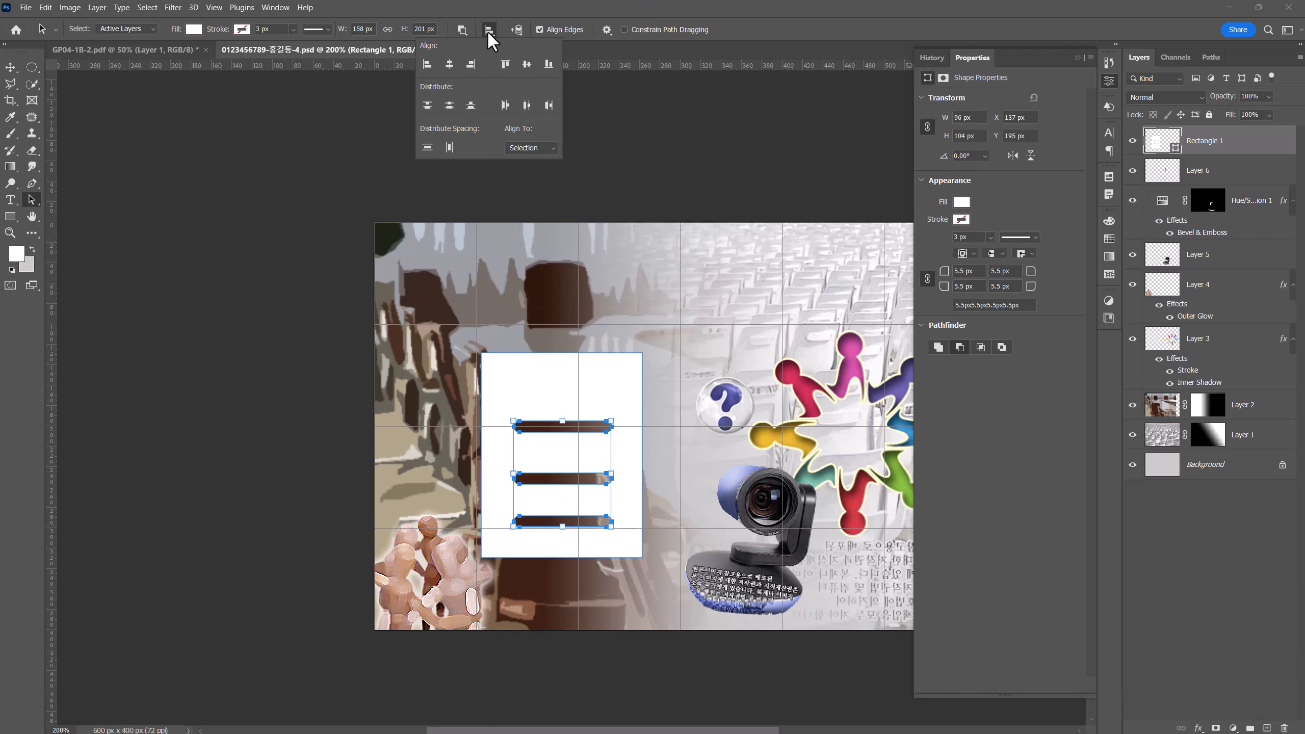
left_click(428, 147)
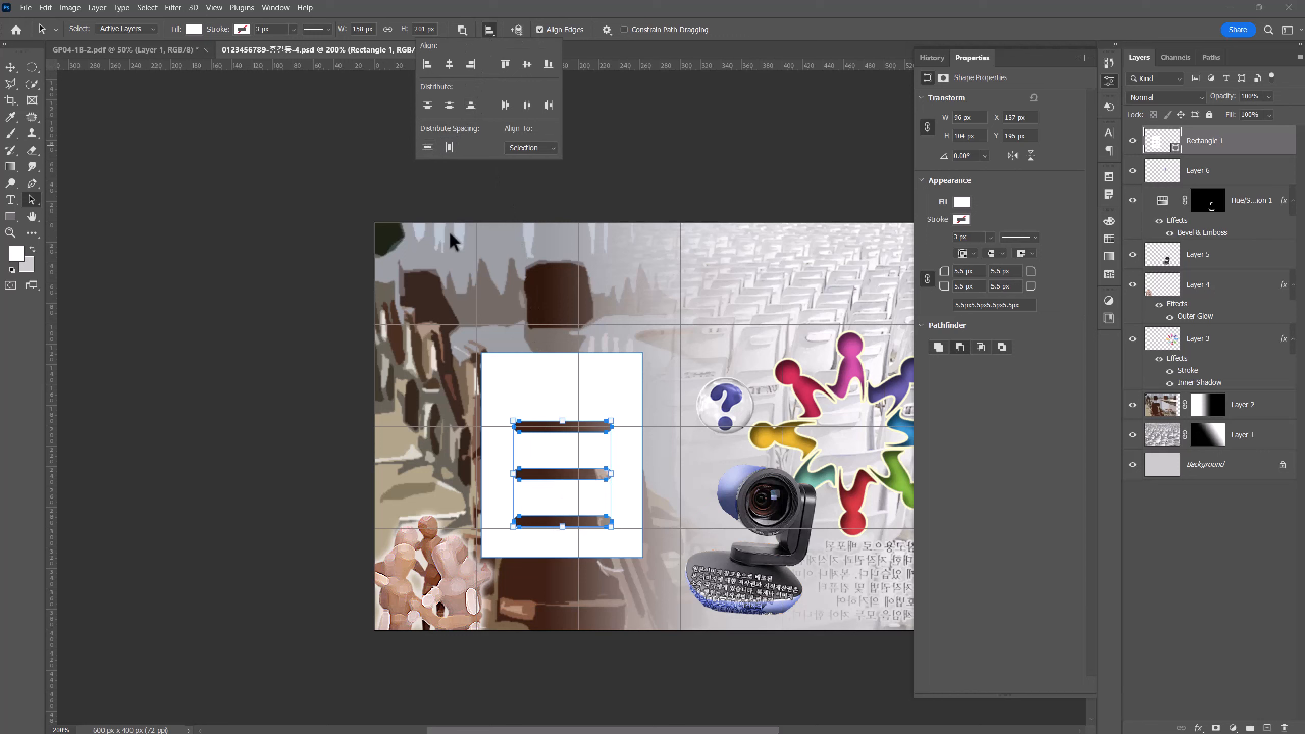
Step: Align the white rectangle and its three bars on their horizontal centers
left_click_drag(393, 314, 669, 577)
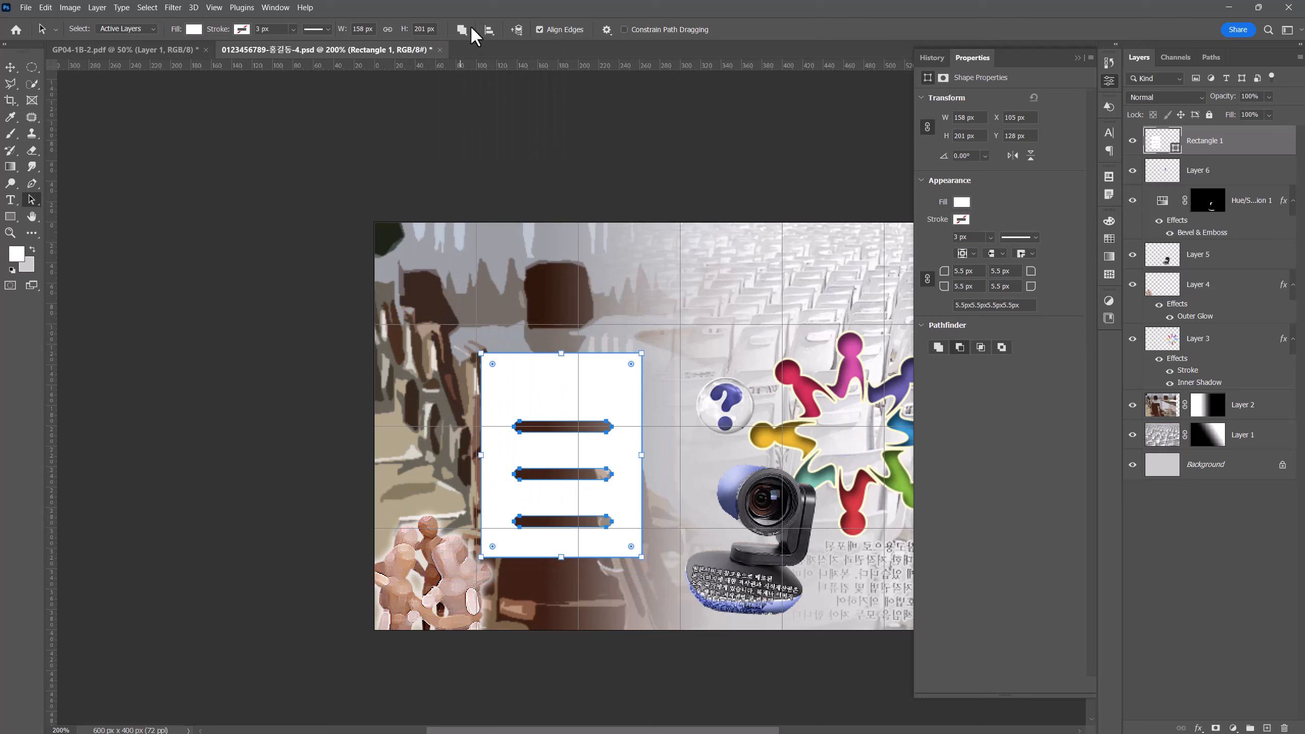
left_click(487, 30)
left_click(448, 64)
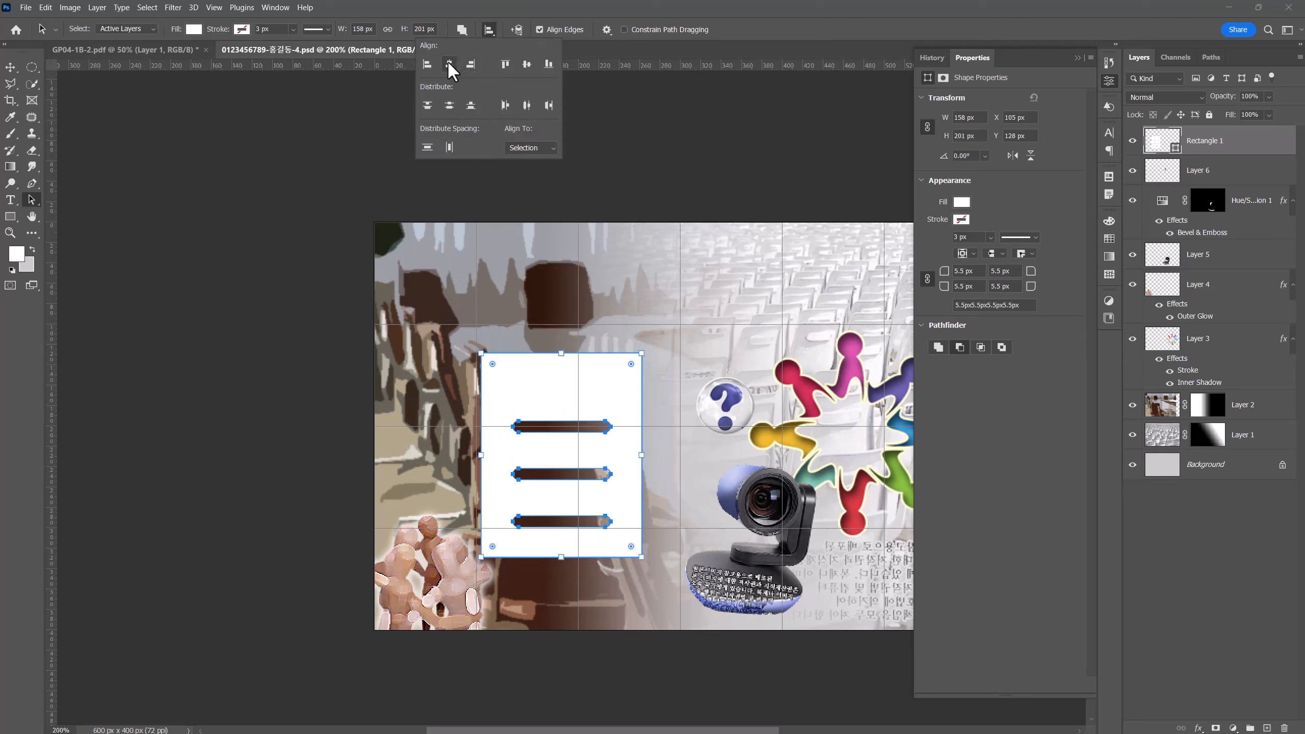
left_click(531, 285)
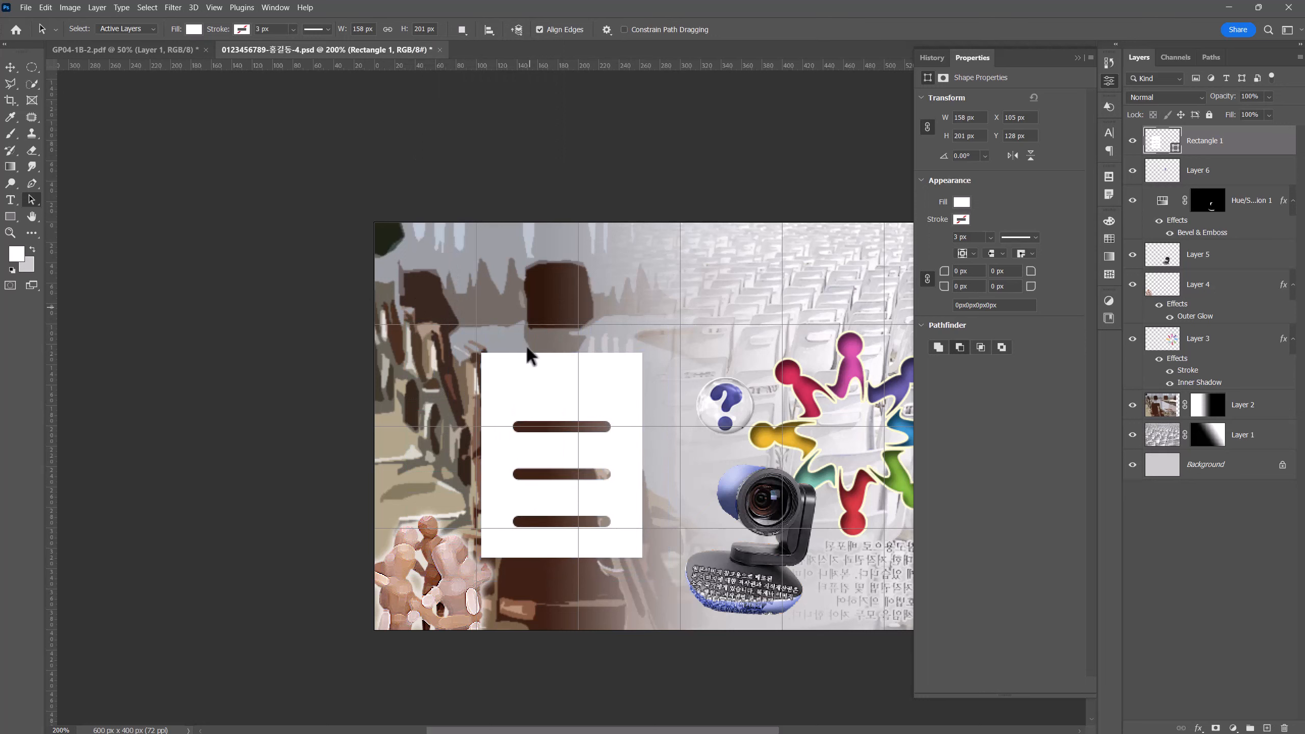
Step: Select the top bar's path and set its path operation and the Rectangle tool's to Subtract Front Shape
left_click(532, 431)
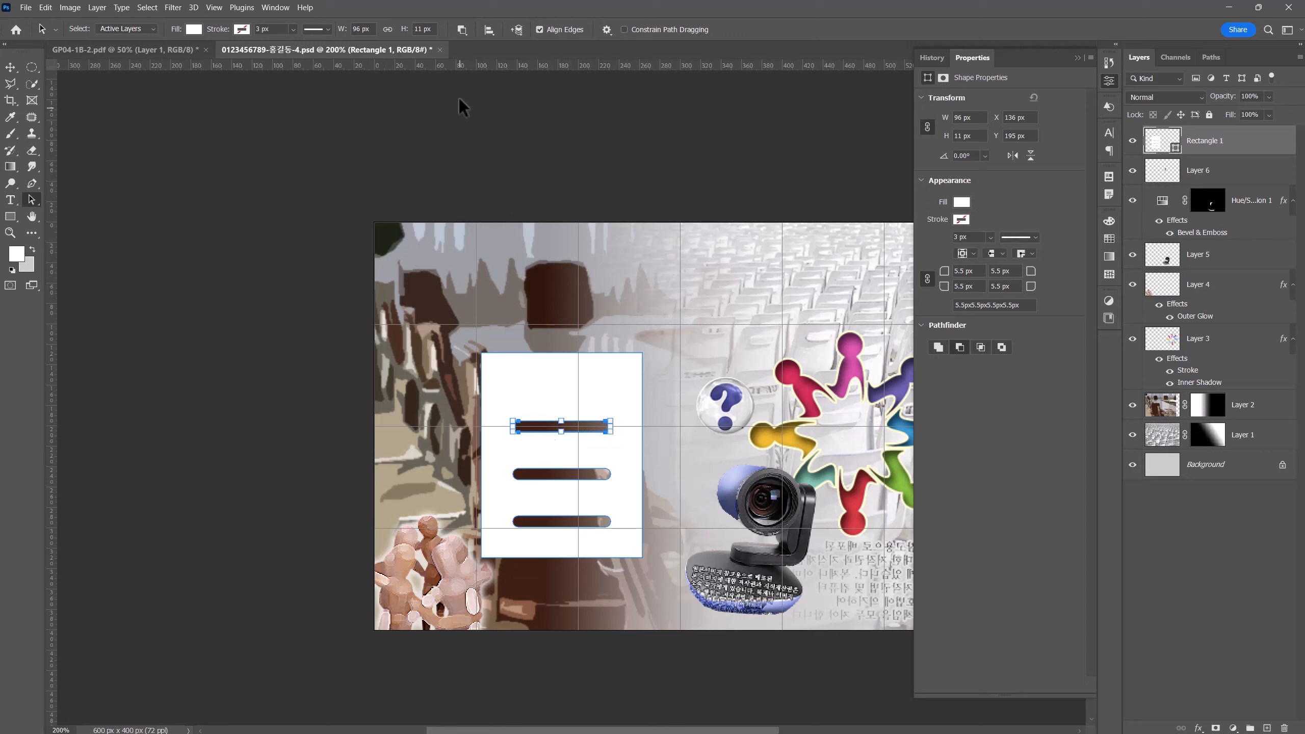
left_click(461, 30)
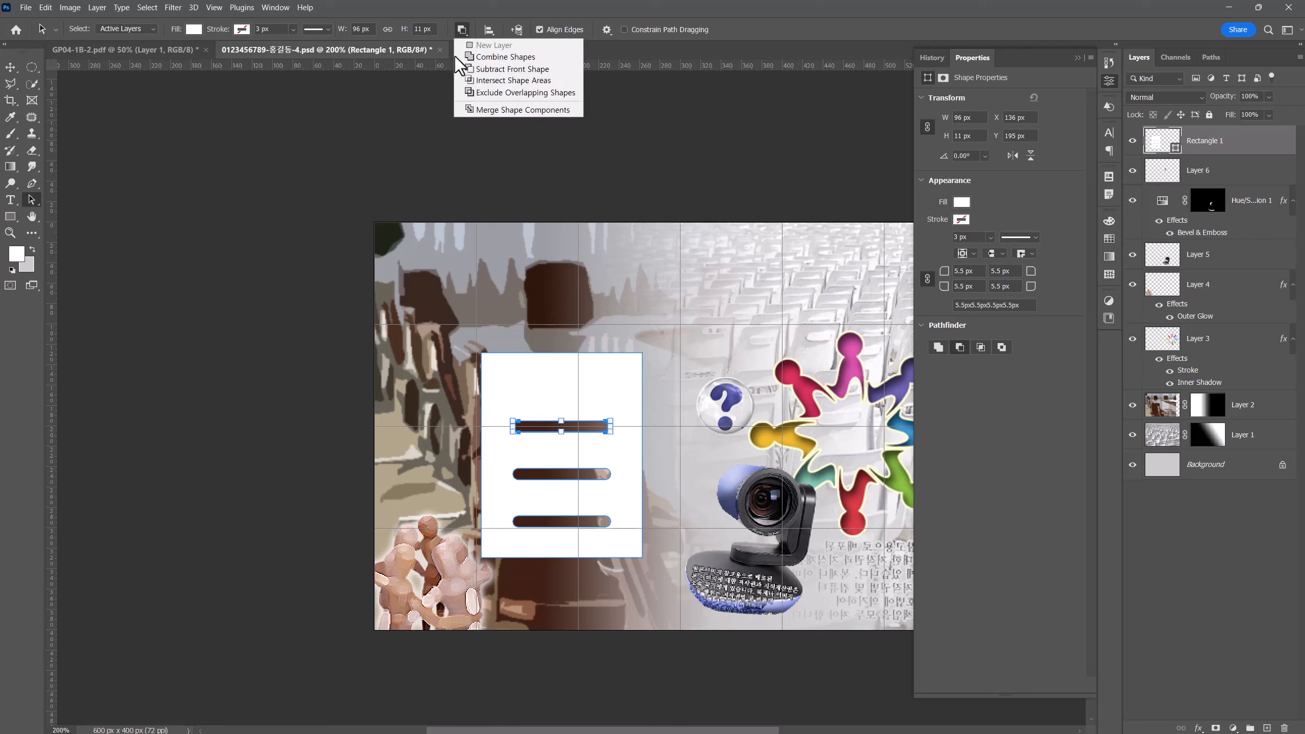
left_click(479, 69)
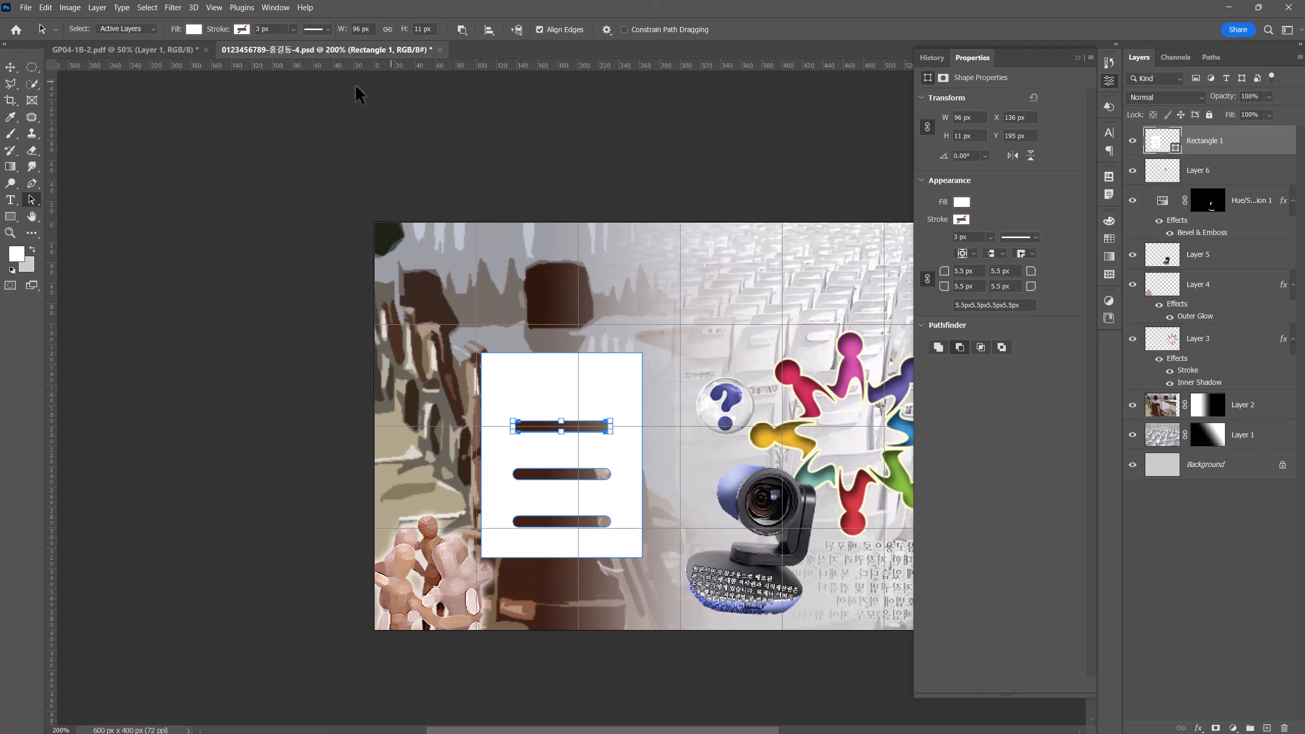
left_click(10, 219)
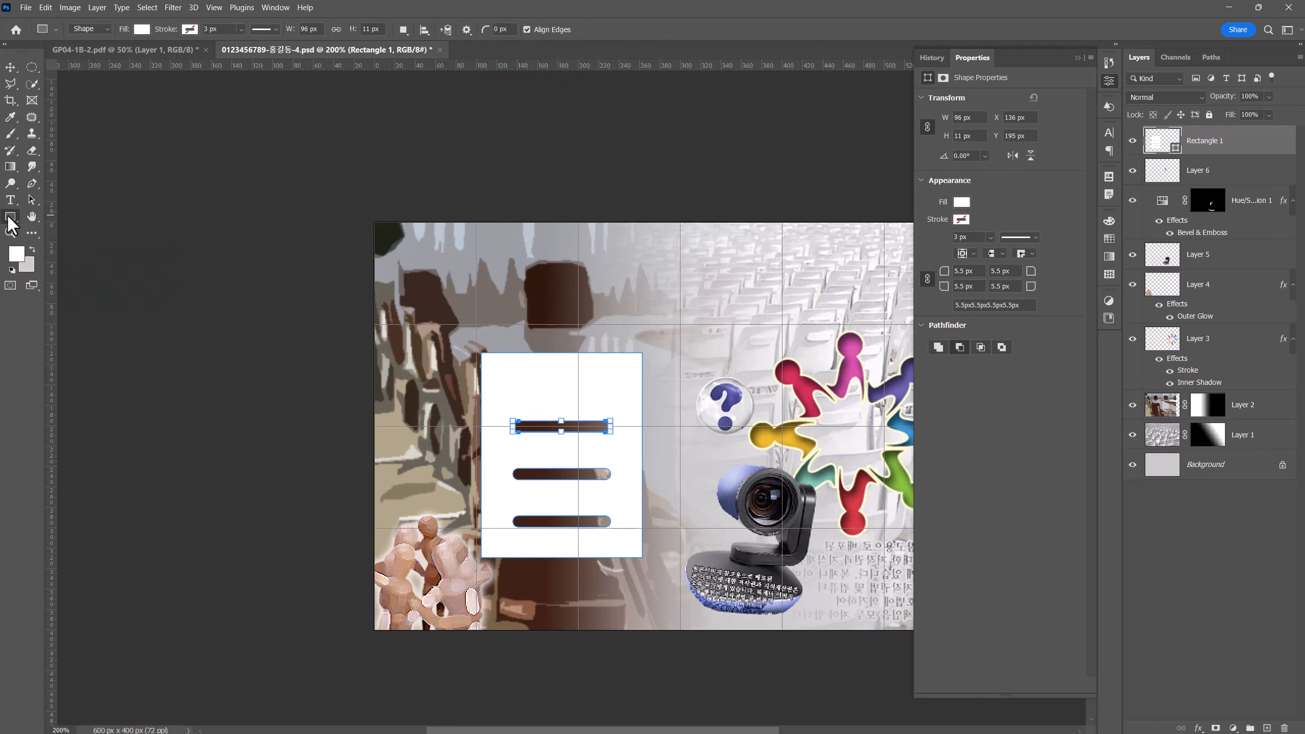
left_click(403, 29)
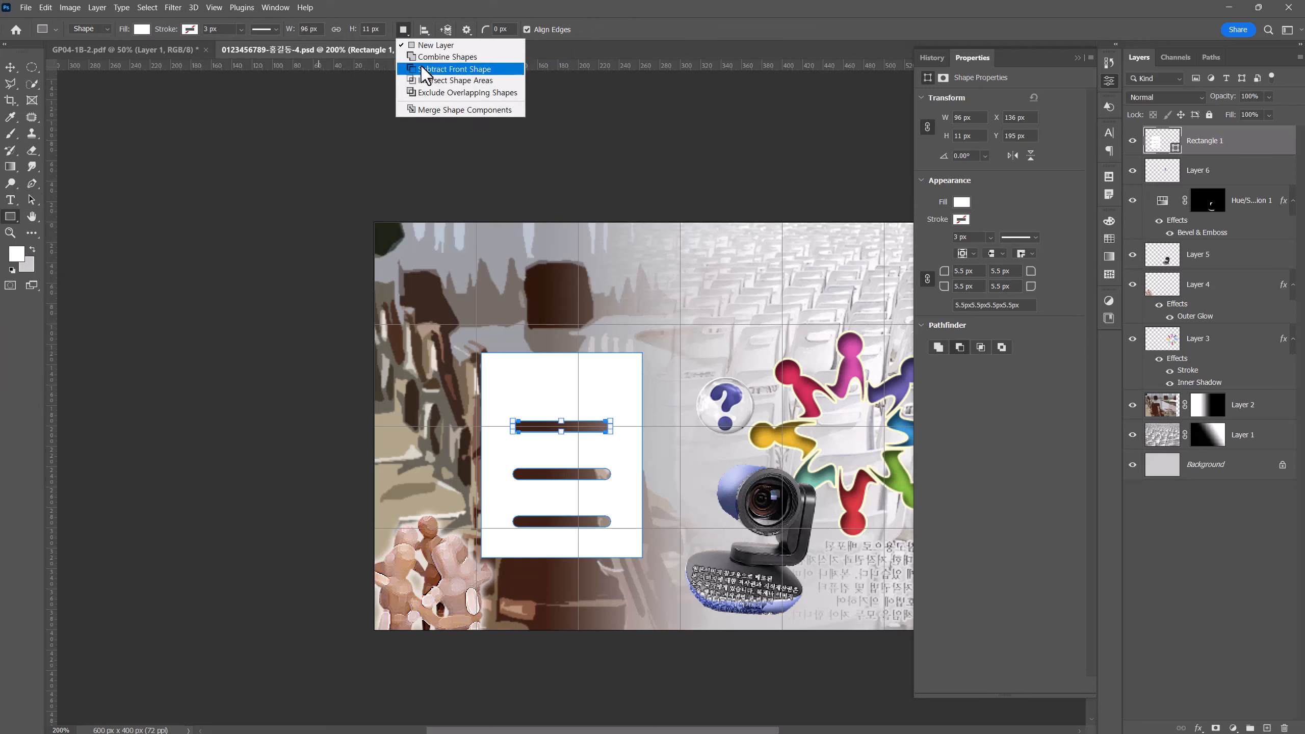
left_click(457, 72)
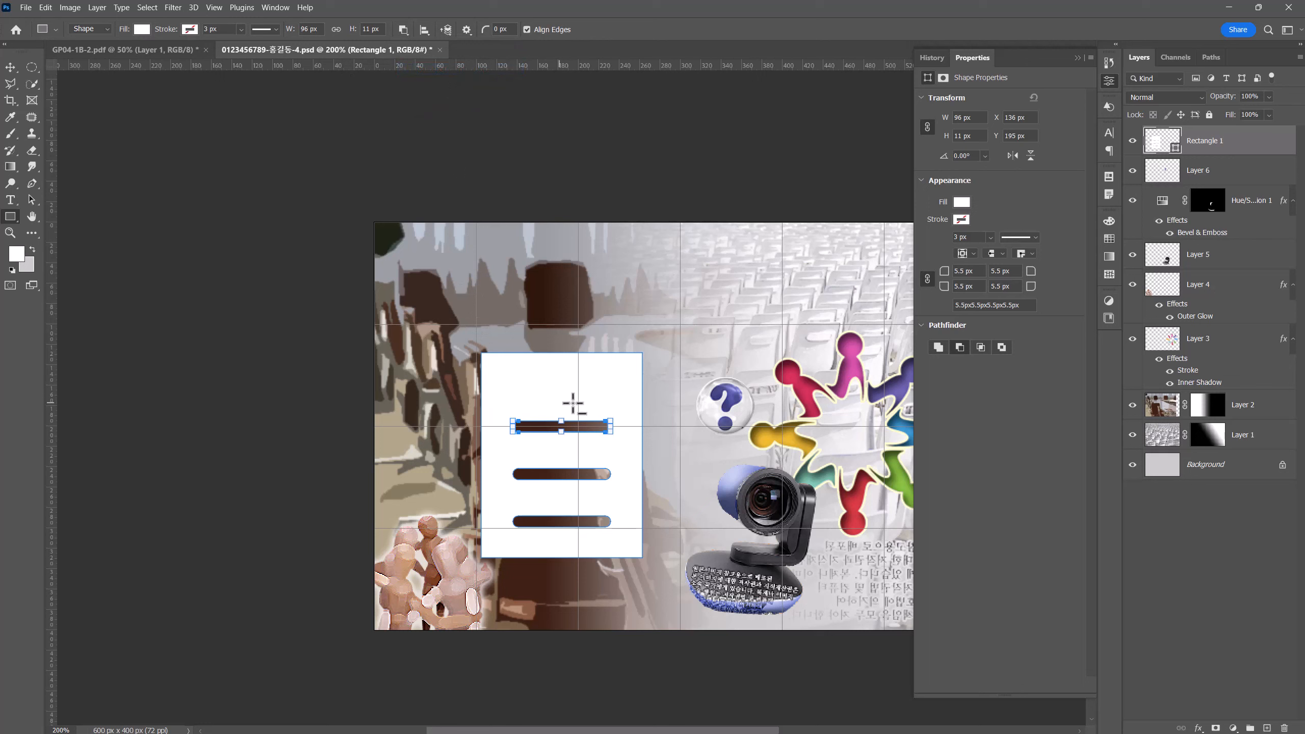
Step: Try to apply Subtract Front Shape to the large white rectangle and undo it
left_click(26, 198)
left_click(506, 378)
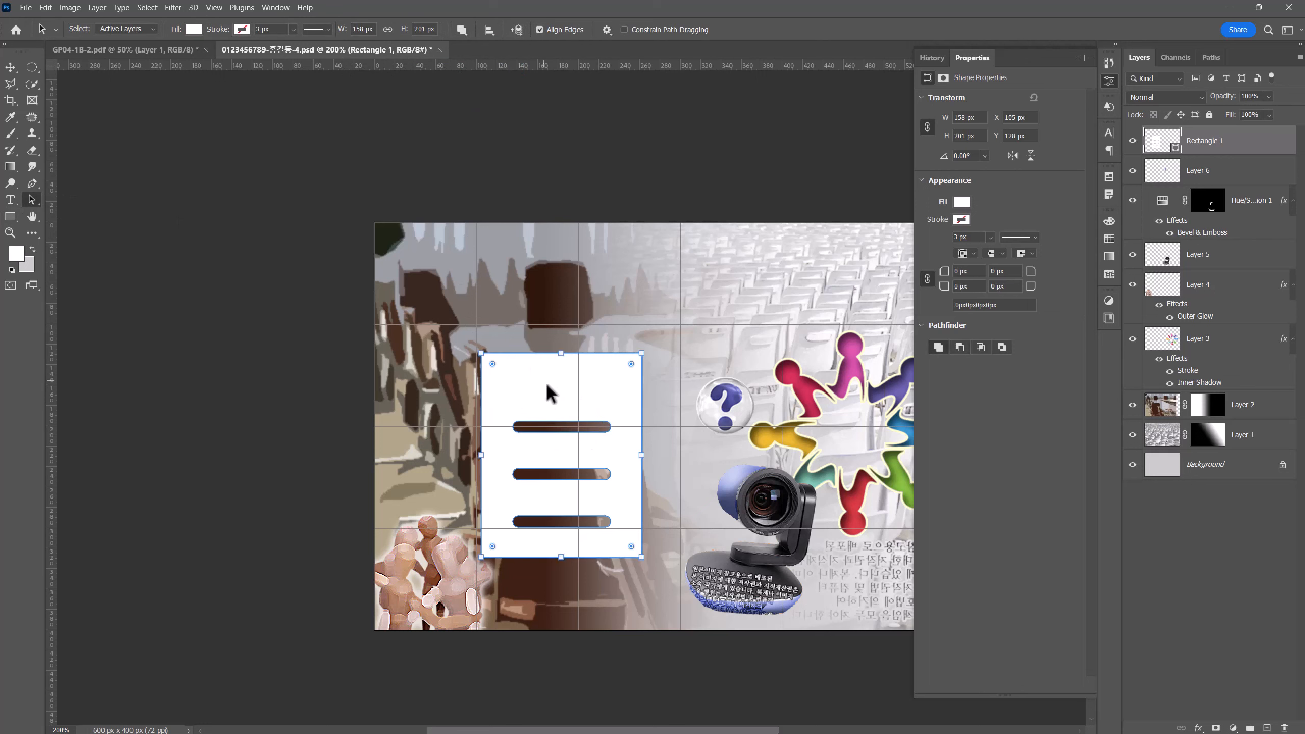
left_click(10, 218)
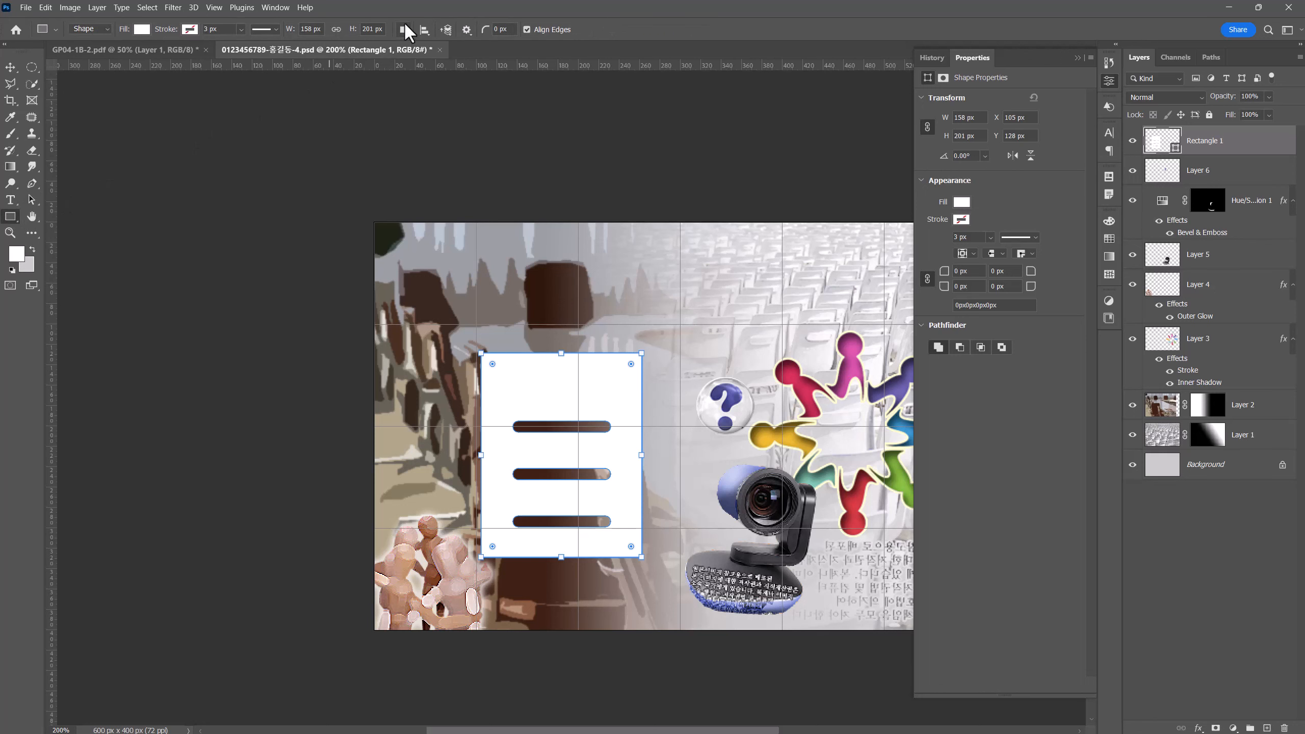
left_click(405, 26)
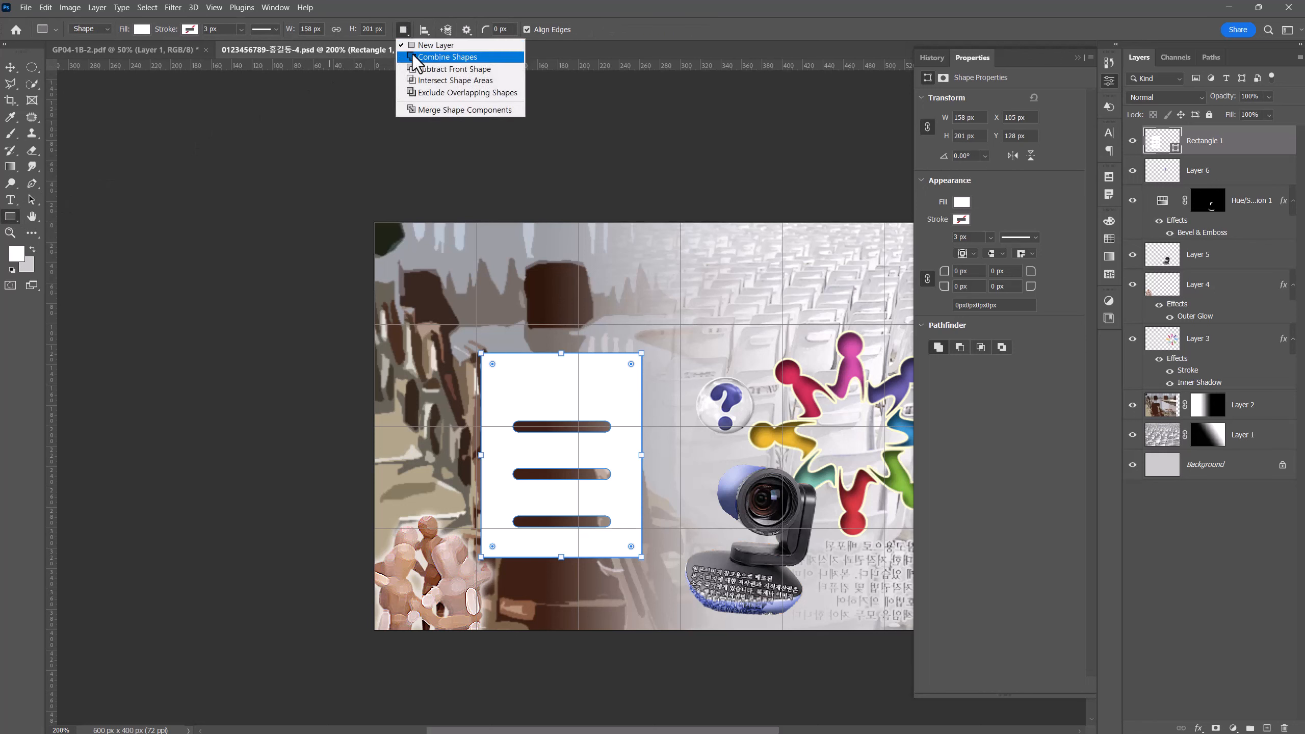
left_click(464, 71)
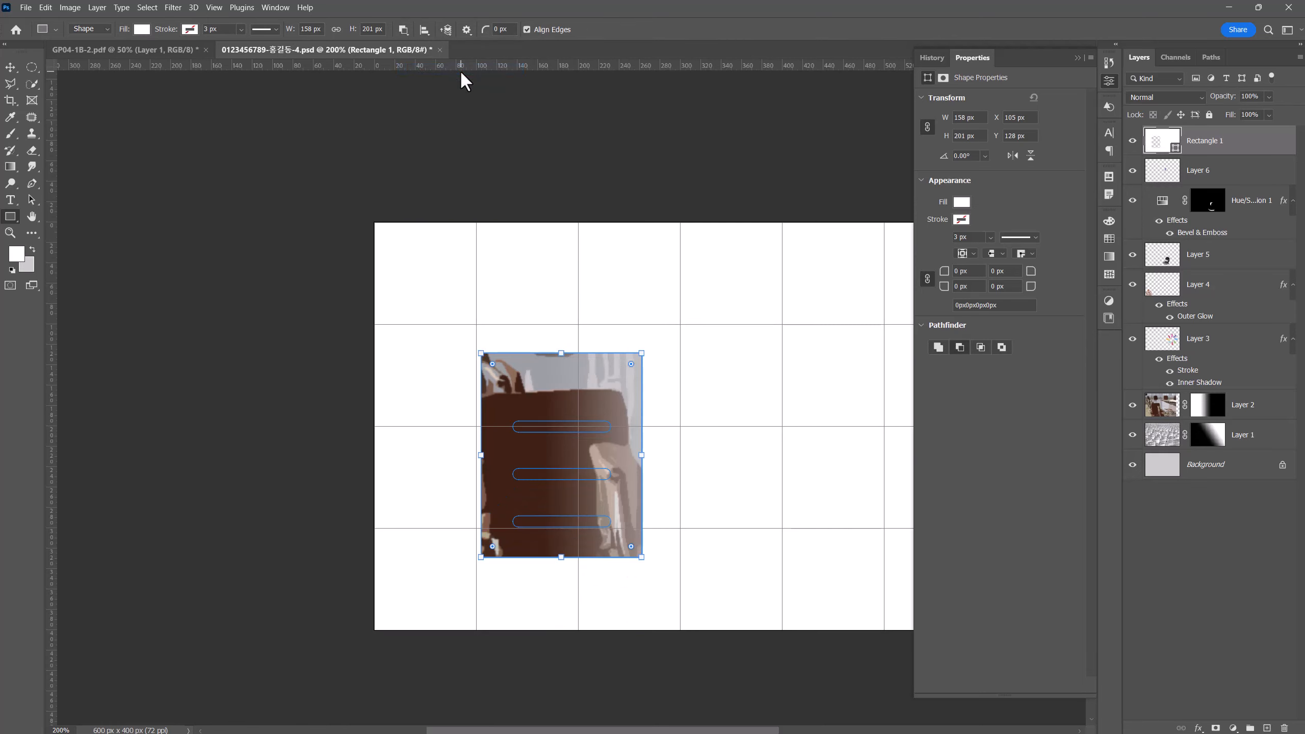
key("ctrl+shift+z")
key("ctrl+z")
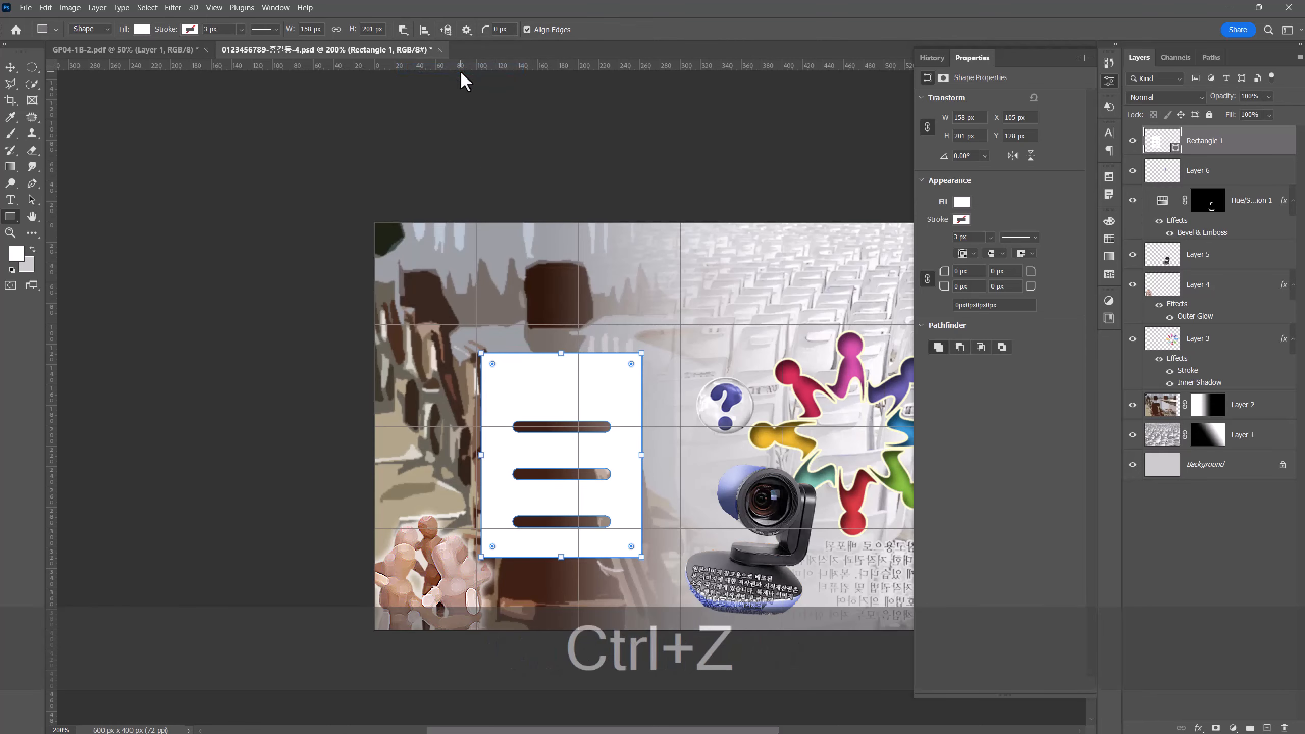
Step: With the top bar's path selected, subtract a slot about 25 × 46 px with 12.5 px corners from the document shape's upper edge
left_click(31, 200)
left_click(542, 428)
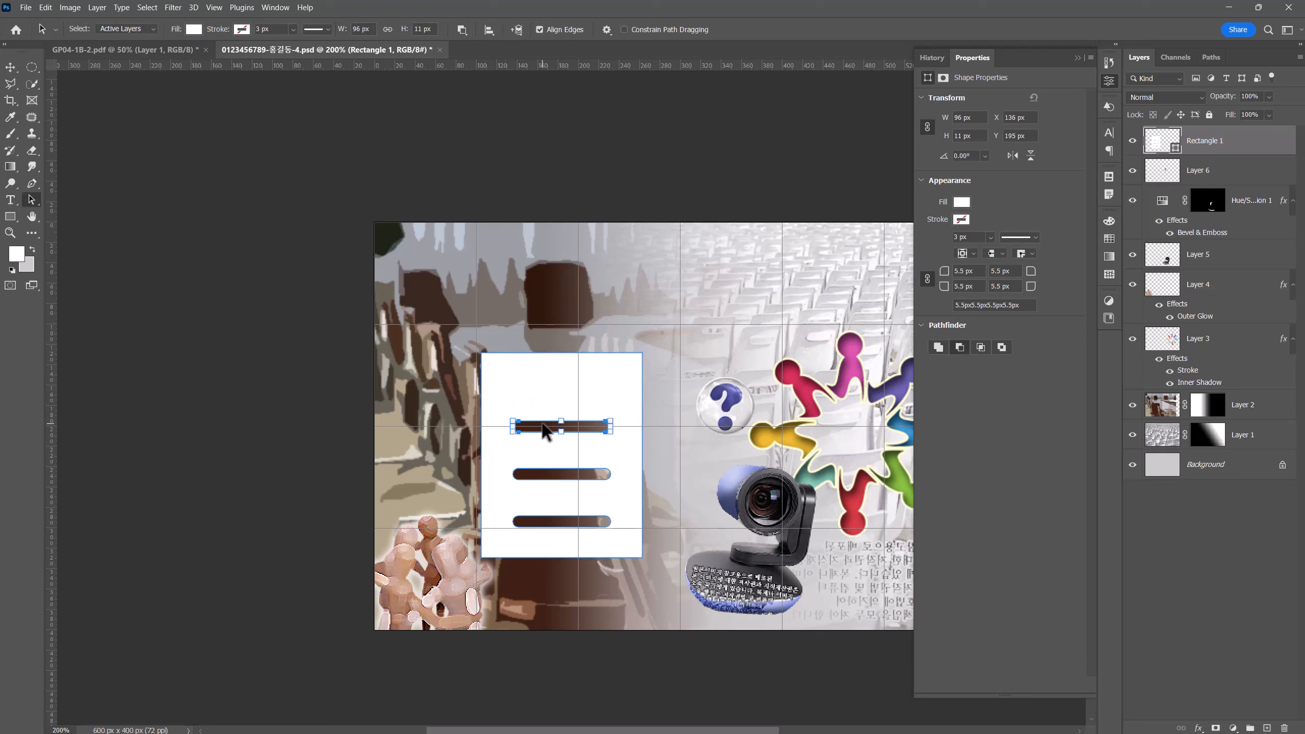
left_click(10, 219)
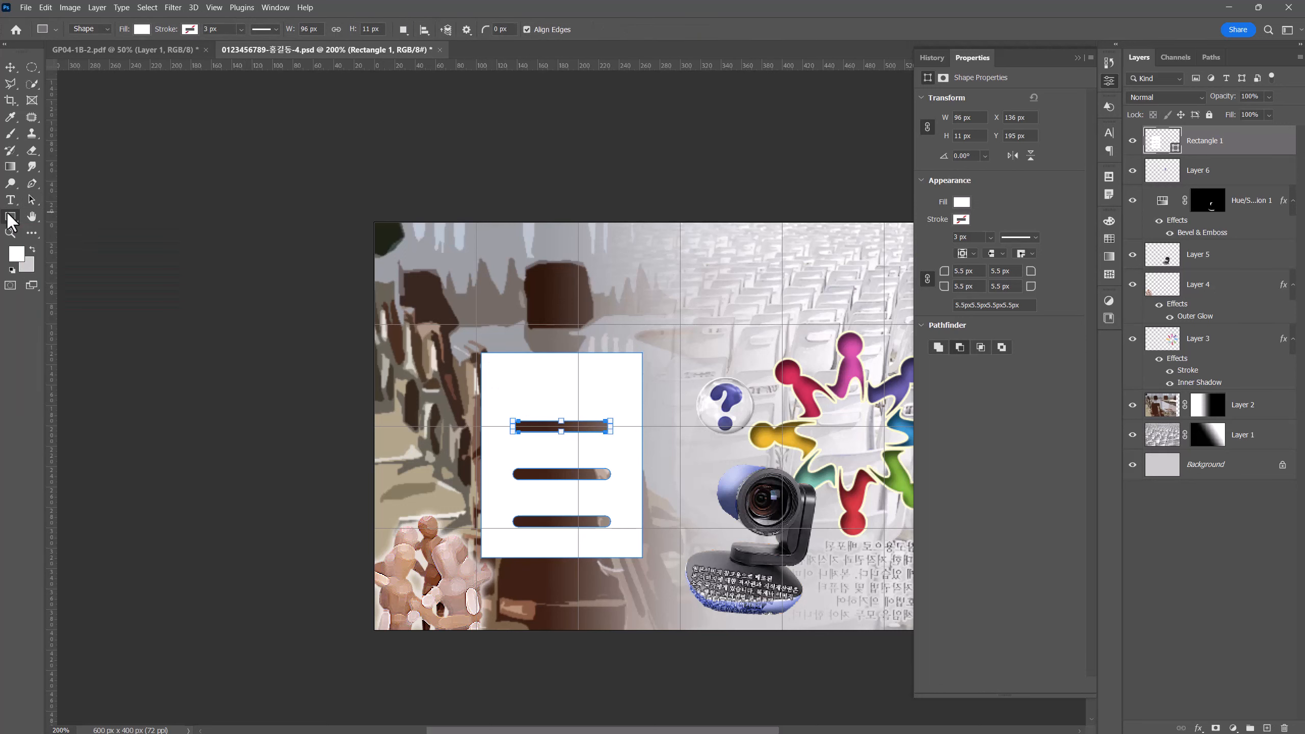
left_click(404, 29)
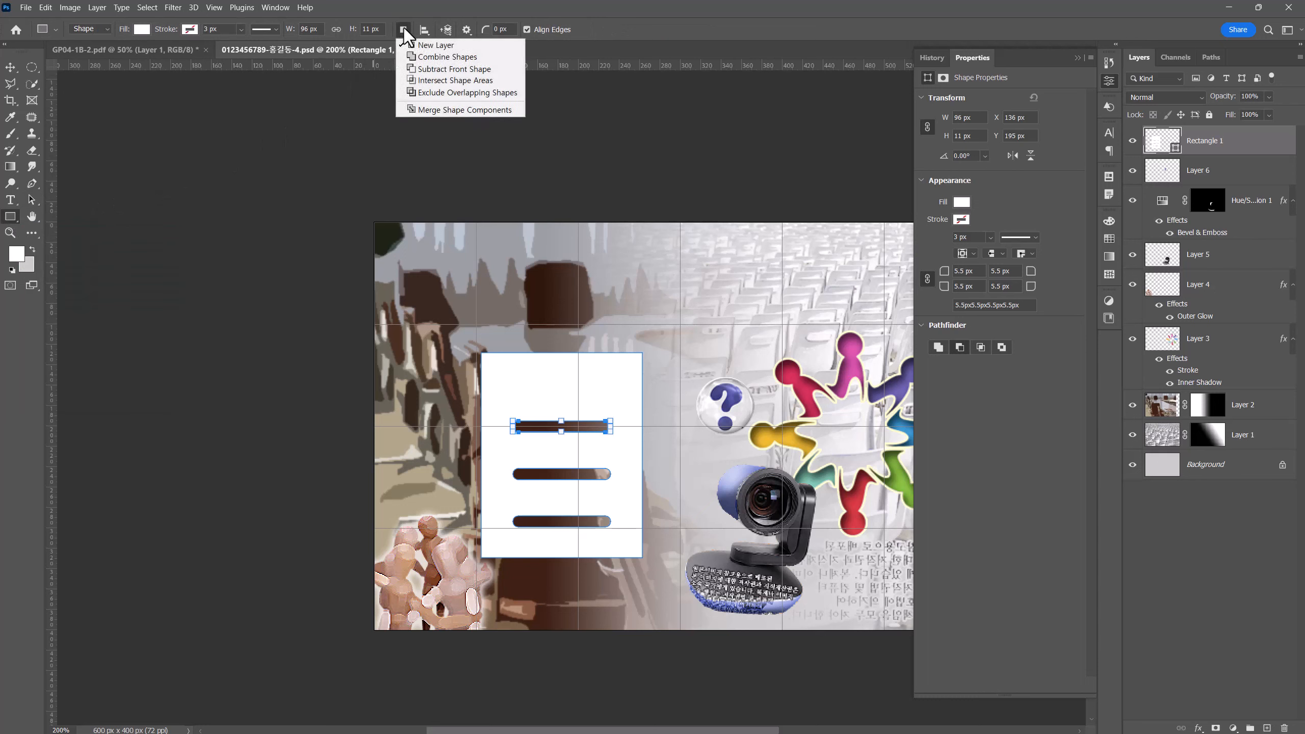
left_click(440, 70)
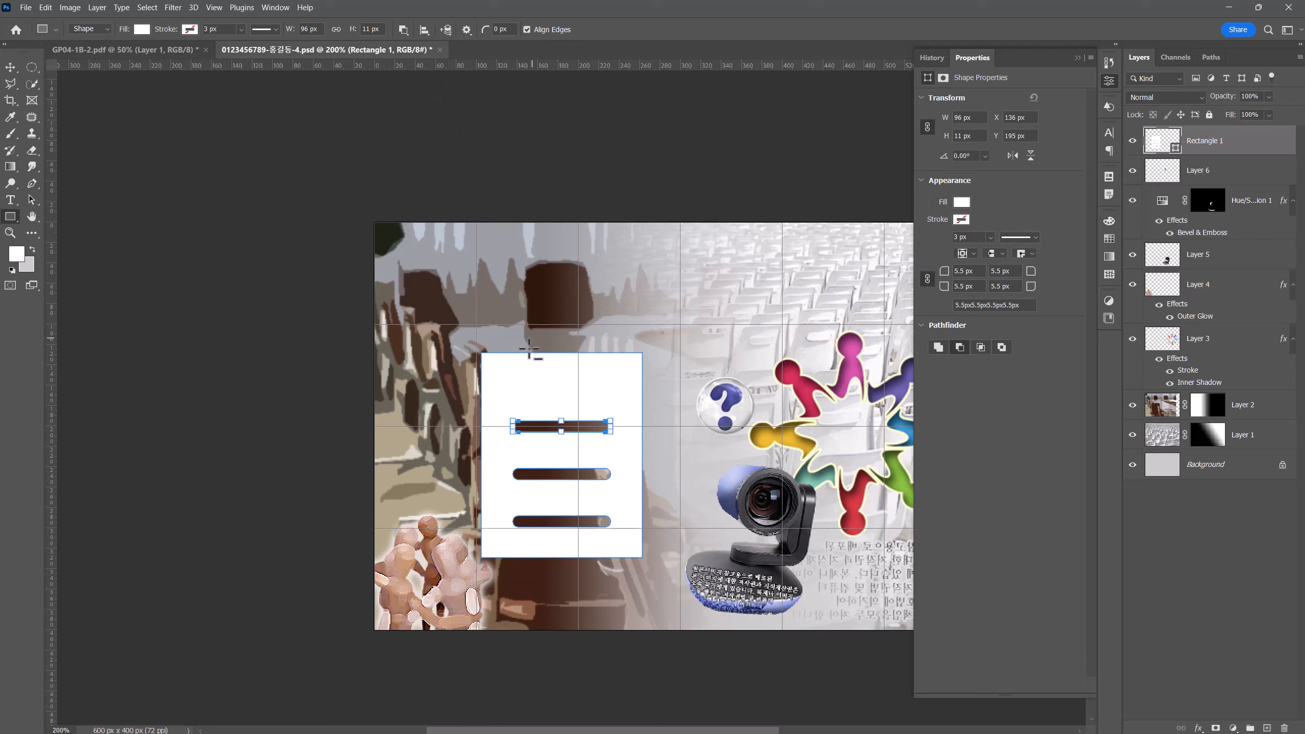
left_click_drag(524, 349, 550, 394)
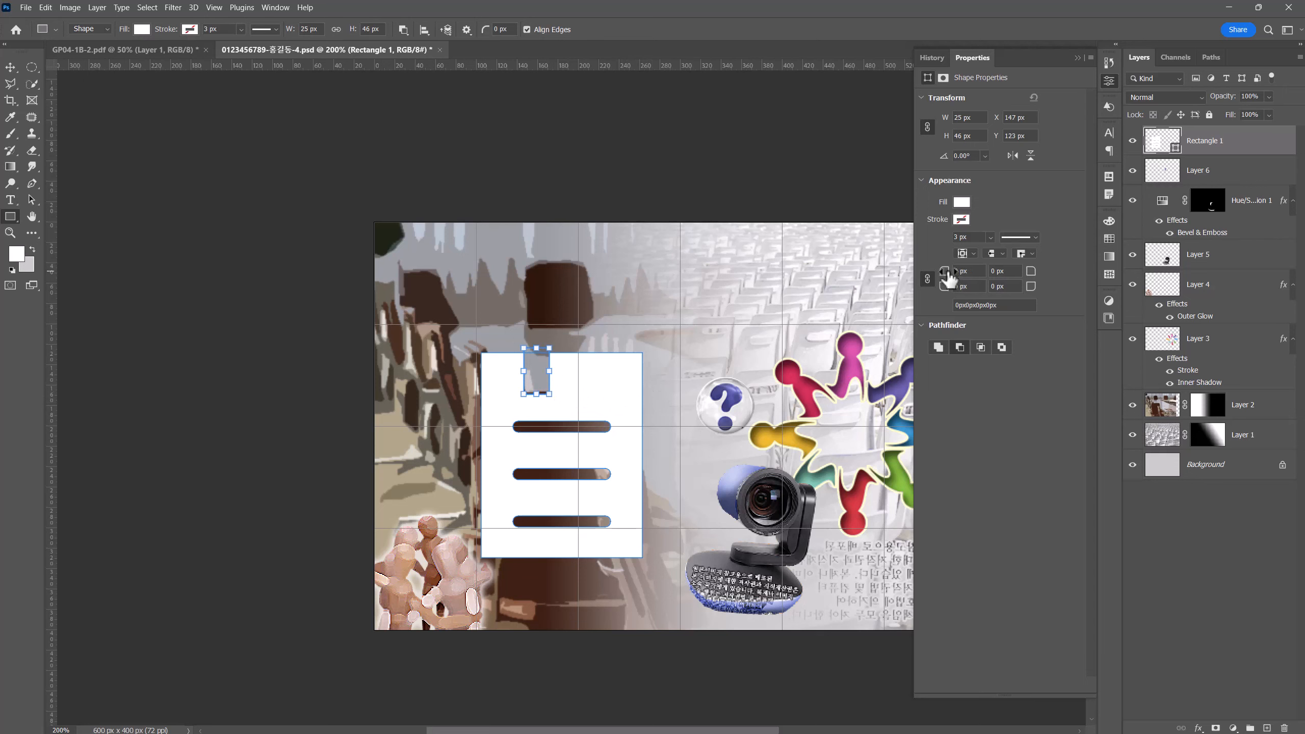
left_click_drag(944, 272, 980, 273)
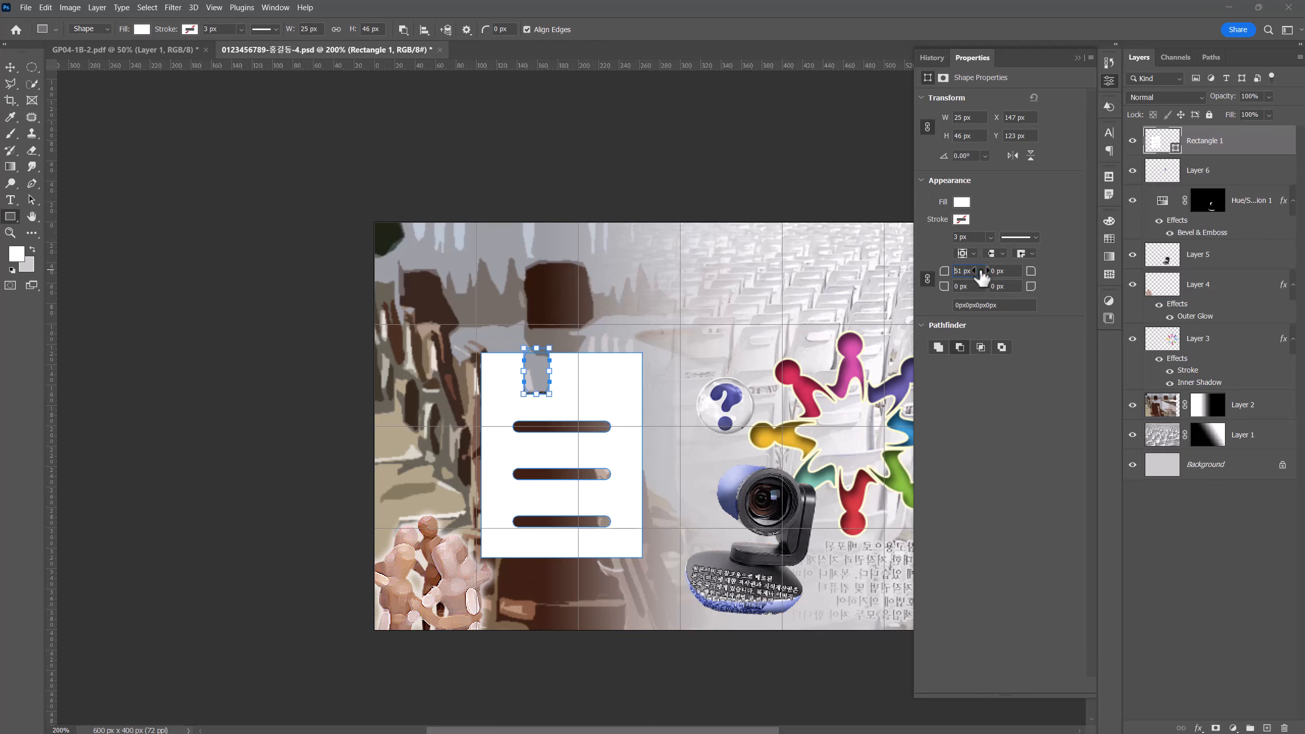
Step: Shift the rounded slot slightly, copy it twice along the document shape's upper edge, and distribute the three slots' horizontal spacing evenly
left_click(31, 199)
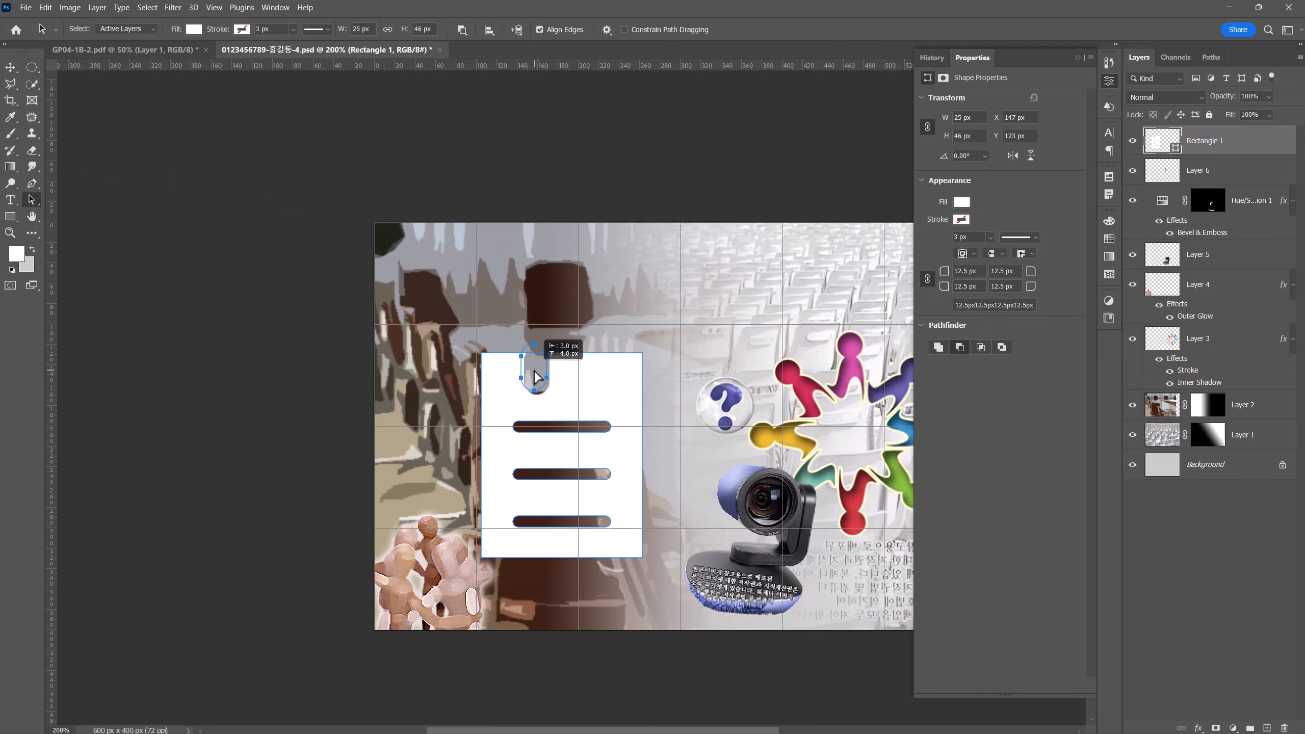
left_click_drag(535, 372, 619, 376)
key("alt")
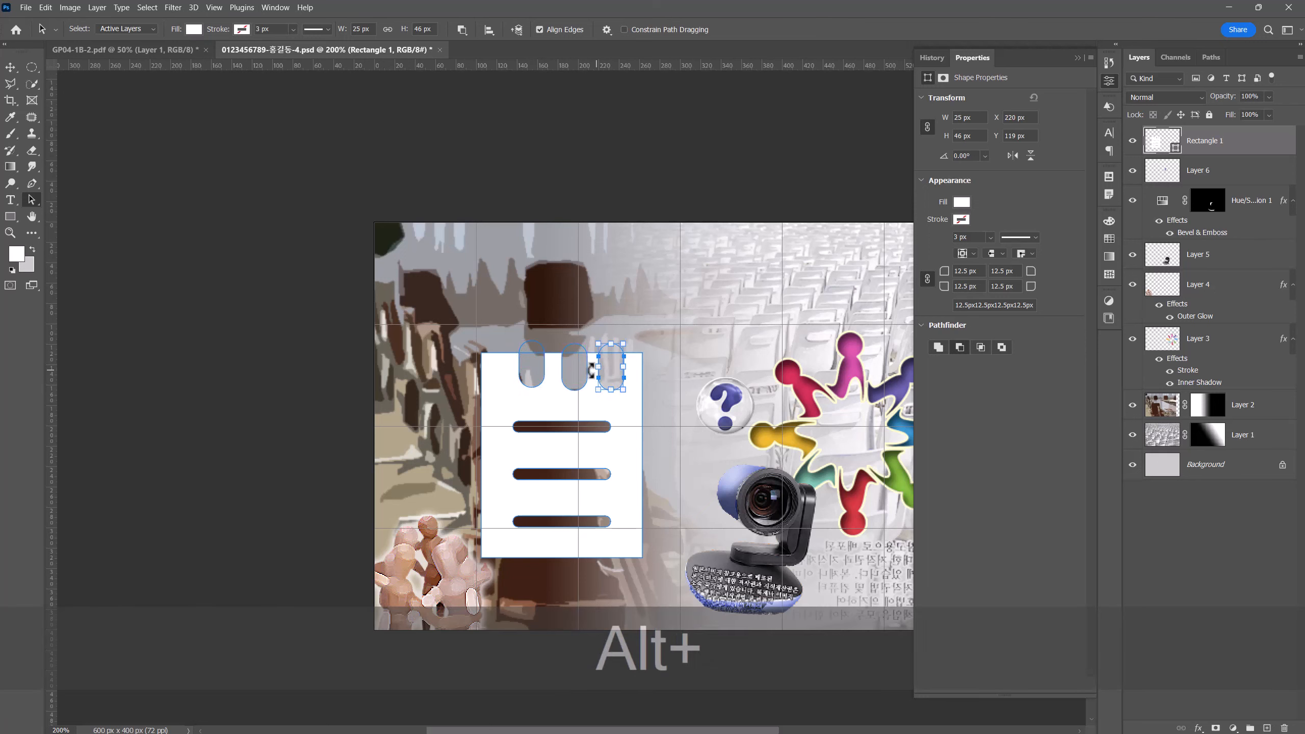
key("shift")
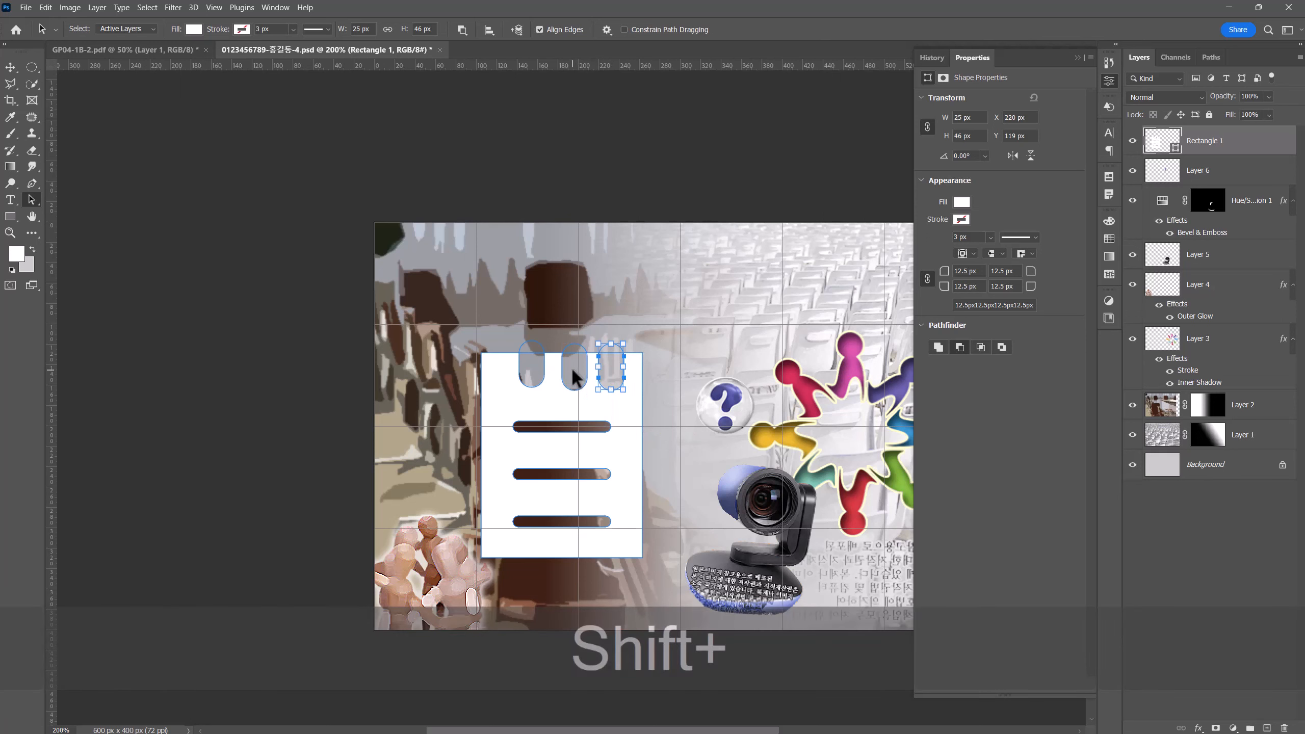
left_click(529, 369, "shift")
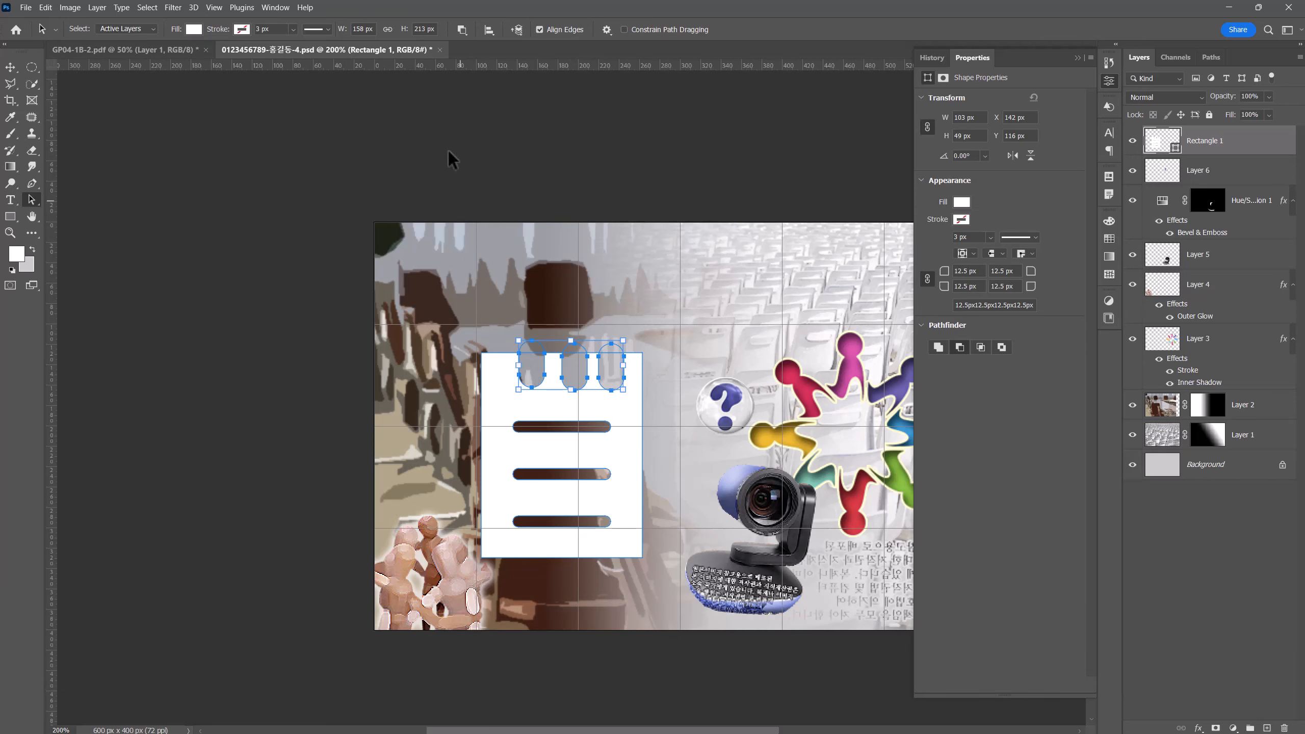
left_click(488, 30)
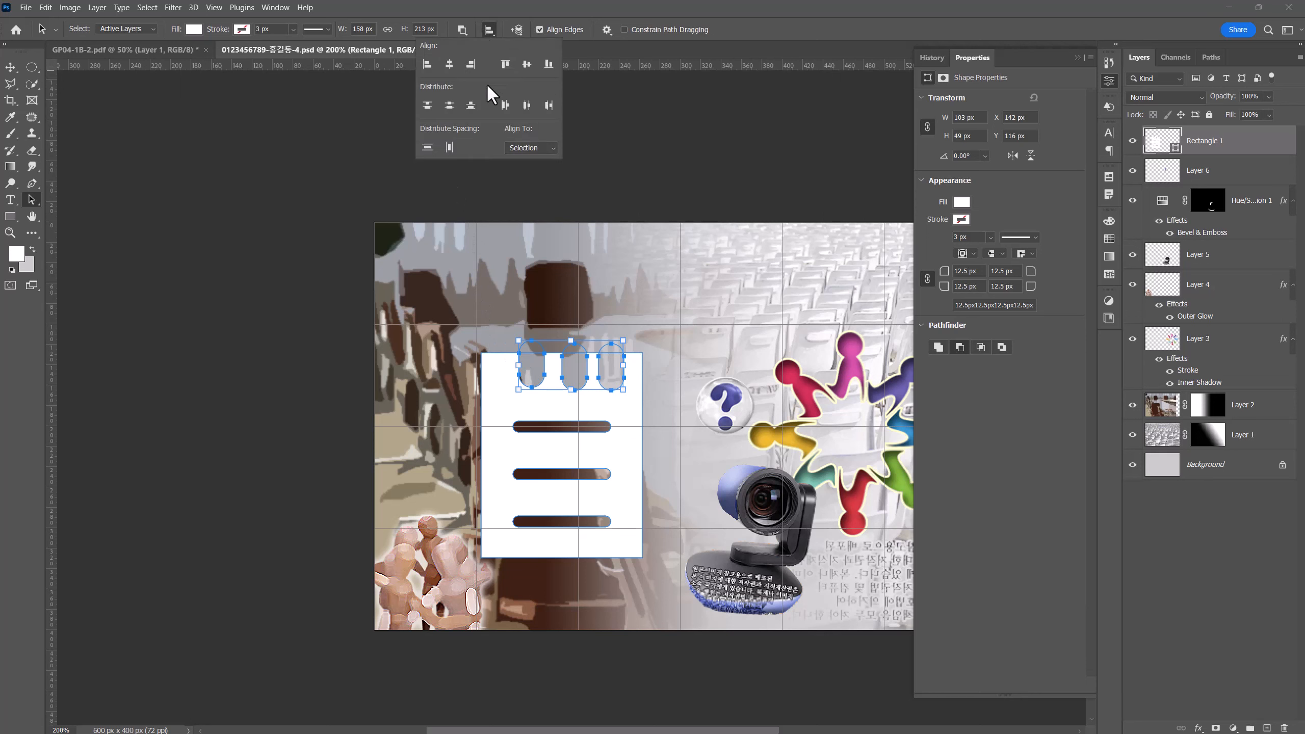
left_click(449, 147)
Step: Move the left slot farther outward and redistribute the three upper slots with equal horizontal spacing
left_click(528, 369)
mouse_move(529, 369)
left_mouse_down()
mouse_move(511, 374)
mouse_move(520, 367)
left_mouse_up()
left_click(519, 372)
left_click(564, 371, "shift")
left_click(602, 371, "shift")
left_click(489, 29)
left_click(449, 147)
left_click(509, 347)
key("ctrl+z")
left_click(501, 347)
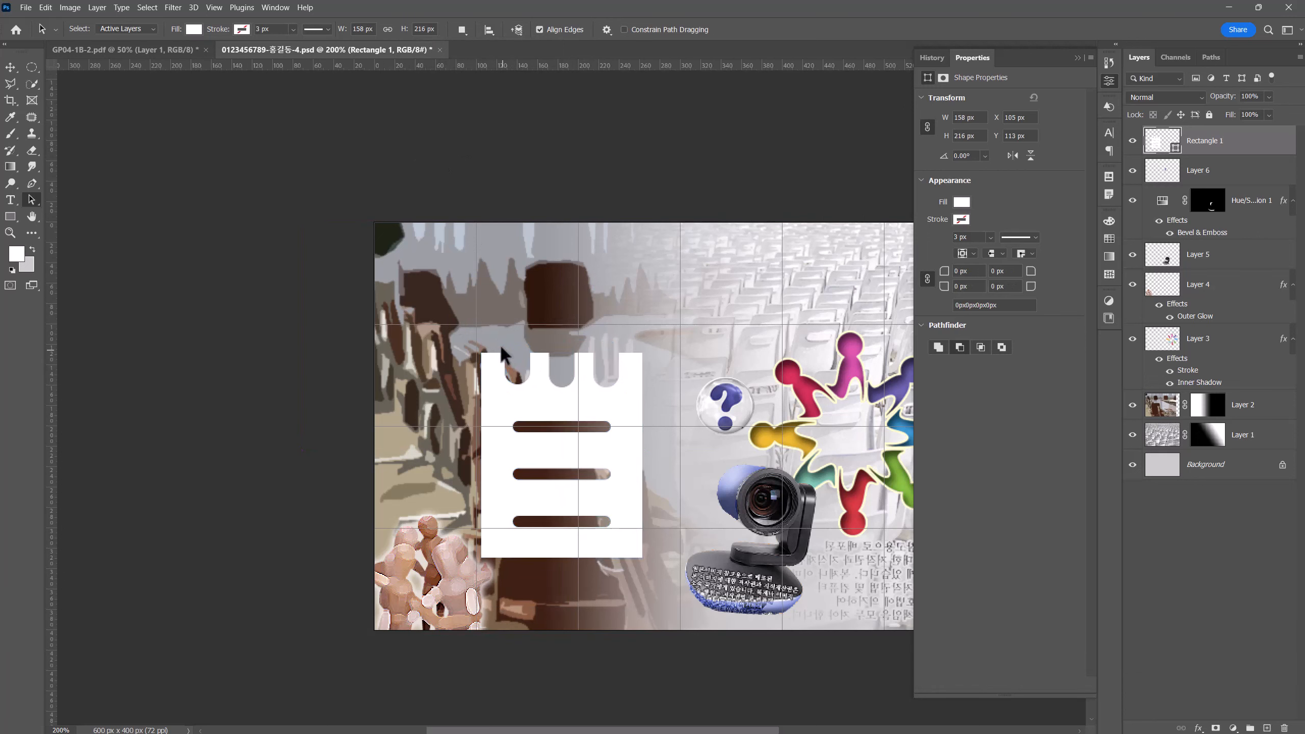
Step: Copy the left rounded slot to just above the document shape, between the left and middle slots
left_click(514, 381)
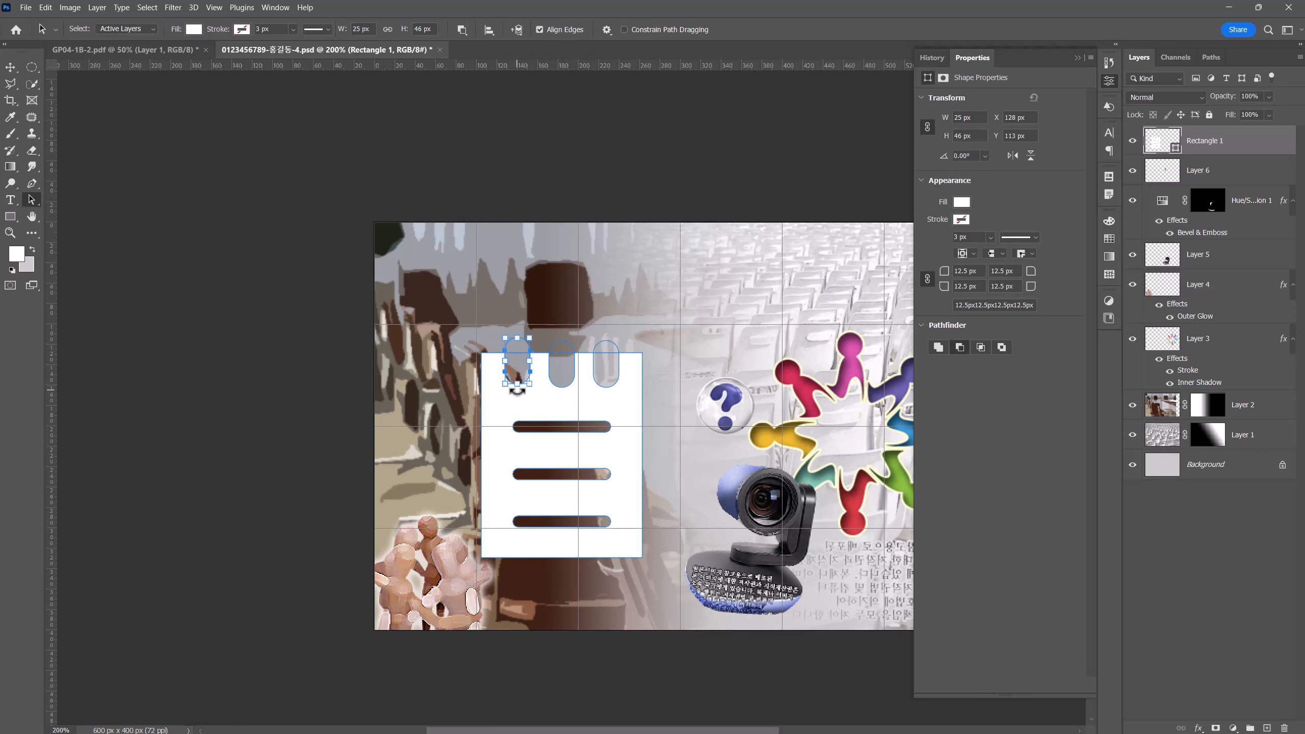
key("ctrl+z")
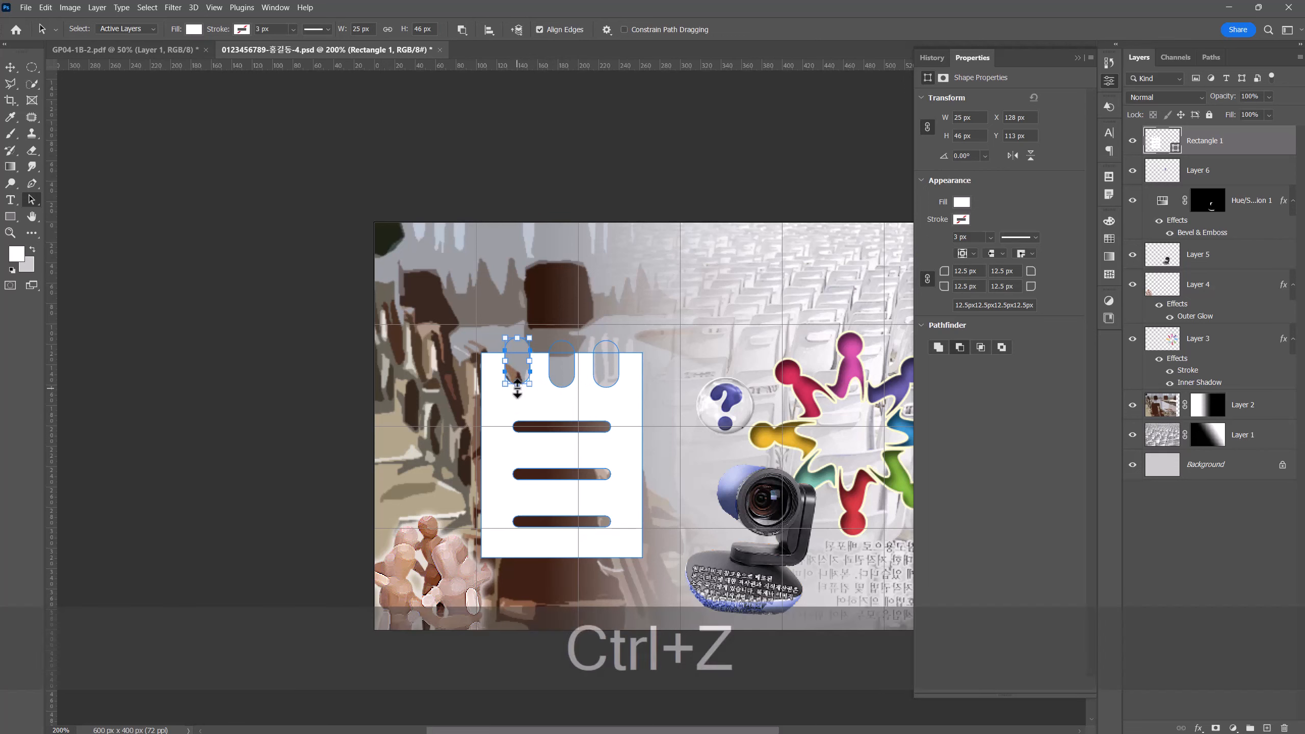
left_click_drag(523, 370, 556, 328)
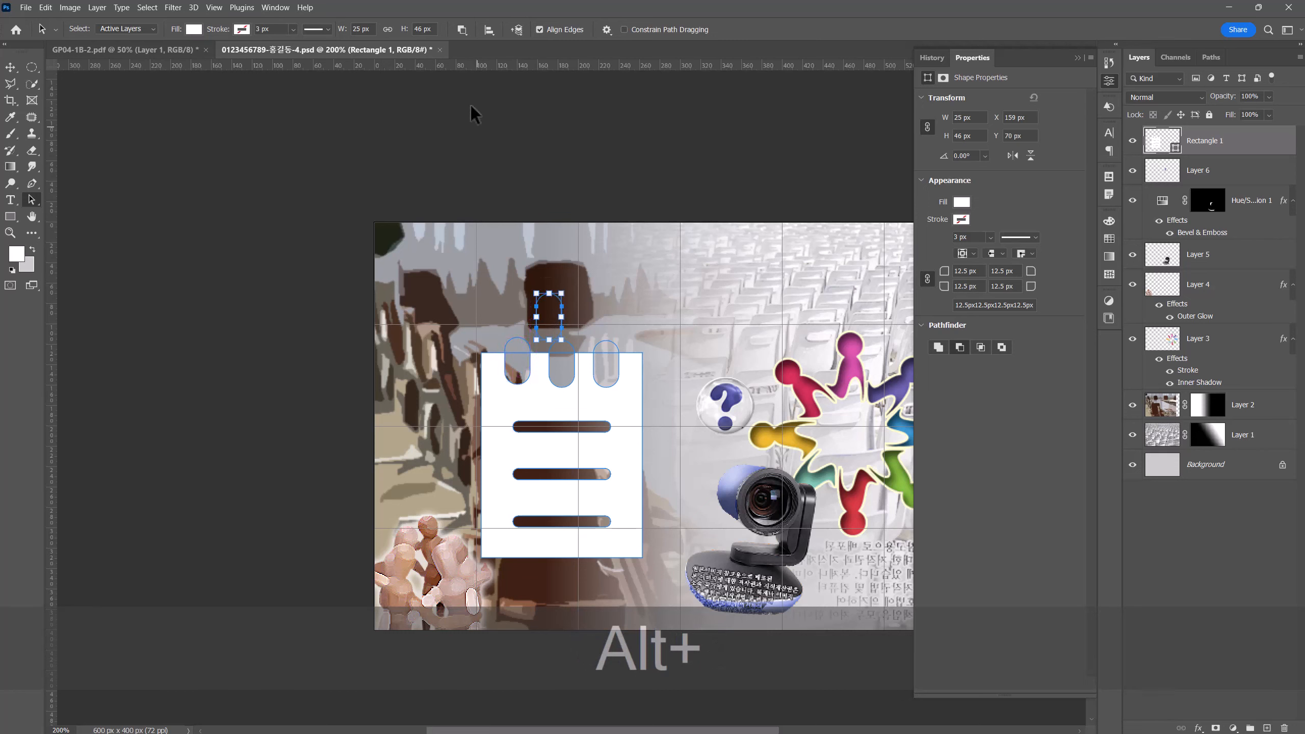
Step: Set the copied rounded slot to combine with the shape, resize it to about 16 × 35 px, and place it inside the left slot
left_click(462, 29)
left_click(471, 54)
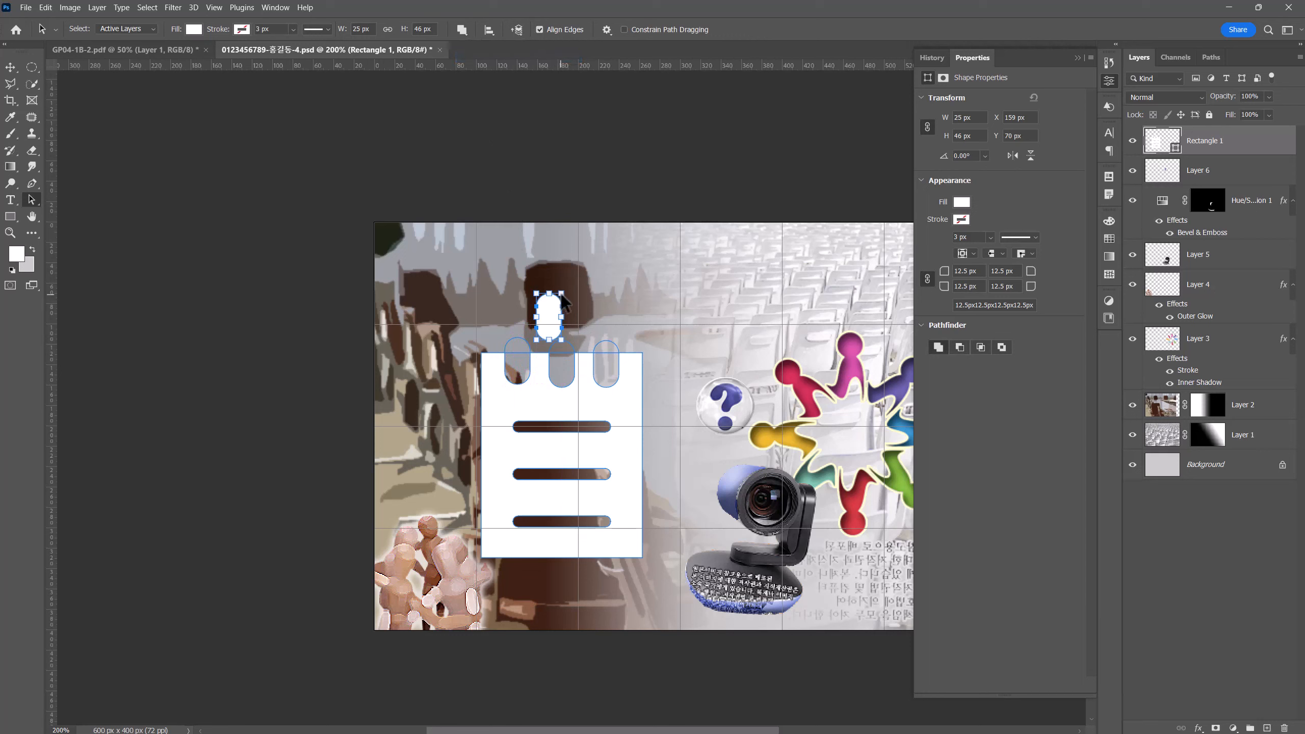
left_click_drag(562, 294, 523, 357)
key("ctrl+plus")
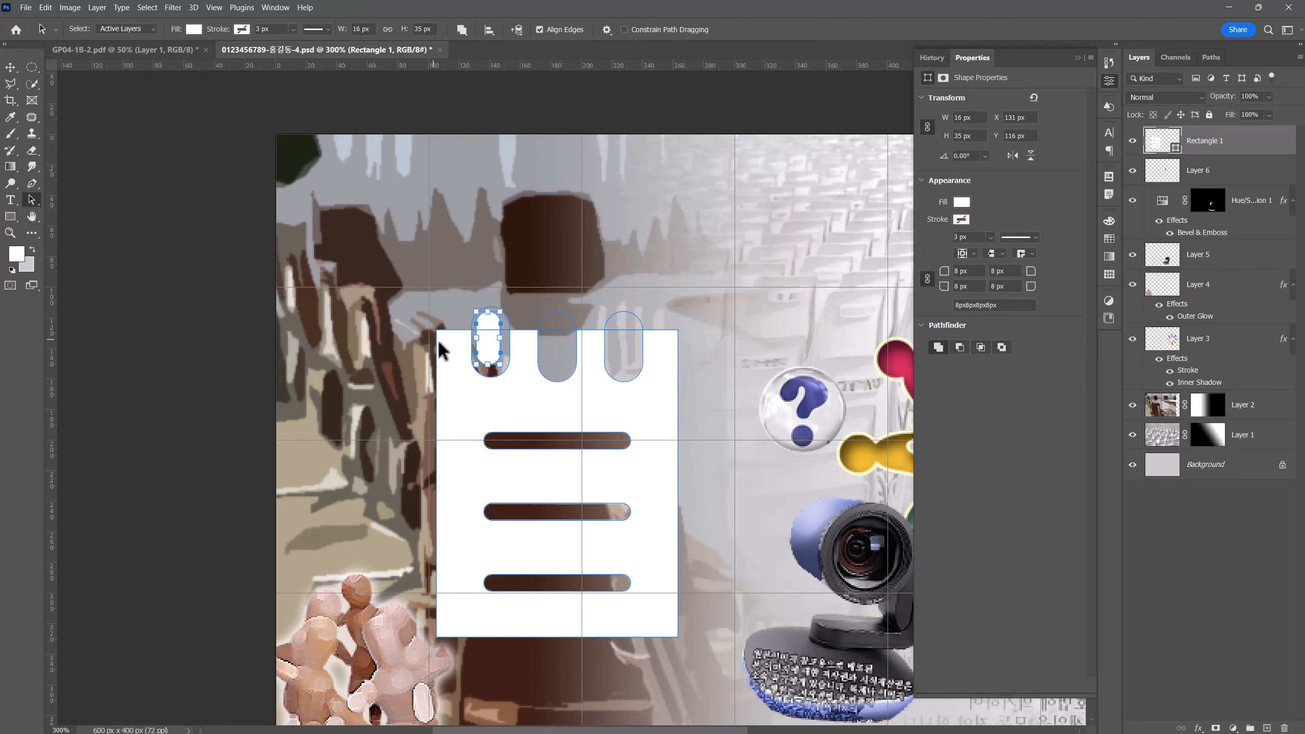
Step: Center the small rounded shape horizontally in the left slot and copy it straight across into the middle and right slots
left_click(483, 363, "shift")
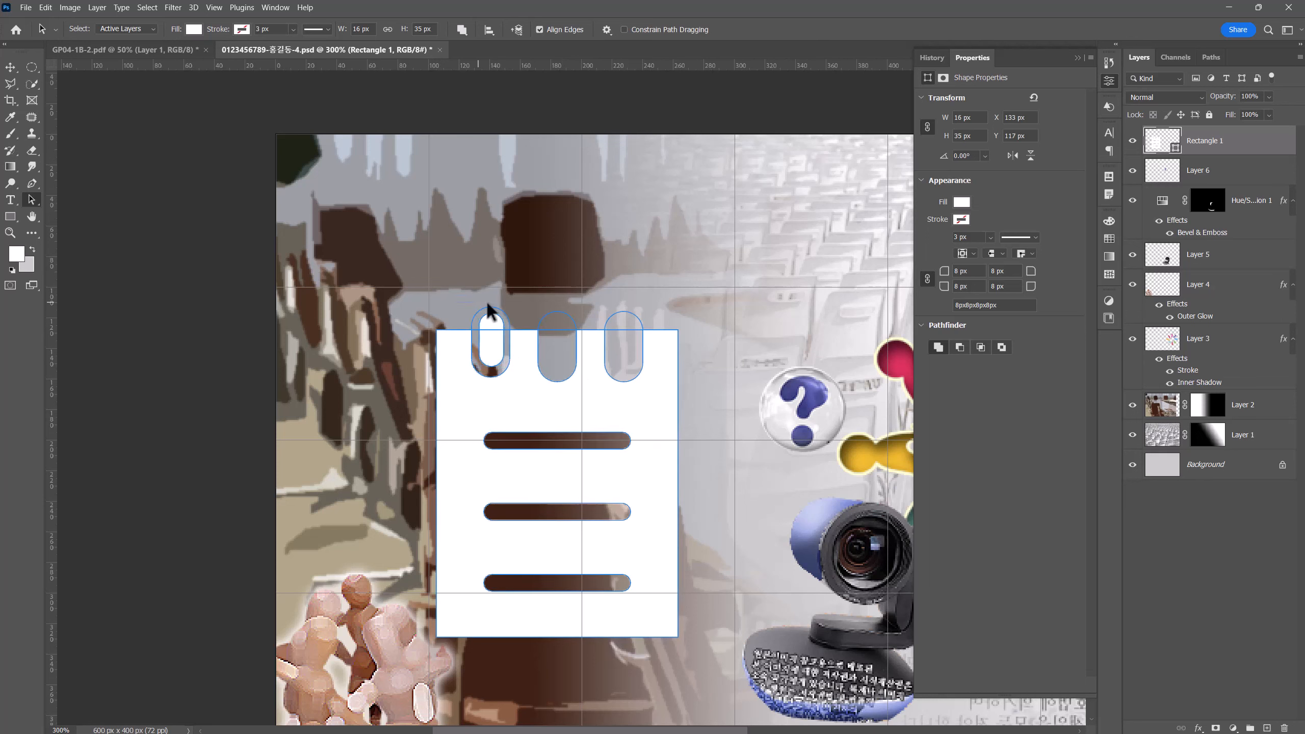
left_click(489, 29)
left_click(425, 220)
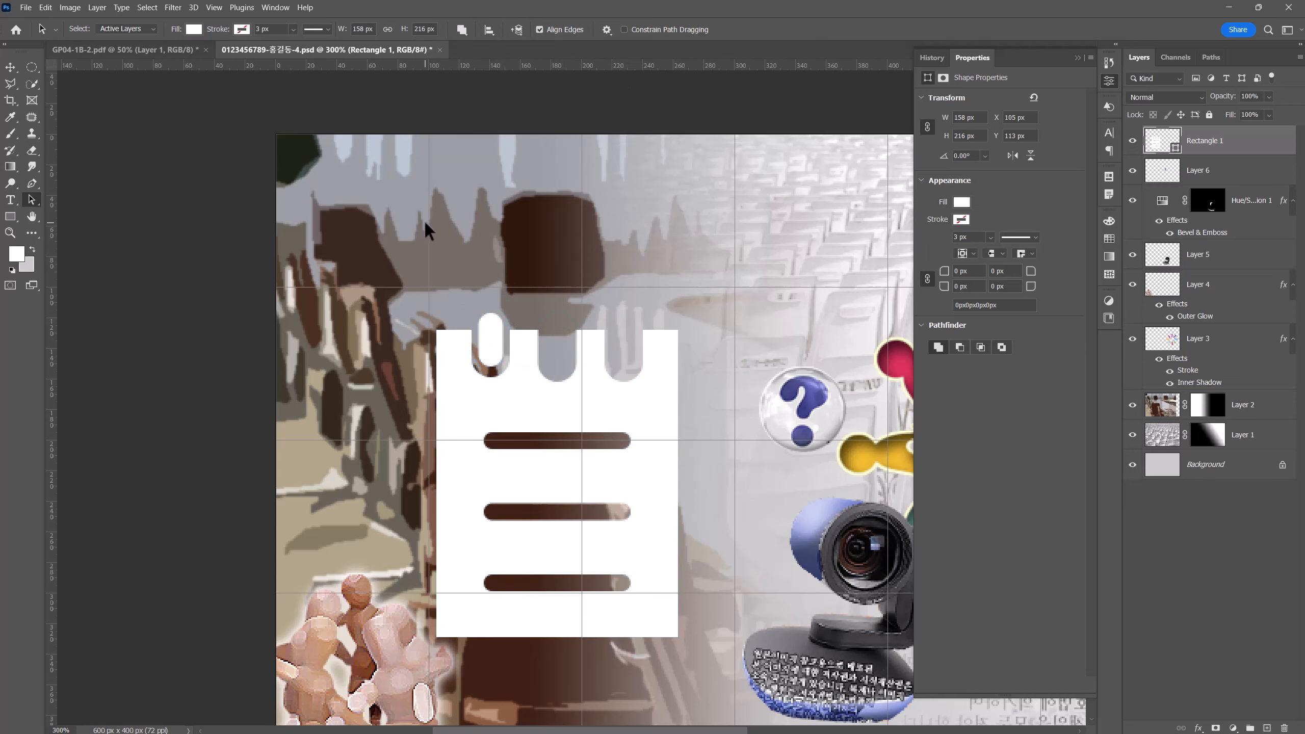
left_click(499, 355)
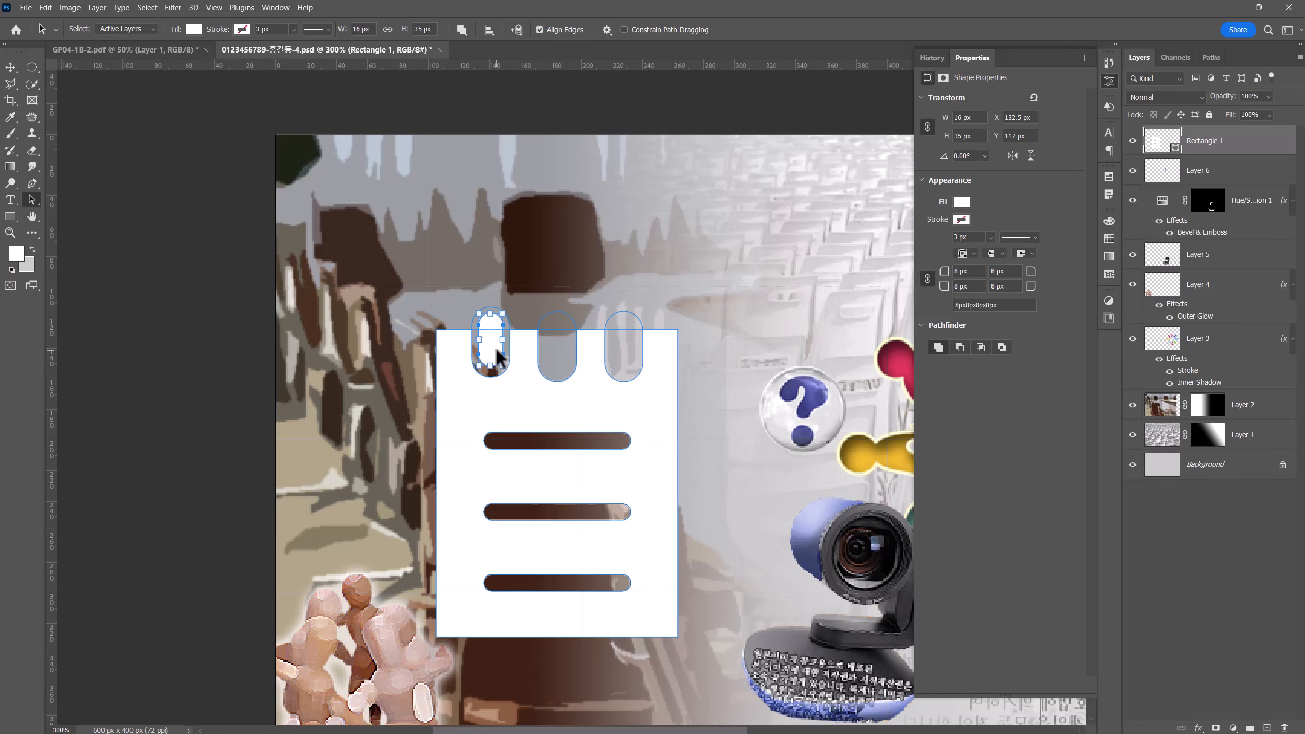
left_click_drag(497, 350, 630, 351)
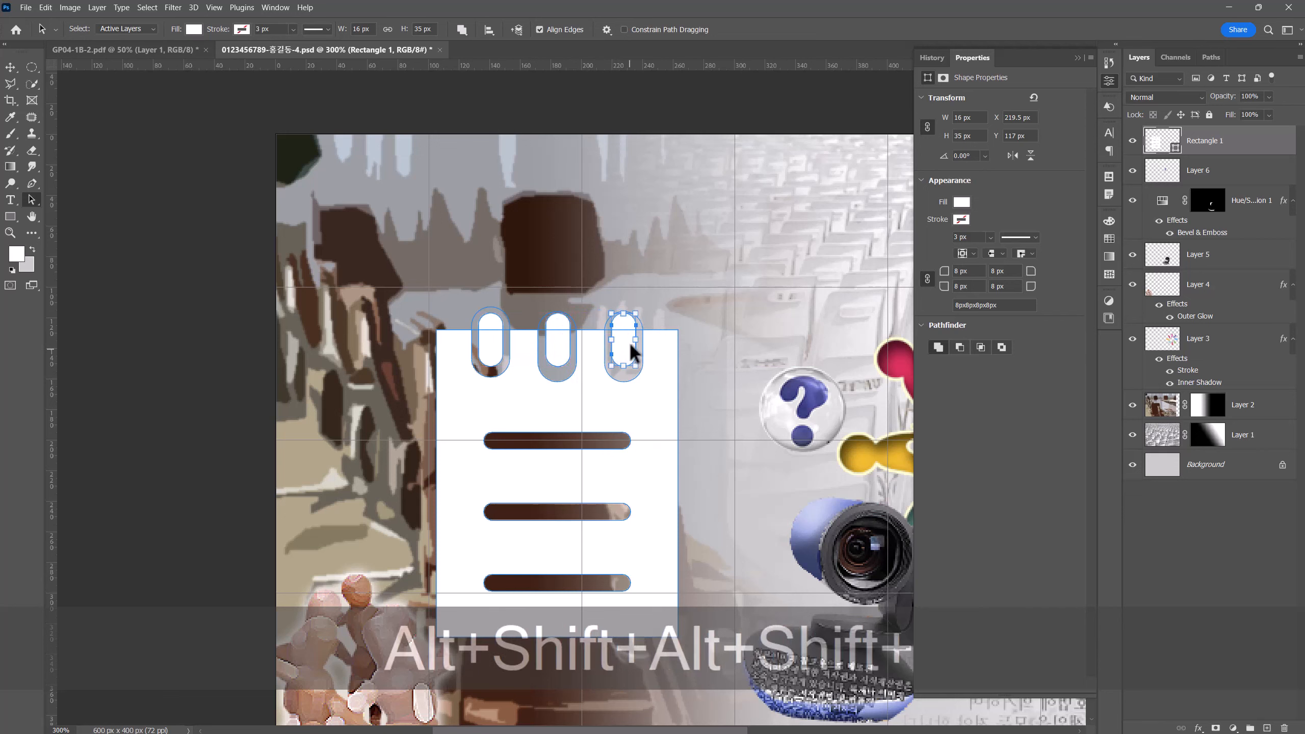
Step: Align the horizontal centers of the middle and right inner rounded shapes with those of their surrounding slots
left_click_drag(605, 236, 589, 393)
left_click(489, 30)
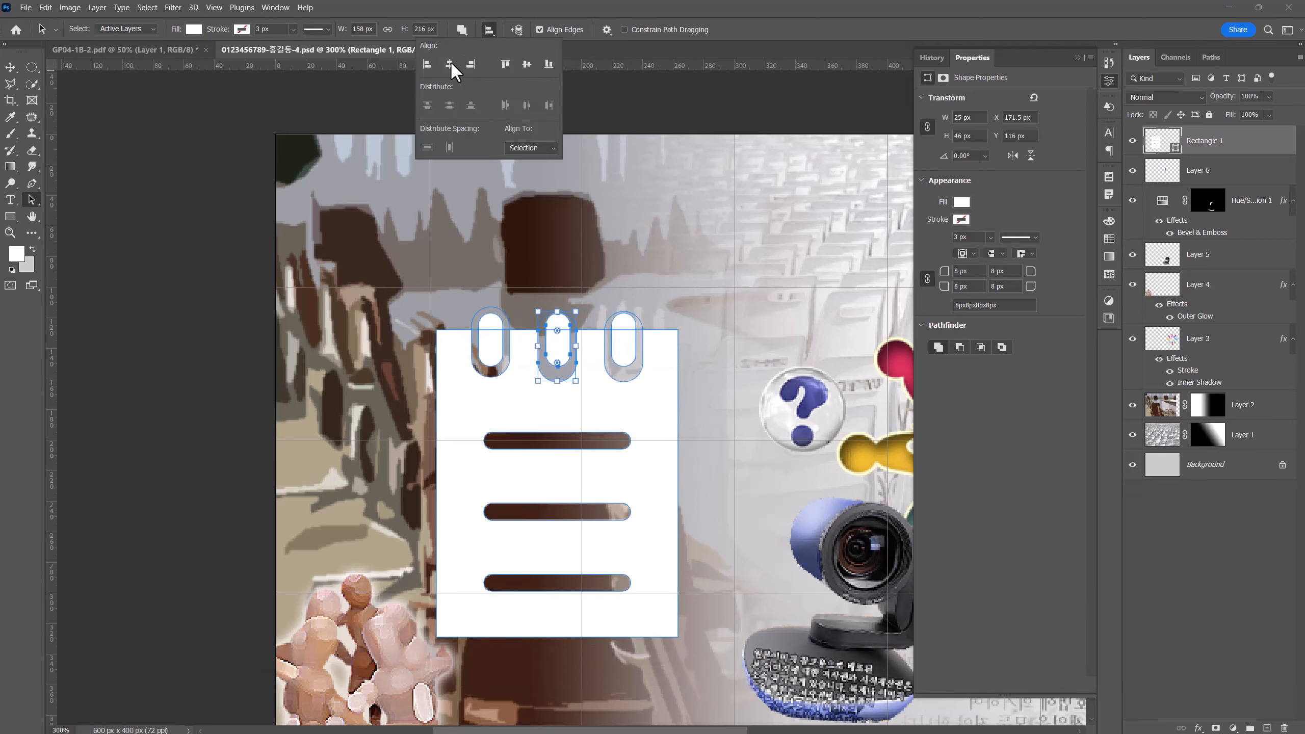
left_click(452, 64)
left_click_drag(588, 298, 660, 393)
left_click(461, 30)
left_click(488, 30)
left_click(452, 65)
Step: Nudge the left slot down in line with the other slots, and move all three inner rounded shapes slightly down together
left_click(490, 371)
key("Down")
key("Down")
left_click(488, 329)
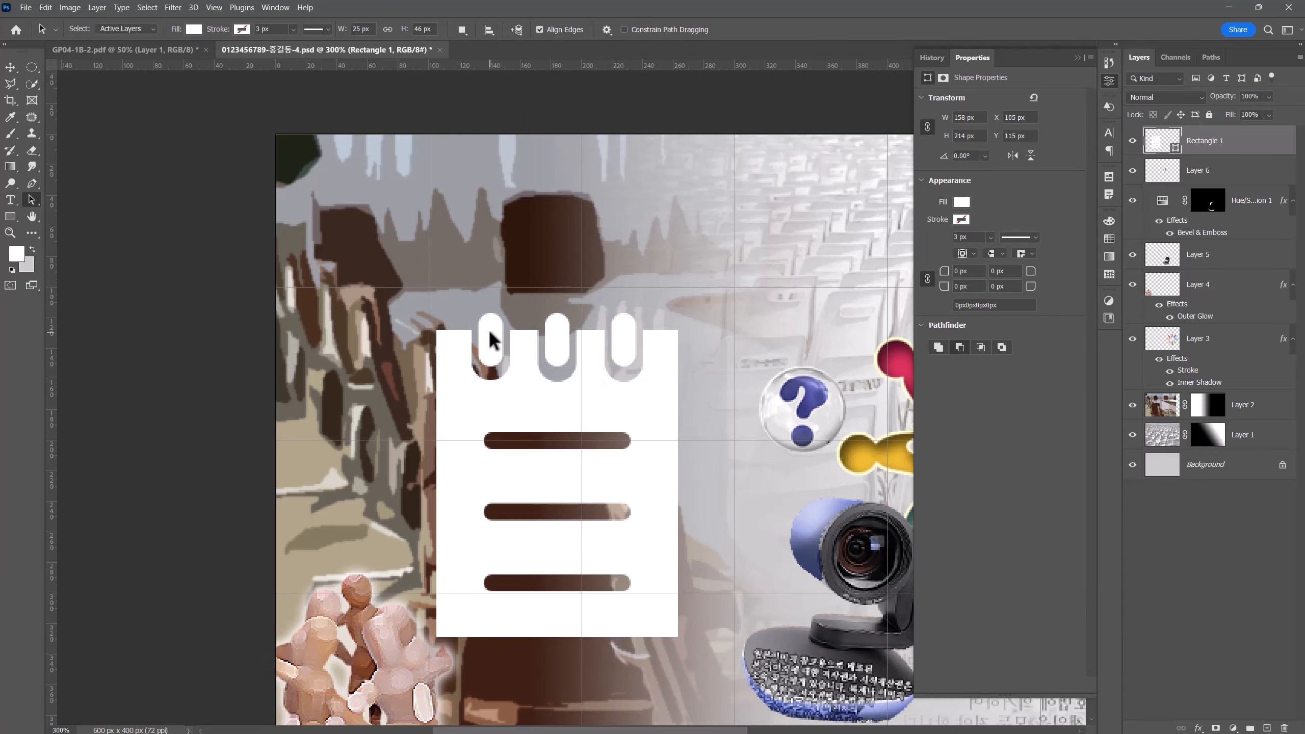
left_click(555, 323, "shift")
left_click(623, 329, "shift")
key("Down")
key("Down")
key("Down")
key("Down")
key("Down")
key("Return")
Step: With the Rectangle tool, draw a vertical bar about 20 × 208 px on a new shape layer just left of the document shape
scroll(383, 253, "down", 2)
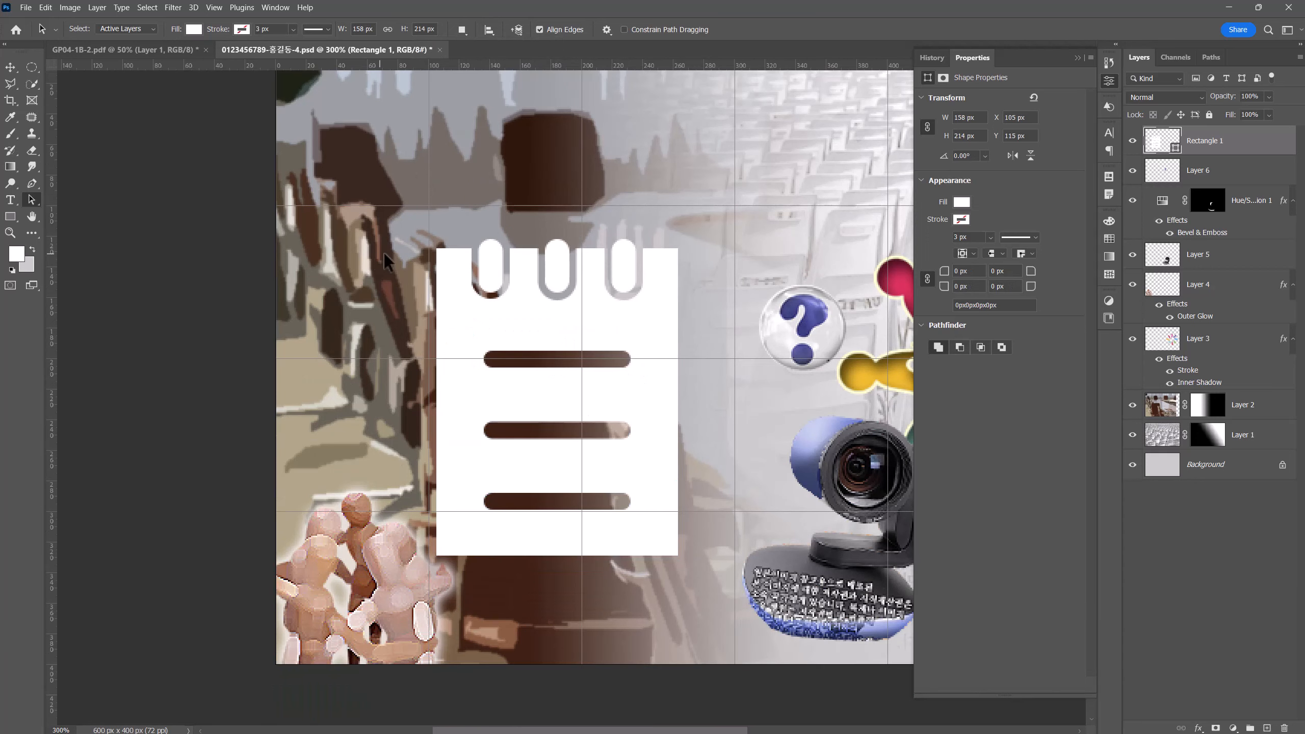
left_click(11, 218)
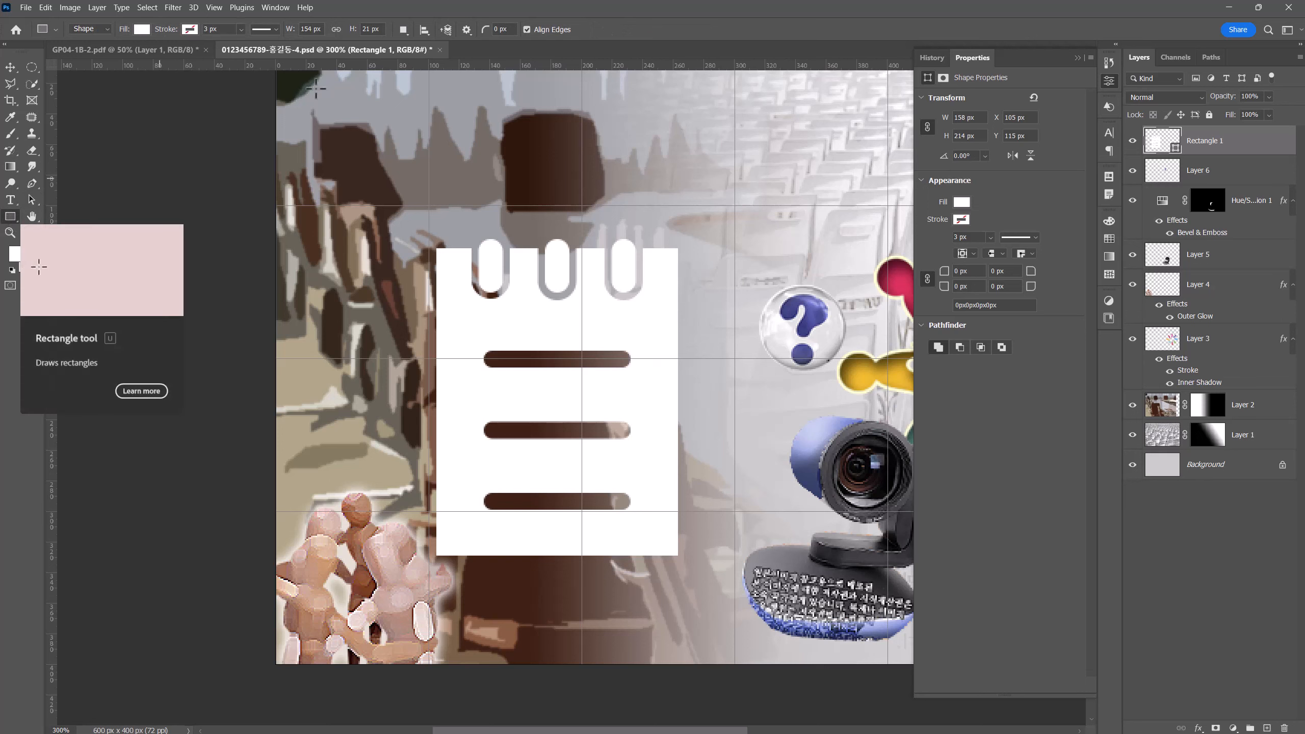
left_click(398, 29)
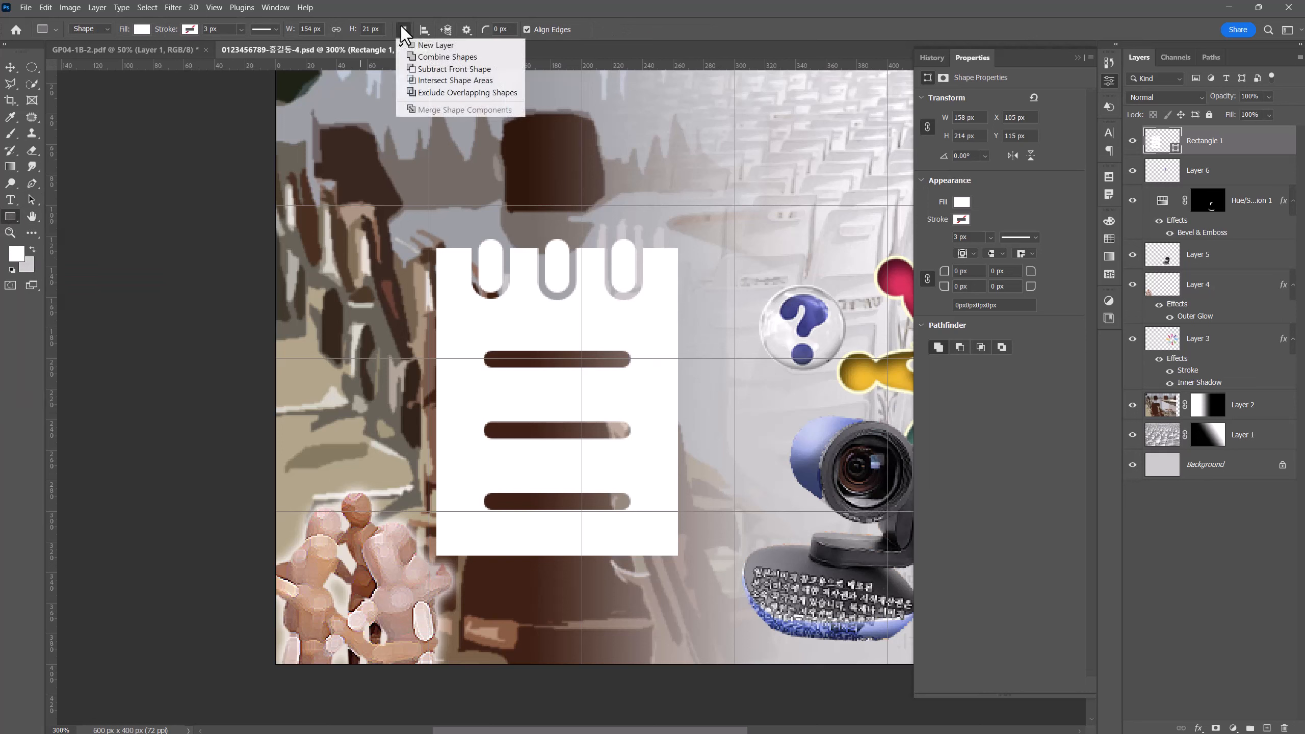
left_click(424, 58)
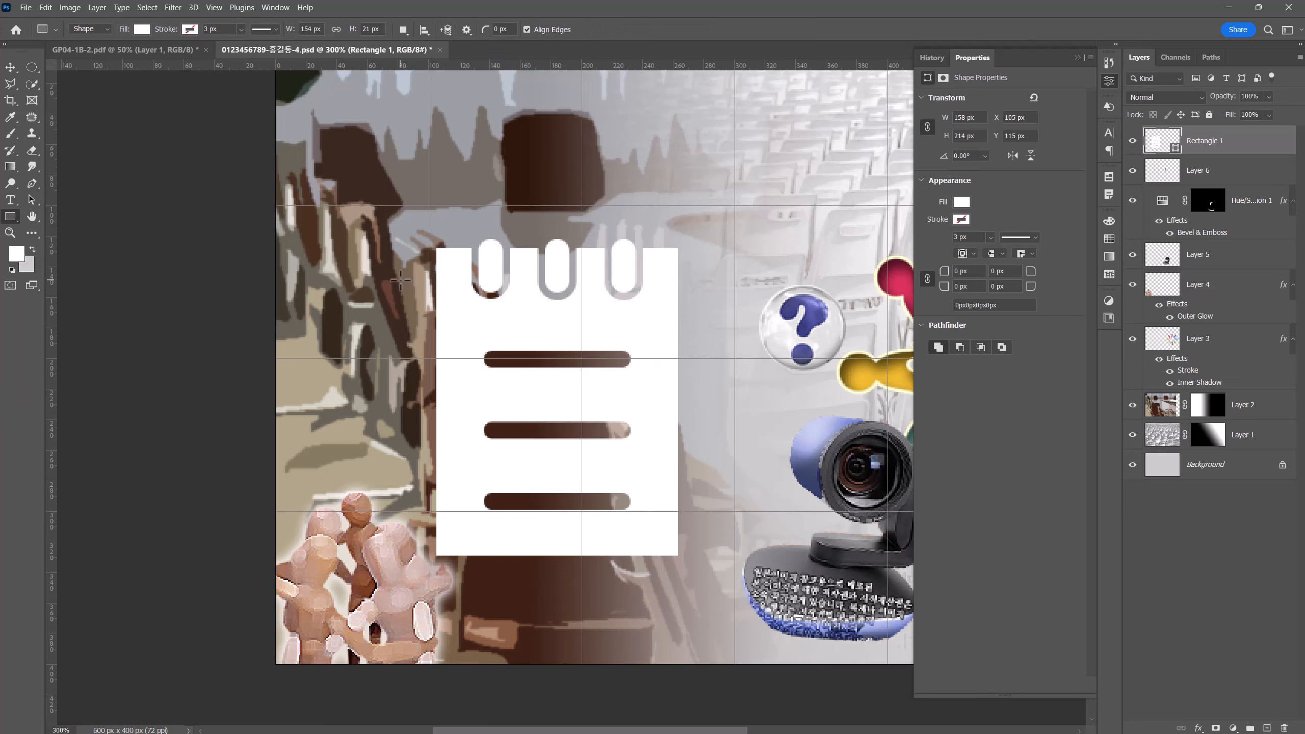
left_click_drag(400, 279, 427, 595)
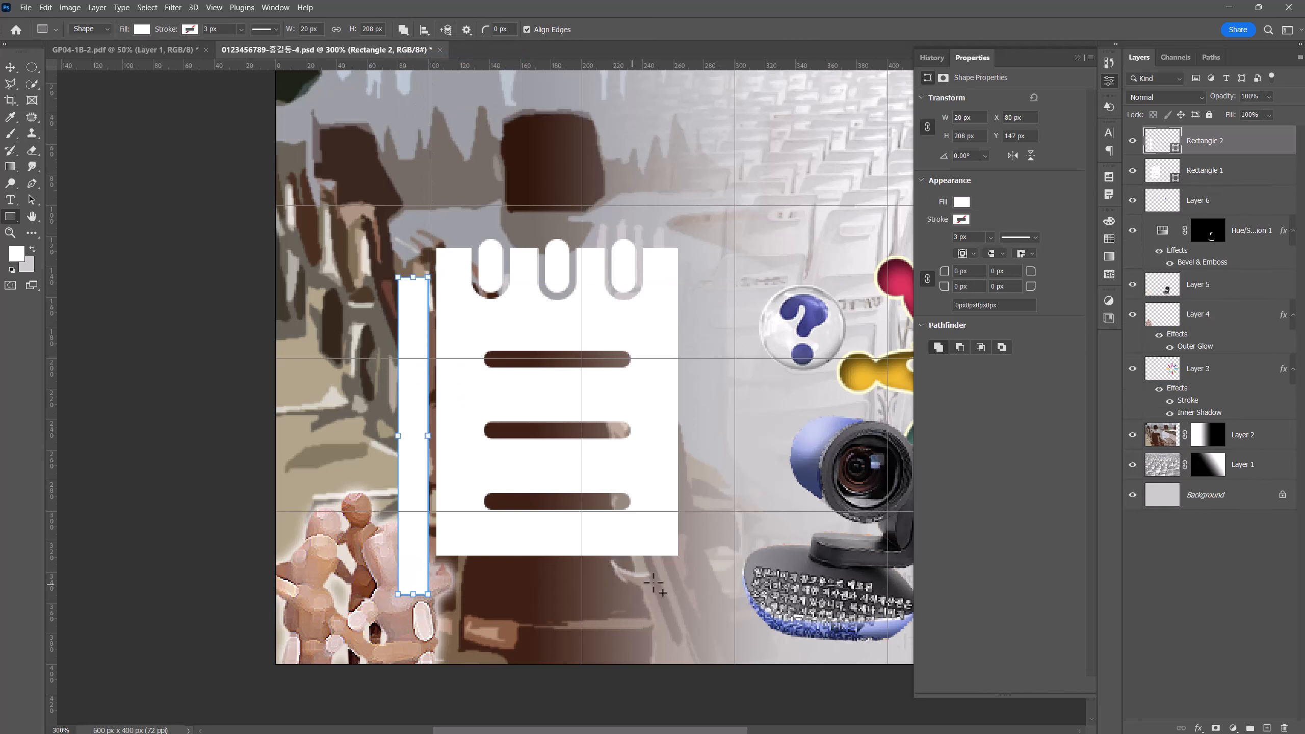
Step: Add a horizontal bar about 167 × 20 px below the document shape, joining the vertical bar's lower end on the same layer
left_click_drag(656, 565, 400, 595)
left_click(372, 573)
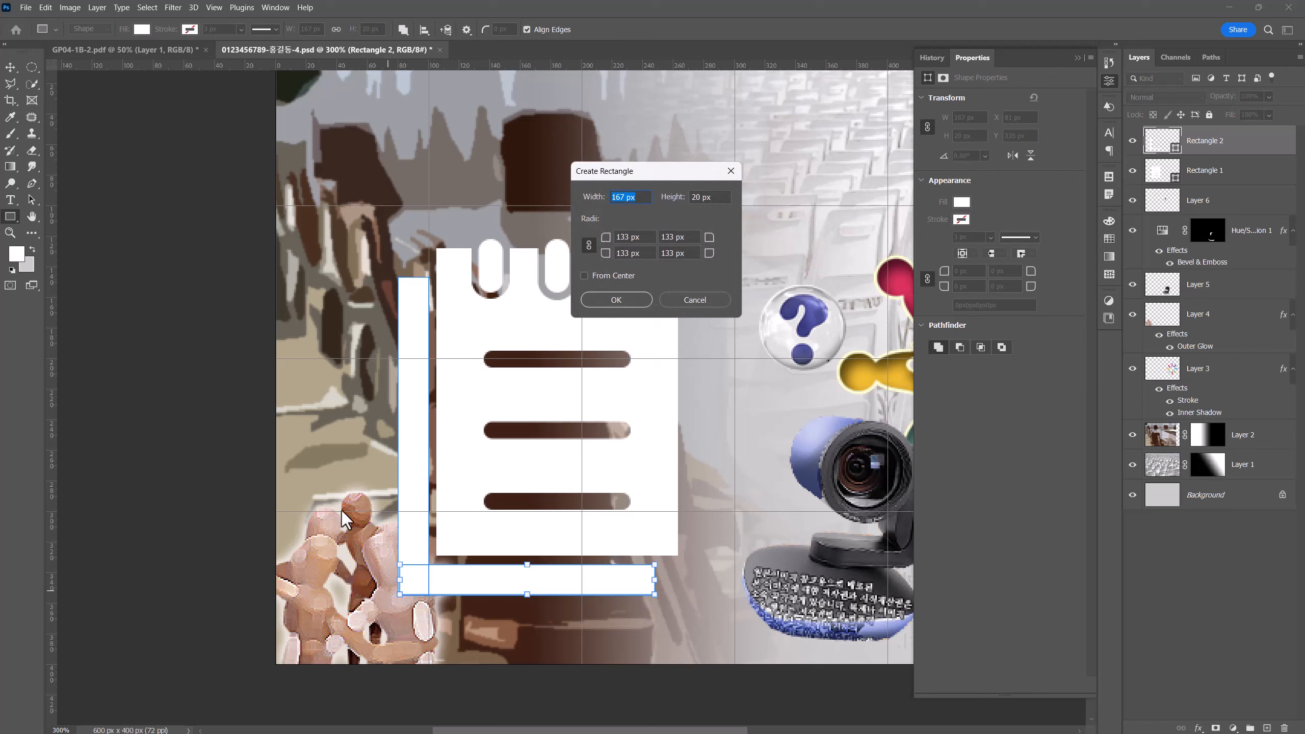
left_click(687, 298)
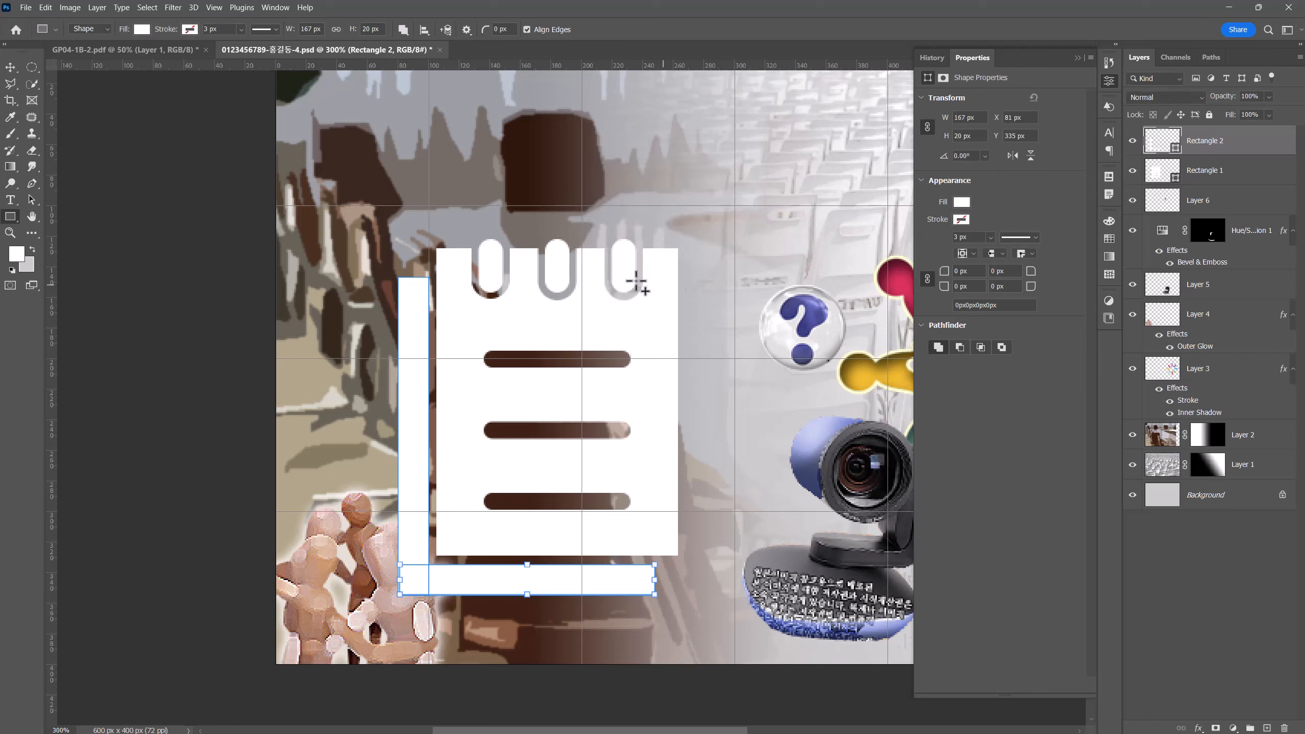
Step: Round the upper-left and lower-left corners of the vertical bar
left_click(31, 200)
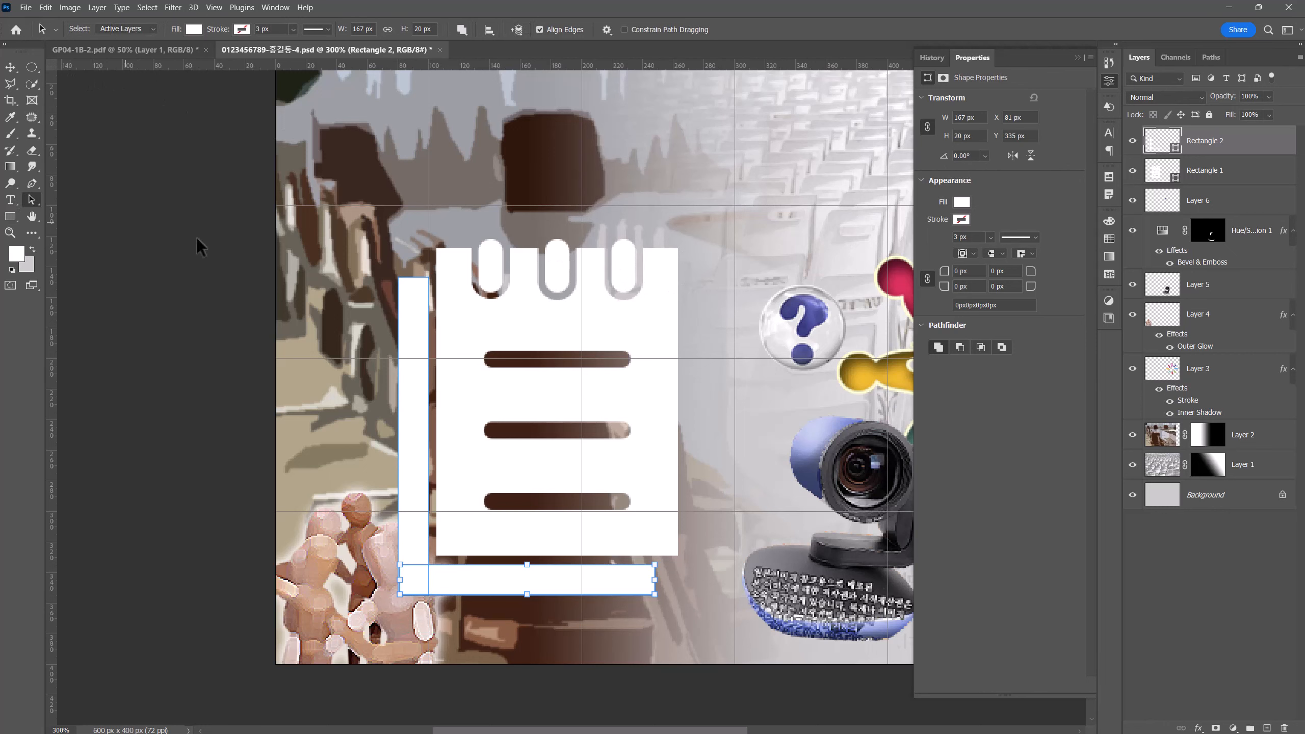
left_click(411, 288)
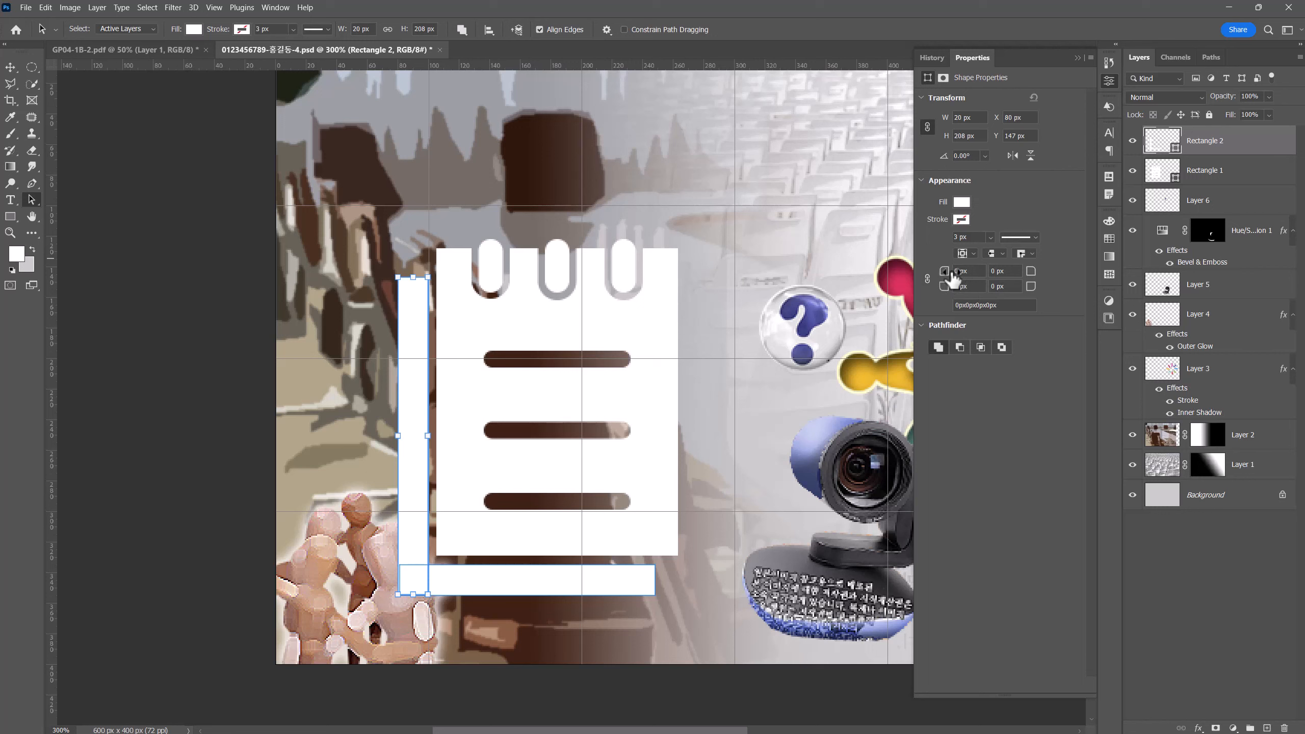
left_click_drag(951, 280, 959, 279)
left_click(943, 279)
key("BackSpace")
left_click(964, 286)
Step: Shorten the horizontal bar from its left end to about 153 px wide so it clears the vertical bar's rounded corner
left_click(548, 572)
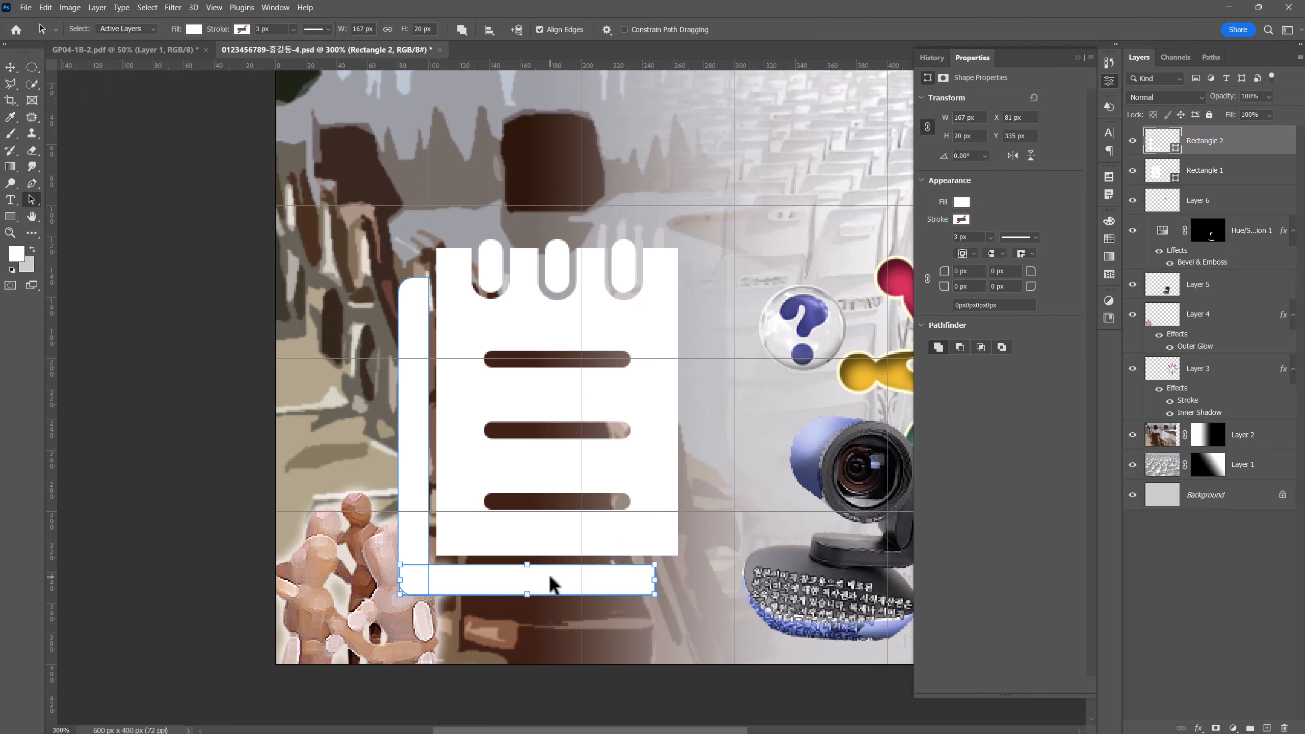
left_click(401, 581)
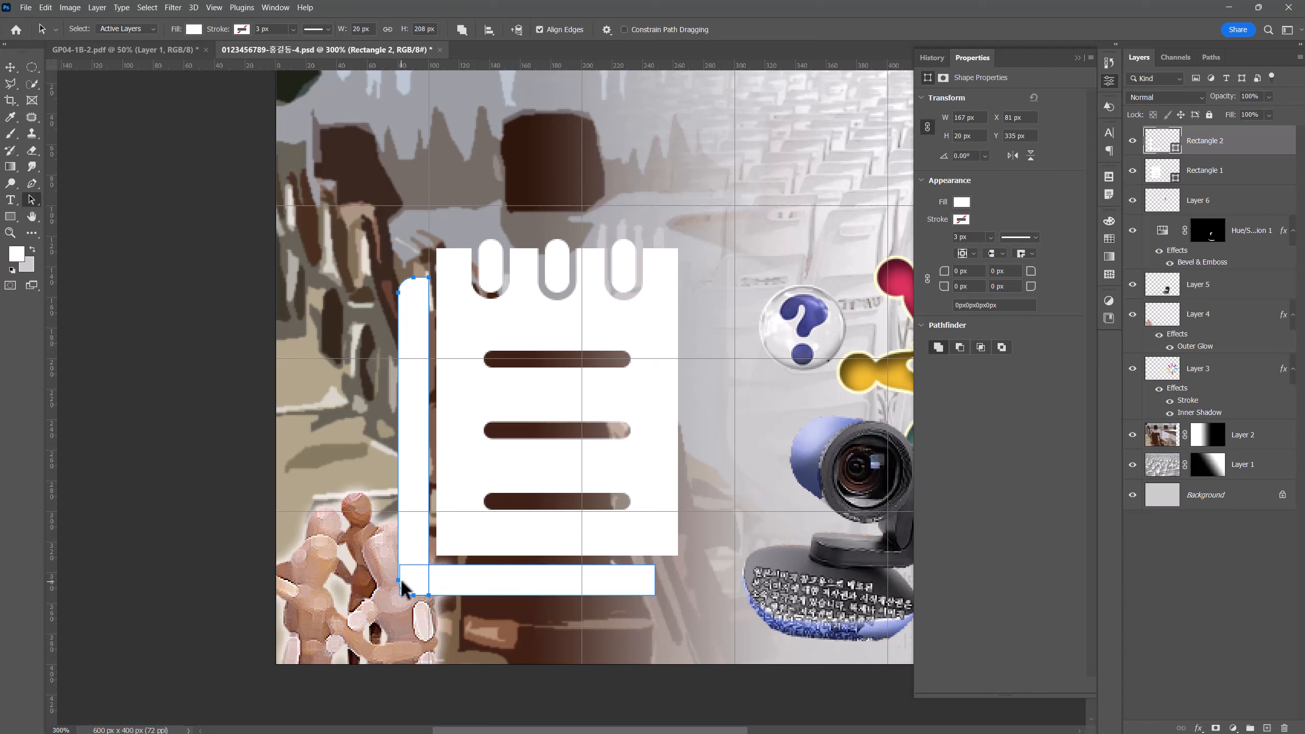
left_click(463, 583)
left_click_drag(401, 580, 421, 586)
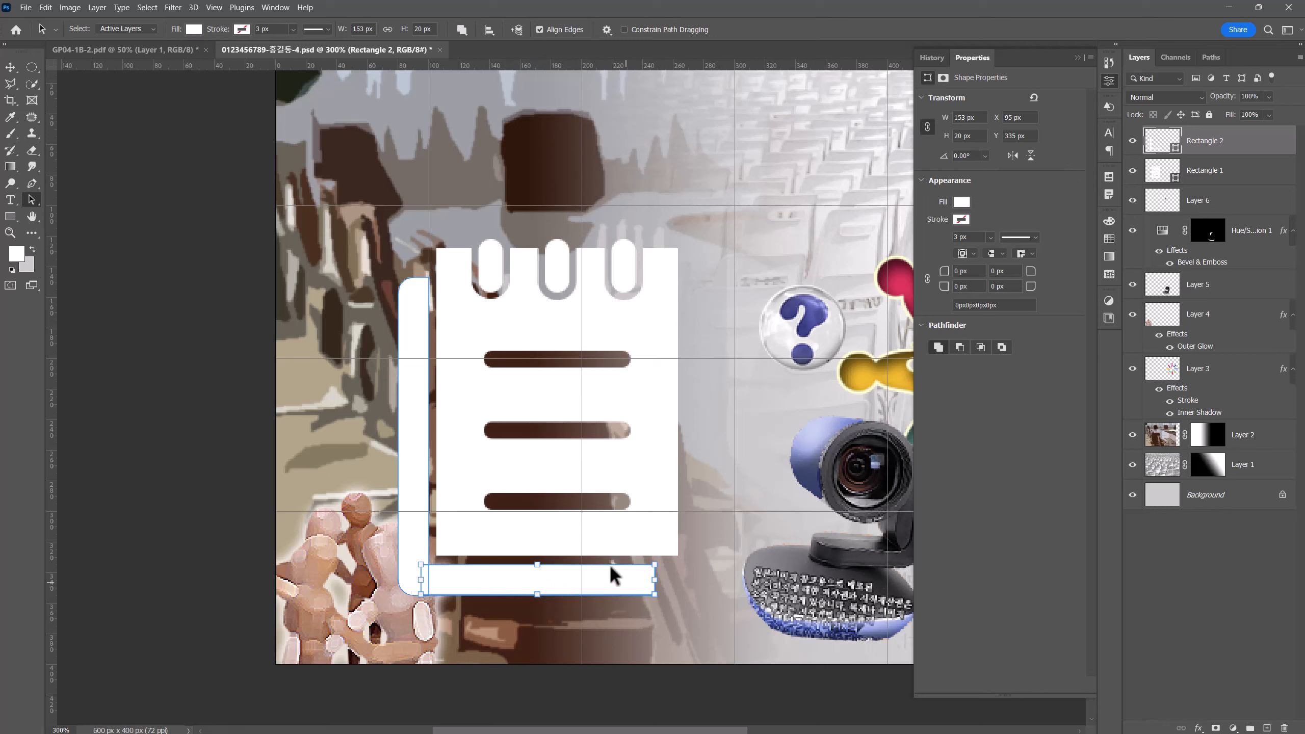
Step: Set the horizontal bar's bottom-right corner radius to 10 px
left_click(1022, 288)
type("10")
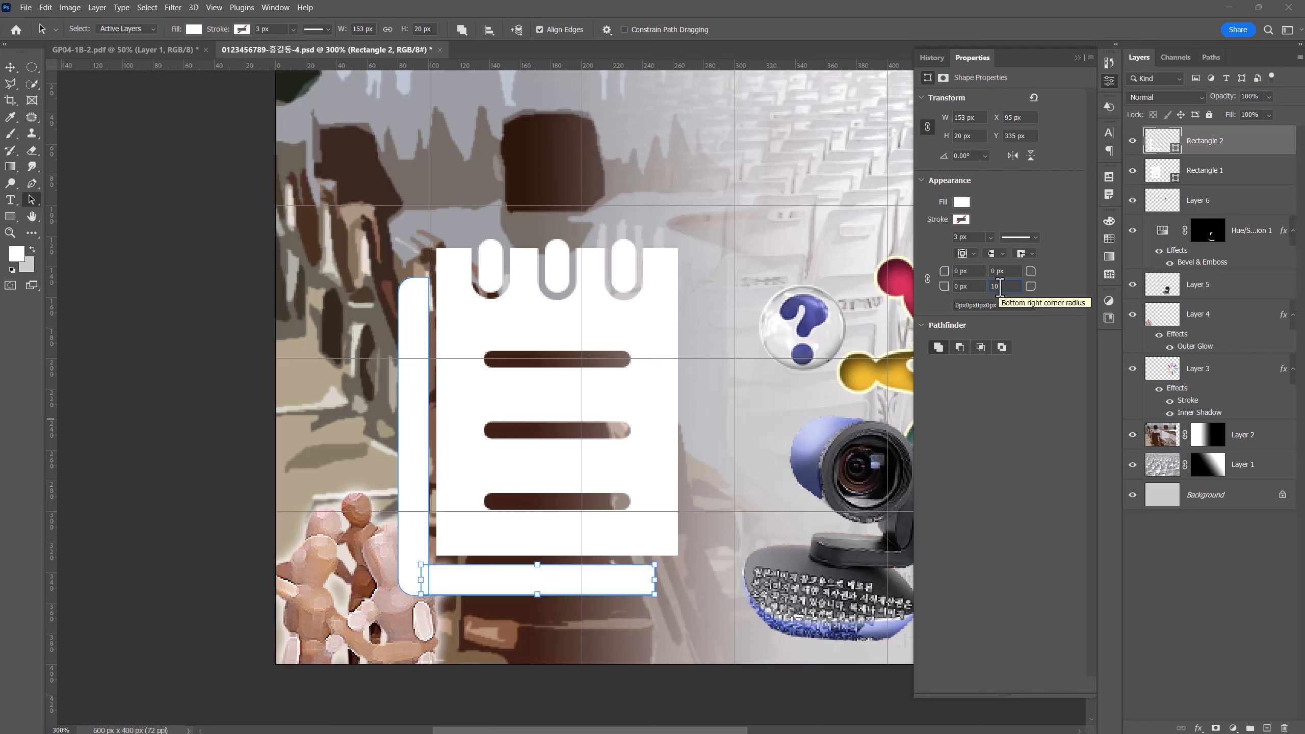
key("Return")
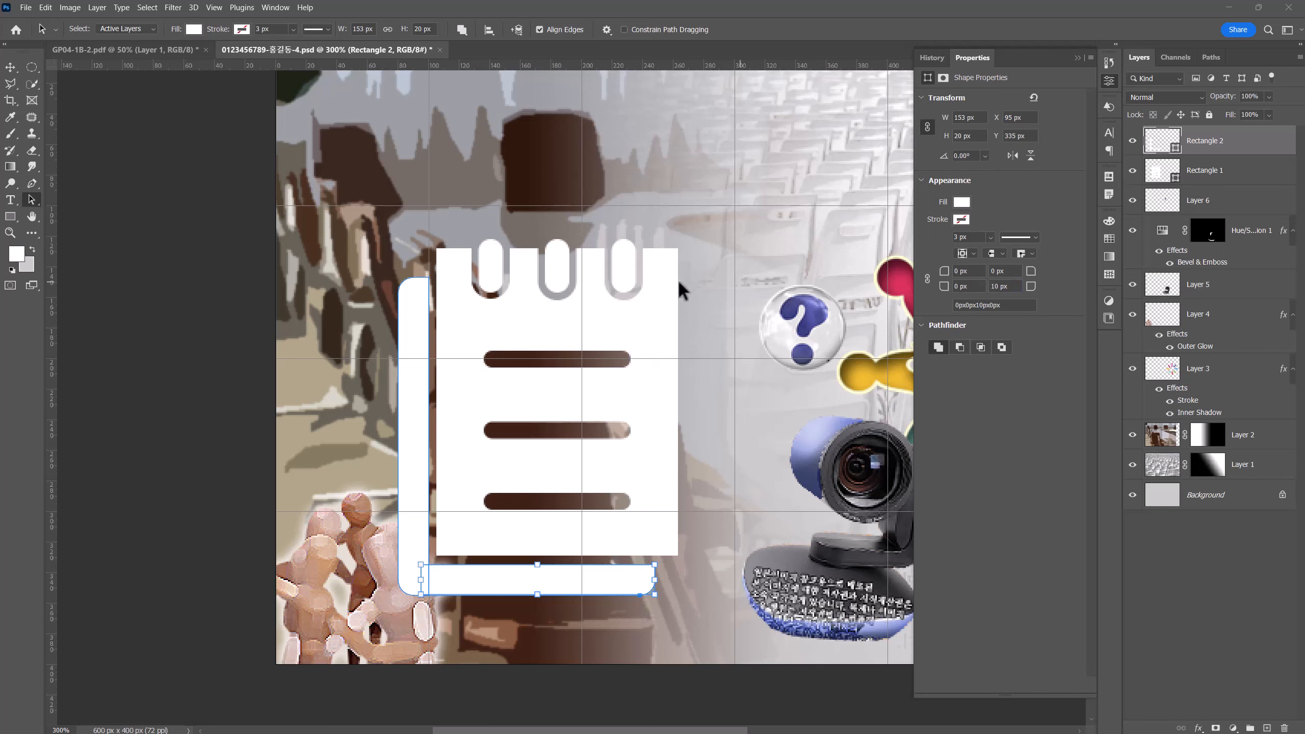
Step: Cut a triangular notch out of the notepad page's right edge on Rectangle 1, using the Pen tool with Subtract Front Shape
left_click(296, 263)
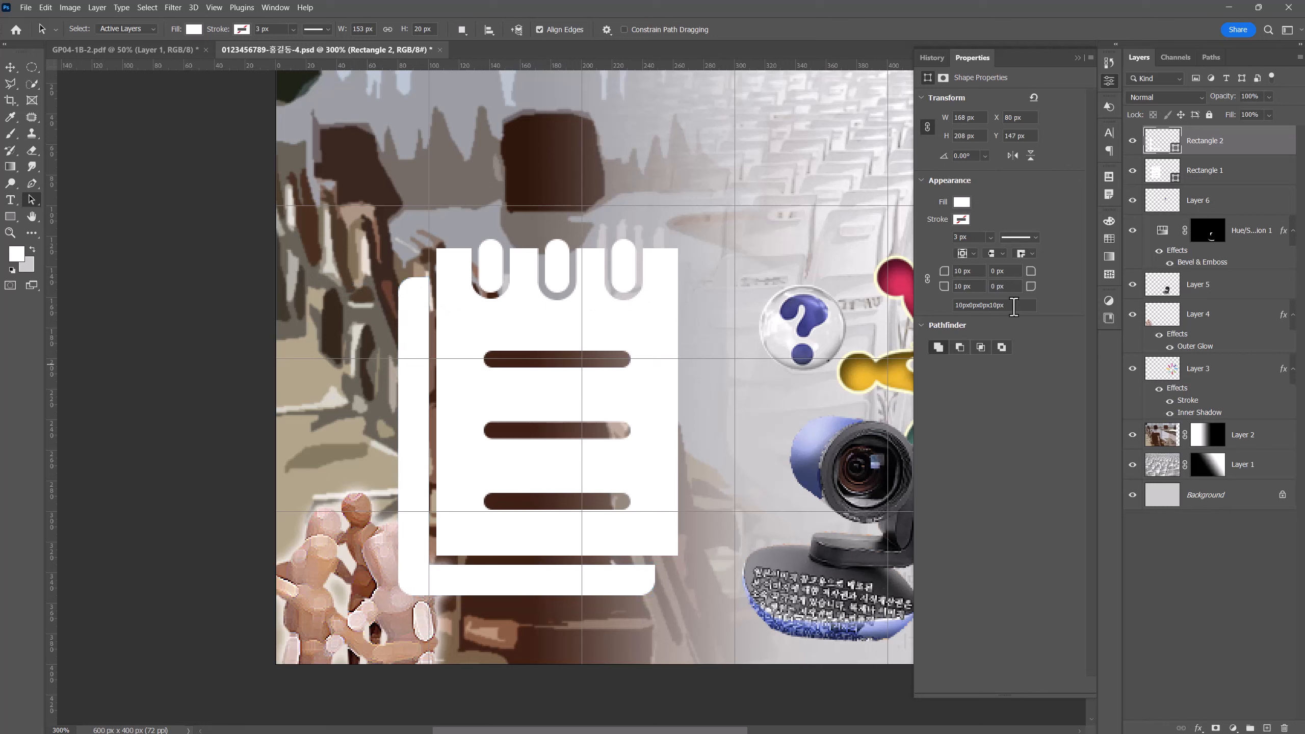
left_click(1162, 144)
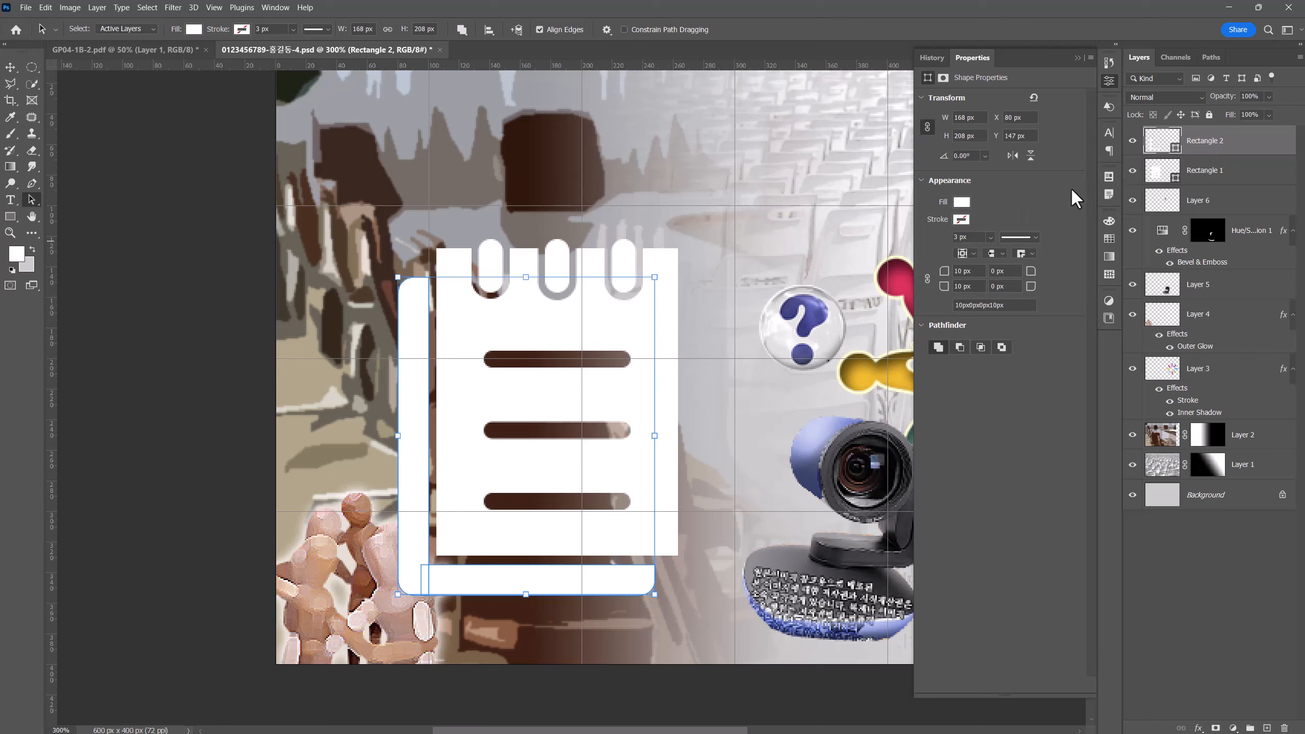
left_click(1167, 174)
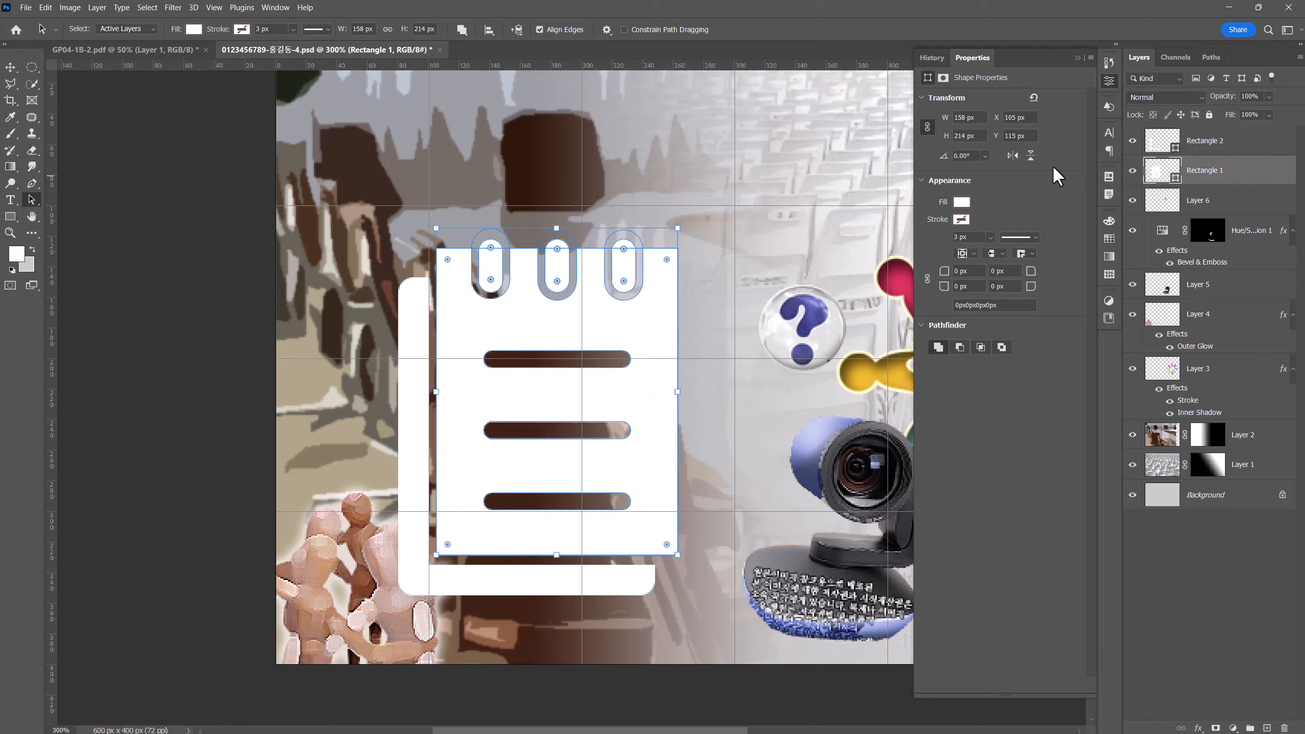
left_click(30, 185)
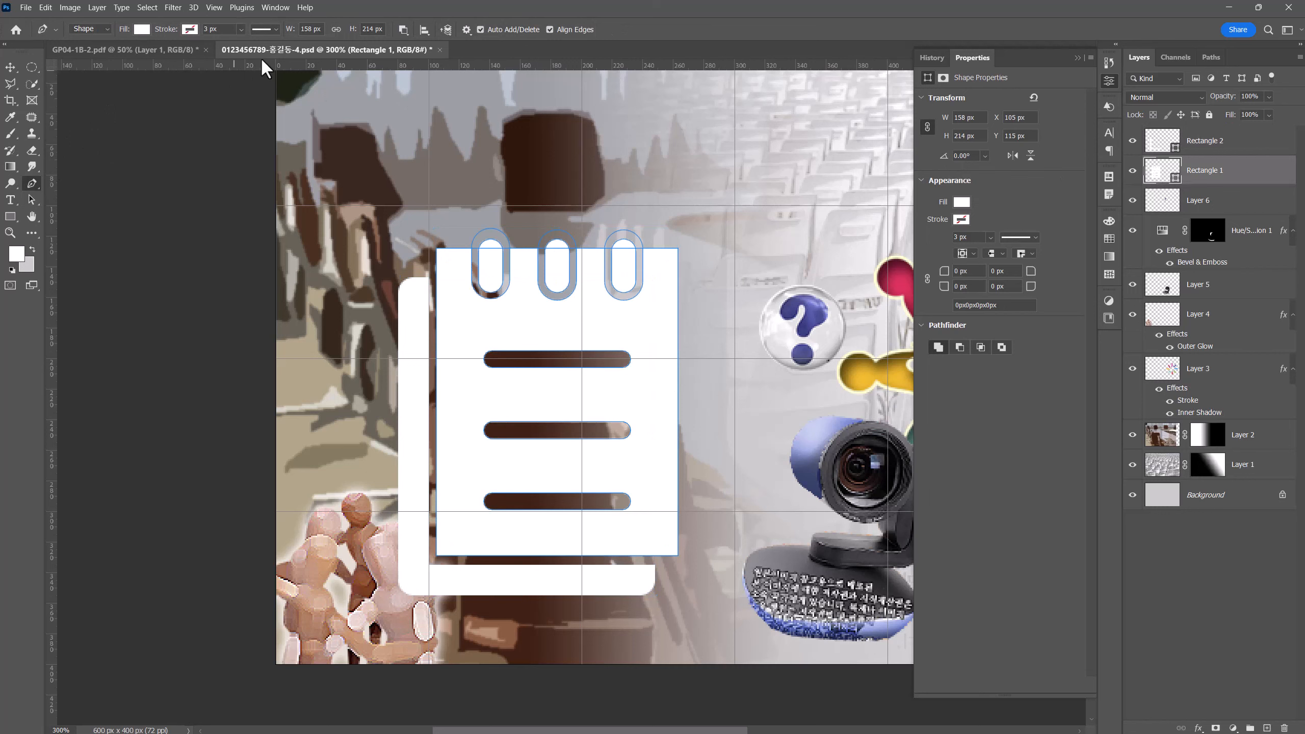
left_click(405, 32)
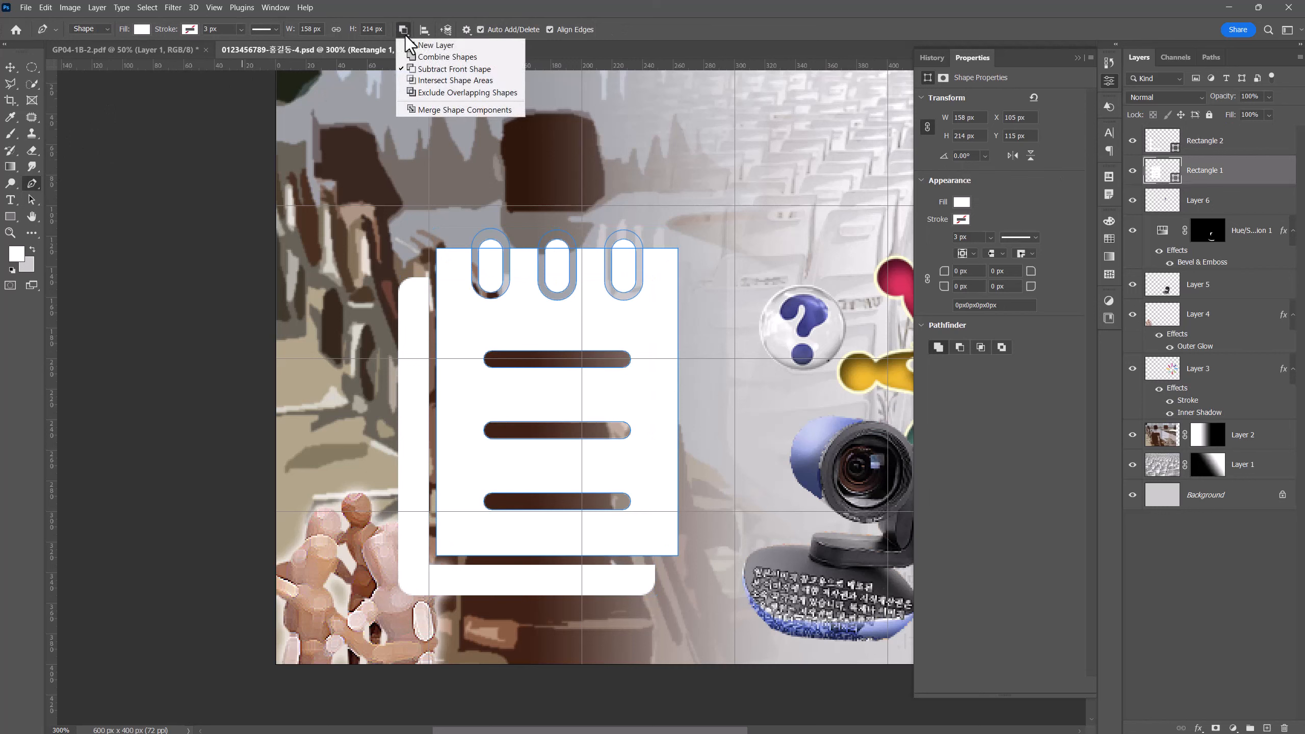
left_click(419, 68)
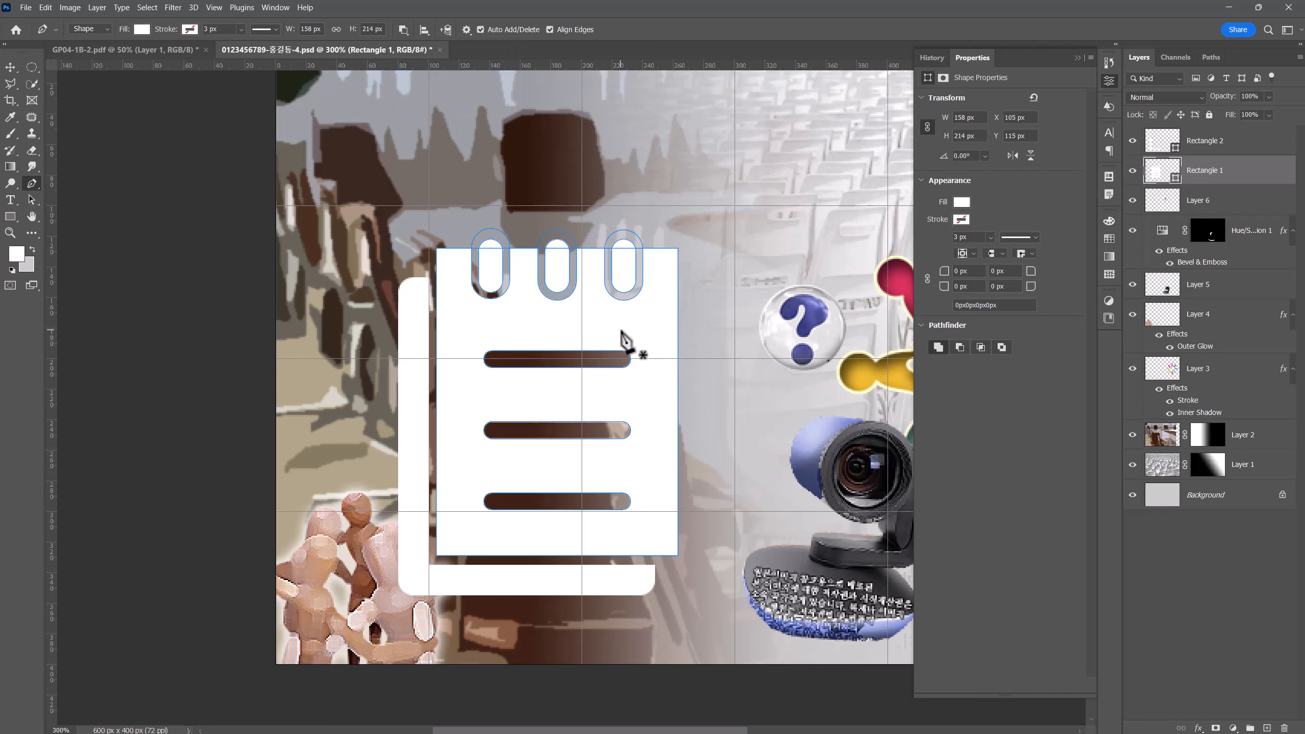
left_click(685, 357)
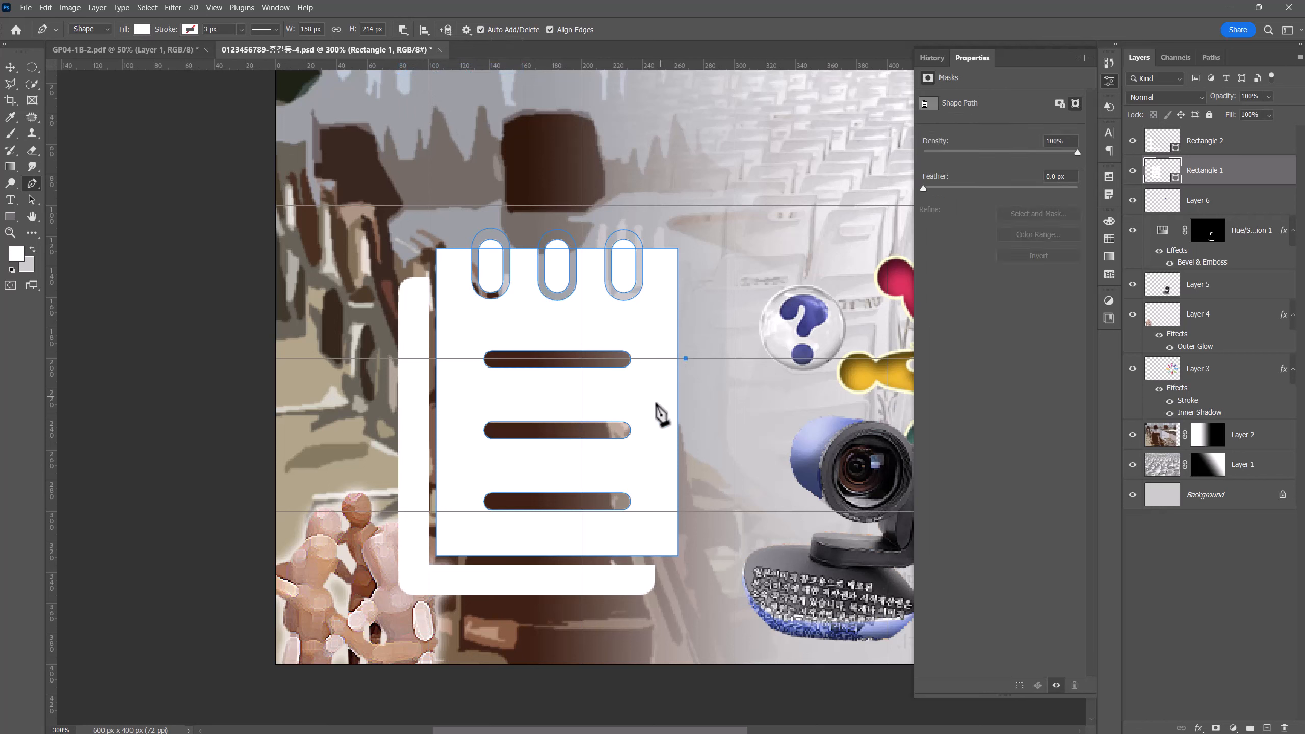
left_click(581, 432)
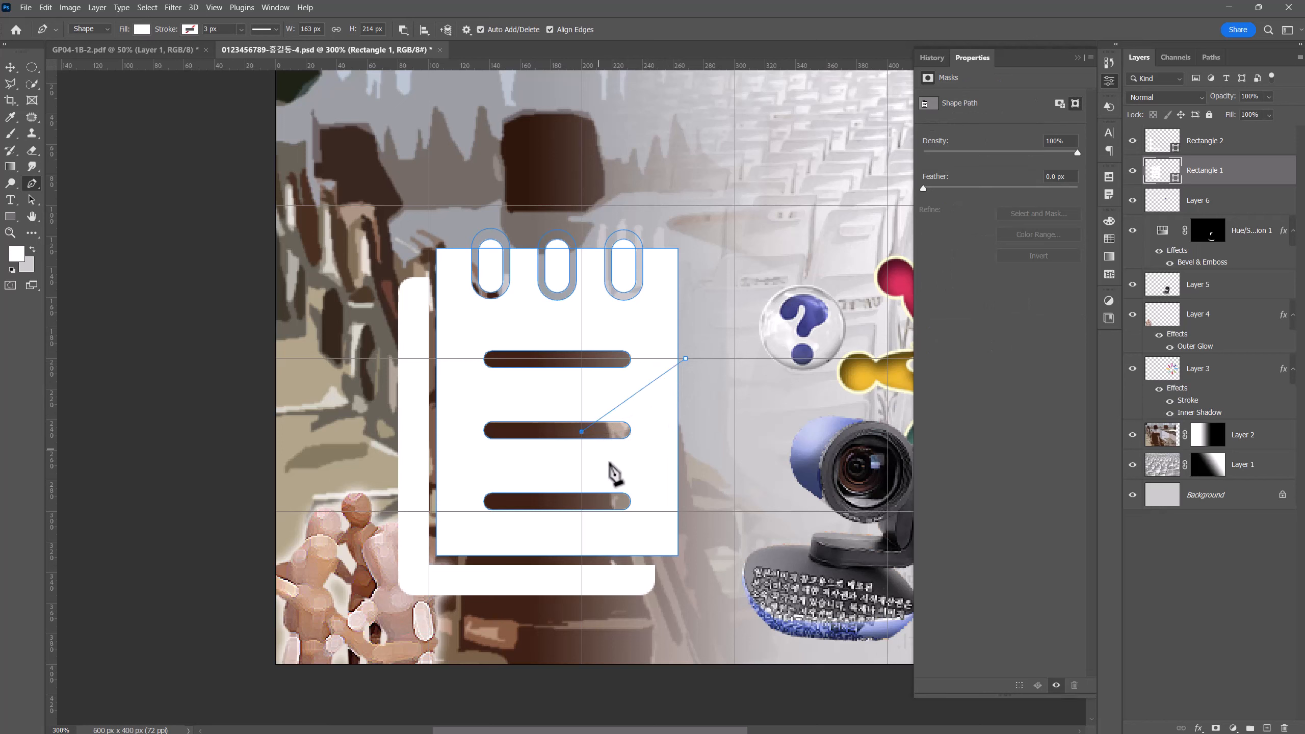
left_click(682, 558)
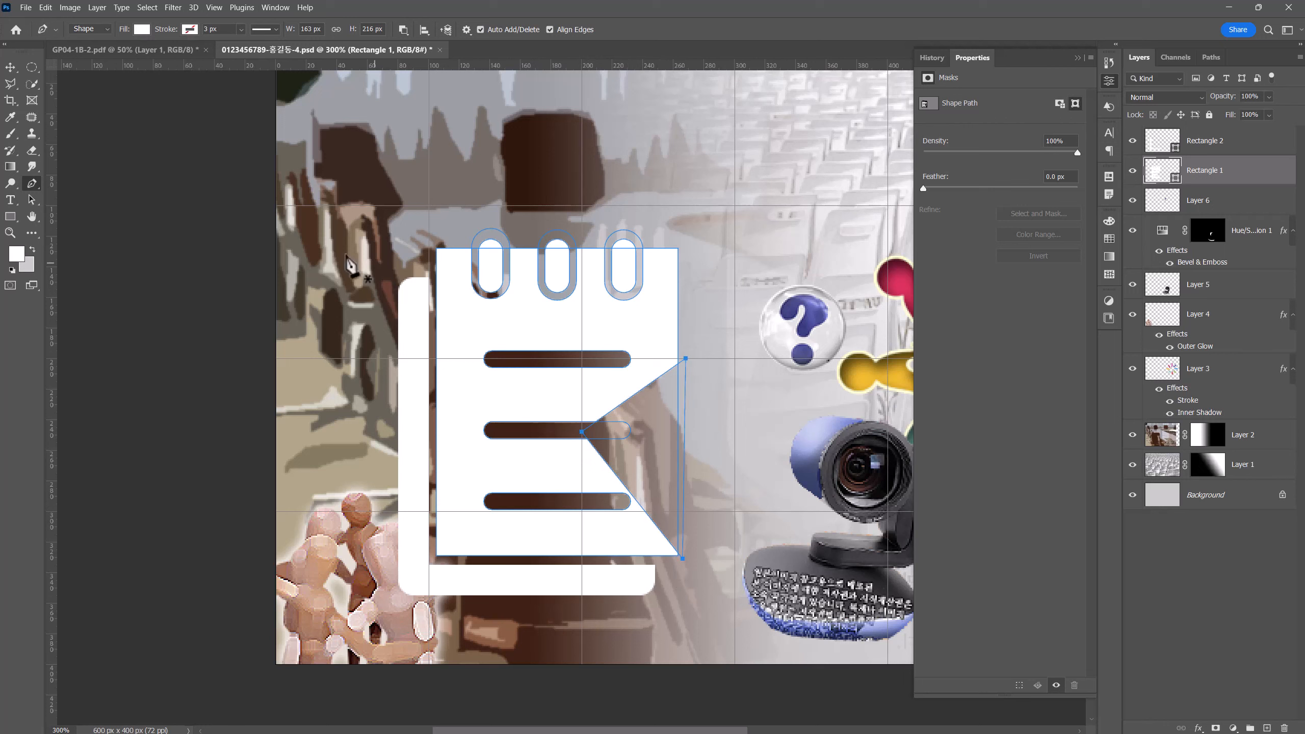
Step: Refine the triangular notch with Direct Selection, moving its outer corners slightly outward and its inner point slightly to the right
left_click(33, 202)
right_click(33, 201)
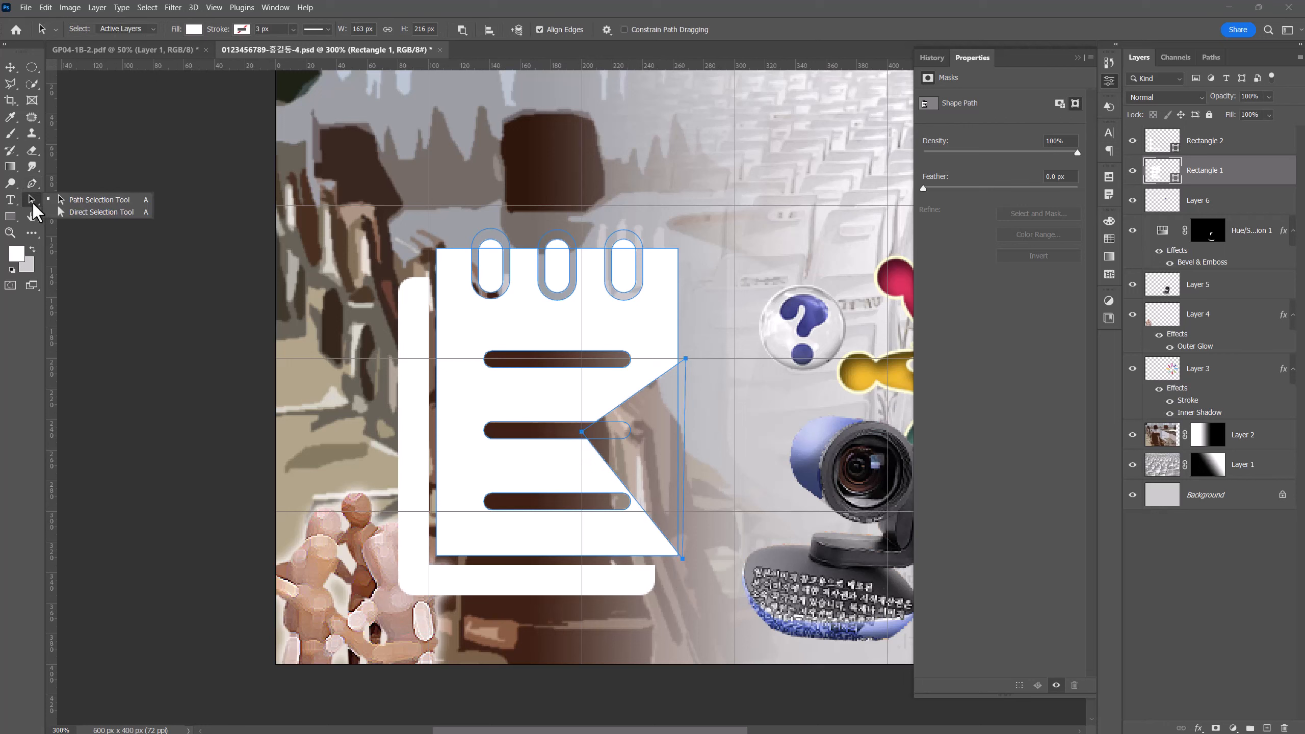
left_click(84, 216)
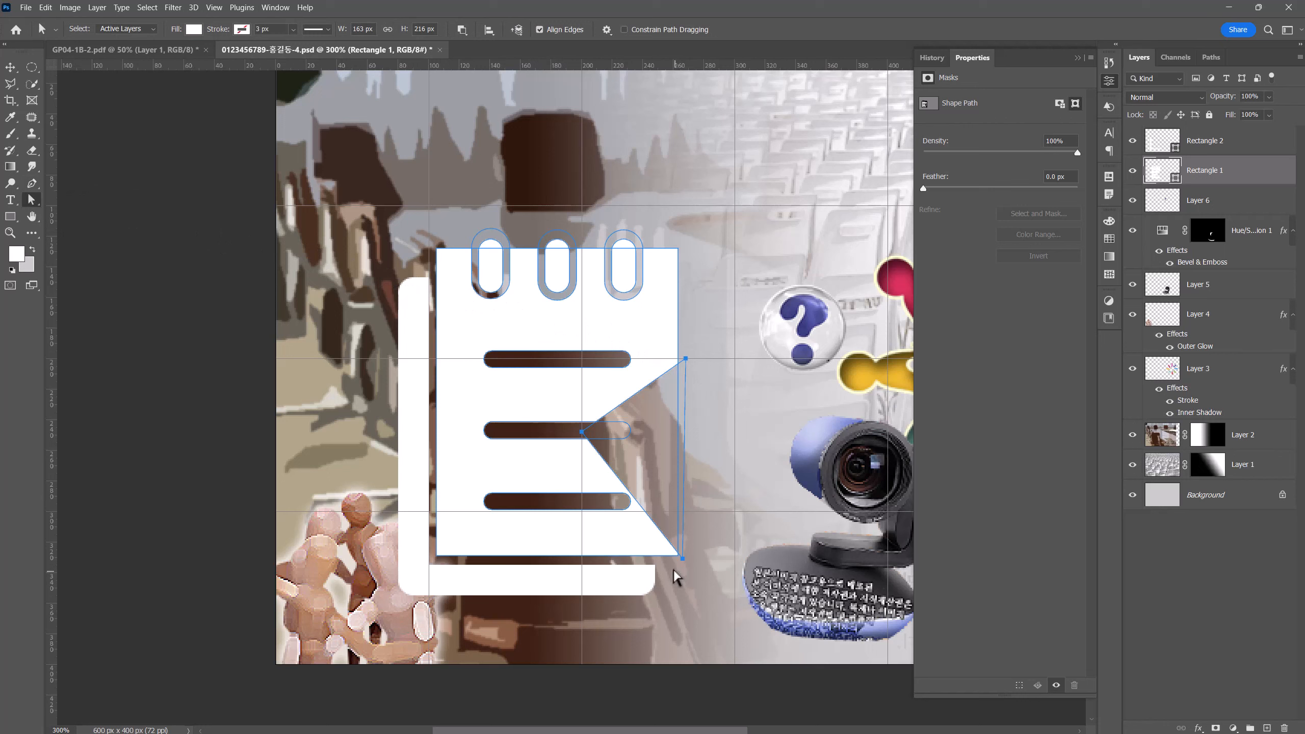
left_click_drag(684, 561, 687, 567)
left_click_drag(685, 359, 682, 346)
left_click(781, 513)
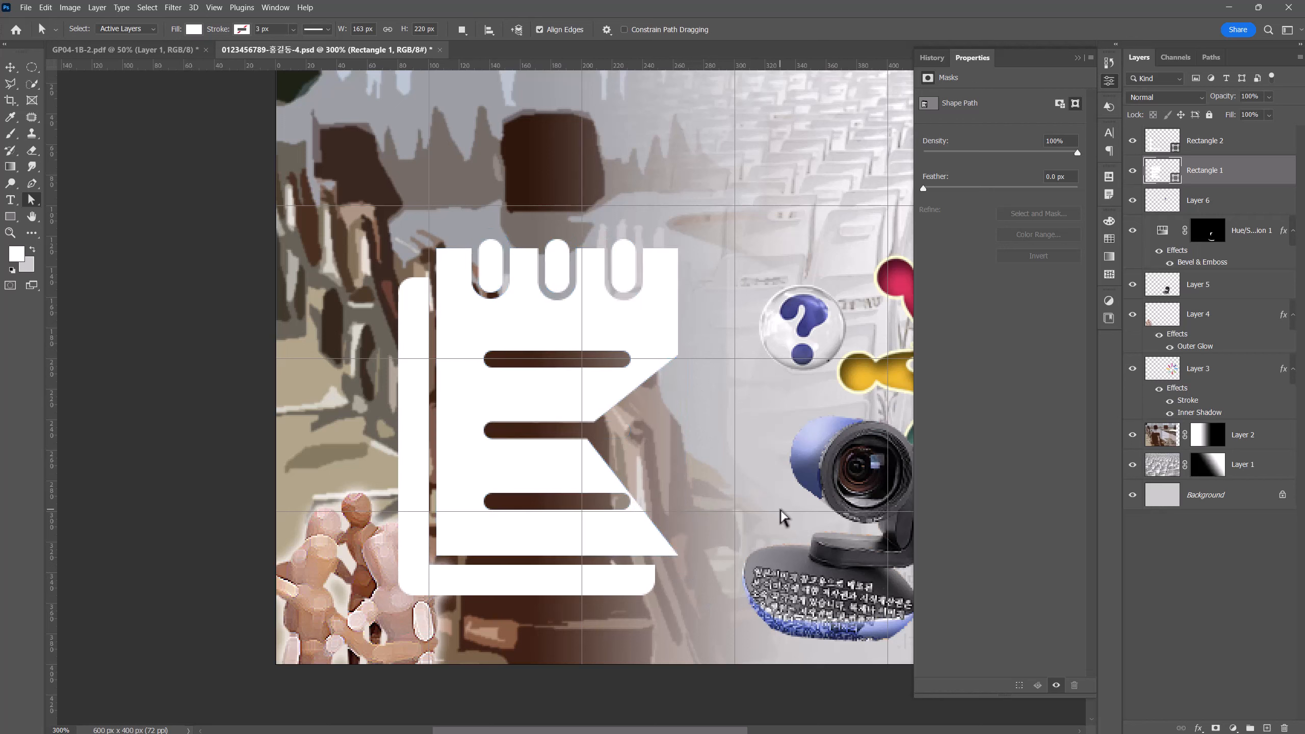
left_click(578, 453)
left_click_drag(581, 432, 589, 432)
left_click(757, 447)
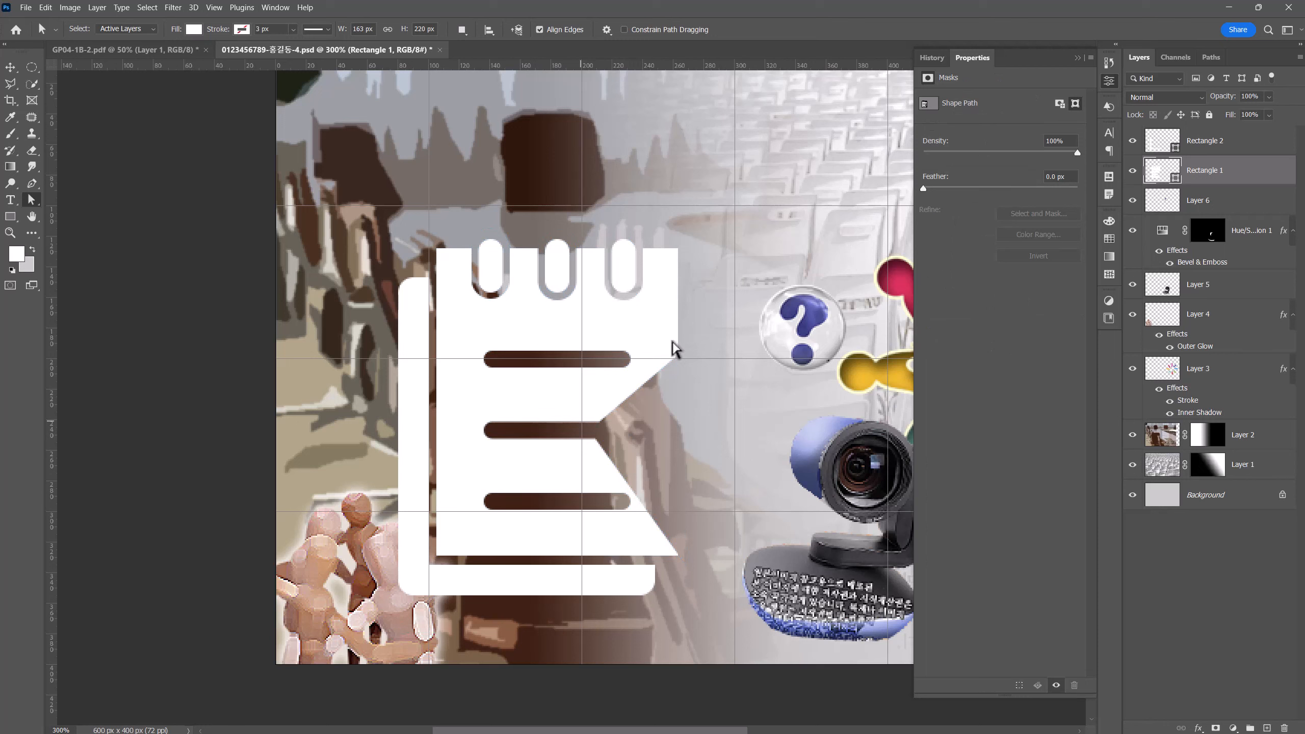
Step: Free-transform Rectangle 1 and Rectangle 2 together, distorting their corners into a notepad in perspective, rotated about -44°
left_click(1220, 141, "shift")
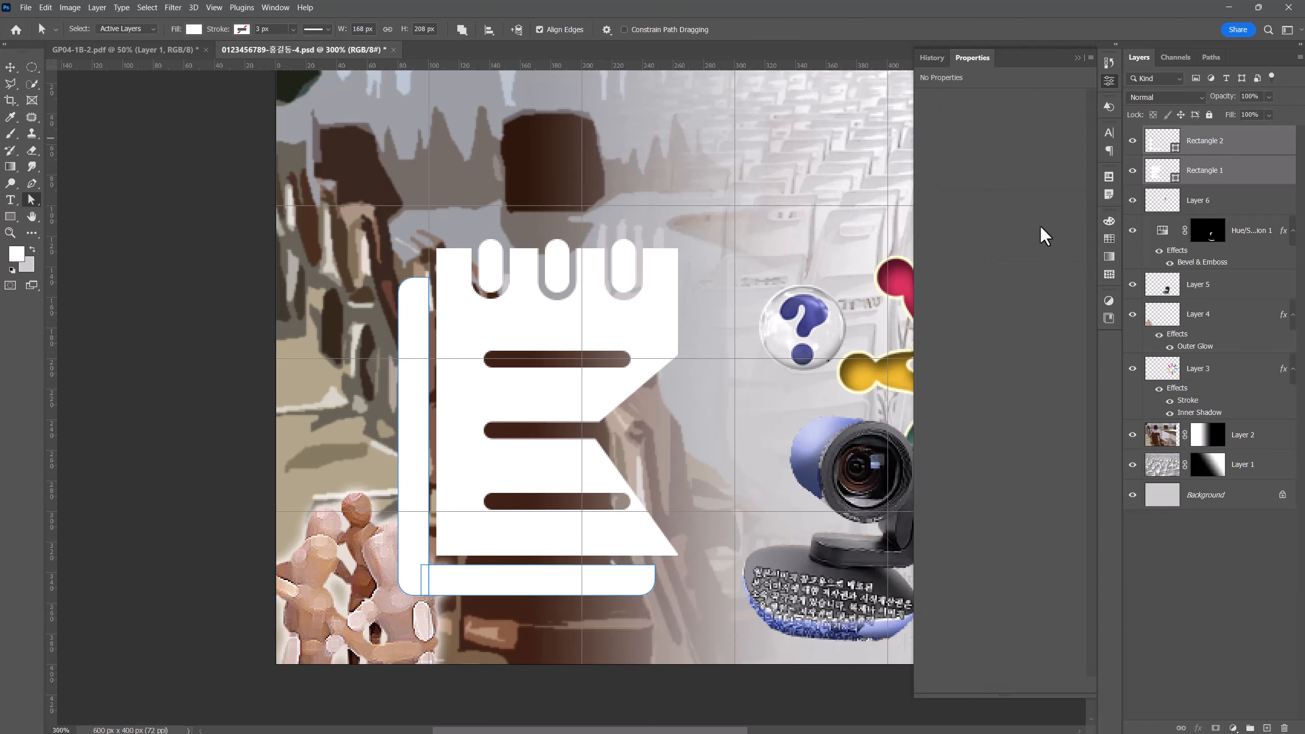
key("ctrl+t")
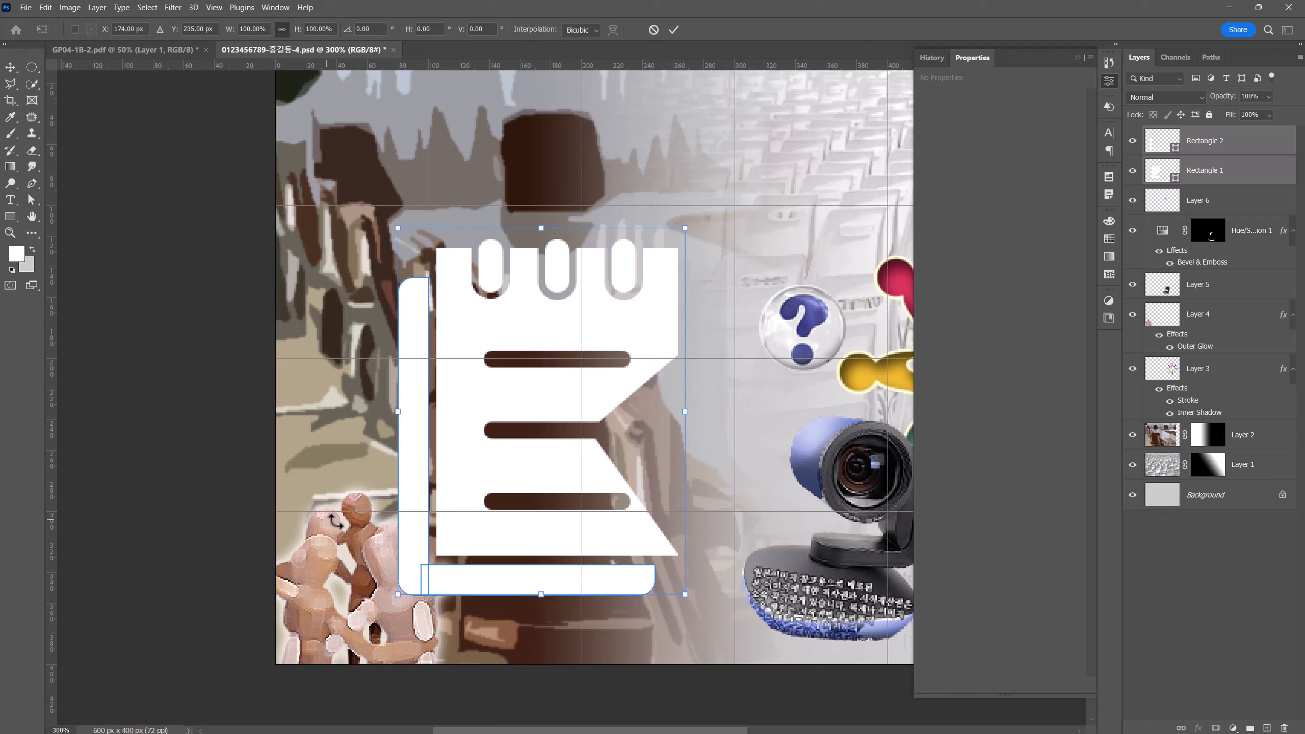
key("ctrl")
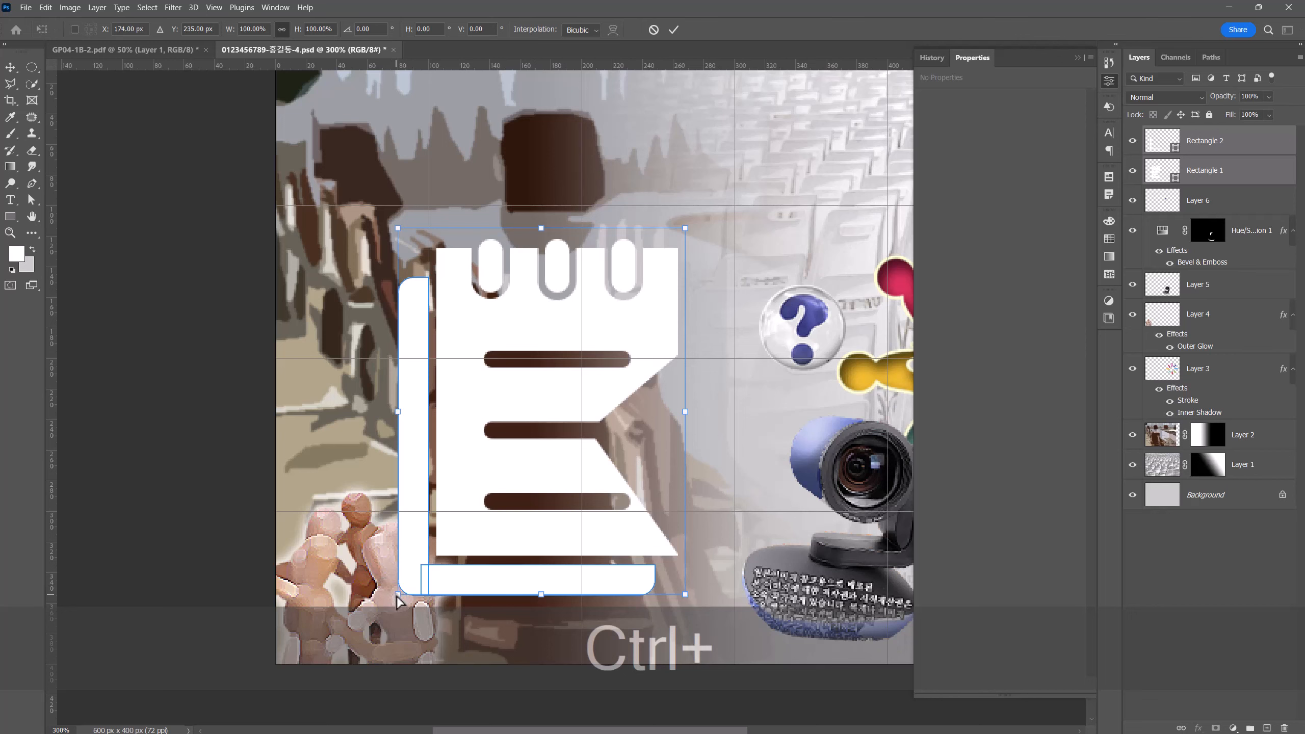
left_click_drag(398, 599, 548, 625)
left_click_drag(685, 594, 770, 438)
left_click_drag(398, 228, 255, 364)
left_click_drag(685, 228, 495, 250)
left_click_drag(770, 437, 782, 412)
left_click_drag(547, 625, 549, 636)
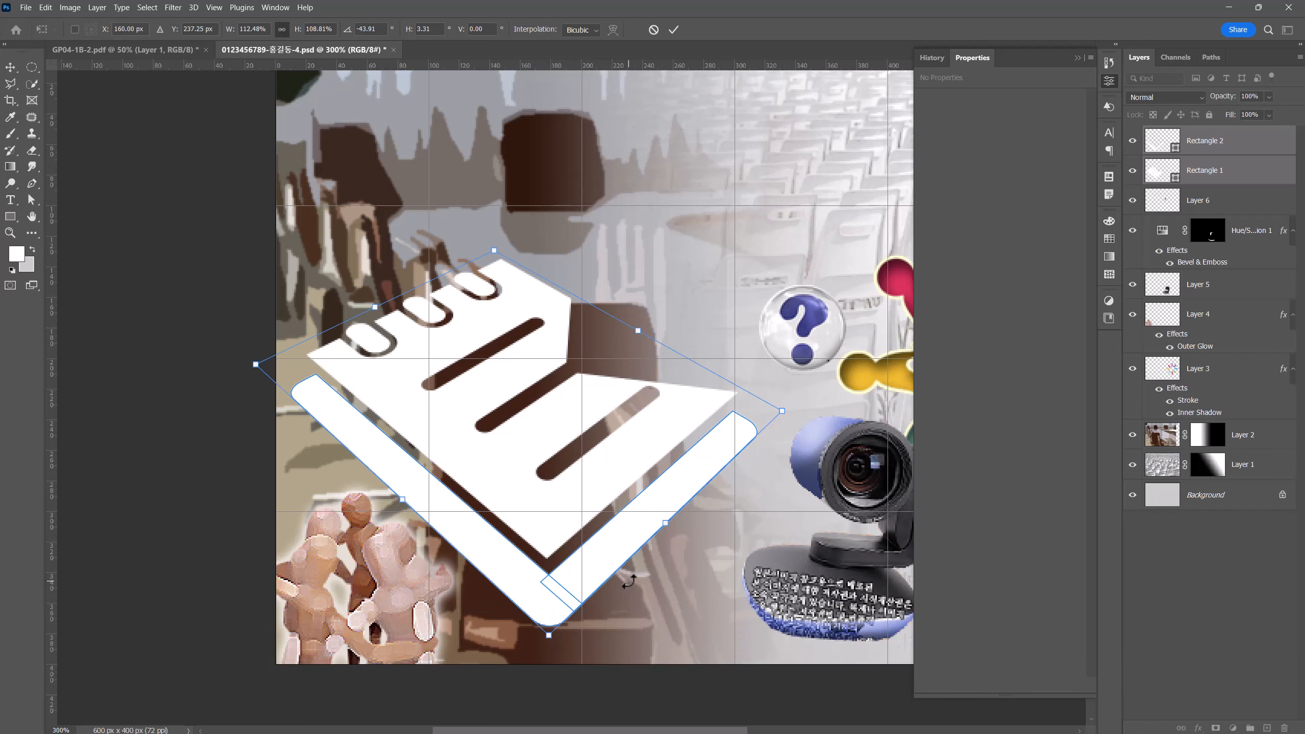
key("Return")
Step: Move the inner point of the page's notch slightly down and left with Direct Selection to deepen the cut
left_click(1167, 176)
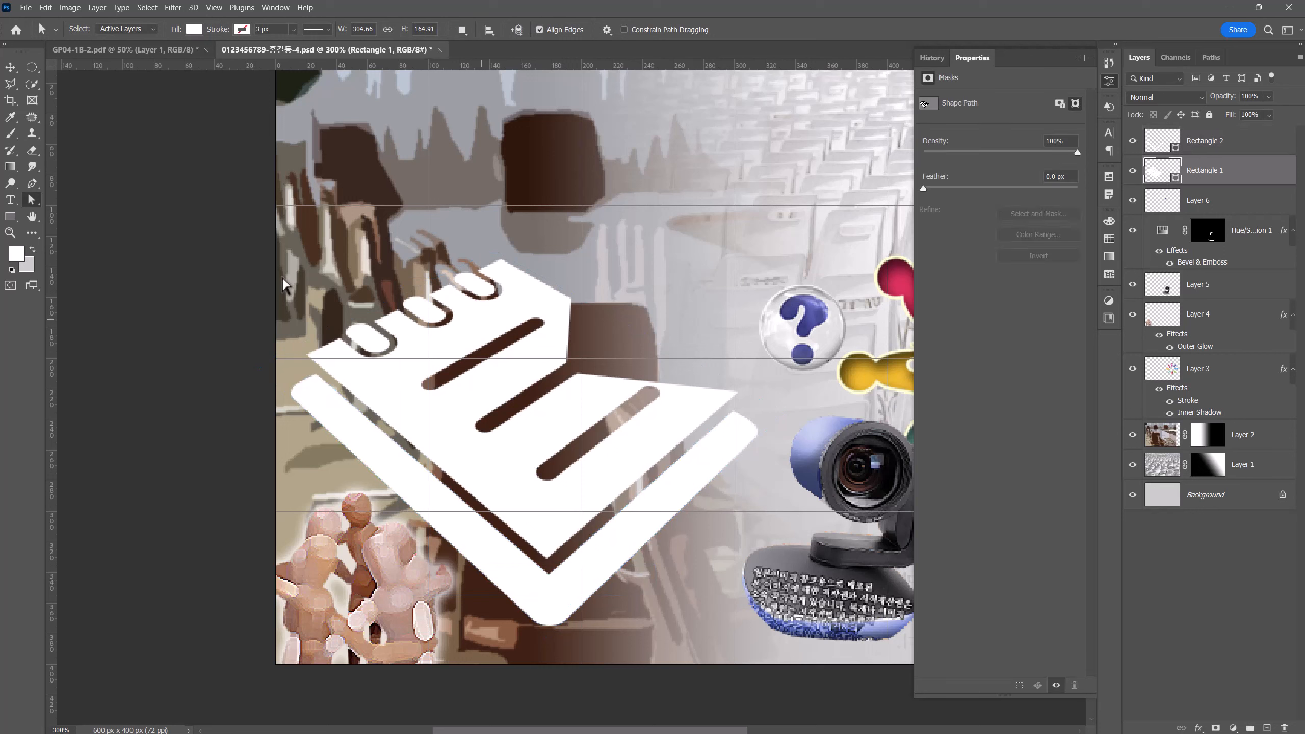
right_click(34, 202)
left_click(58, 212)
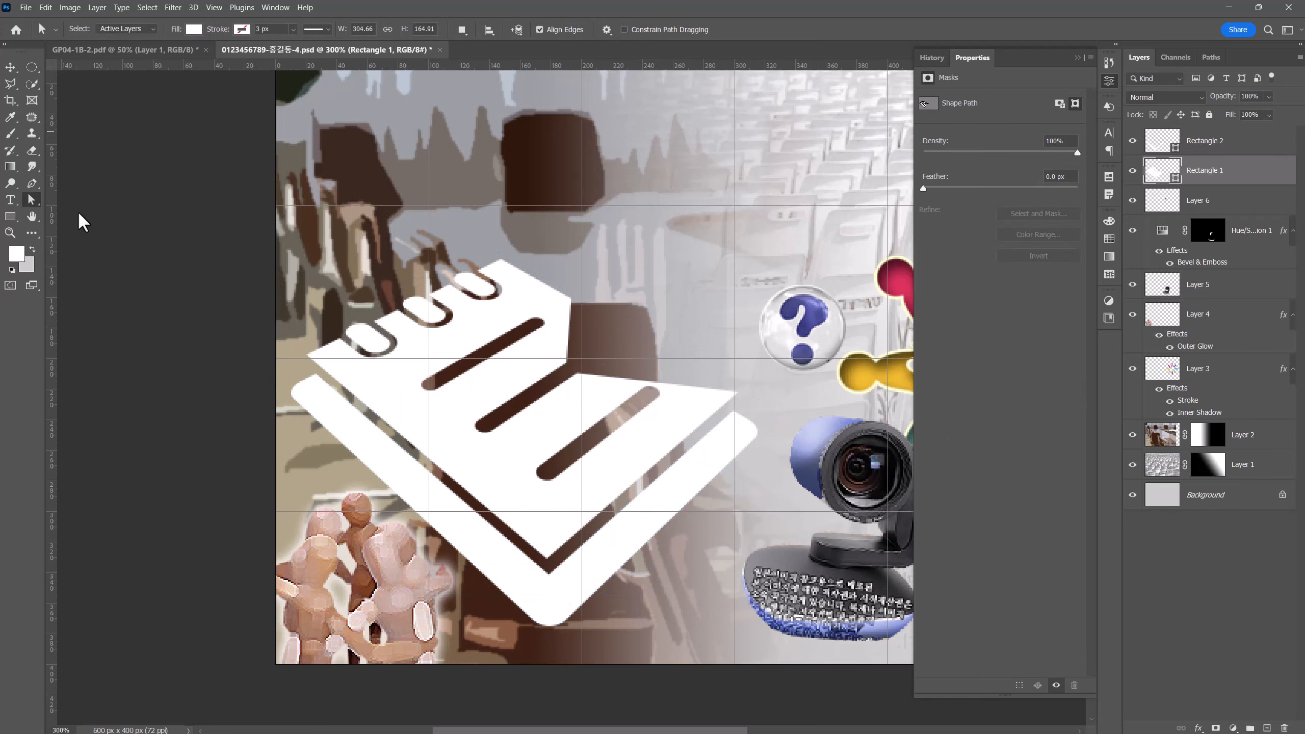
left_click(576, 379)
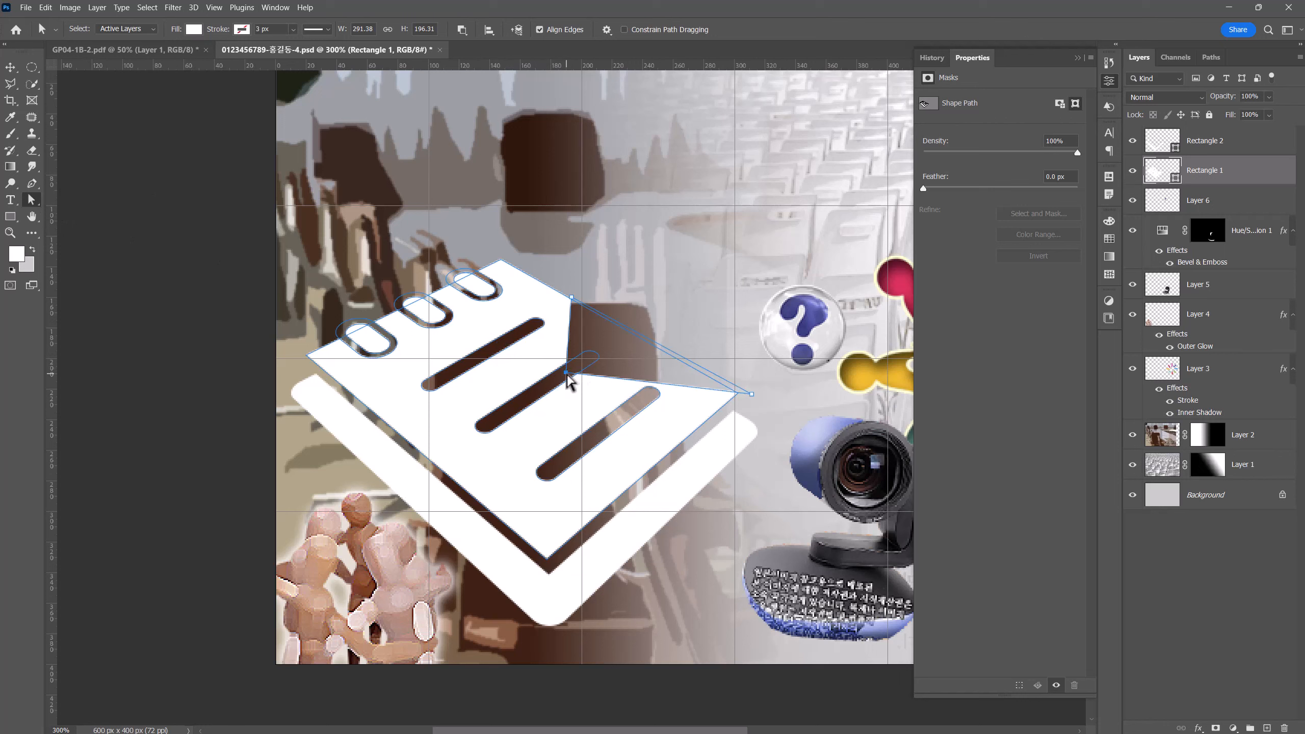
left_click_drag(567, 374, 563, 382)
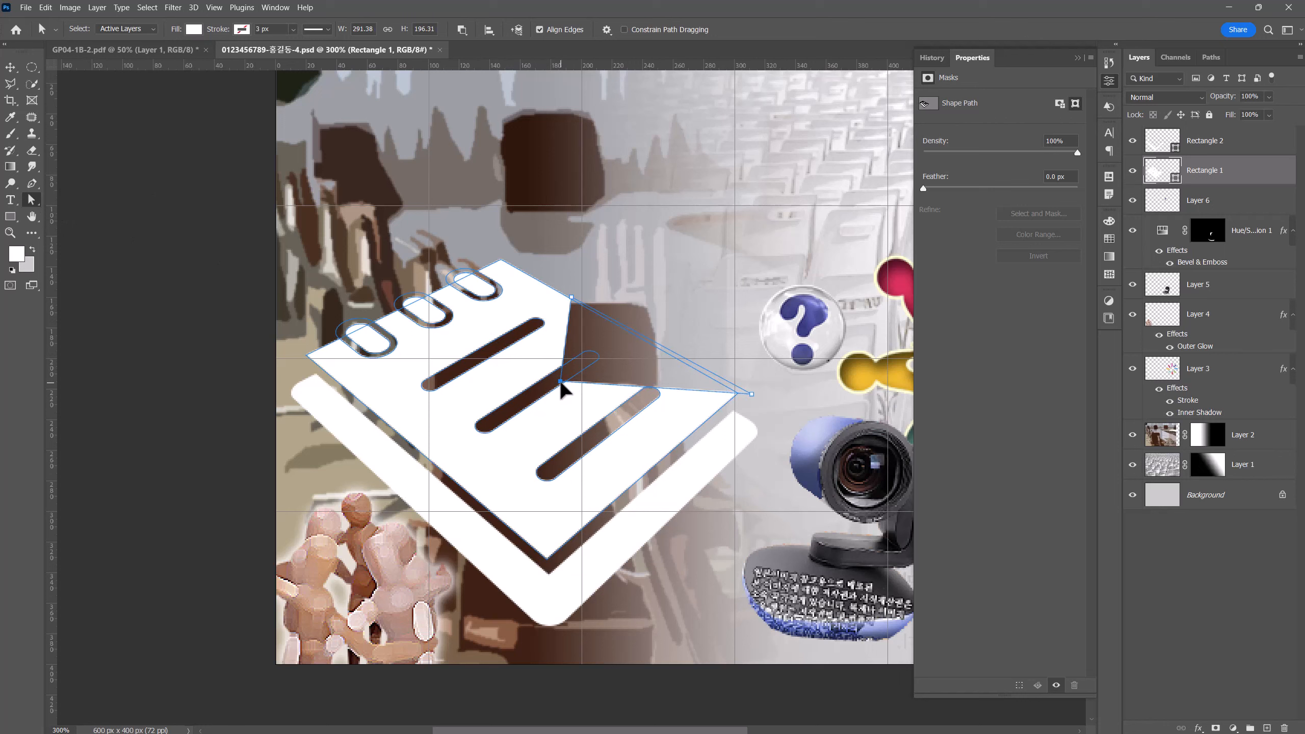
left_click(763, 375)
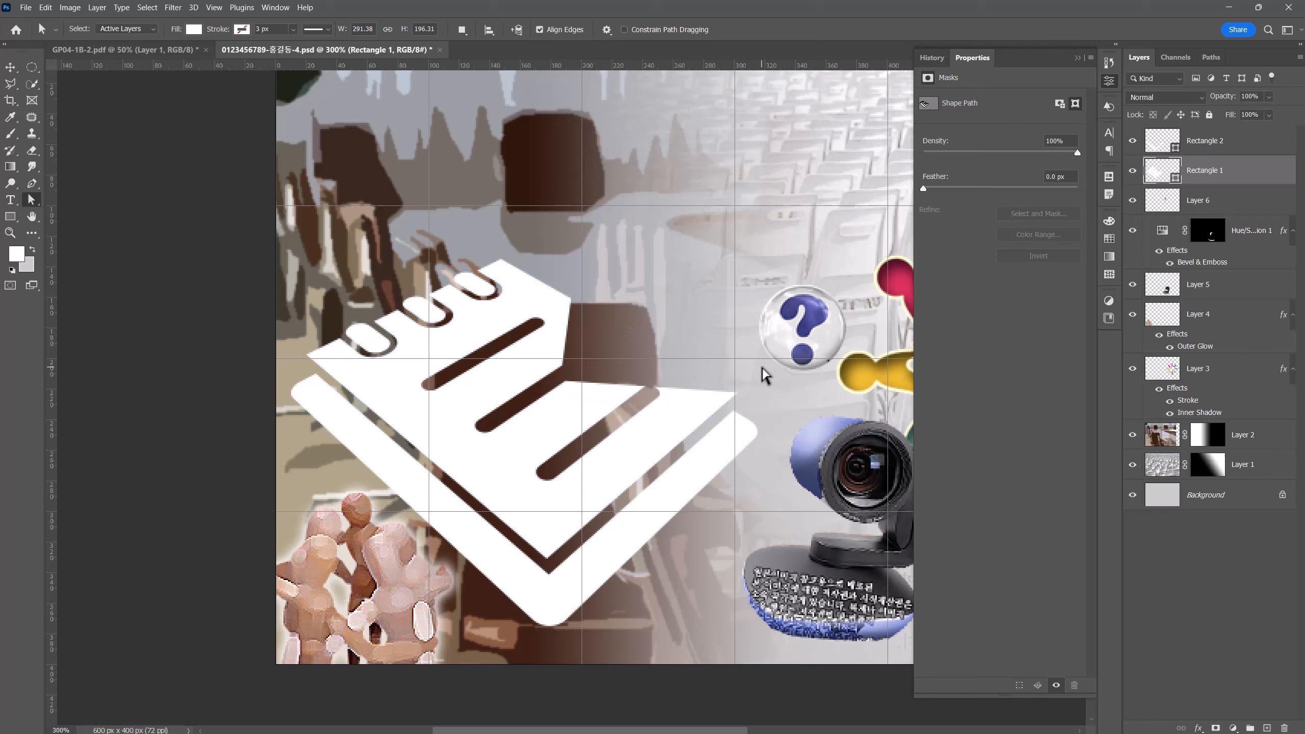
Step: Draw a curved arrow, about 157 × 122 px, on a new shape layer with the Pen tool, its head fitting into the page's notch
left_click(533, 602)
left_click(466, 581)
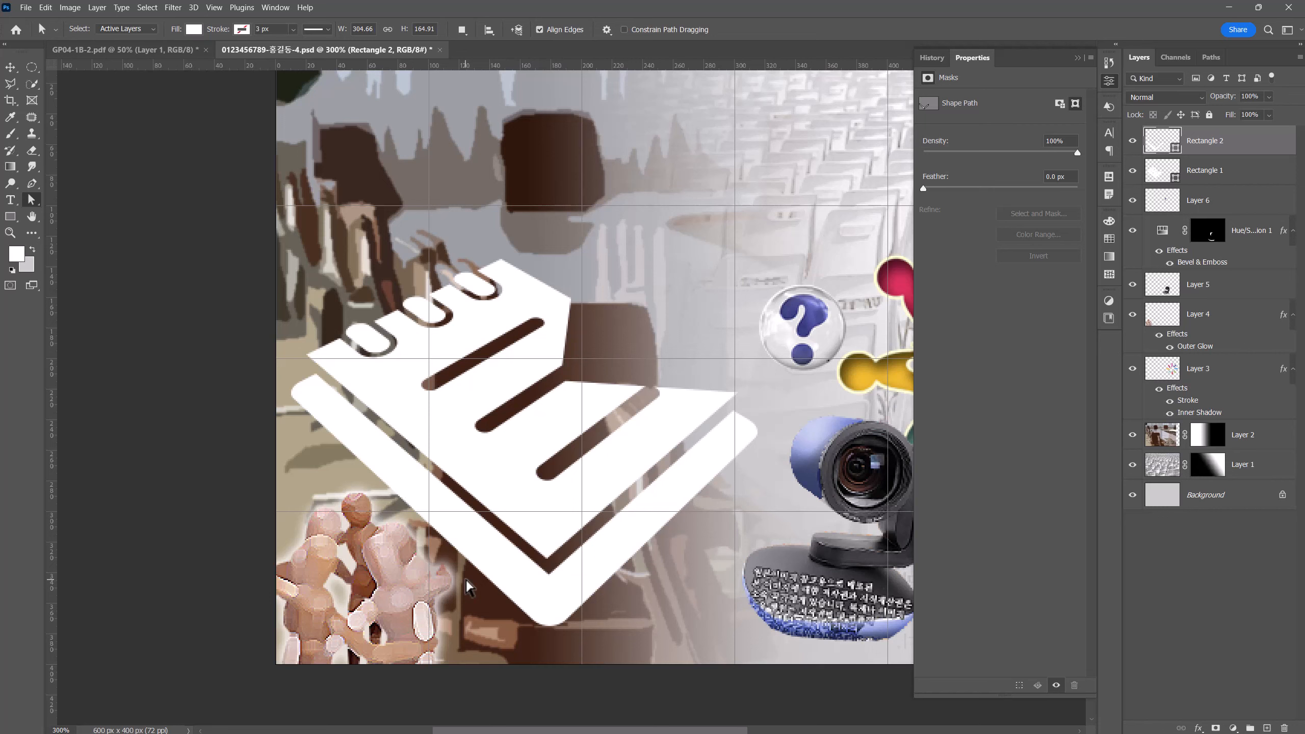
key("p")
left_click(592, 284)
left_click(581, 366)
left_click(733, 378)
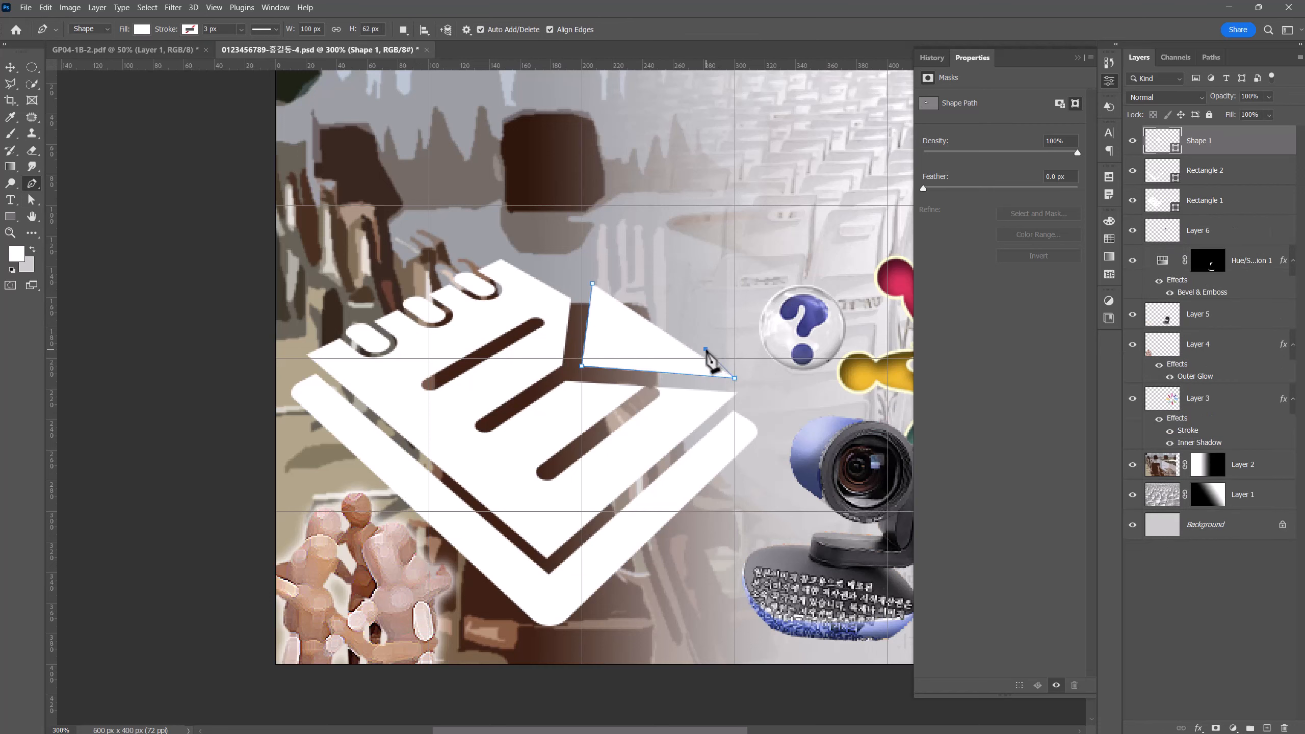
left_click(705, 349)
left_click_drag(507, 192, 132, 194)
left_click(507, 192, "alt")
left_click_drag(657, 303, 603, 383)
left_click(656, 303, "alt")
left_click(593, 283)
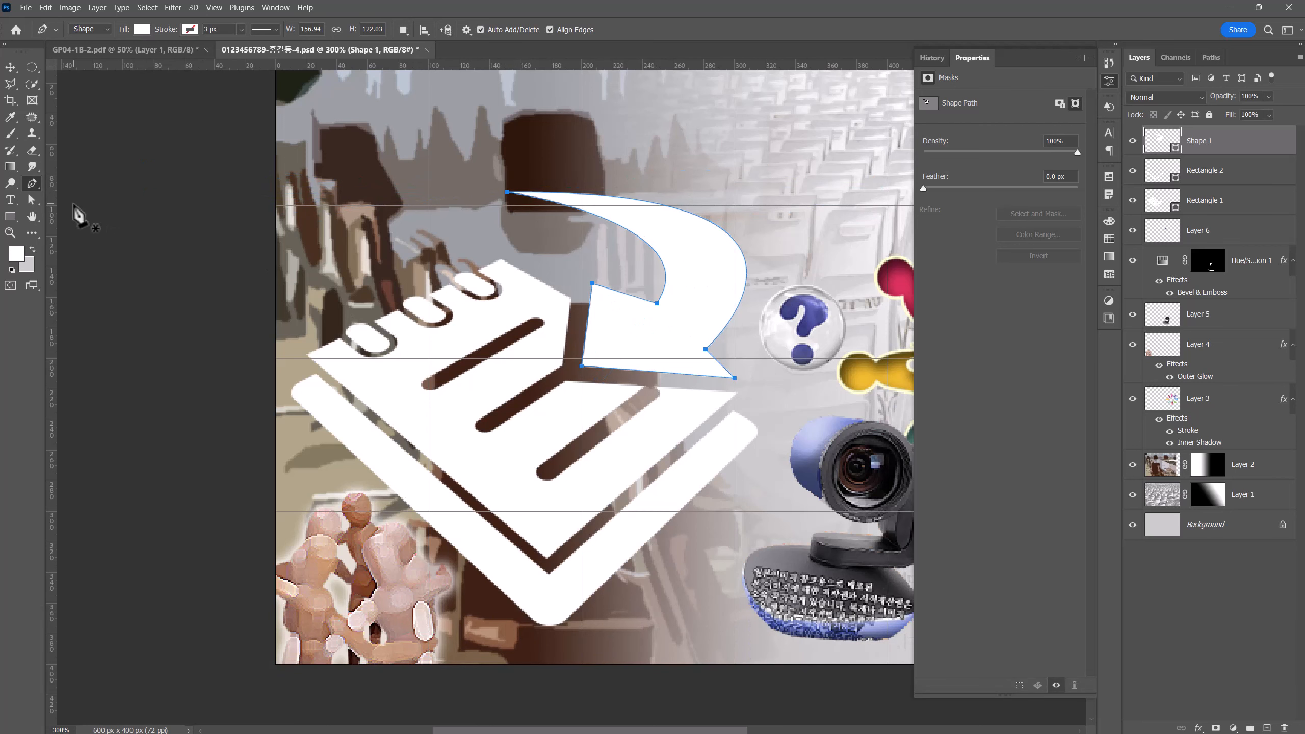
Step: Refine the arrow's outline with Direct Selection, adjusting the points where the head meets the tail and the tail's curve handles
left_click_drag(31, 199, 61, 211)
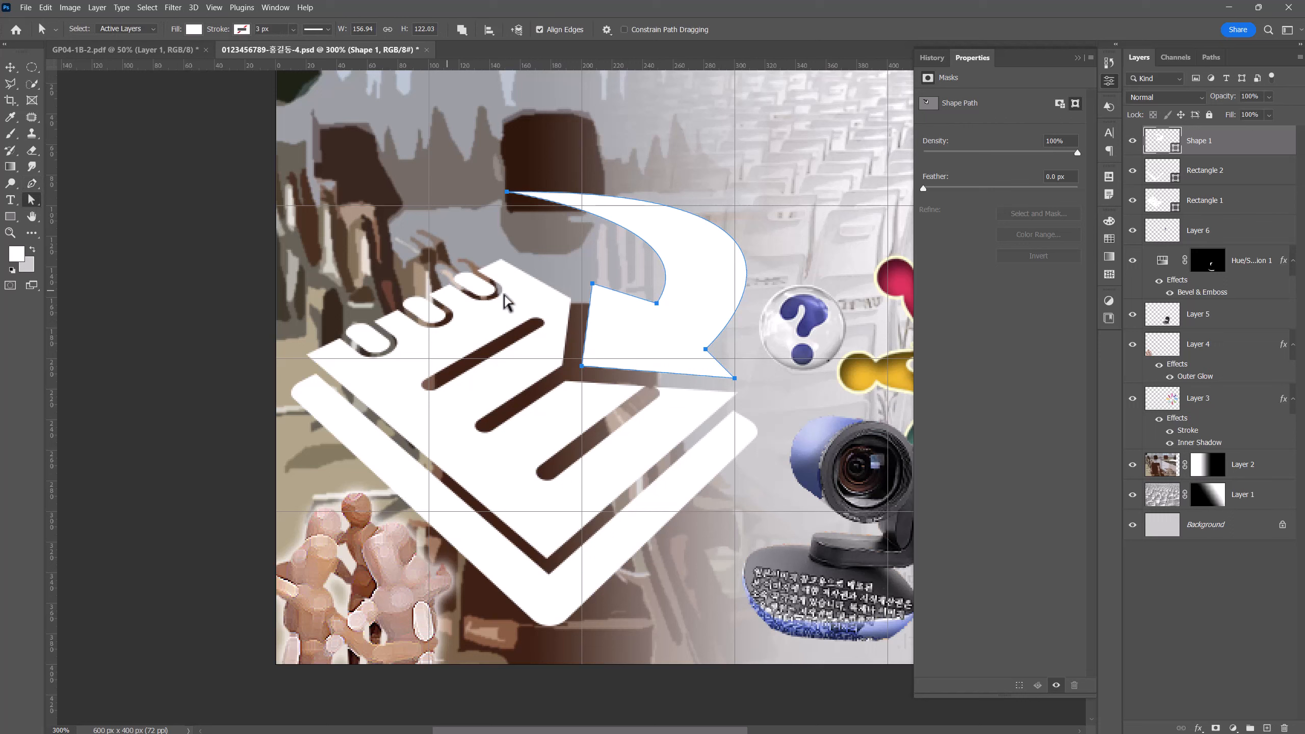
left_click_drag(657, 303, 647, 317)
left_click_drag(705, 350, 703, 352)
left_click_drag(880, 189, 866, 187)
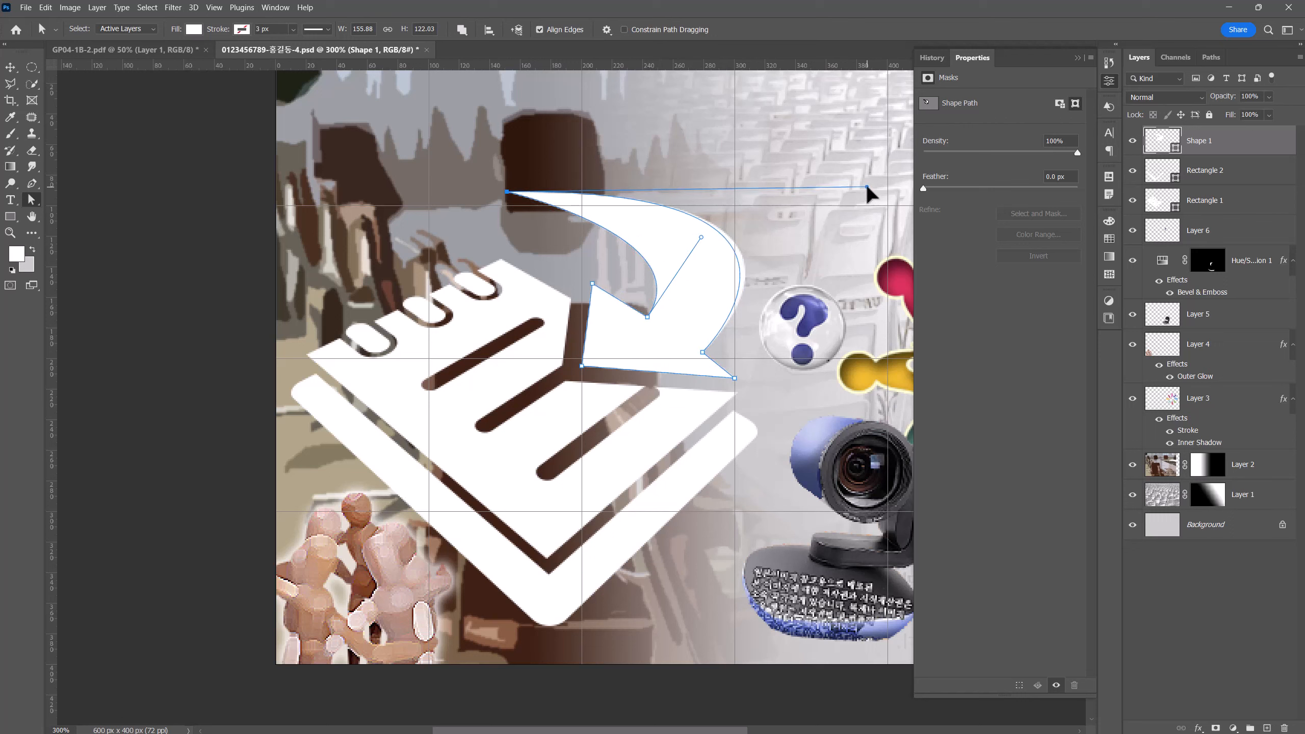
left_click_drag(701, 237, 725, 234)
left_click(800, 257)
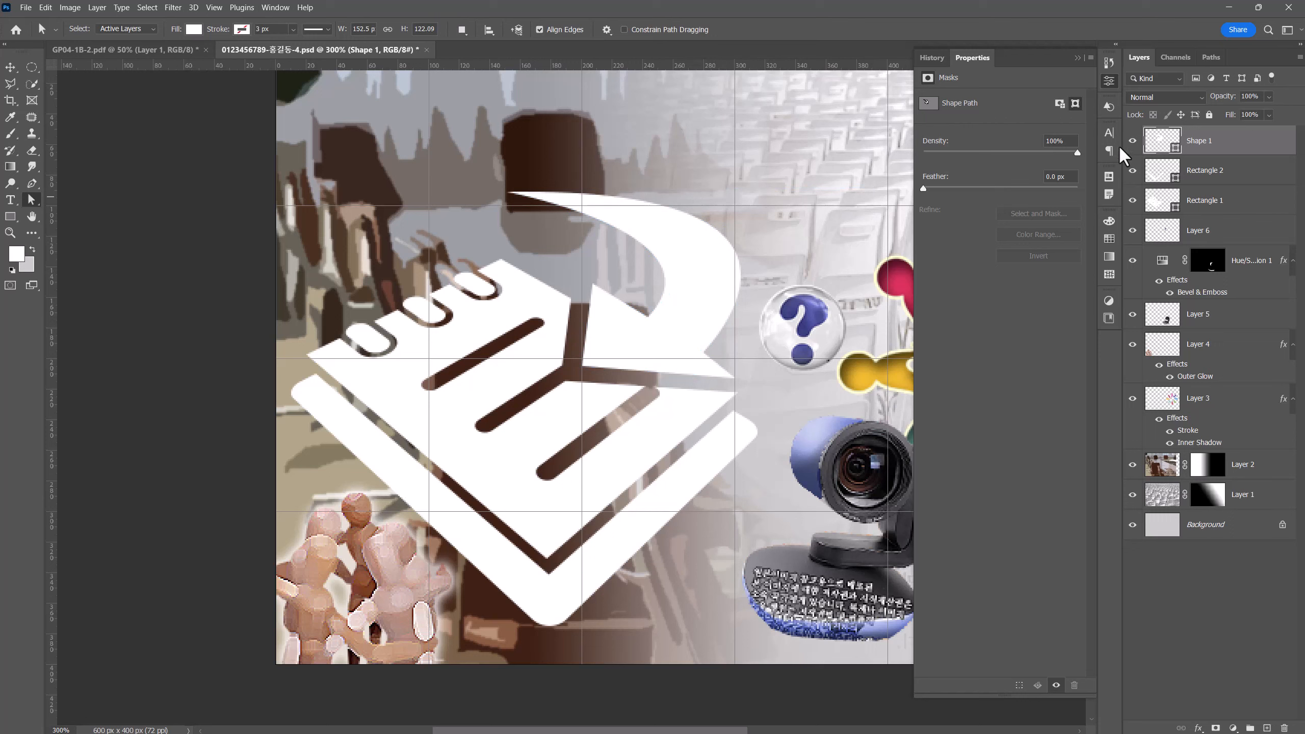
Step: Set the fill colour of the curved arrow on the Shape 1 layer to #cc99ff
double_click(1162, 148)
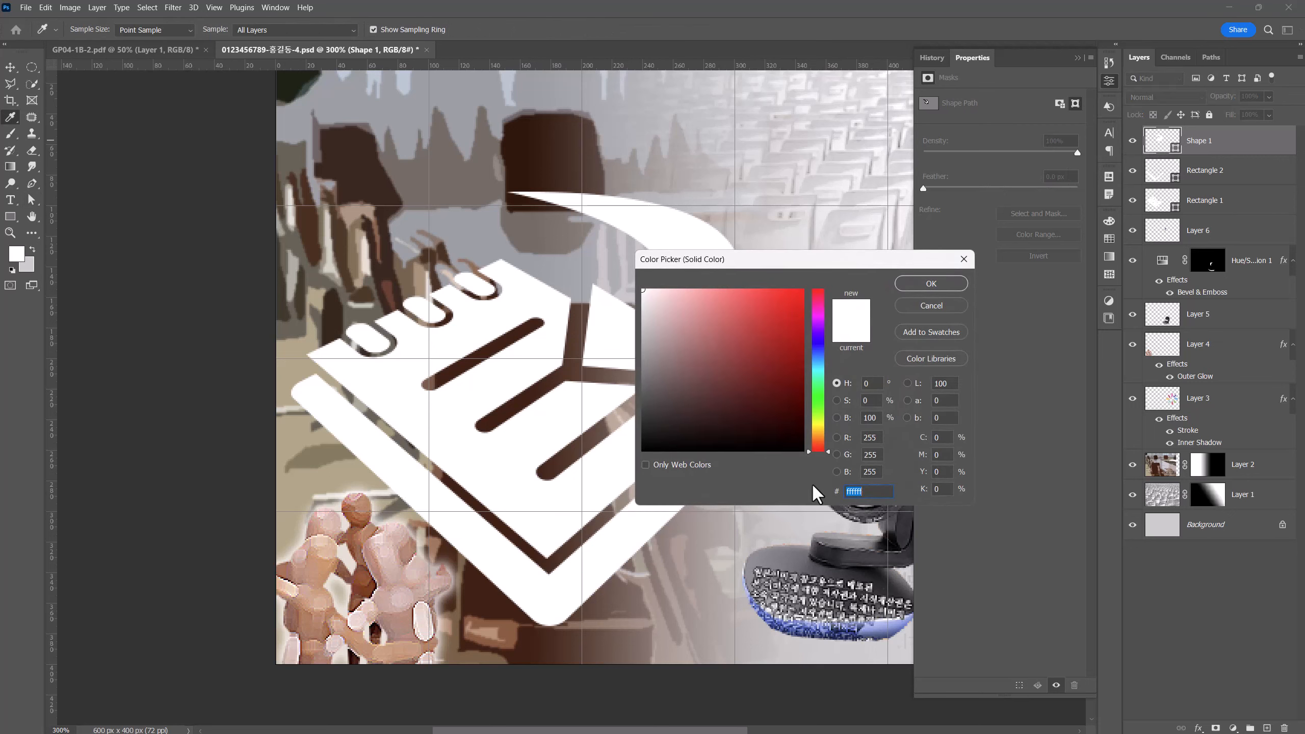
type("cc")
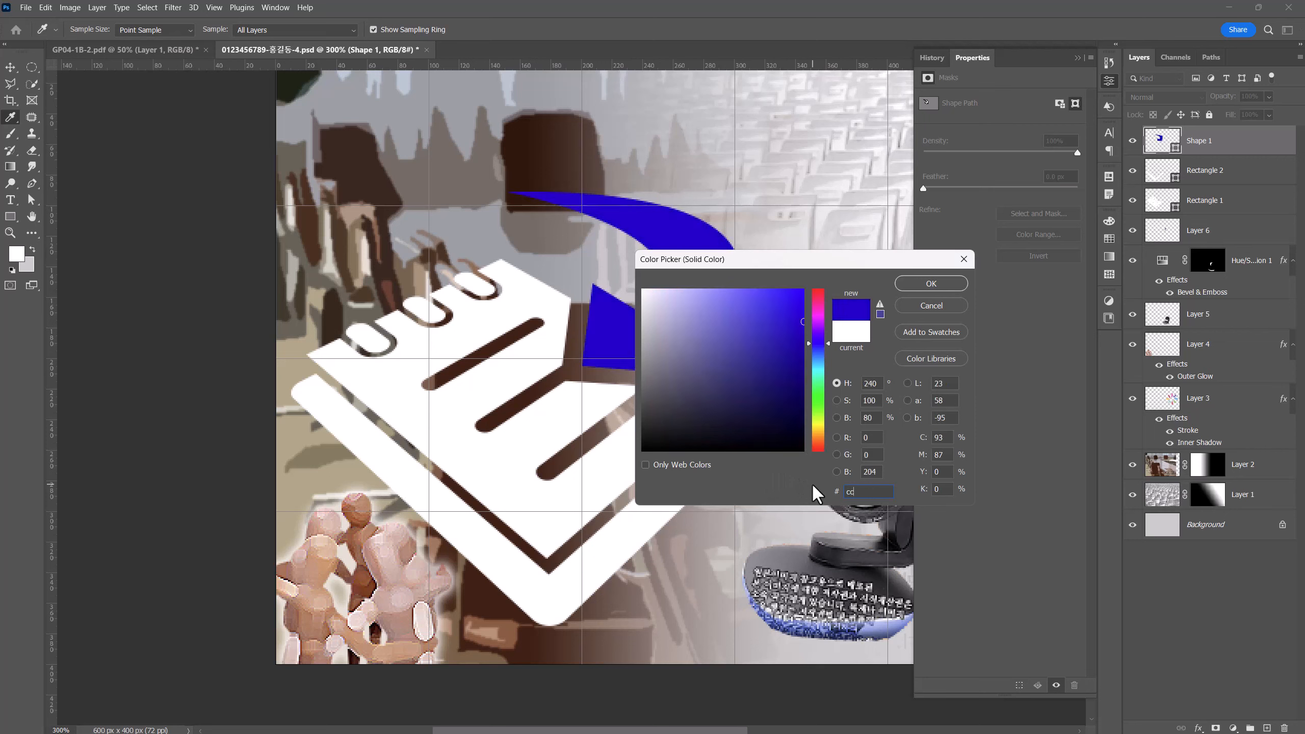
type("99ff")
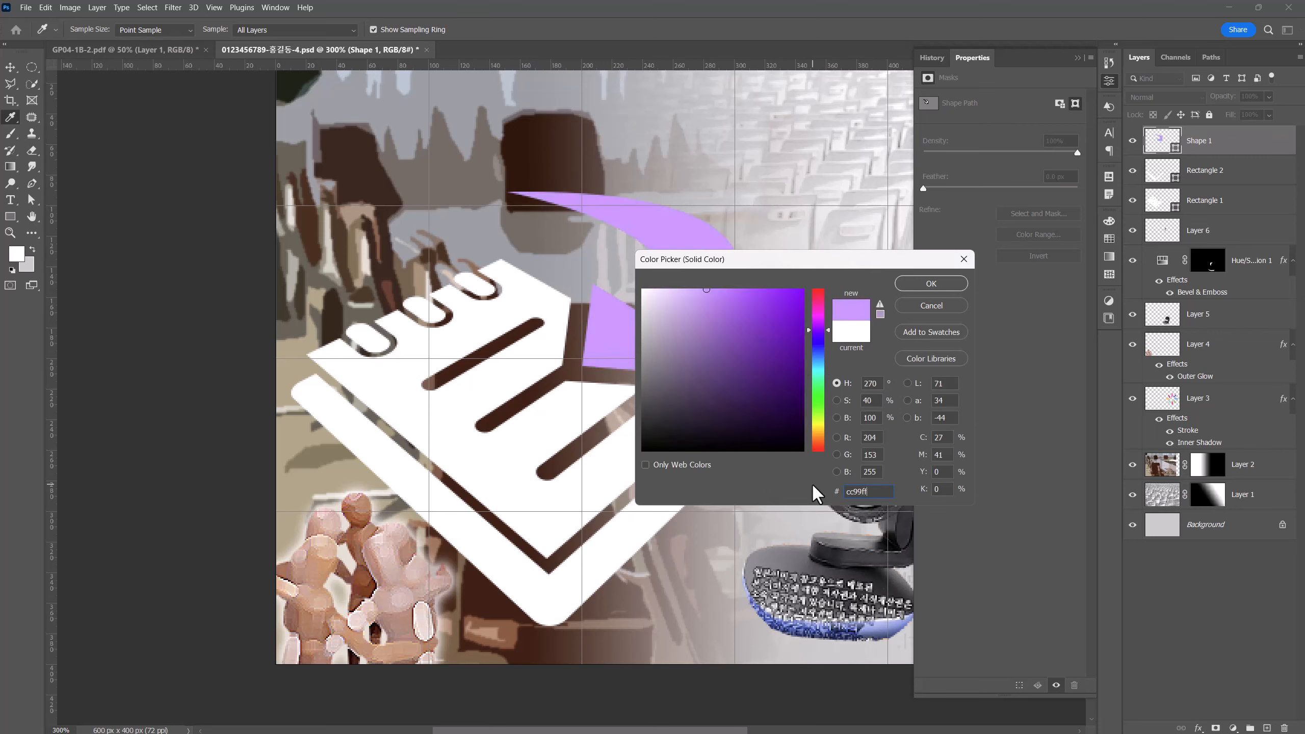
left_click(914, 281)
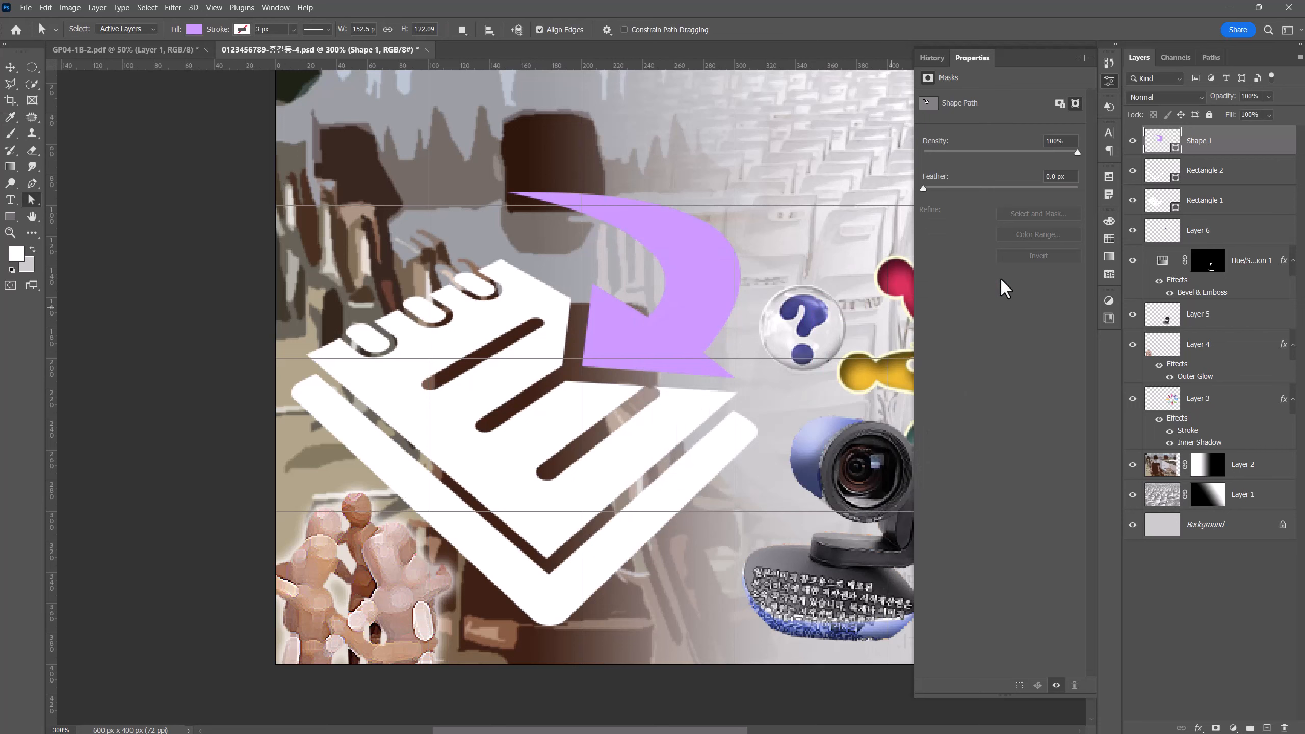
Step: Set the fill colour of the notepad's back border on the Rectangle 2 layer to #ffccff
left_click(1201, 178)
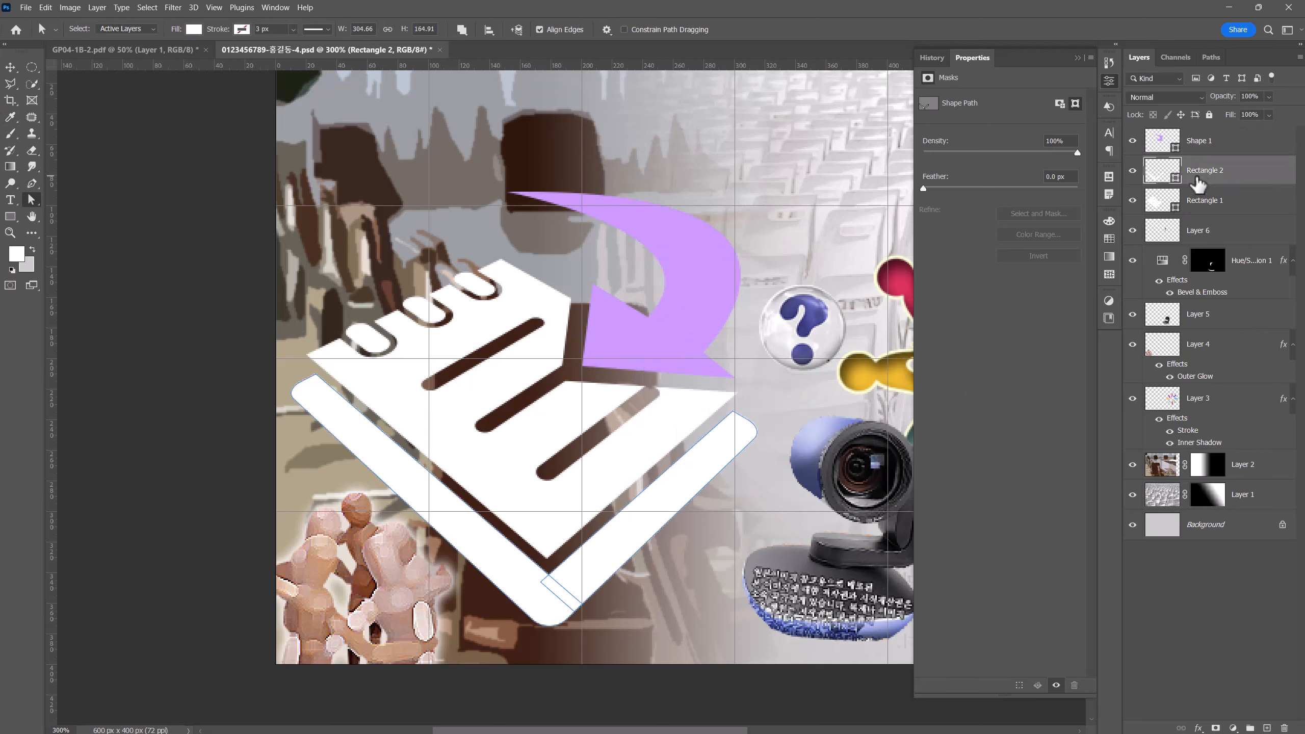
double_click(1160, 178)
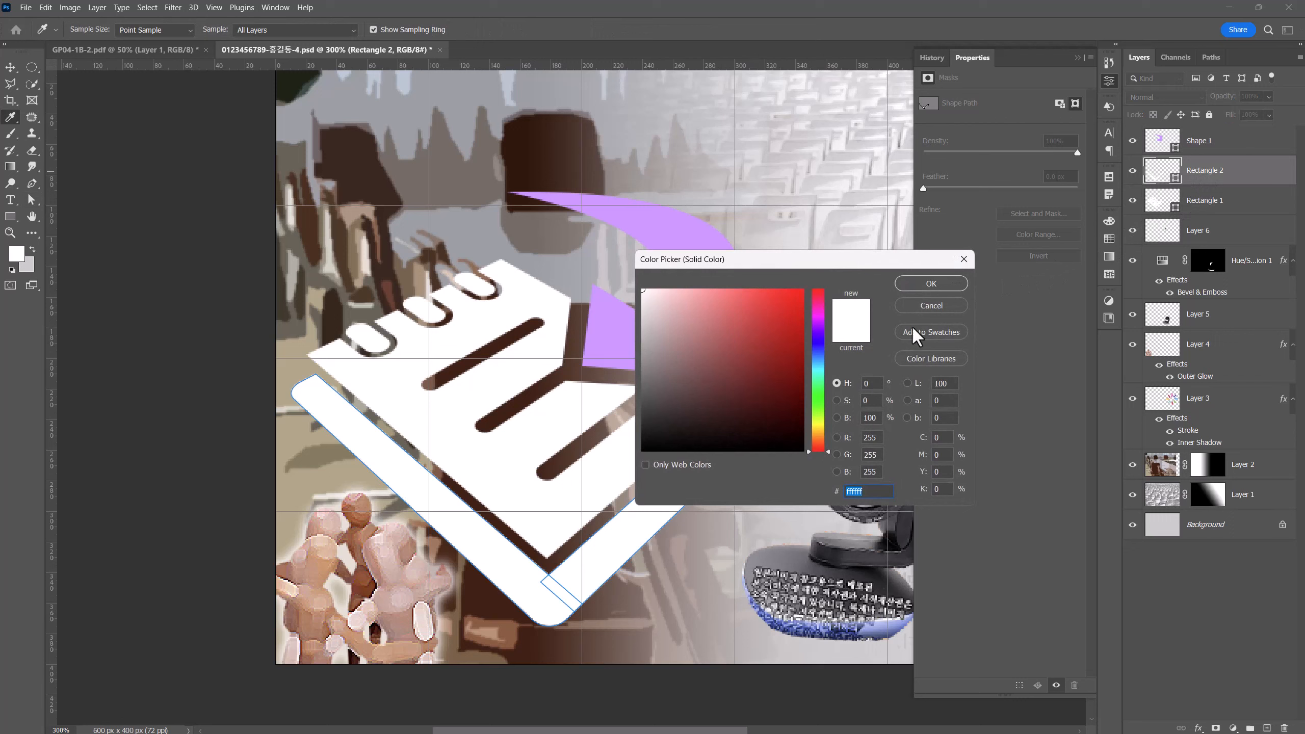
type("ffccff")
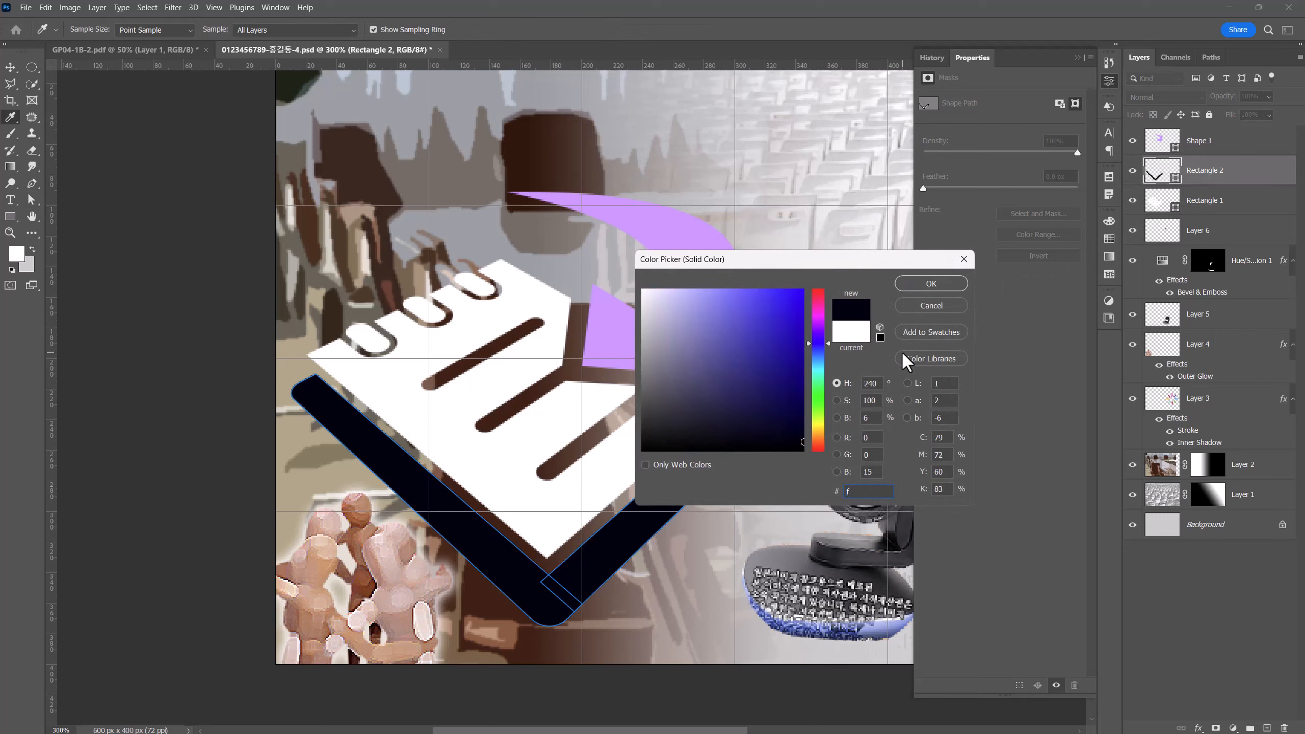
key("Return")
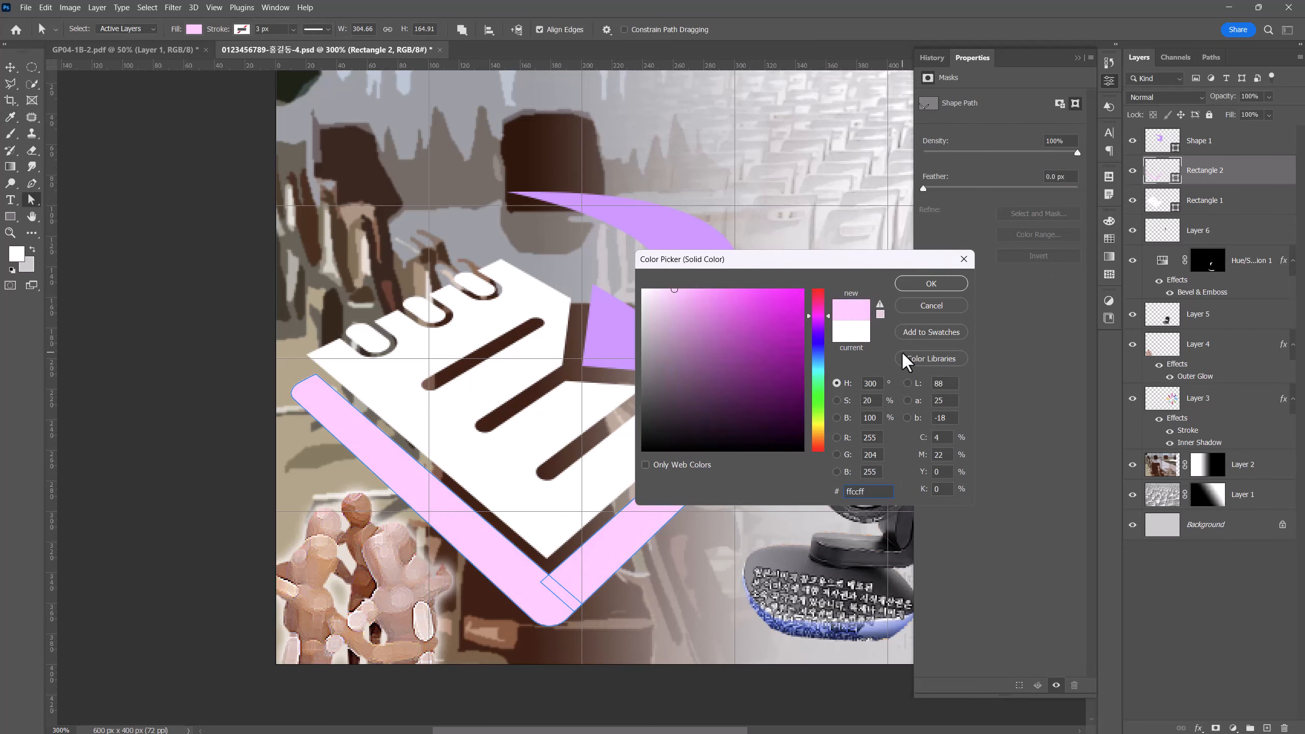
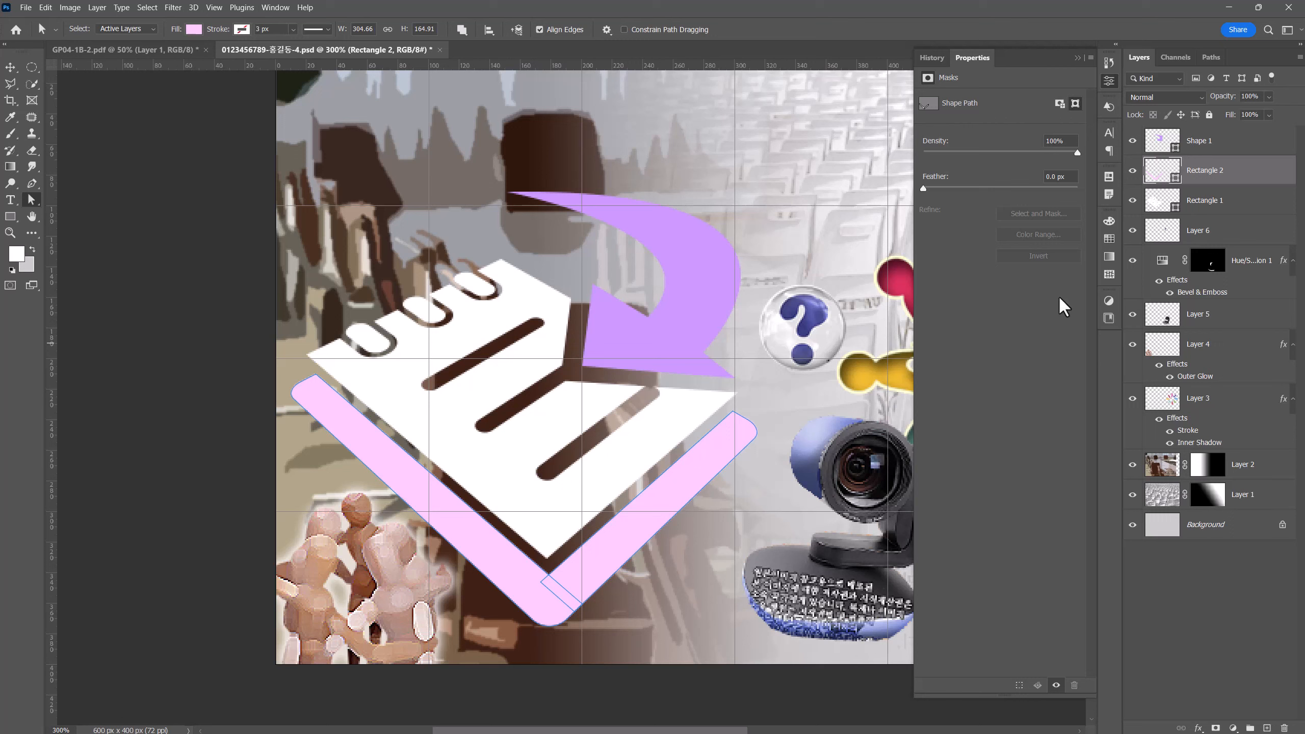
Step: Group the Shape 1, Rectangle 2 and Rectangle 1 layers
left_click(1171, 146)
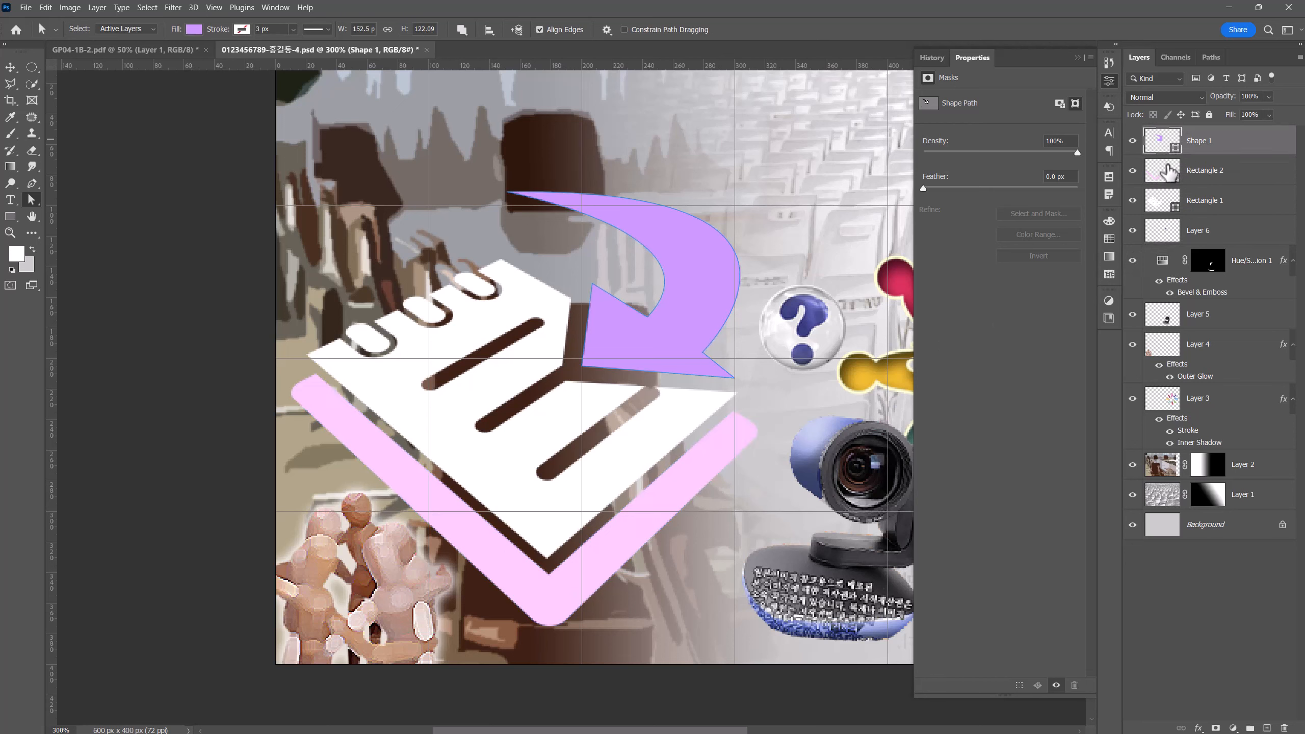
left_click(1168, 173)
left_click(1164, 208)
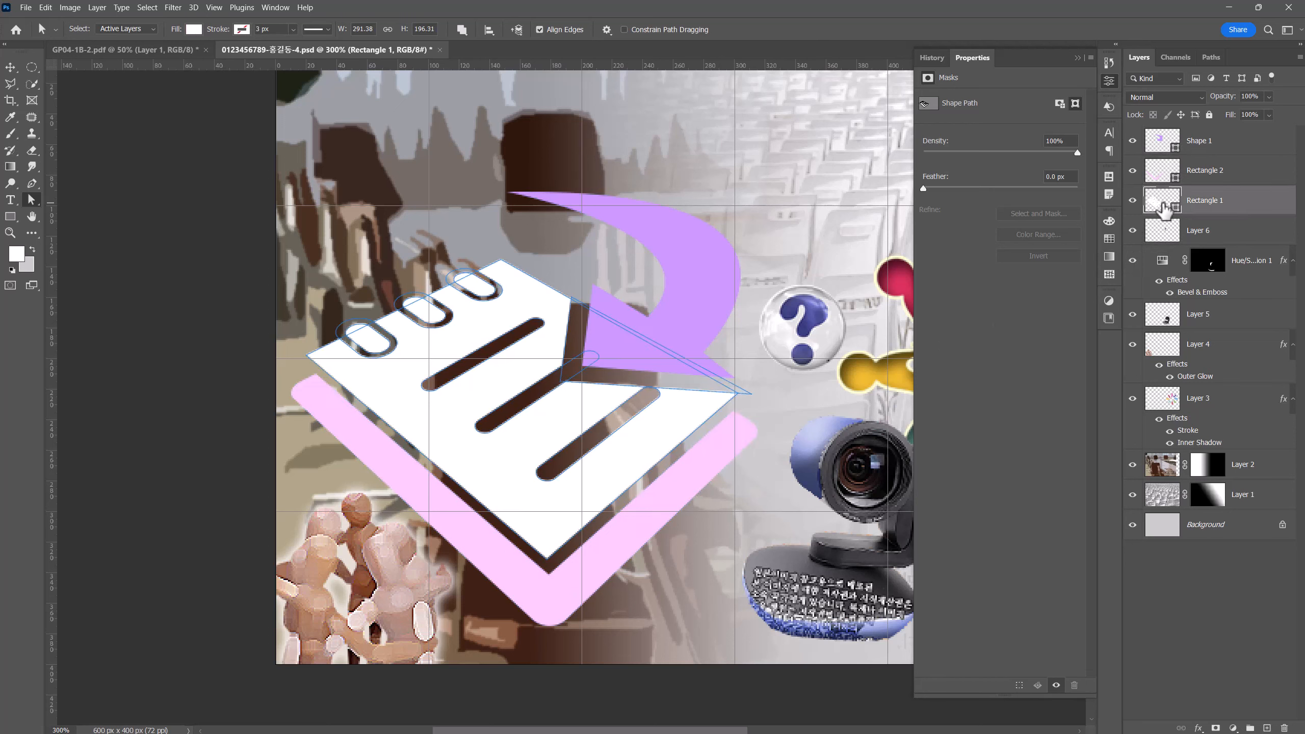
left_click(1225, 143, "shift")
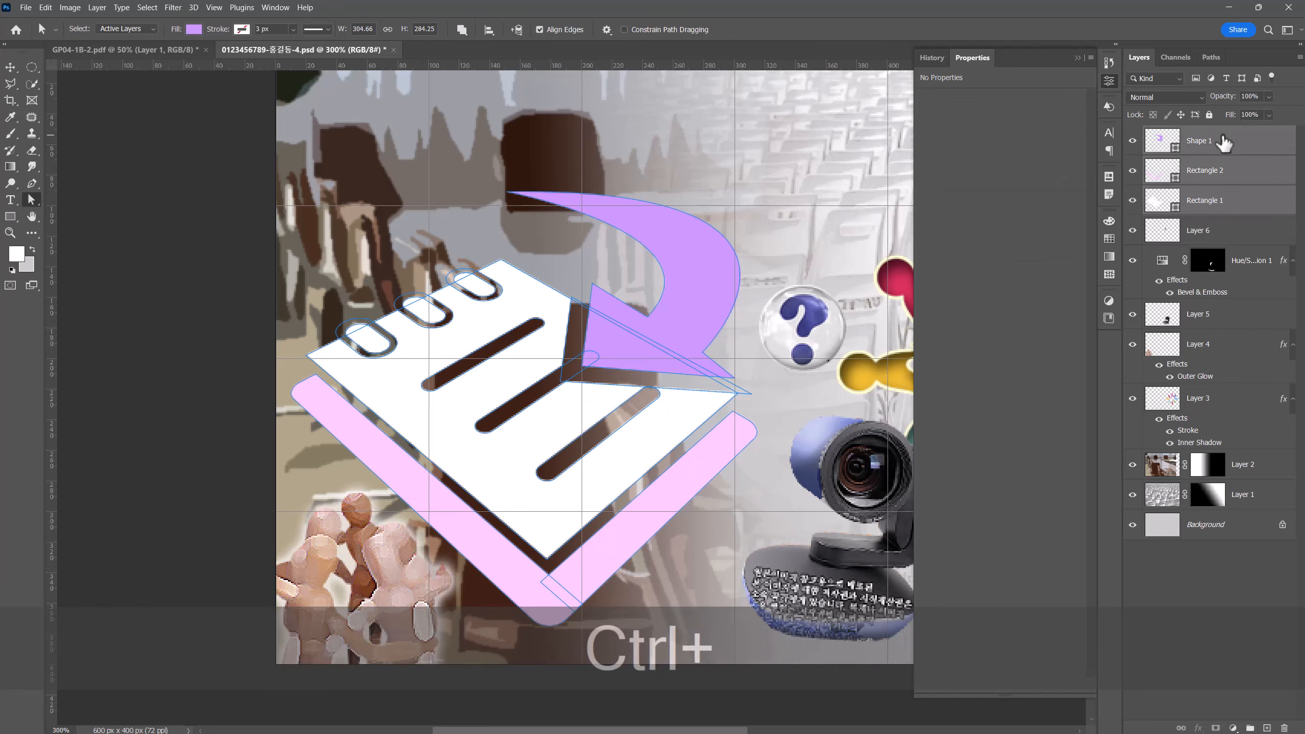
key("ctrl+g")
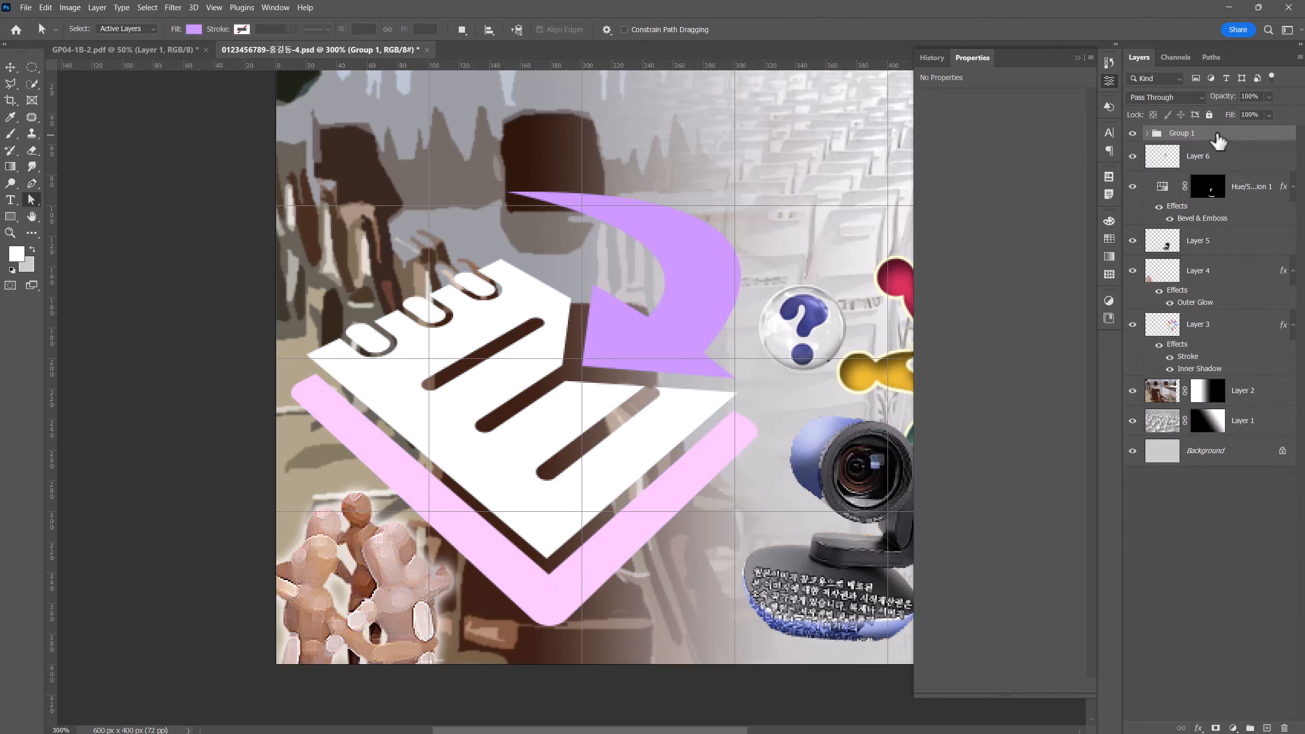
Step: Add a Drop Shadow layer style to the notepad group with a distance of 6 px
left_click(1198, 728)
left_click(1207, 720)
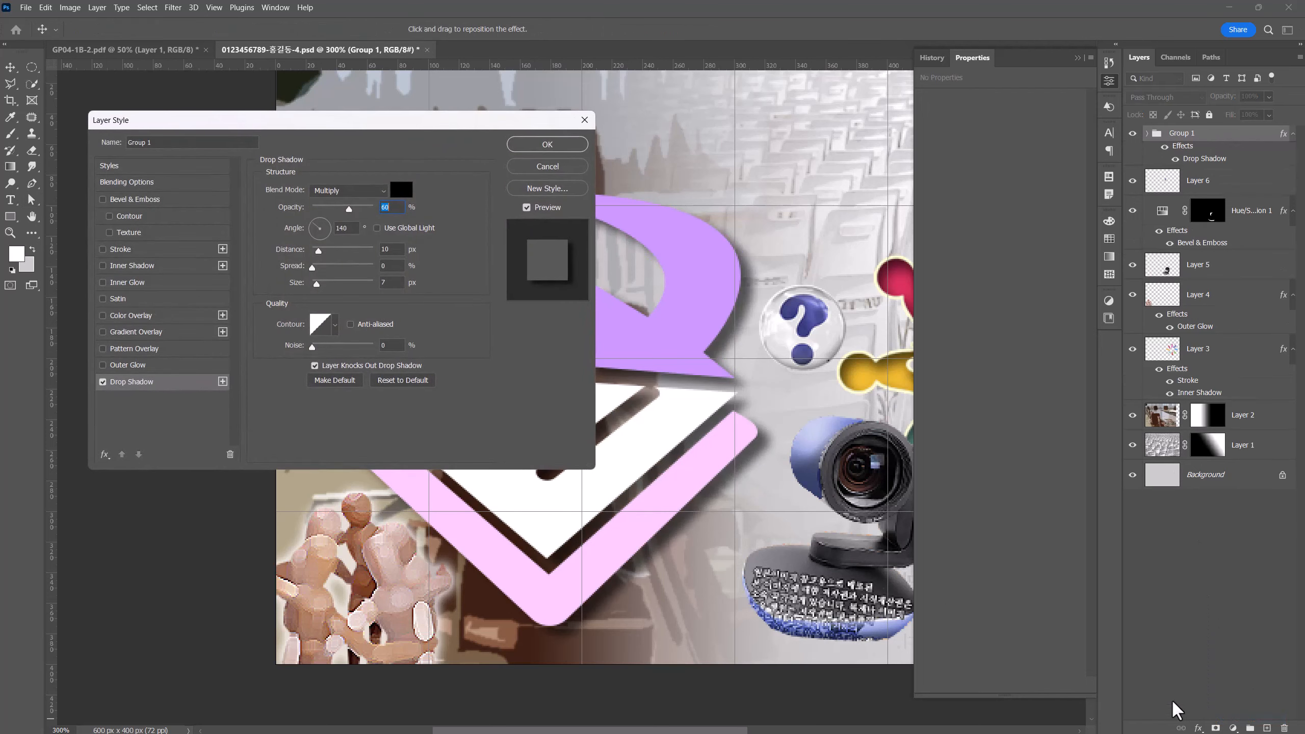
left_click_drag(386, 128, 1081, 285)
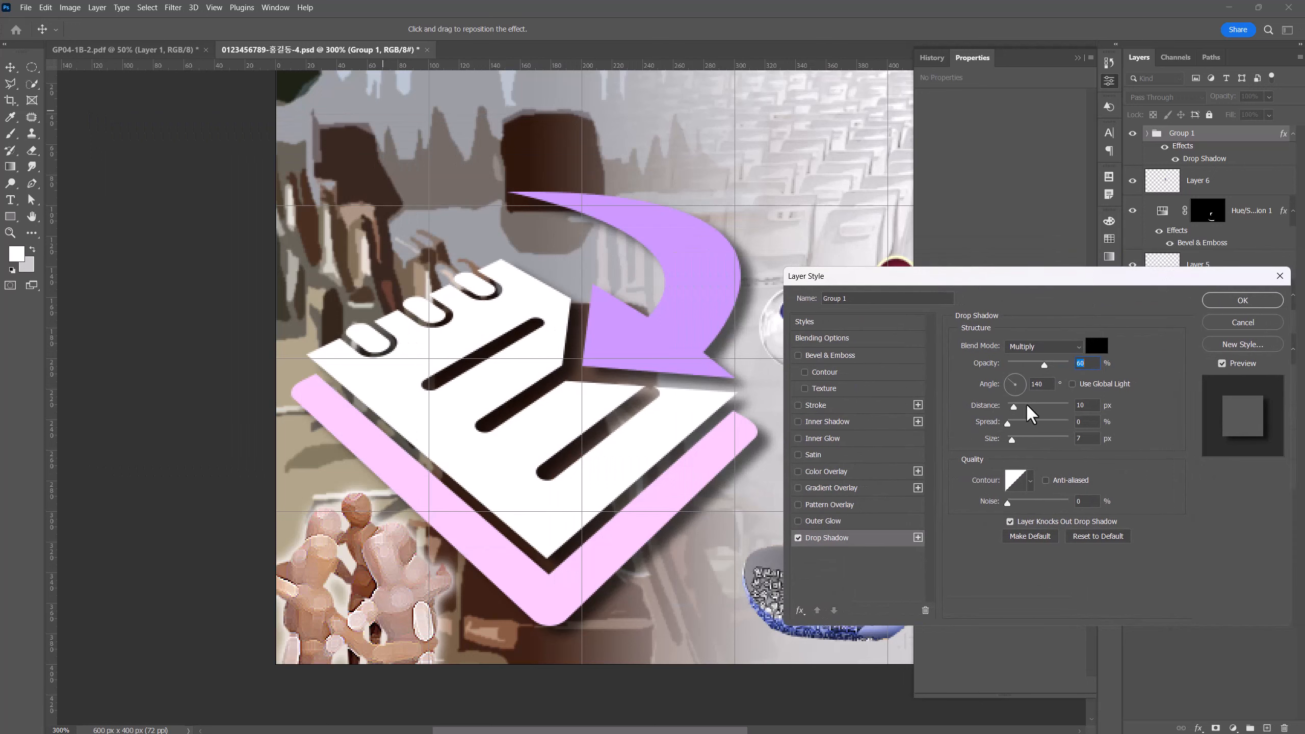
left_click_drag(1014, 407, 1010, 408)
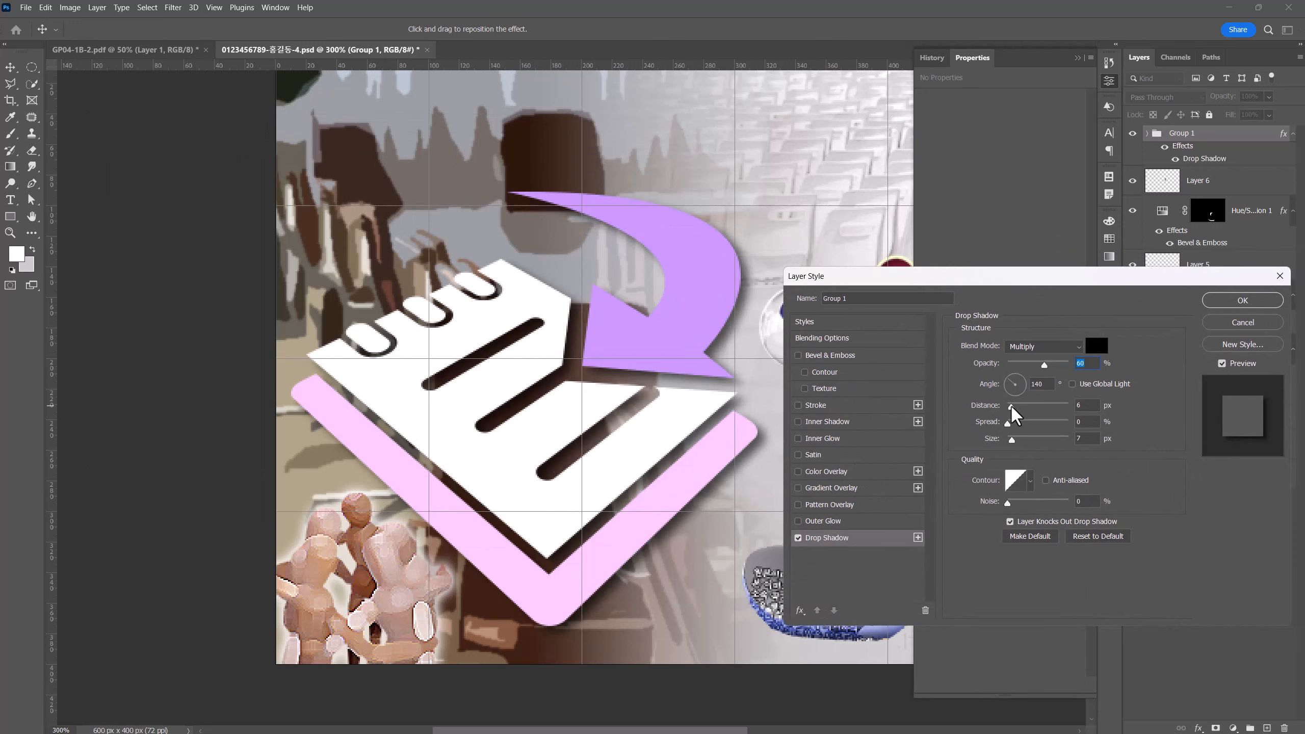
left_click(1224, 302)
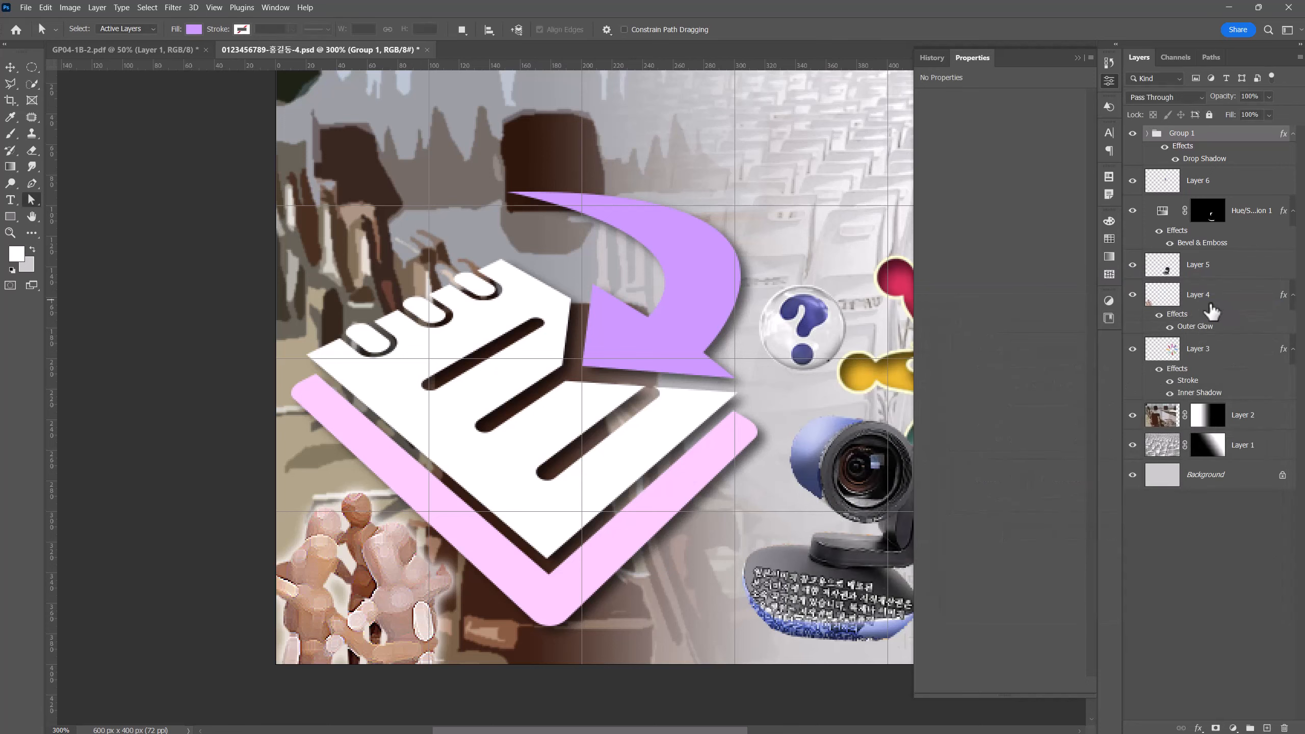
Step: Fill a new layer above Rectangle 1 with the check-mark and exclamation-mark pattern and clip it to the page shape
left_click(1147, 133)
left_click(1180, 243)
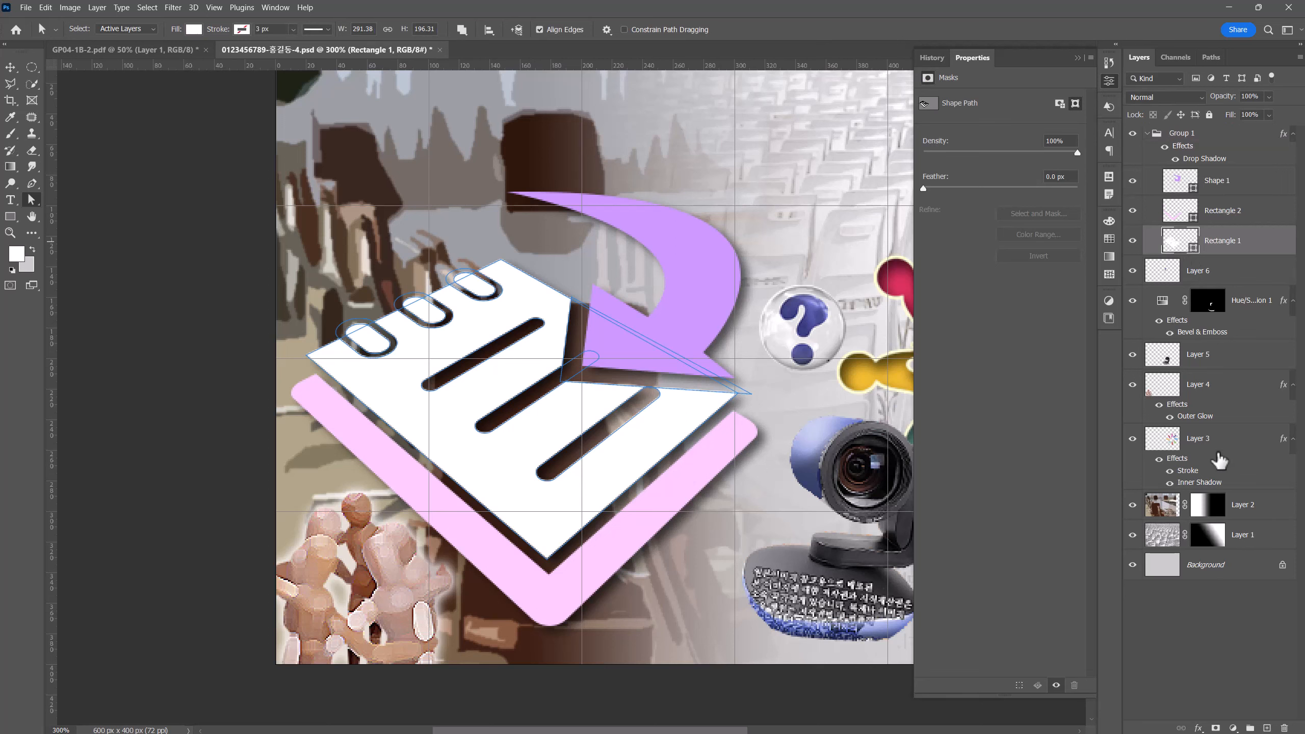
left_click(1267, 728)
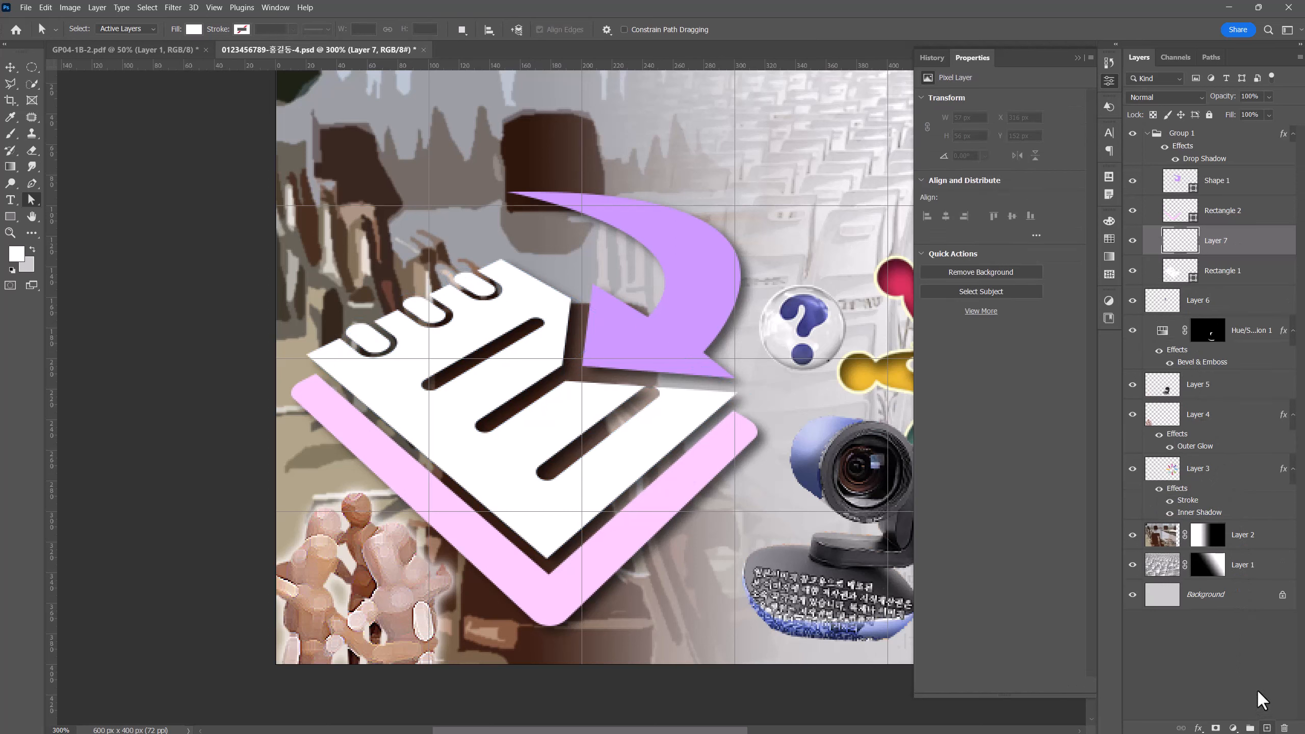
left_click(46, 7)
left_click(81, 197)
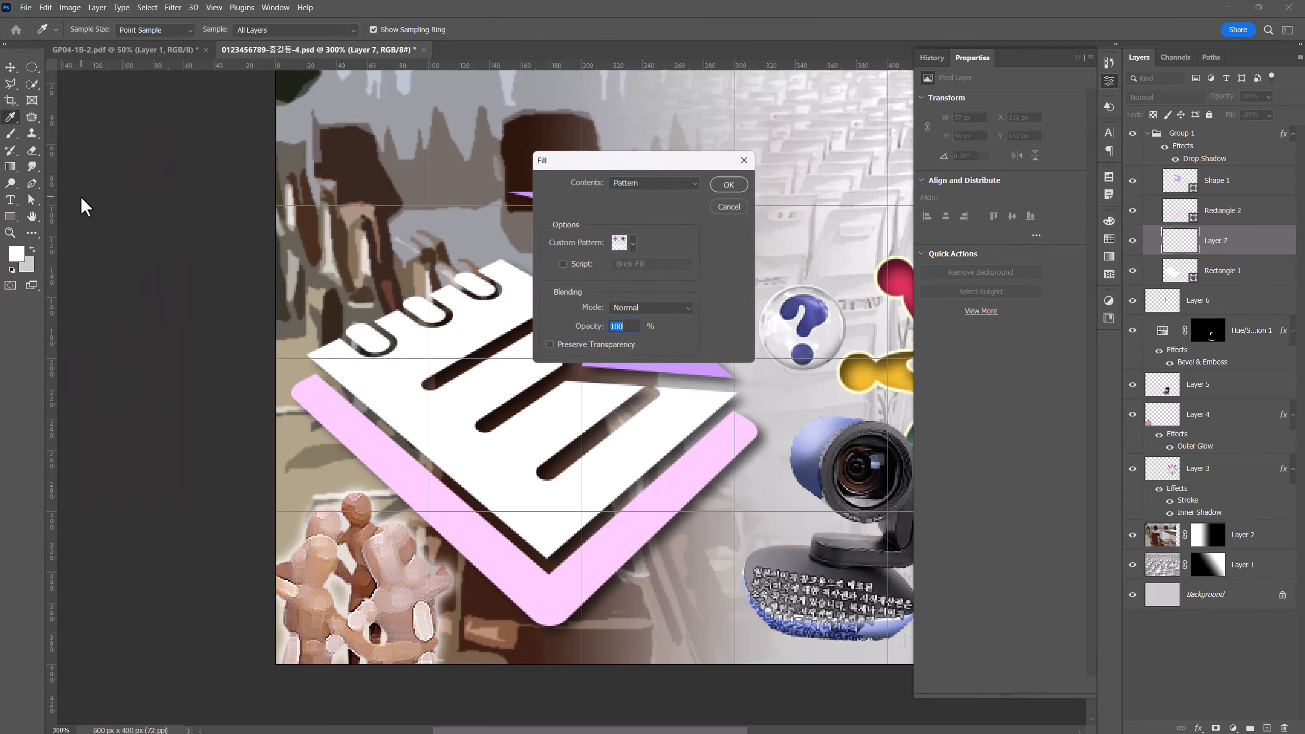
left_click(625, 246)
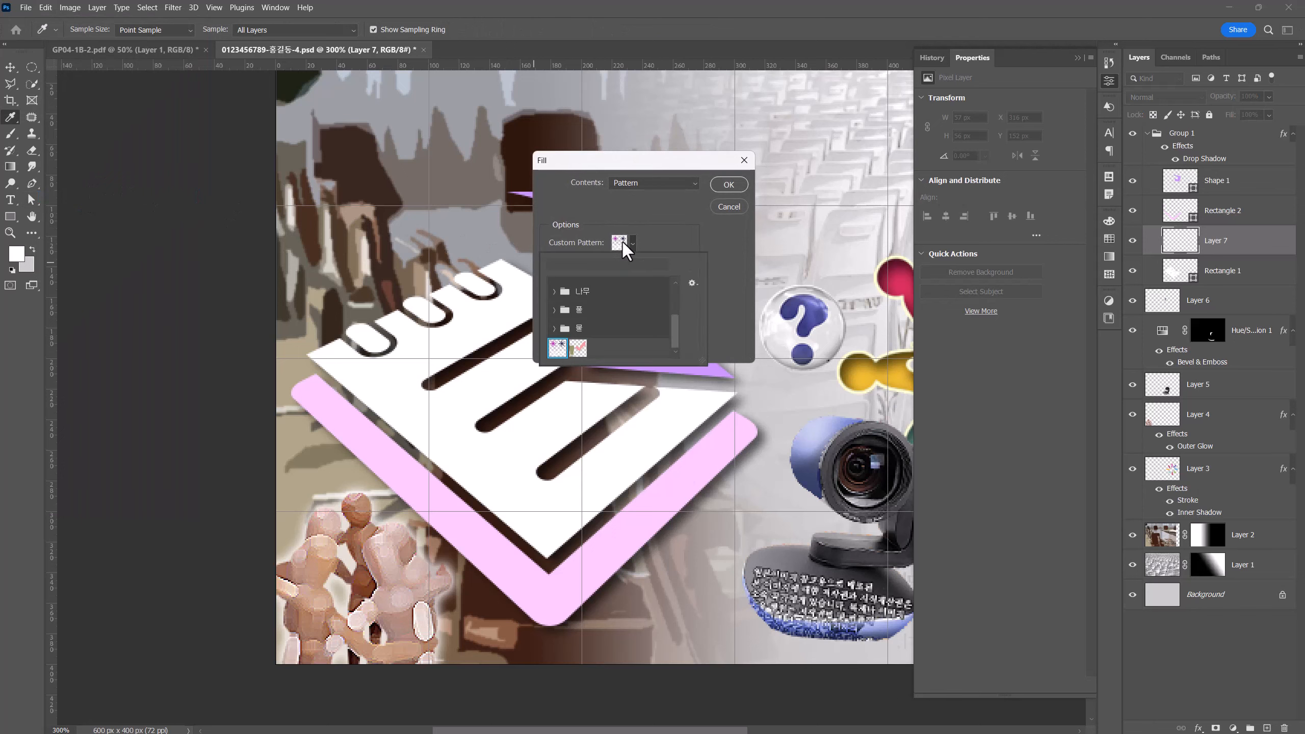
left_click(578, 349)
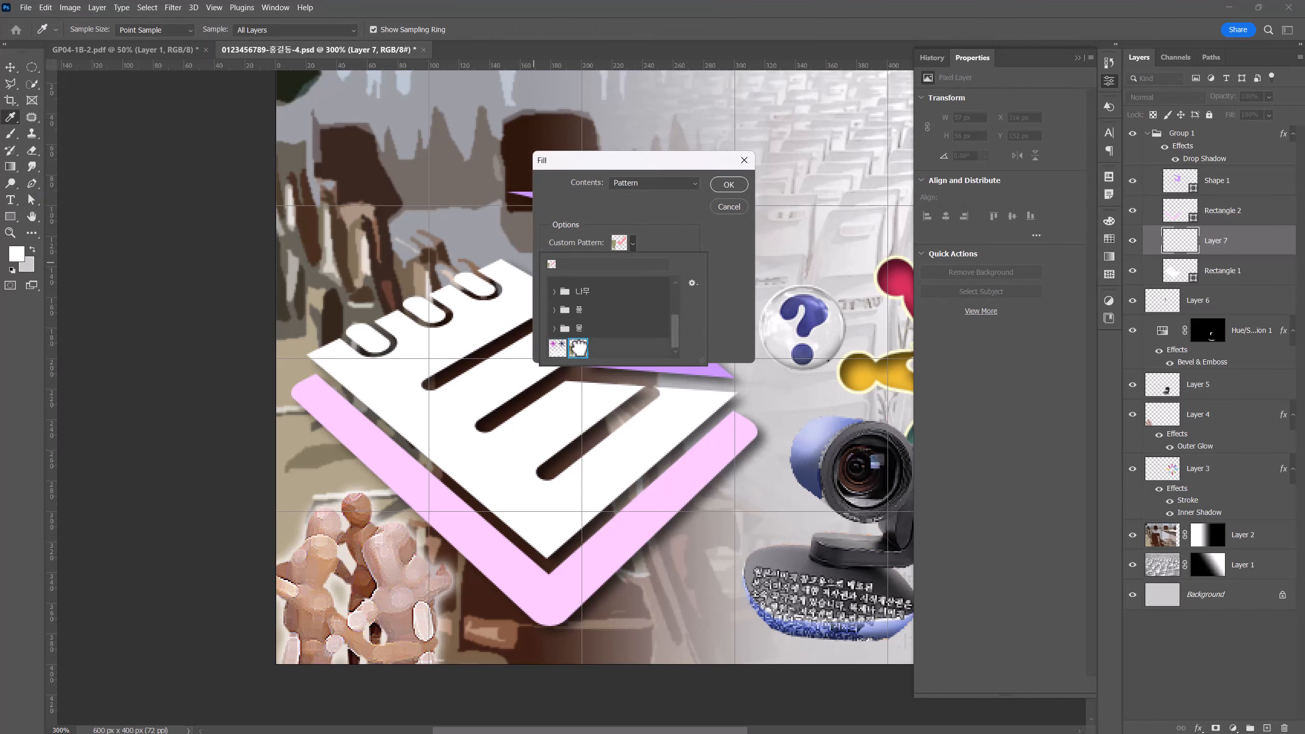
left_click(717, 184)
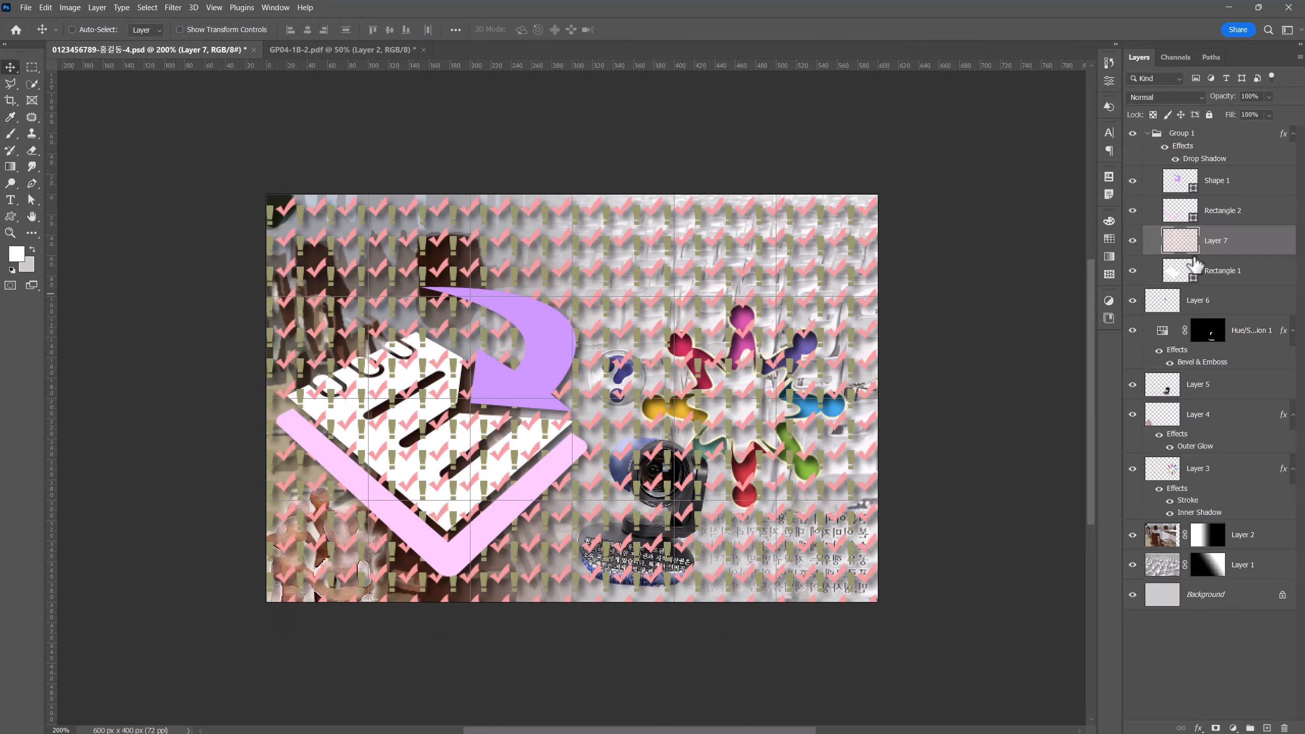
right_click(1246, 252)
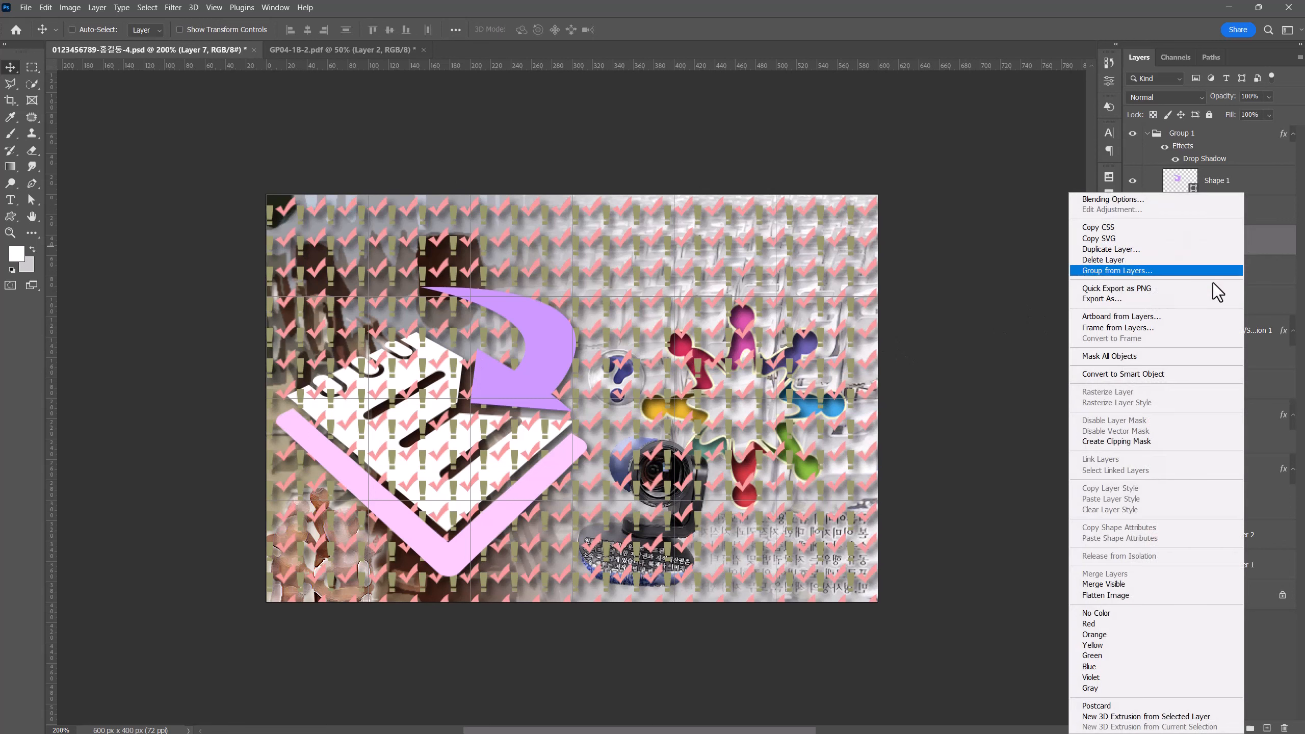
left_click(1154, 441)
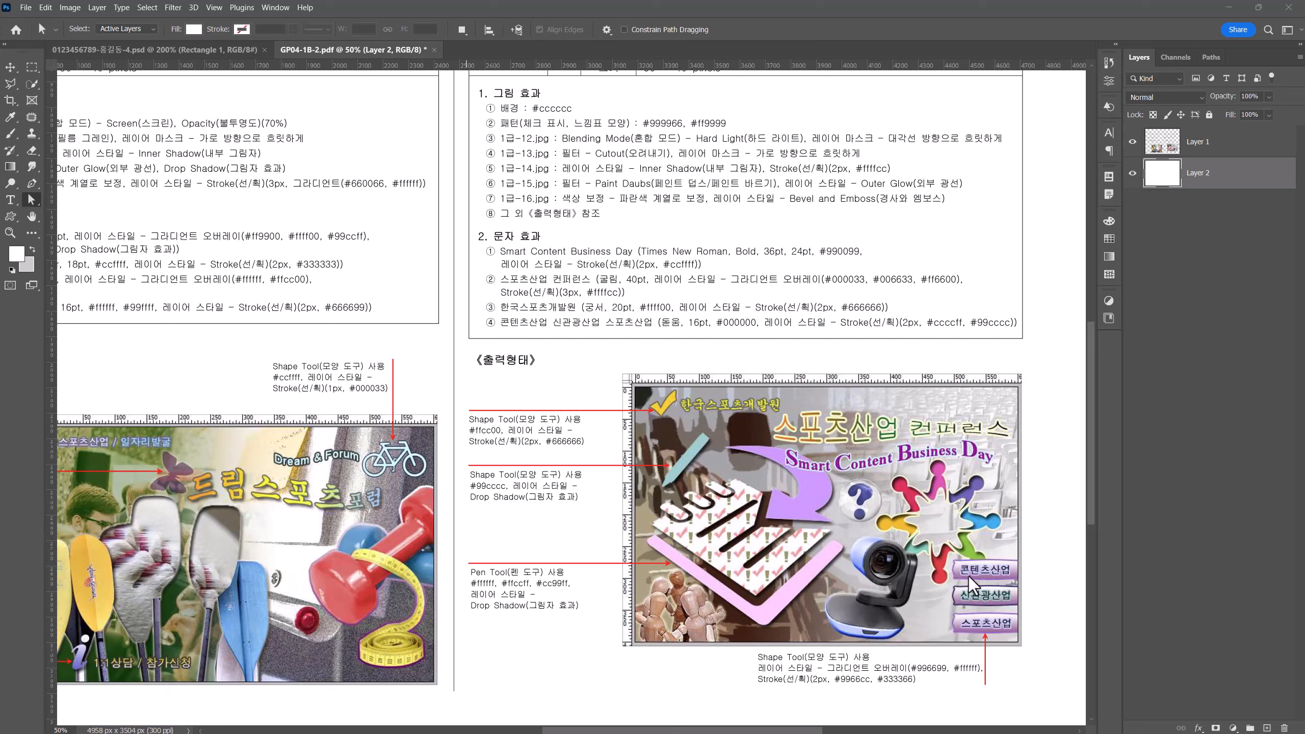
Step: Switch back to the composite document and place the check-mark shape from the legacy Symbols set on the canvas
key("ctrl+Tab")
left_click(1105, 107)
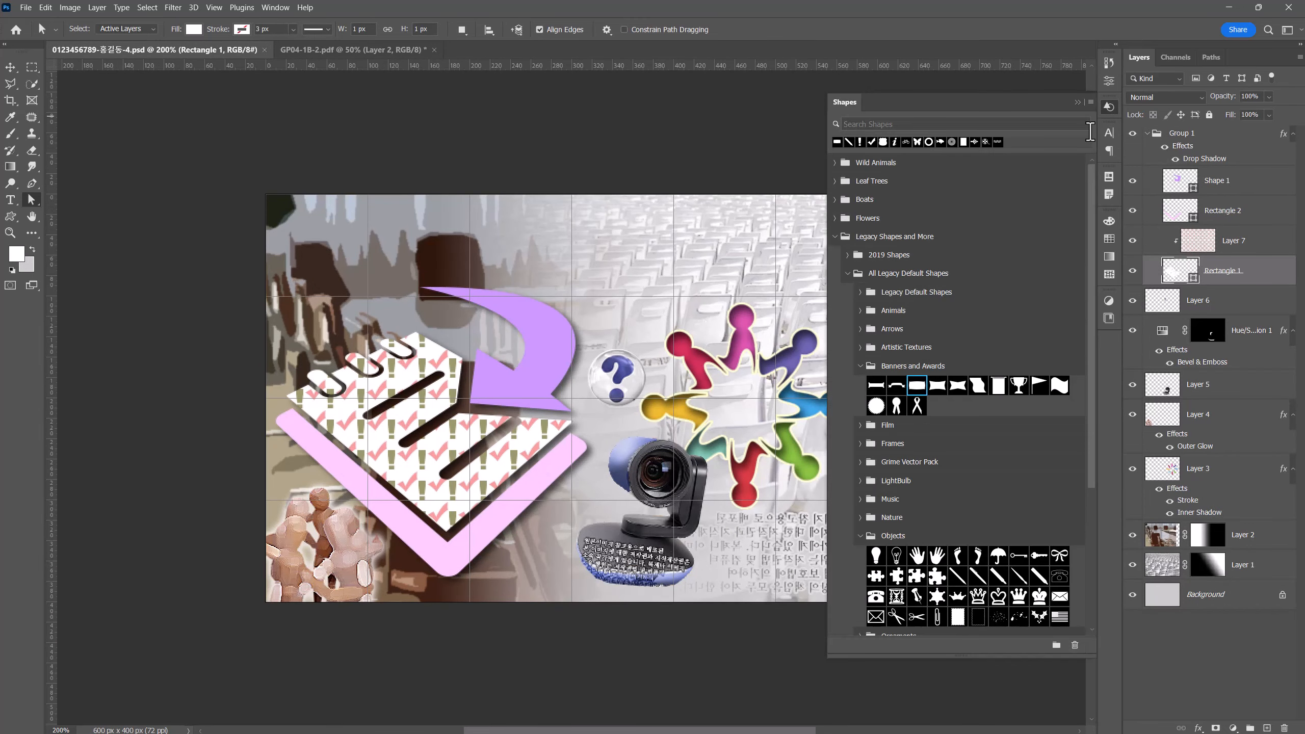
scroll(1009, 441, "down", 3)
scroll(1008, 447, "down", 4)
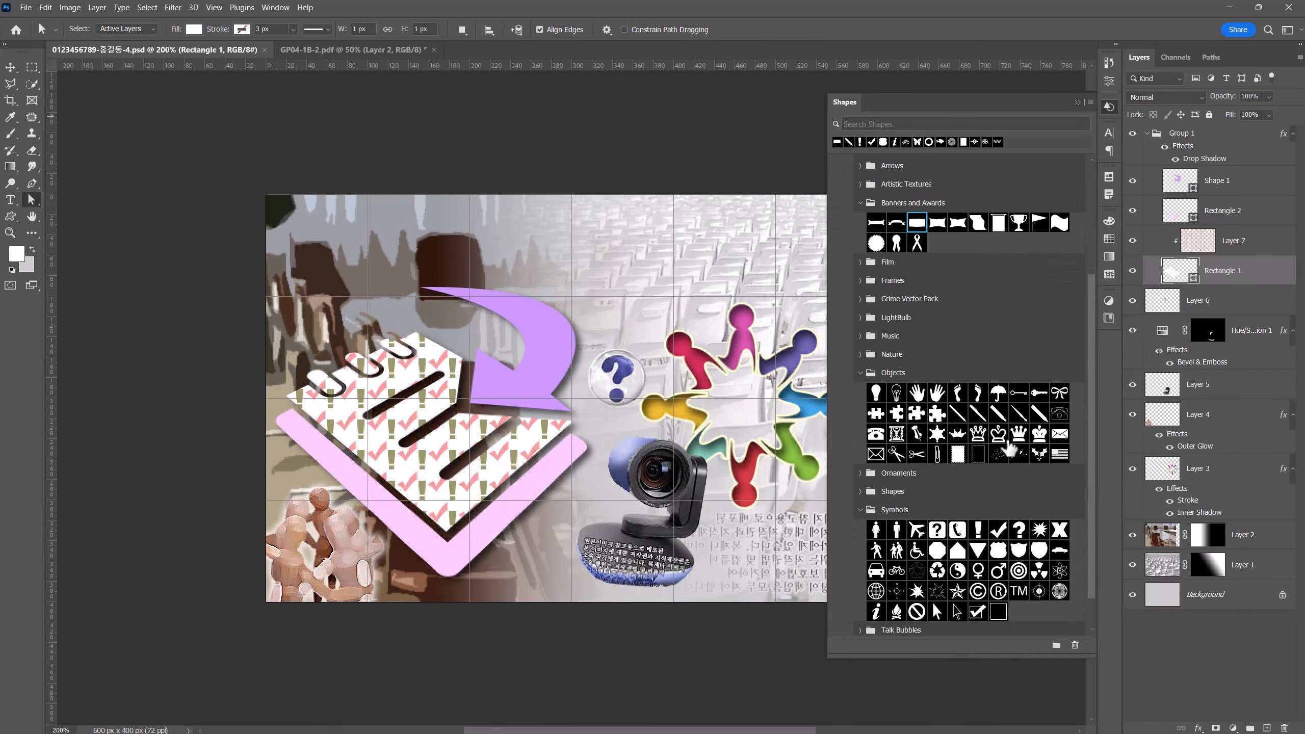
left_click(998, 489)
left_click_drag(1000, 495, 352, 259)
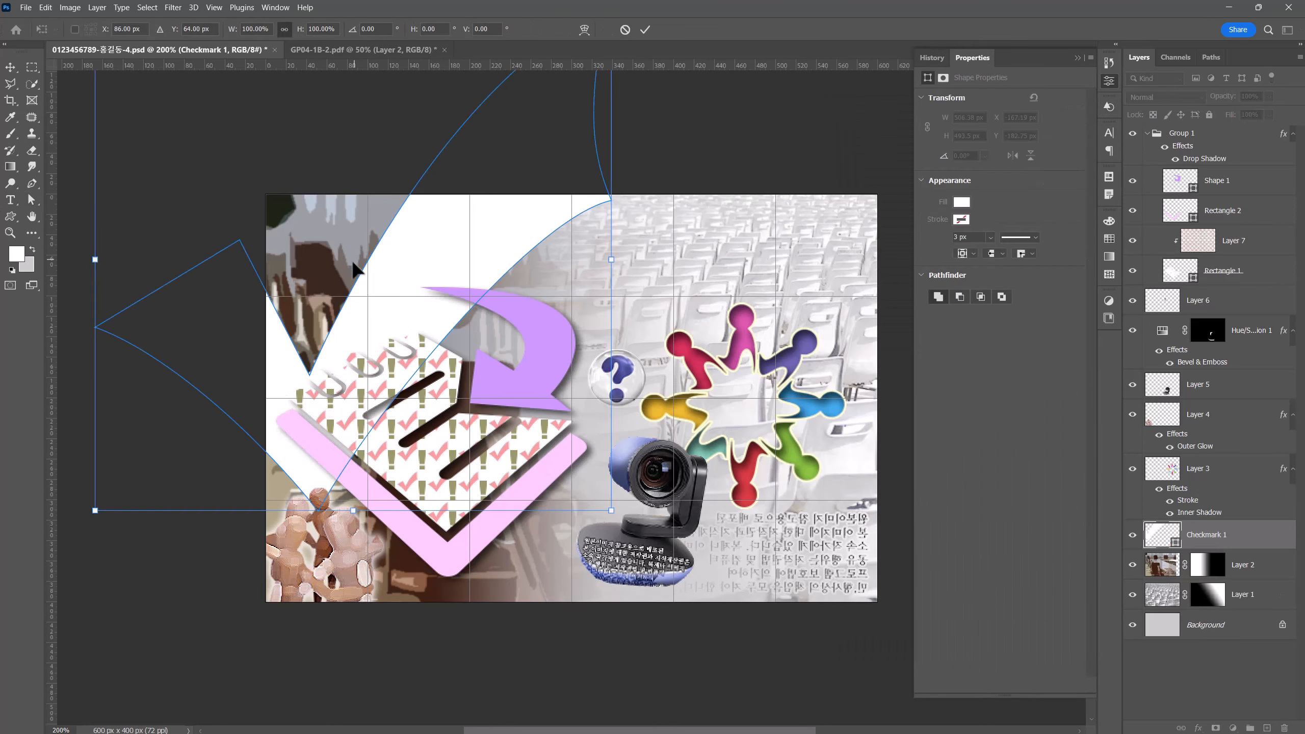
Step: Scale the check mark down to about 48 × 47 px and position it in the image's upper-left corner
left_click_drag(611, 510, 276, 184)
left_click_drag(186, 150, 356, 313)
left_click_drag(447, 171, 338, 277)
left_click_drag(322, 313, 331, 239)
left_click_drag(347, 271, 312, 223)
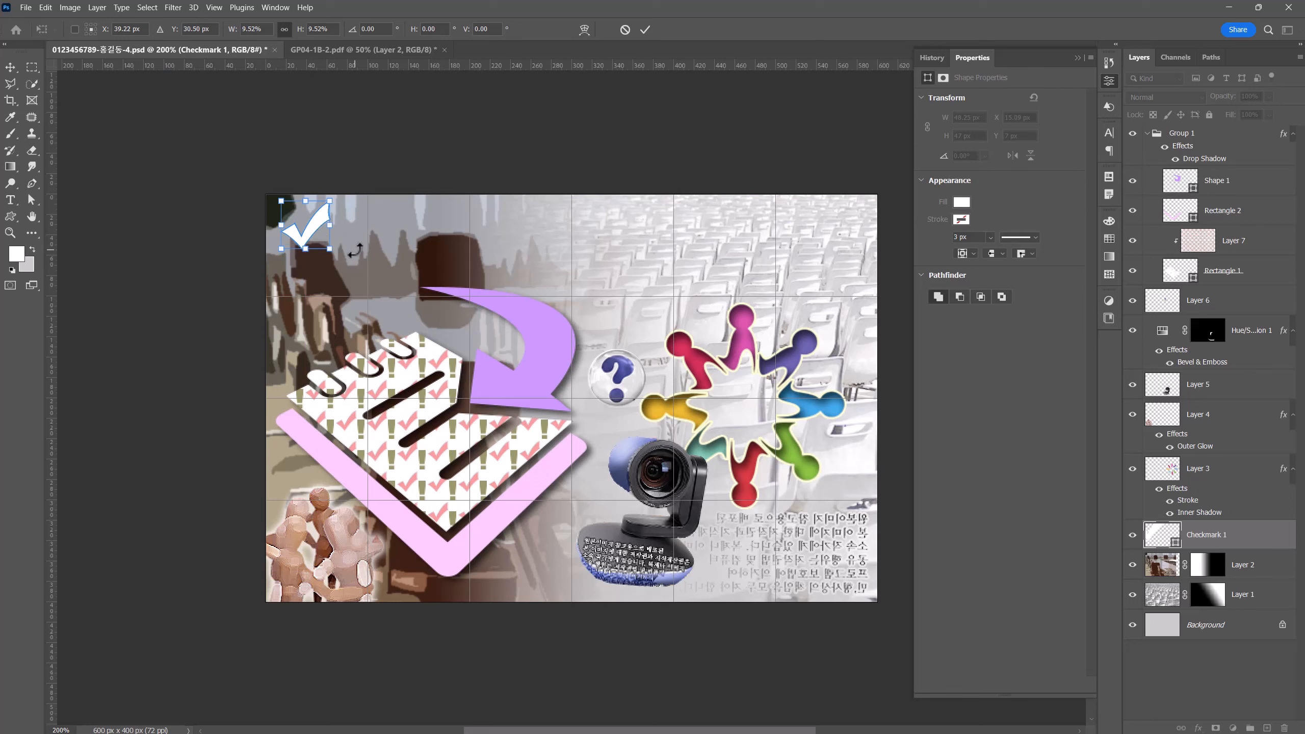
key("Return")
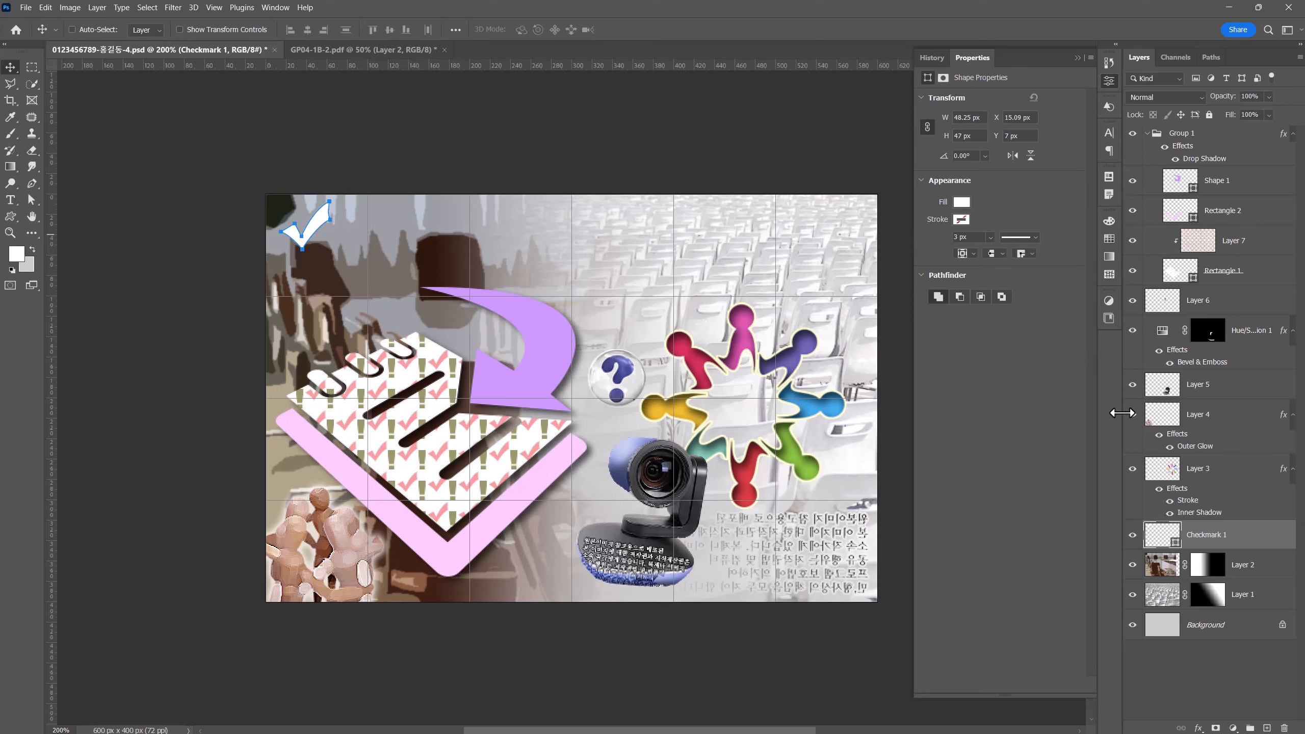
Step: Set the fill colour of the Checkmark 1 shape to #ffcc00
double_click(1169, 544)
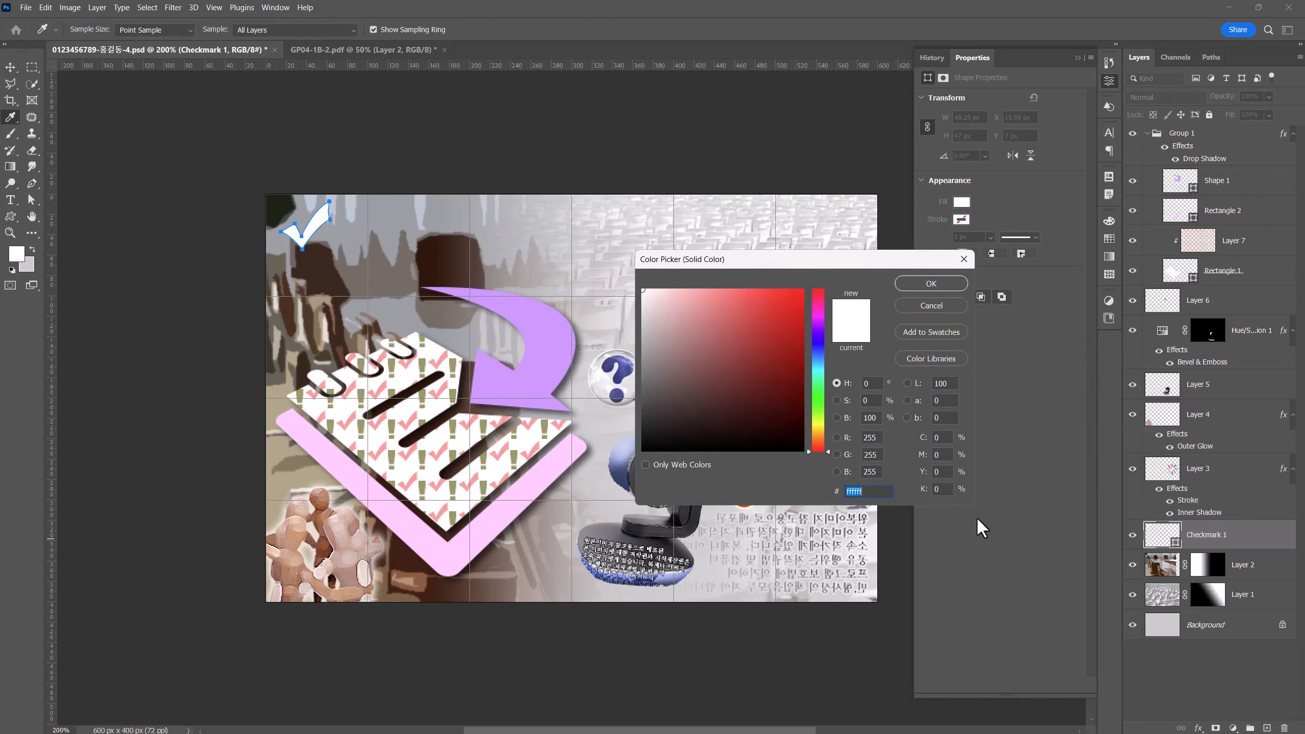
type("0")
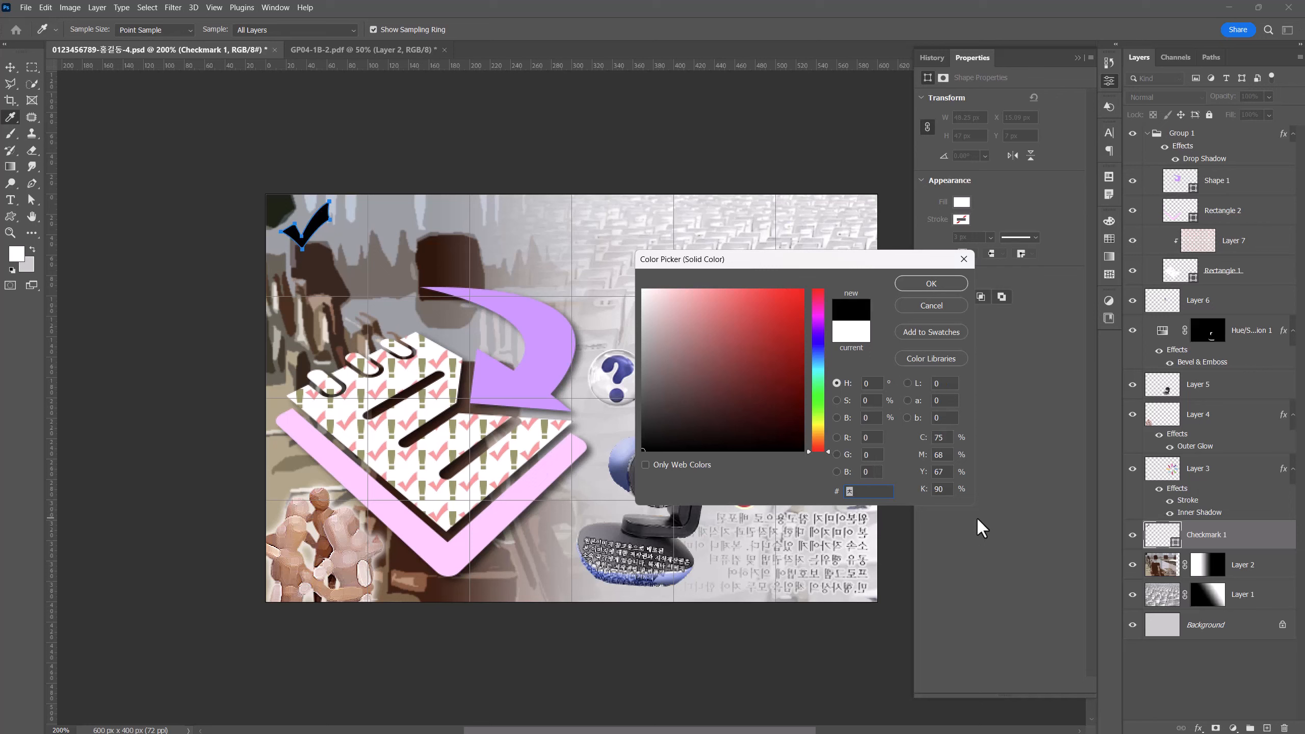
key("BackSpace")
type("ffc")
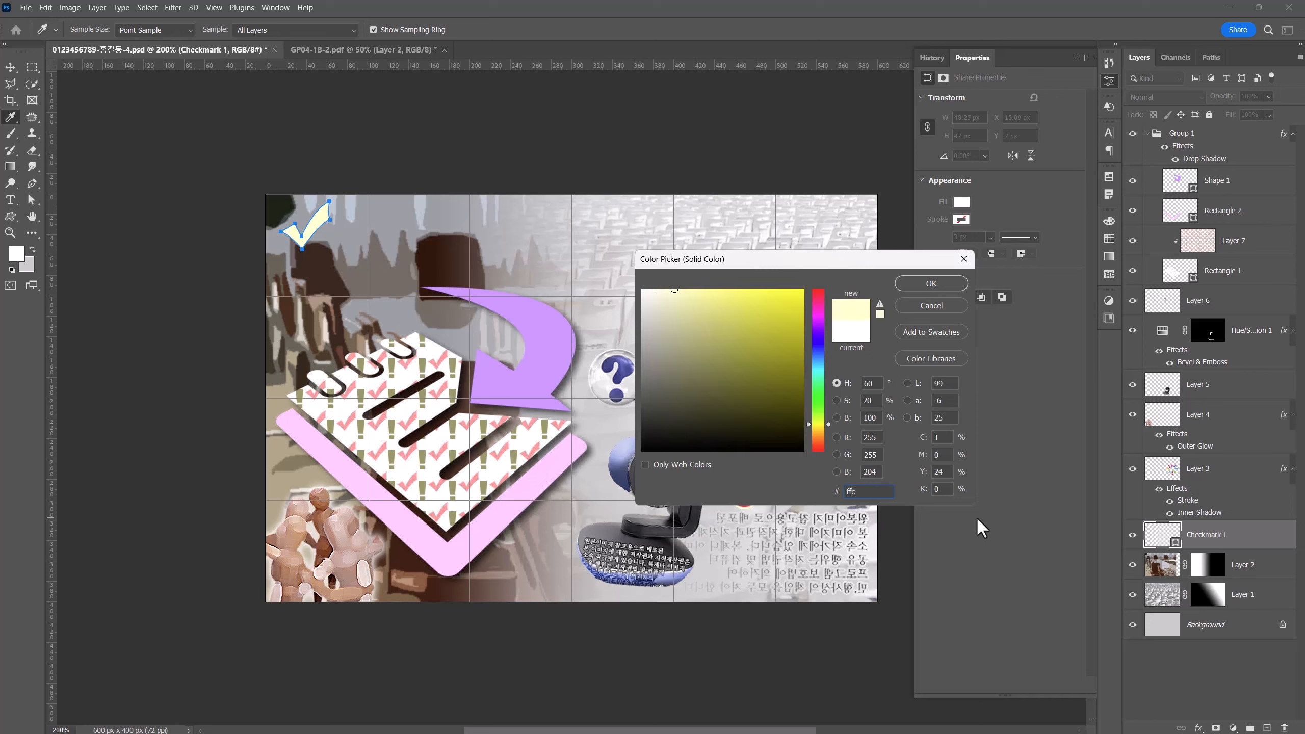
type("c00")
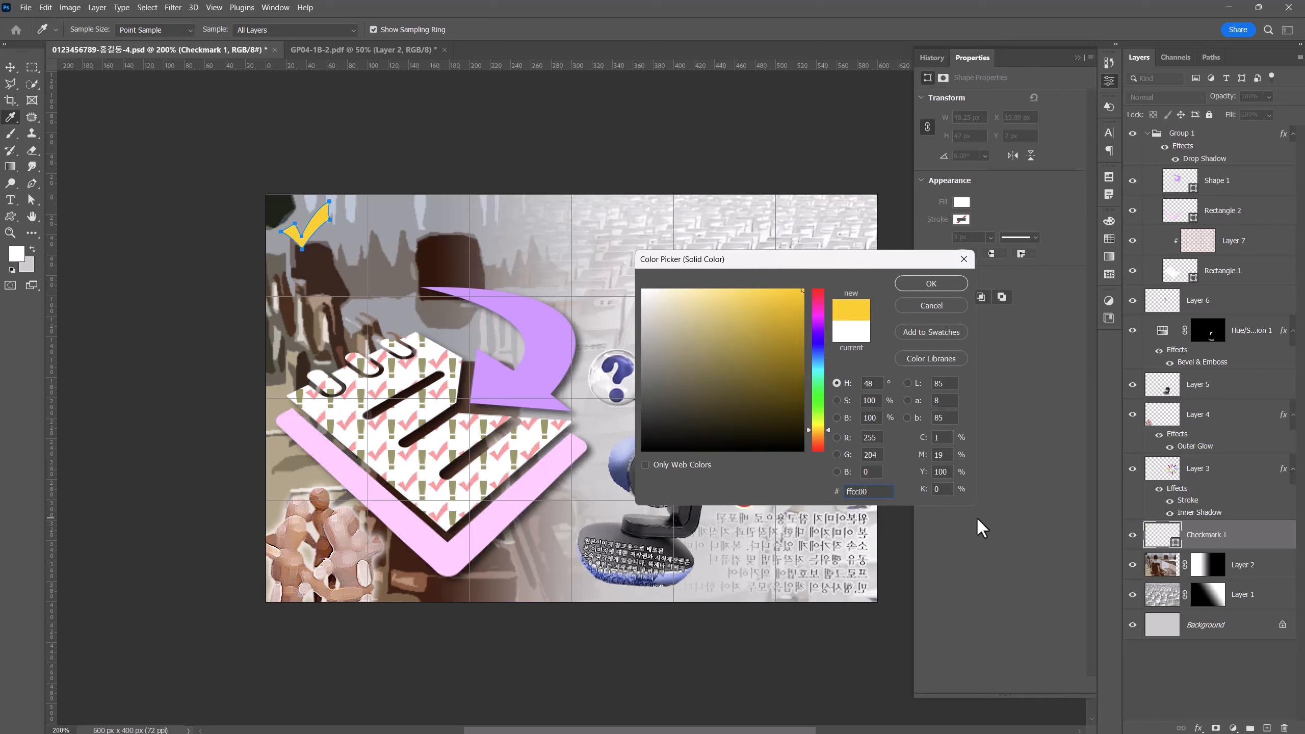
key("Return")
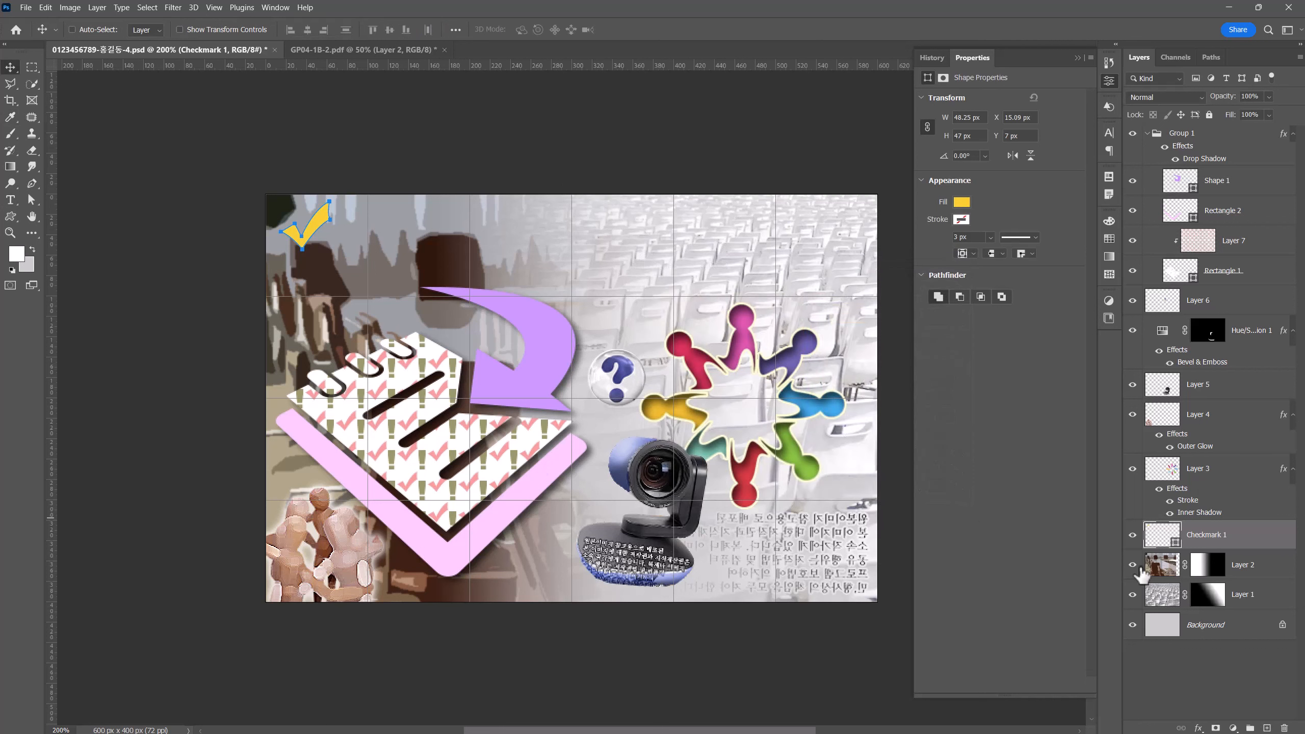
Step: Add a 2 px outside Stroke effect in colour #666666 to the Checkmark 1 shape
left_click(1200, 727)
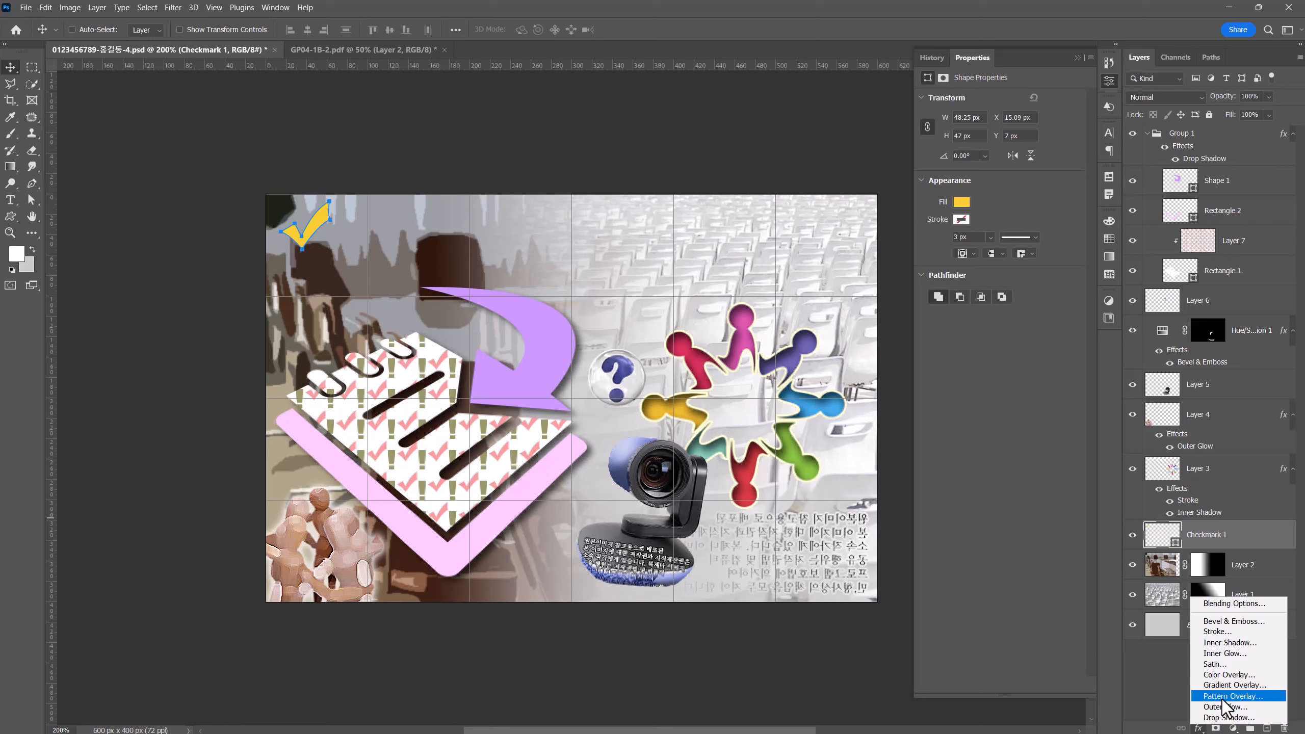
left_click(1240, 632)
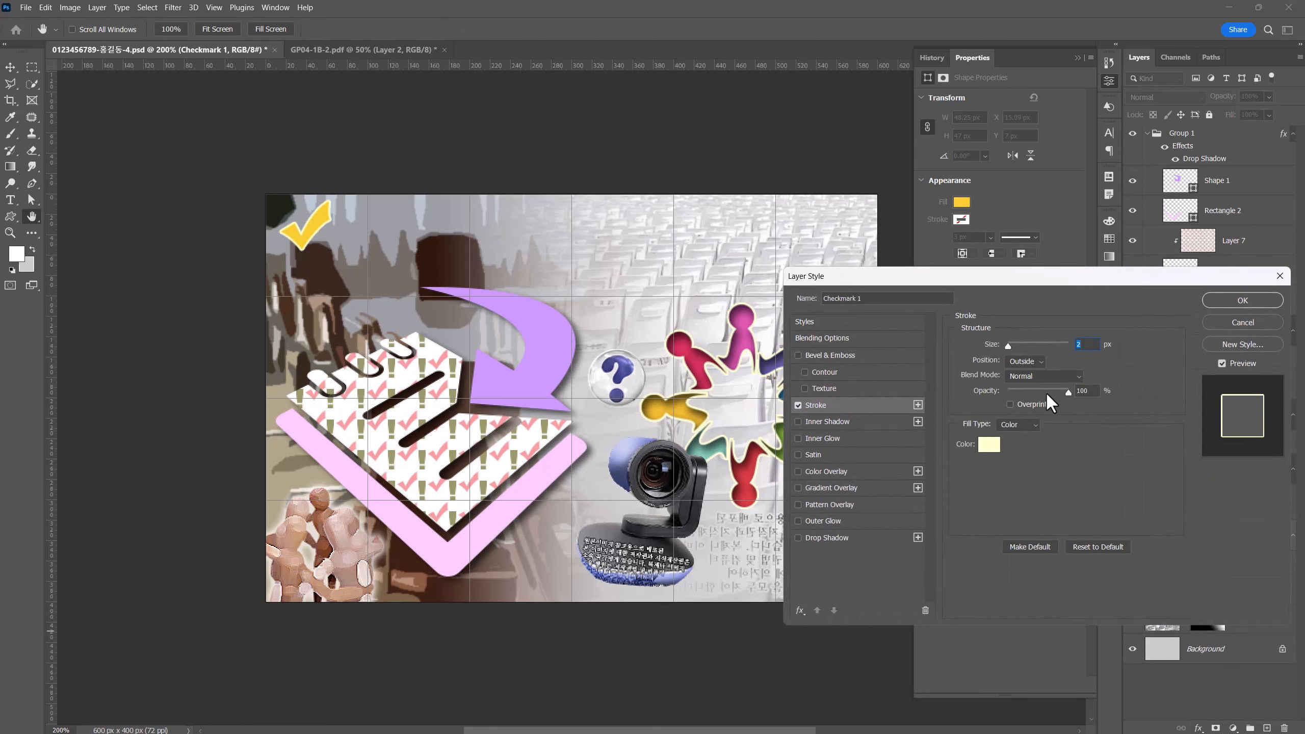
left_click(992, 443)
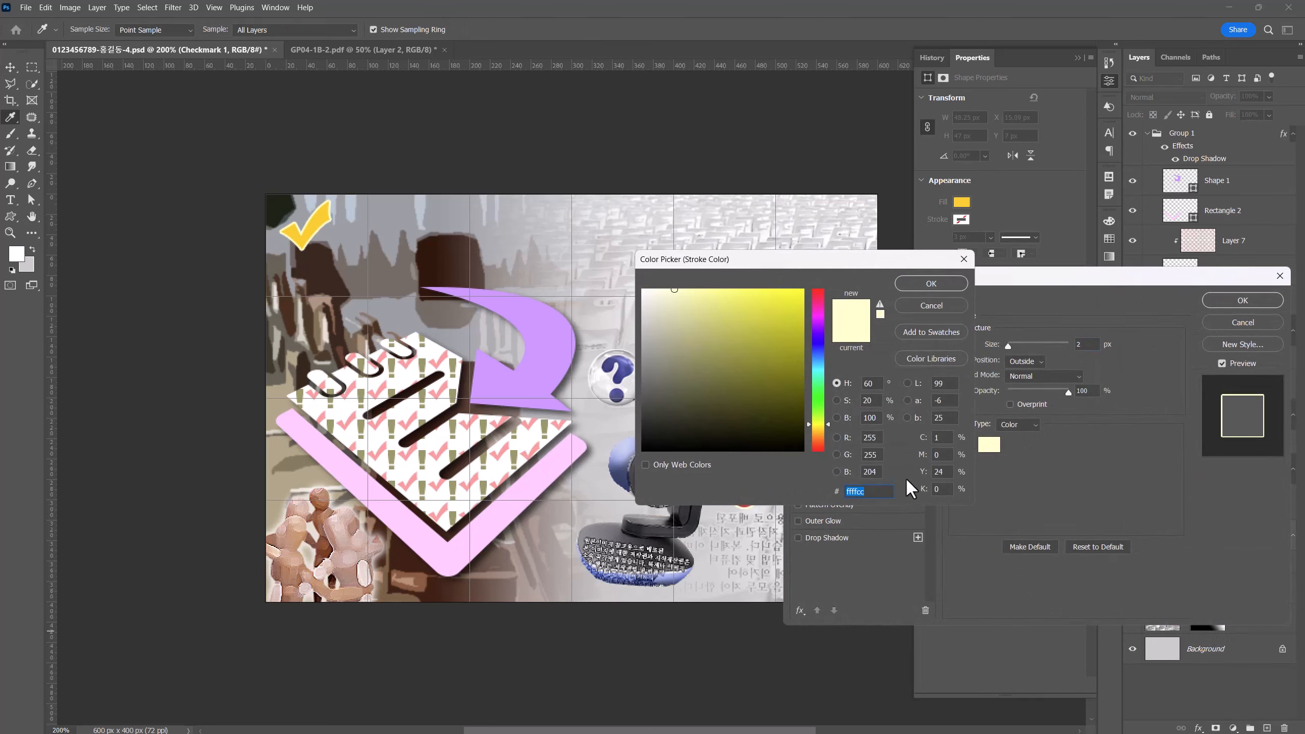
type("666666")
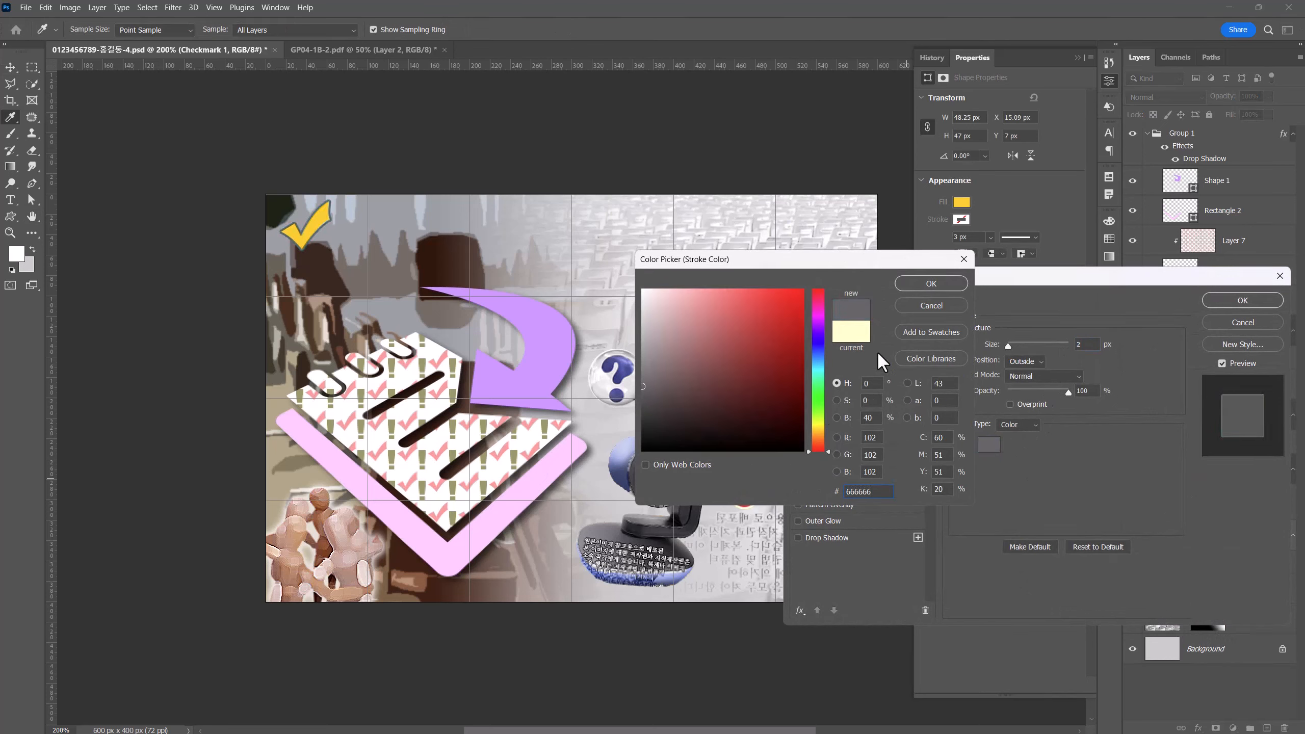
left_click(920, 284)
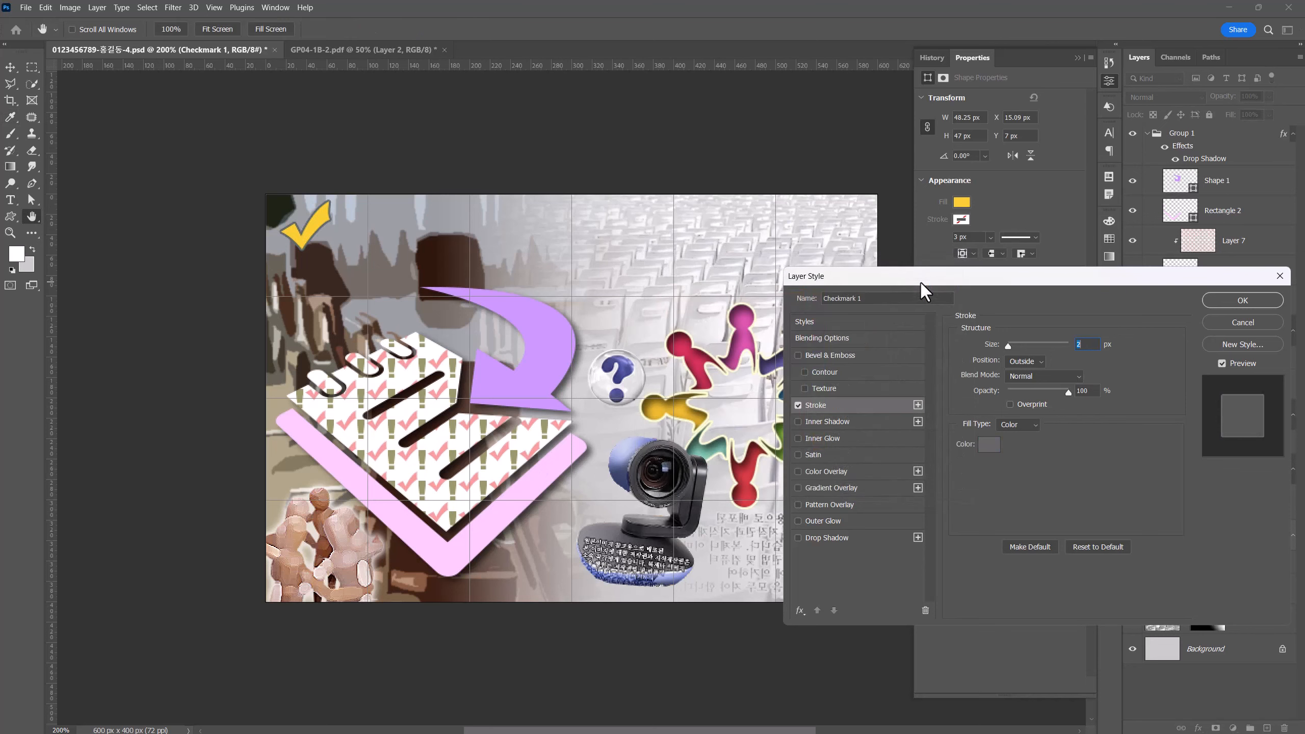
left_click(1227, 301)
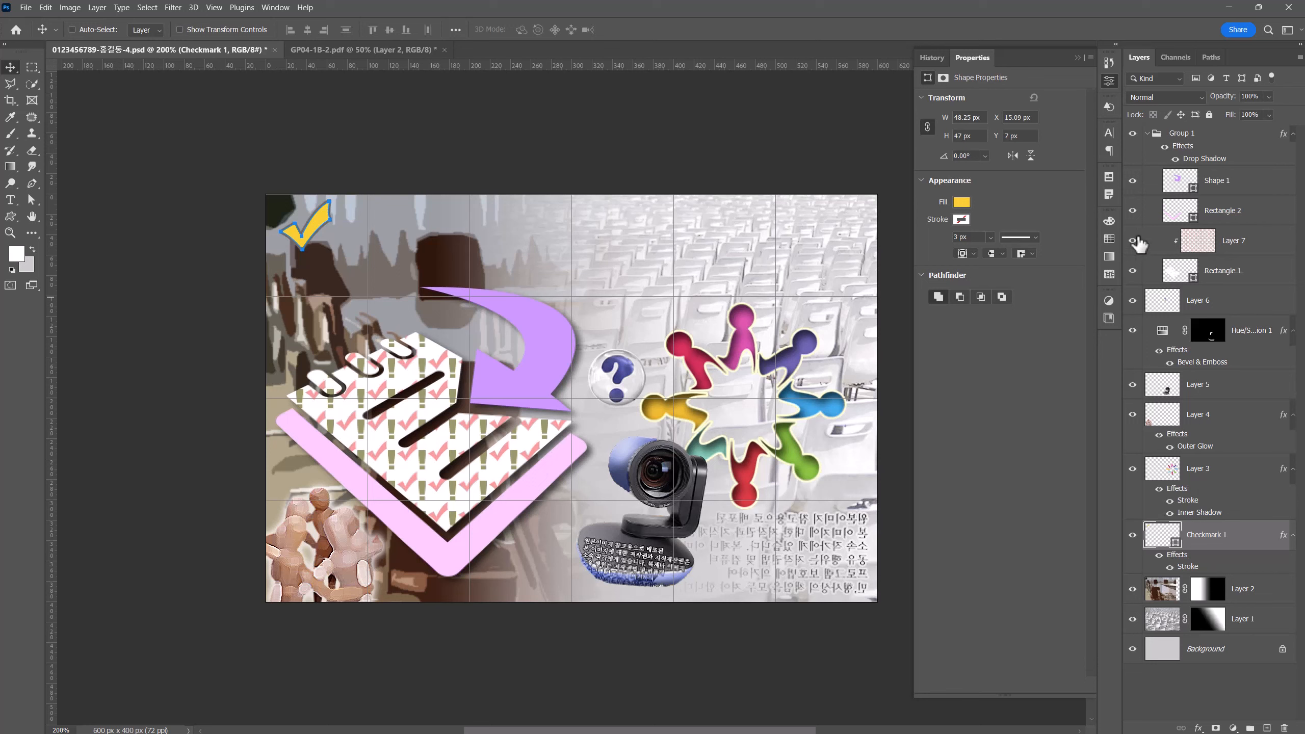
Step: Place the crayon shape from the legacy Objects set and stack its layer above Group 1 with Checkmark 1 directly beneath it
left_click(1078, 58)
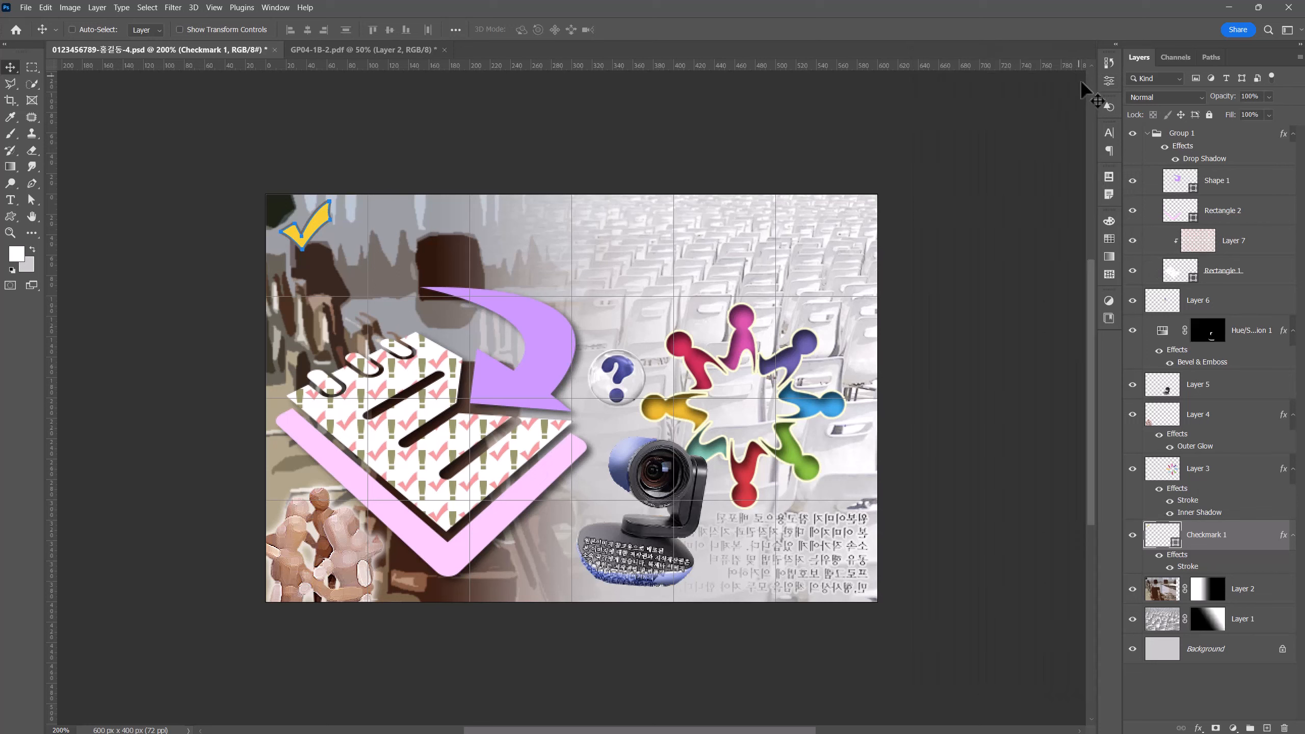
left_click(1108, 107)
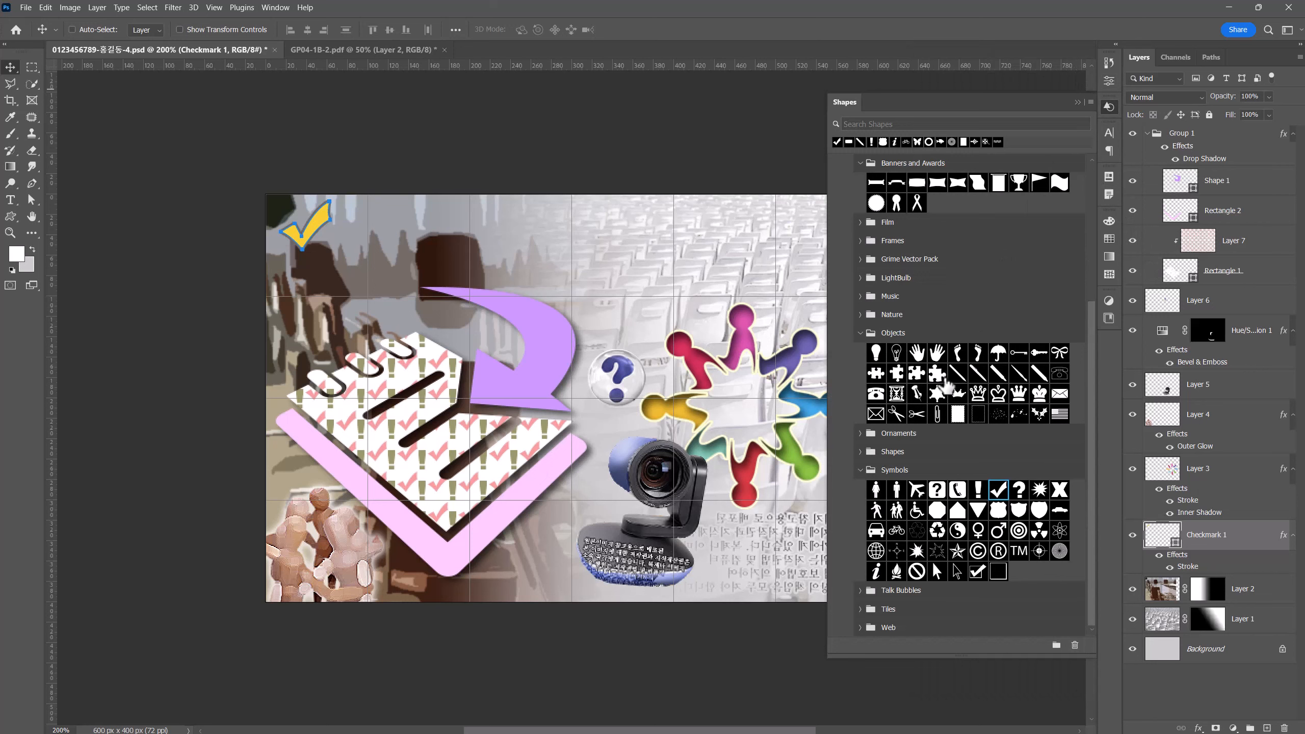
left_click_drag(1038, 375, 530, 339)
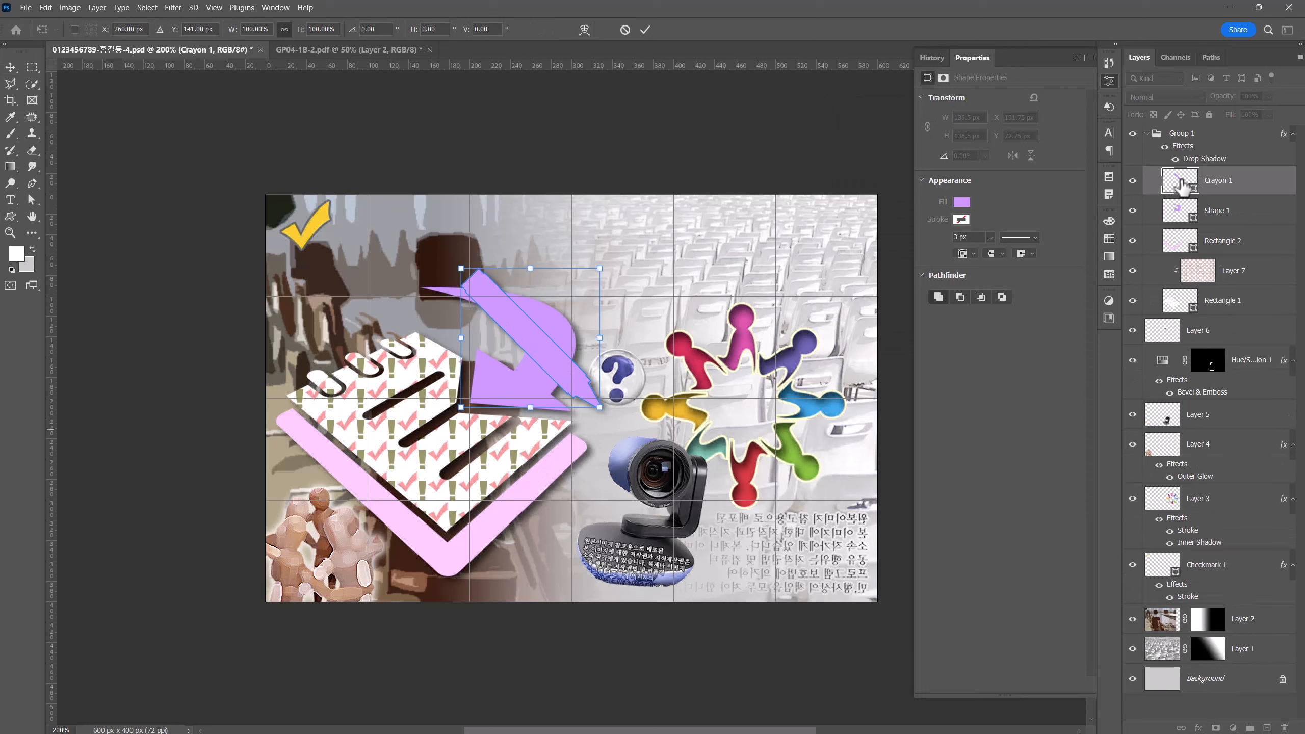
left_click_drag(1182, 185, 1185, 126)
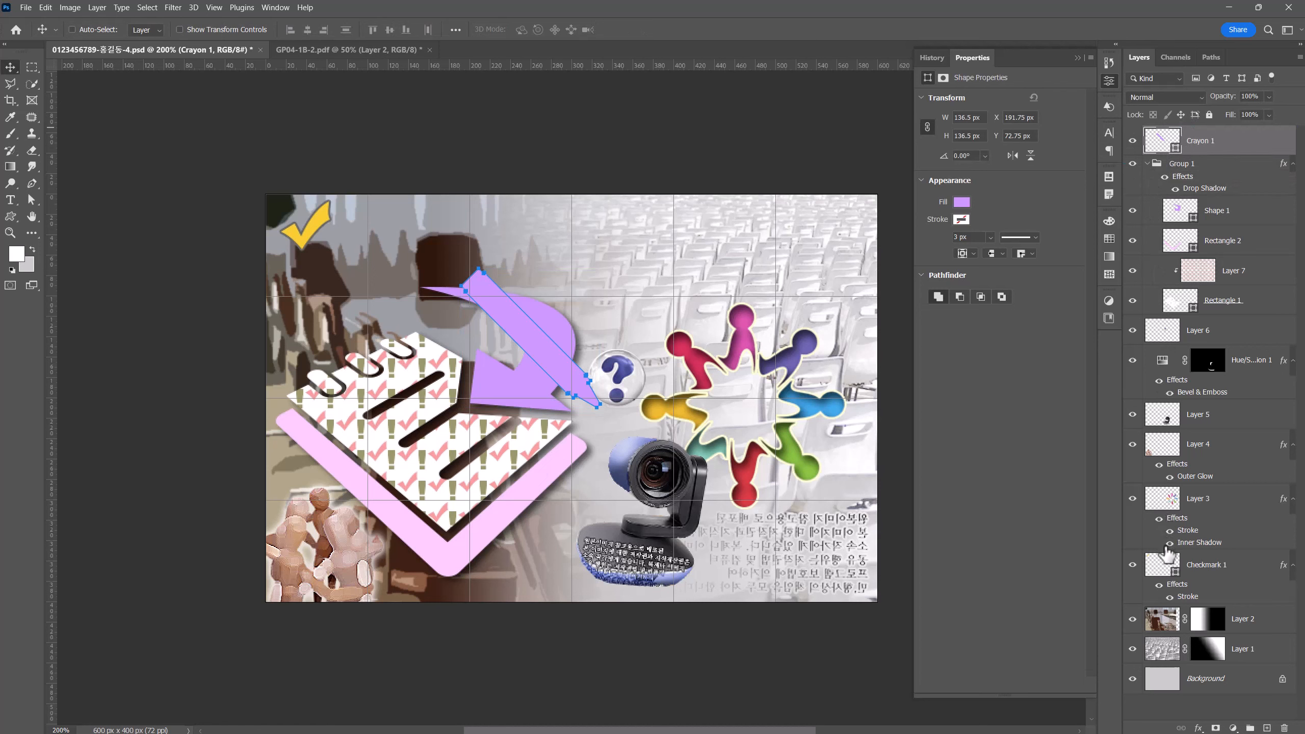
left_click_drag(1208, 584, 1206, 154)
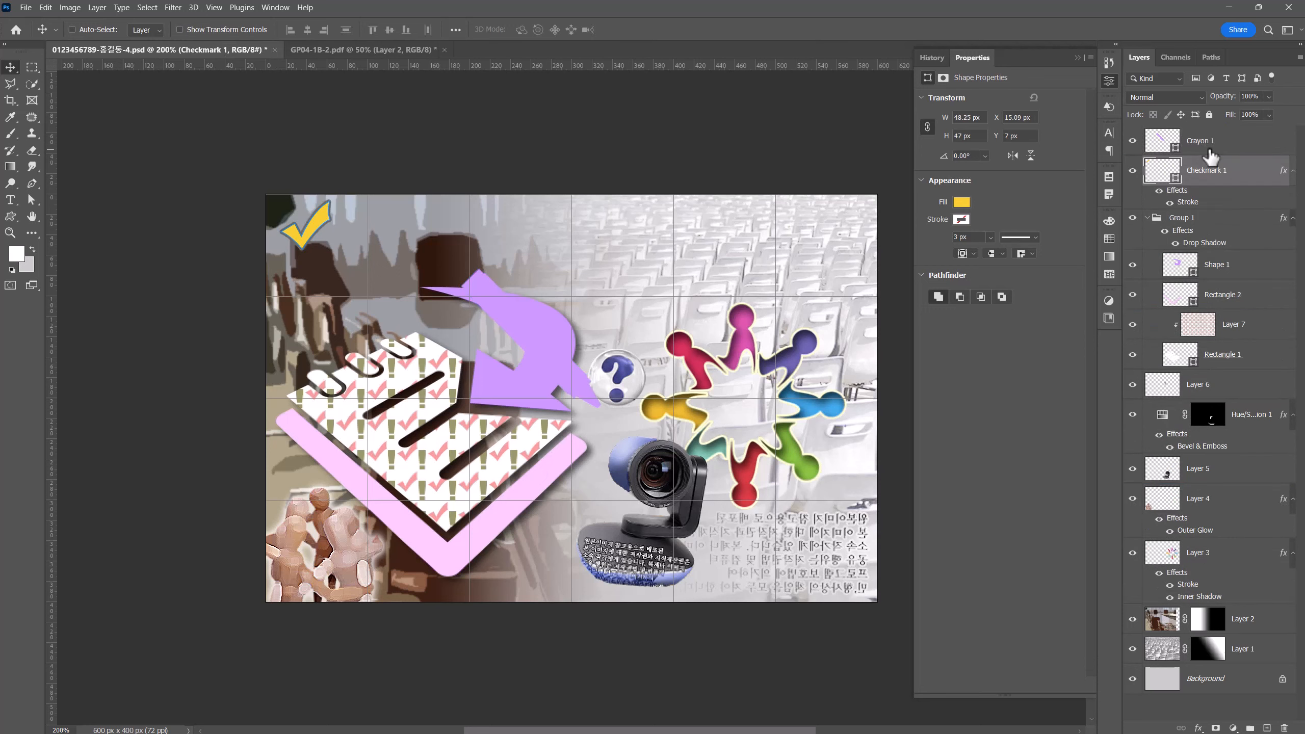
Step: Flip the crayon horizontally, scale it to about 70.5 × 70.5 px and position it just above the notepad's rings
left_click(1169, 142)
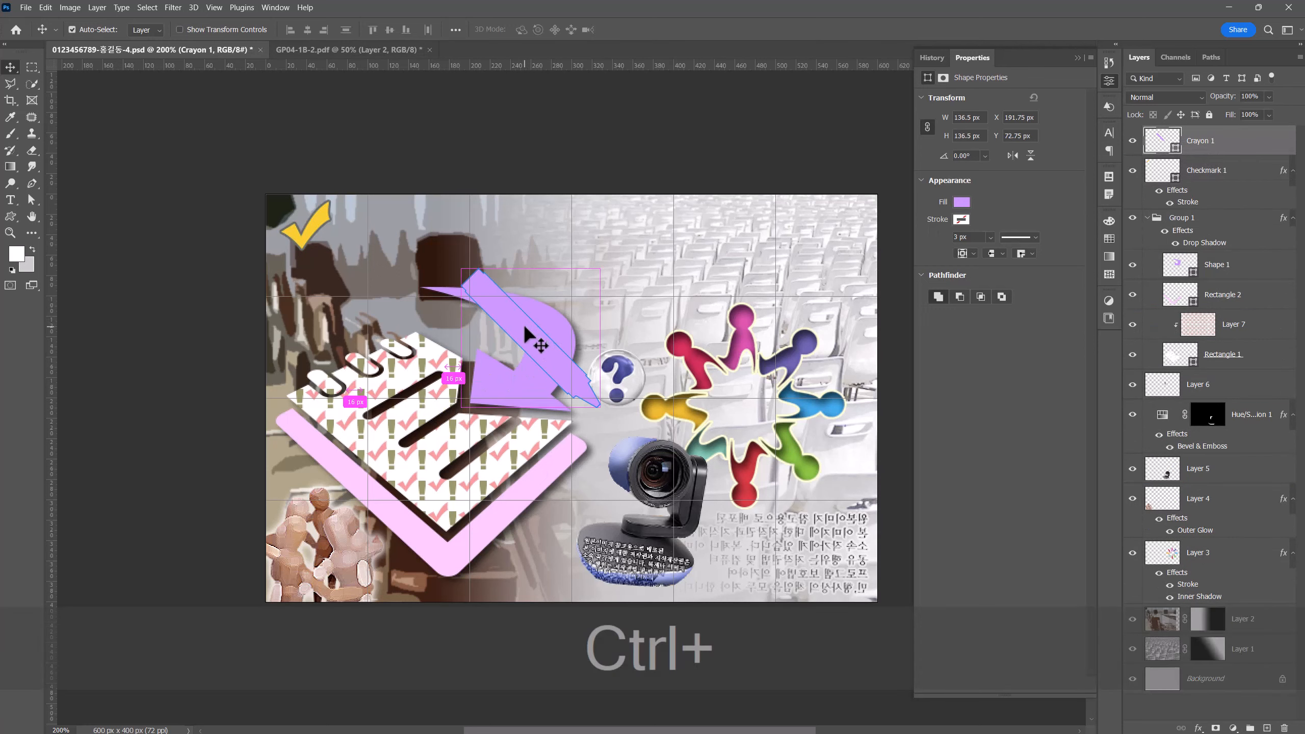
key("ctrl+t")
left_click_drag(527, 337, 396, 427)
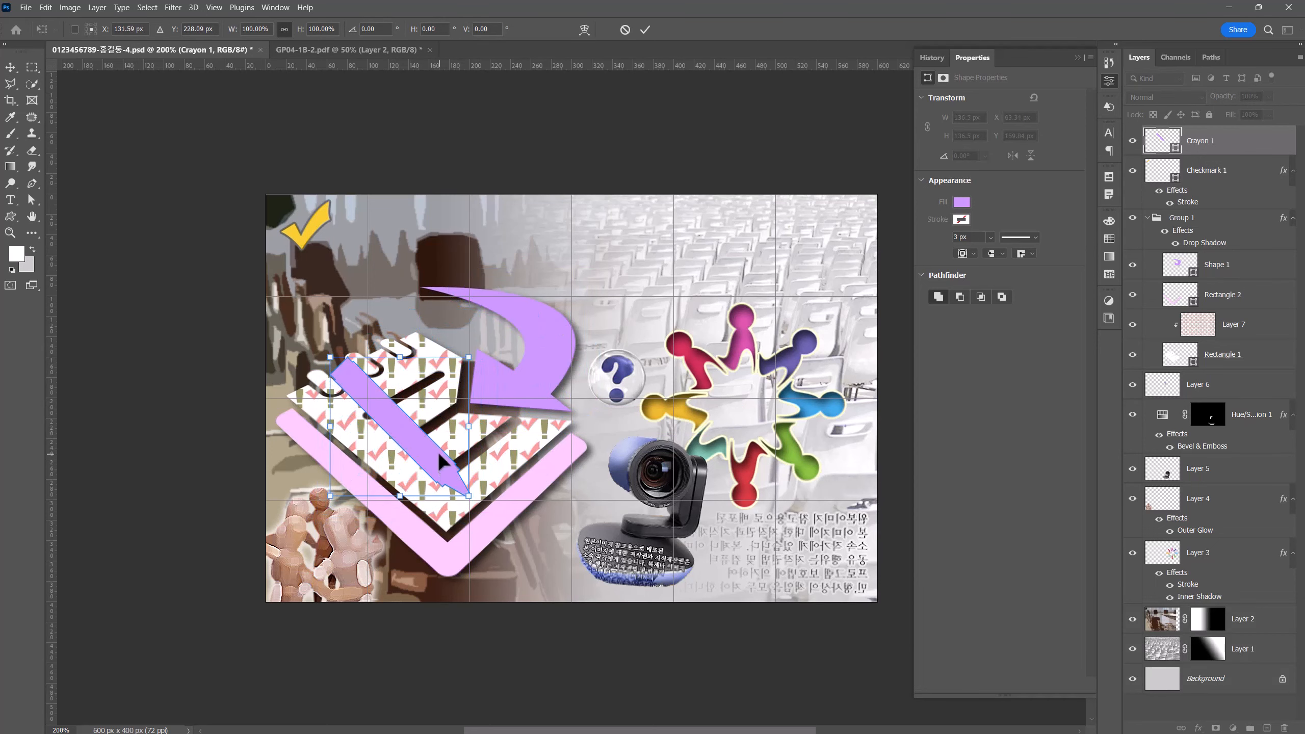
right_click(433, 450)
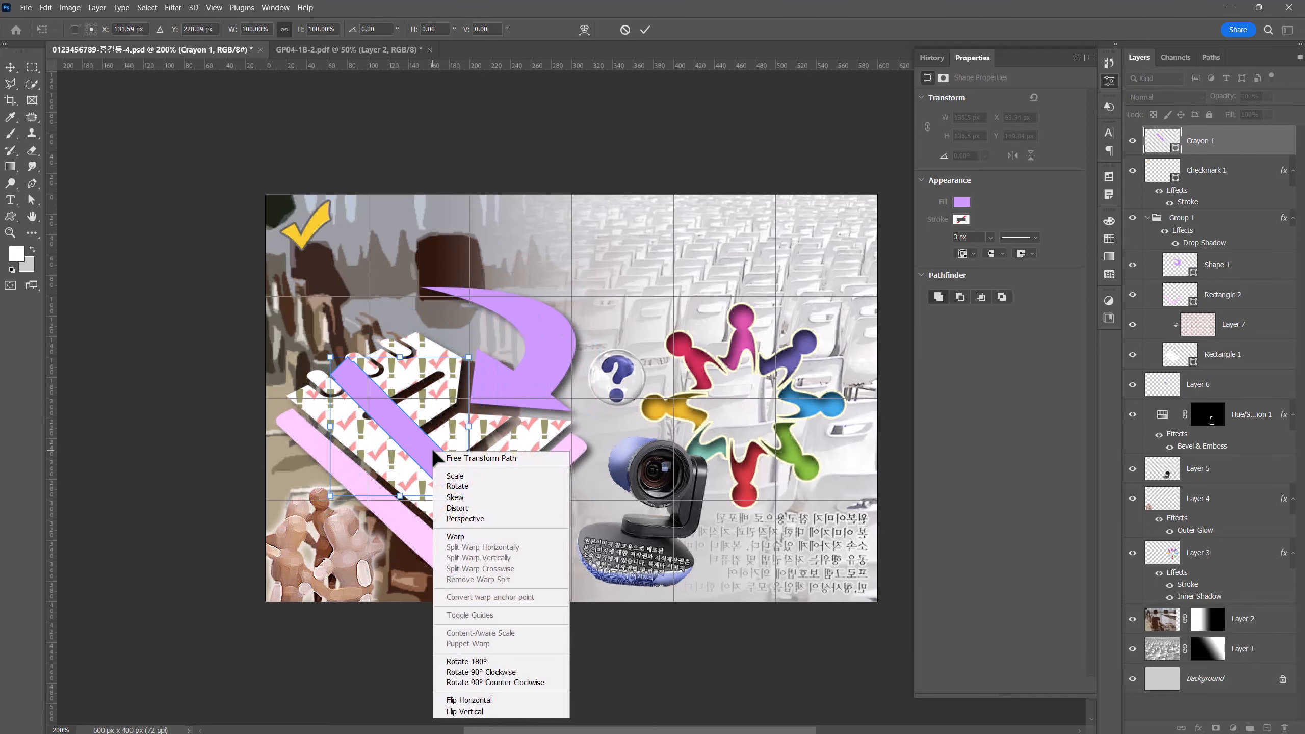
left_click(471, 699)
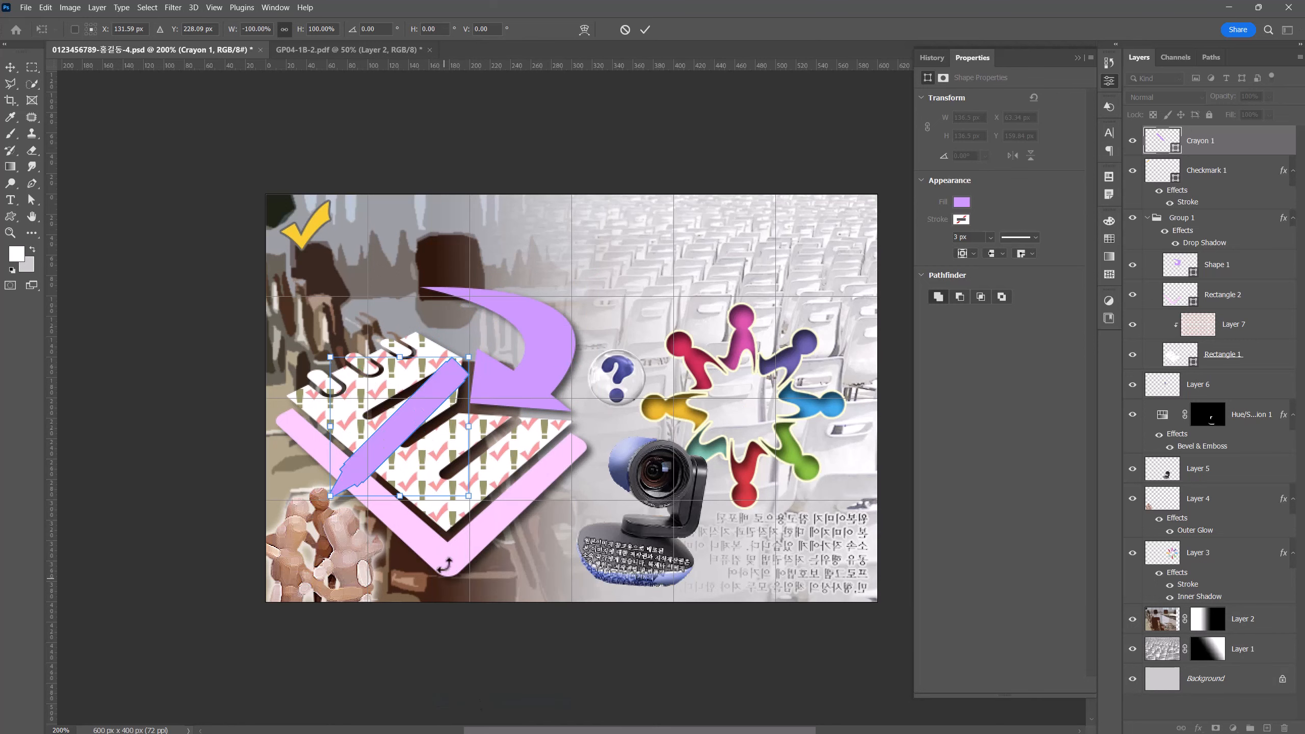
left_click_drag(469, 495, 354, 308)
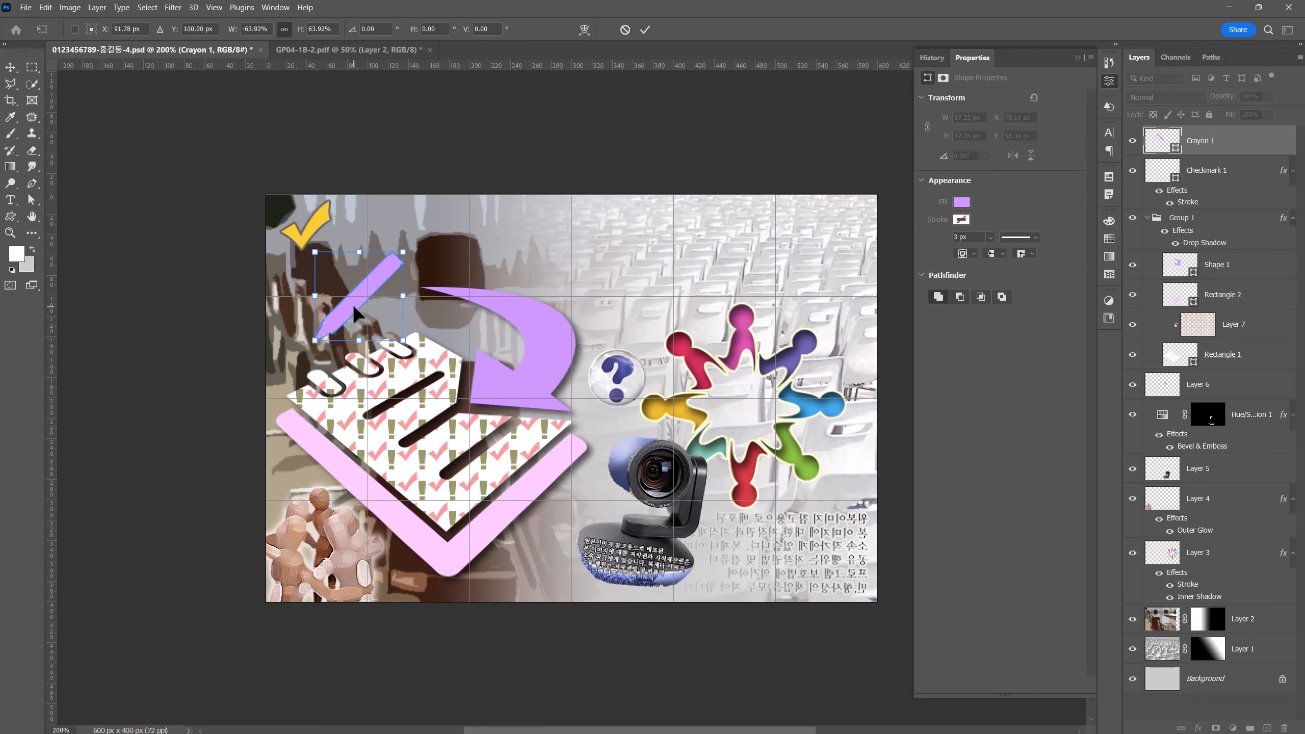
left_click_drag(403, 252, 386, 266)
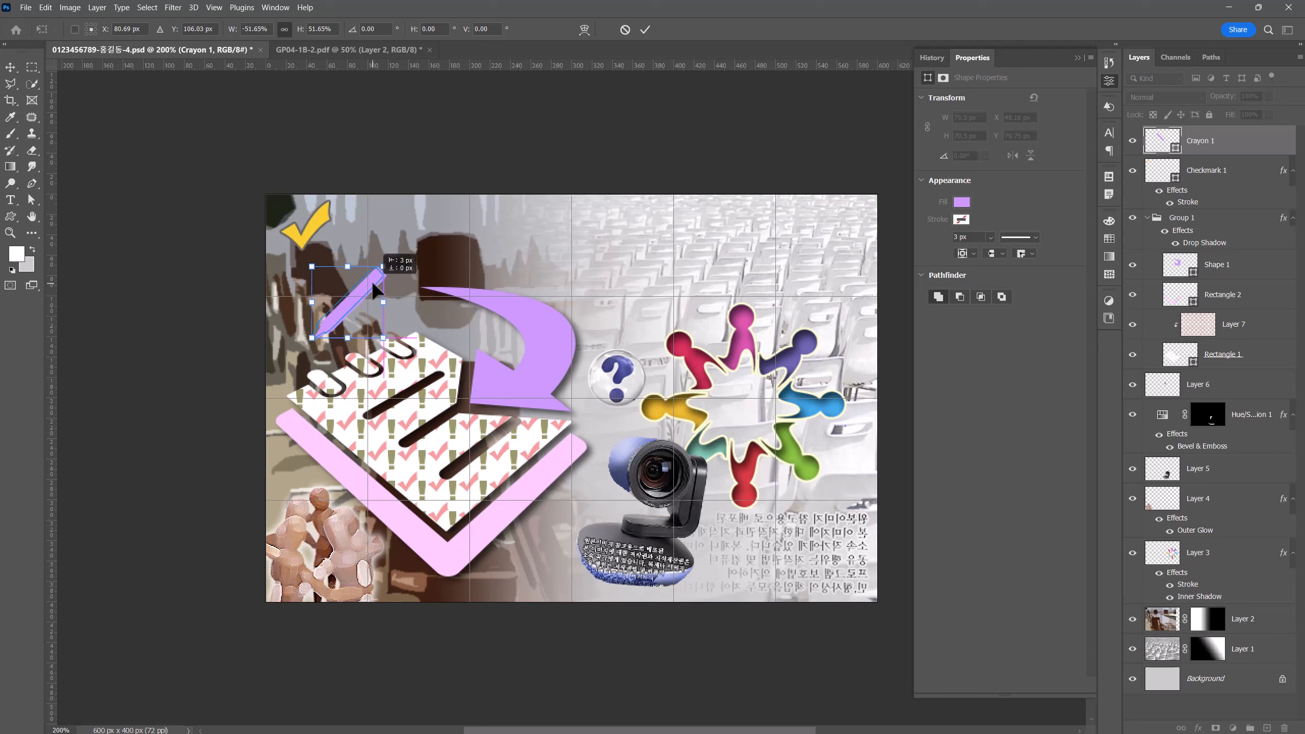
key("Return")
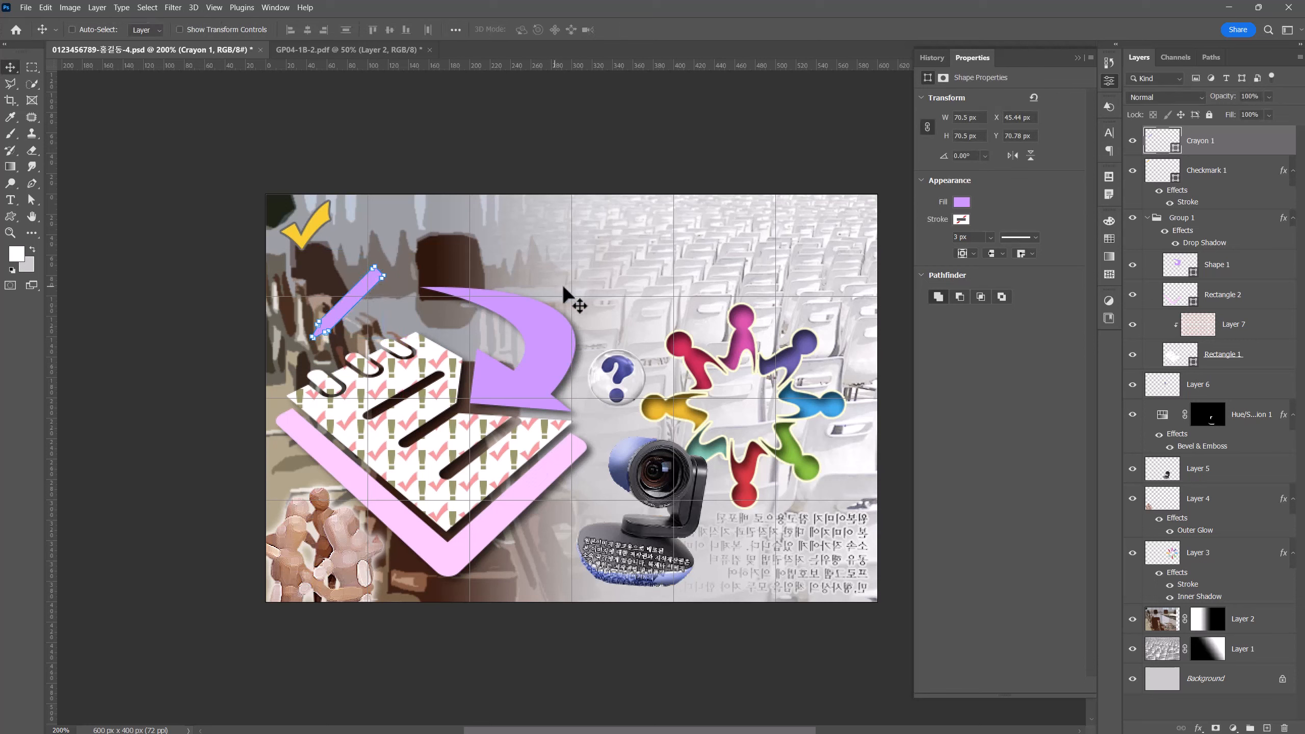
Step: Set the Crayon 1 shape's fill colour to #99cccc and give it a Drop Shadow effect
double_click(1161, 148)
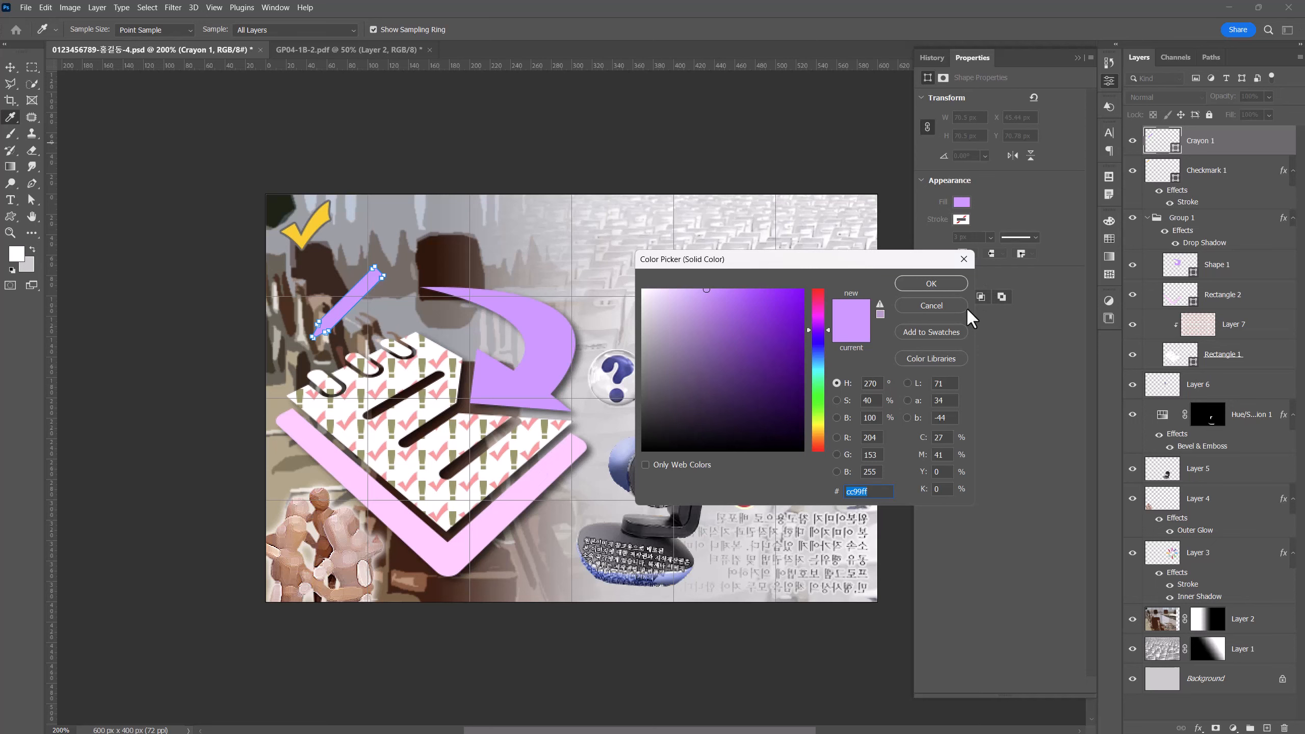
type("99cccc")
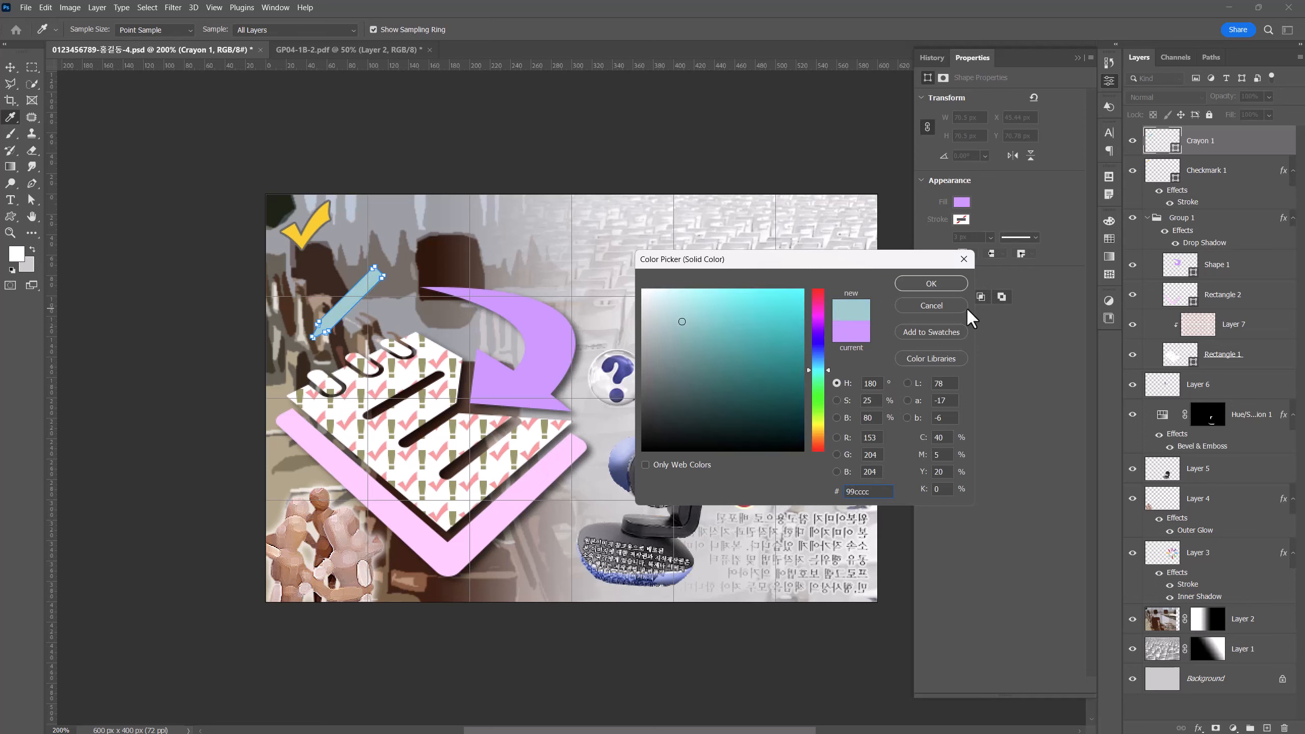
key("Return")
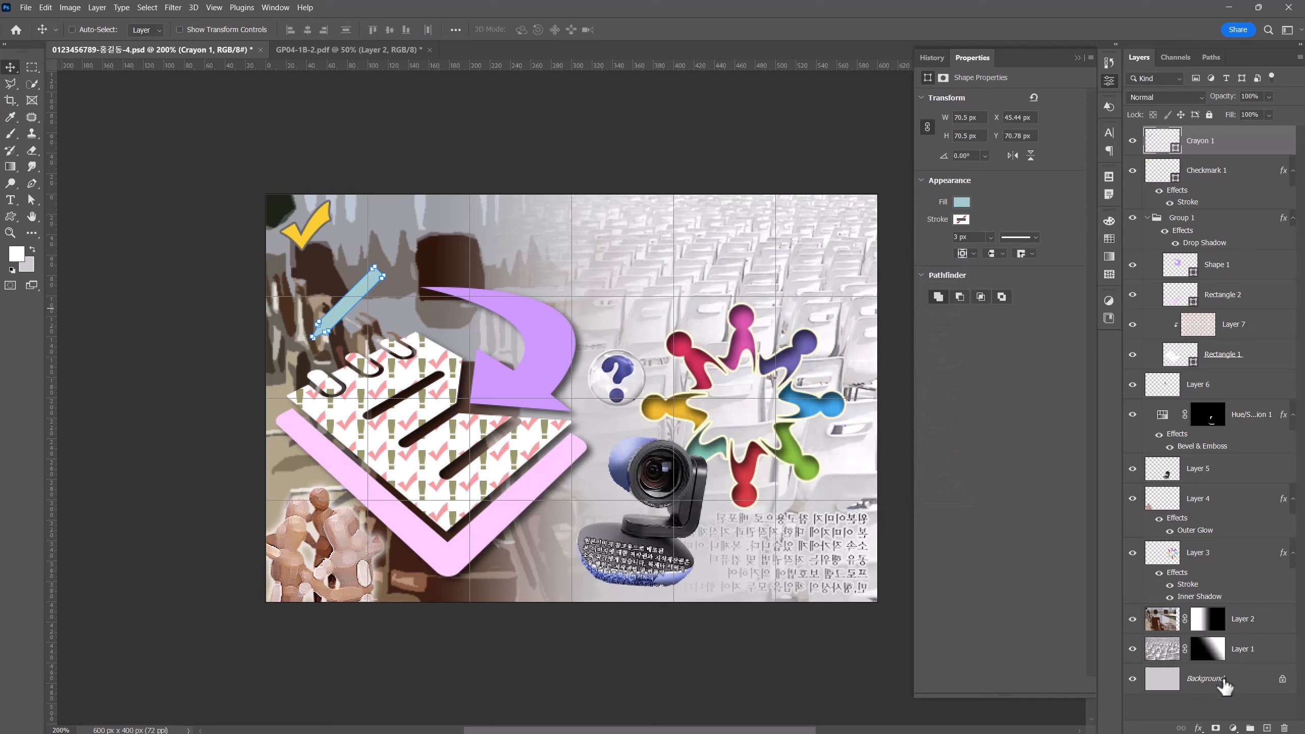
left_click(1198, 728)
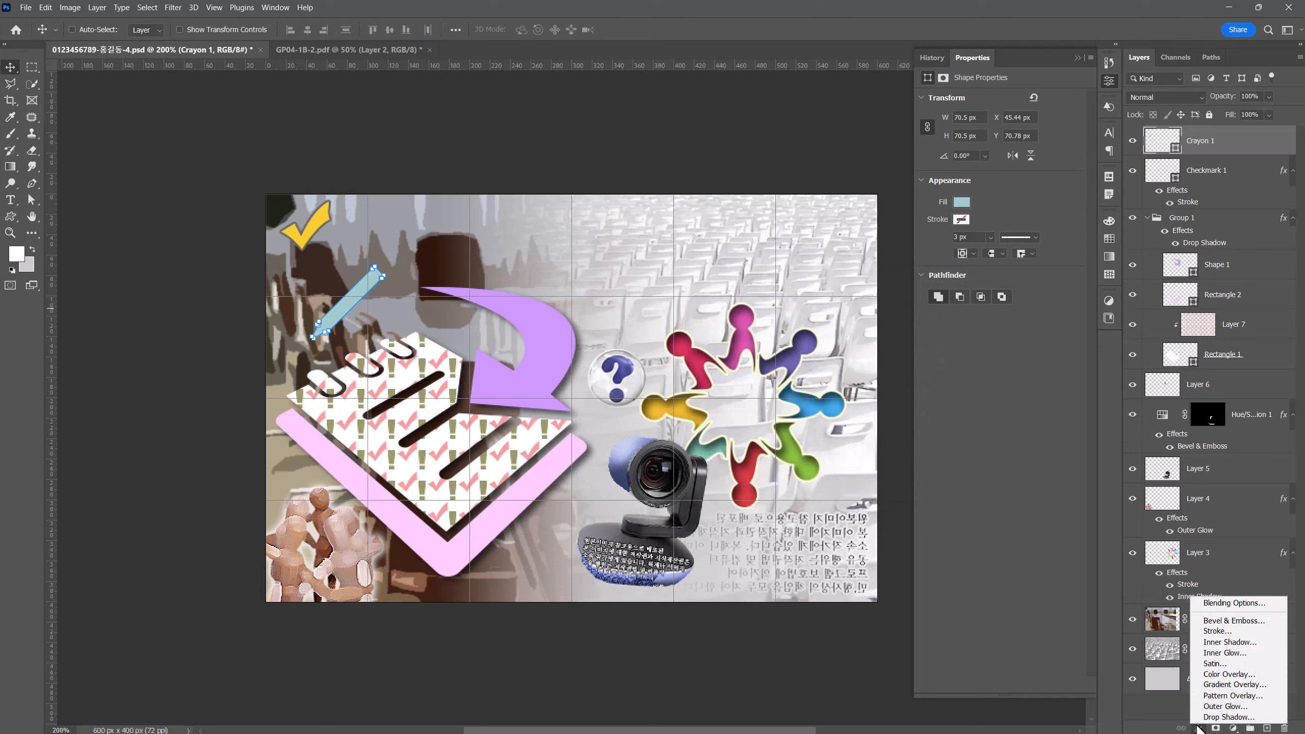
left_click(1205, 716)
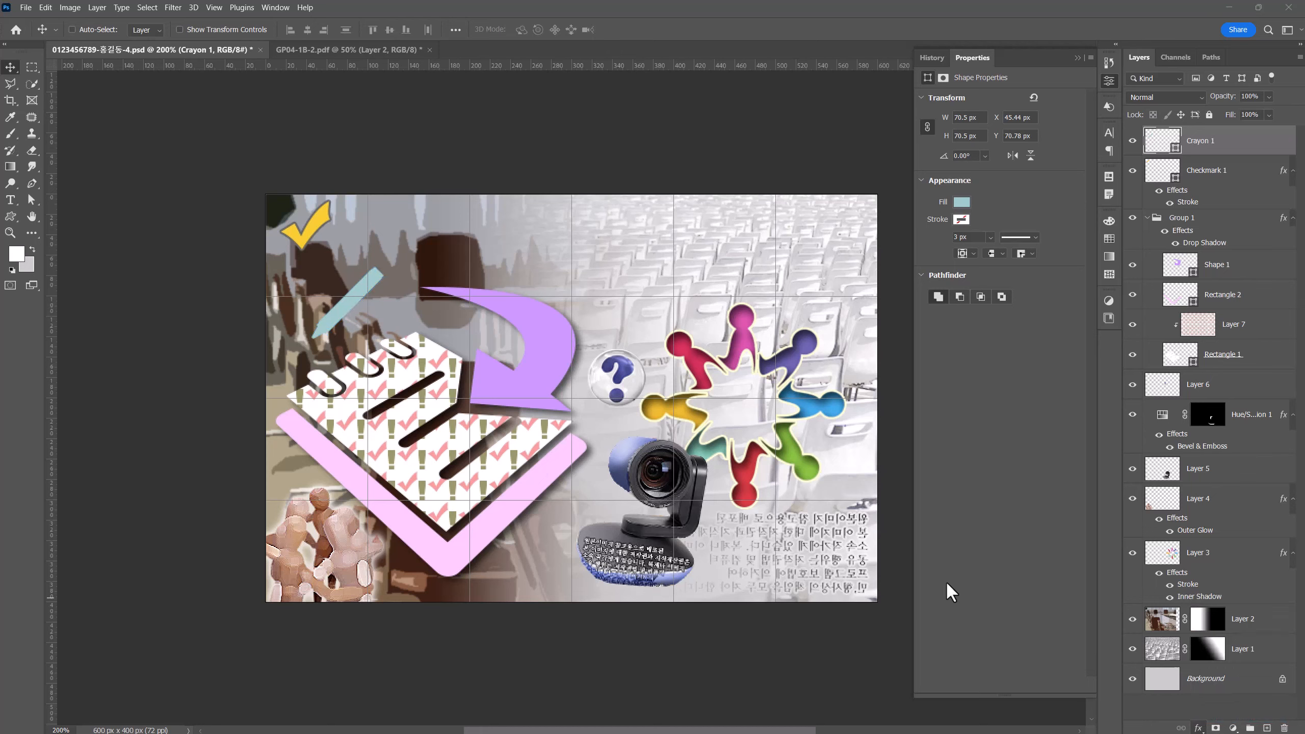
left_click(1222, 298)
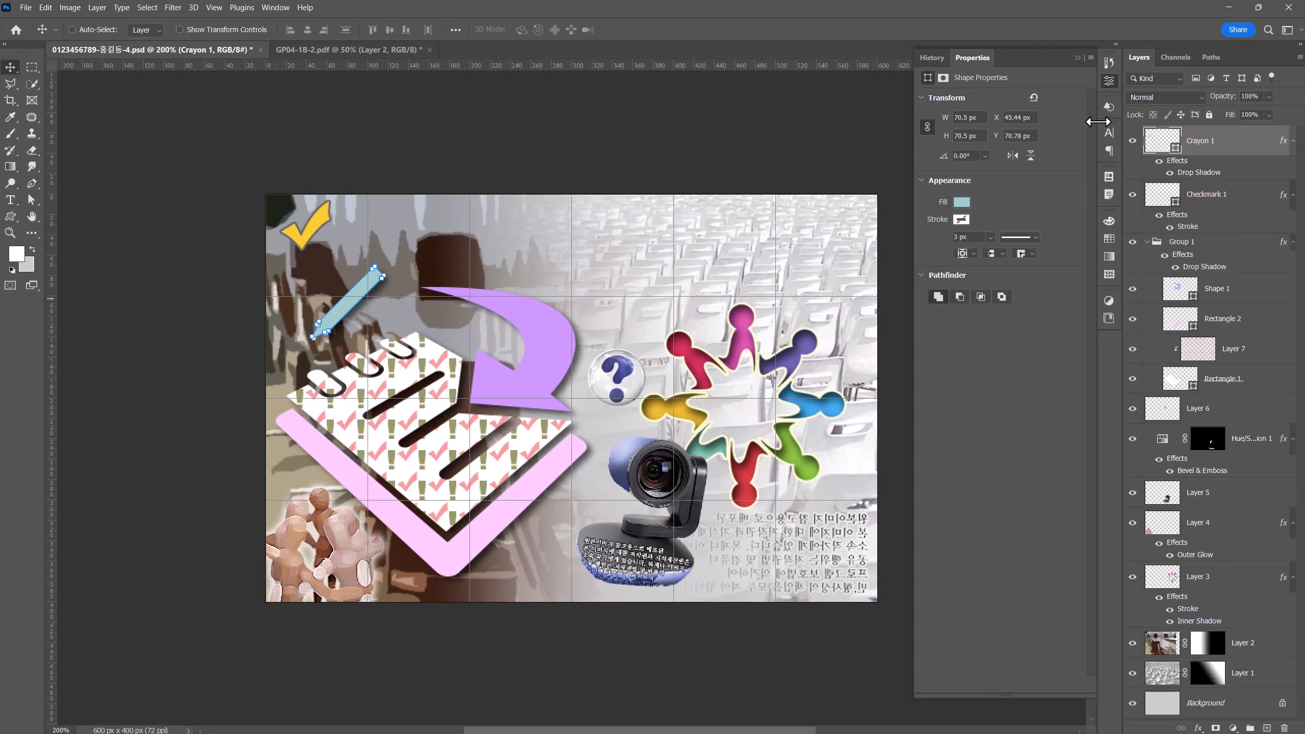
Step: Place the Banner 3 shape from the Banners and Awards set and move its layer to the top of the stack
left_click(1108, 107)
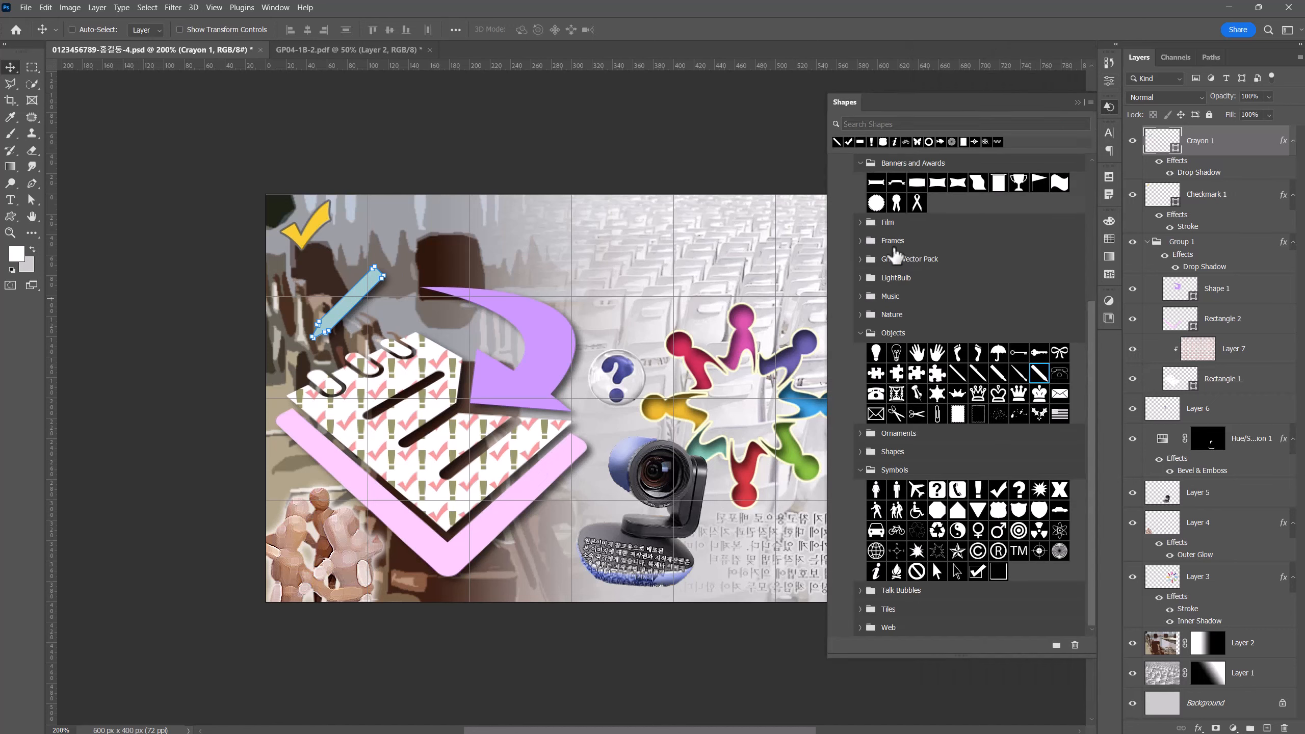
left_click_drag(924, 191, 775, 533)
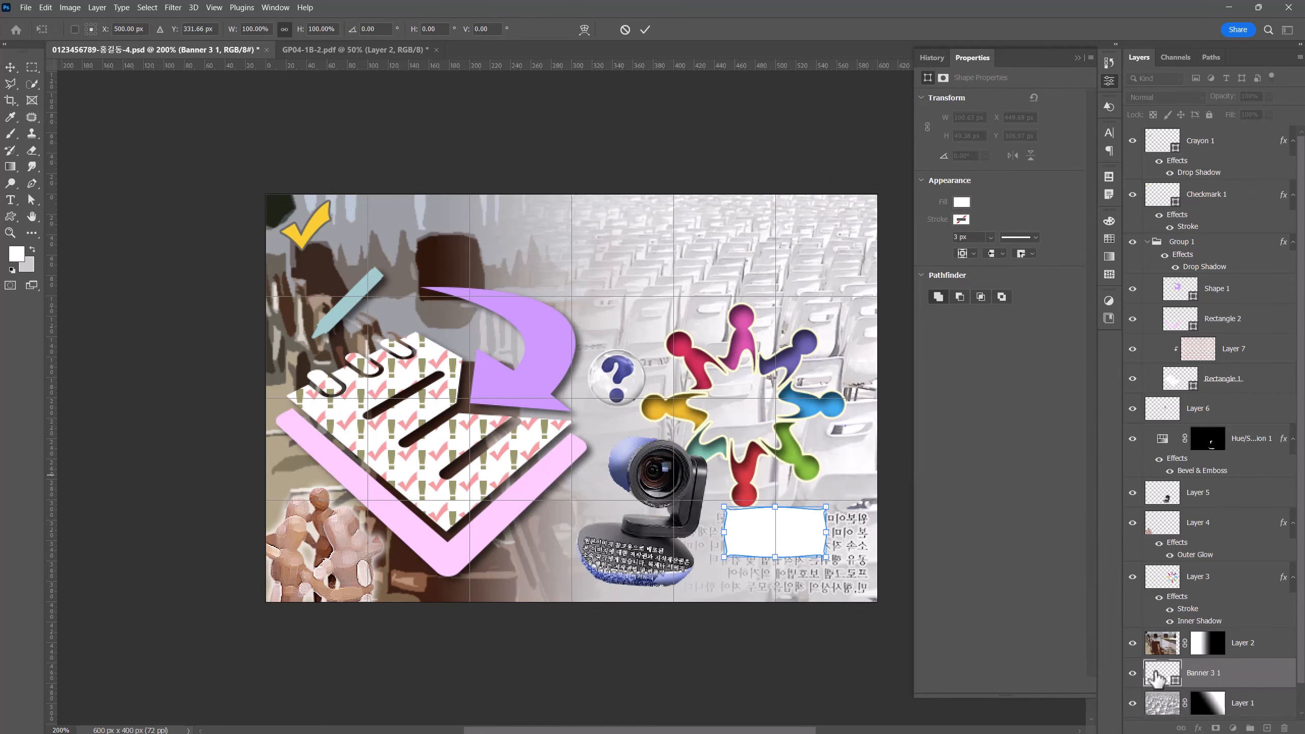
left_click_drag(1202, 668, 1201, 139)
key("v")
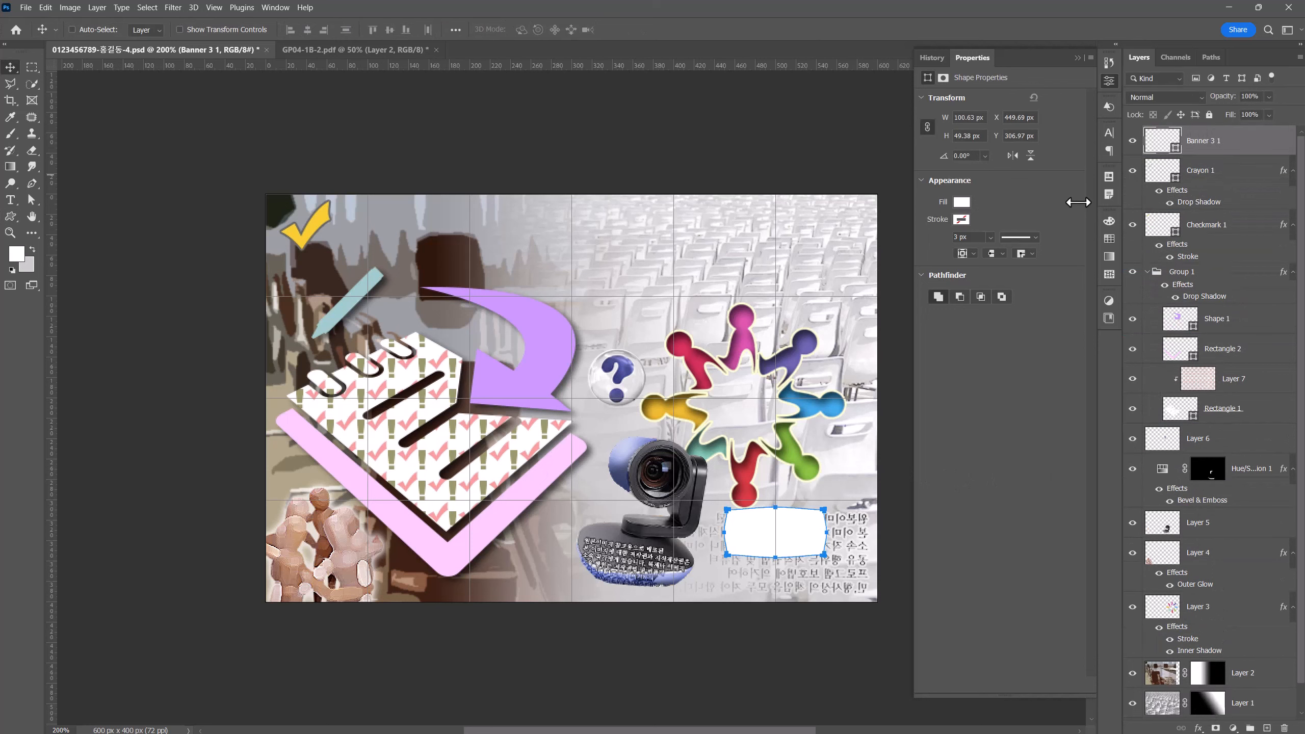
Step: Scale the banner to about 116% width and 63% height and position it at the image's right edge, over the ring of figures' lower part
left_click_drag(746, 543, 768, 509)
key("ctrl+t")
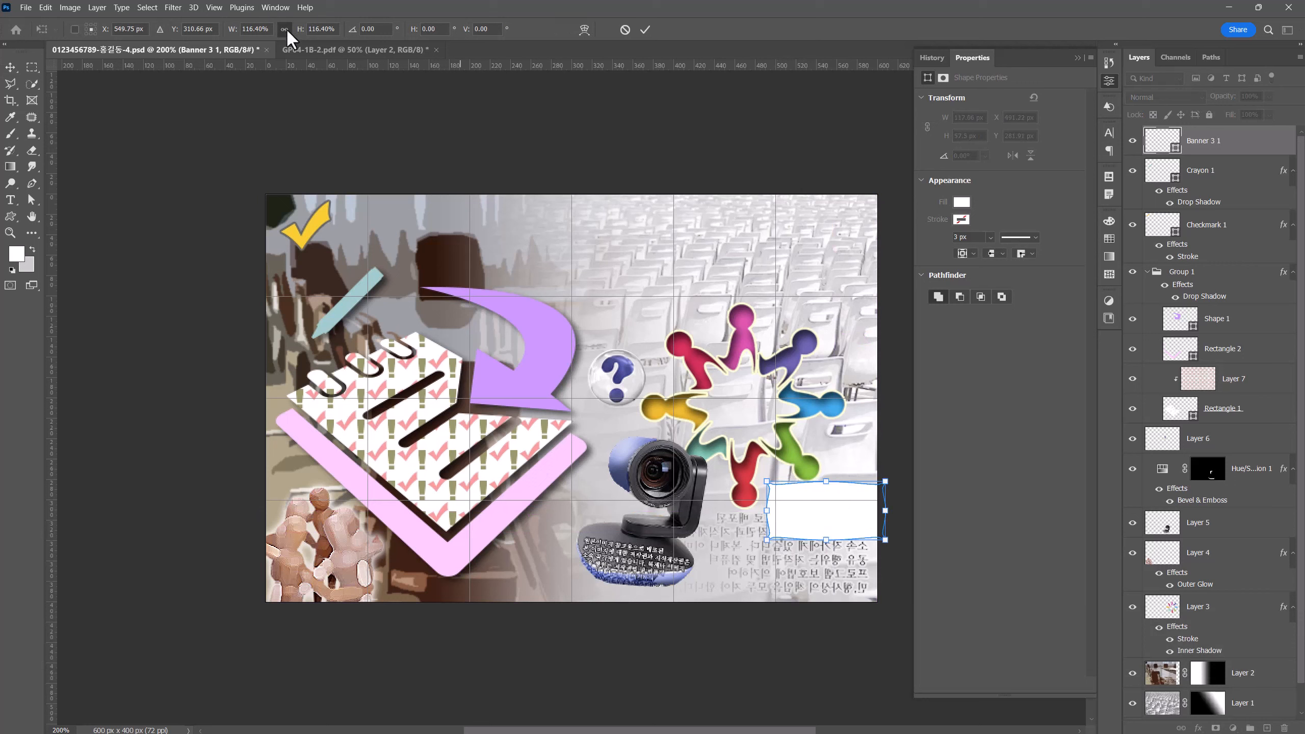
left_click_drag(825, 482, 826, 508)
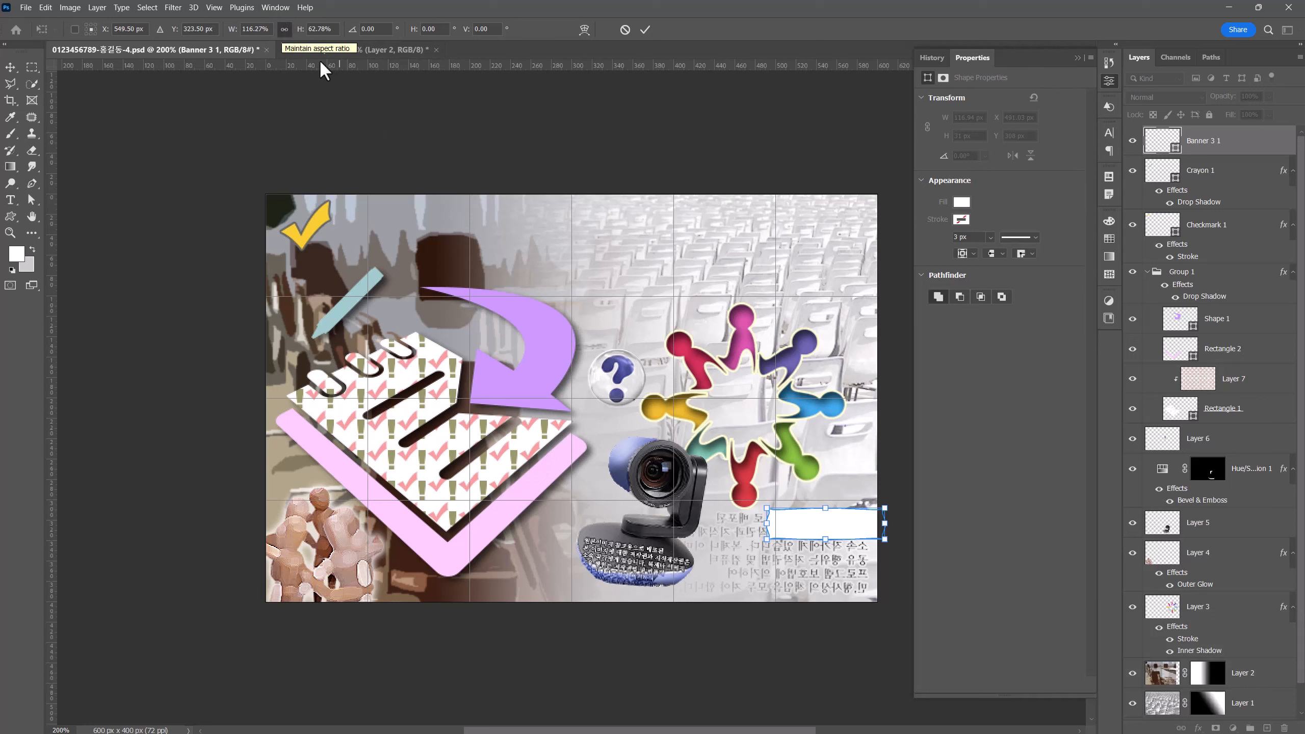
left_click_drag(800, 532, 796, 485)
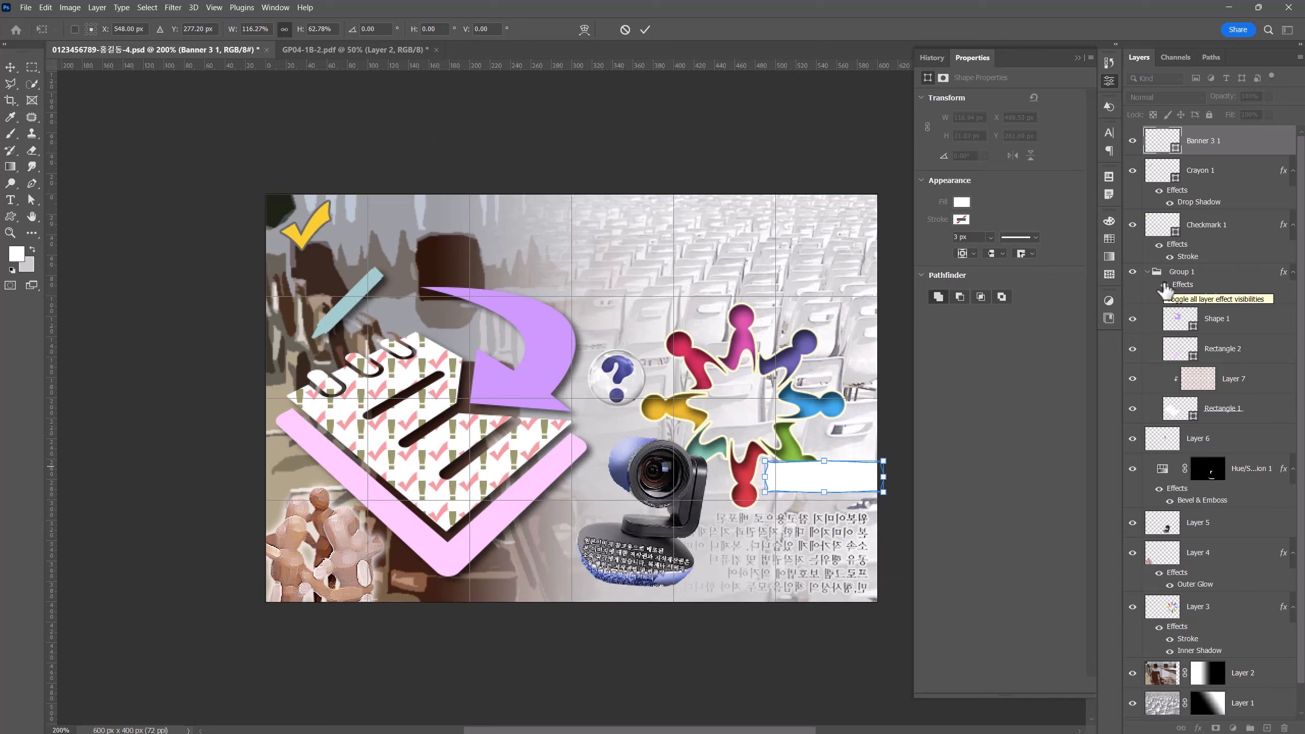
Step: Add a Gradient Overlay effect to the Banner 3 1 layer, running from #996699 to #ffffff
left_click(1198, 727)
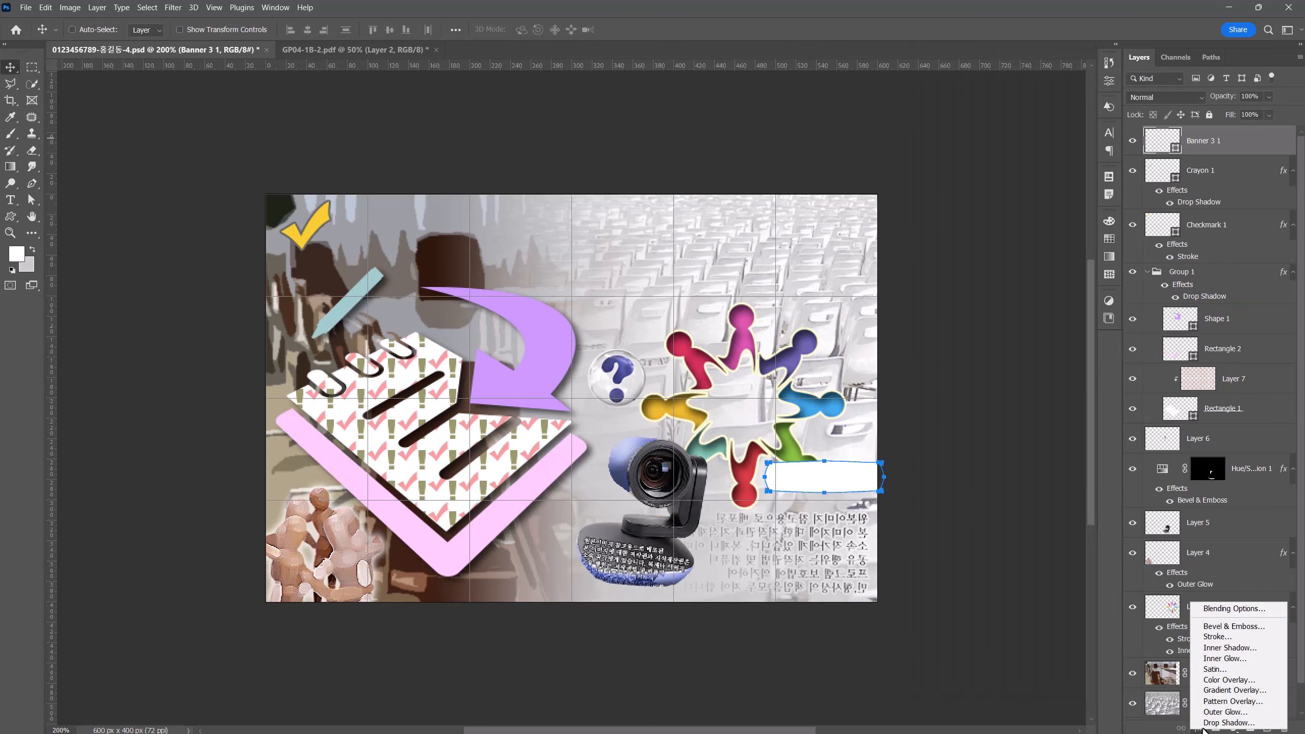
left_click(1225, 690)
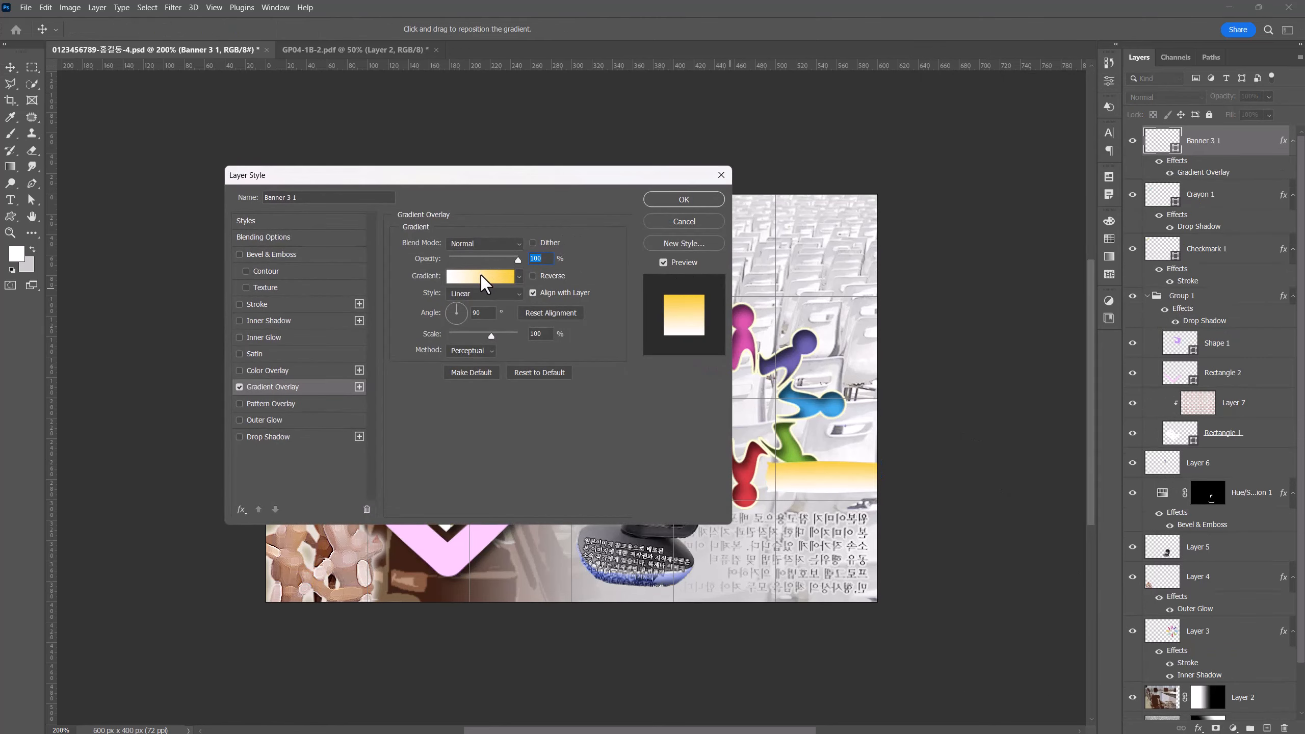
left_click(483, 277)
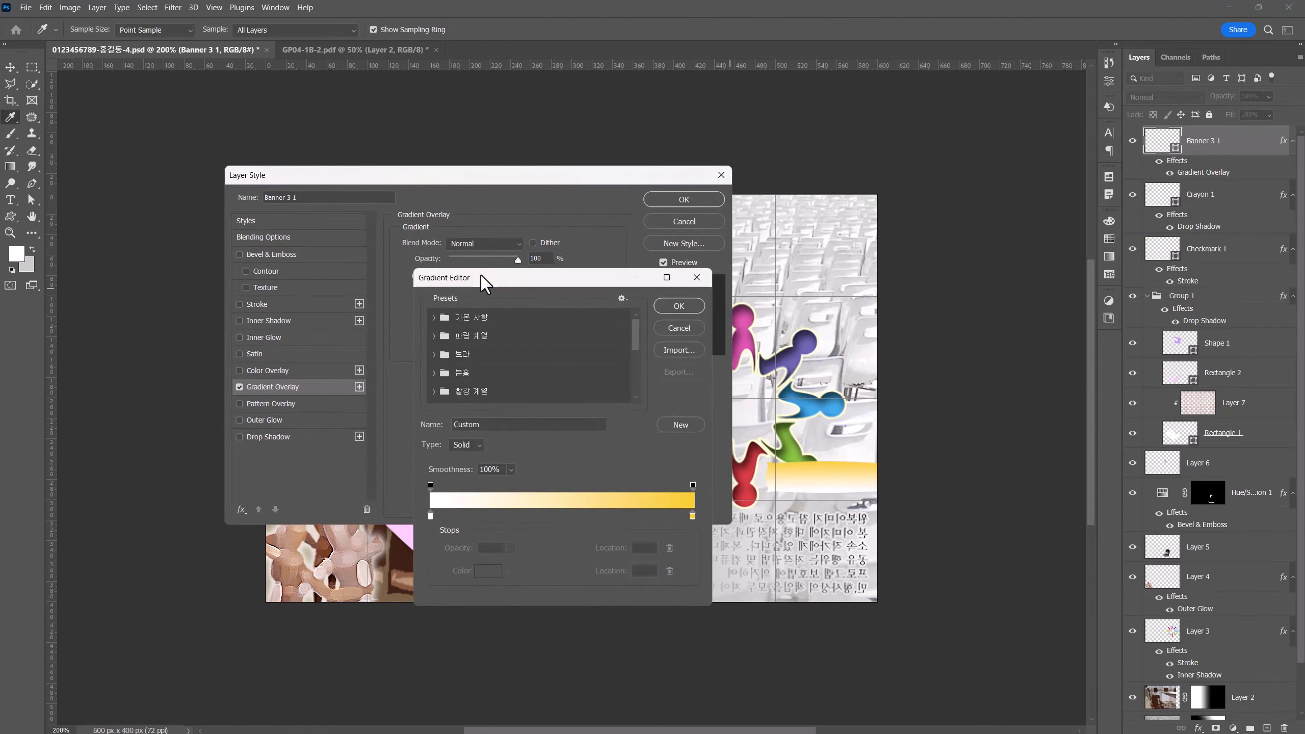
left_click_drag(481, 278, 429, 201)
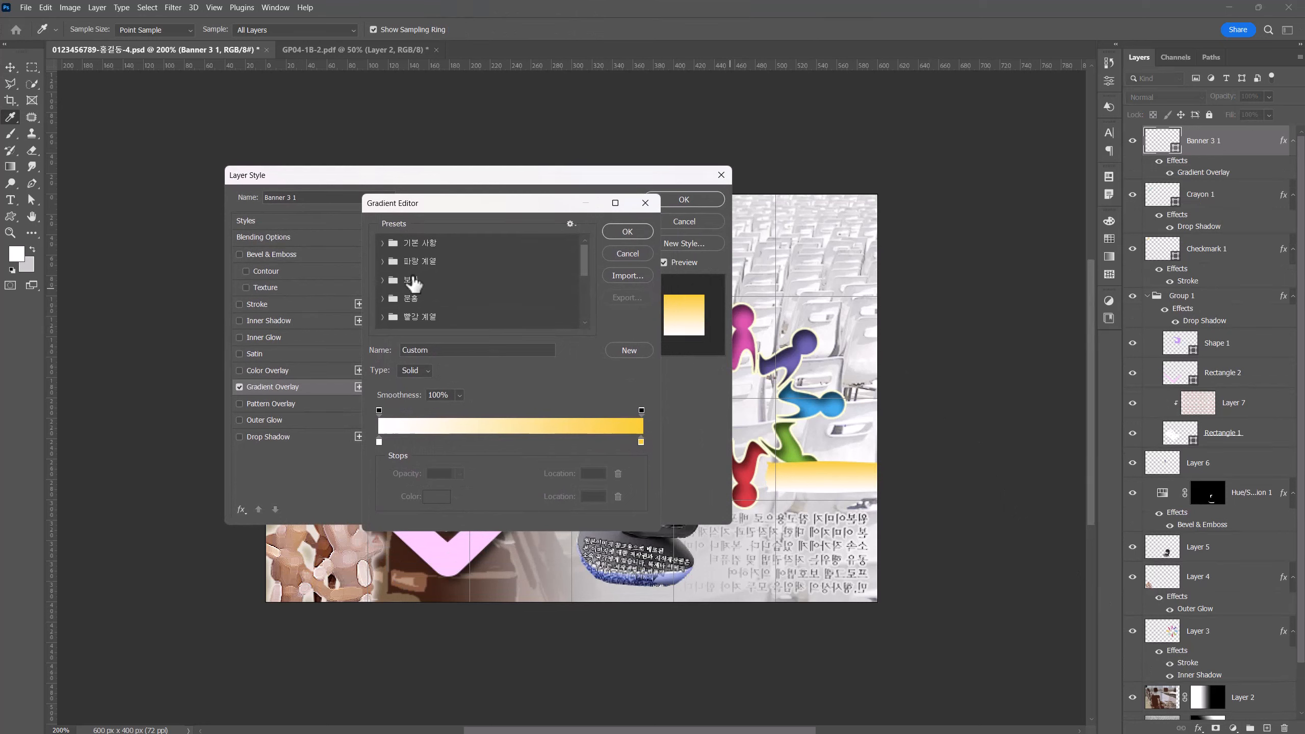
double_click(379, 442)
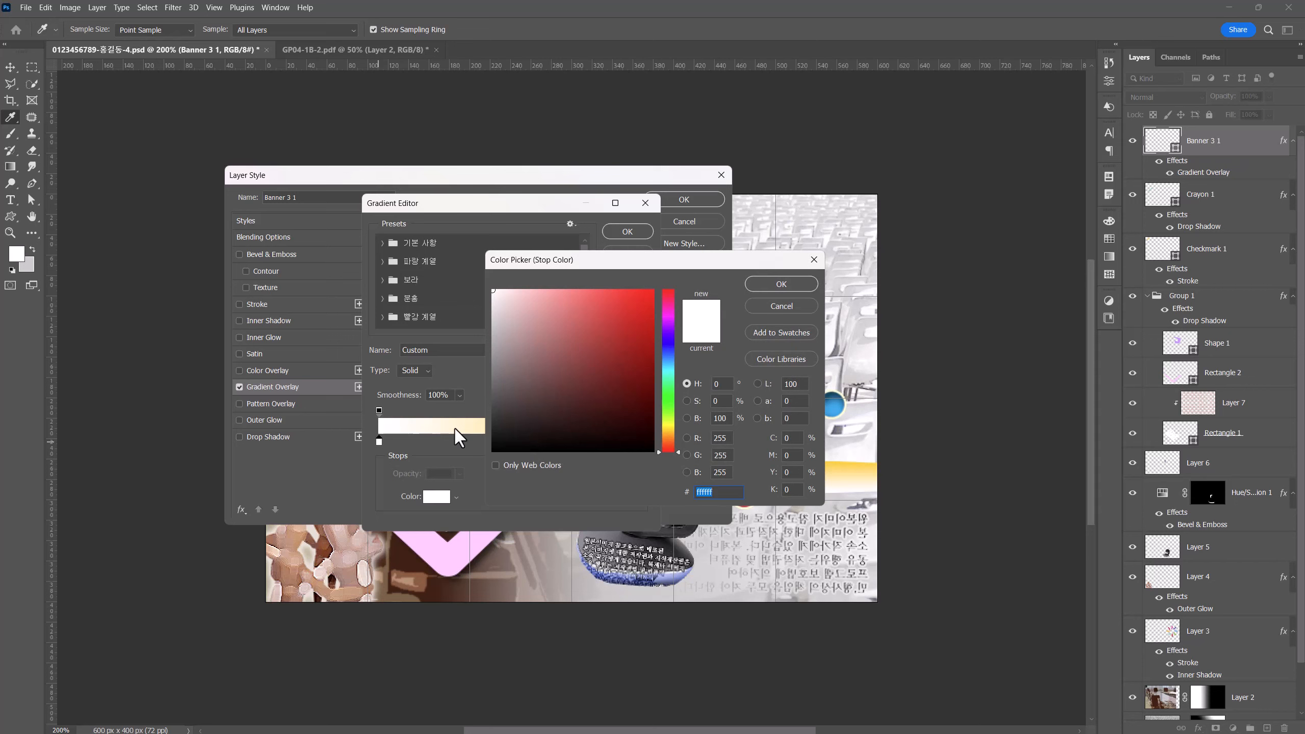
type("996699")
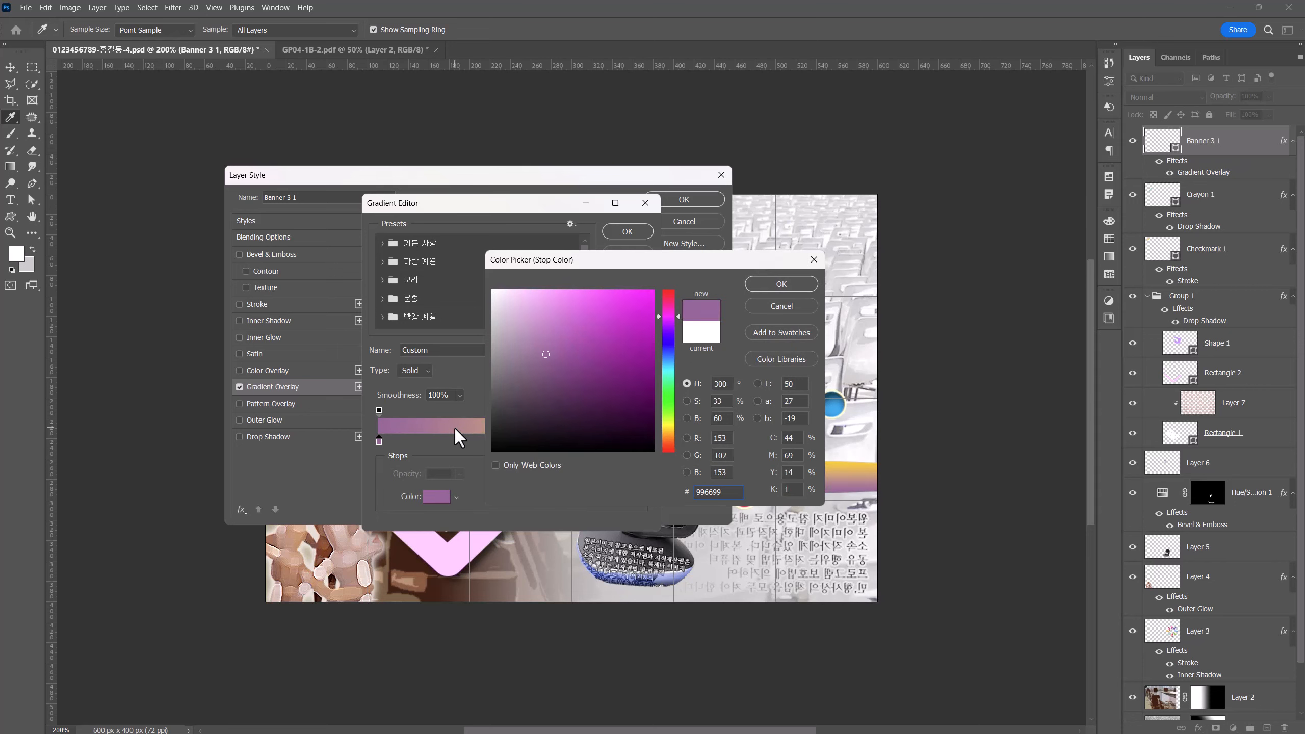
key("Return")
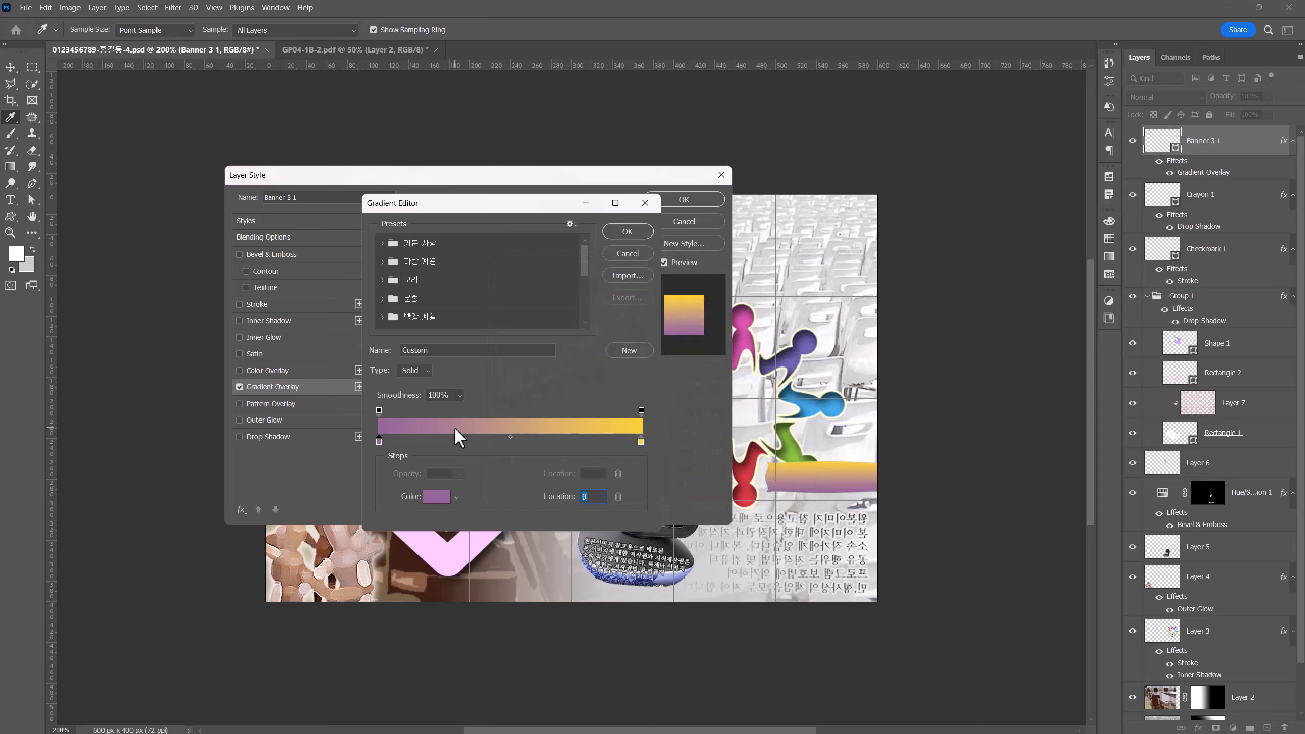
double_click(640, 440)
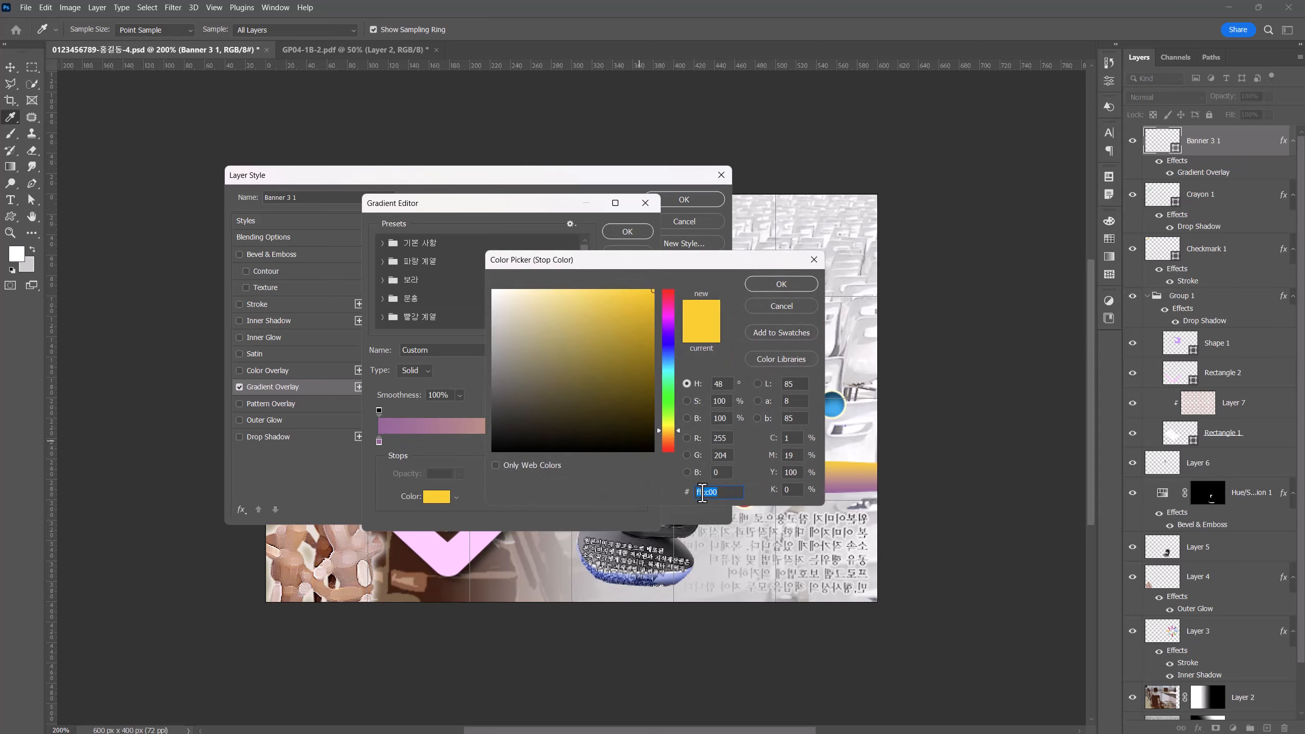
type("ffffff")
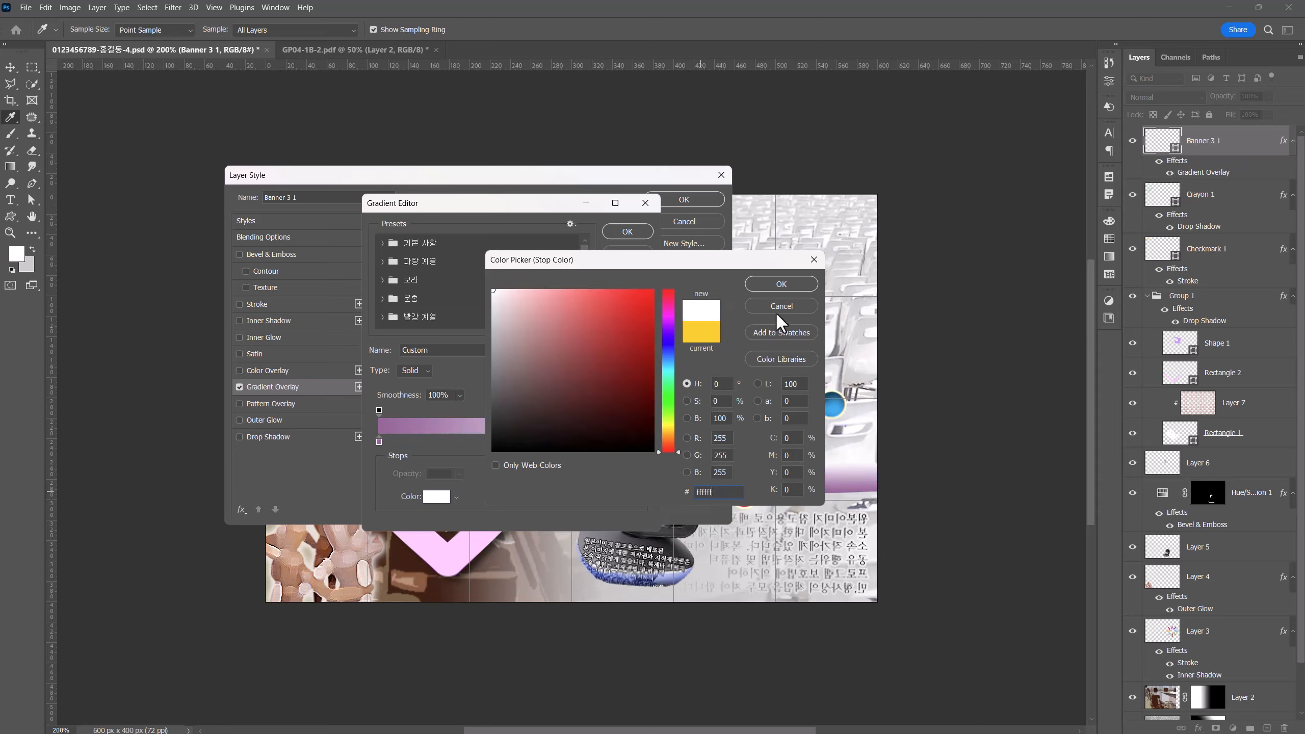
left_click(777, 289)
left_click(635, 233)
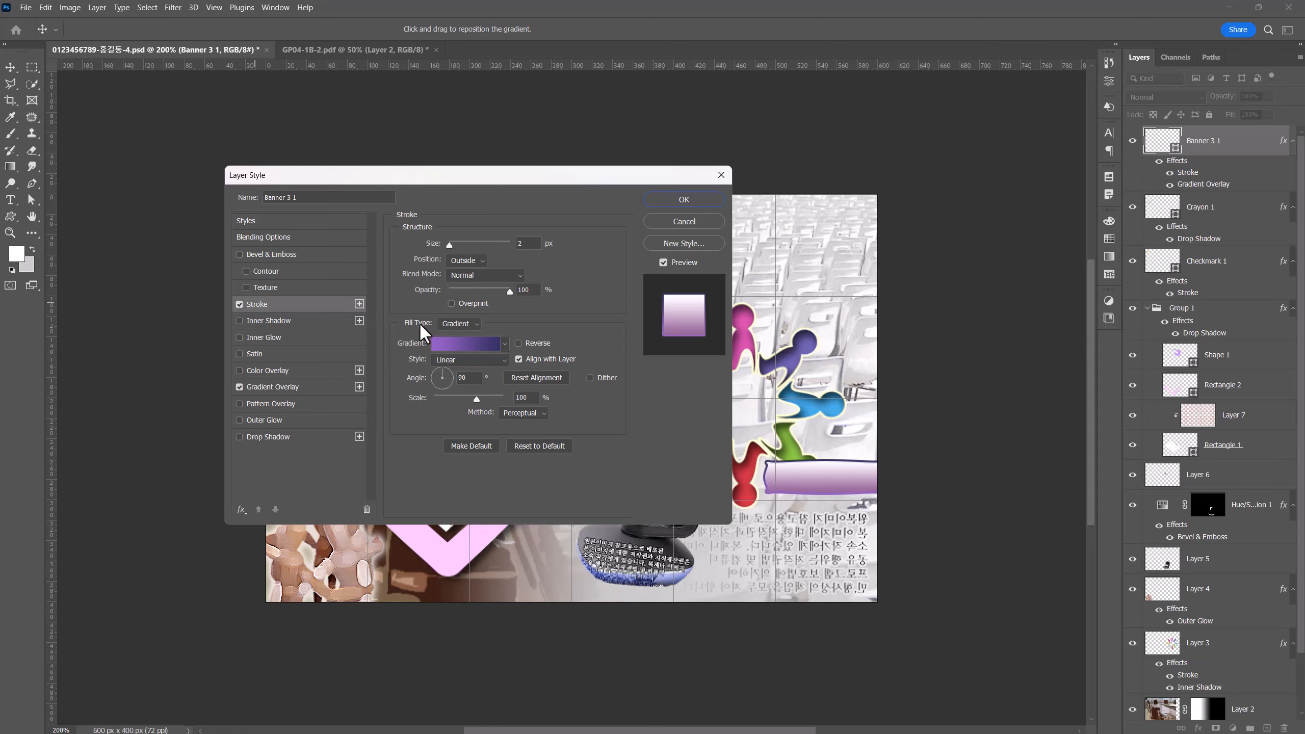
Step: Give the banner's 2 px outside Stroke effect a solid Color fill of #9966cc
left_click(462, 323)
left_click(461, 334)
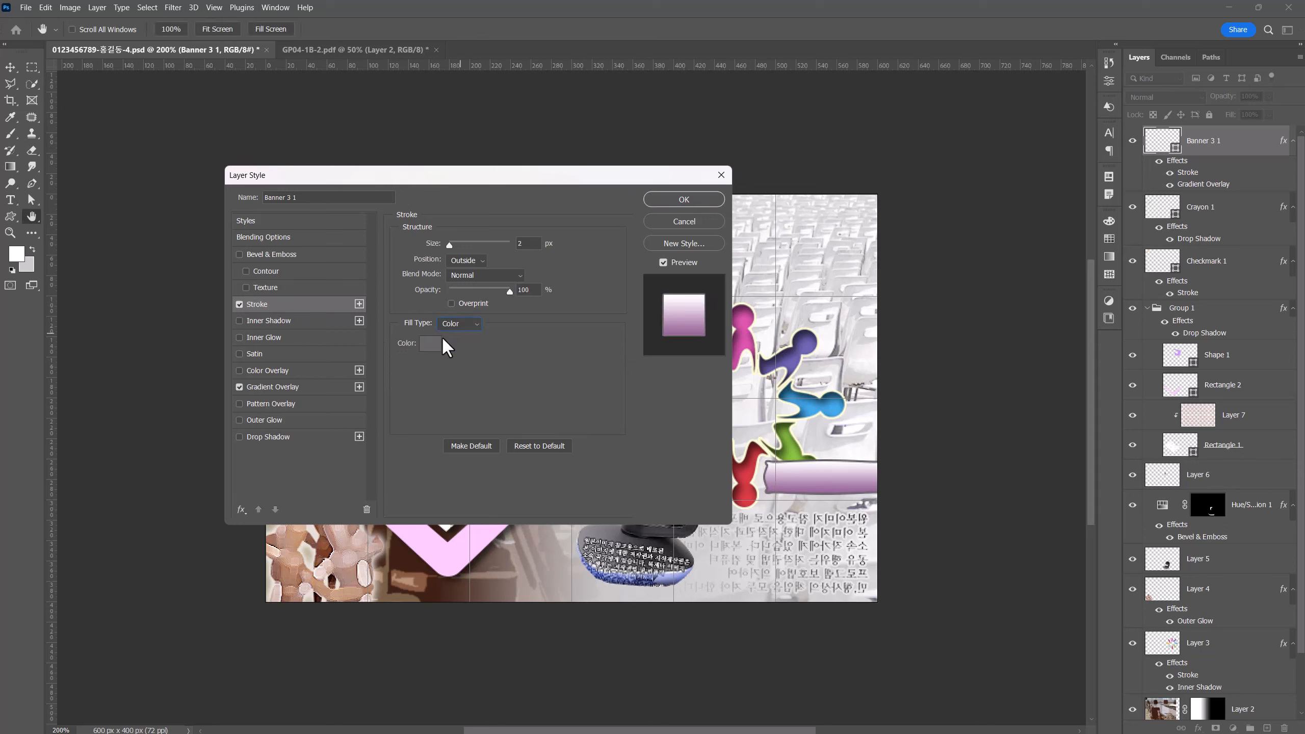
left_click(436, 347)
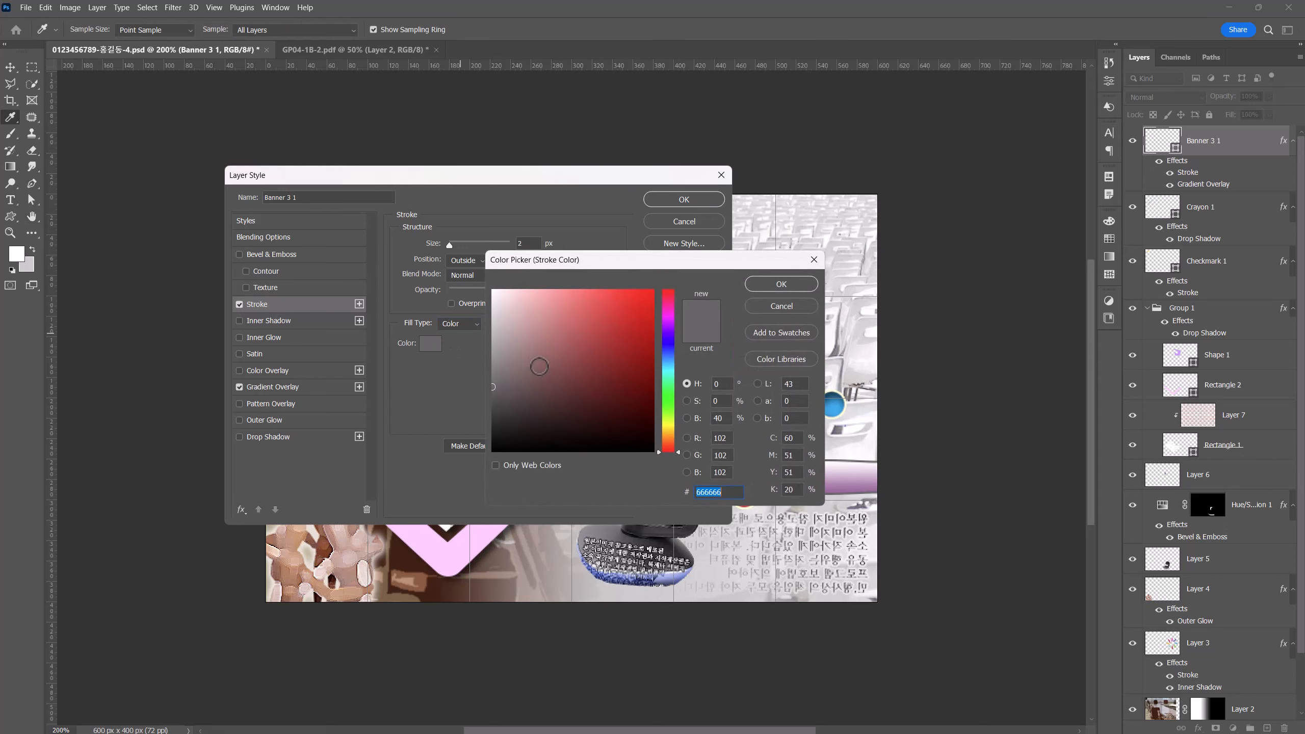
type("9966")
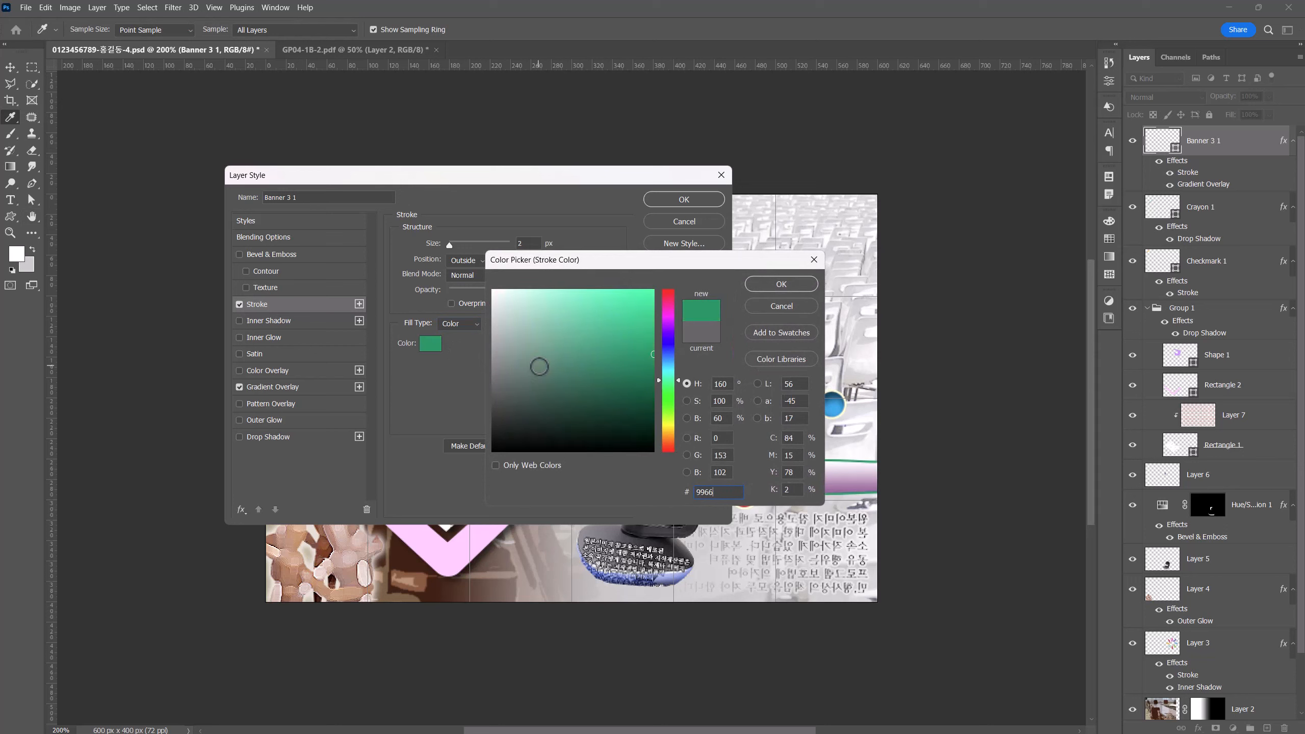
type("cc")
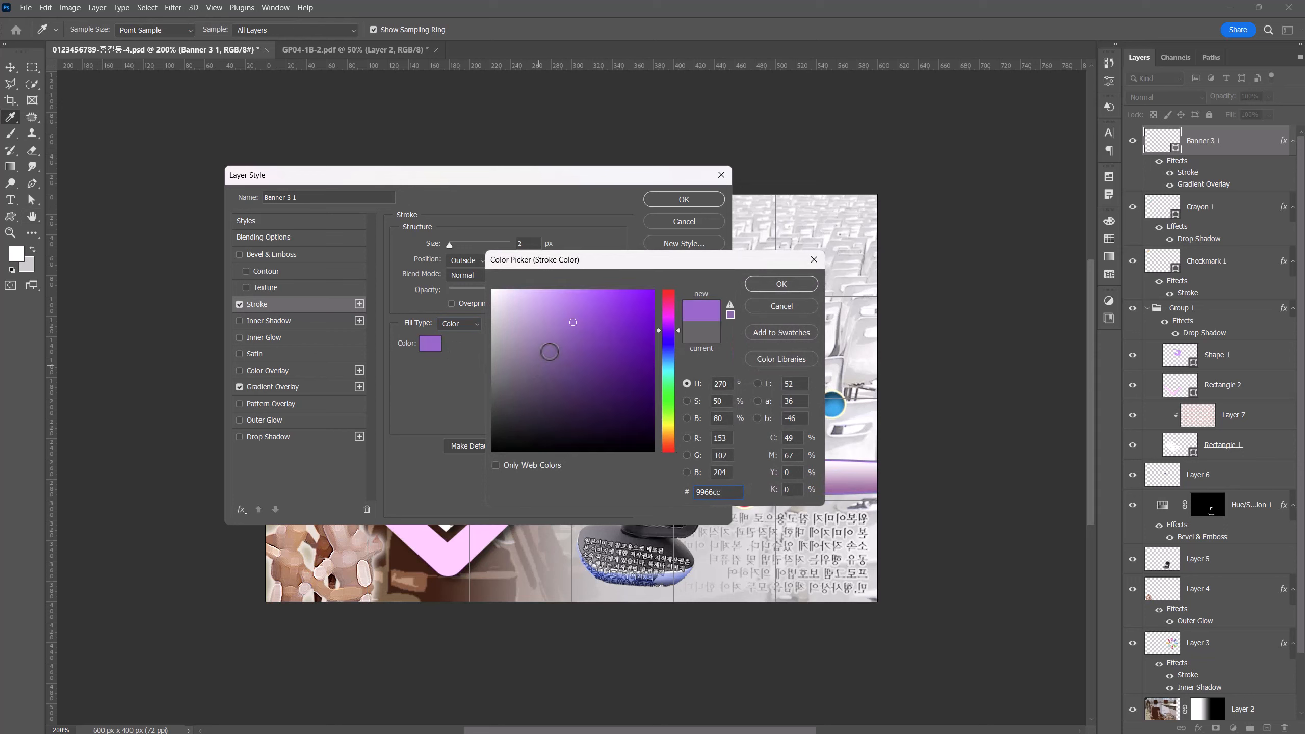
left_click(781, 285)
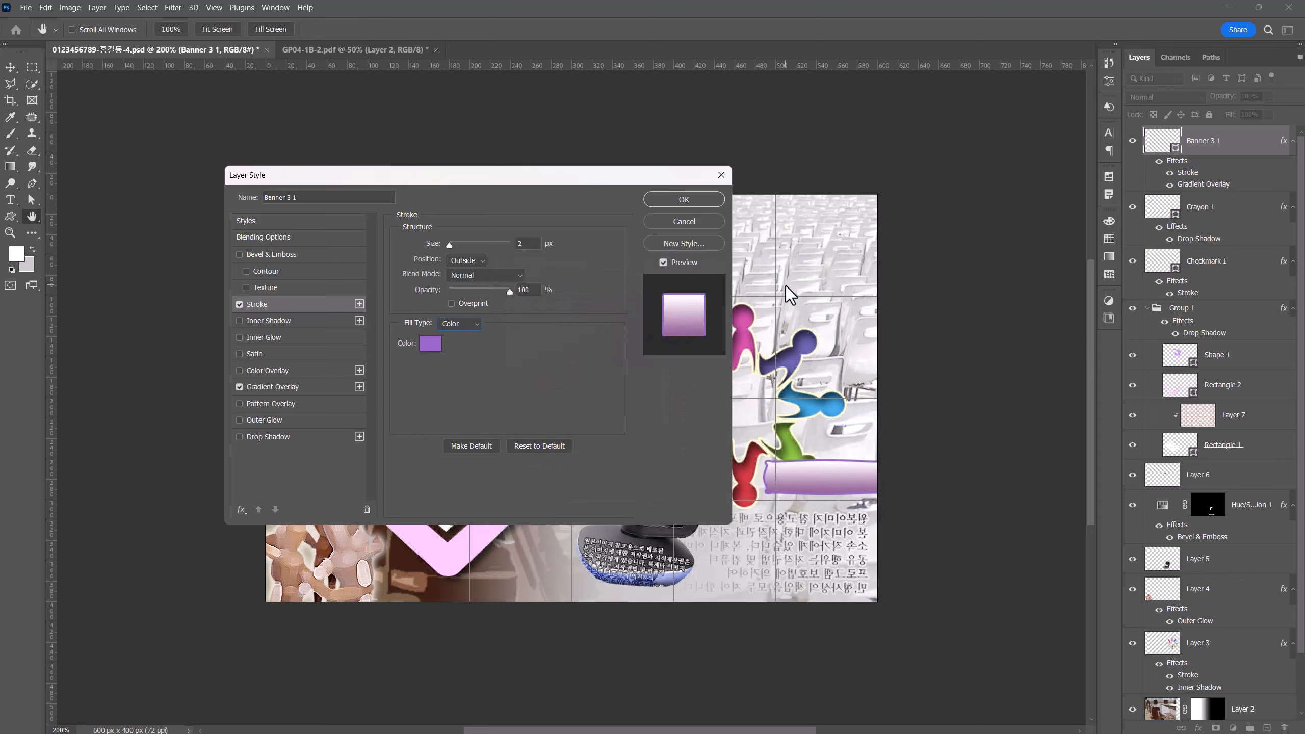
left_click(682, 199)
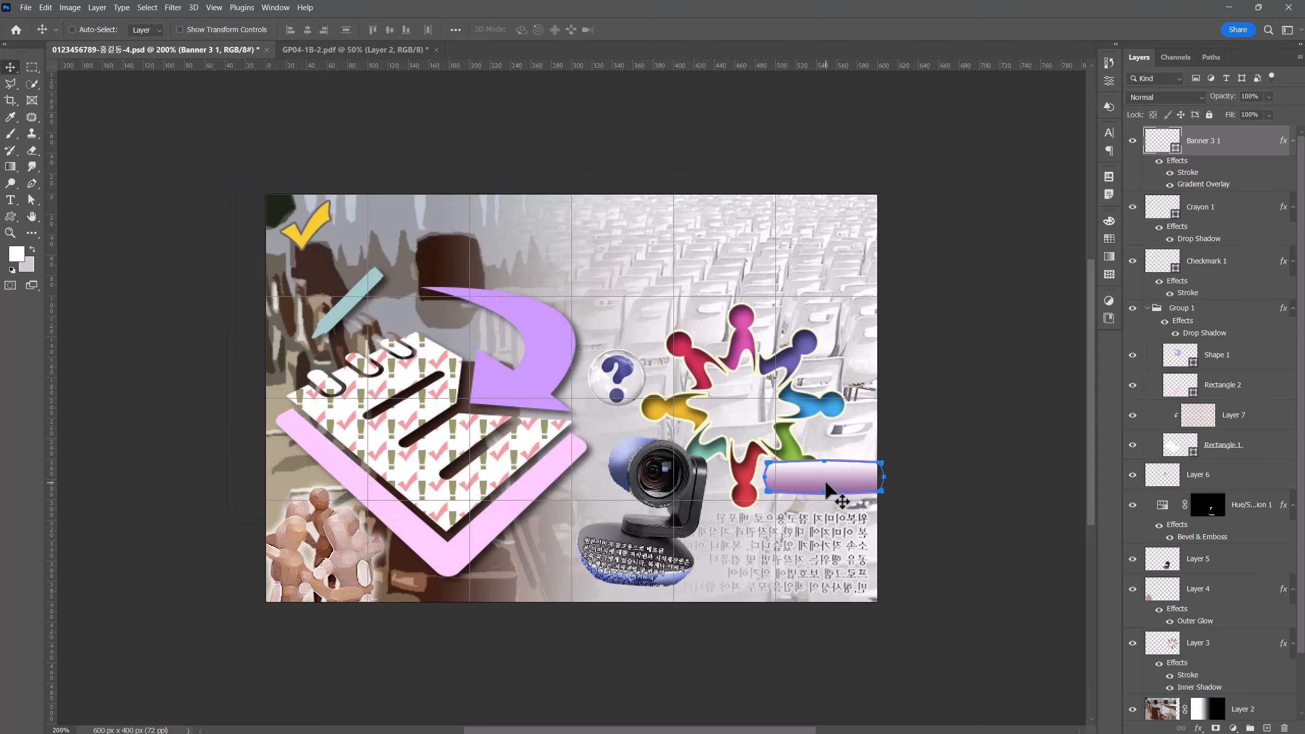
Step: Duplicate the banner twice, stacking the copies straight below it, and set the middle banner's stroke colour to #333366
left_click_drag(826, 484, 826, 573)
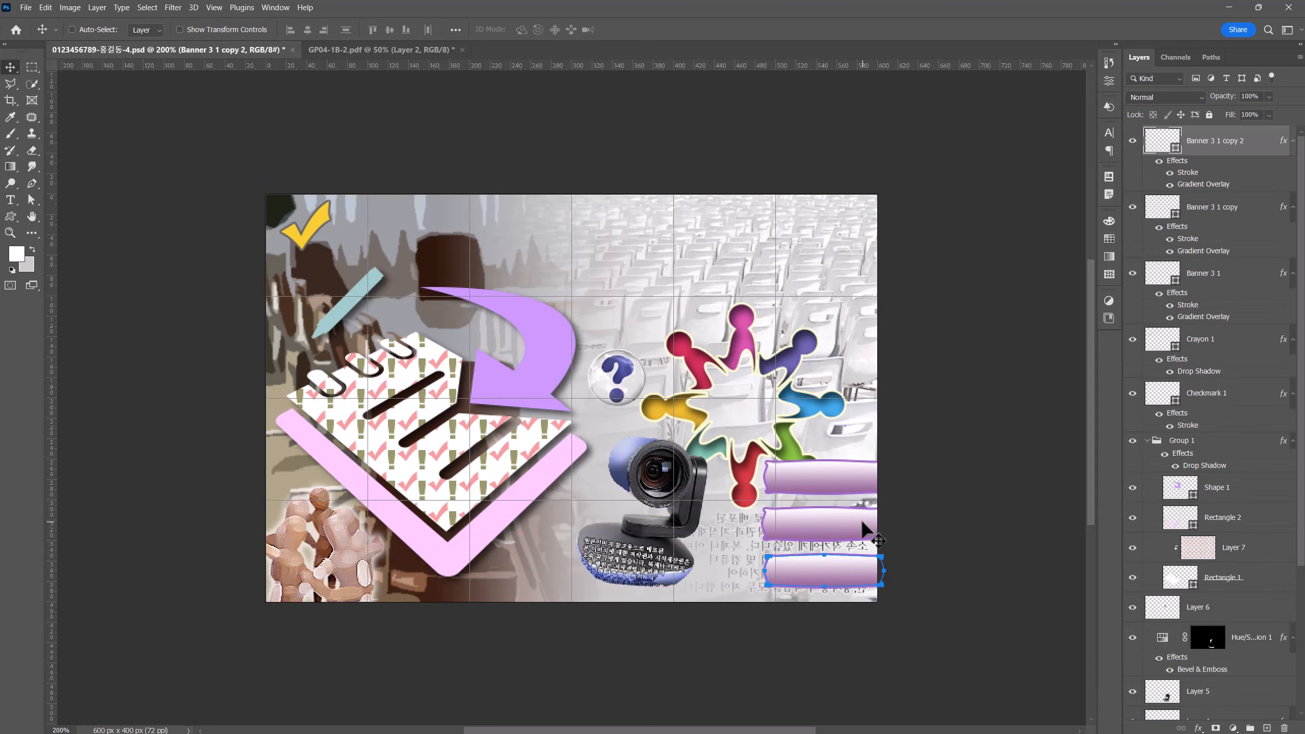
left_click(1158, 208)
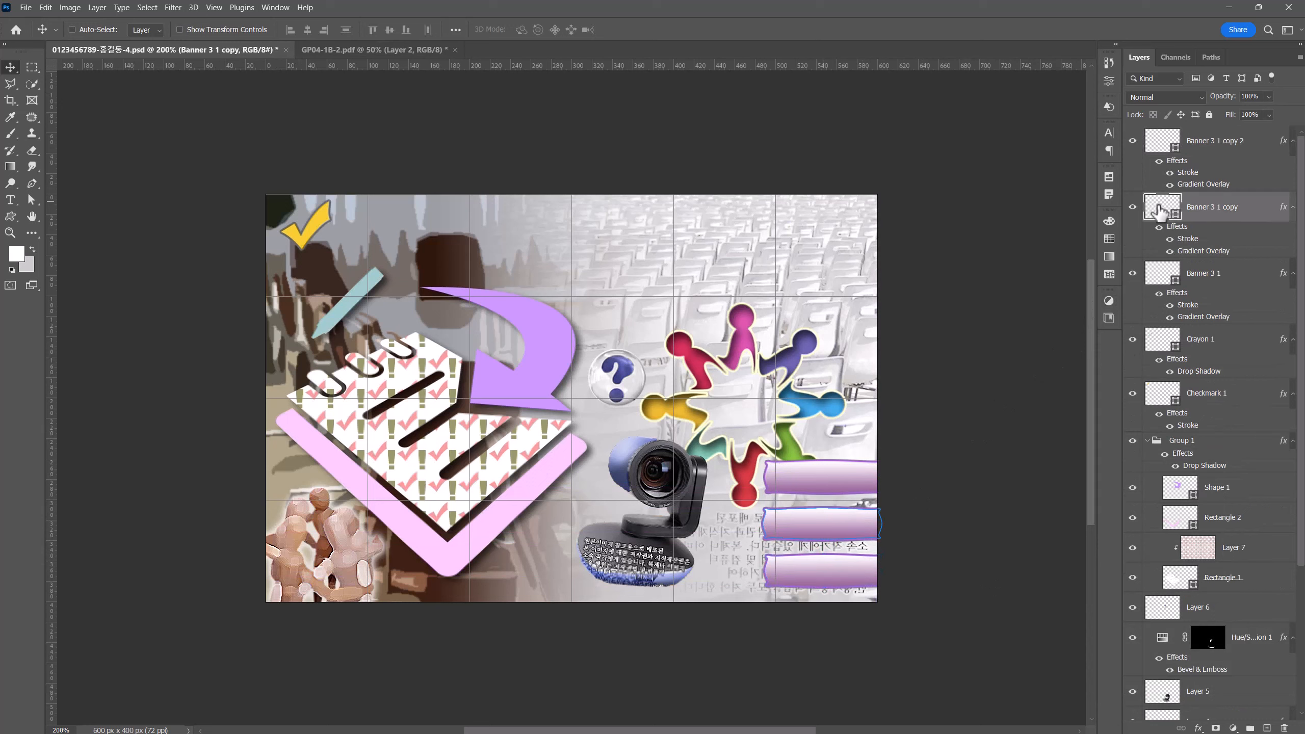
double_click(1189, 239)
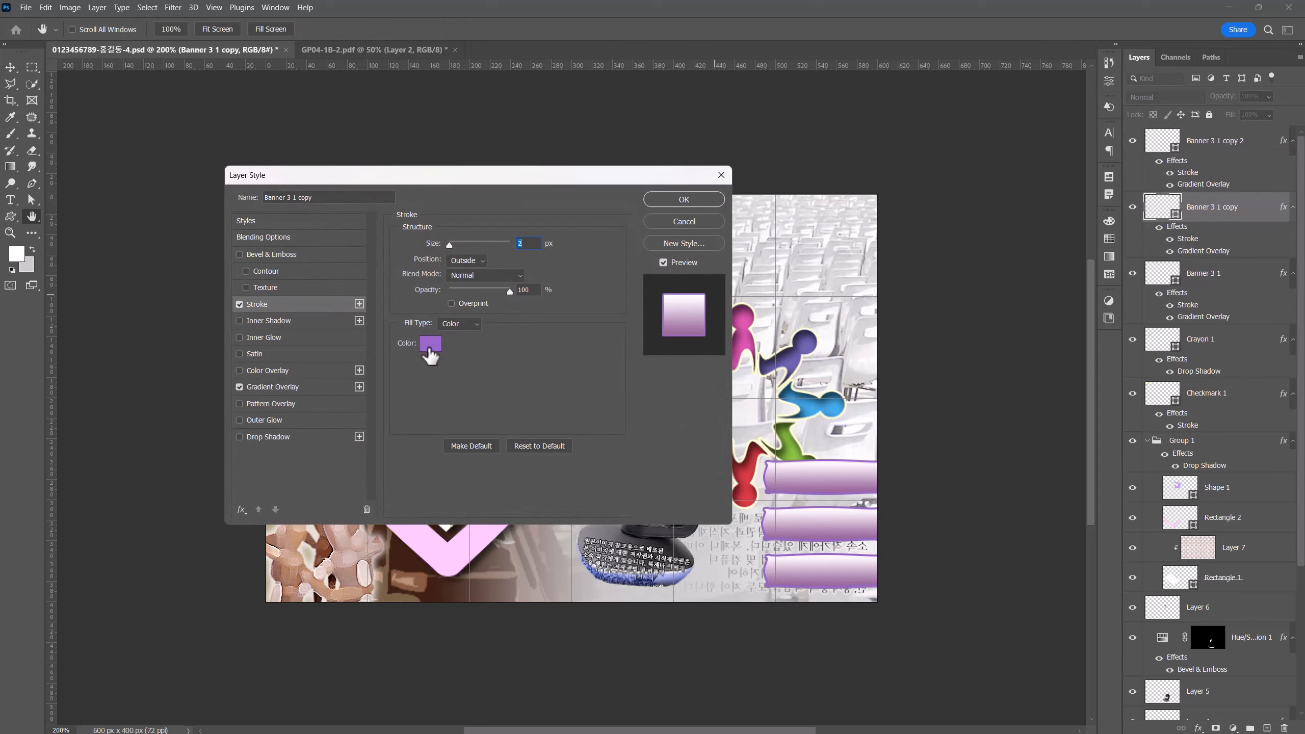
left_click(429, 343)
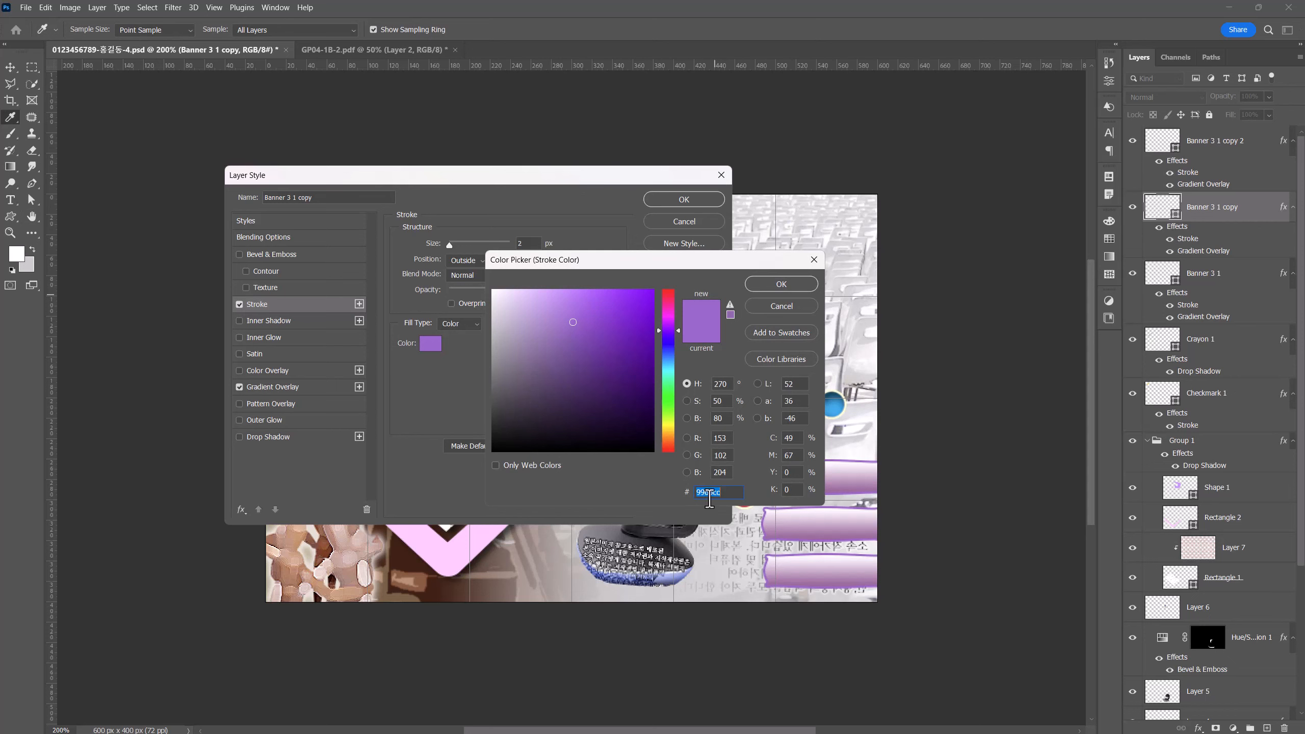
type("333366")
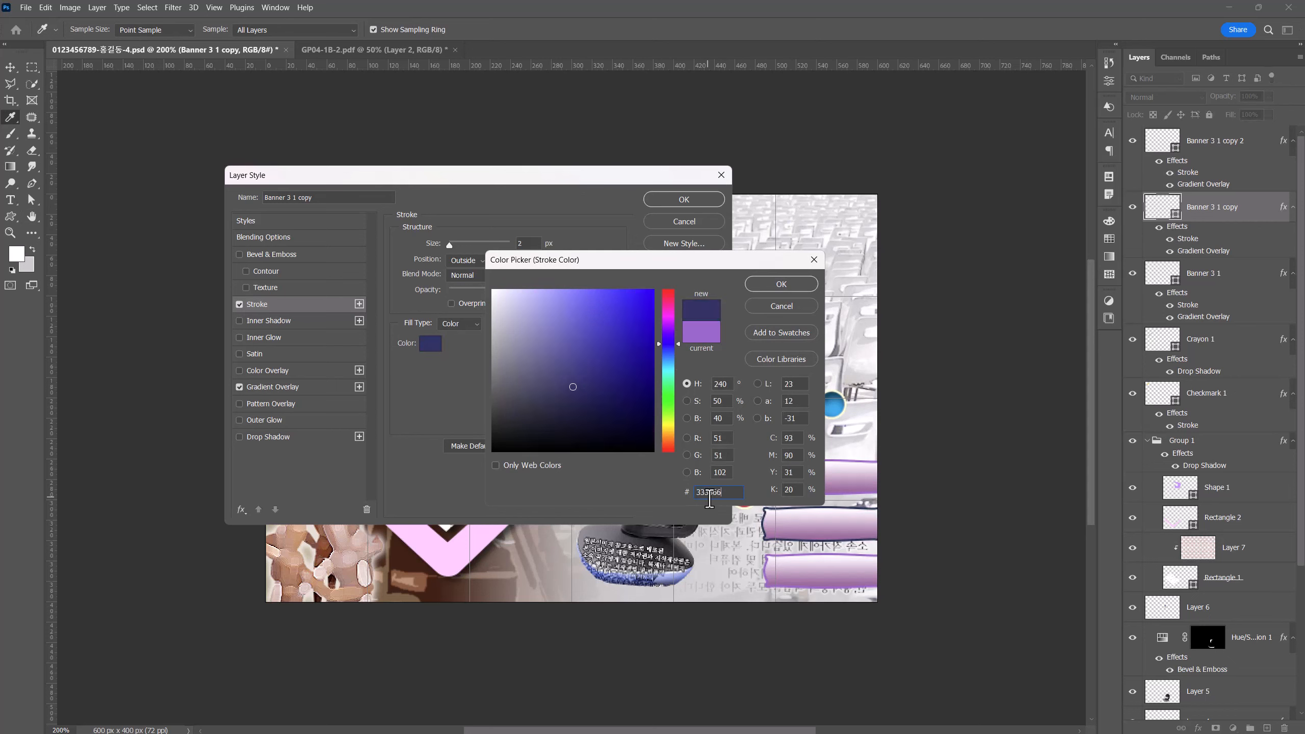
left_click(764, 283)
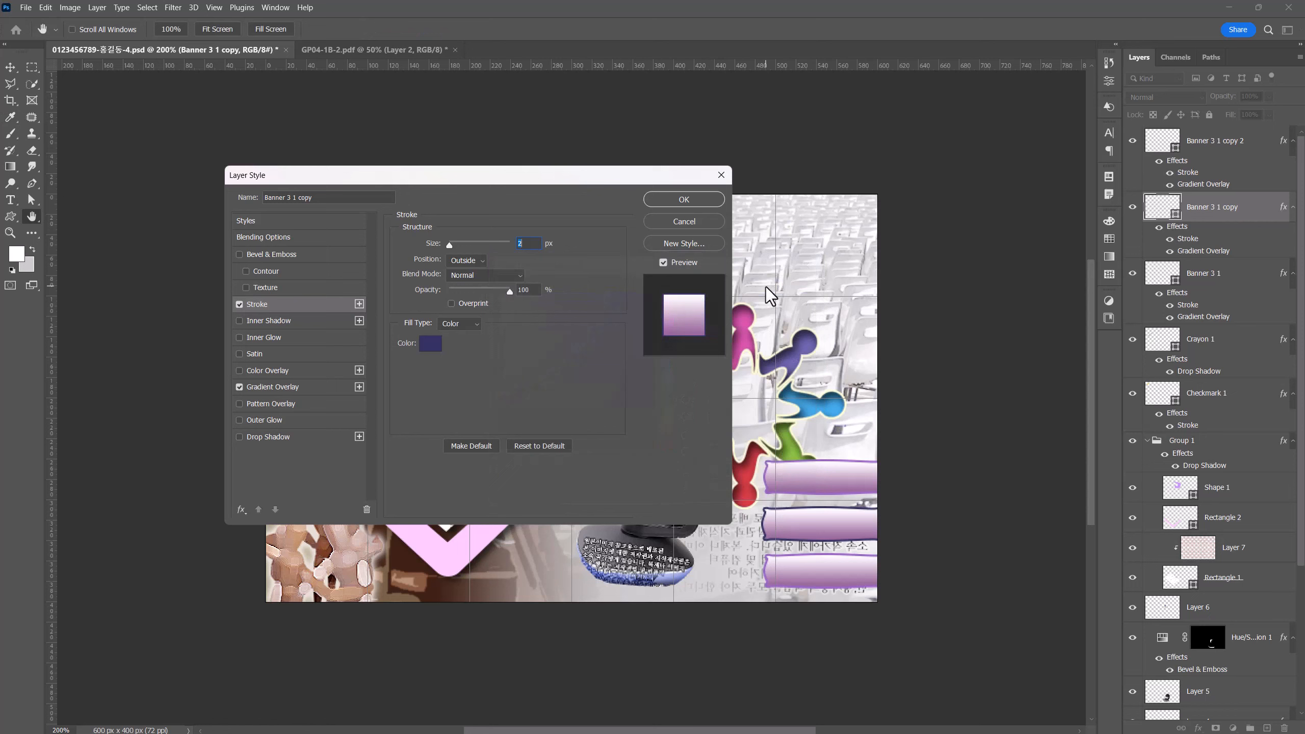
left_click(681, 202)
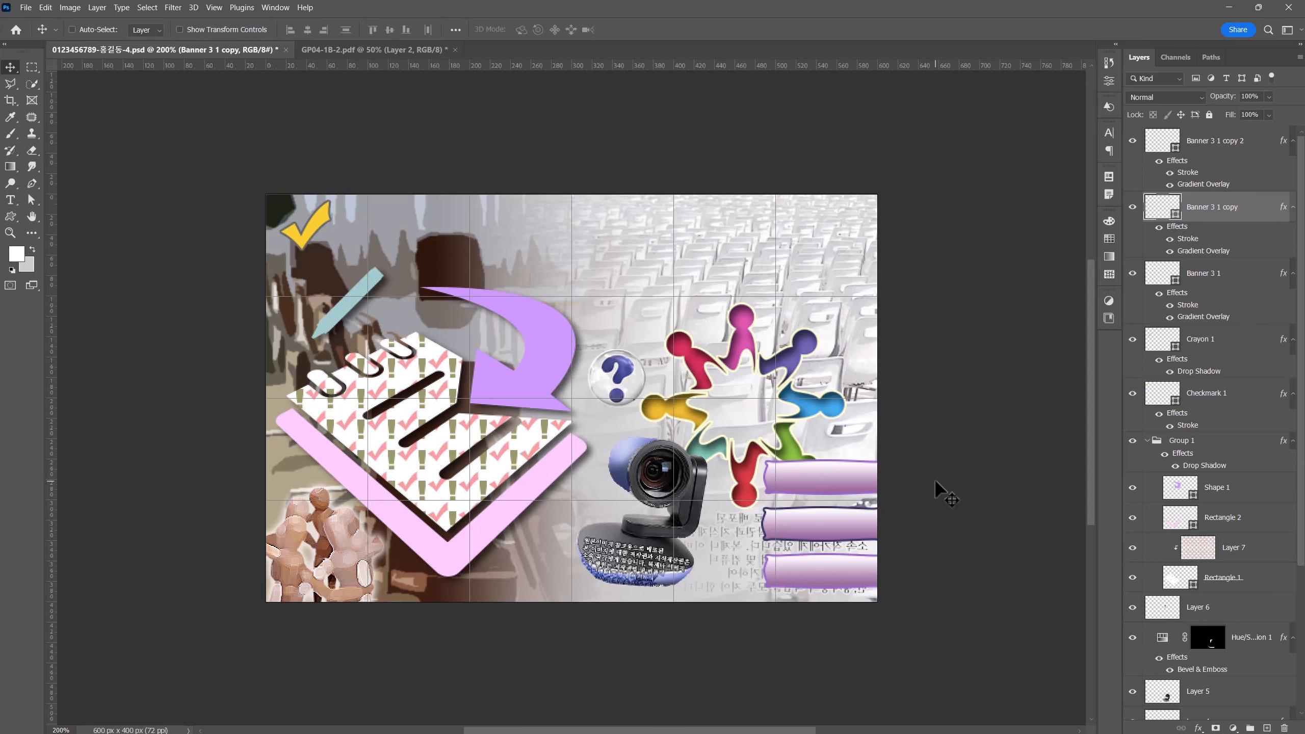
Step: With the topmost banner layer active, set the Horizontal Type tool to Times New Roman Bold at 24 pt
key("alt+bracketright")
left_click(10, 200)
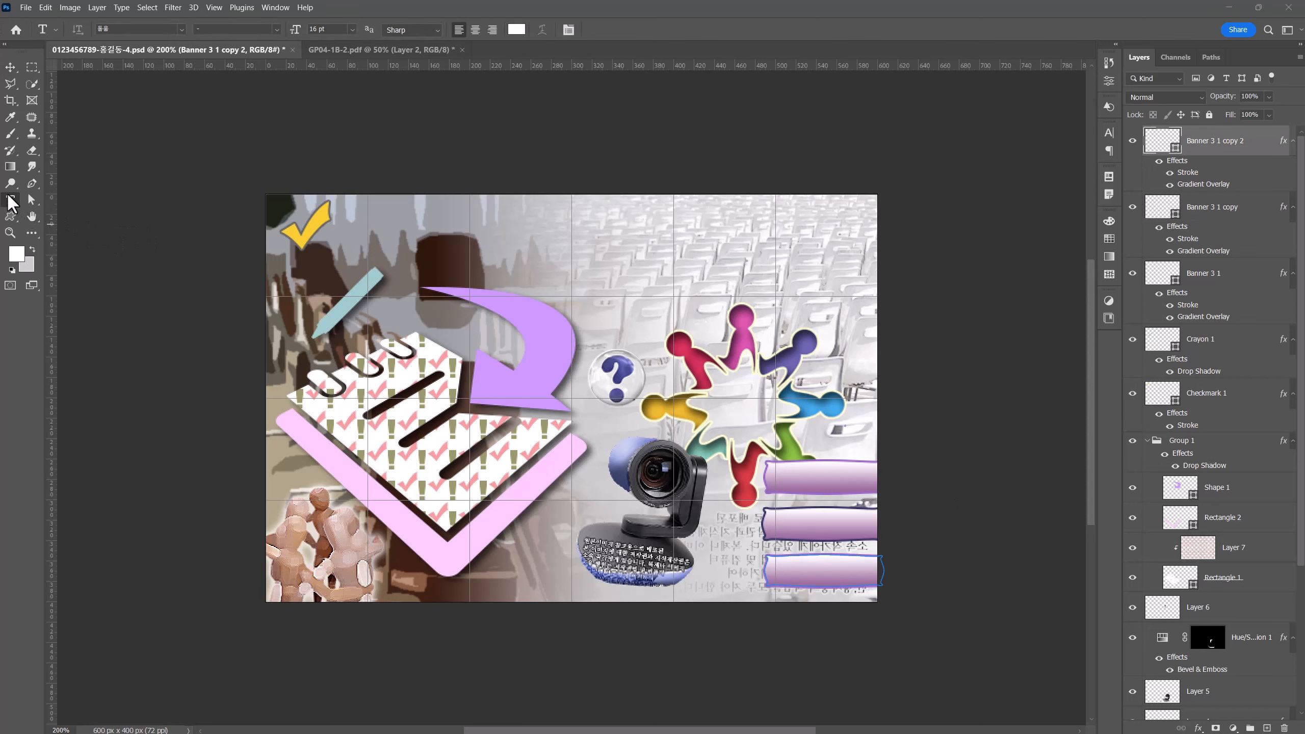
right_click(8, 196)
left_click(41, 198)
left_click(124, 29)
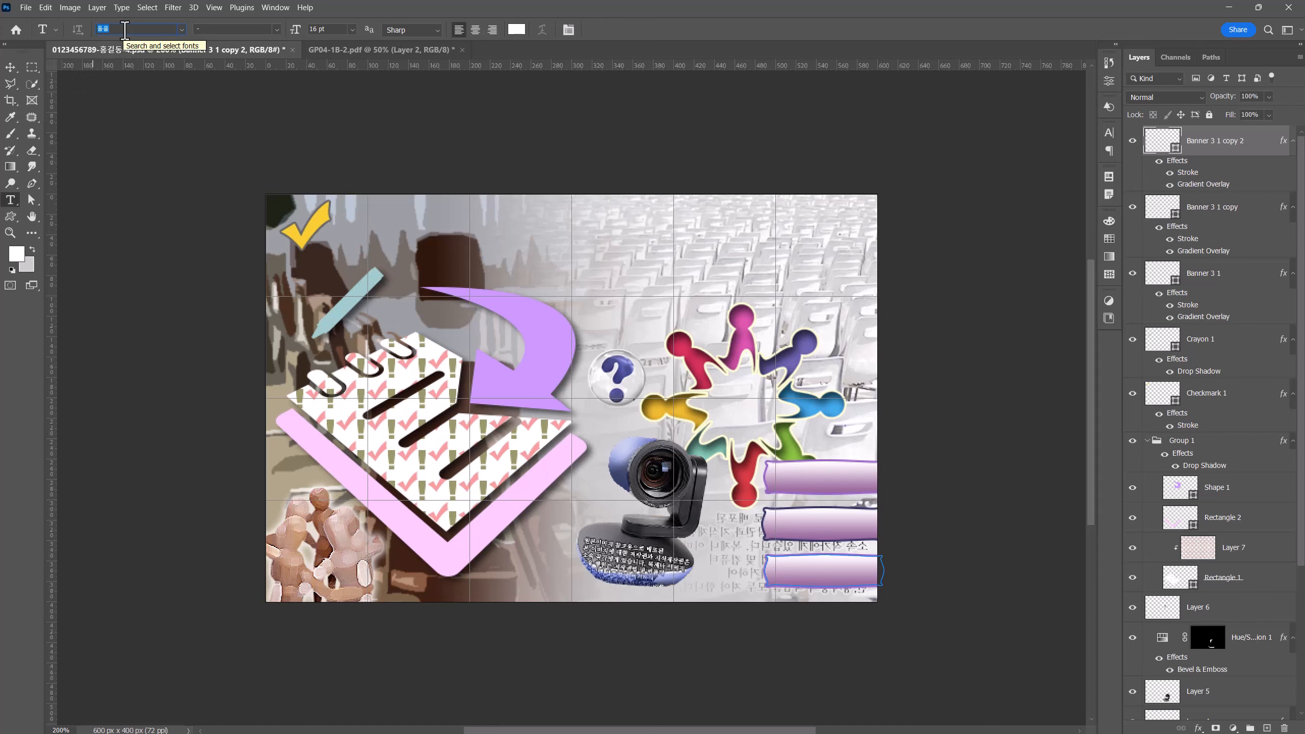
type("ti")
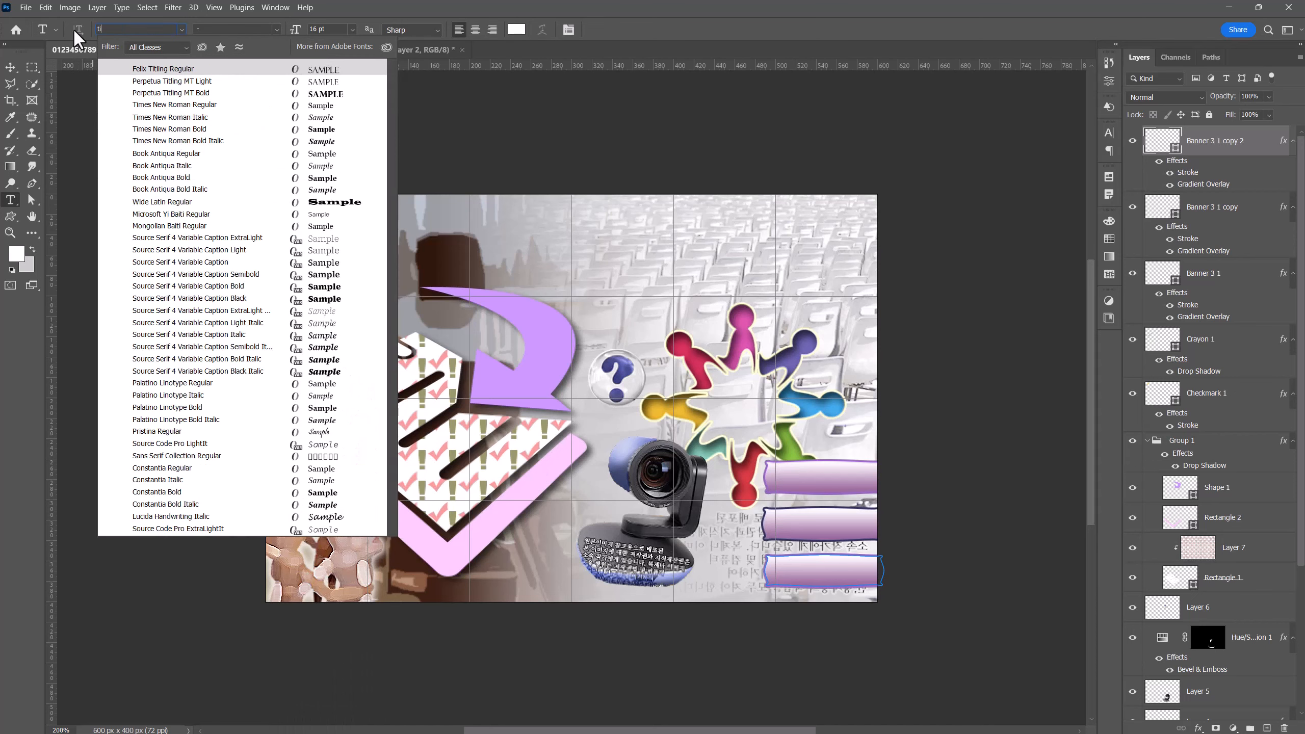
type("me new")
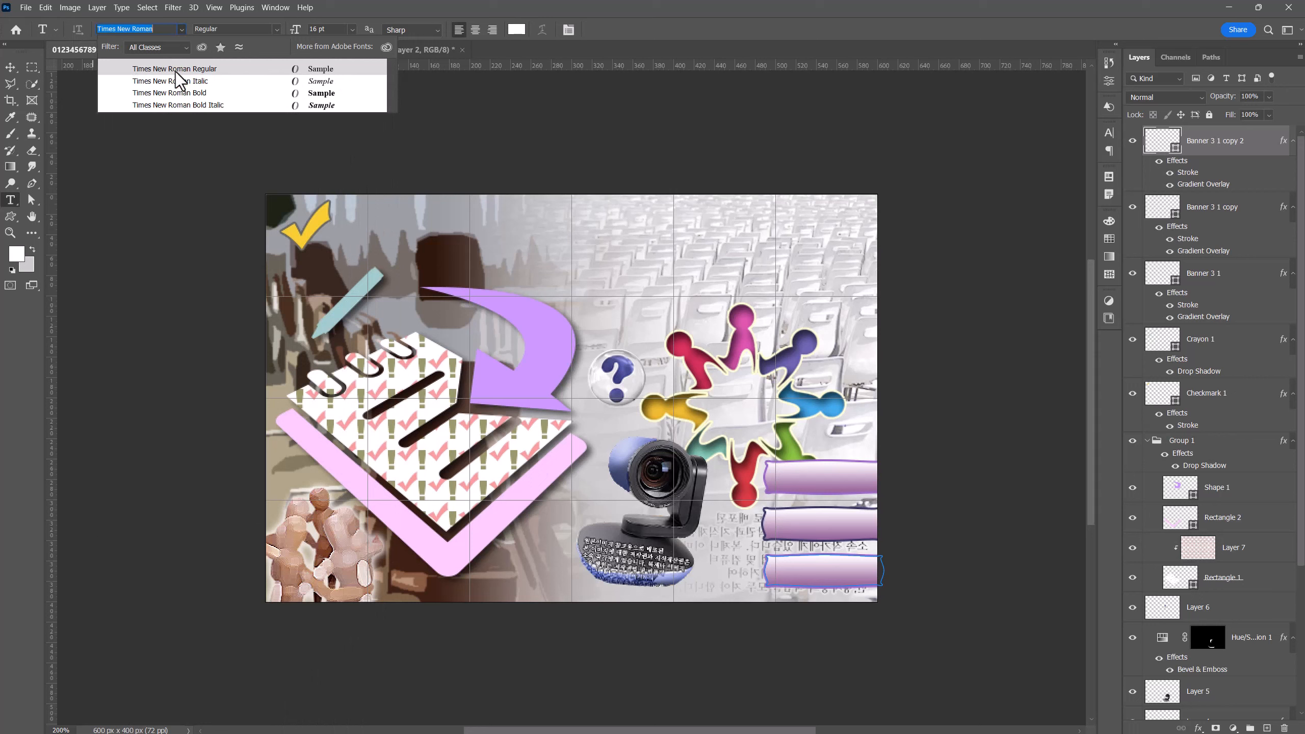
left_click(190, 93)
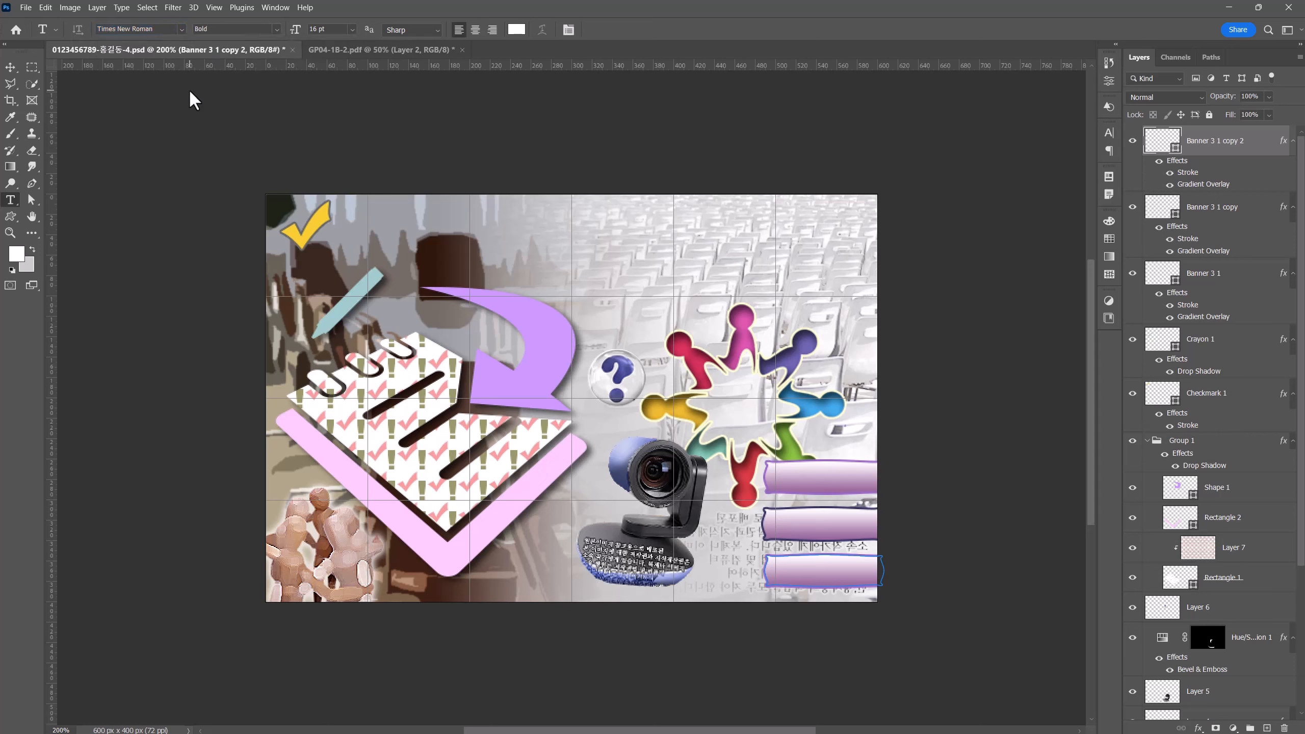
left_click(303, 28)
type("24")
Step: Set the text colour to #990099 and add the title "Smart Content Business Day" just above the ring of figures
left_click(516, 29)
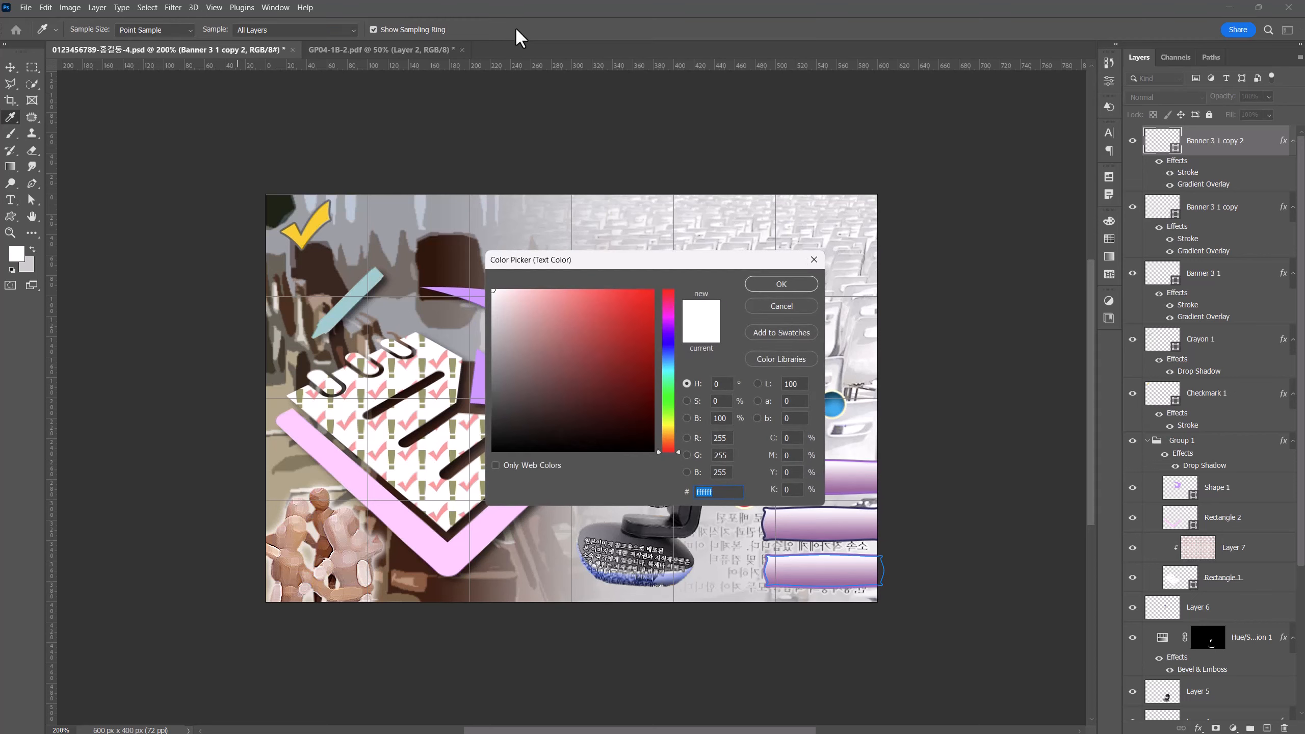
type("990099")
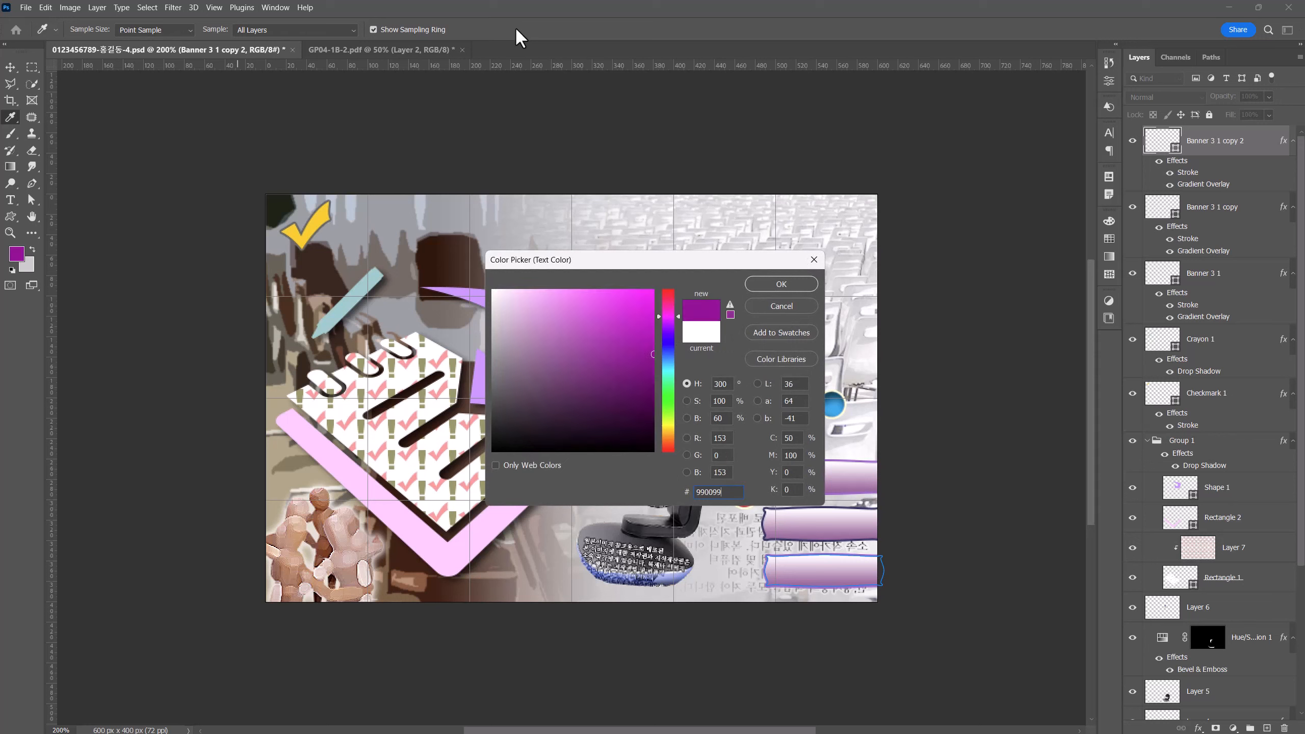
left_click(768, 283)
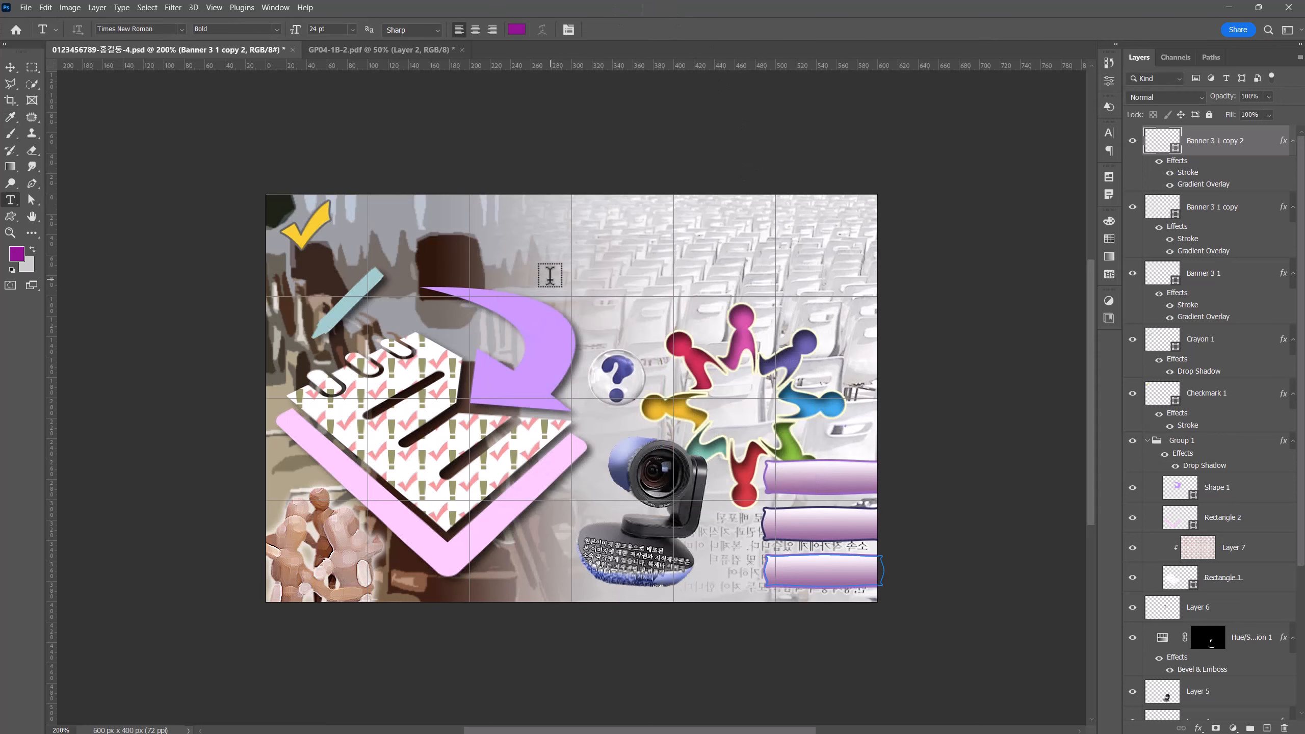
left_click(513, 295)
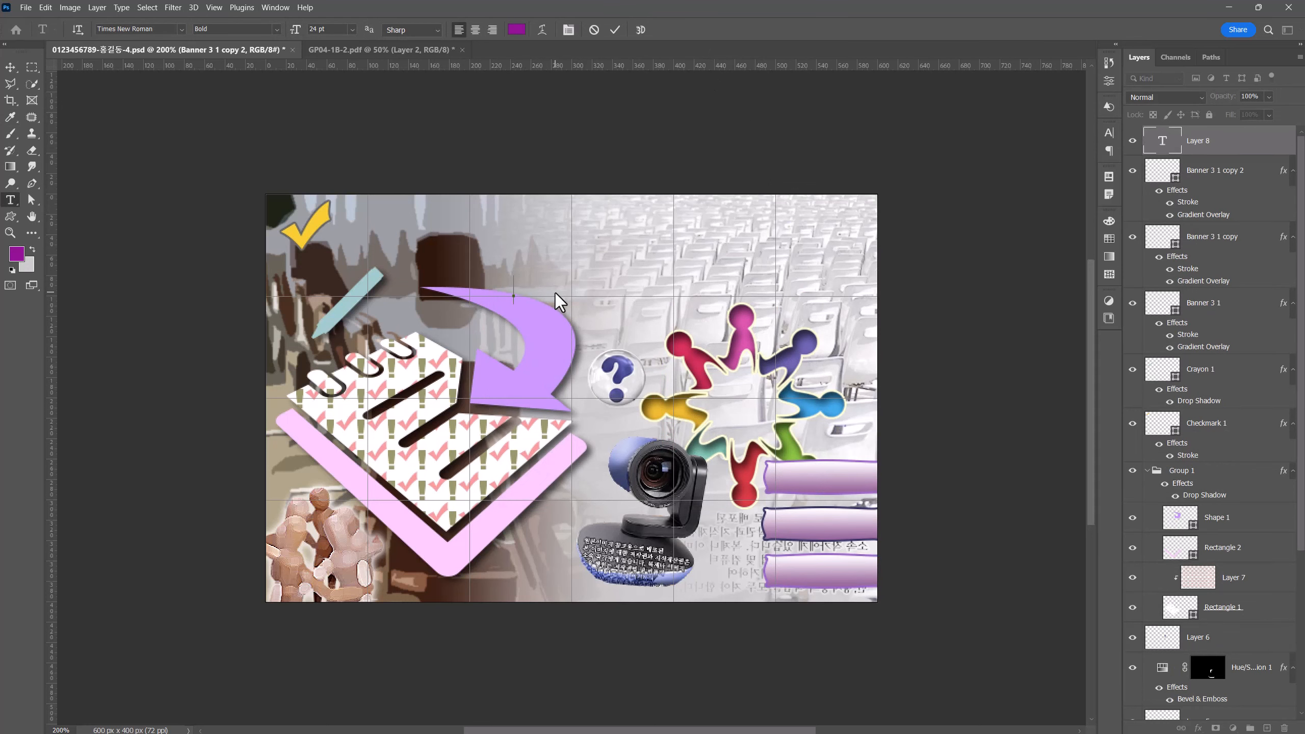
type("Smart Conte")
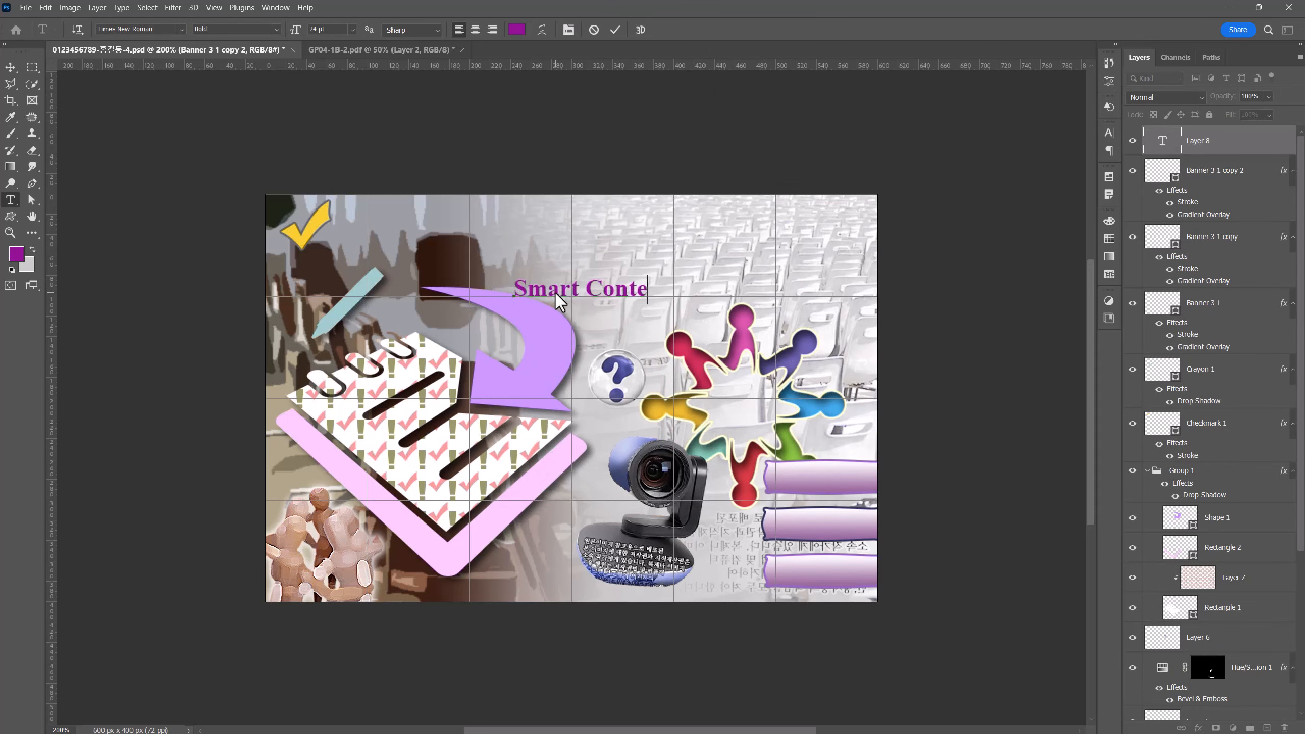
type("nt Business Day")
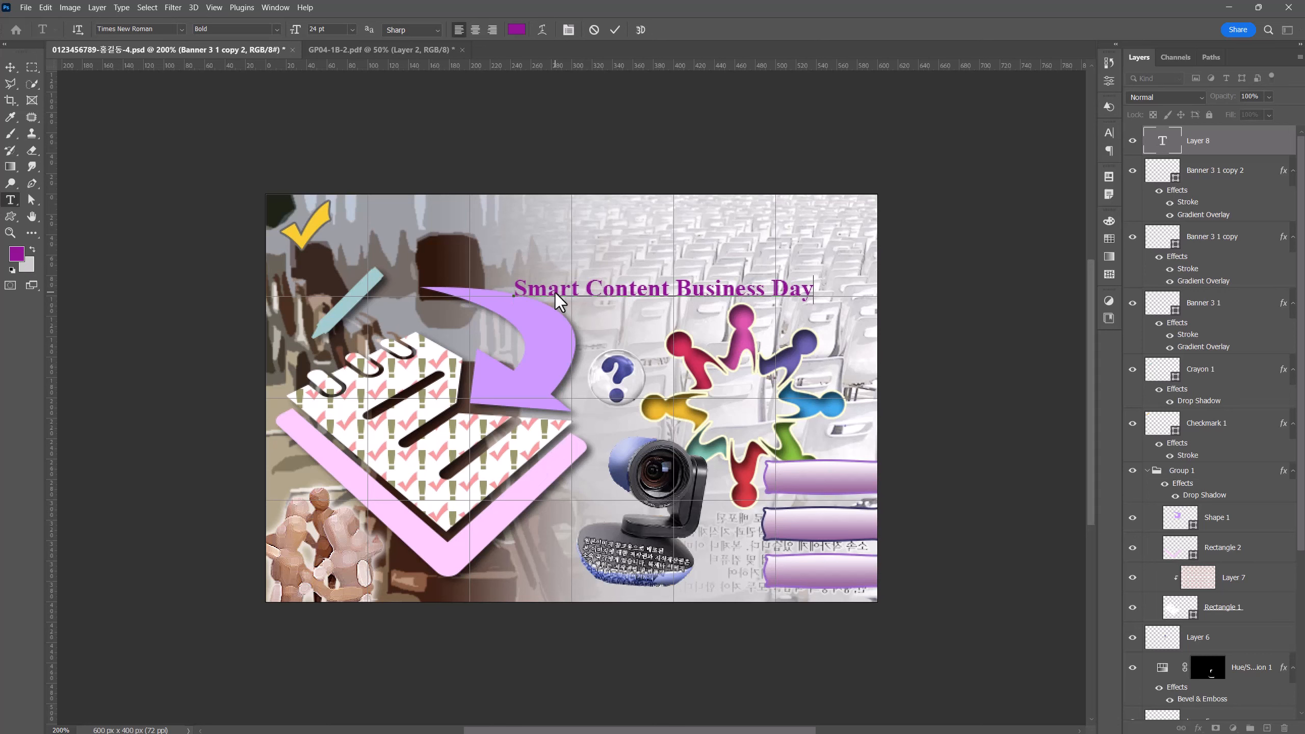
Step: Enlarge the initial letter S of the title's word "Smart" to 36 pt
left_click_drag(527, 288, 516, 286)
type("36")
key("Return")
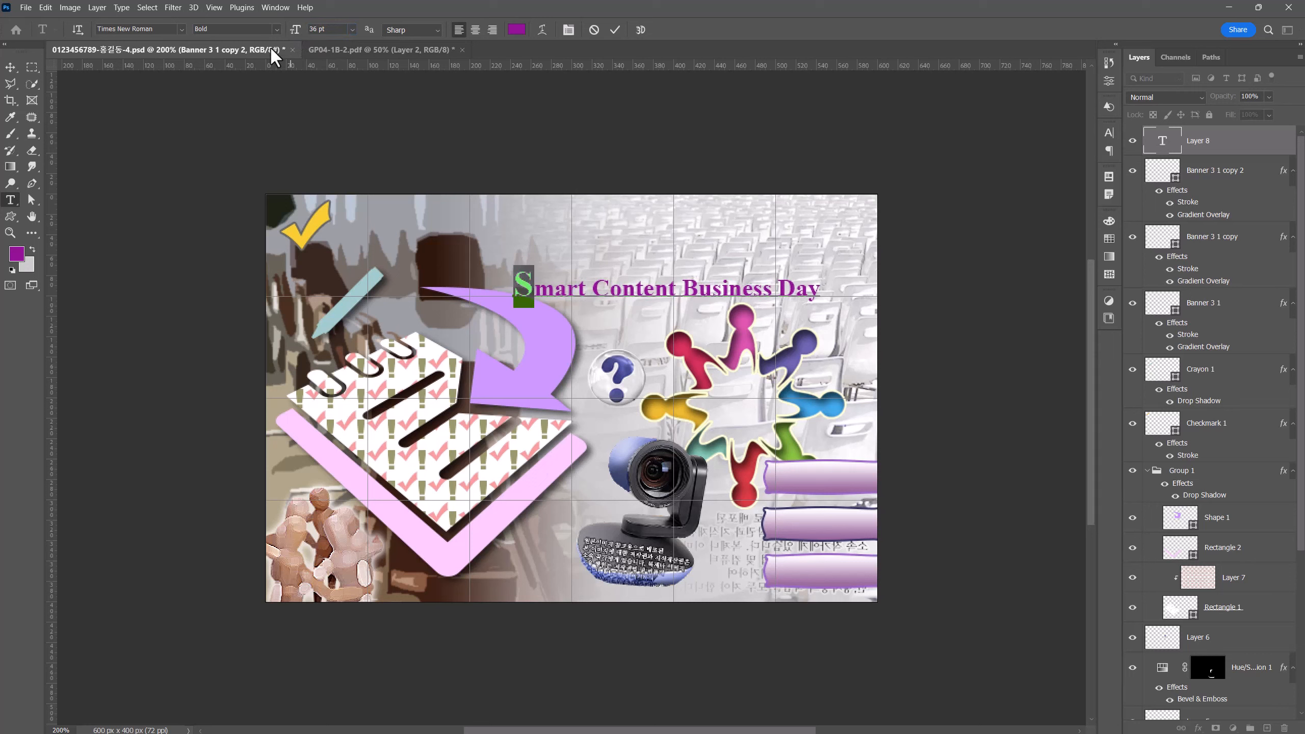
Step: Enlarge the initial letters C, B and D of the title words "Content", "Business" and "Day" to 36 pt
left_click_drag(592, 289, 608, 290)
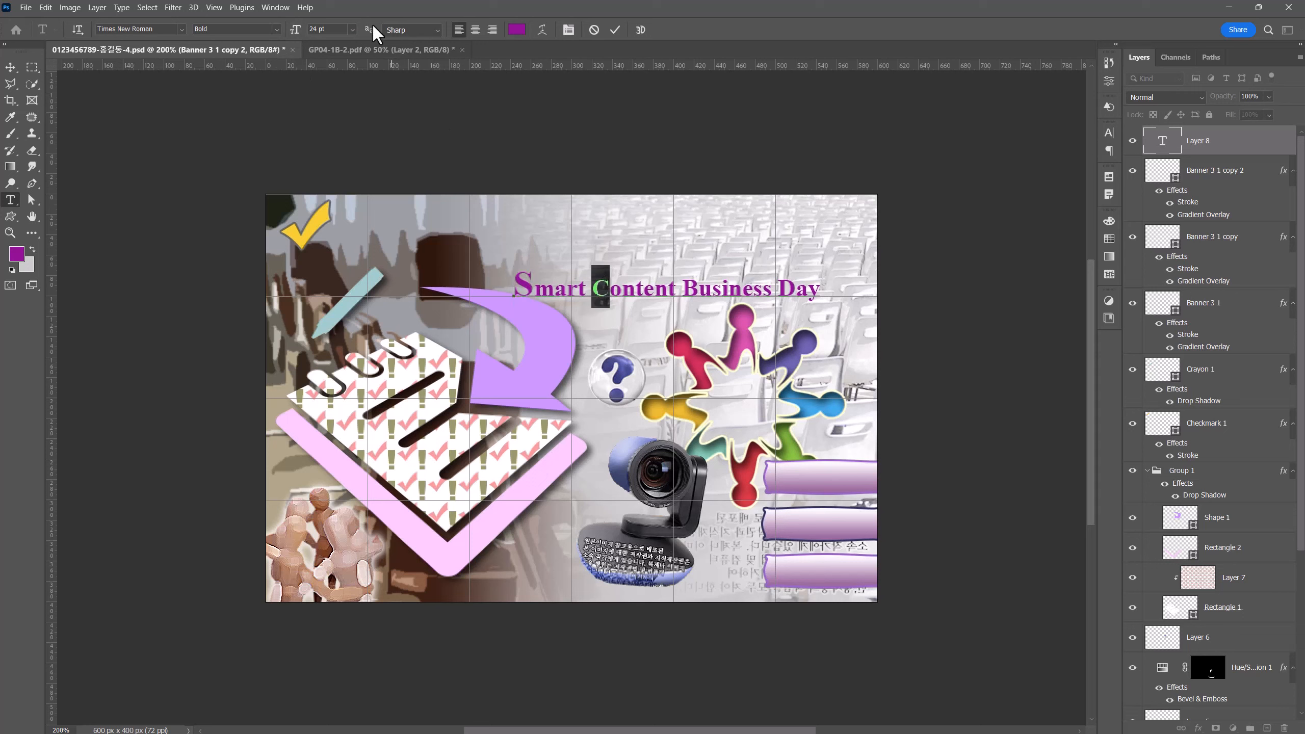
left_click_drag(340, 28, 280, 28)
type("36")
key("Return")
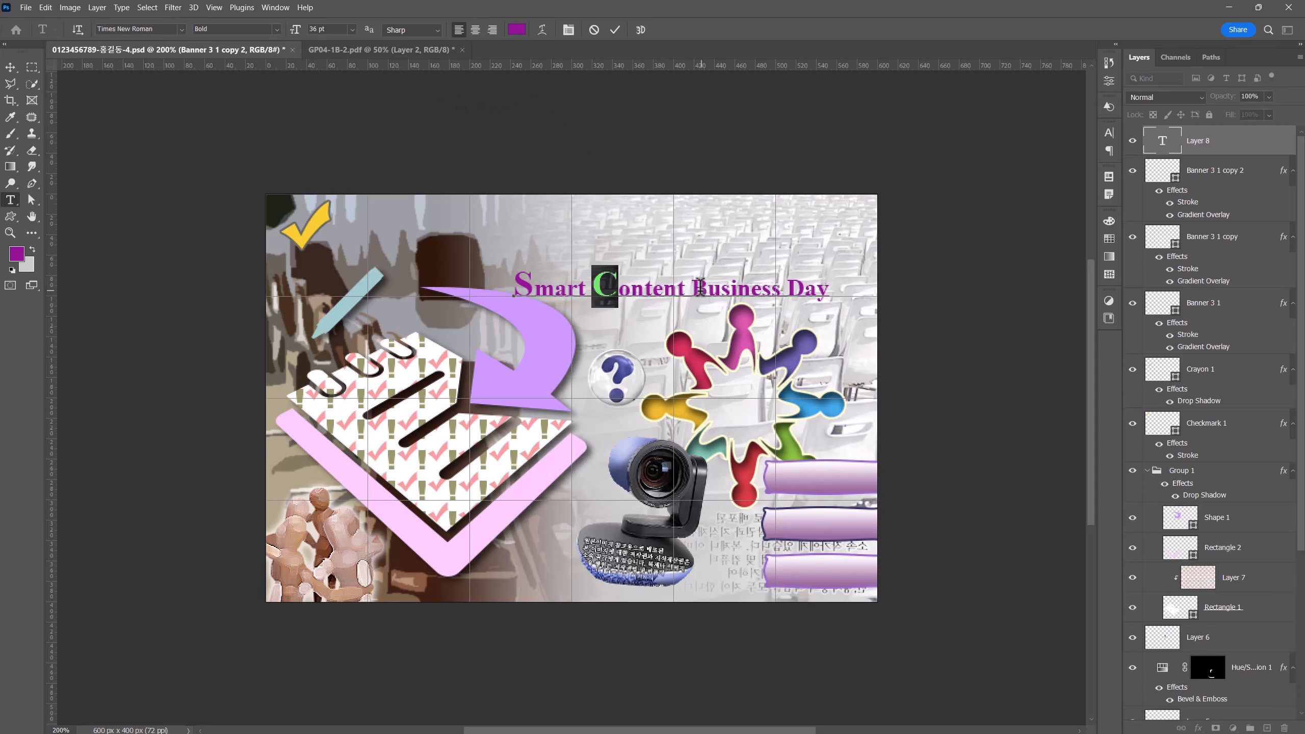
left_click_drag(692, 288, 708, 289)
left_click_drag(335, 30, 277, 29)
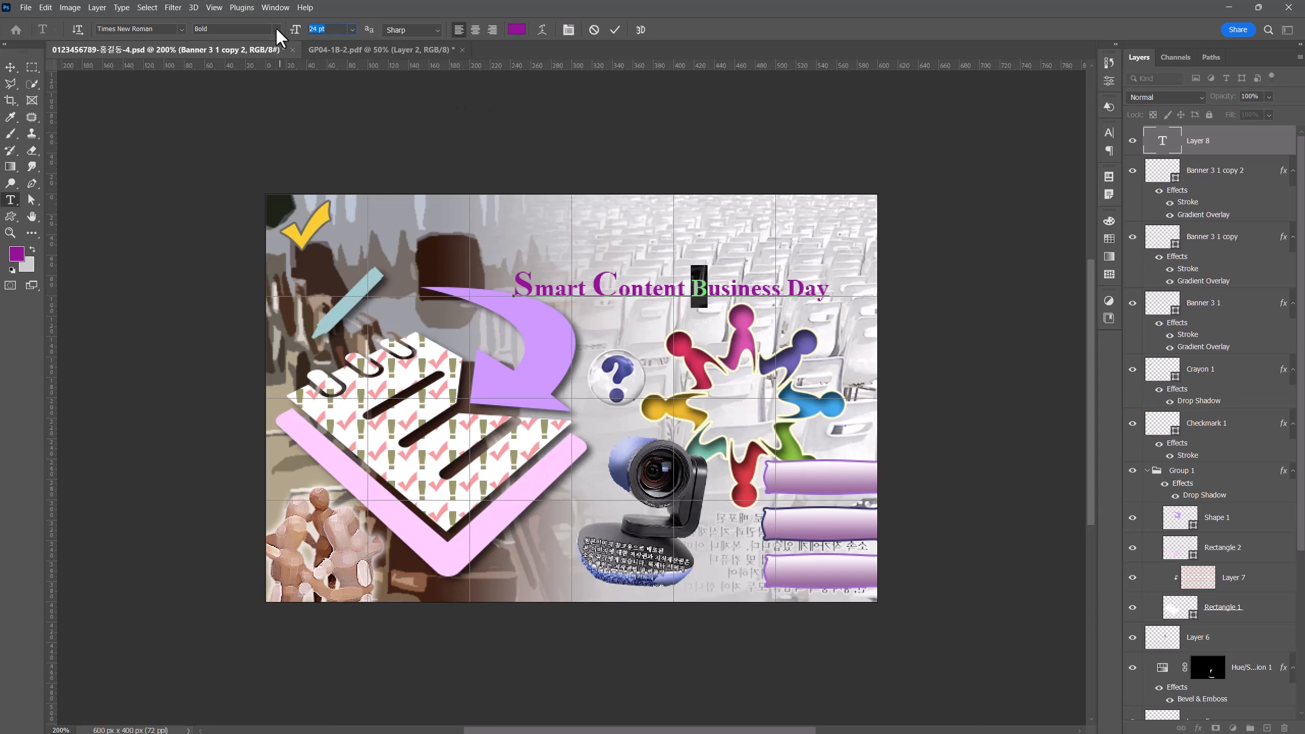
type("36")
key("Return")
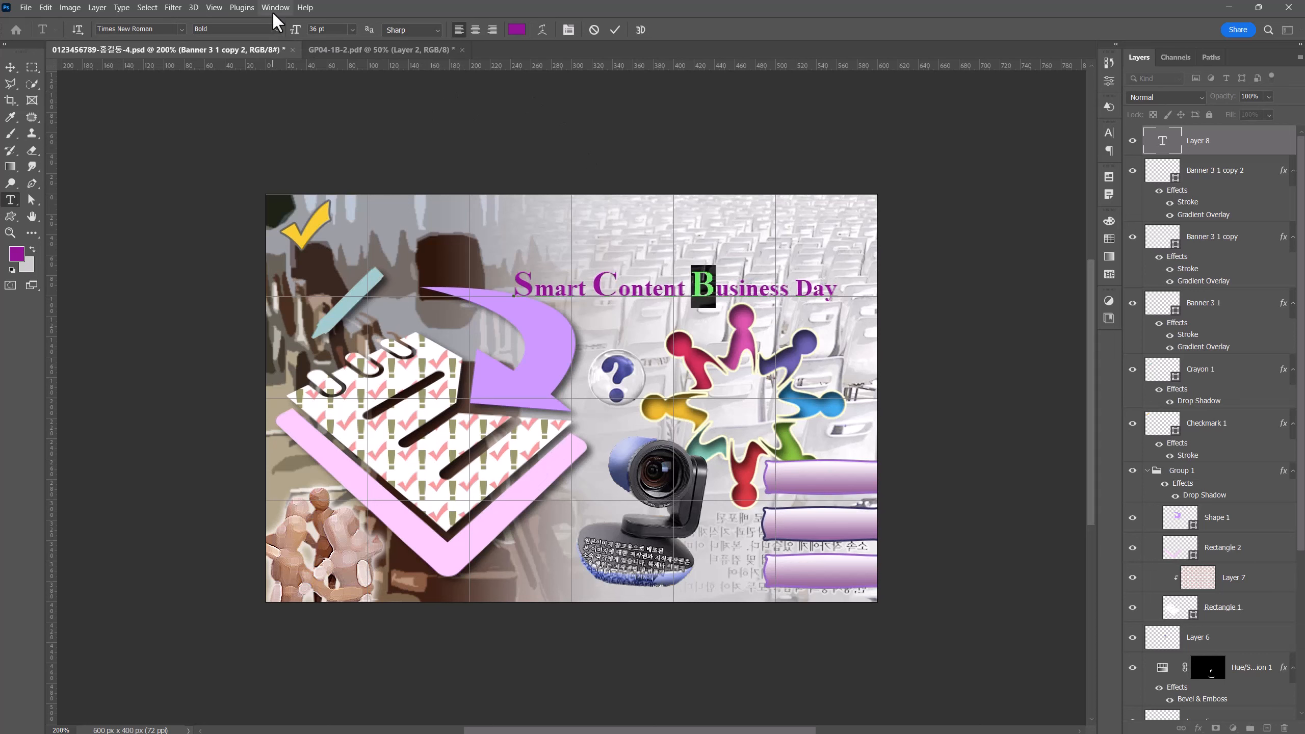
left_click_drag(794, 288, 813, 289)
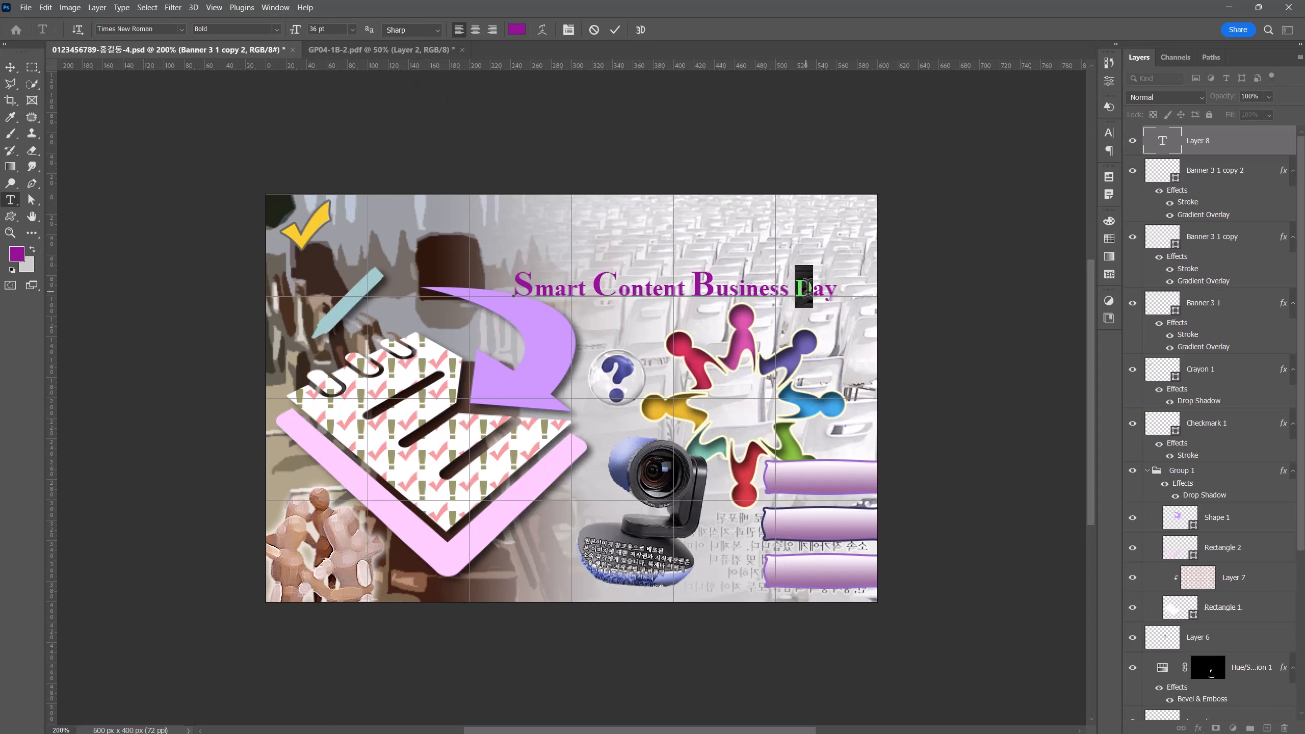
left_click(308, 29)
type("36")
key("Return")
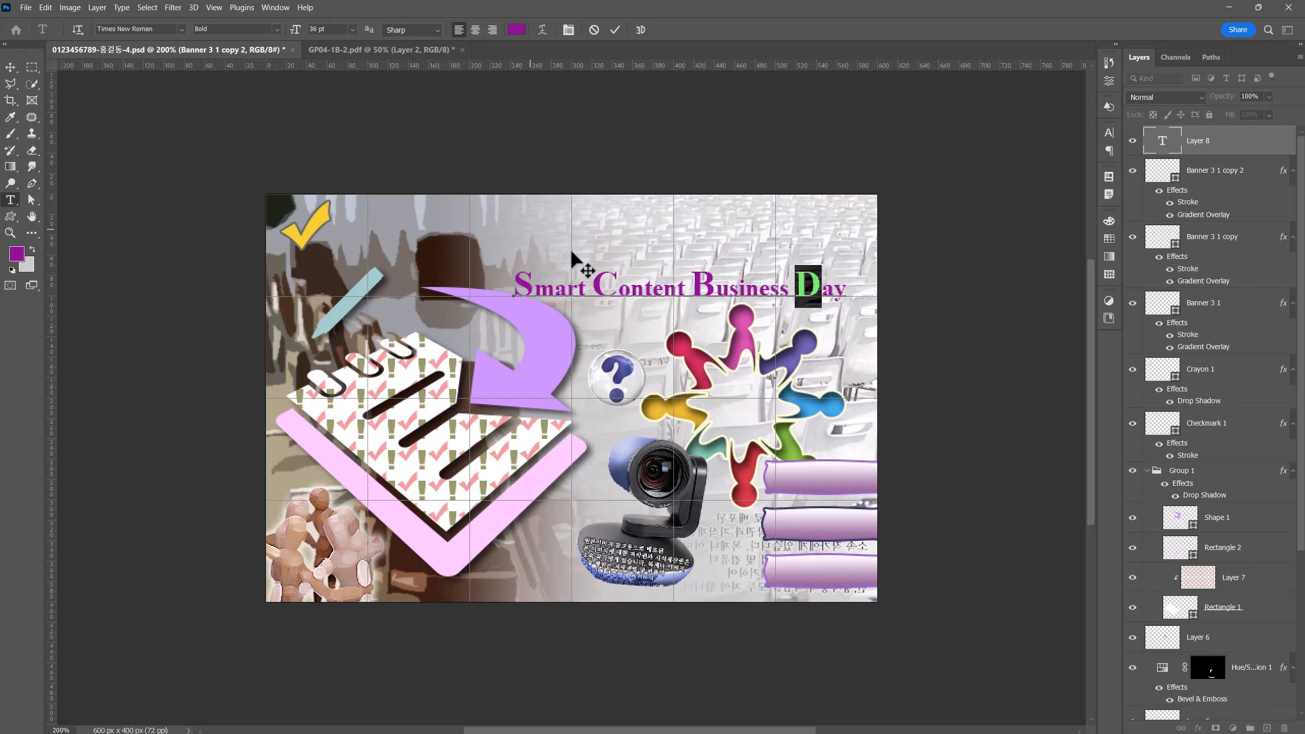
Step: Warp the title with the horizontal Flag style and a negative bend, and move it slightly down and to the left
left_click(624, 278)
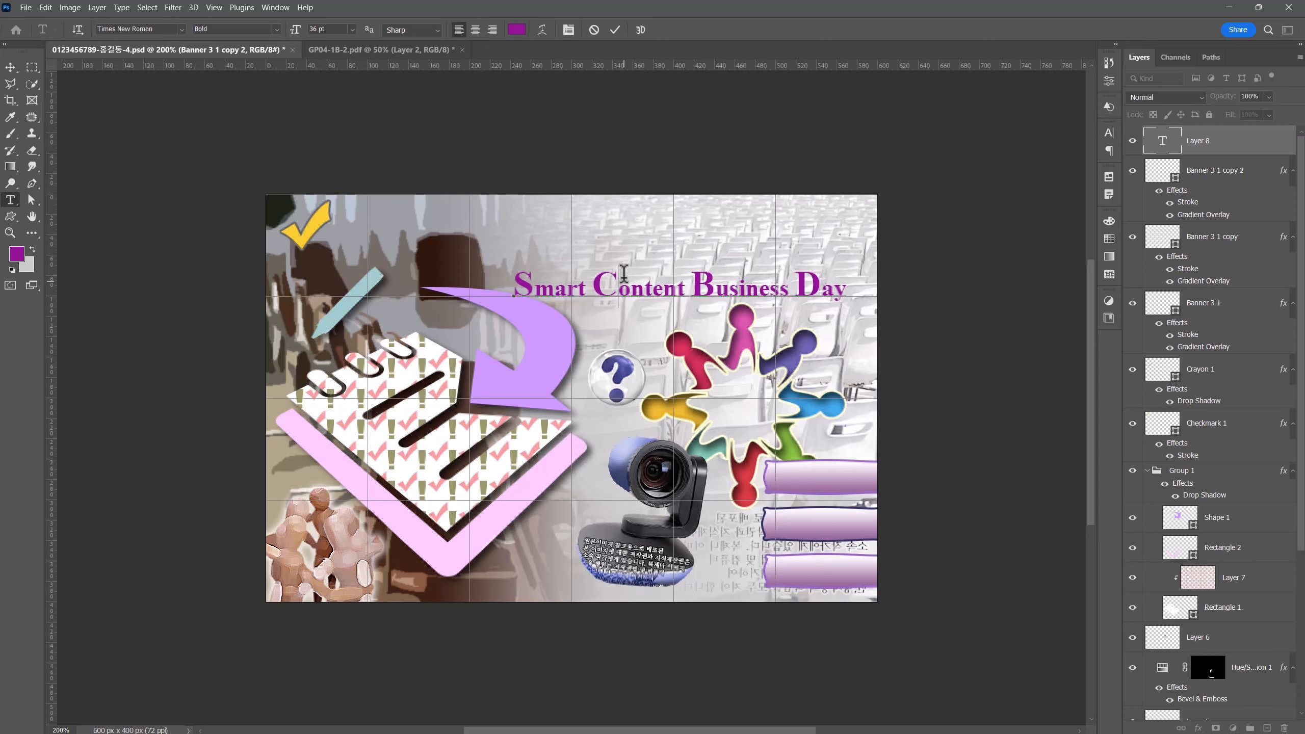
left_click(544, 27)
left_click_drag(759, 332, 783, 372)
left_click(784, 390)
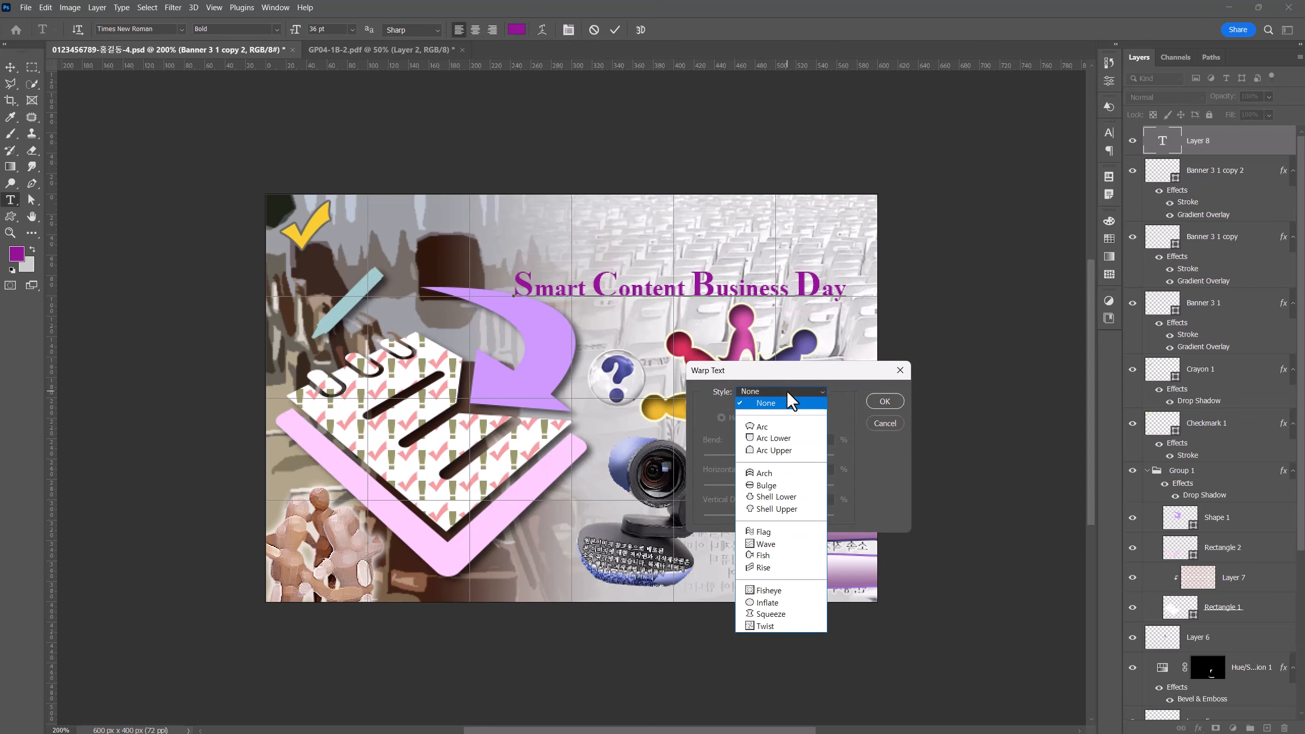
left_click(770, 528)
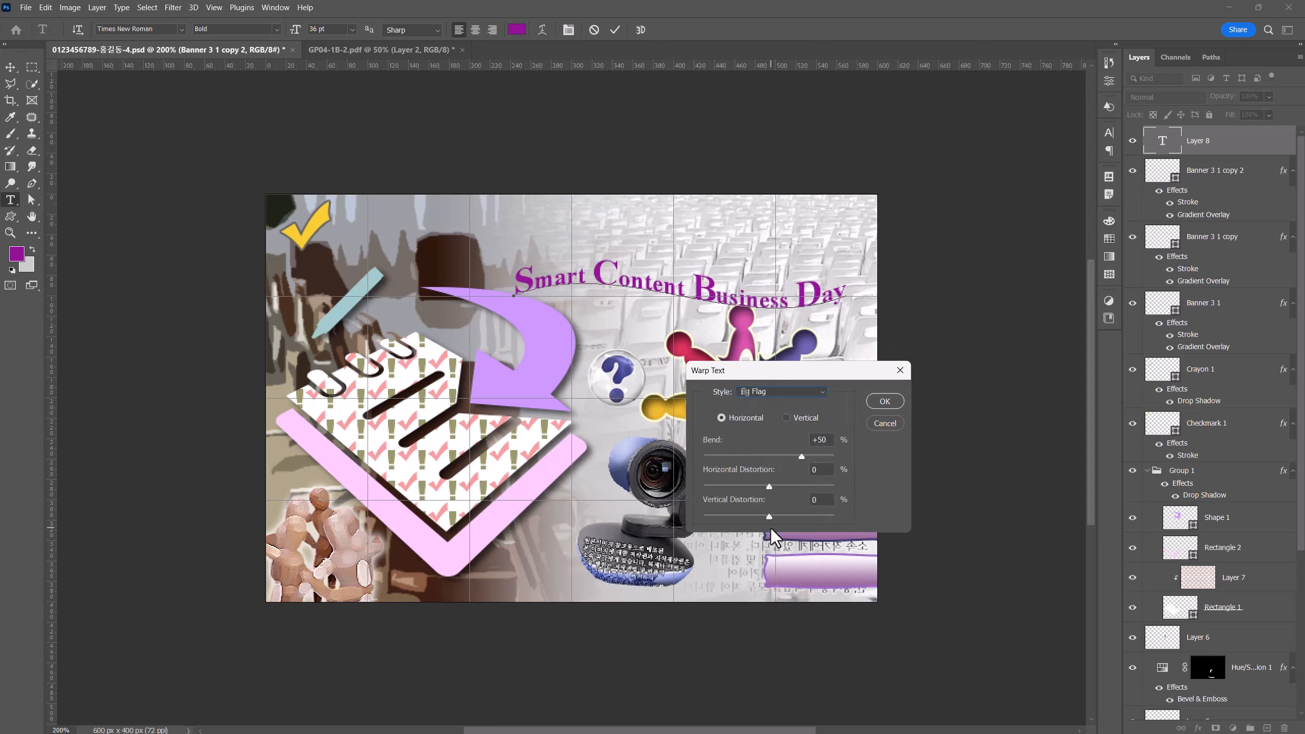
left_click_drag(802, 454, 729, 459)
left_click(885, 401)
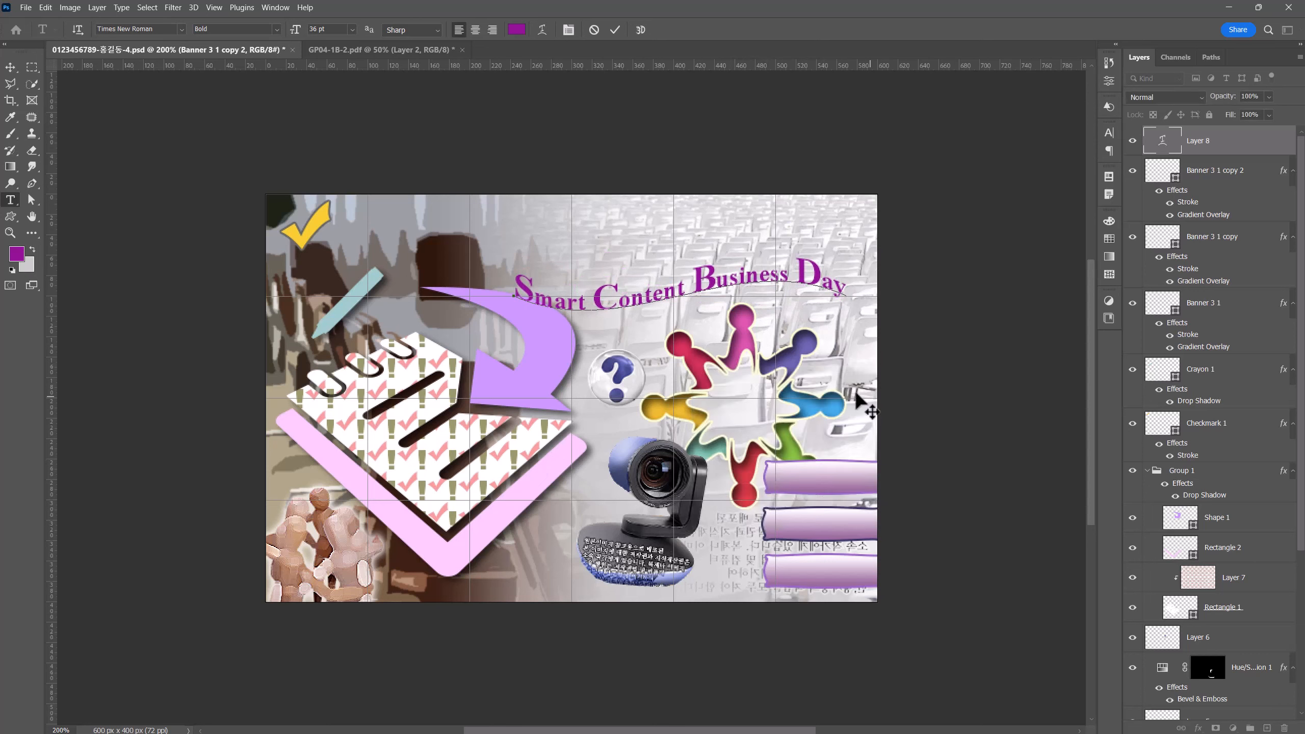
left_click(10, 66)
left_click_drag(604, 306, 587, 321)
Step: Add a 2 px outside stroke in #CCFFFF to the "Smart Content Business Day" text layer
left_click(1198, 728)
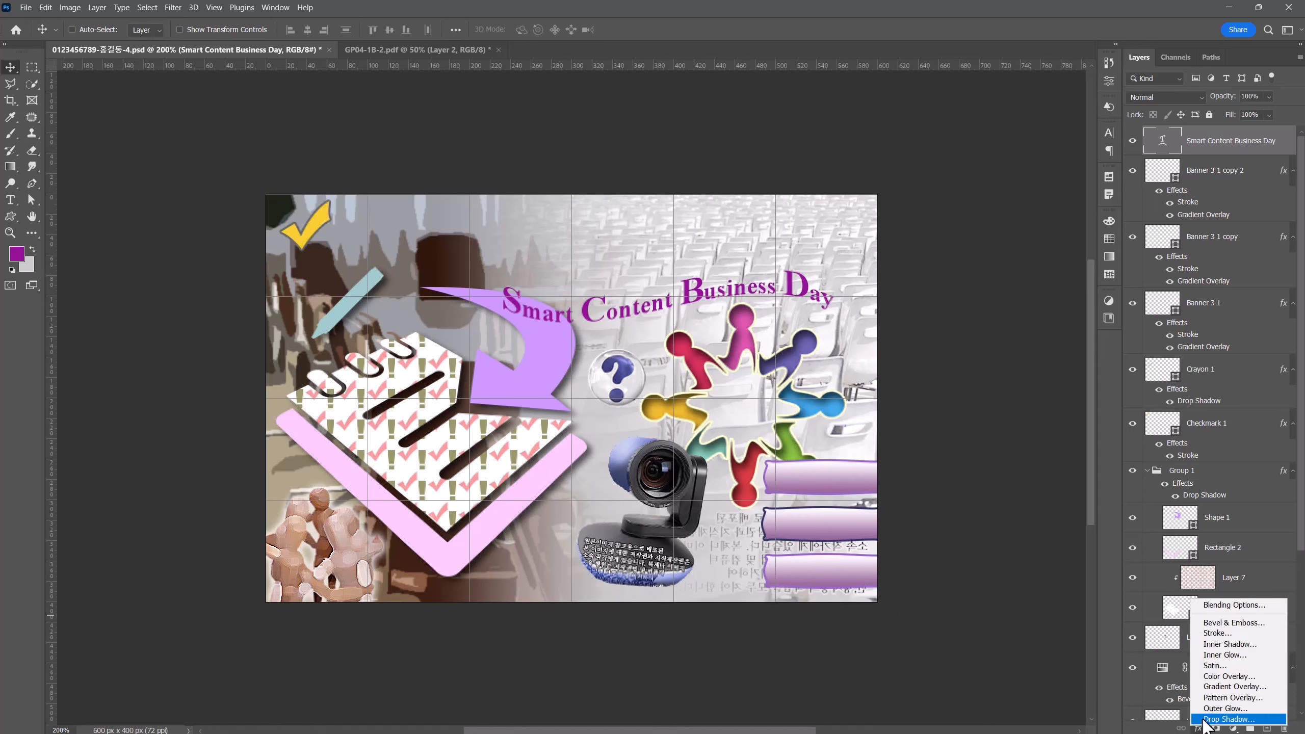
left_click(1218, 632)
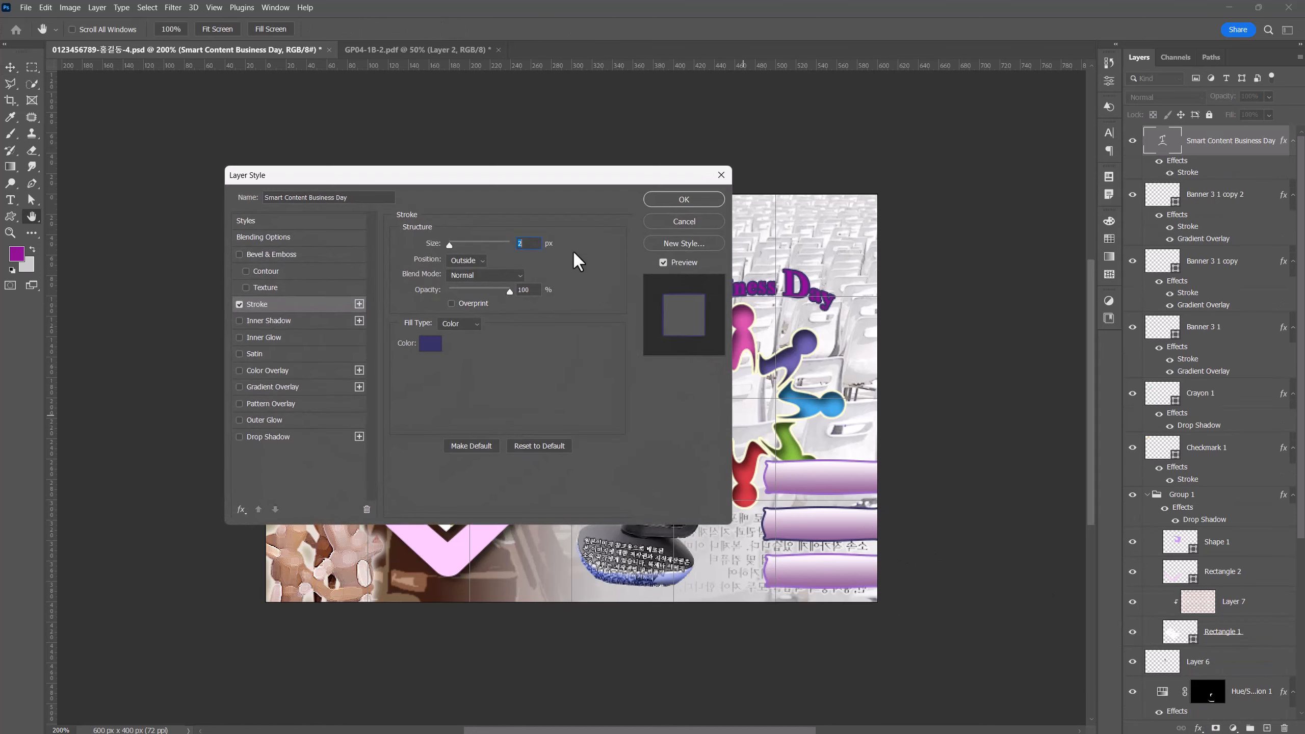
left_click_drag(488, 178, 824, 345)
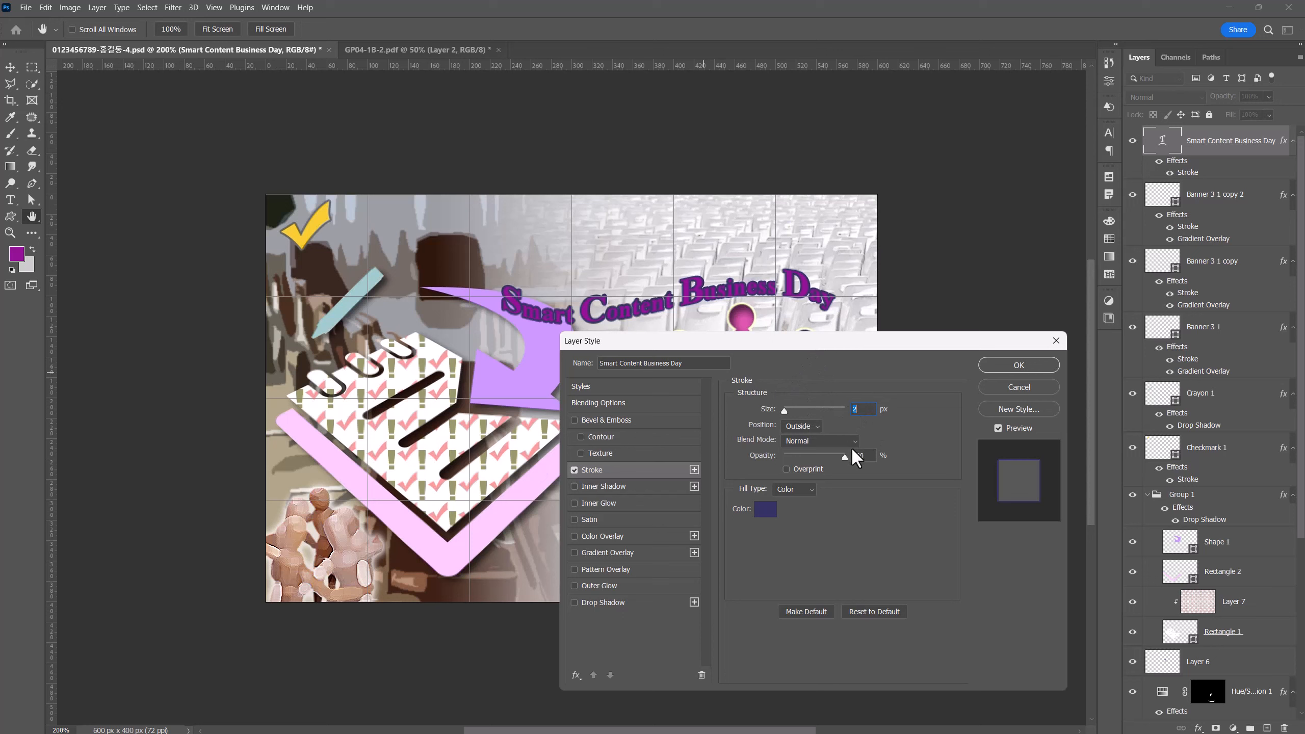
left_click(773, 509)
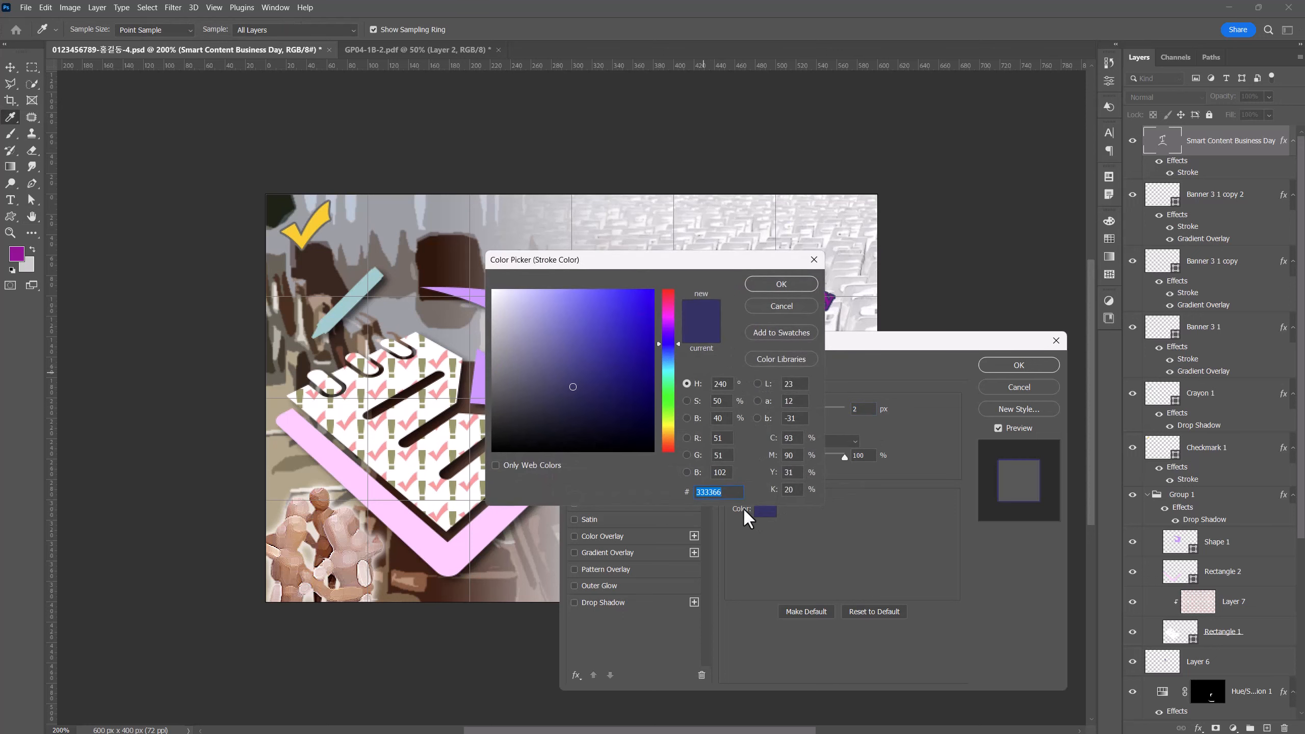
type("ccffff")
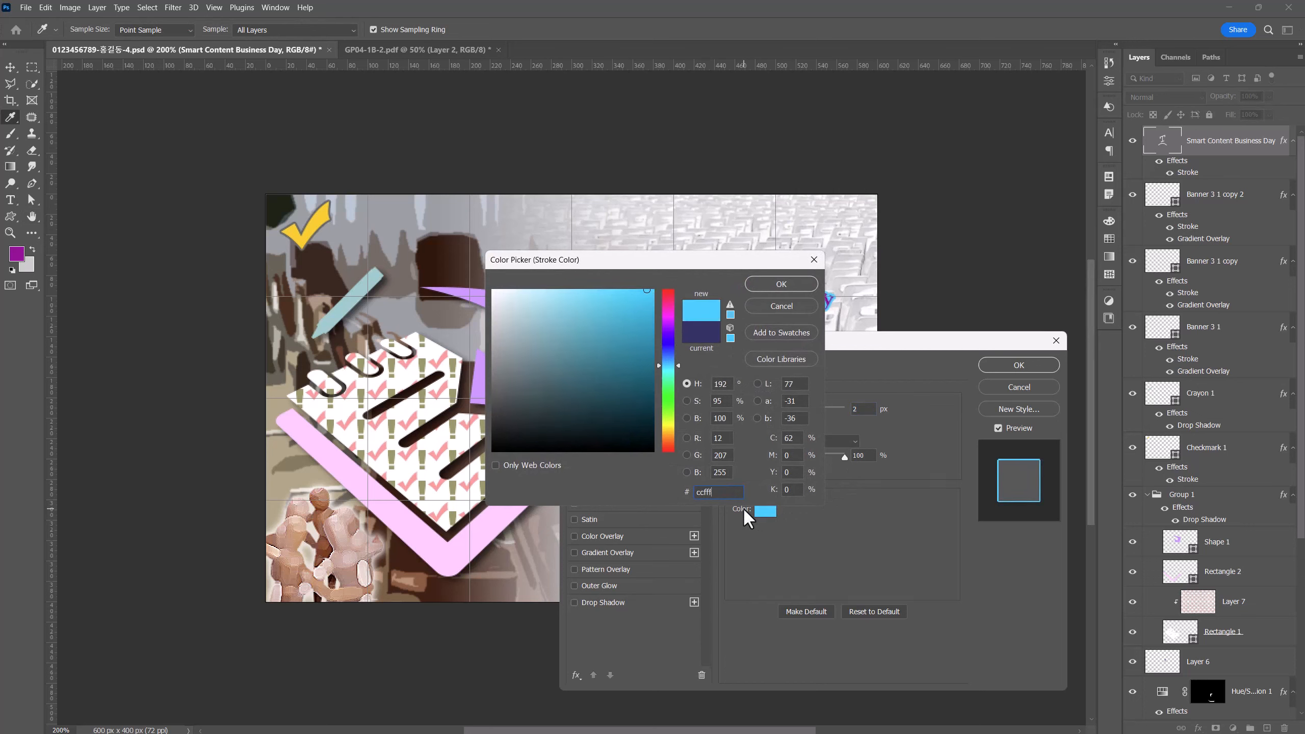
left_click(1004, 365)
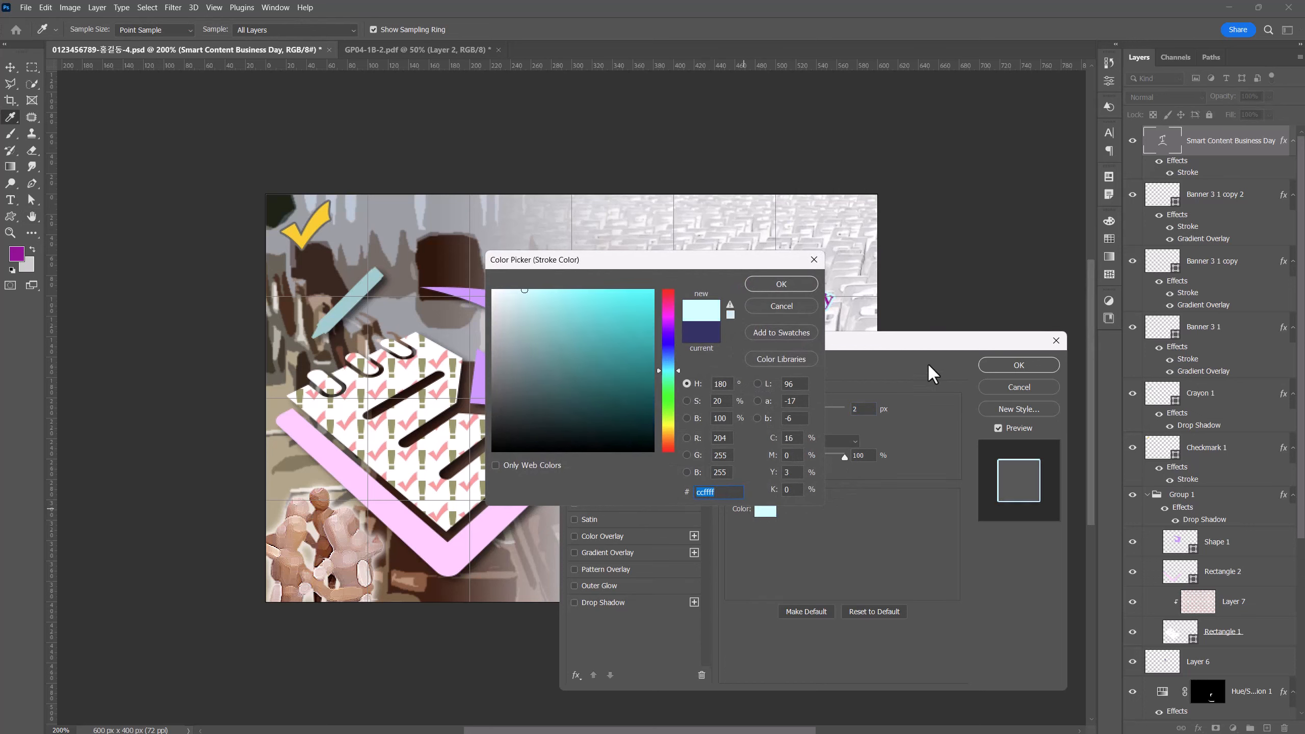
left_click(791, 286)
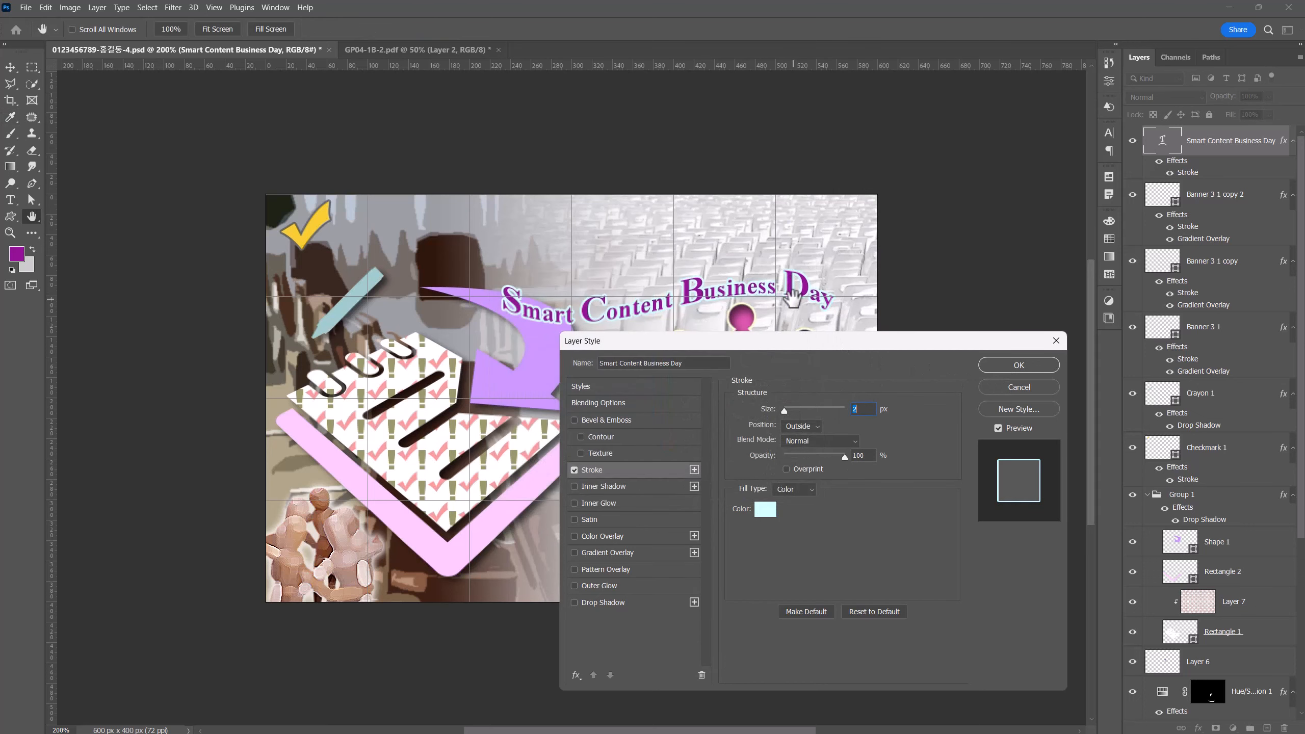
left_click(1009, 363)
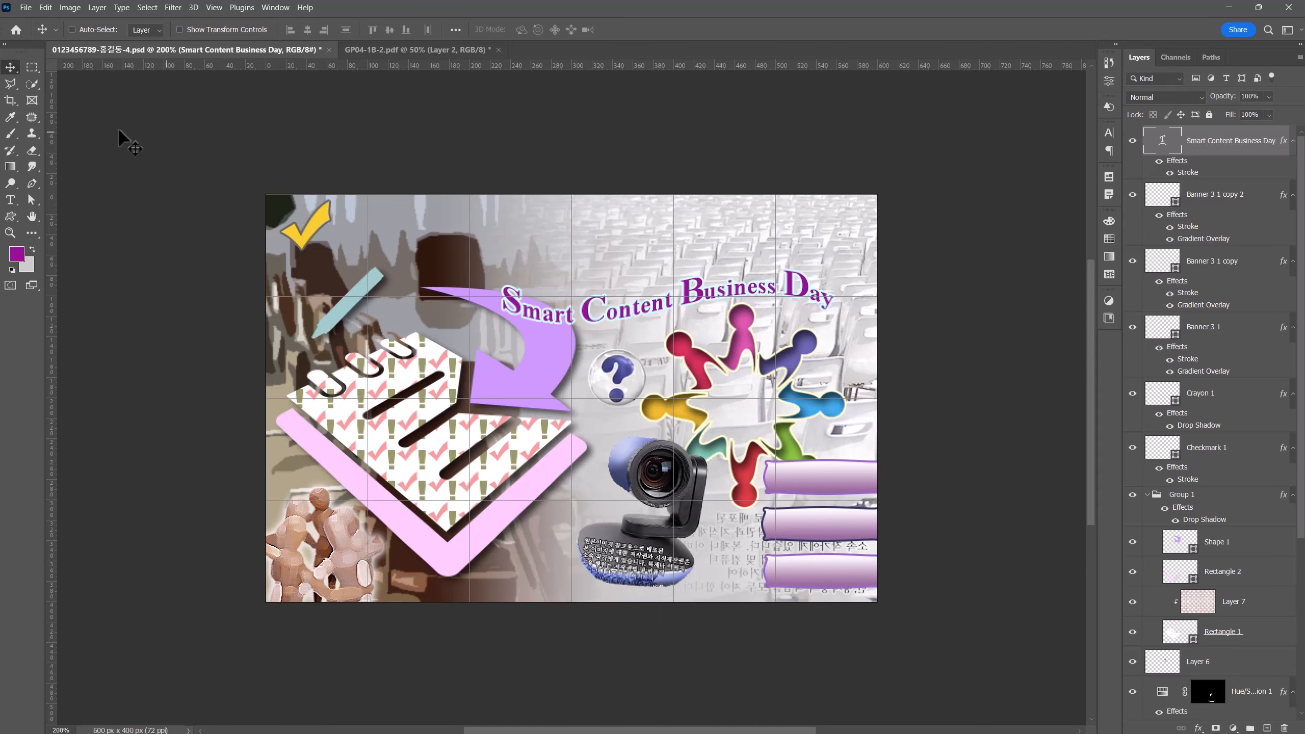
Step: With the Horizontal Type tool active, deselect the title layer and create a new empty layer above it
left_click(11, 200)
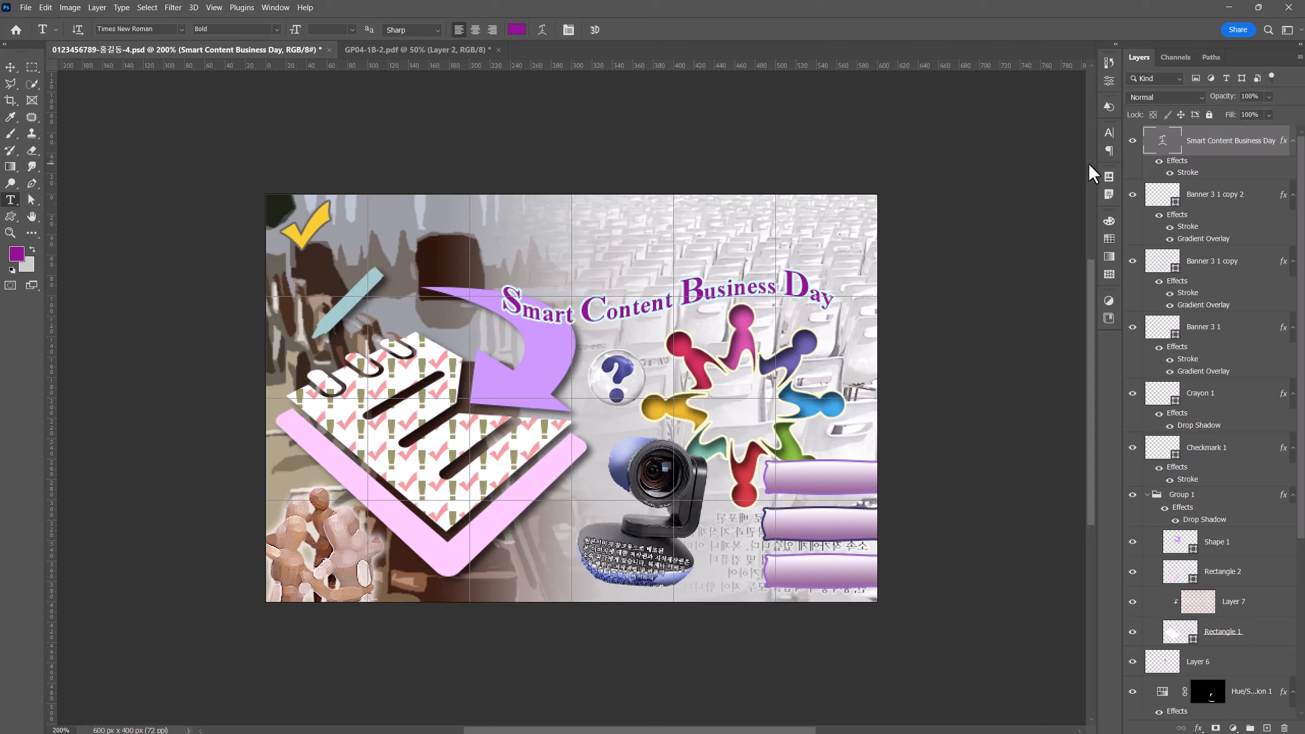
left_click_drag(1156, 149, 1166, 141)
left_click(1213, 151, "ctrl")
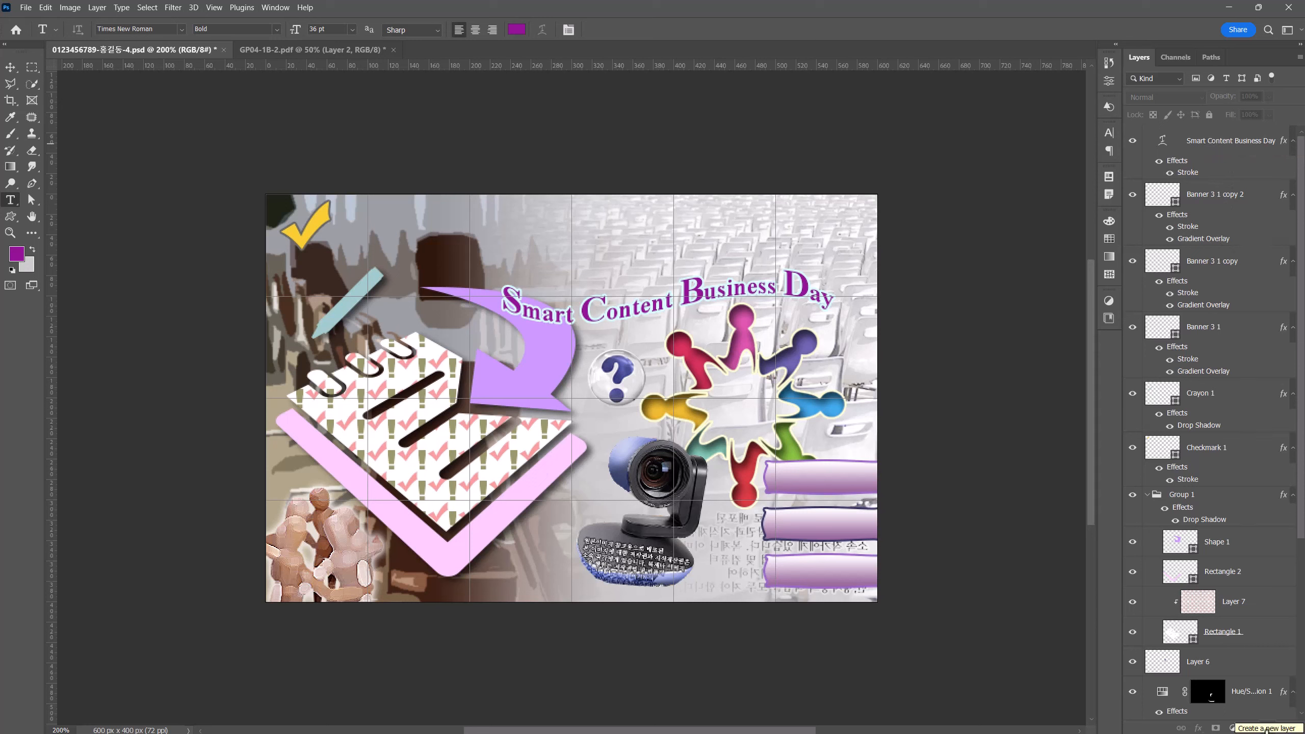
left_click(1266, 729)
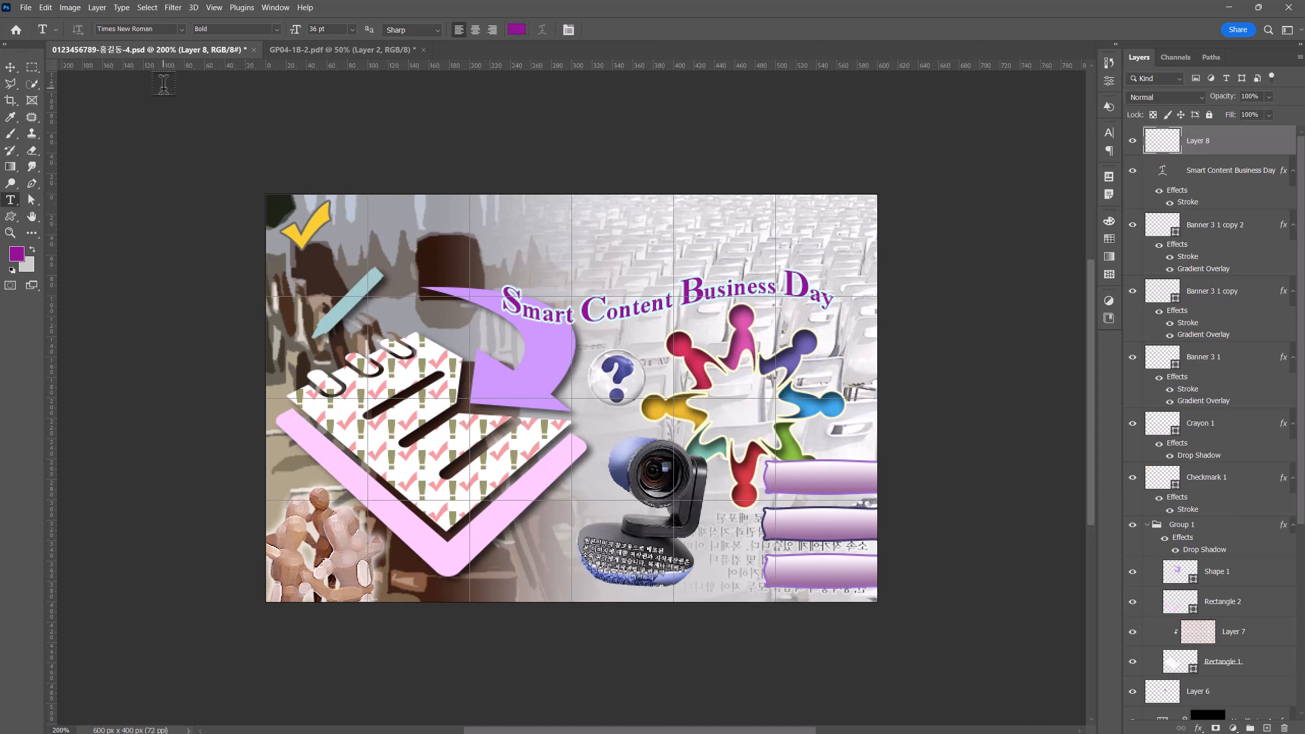
Step: Set the type to 굴림 at 40 pt and add the text "스포츠산업 컨퍼런스" near the image's upper edge, beside the checkmark
left_click(159, 29)
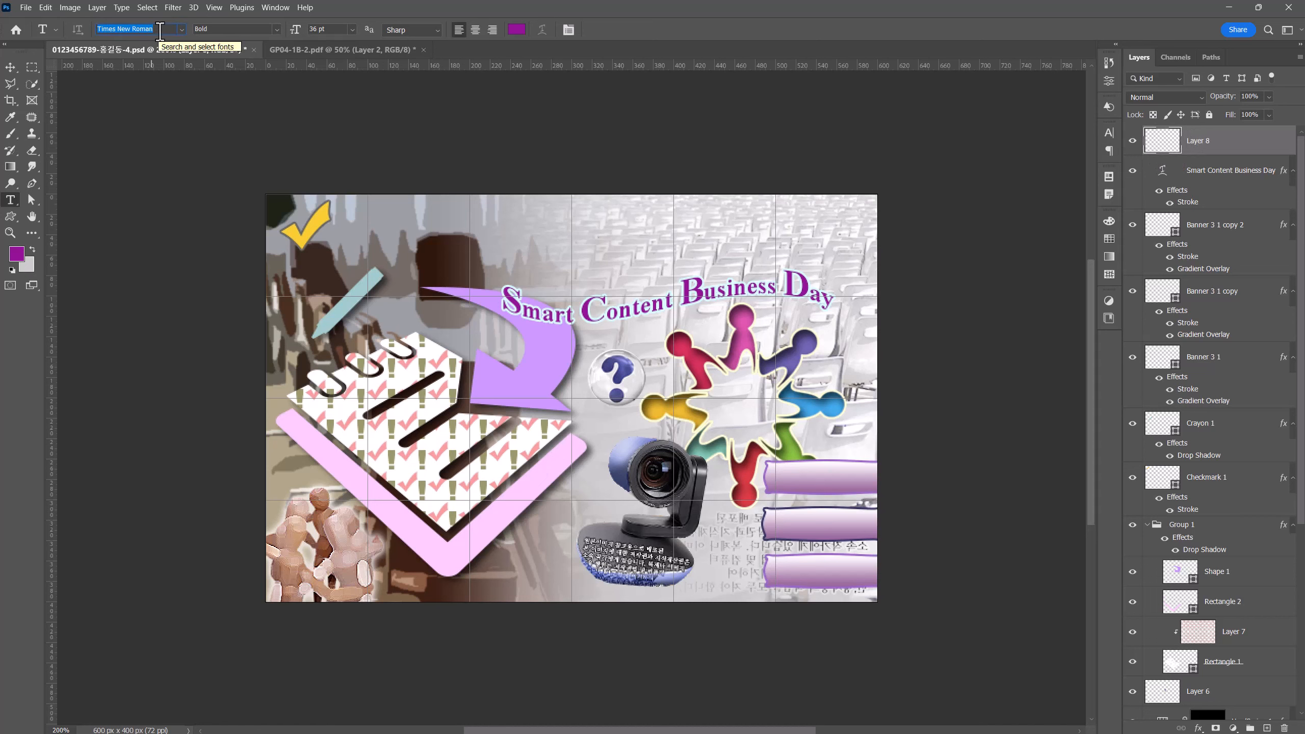
type("그ㄹ")
key("BackSpace")
key("BackSpace")
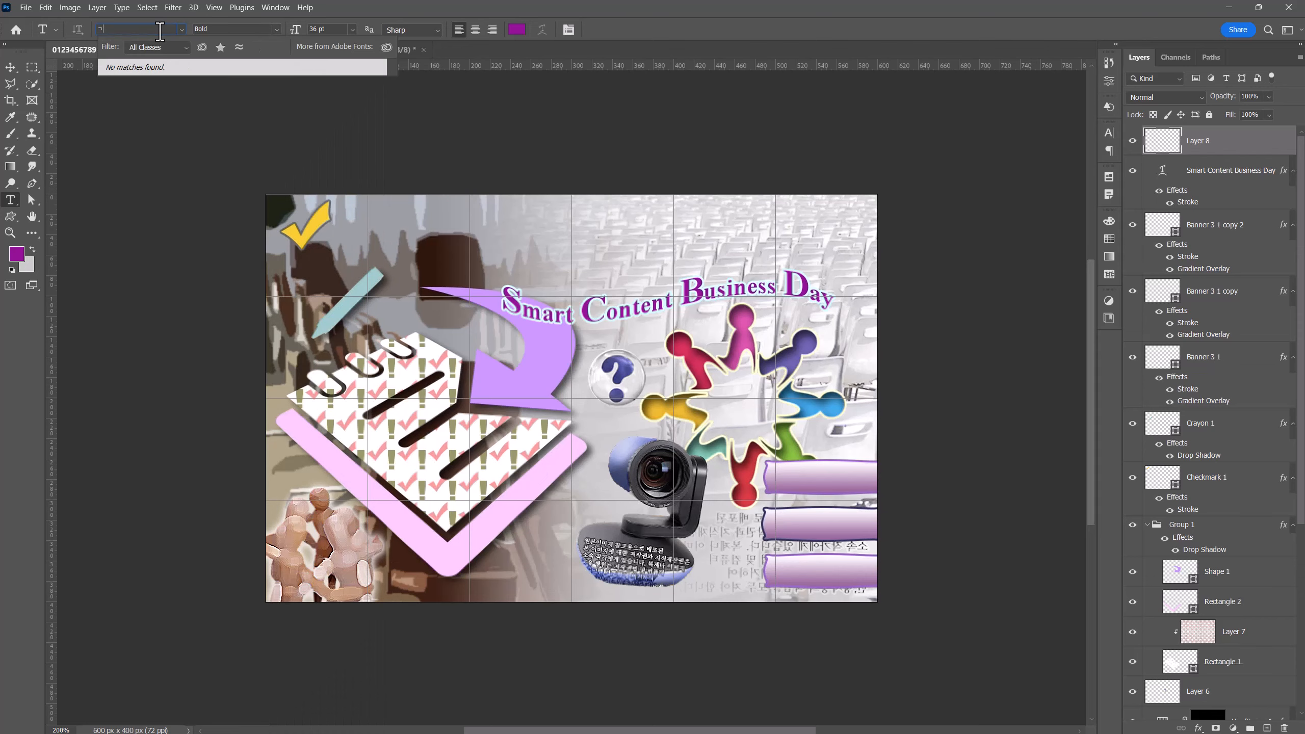
type("굴ㄹㅣㅁ")
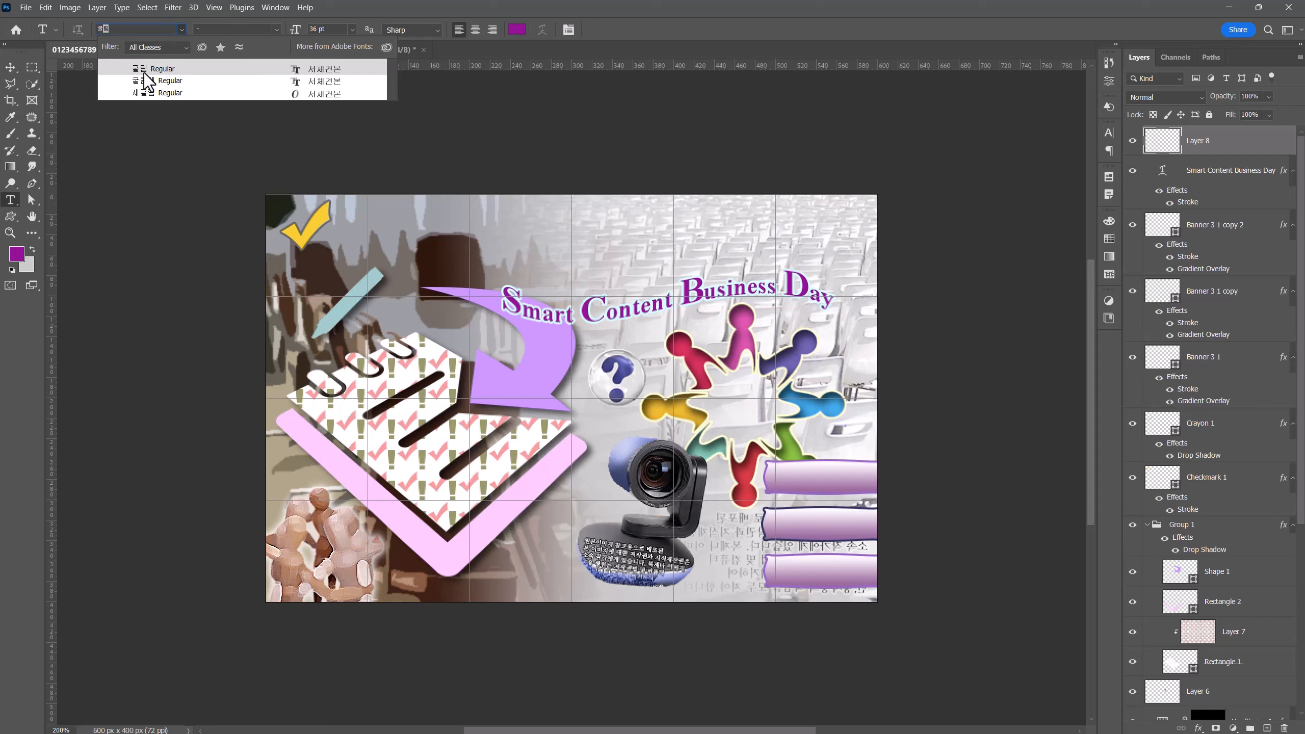
left_click(165, 69)
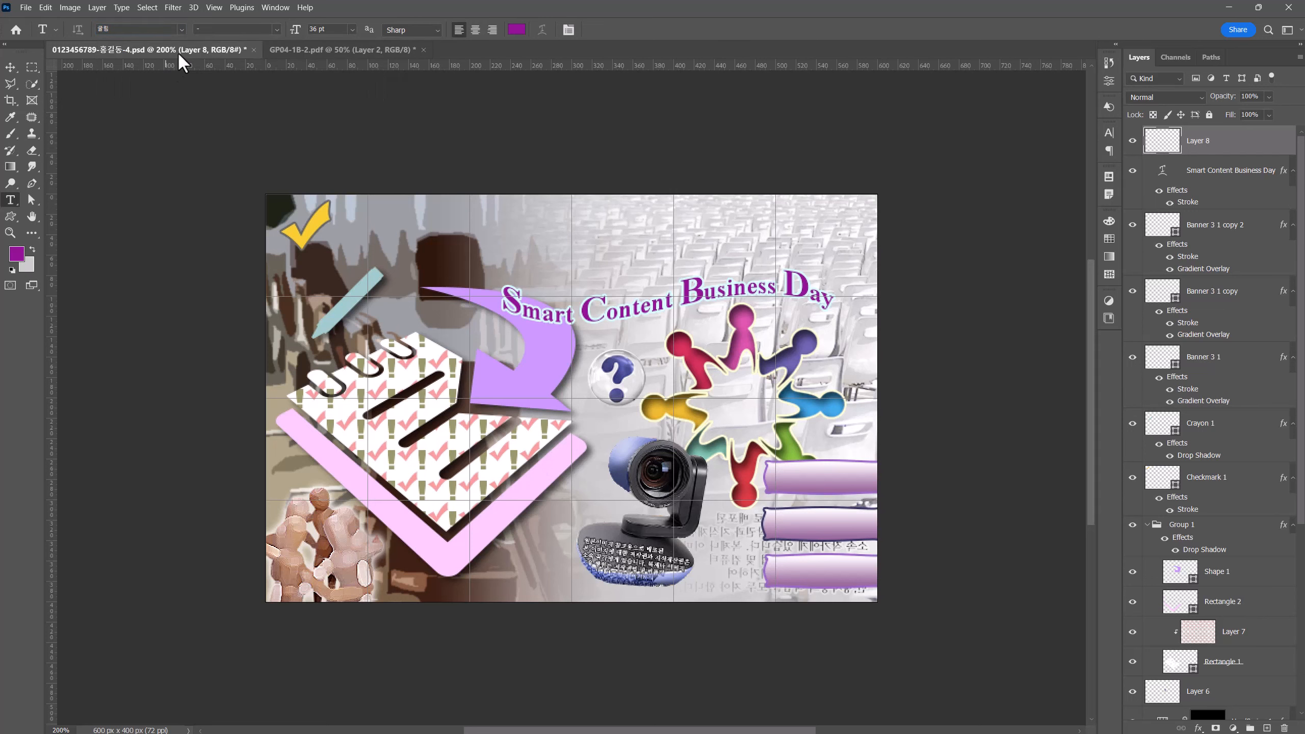
left_click(331, 29)
type("40")
key("Return")
left_click(380, 227)
type("스포츠산업 컨퍼런스")
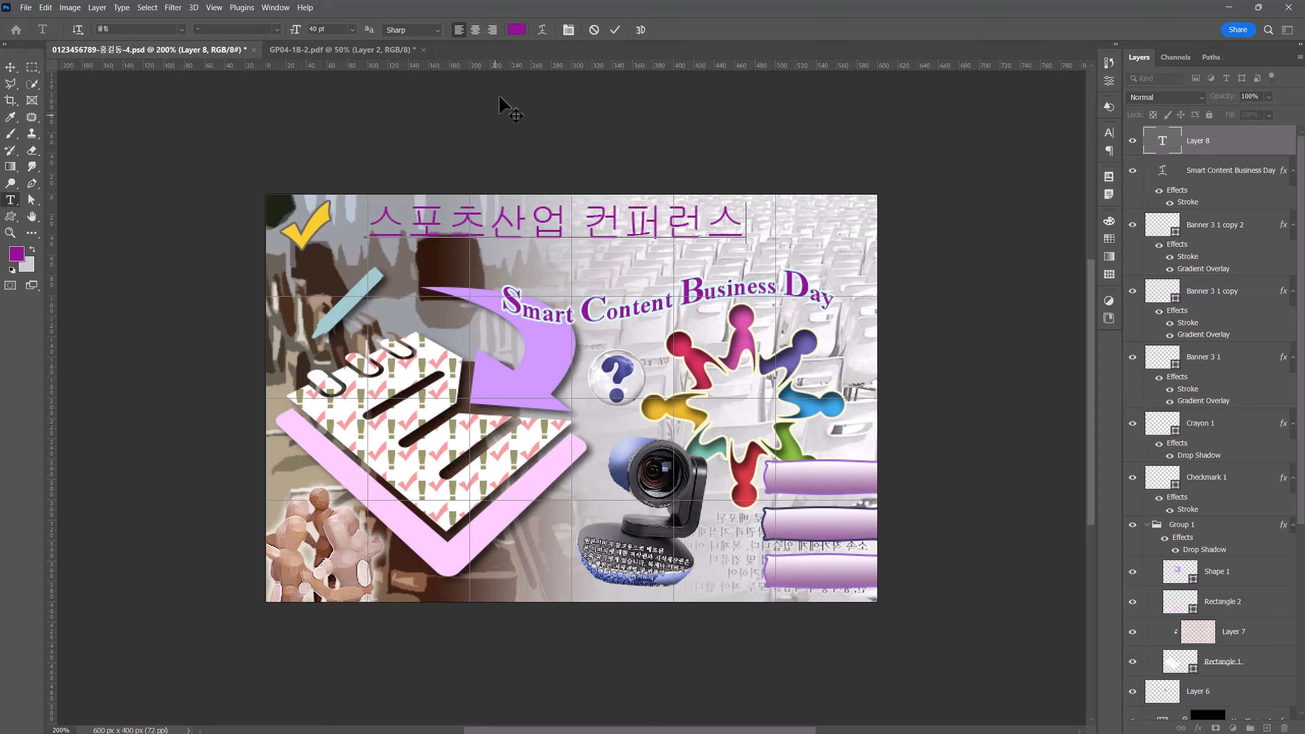
Step: Warp the Korean title with the horizontal Fish style at a bend of about +65%, and move it just above the English title
left_click(541, 31)
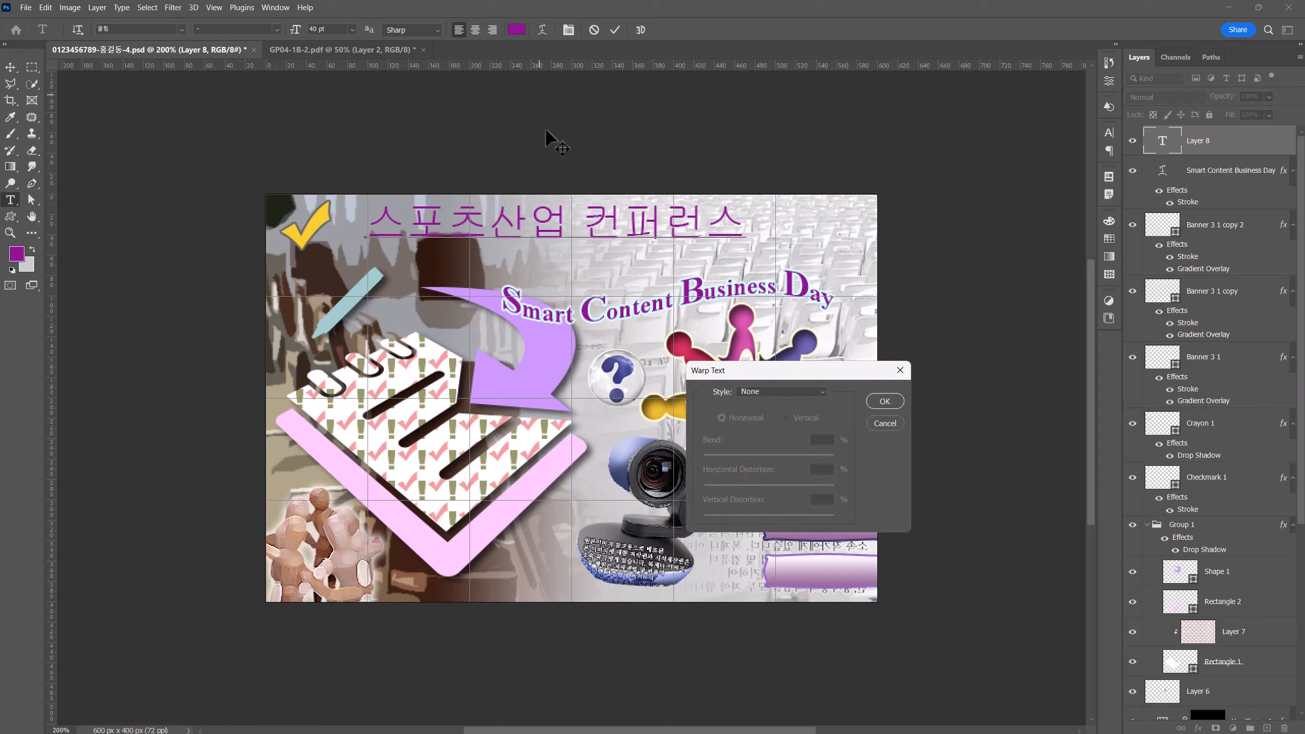
left_click(766, 385)
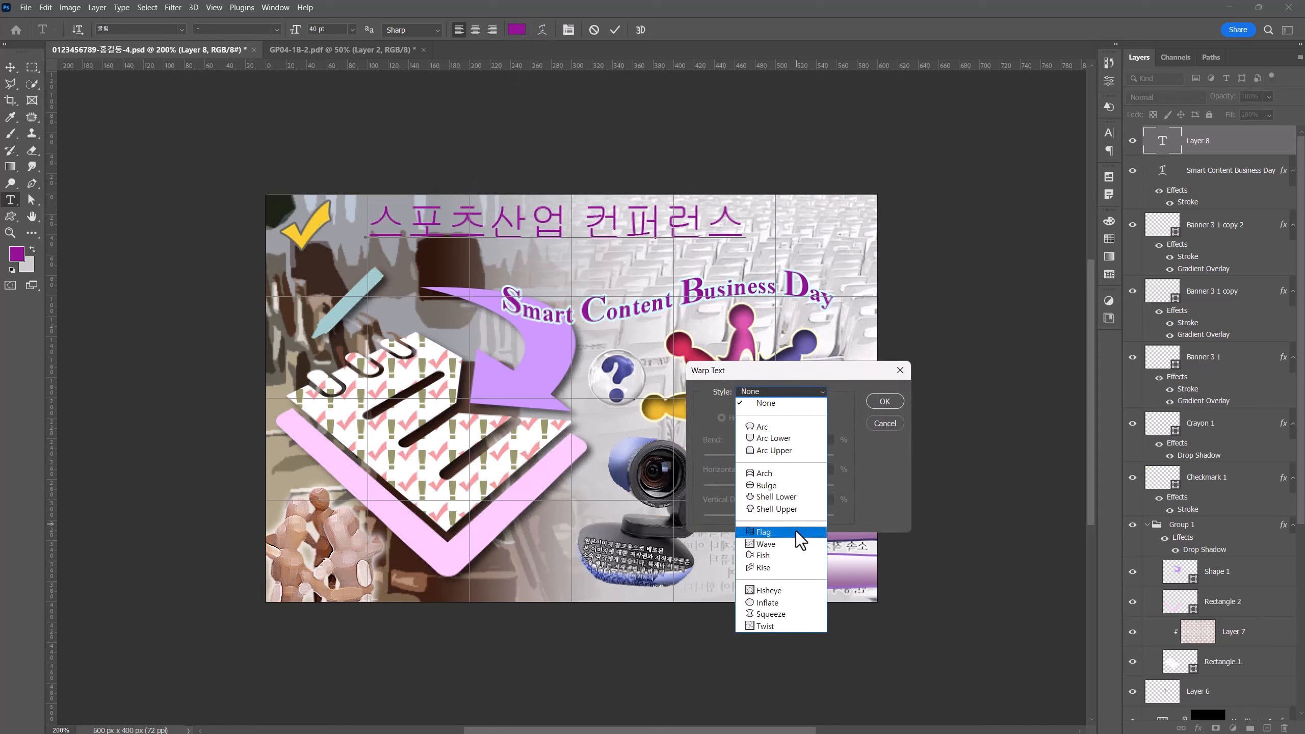
left_click(783, 555)
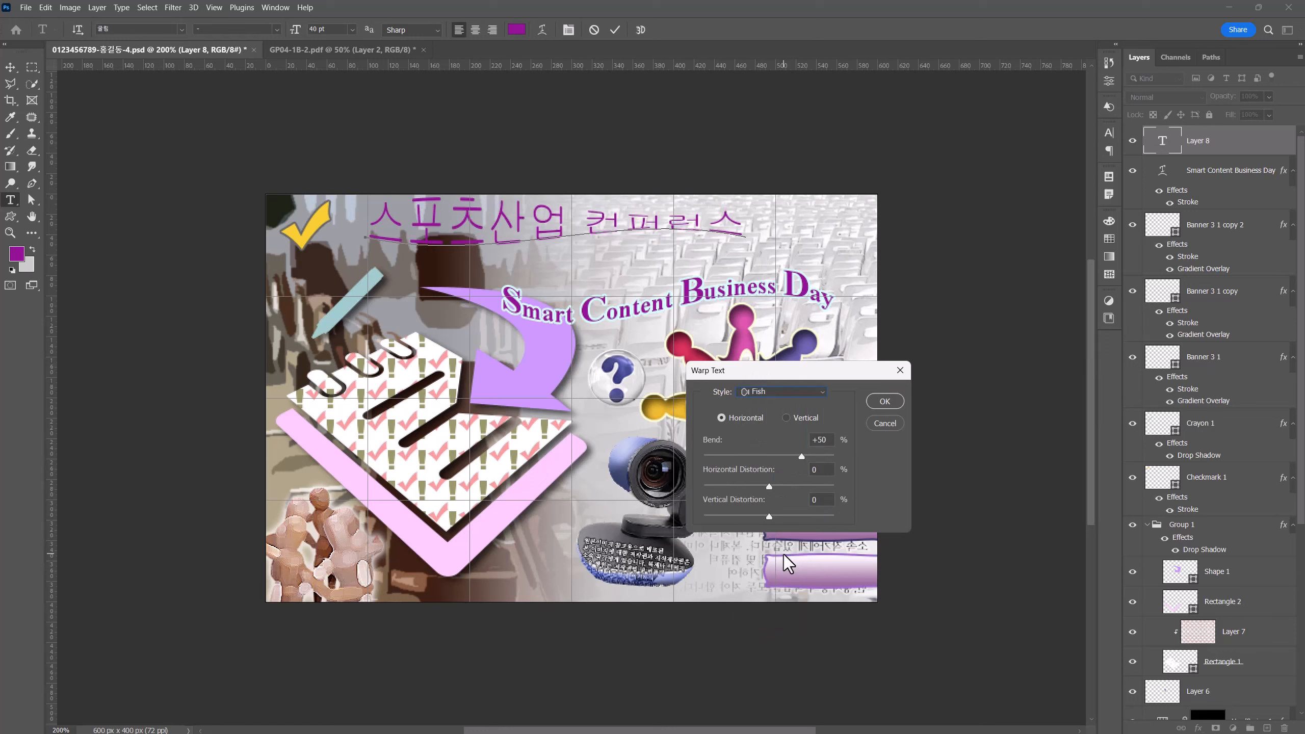
left_click_drag(801, 456, 808, 456)
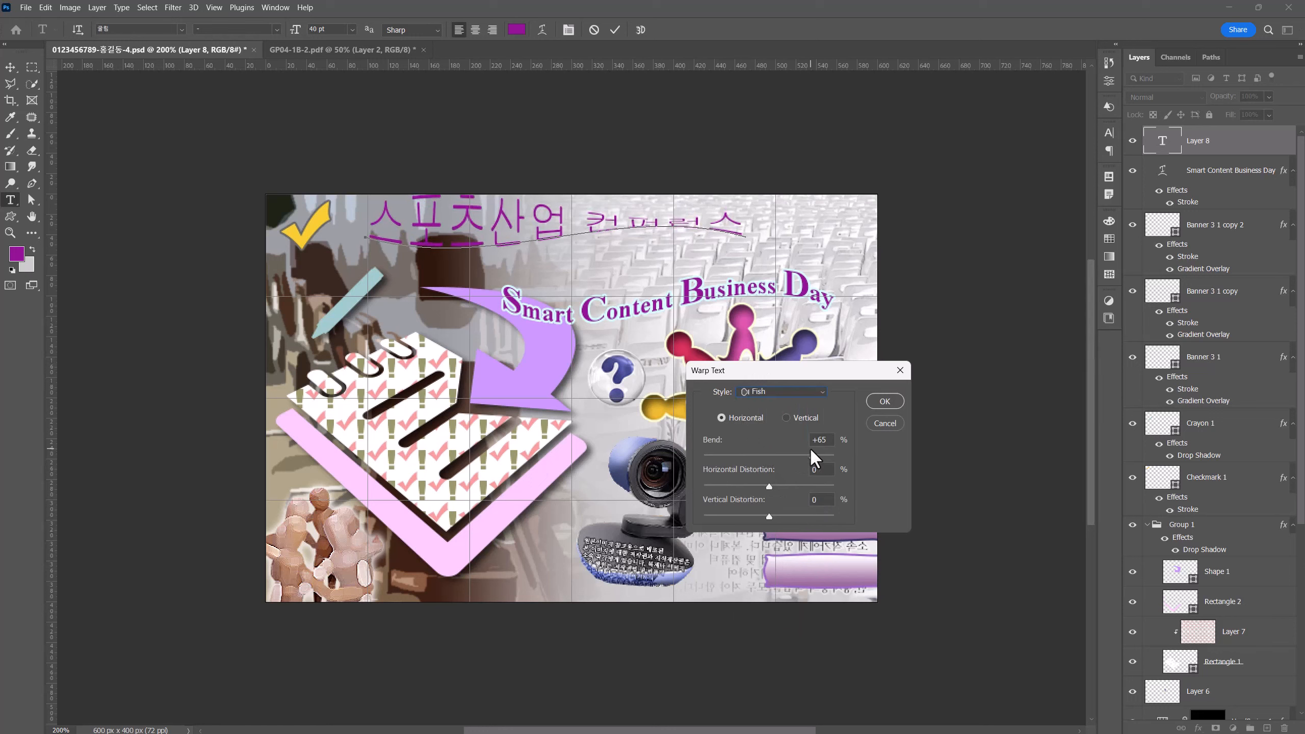
left_click(884, 401)
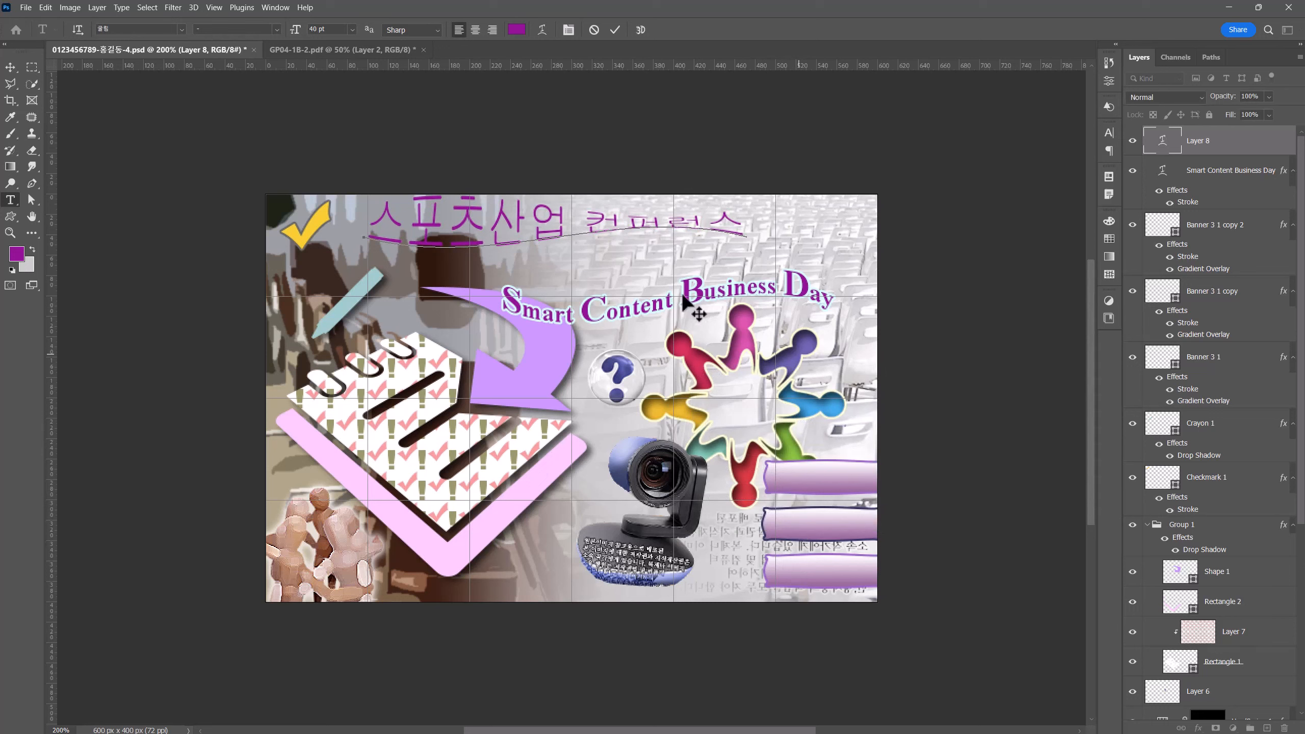
left_click(10, 67)
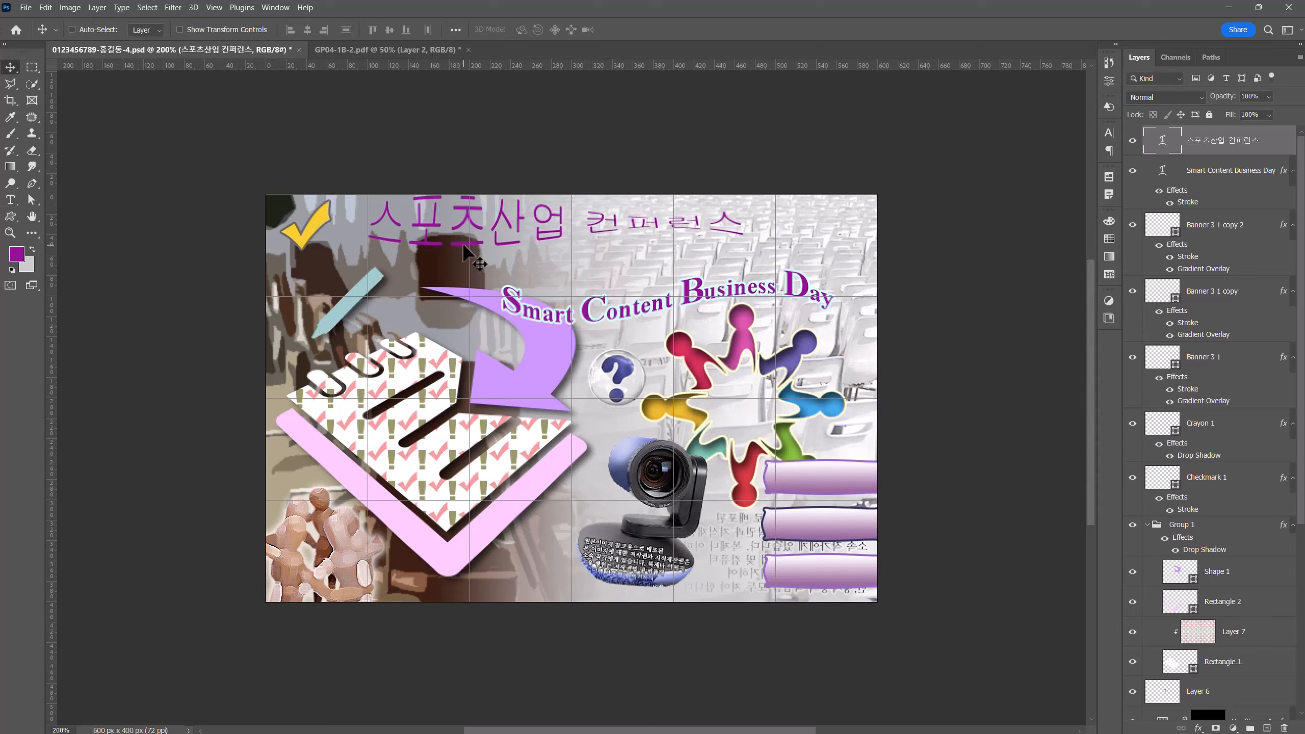
left_click_drag(464, 245, 566, 273)
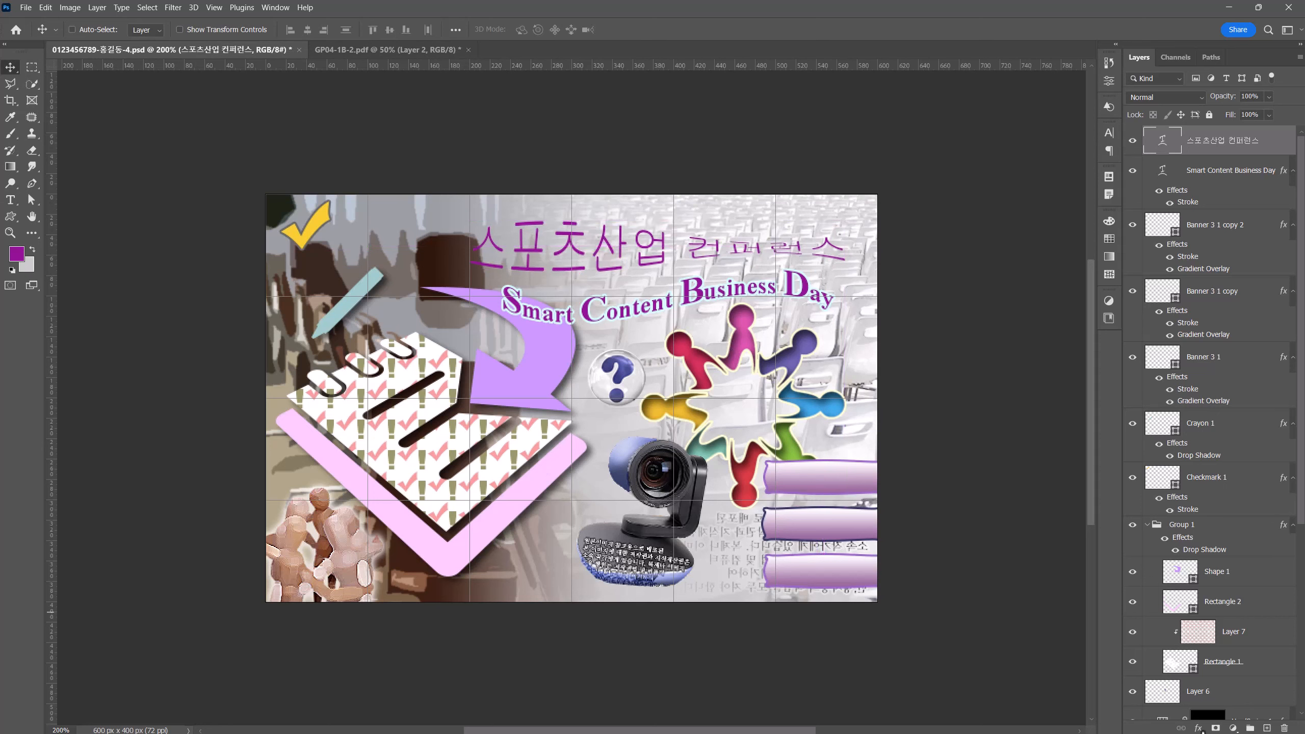
Step: Add a 3 px outside stroke in #FFFFCC to the "스포츠산업 컨퍼런스" text layer
left_click(1197, 728)
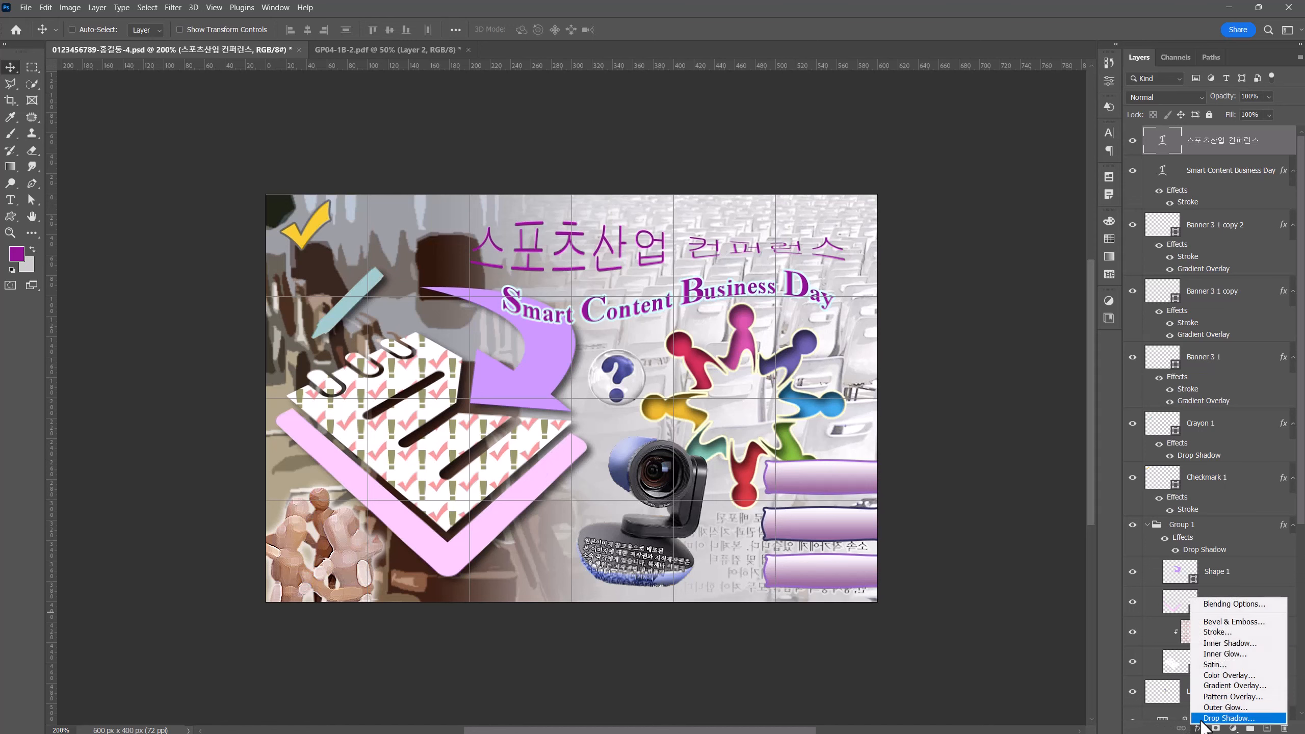
left_click(1227, 633)
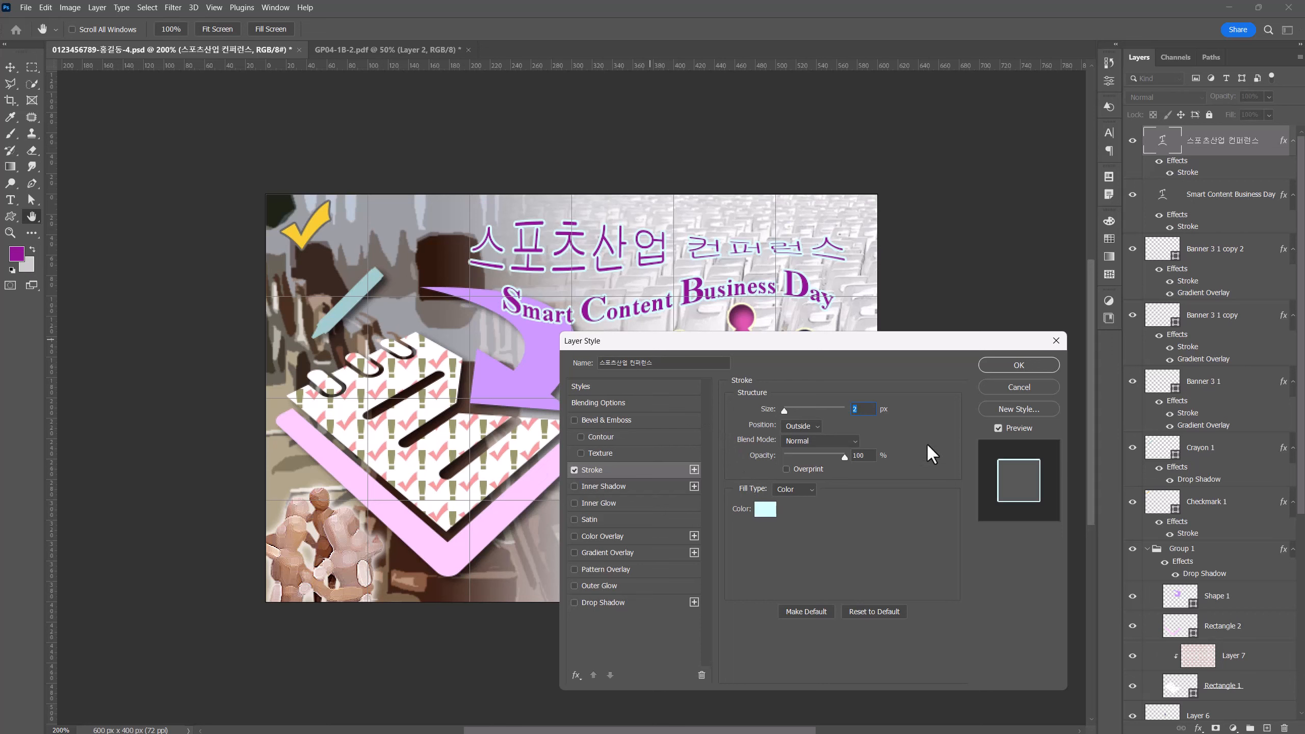
type("3")
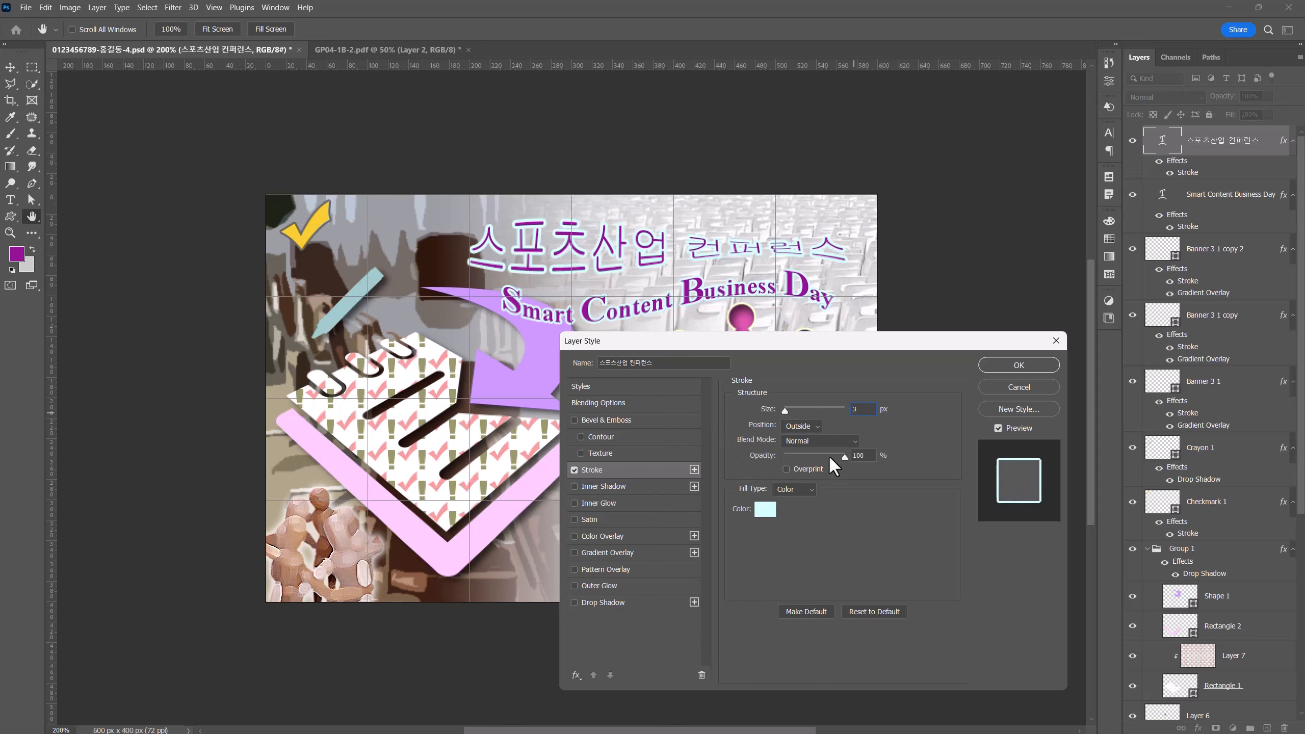
left_click(765, 509)
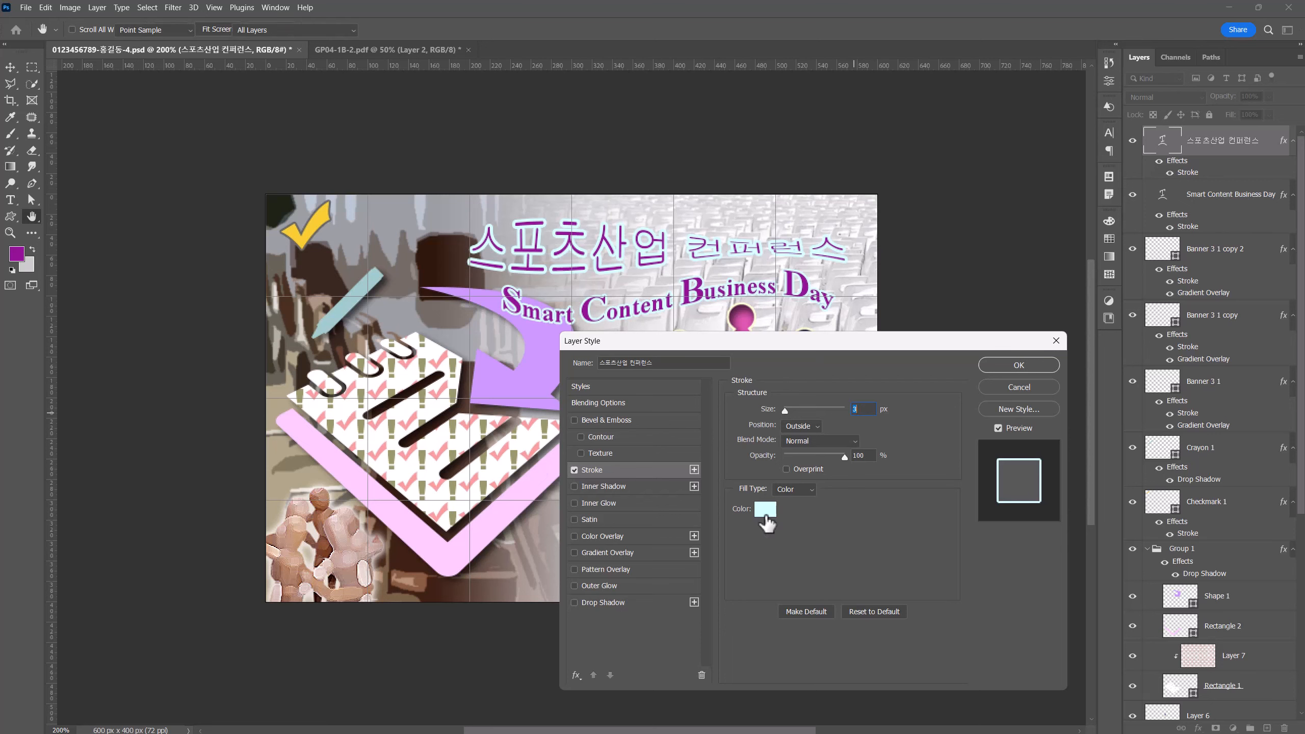
type("0")
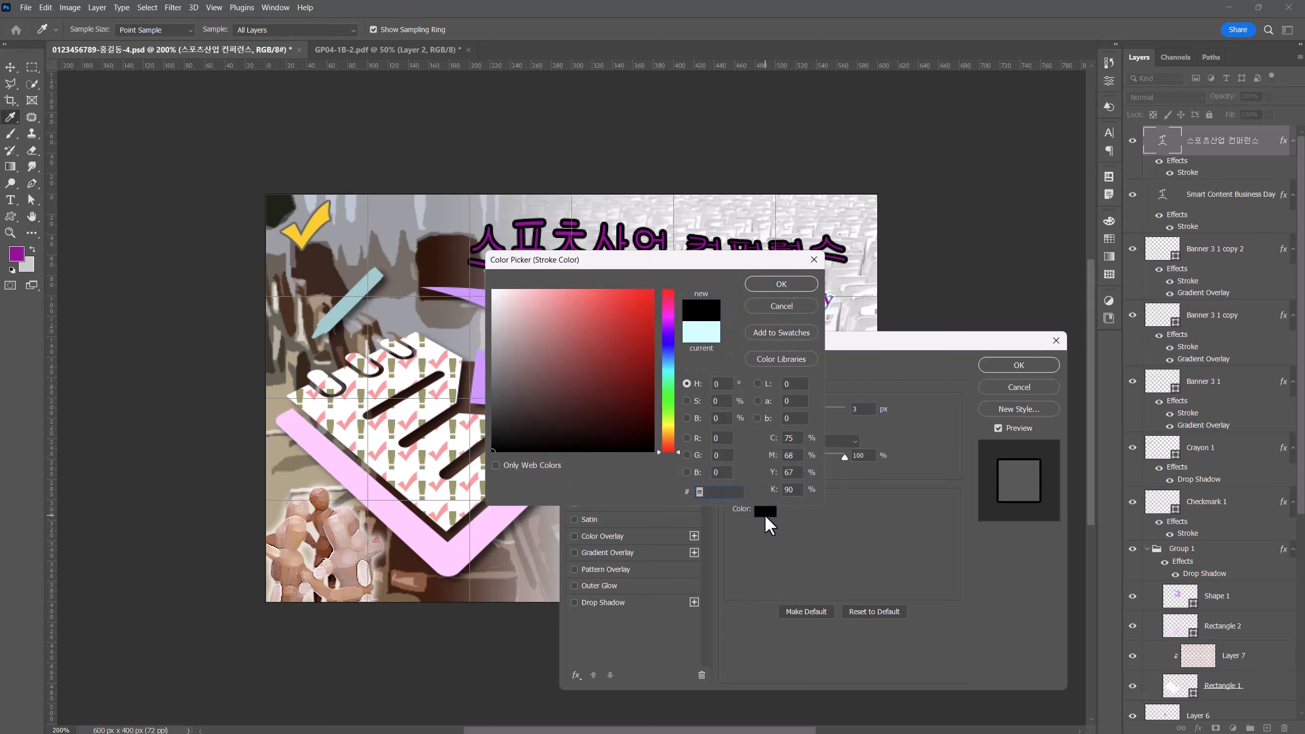
type("ffff")
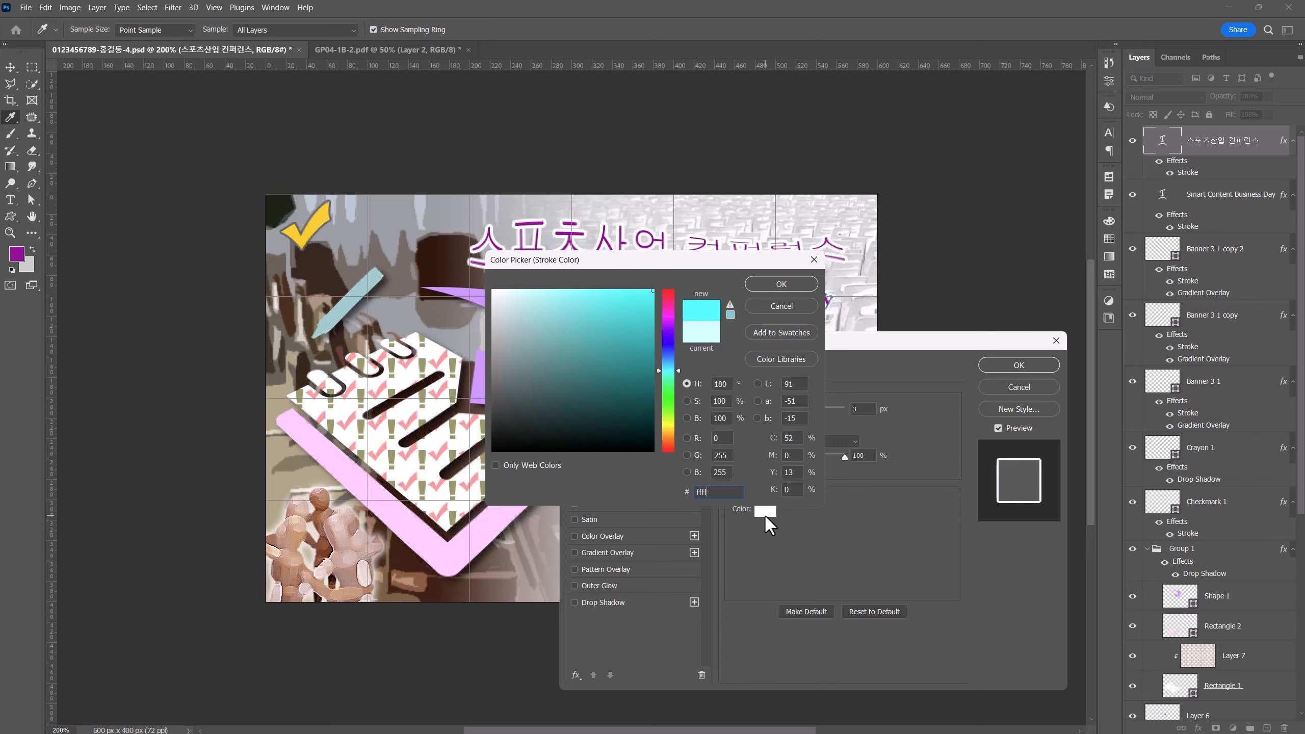
type("cc")
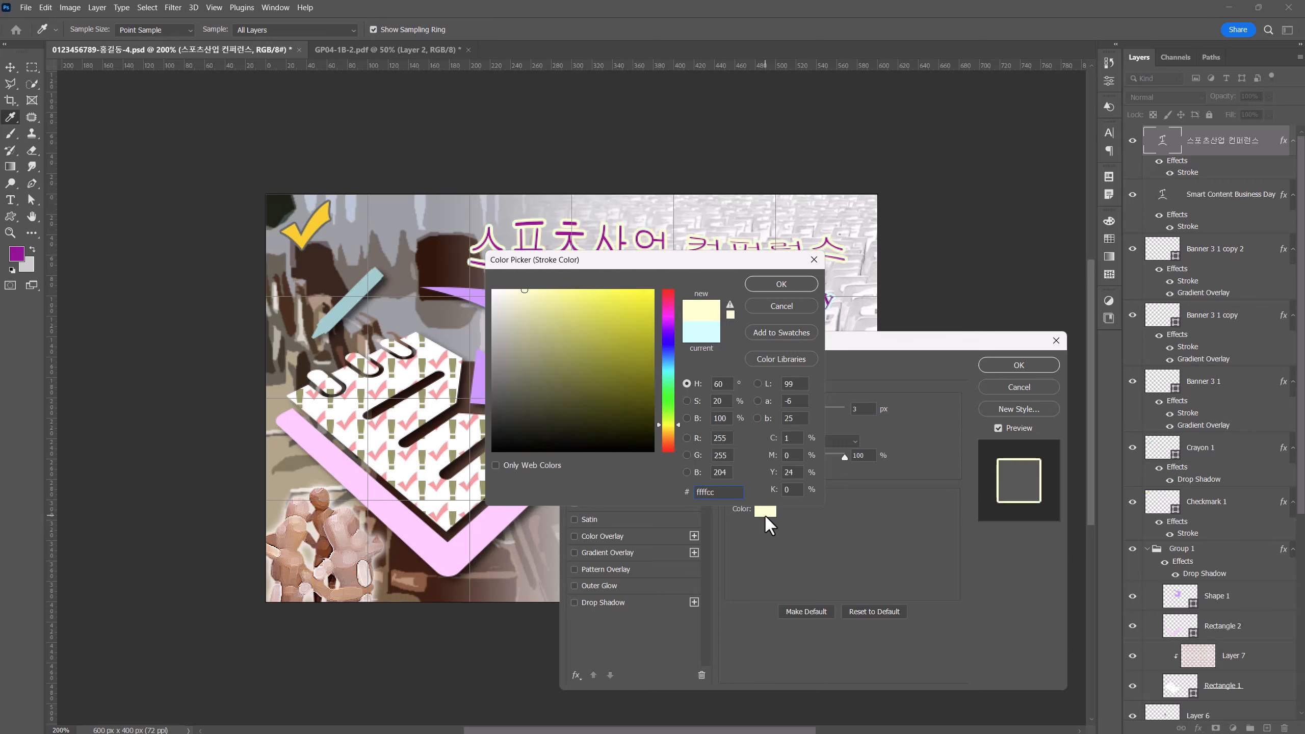
left_click(781, 284)
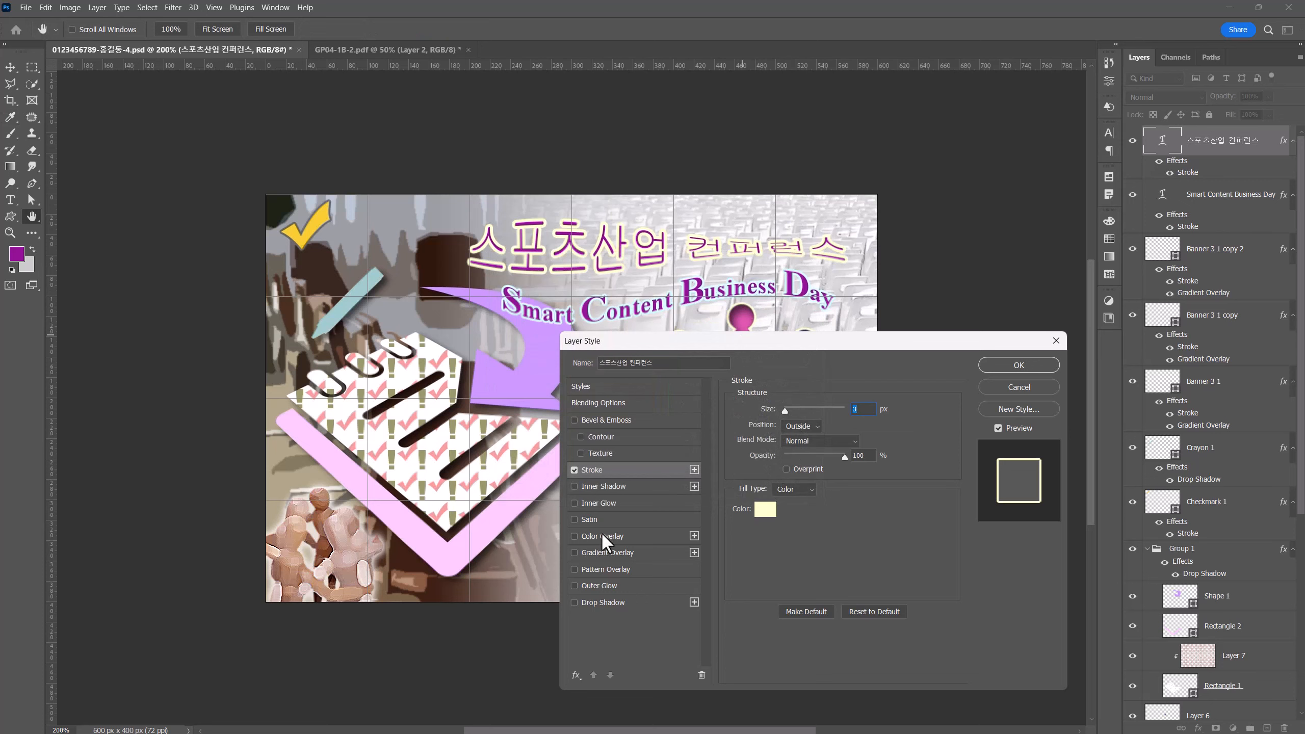
Step: Add a Gradient Overlay to the Korean title and set the gradient's starting color stop to #000033
left_click(608, 552)
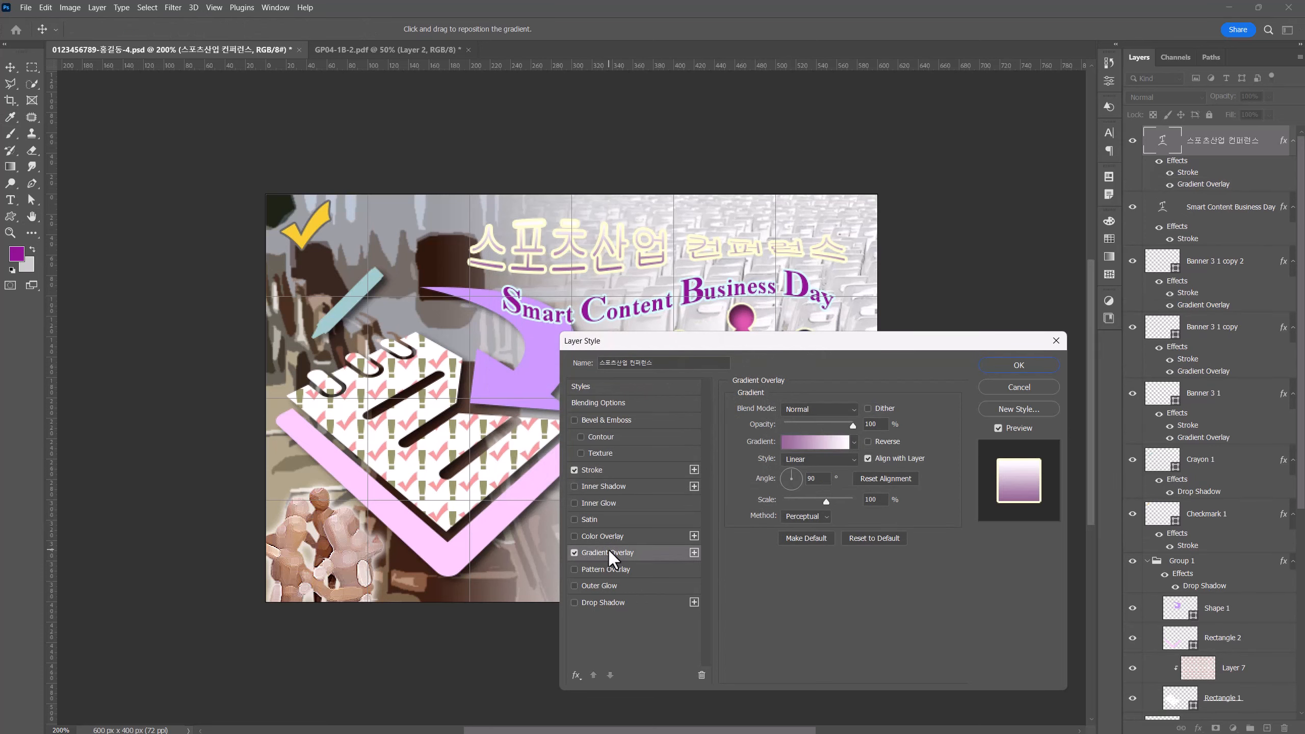
left_click(814, 440)
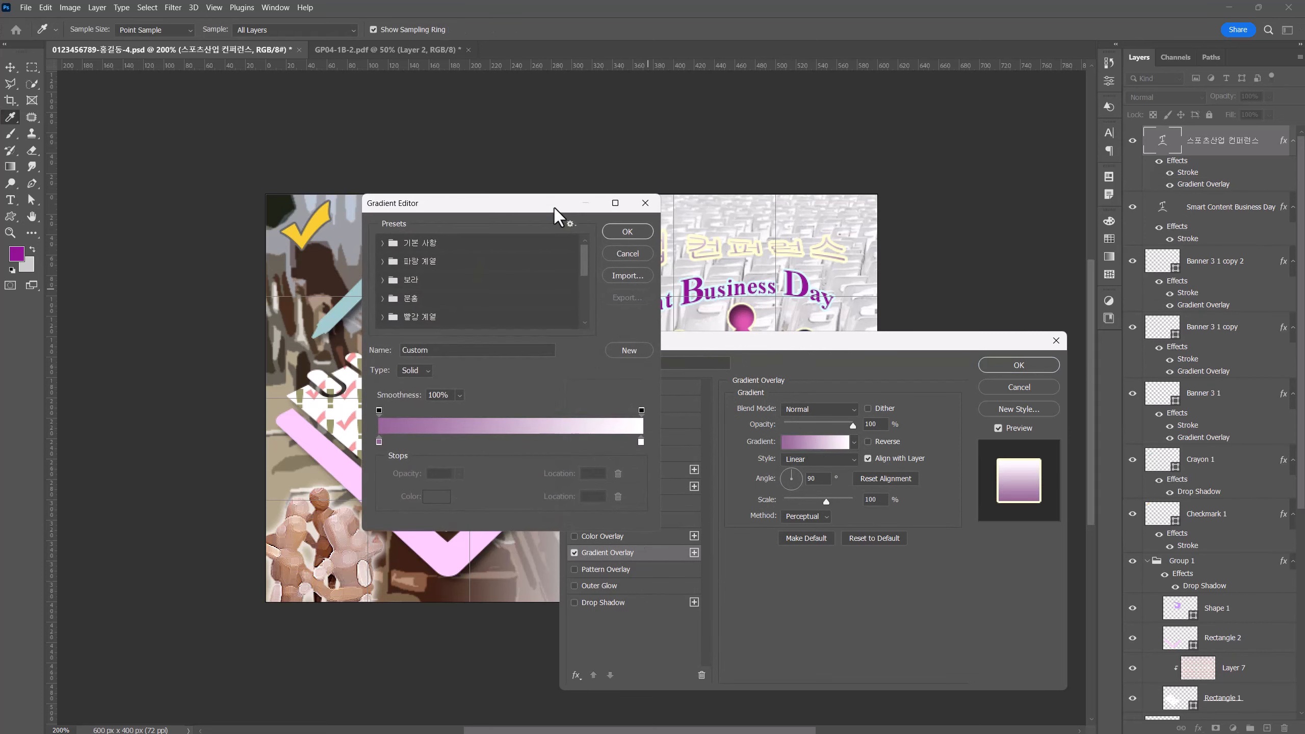
left_click_drag(554, 212, 836, 332)
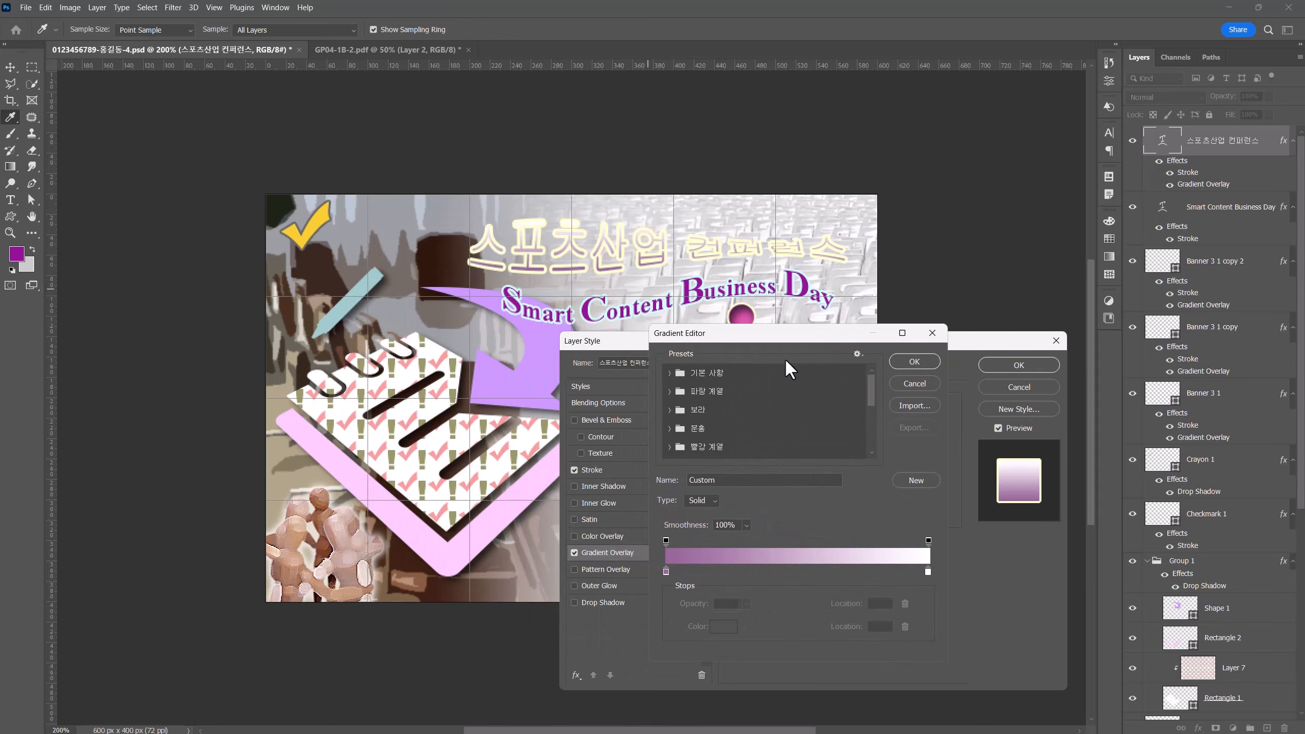
double_click(666, 569)
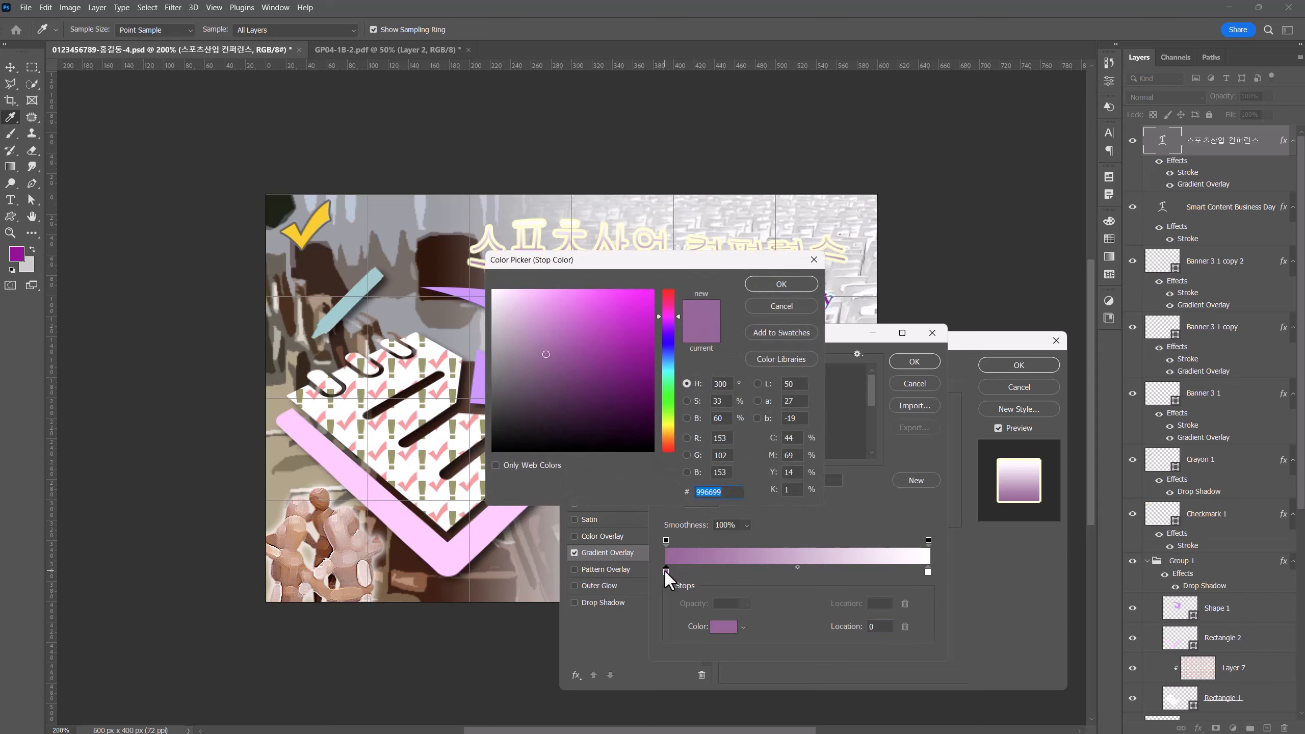
left_click_drag(605, 261, 676, 435)
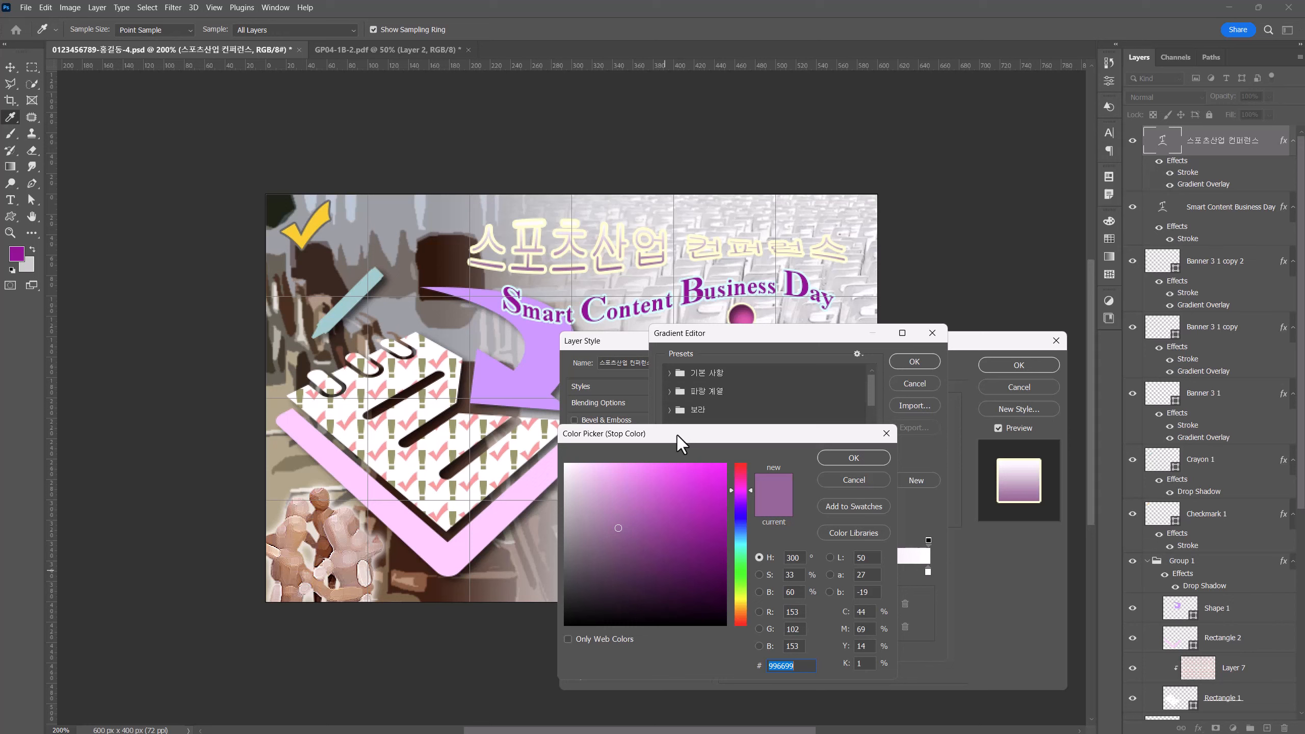
type("000033")
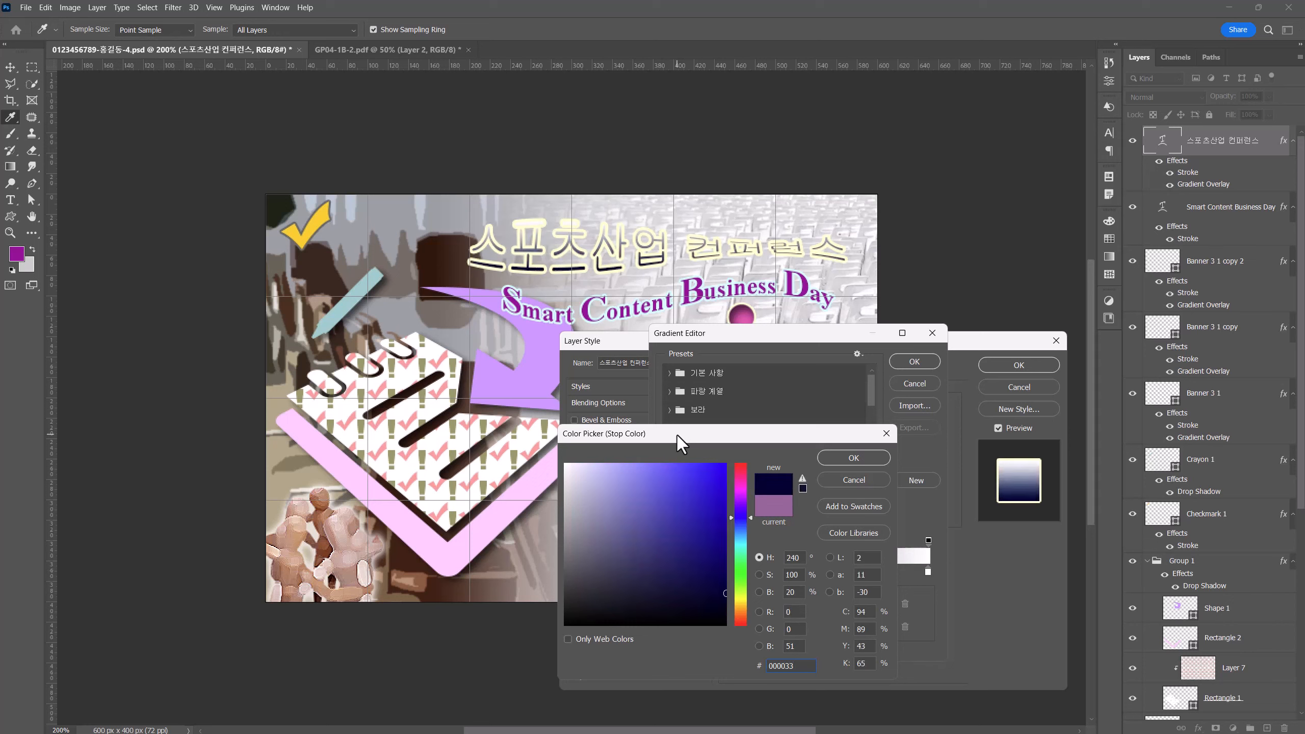
key("Return")
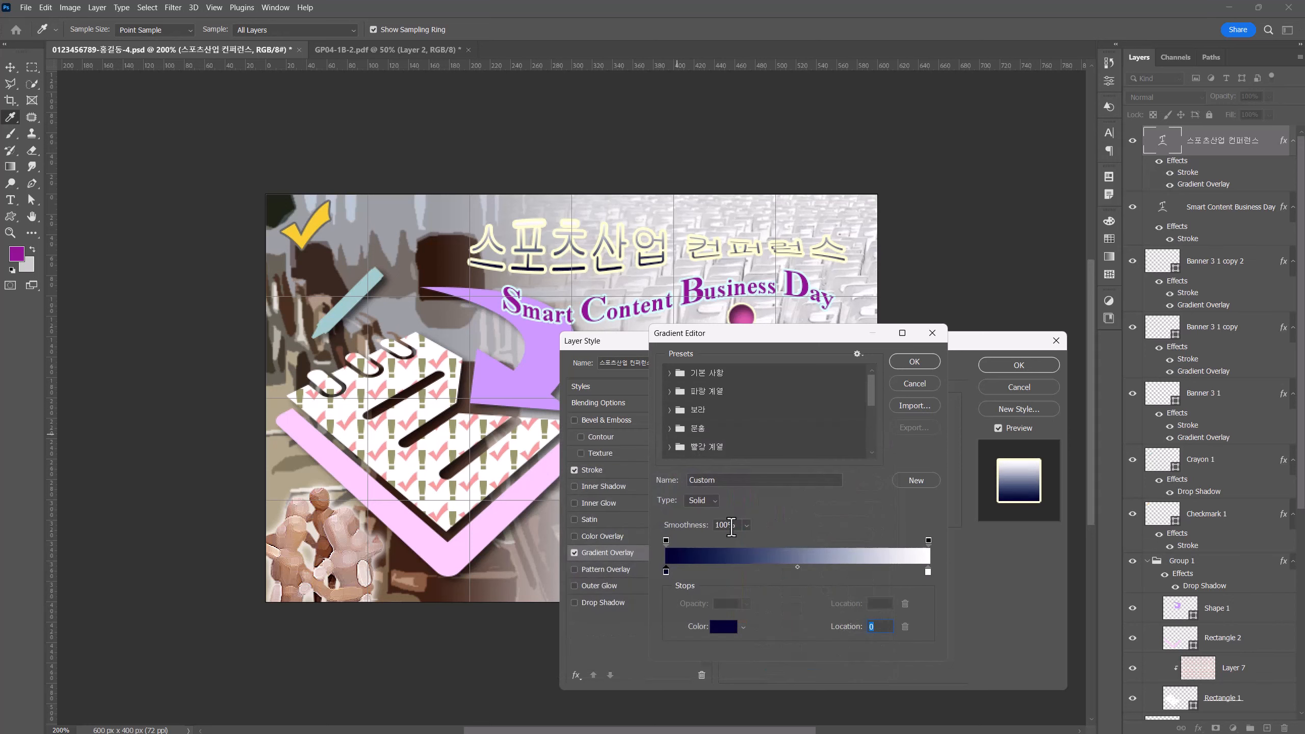
Step: Add a middle color stop in #006633 to the title's gradient and place it at a location of about 49%
left_click(786, 571)
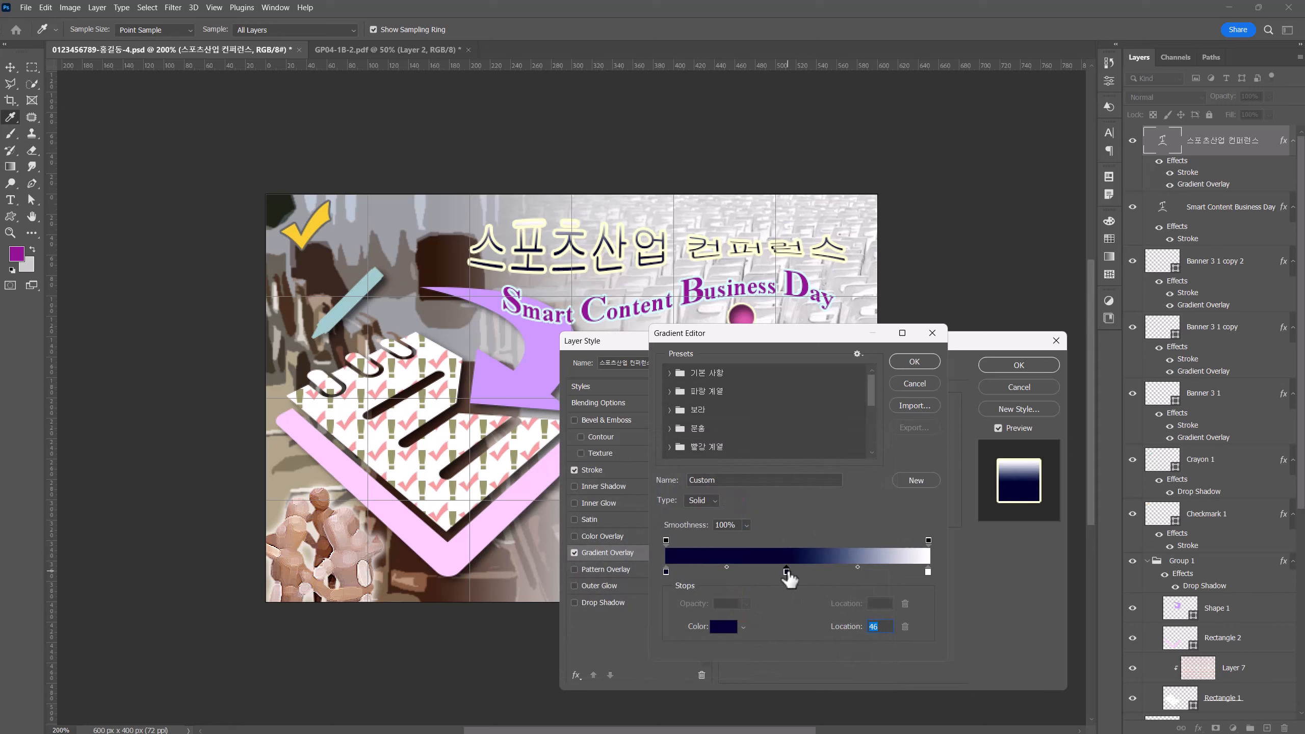
double_click(787, 570)
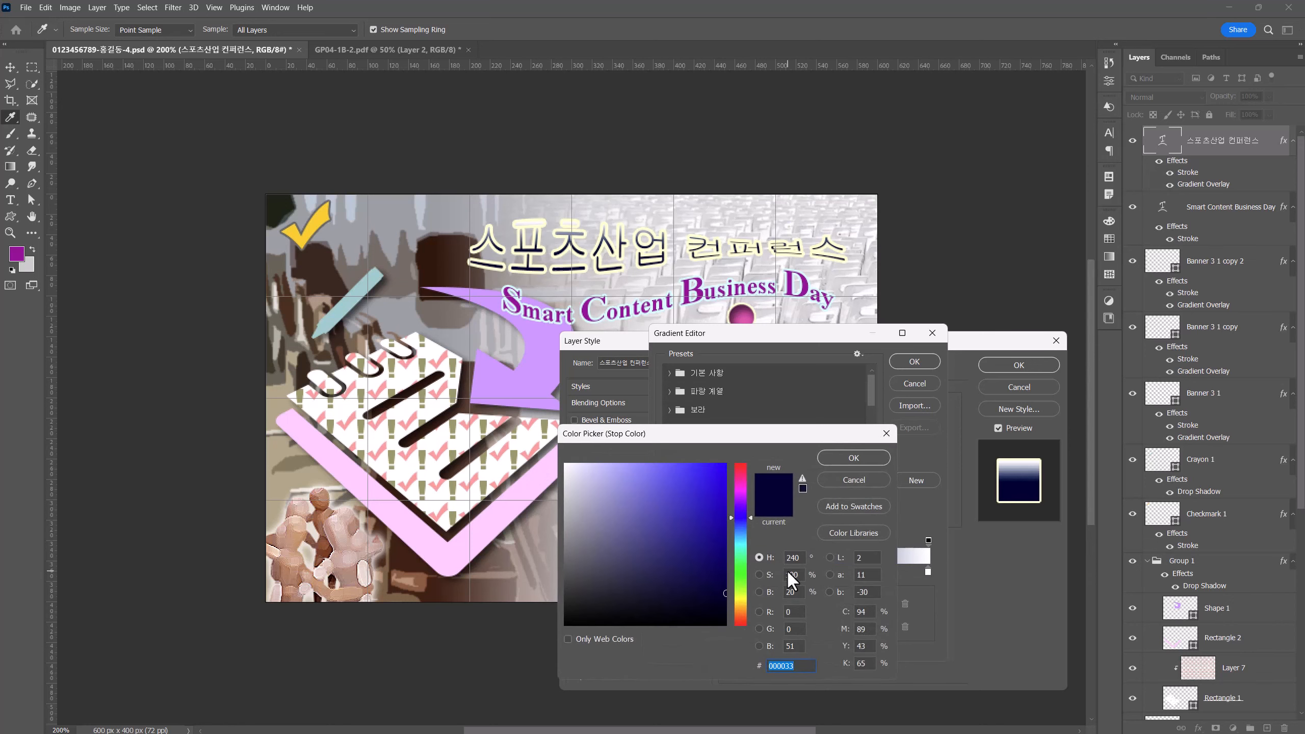
type("00")
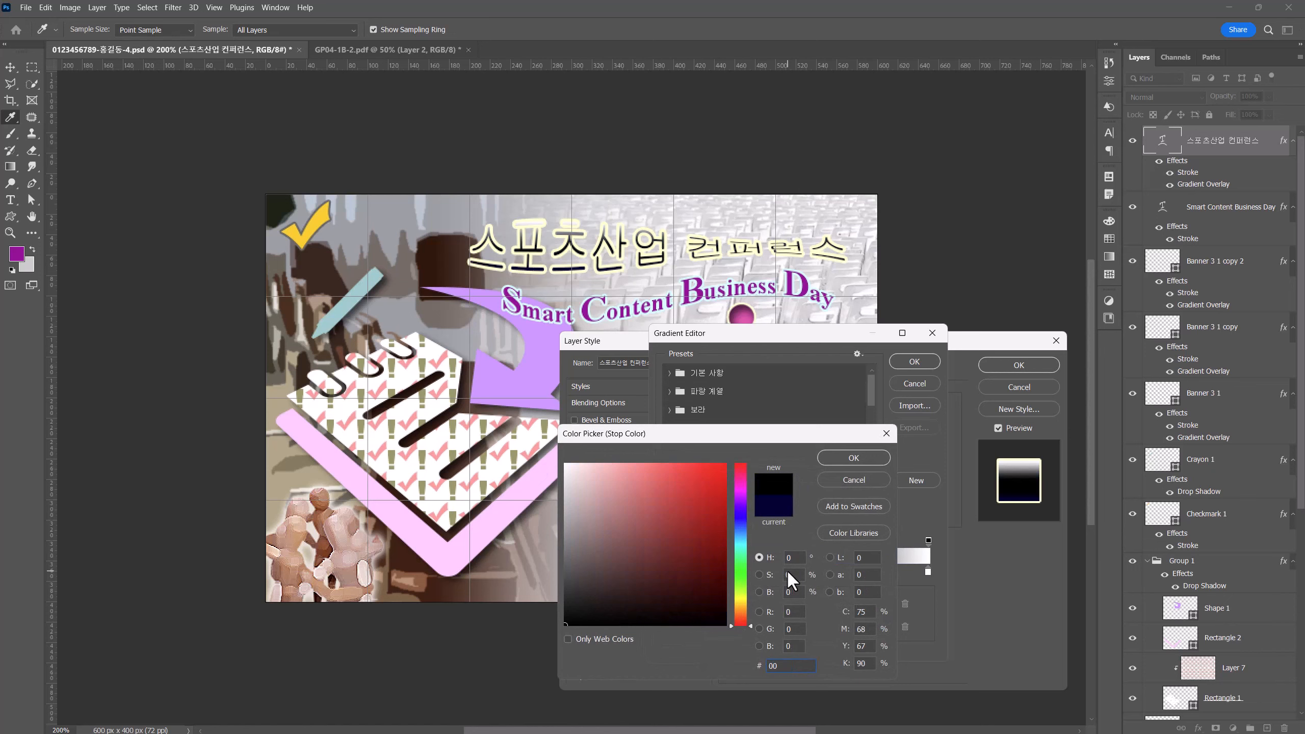
type("6633")
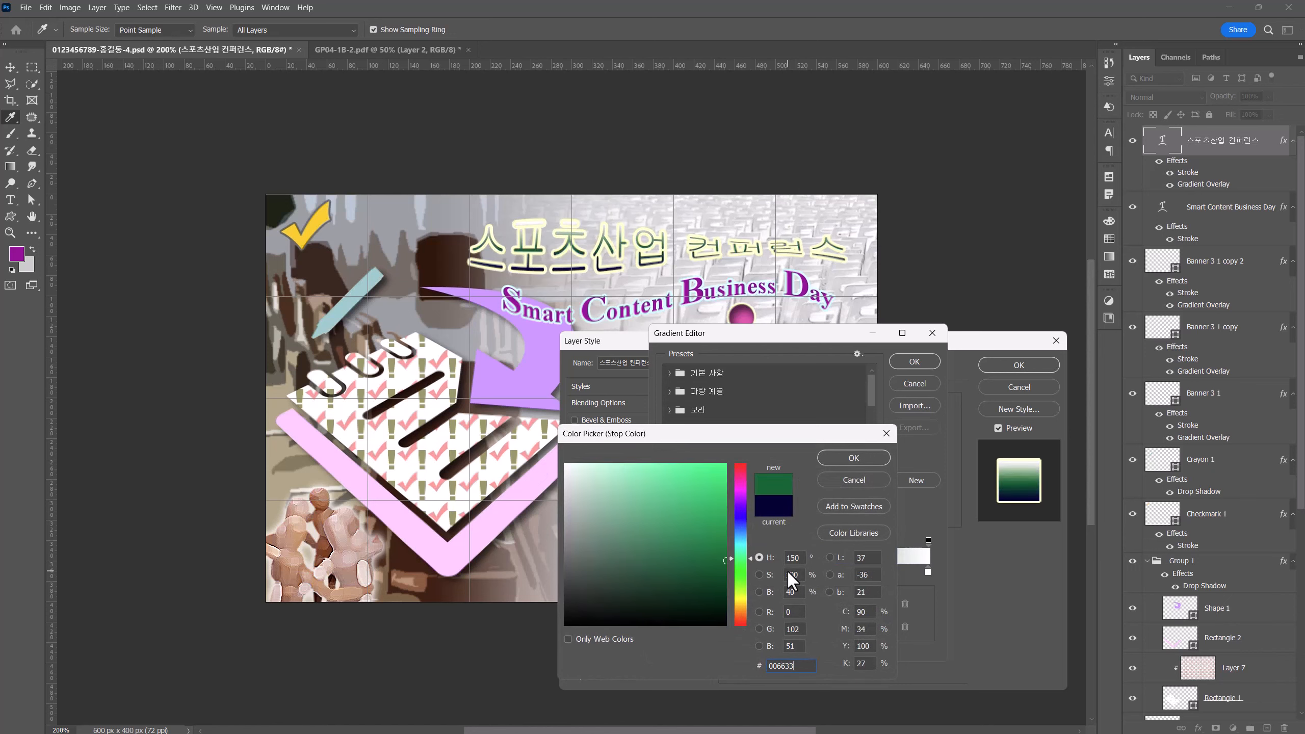
left_click(863, 458)
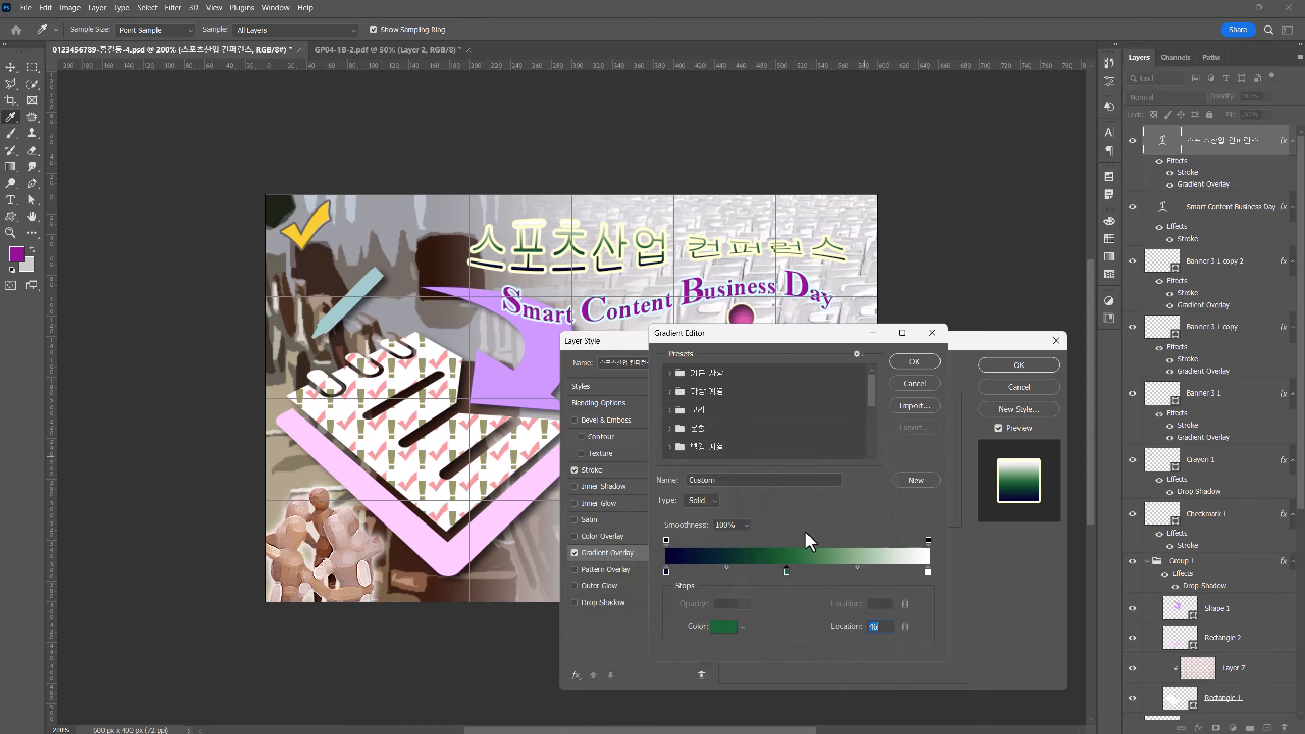
left_click_drag(786, 570, 795, 570)
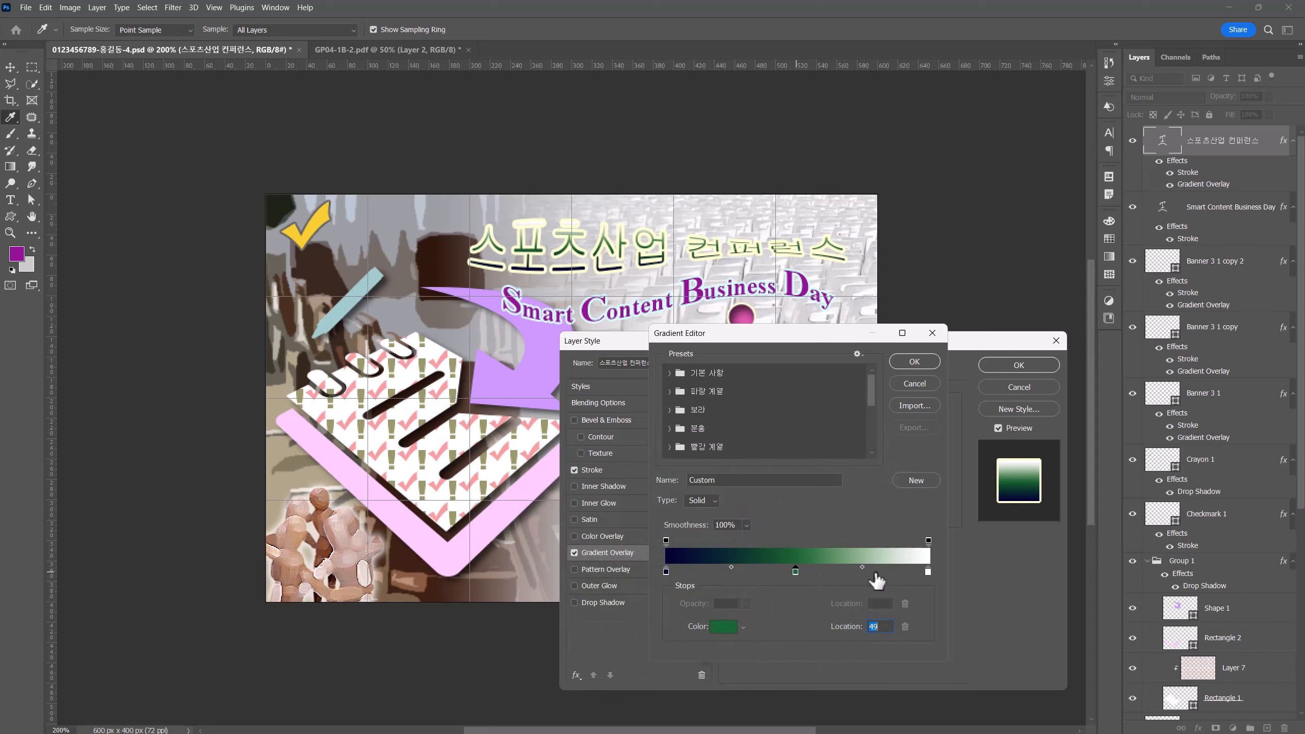
Step: Set the gradient's end color stop to #FF6600 and accept the edited gradient
double_click(927, 570)
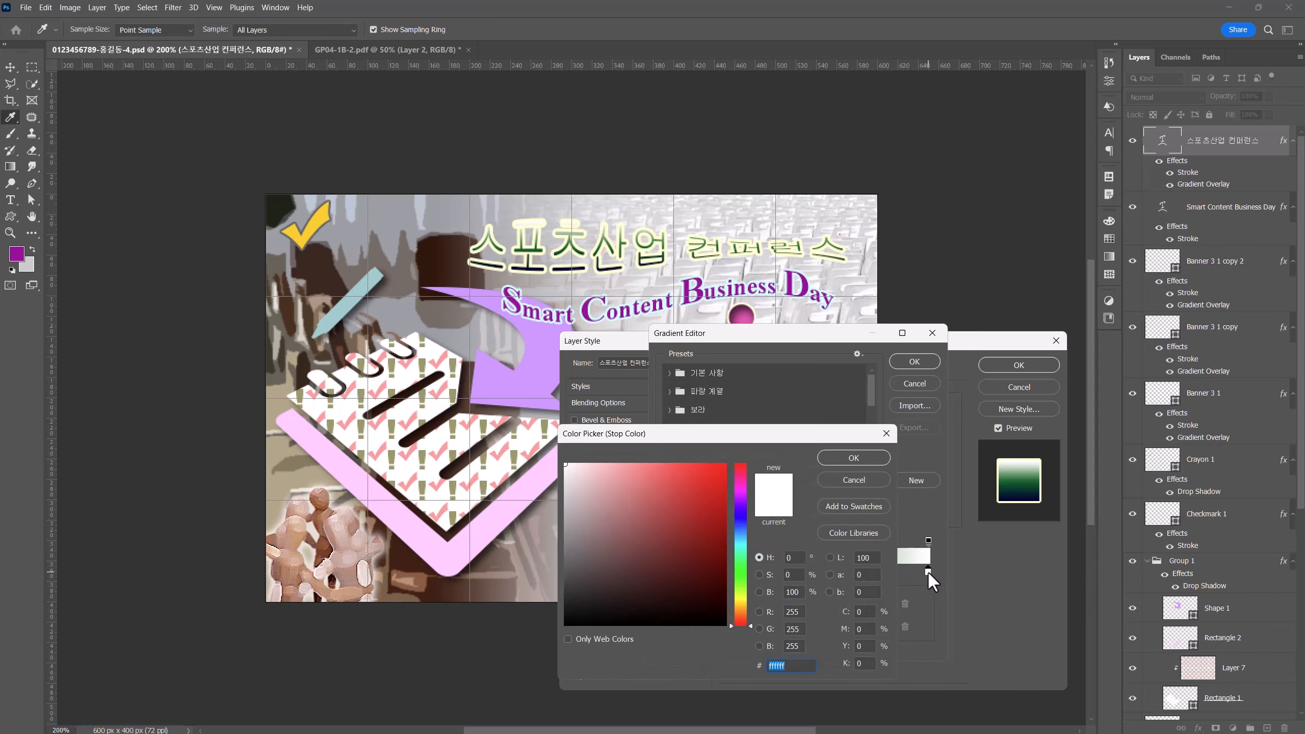
type("ff66")
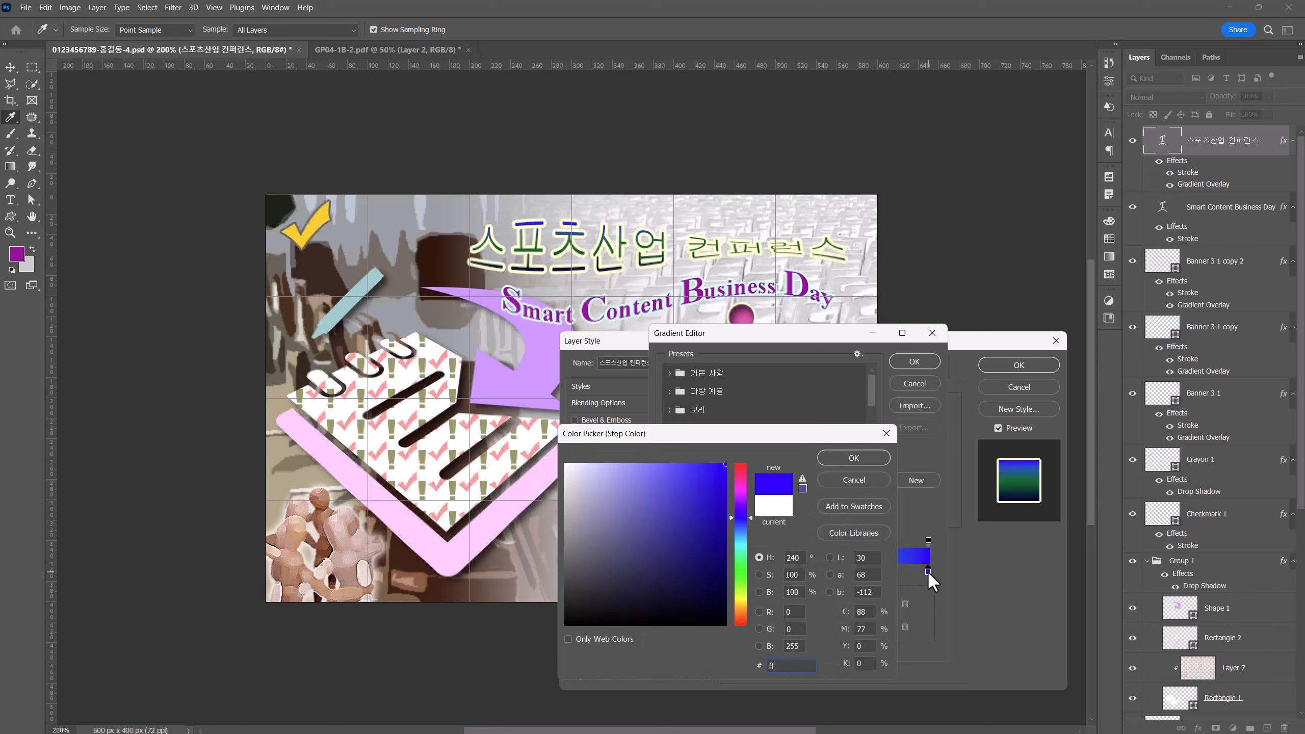
type("00")
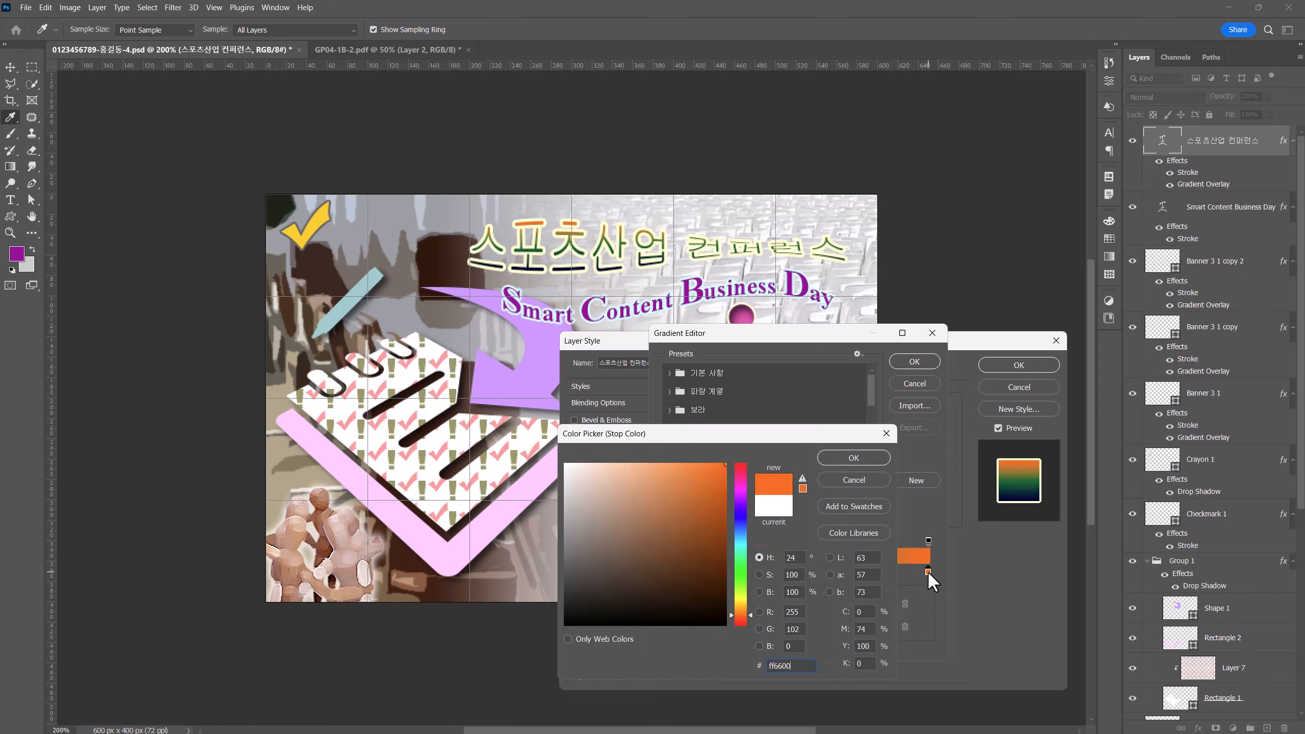
left_click(856, 456)
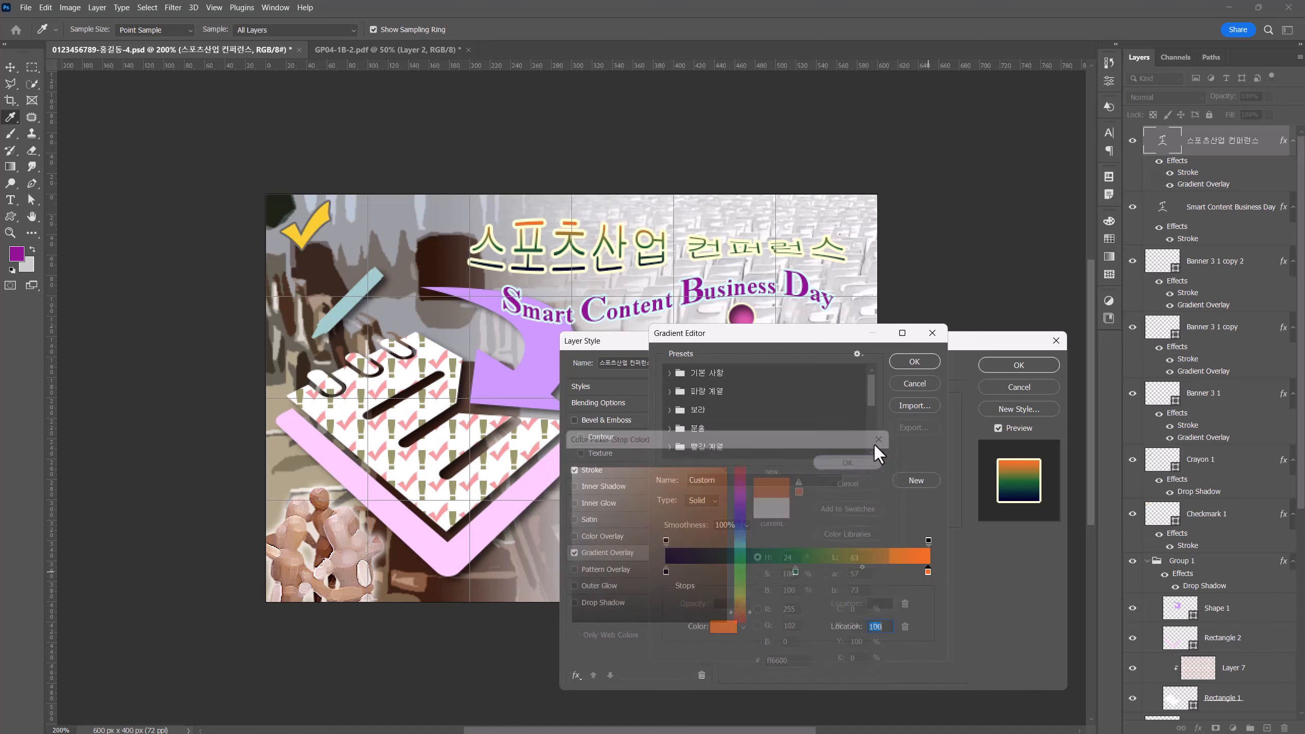
left_click(903, 363)
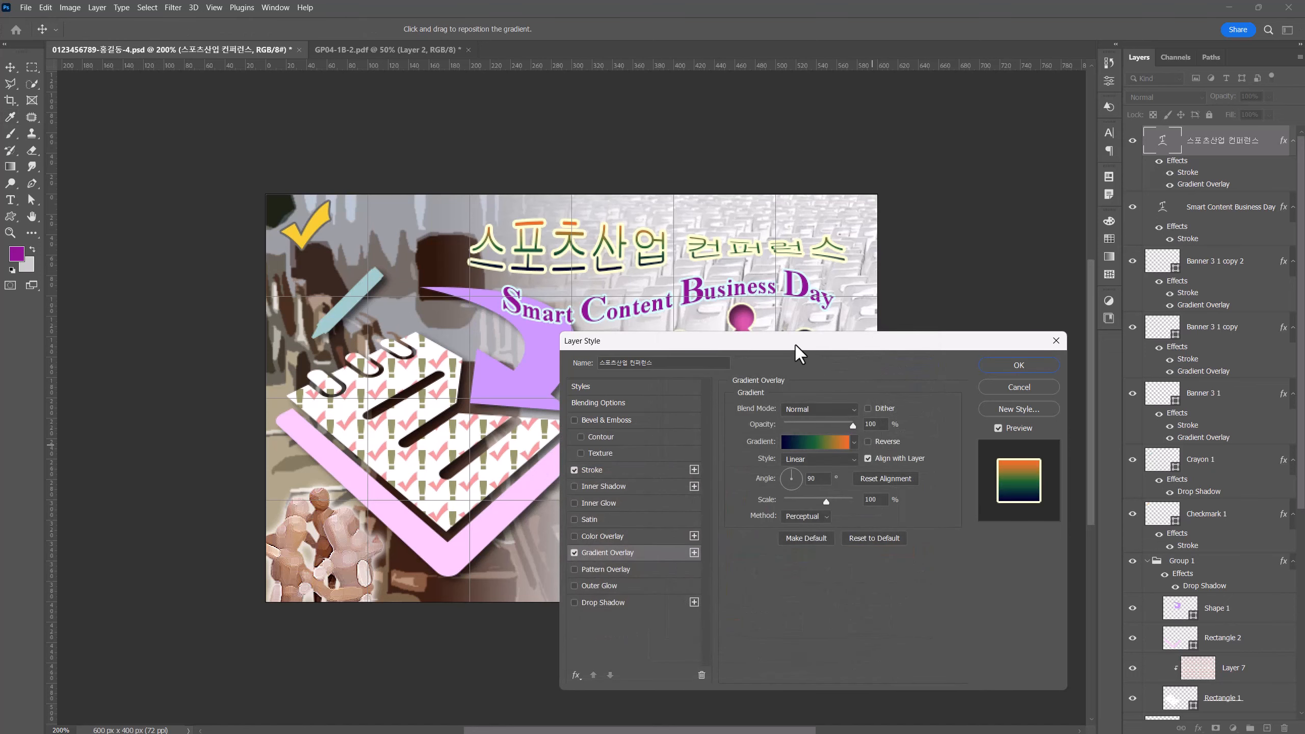
Step: Set the Gradient Overlay angle to 180° and apply the layer style to the Korean title
left_click_drag(799, 354, 753, 363)
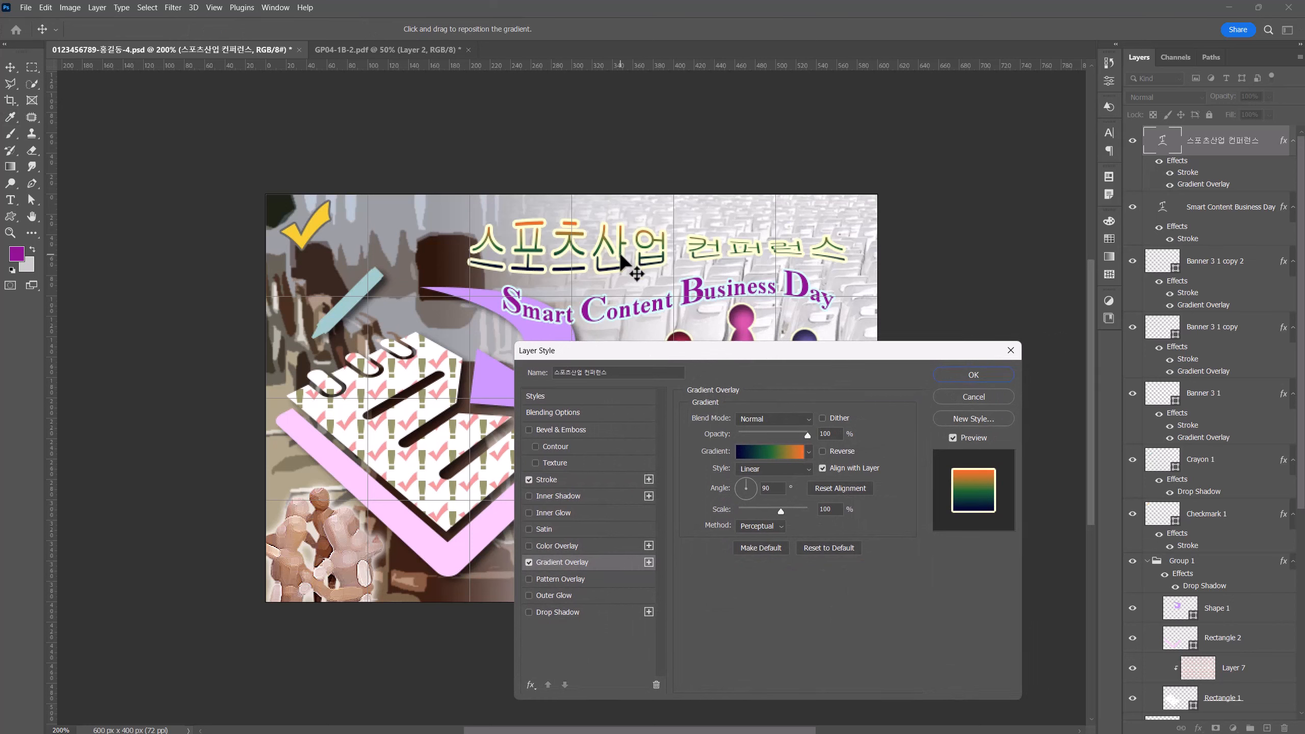
left_click(769, 488)
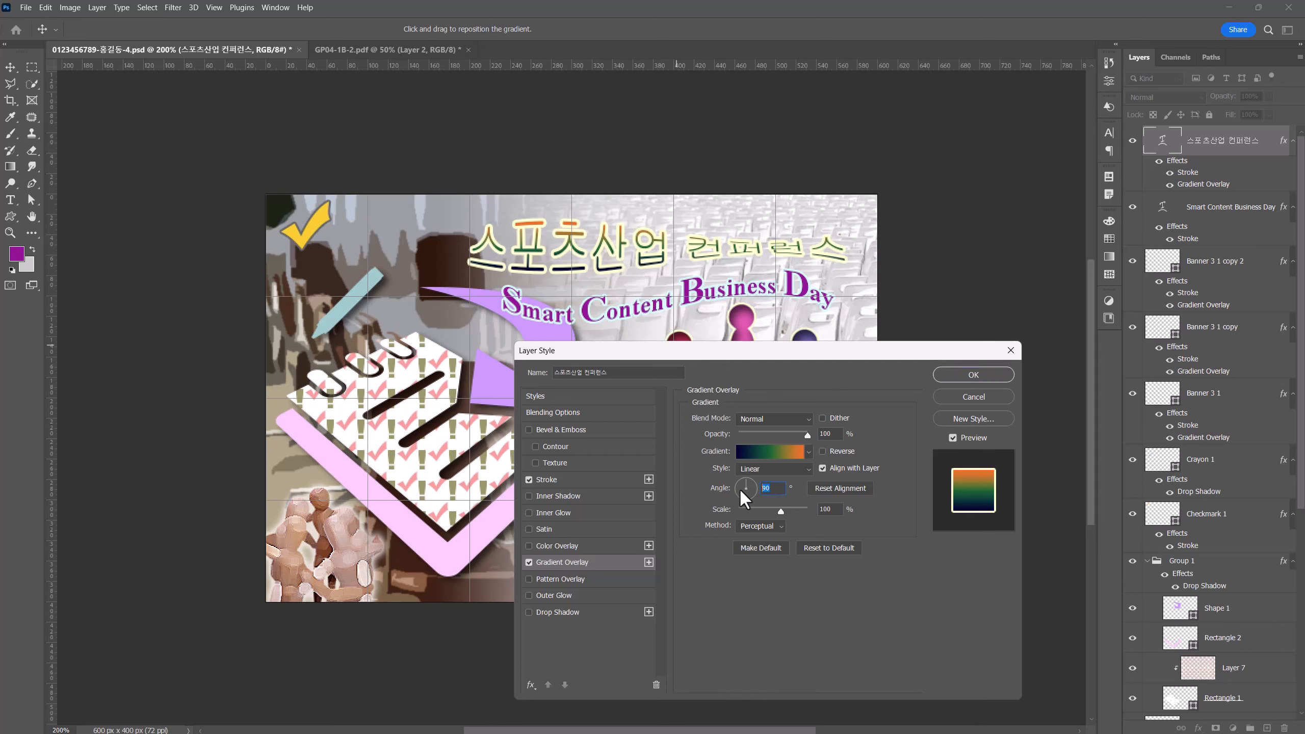
type("0")
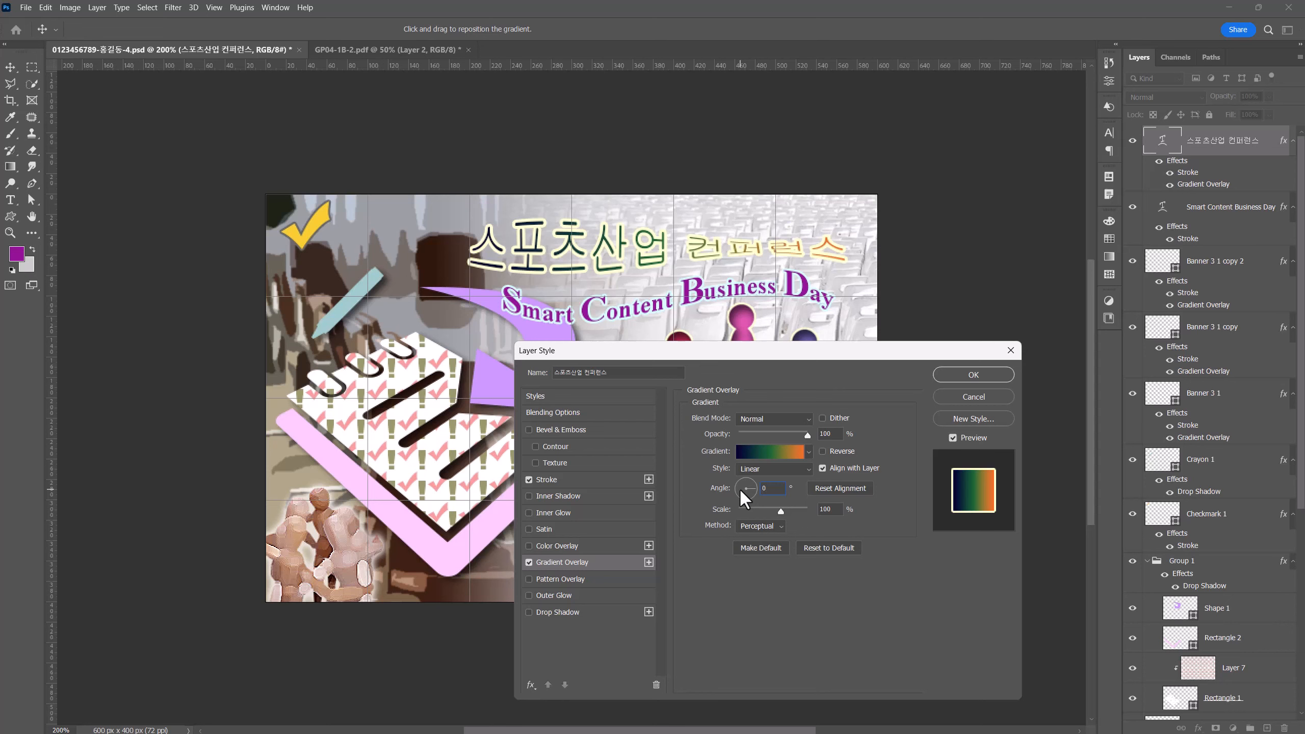
left_click(754, 489)
type("180")
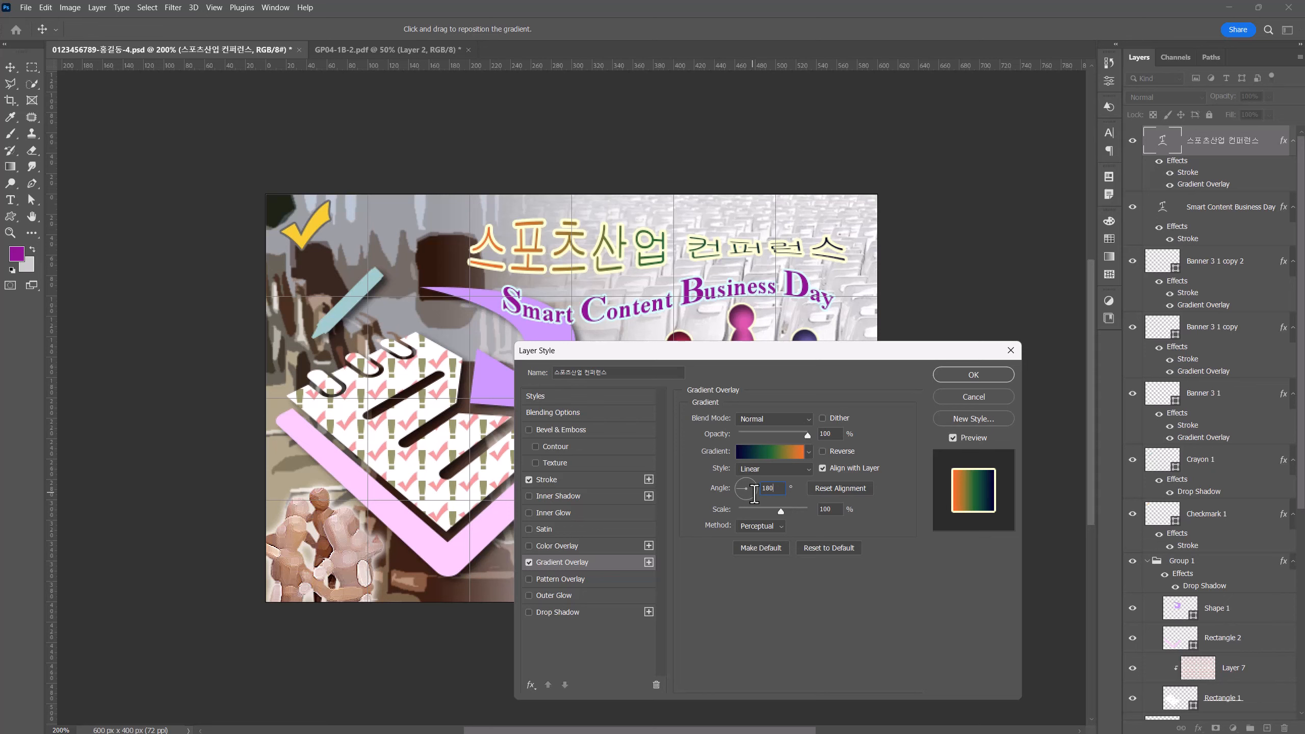
left_click(960, 376)
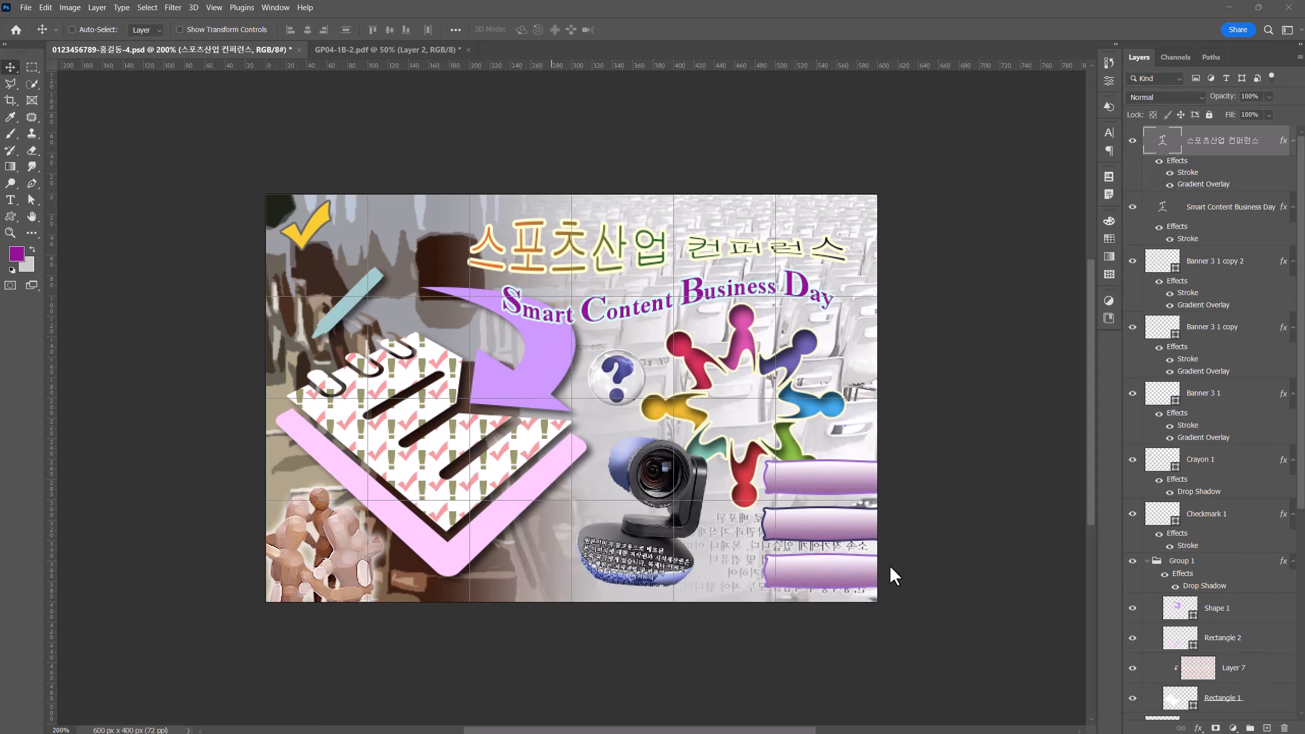
Step: Create a new layer and set up the Type tool with the 궁서 Regular font at 20 pt
left_click(1267, 728)
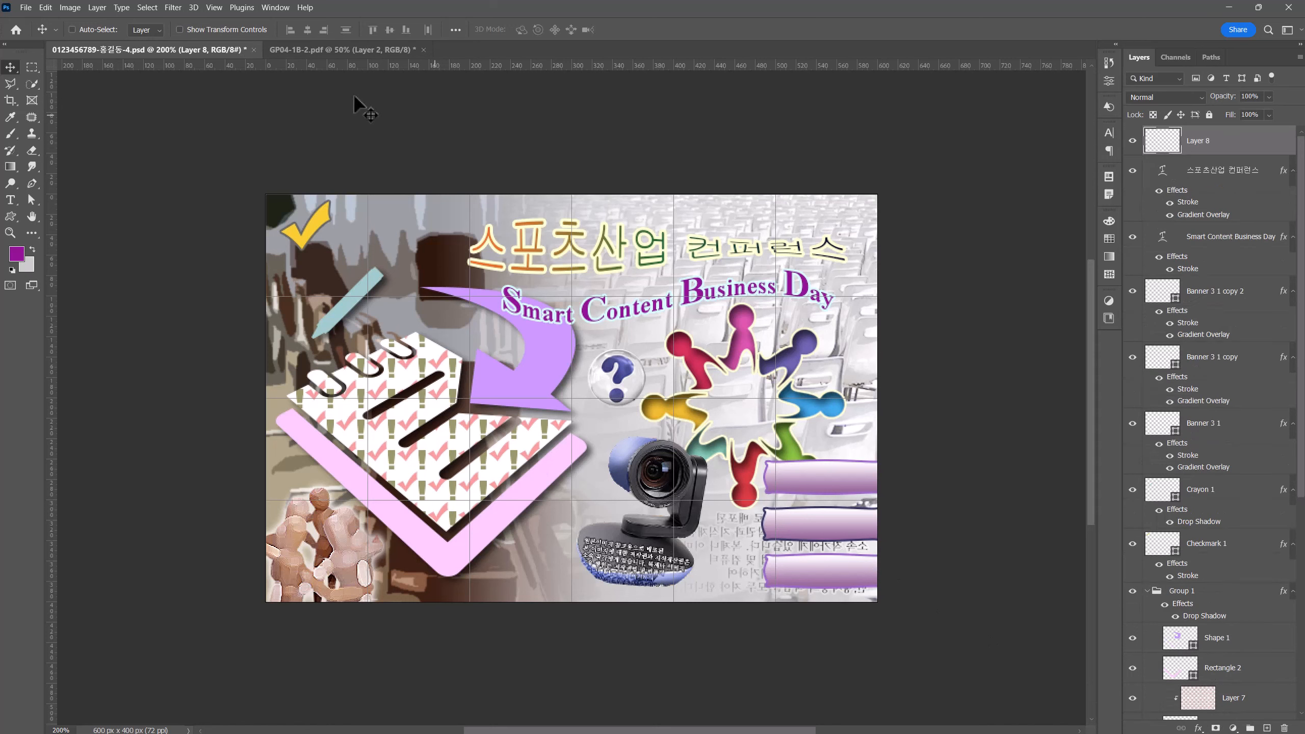
left_click(10, 199)
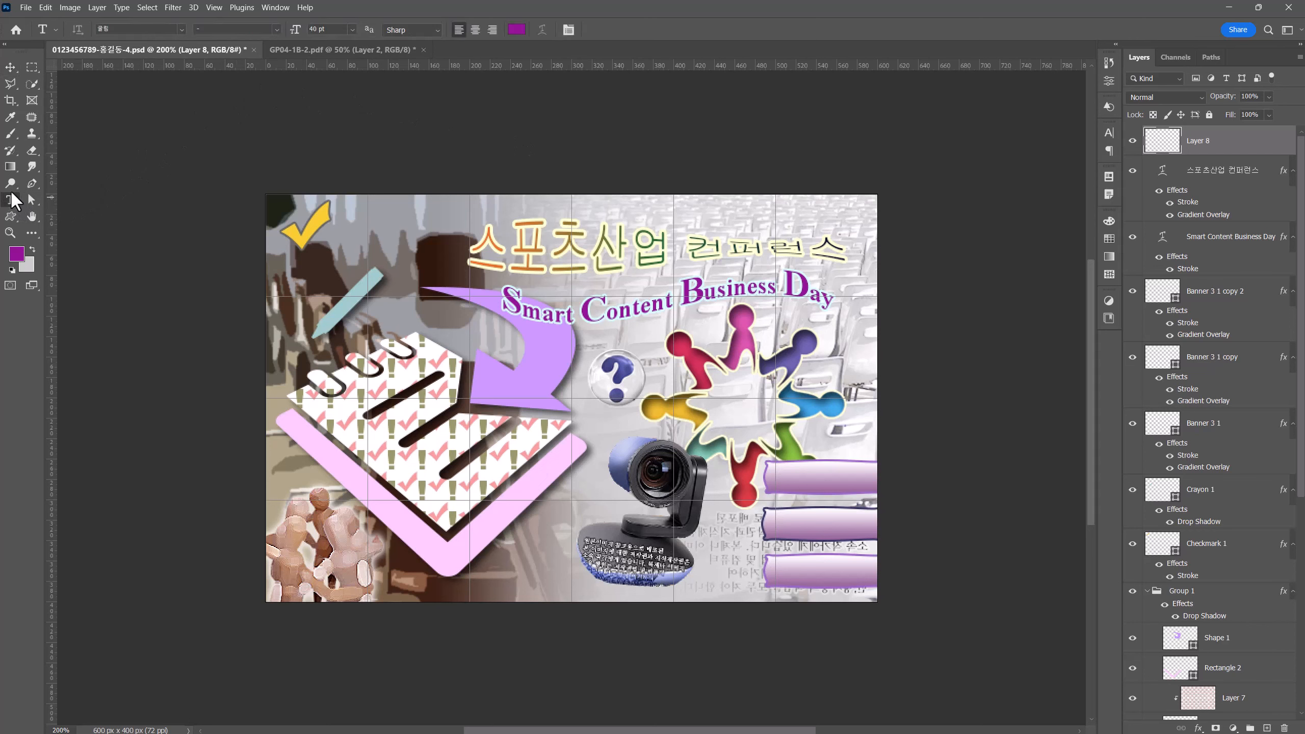
left_click(132, 30)
type("ㅌ")
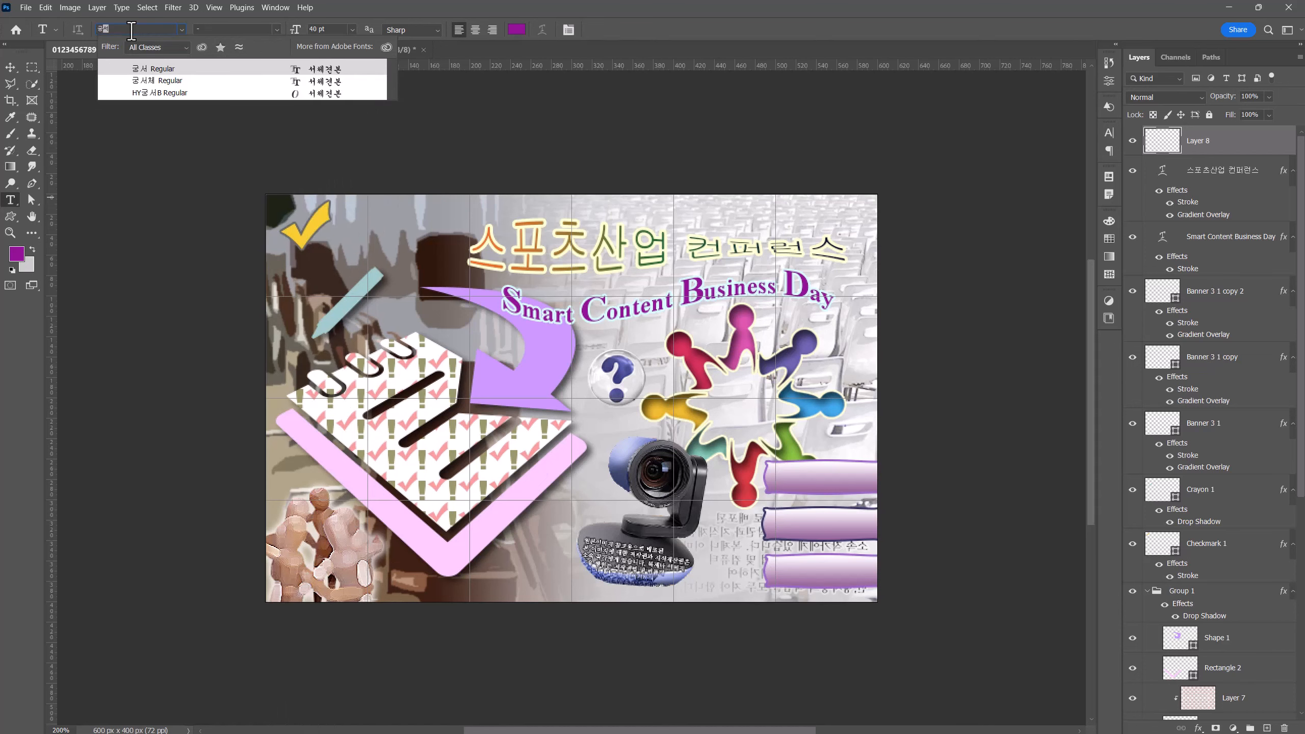
left_click(192, 69)
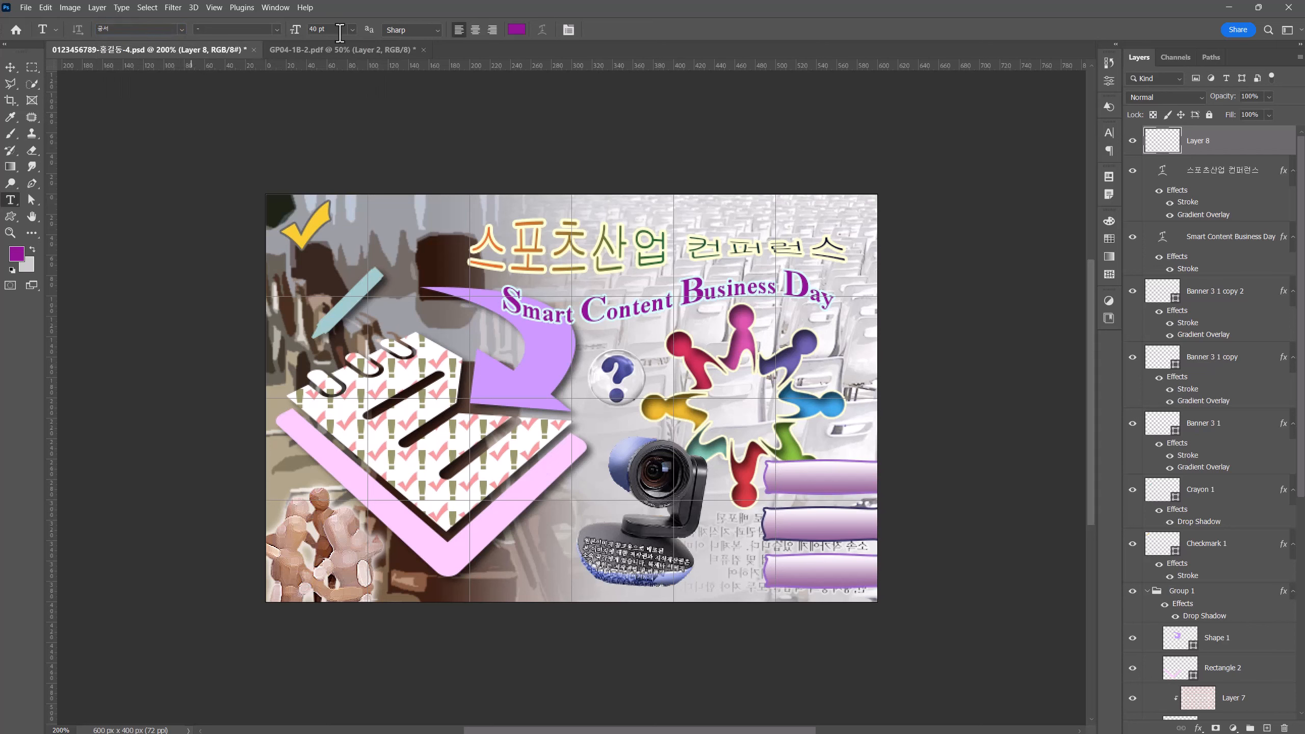
left_click(321, 29)
type("20")
key("Return")
Step: Set the text color to #FFFF00
left_click(516, 29)
key("BackSpace")
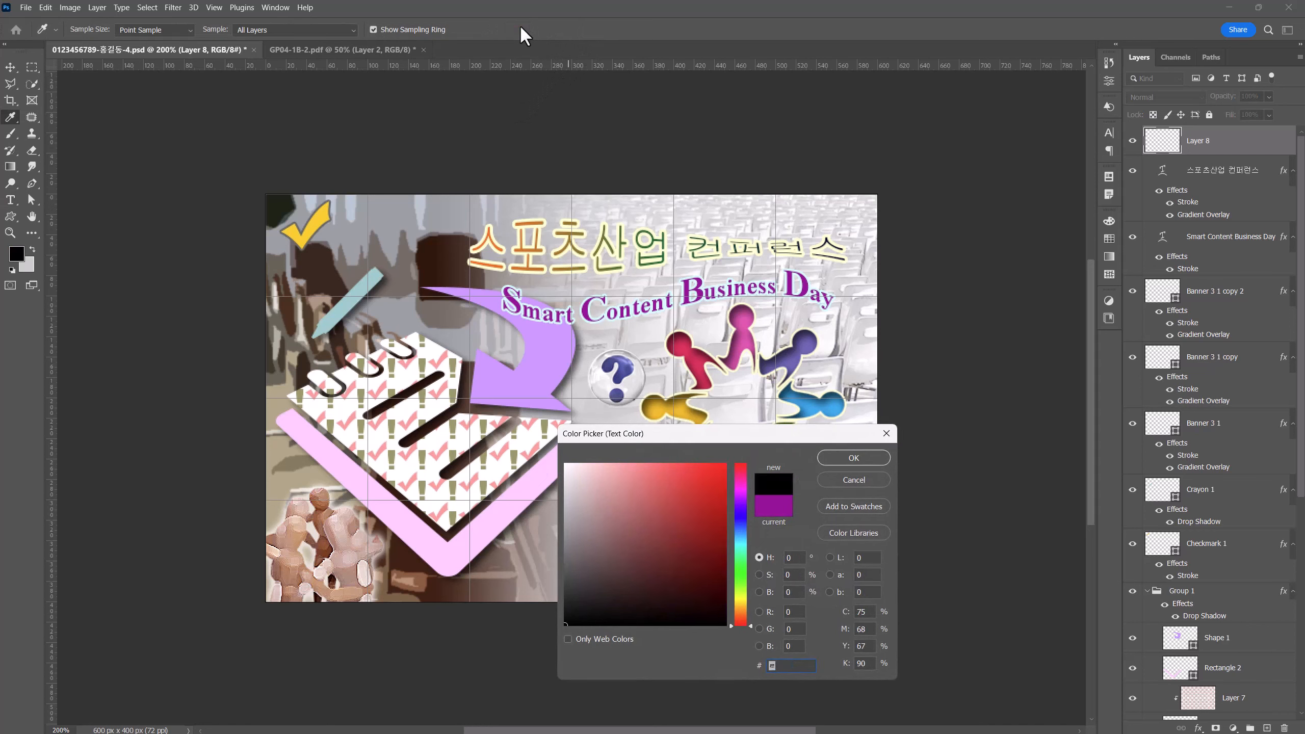
type("ffff00")
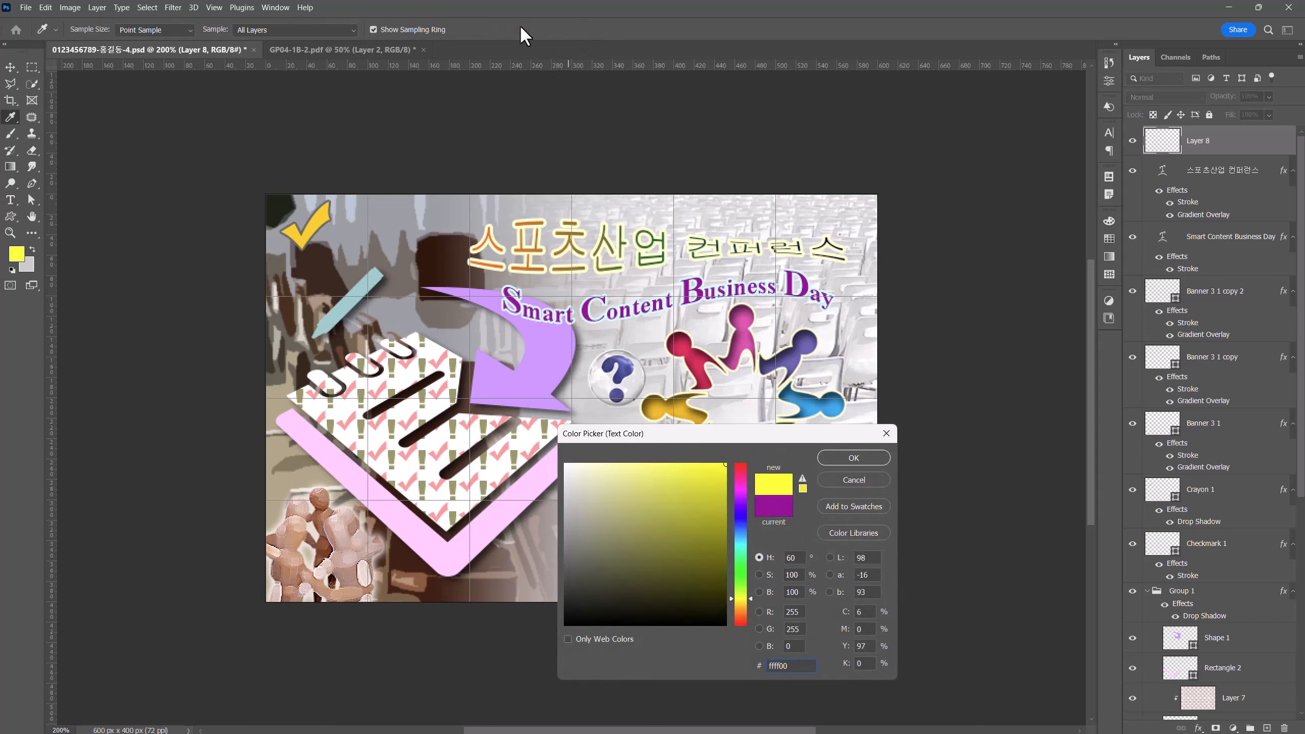
key("Return")
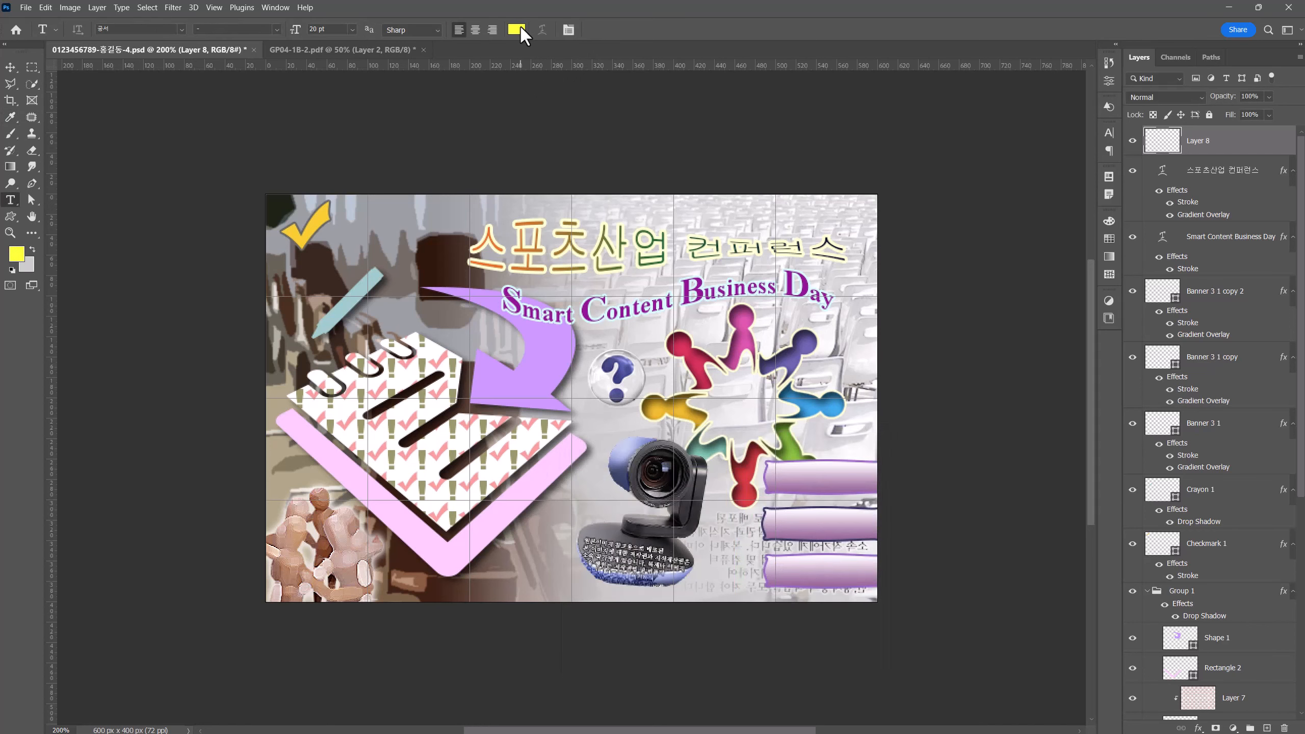
Step: Add the text 한국스포츠개발원 near the top of the poster and place it just beside the yellow checkmark
left_click(356, 233)
type("gk")
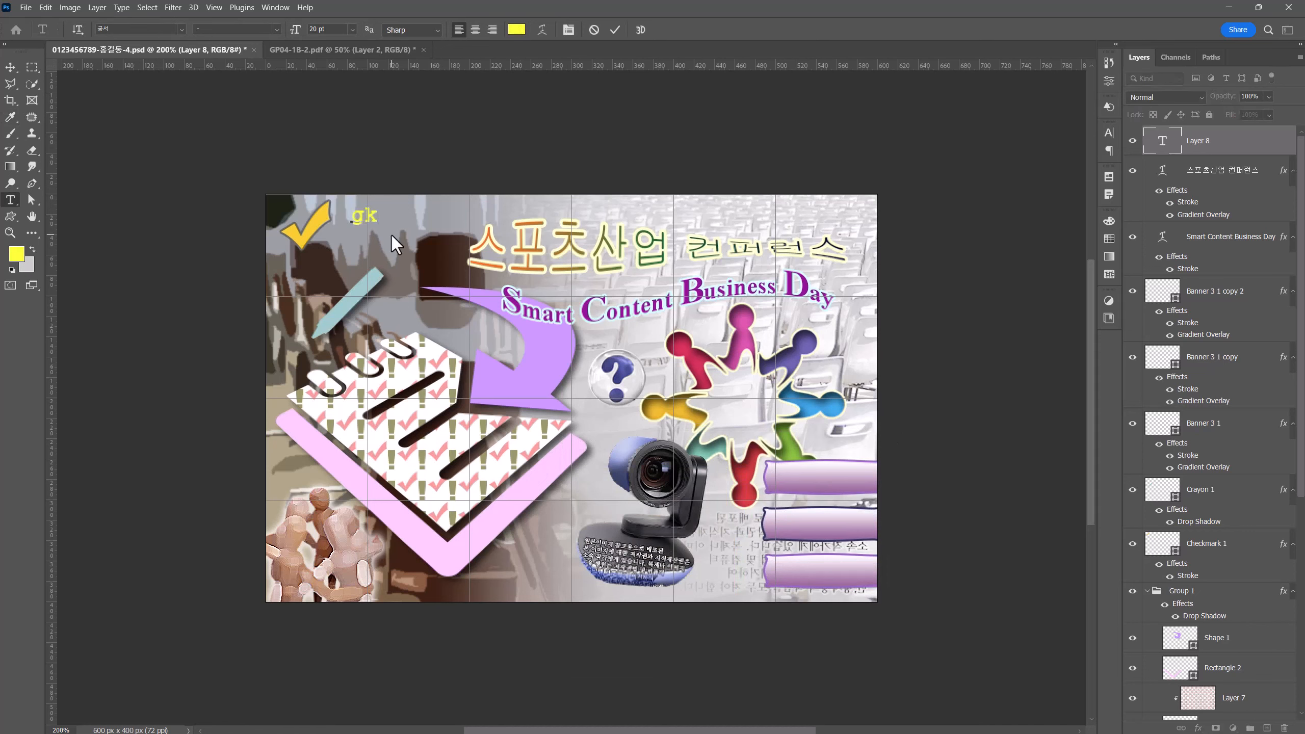
type("srnrtmvhcmroqkfdnjs")
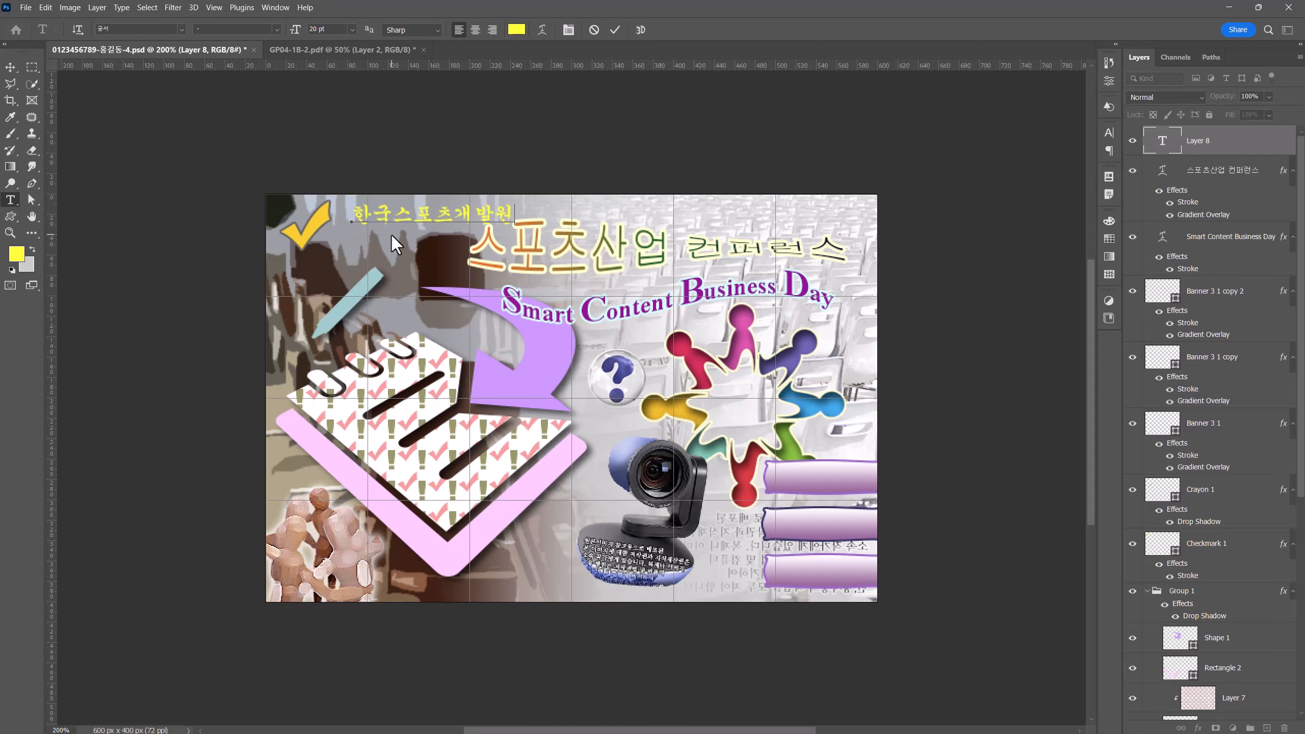
left_click(10, 67)
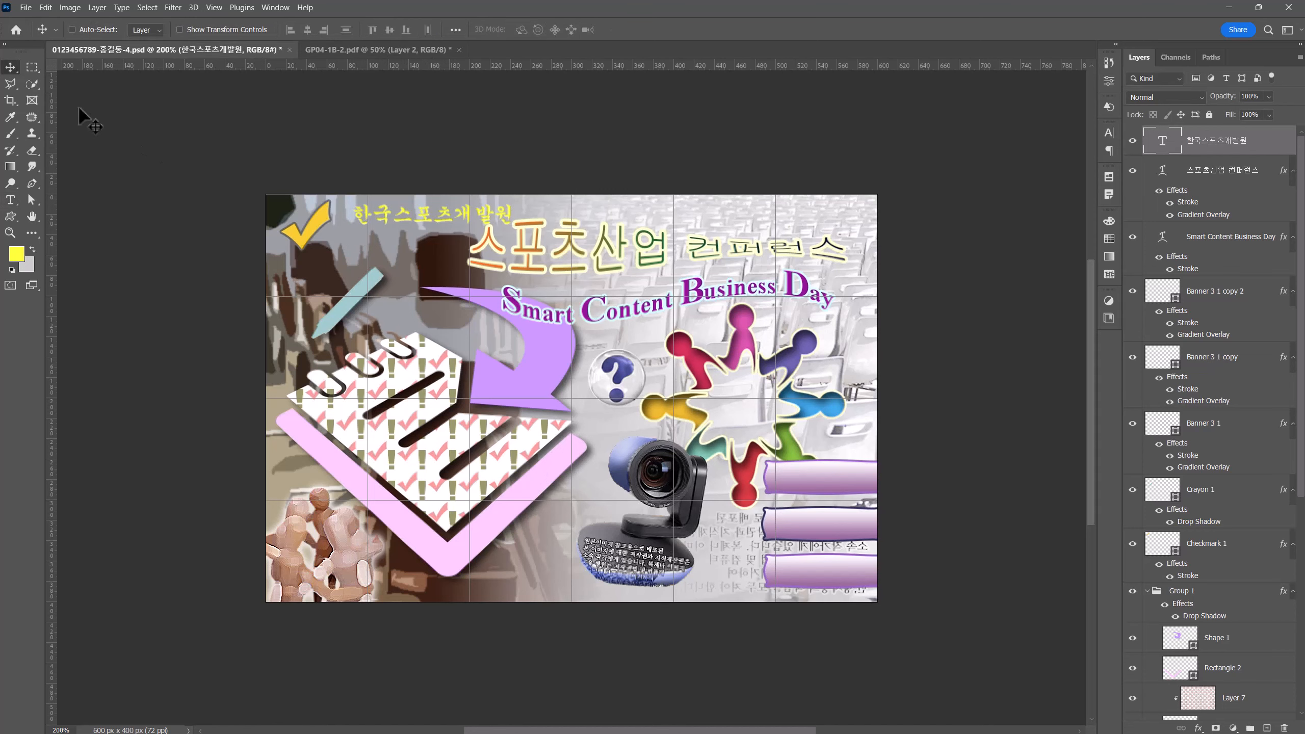
left_click_drag(371, 217, 351, 237)
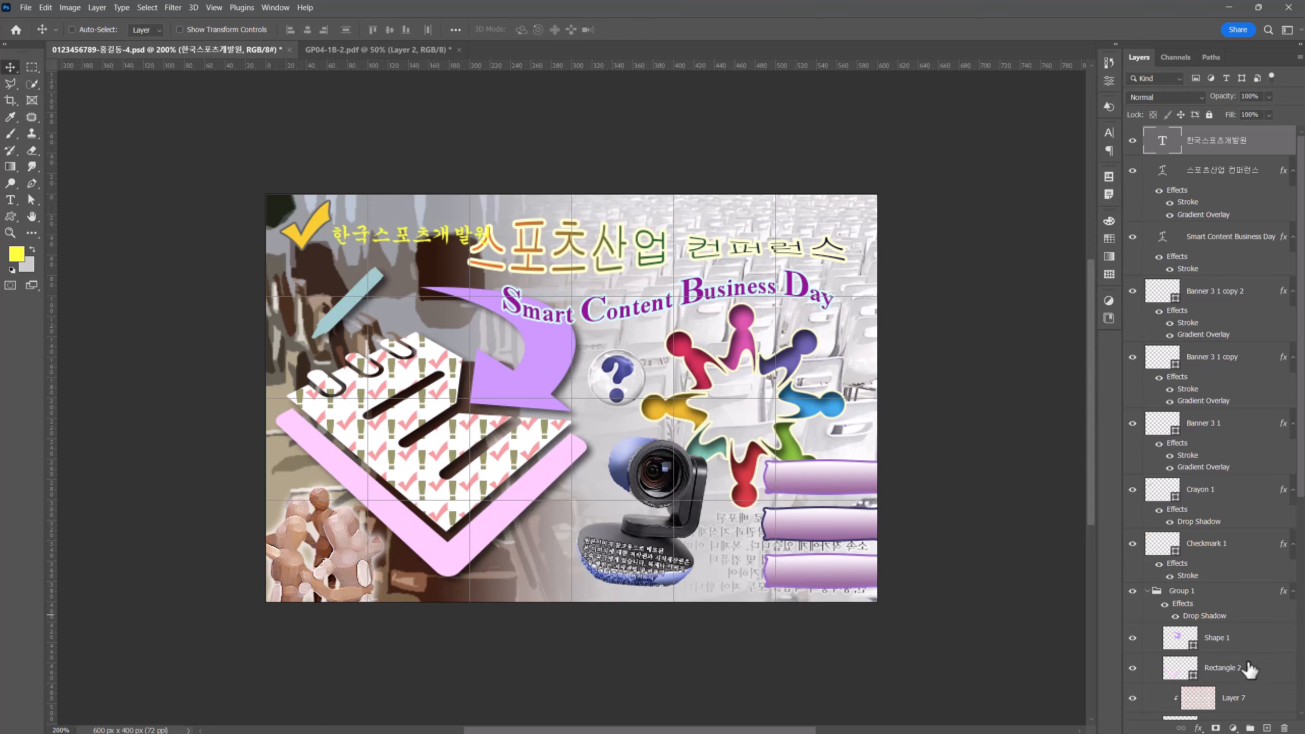
Step: Give the 한국스포츠개발원 text a 2 px outside stroke in #666666, and shift the Korean title slightly right and down, clear of it
left_click(1198, 728)
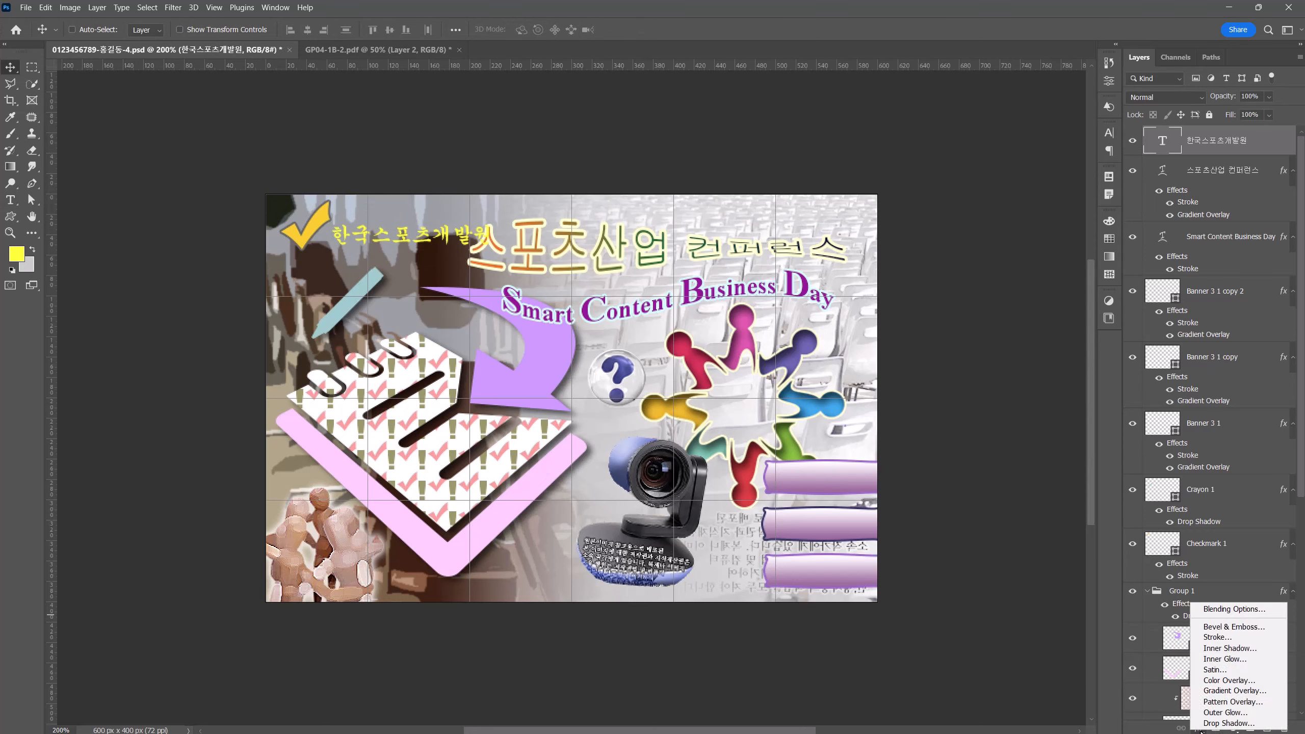
left_click(1208, 637)
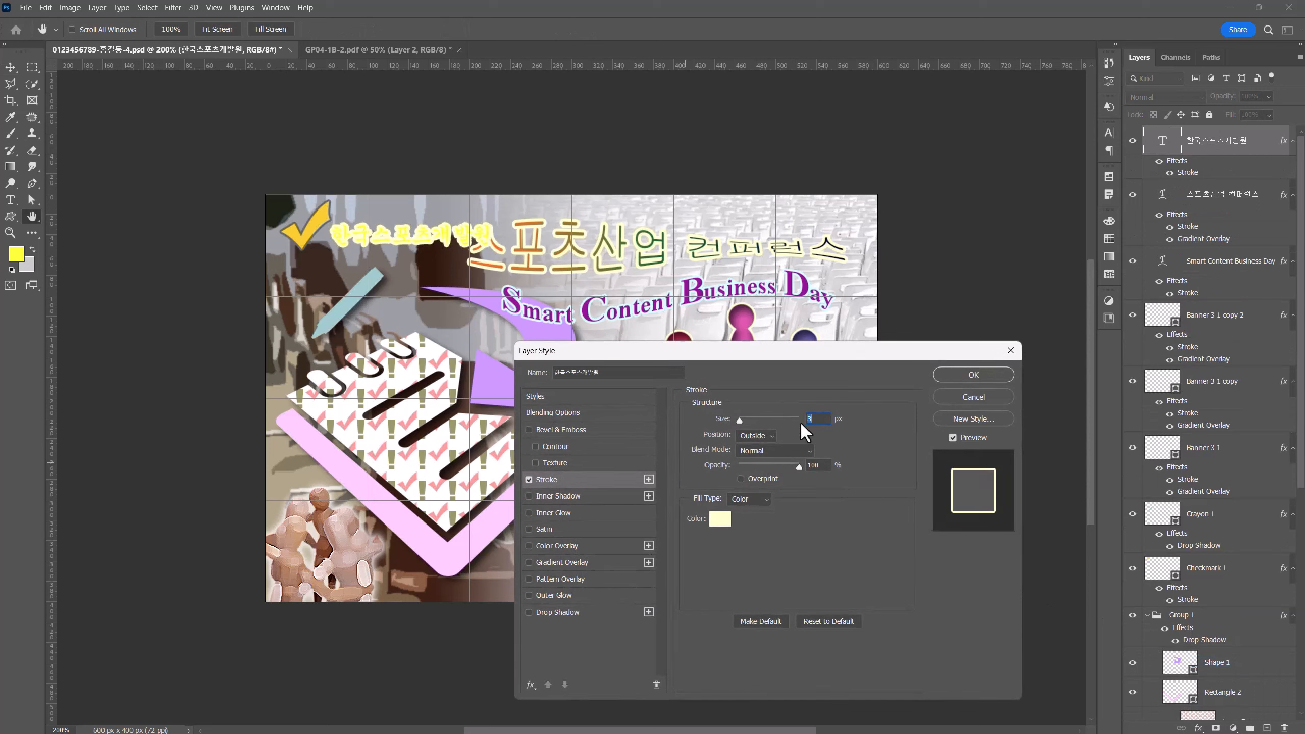
type("2")
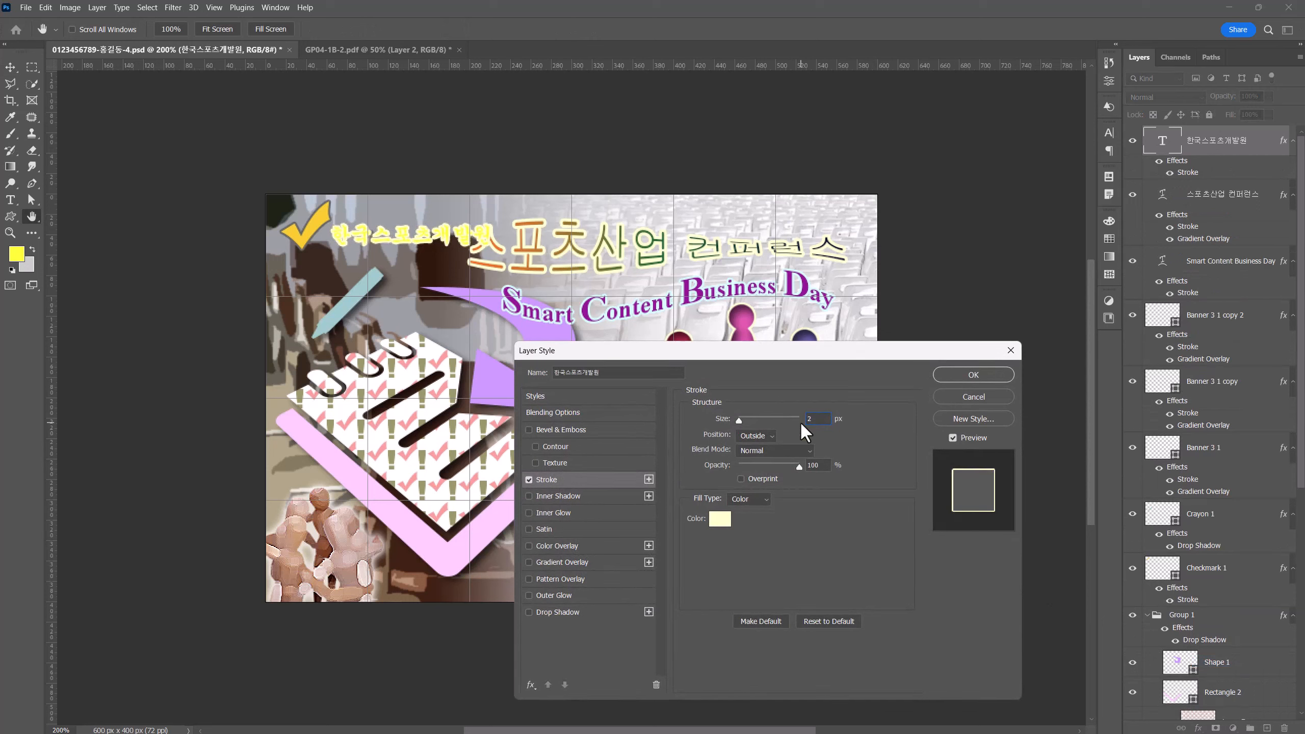
left_click(721, 519)
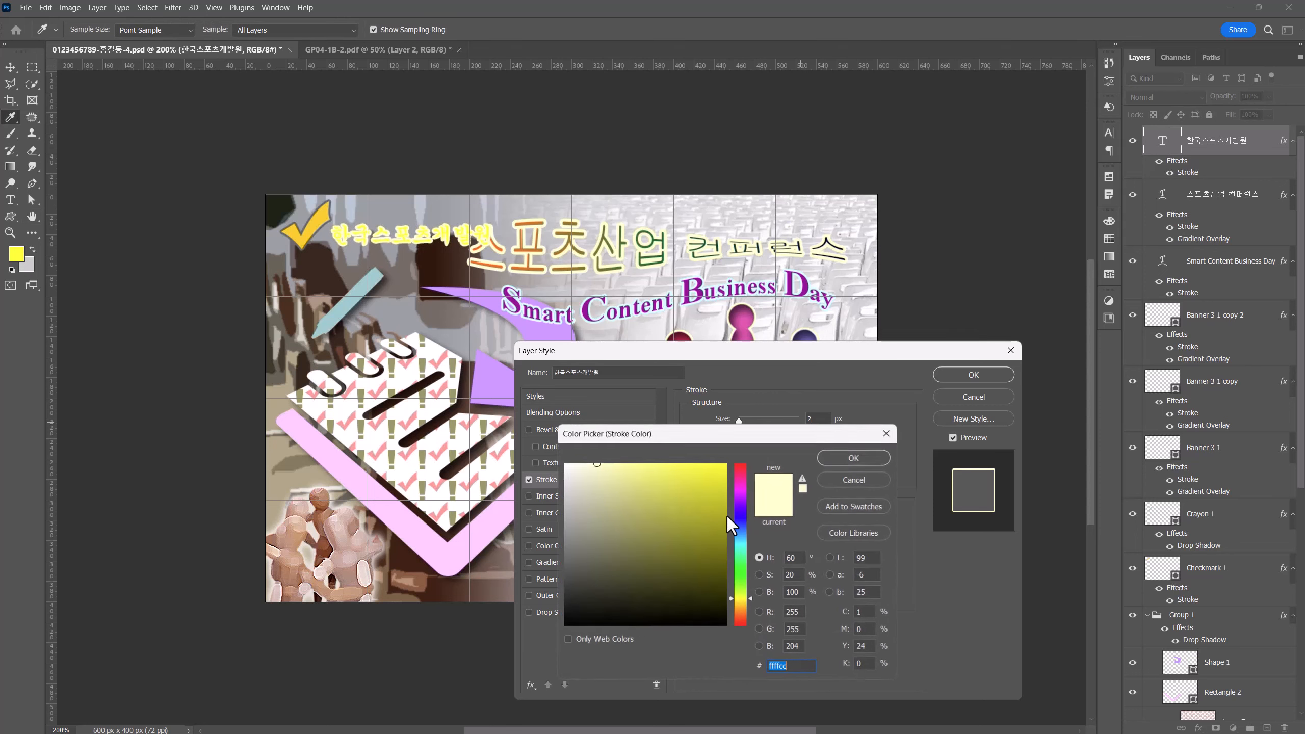
type("666666")
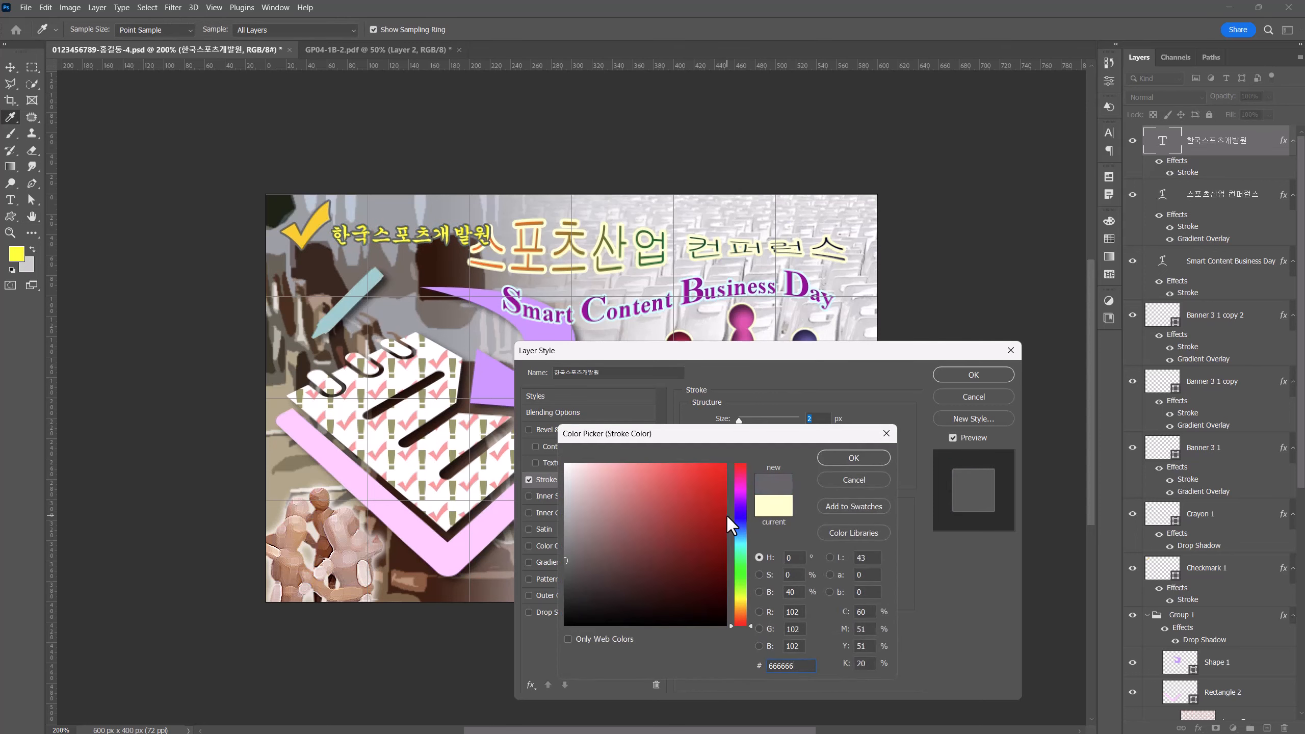
key("Return")
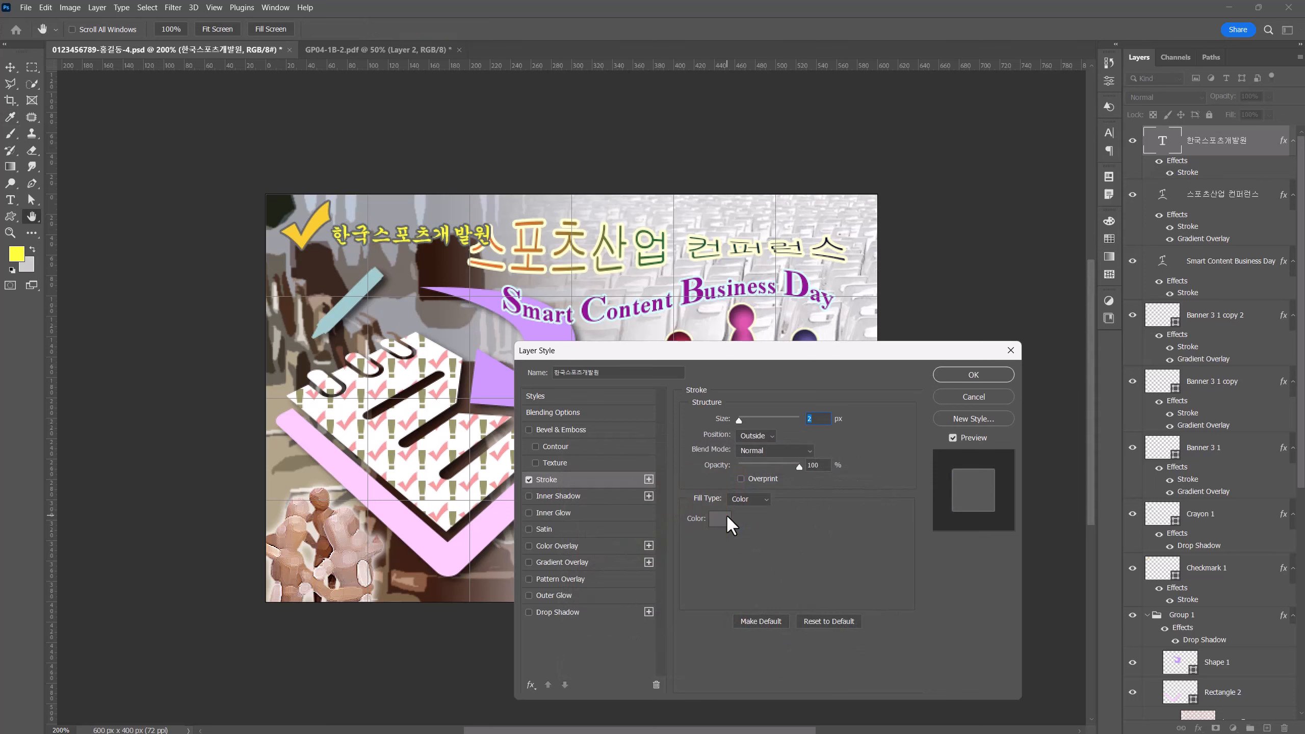
left_click(987, 375)
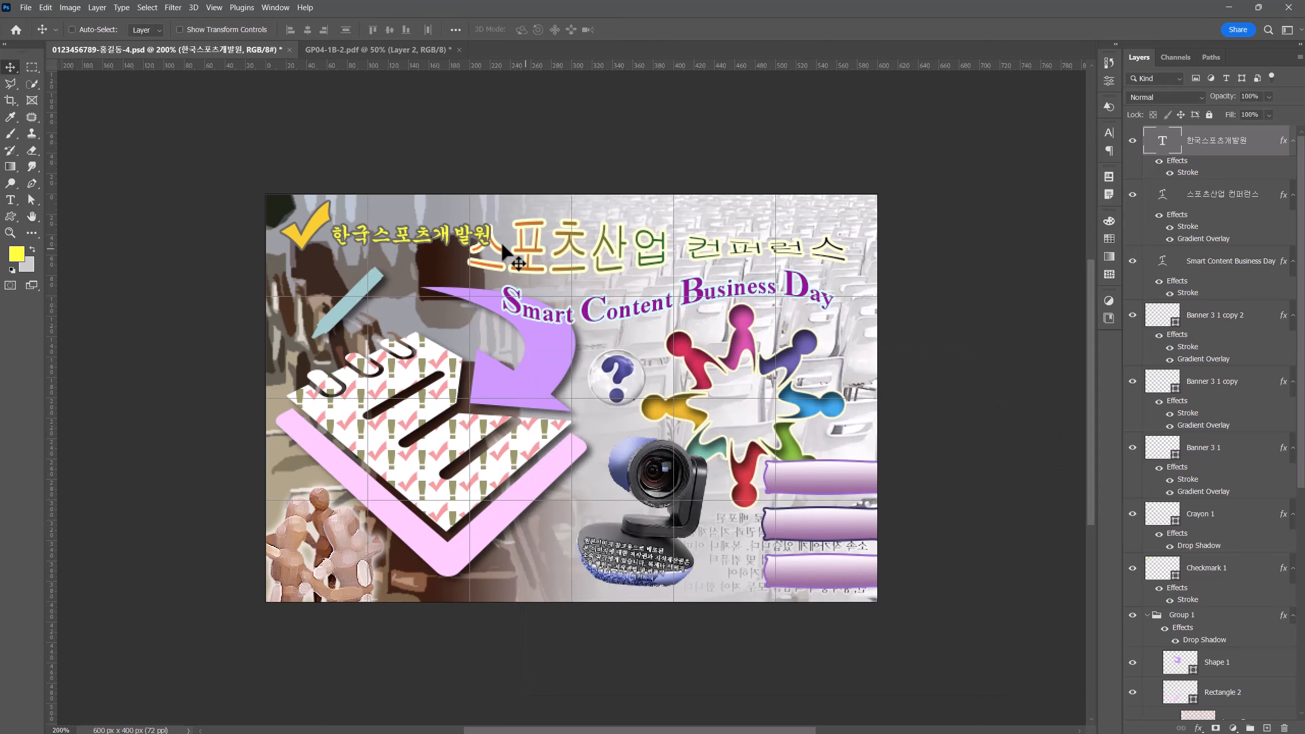
left_click_drag(500, 273, 518, 275)
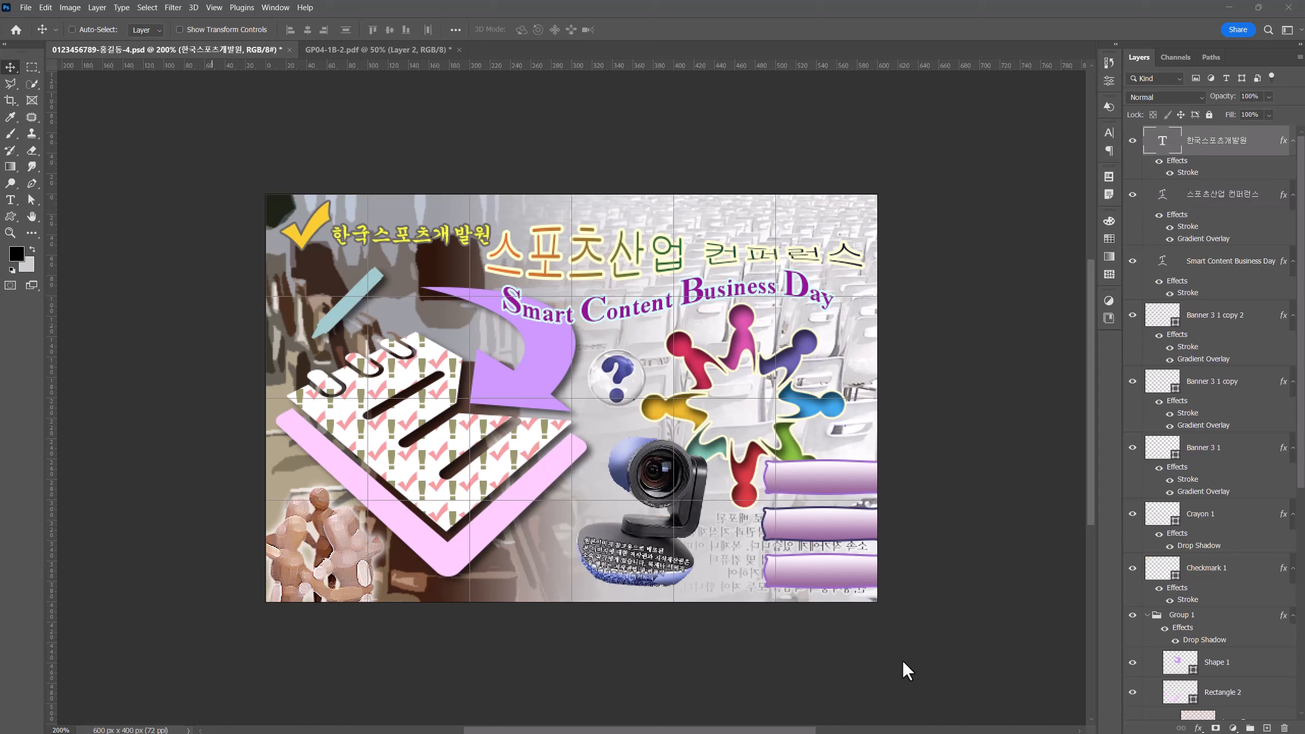
Step: Create another new layer and set the Type tool to the 돋움 Regular font at 16 pt
left_click(1267, 728)
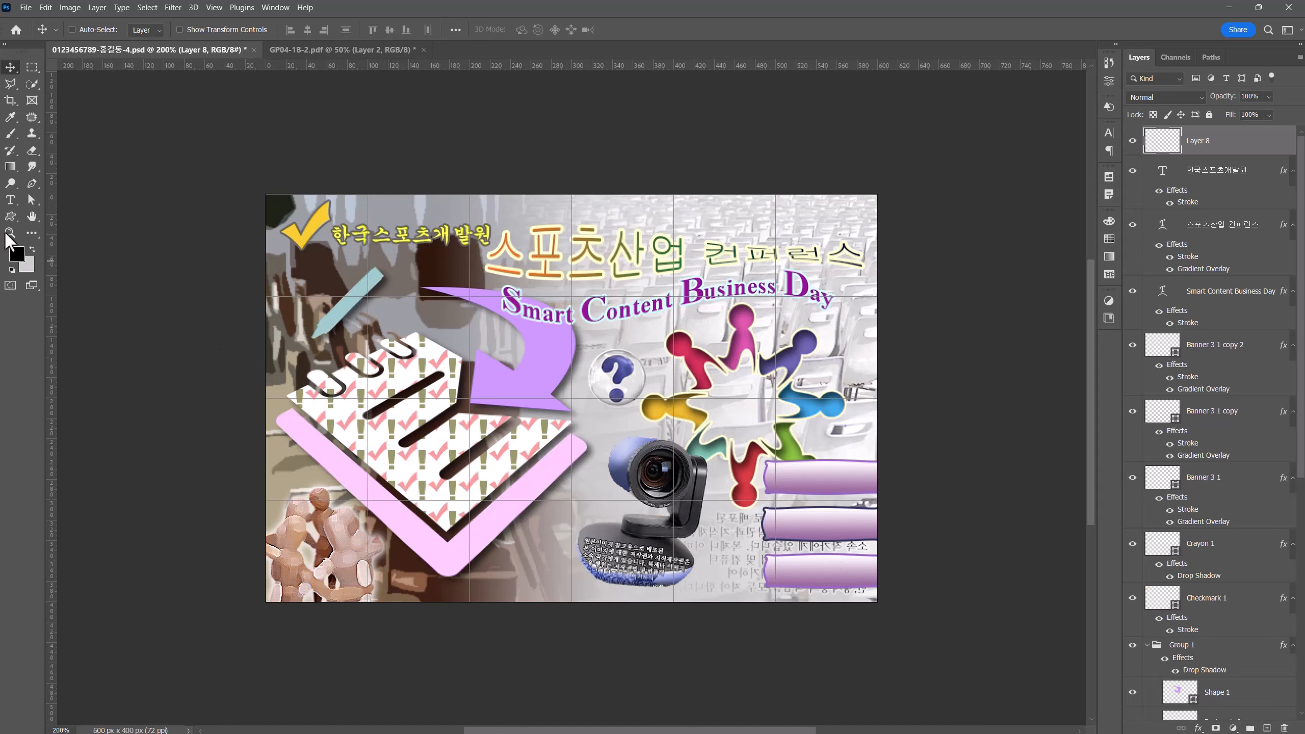
left_click(10, 200)
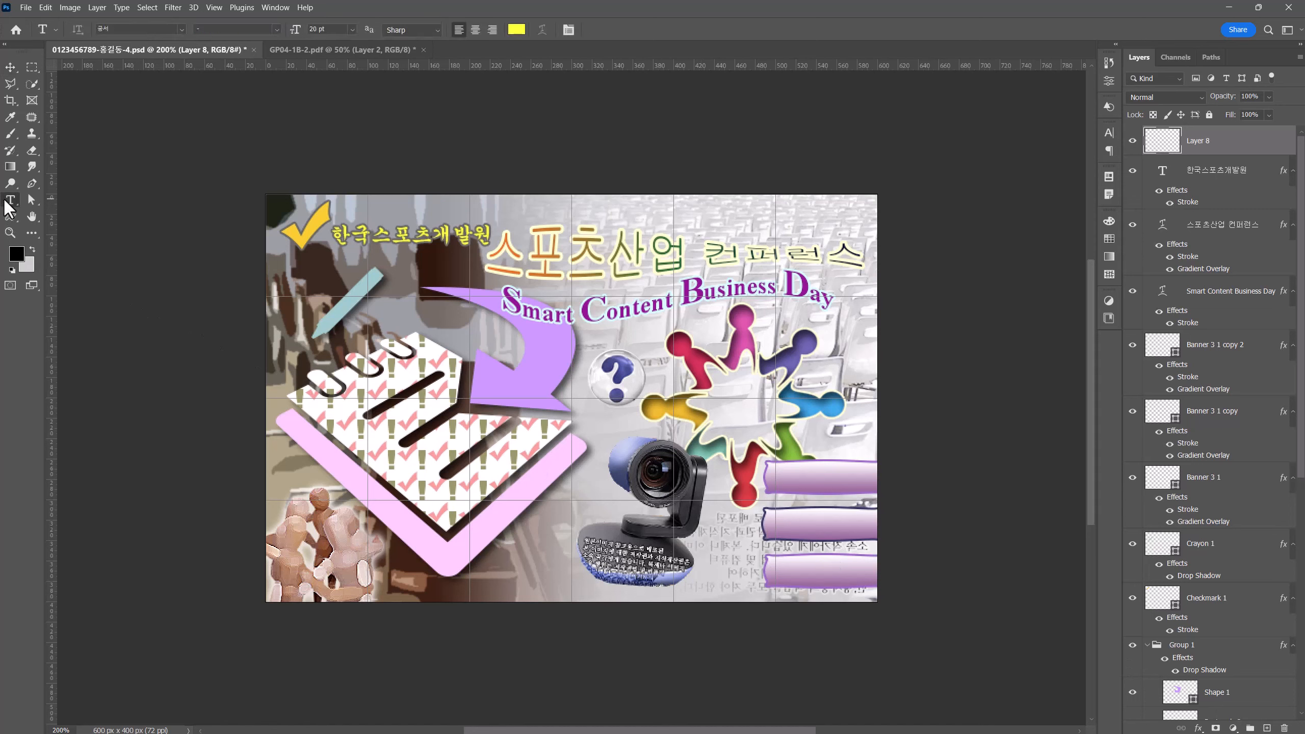
left_click(119, 28)
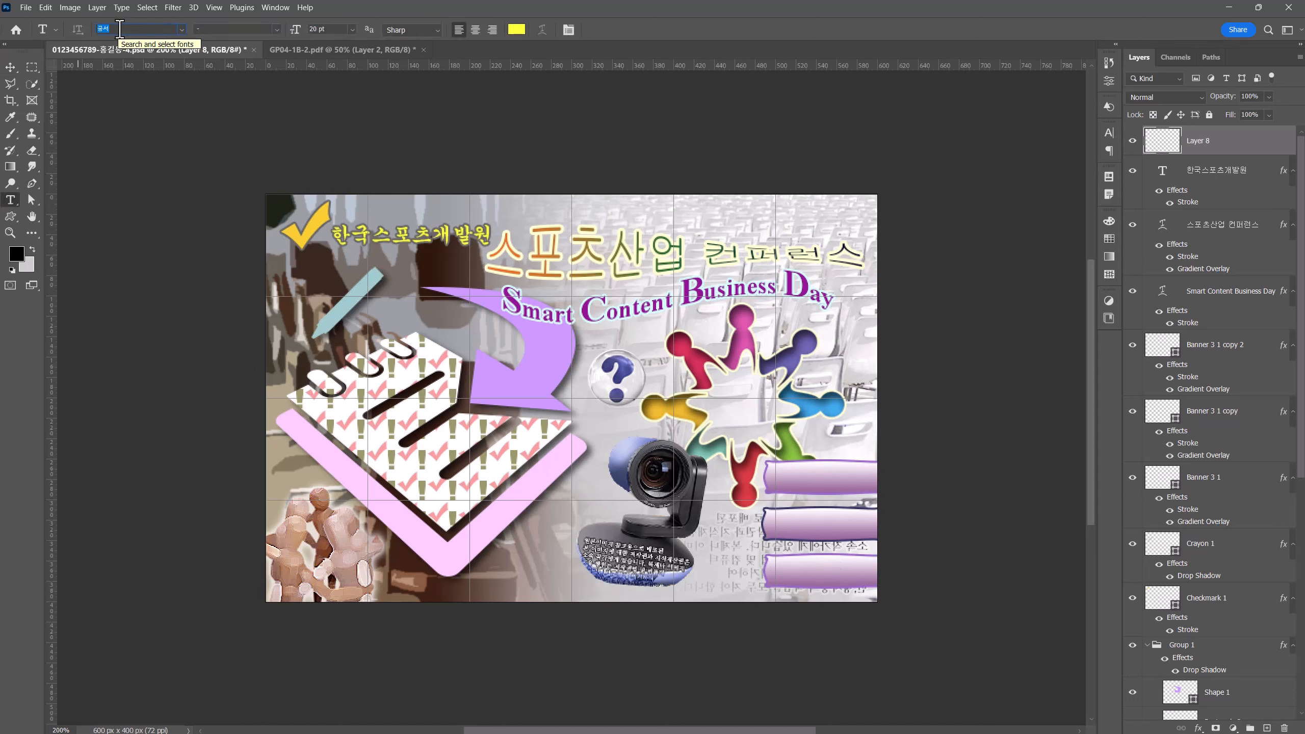
type("돋움")
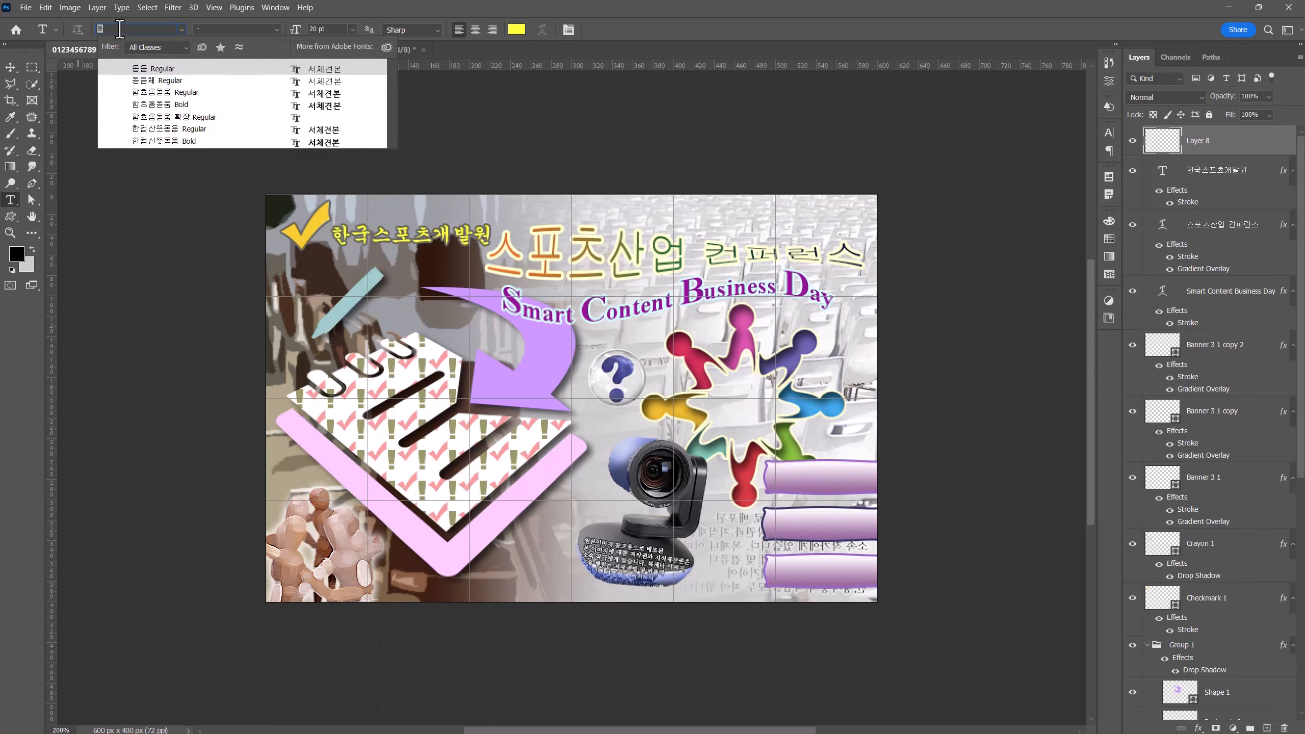
key("Return")
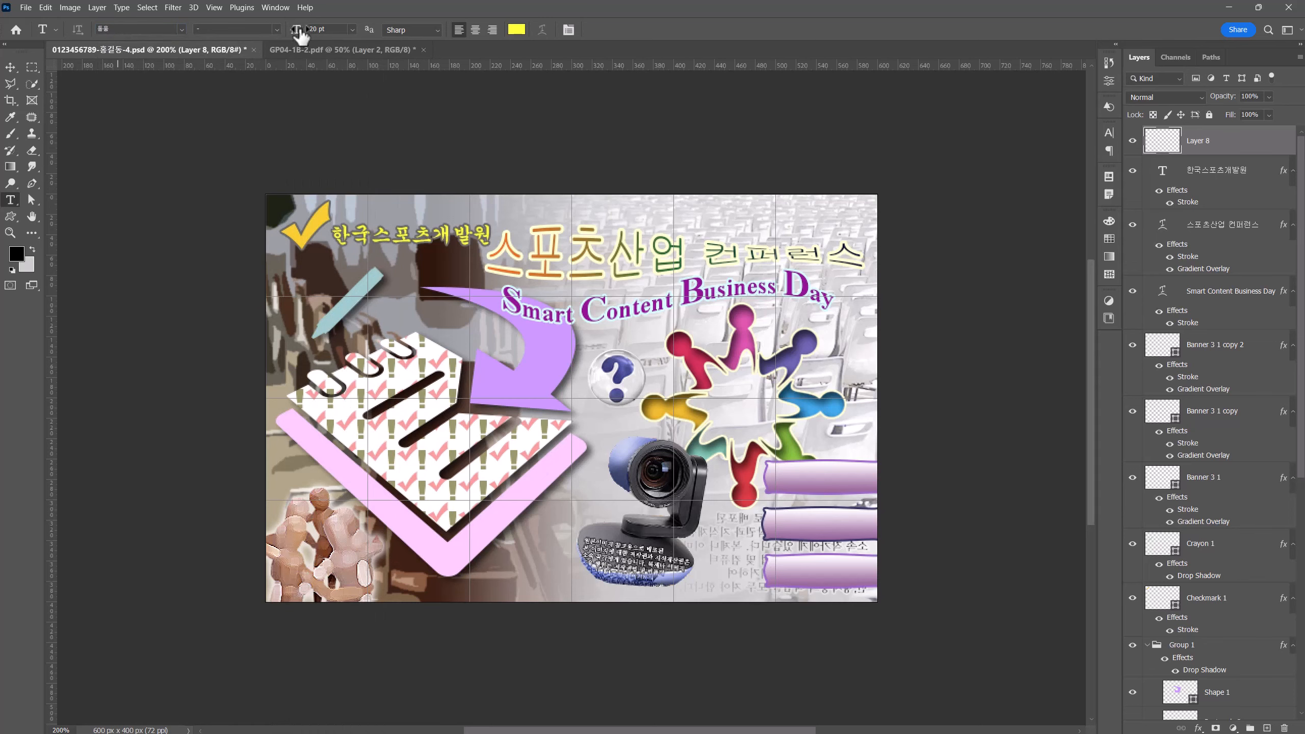
left_click(319, 29)
type("16")
key("Return")
Step: Change the text color to black and the text alignment to centered
left_click(517, 32)
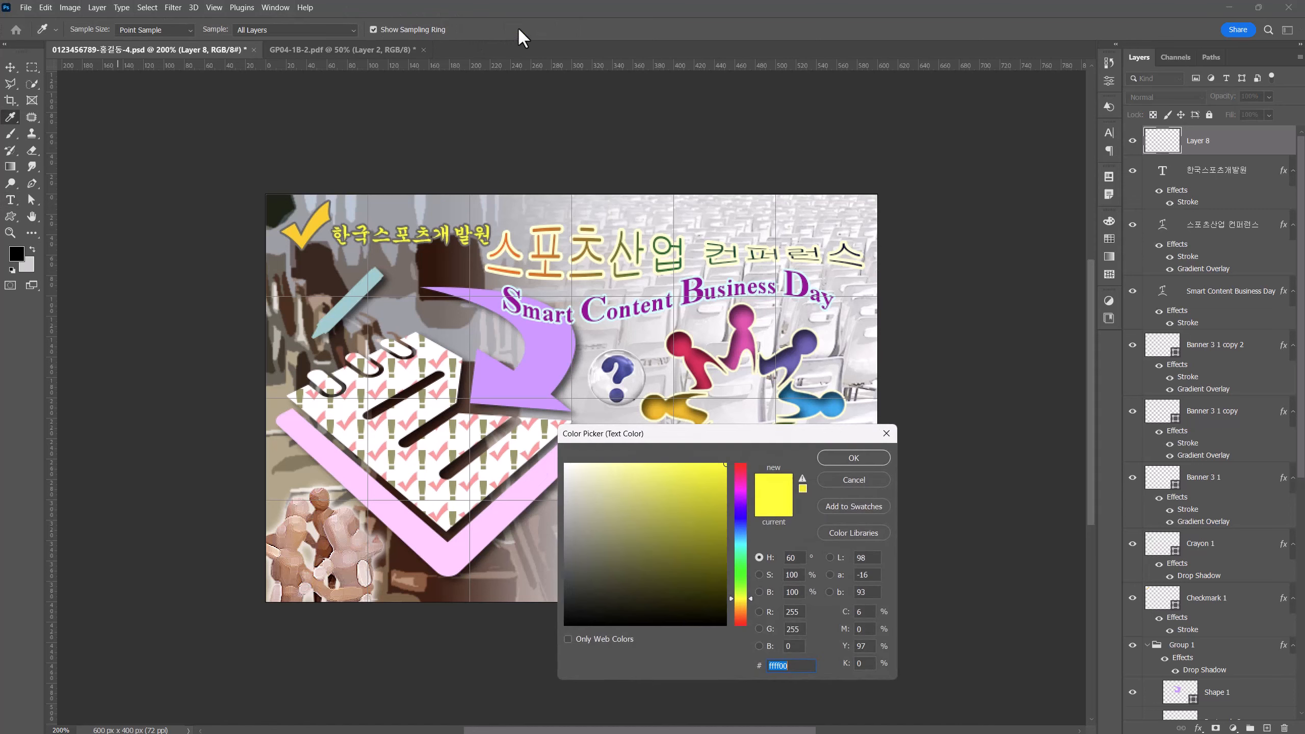
left_click_drag(656, 596, 487, 667)
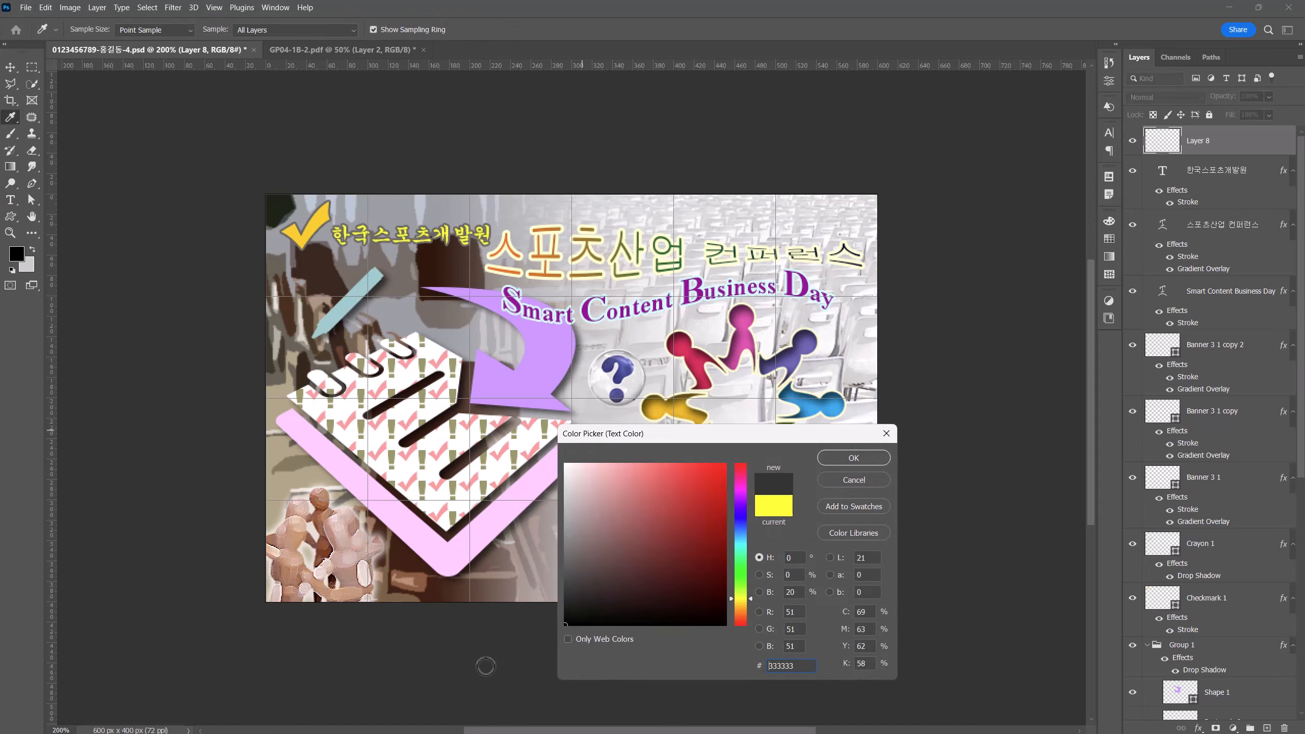
left_click_drag(676, 589, 558, 630)
left_click(853, 458)
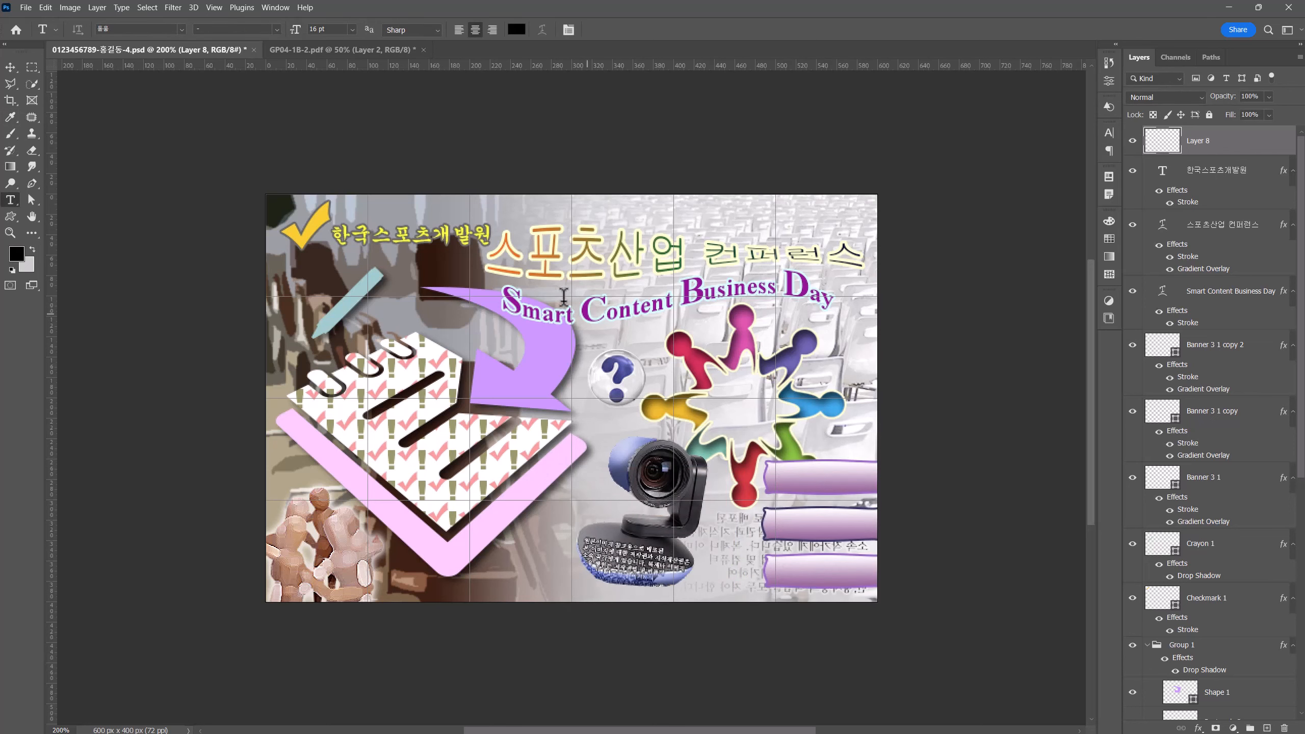
Step: Add the text 콘텐츠산업 centered on the uppermost of the three banners
left_click(825, 476)
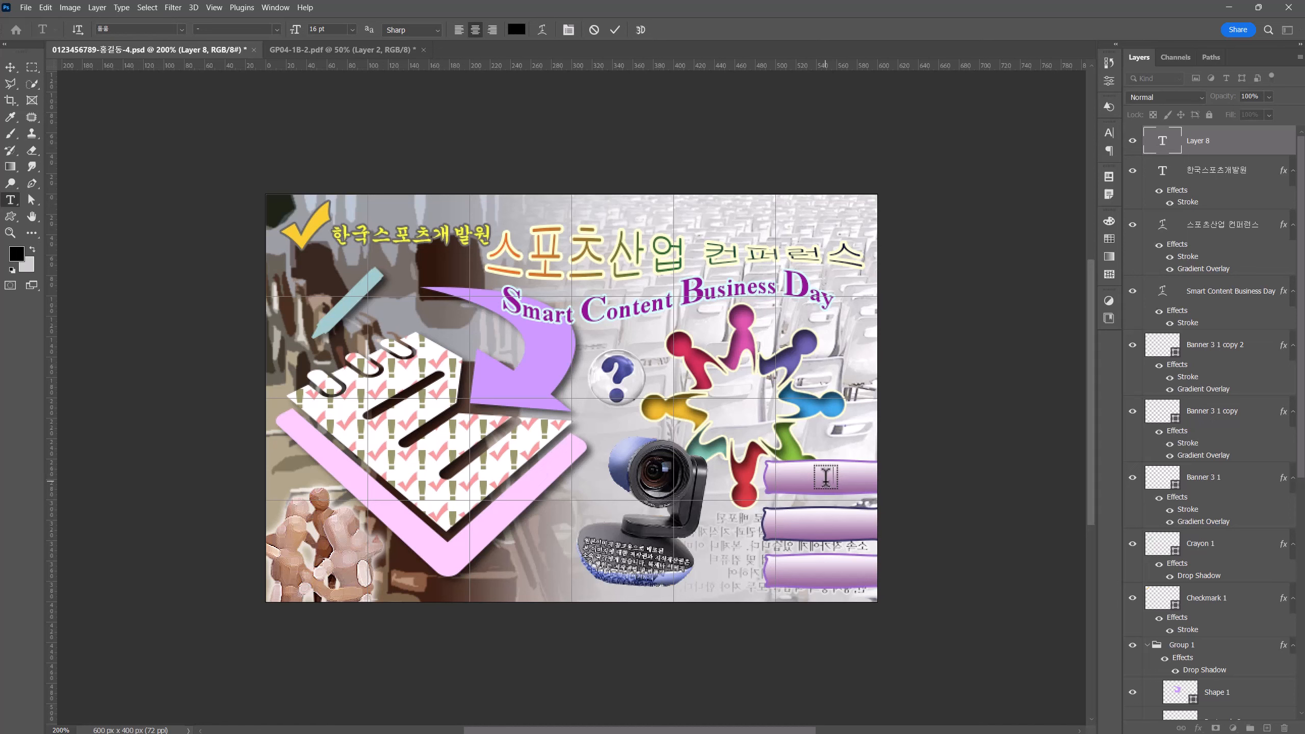
type("곤")
type("텐츠산업")
left_click(9, 69)
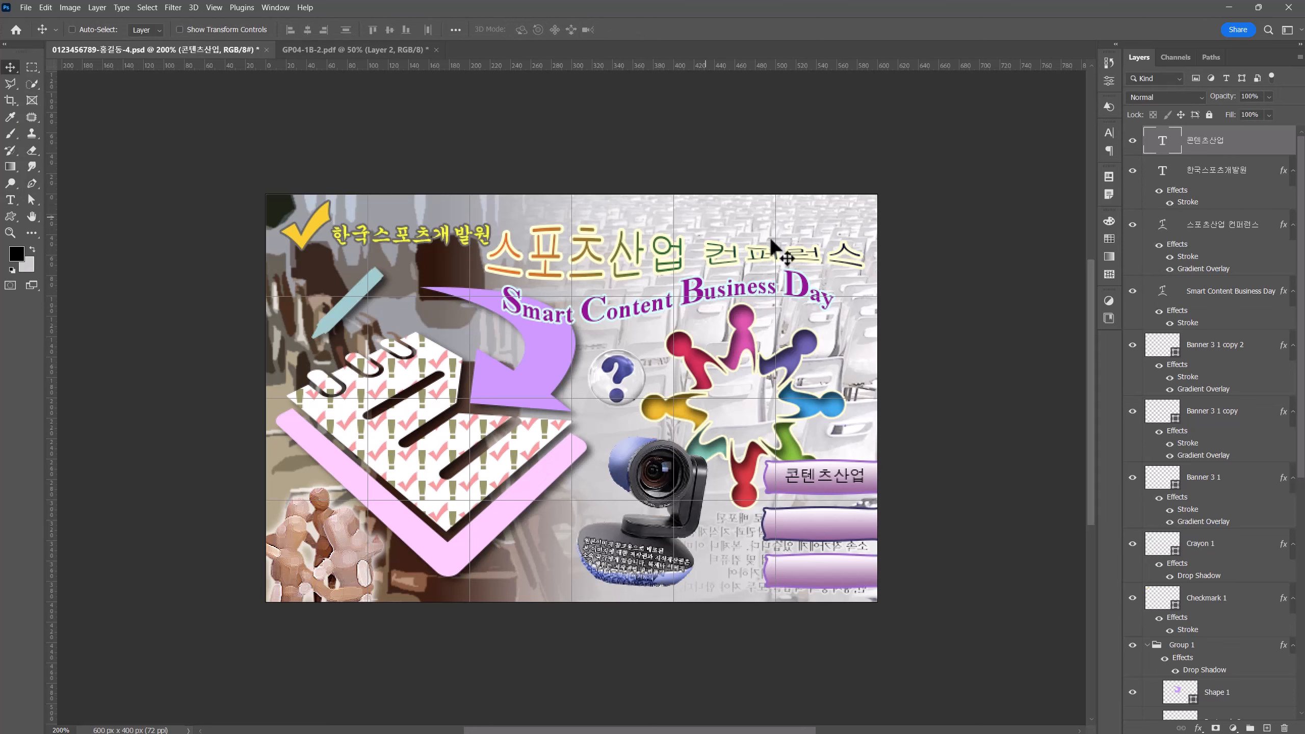
Step: Apply a 2 px outside stroke in #CCCCFF to the 콘텐츠산업 banner text
left_click(1200, 729)
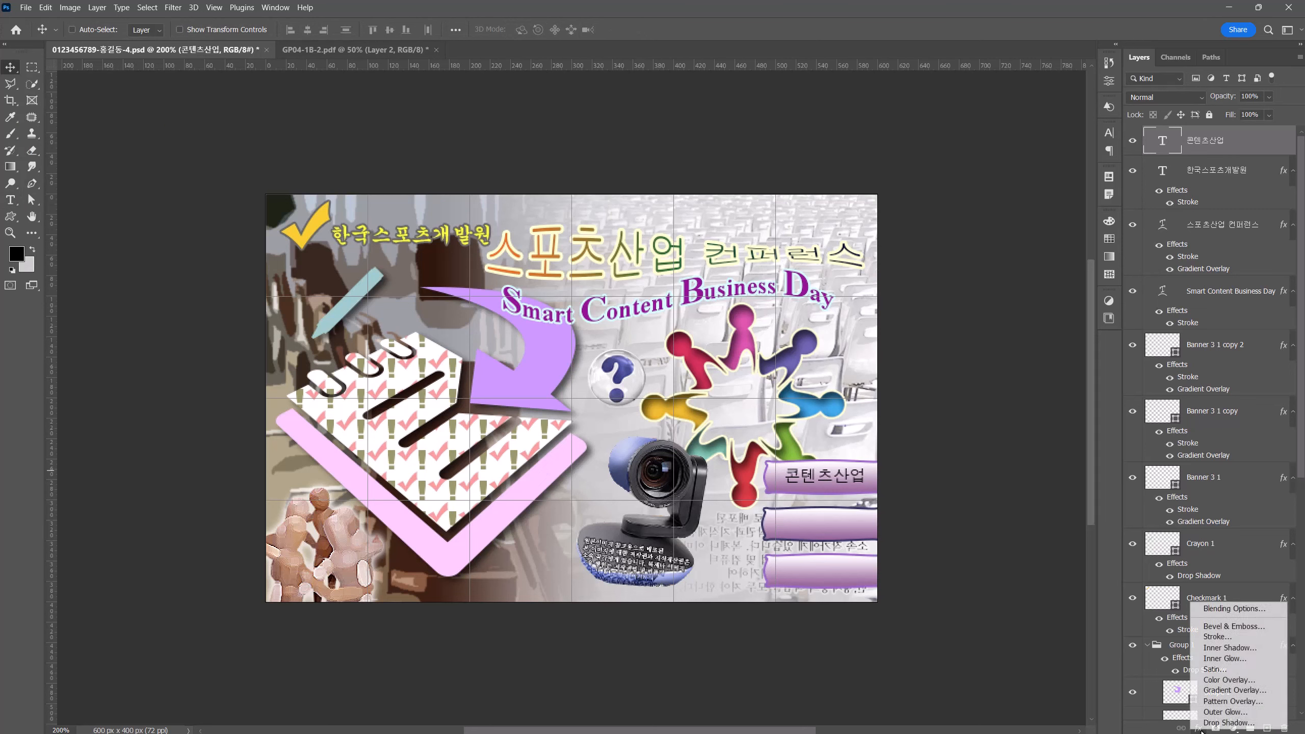
left_click(1219, 637)
left_click_drag(713, 355, 392, 280)
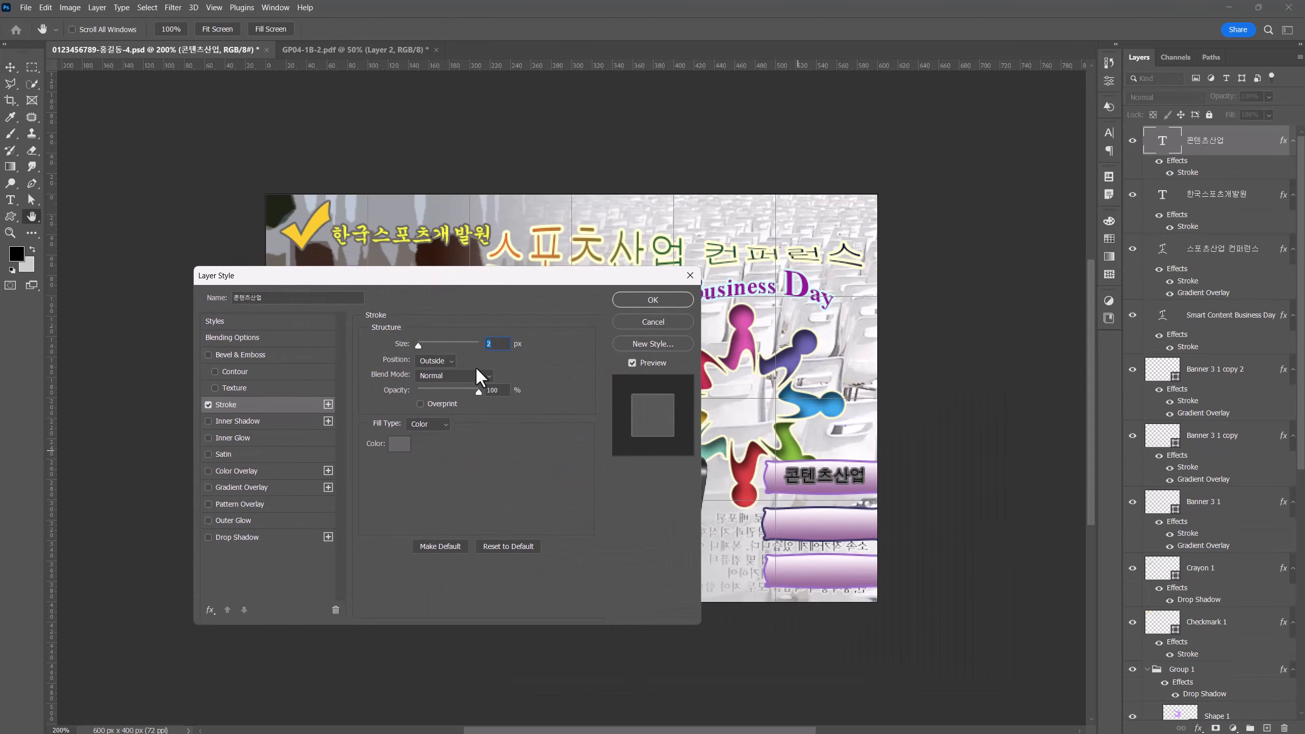
left_click(400, 445)
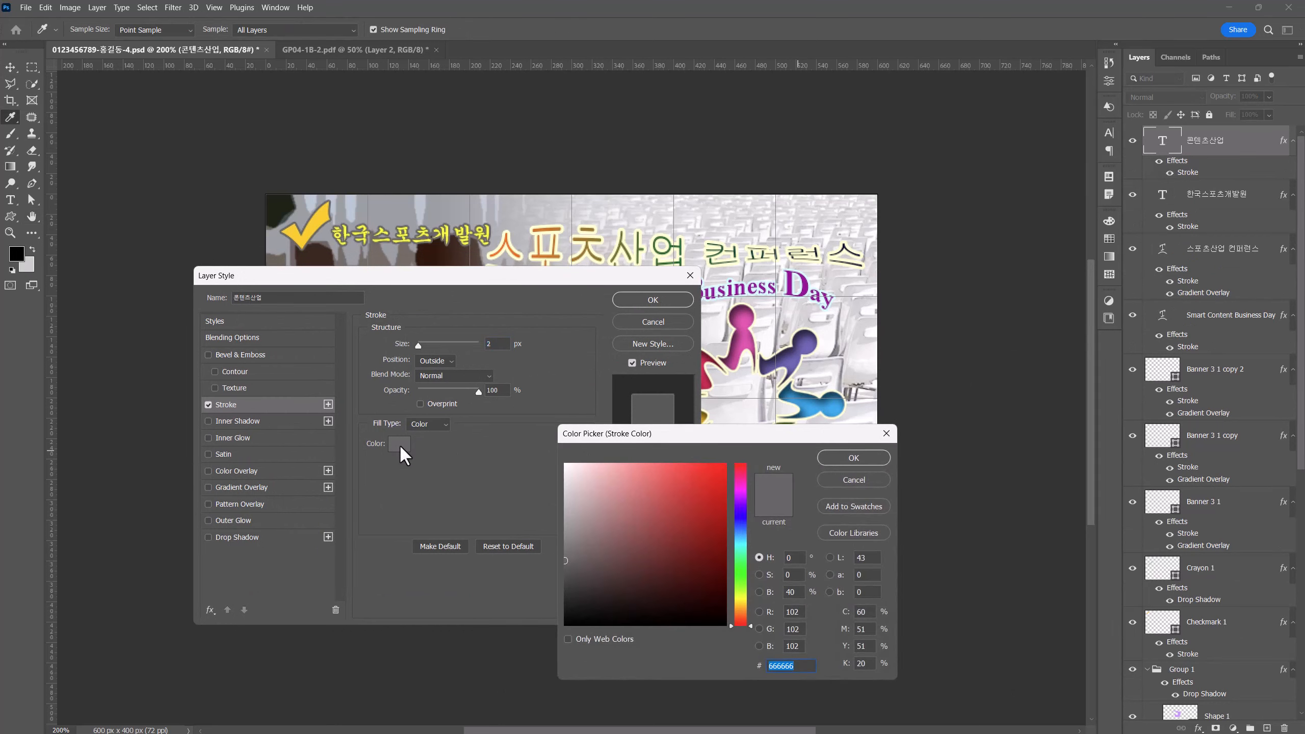
type("ccccff")
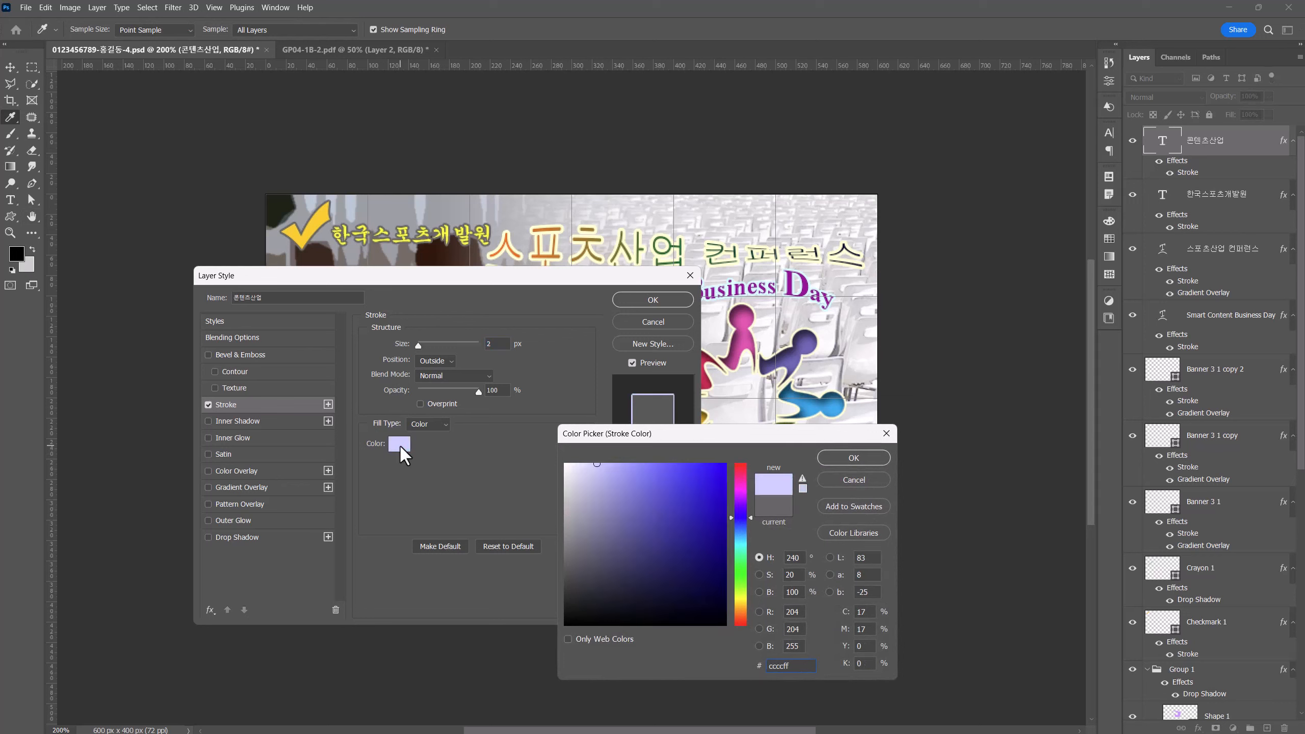
left_click(852, 457)
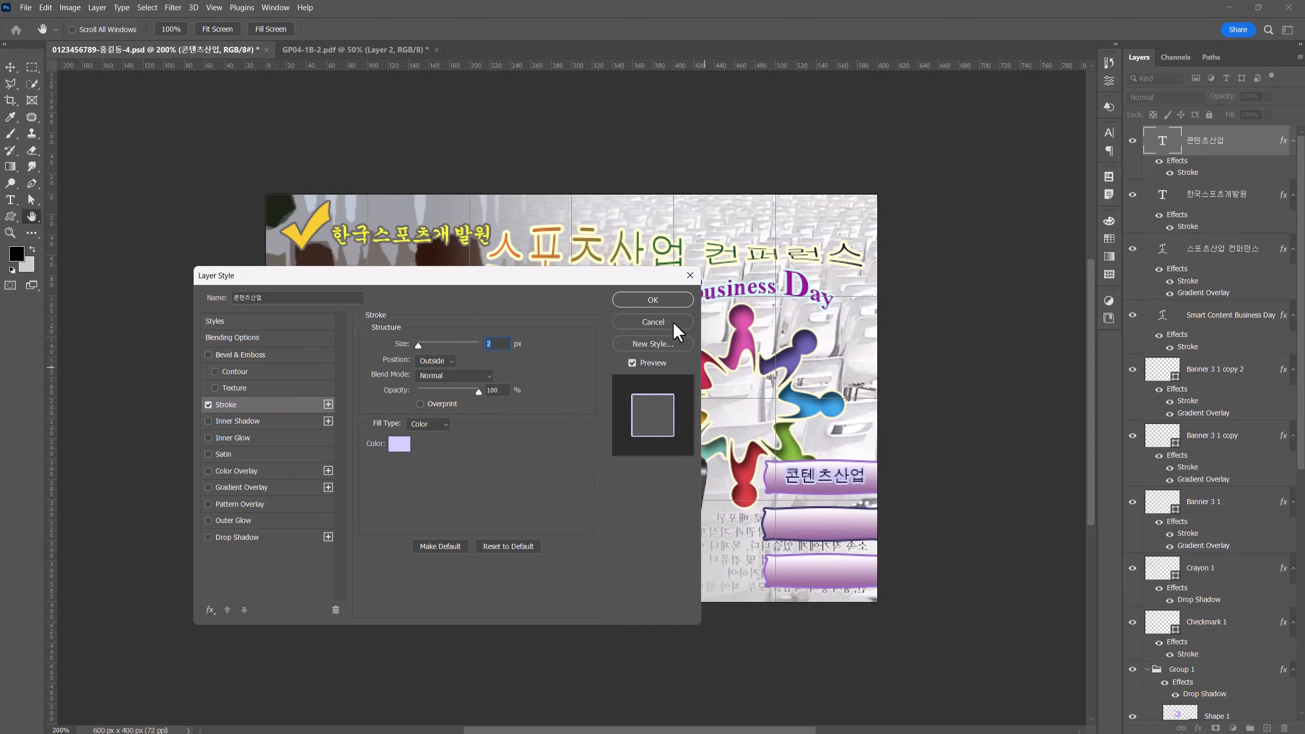
left_click(663, 299)
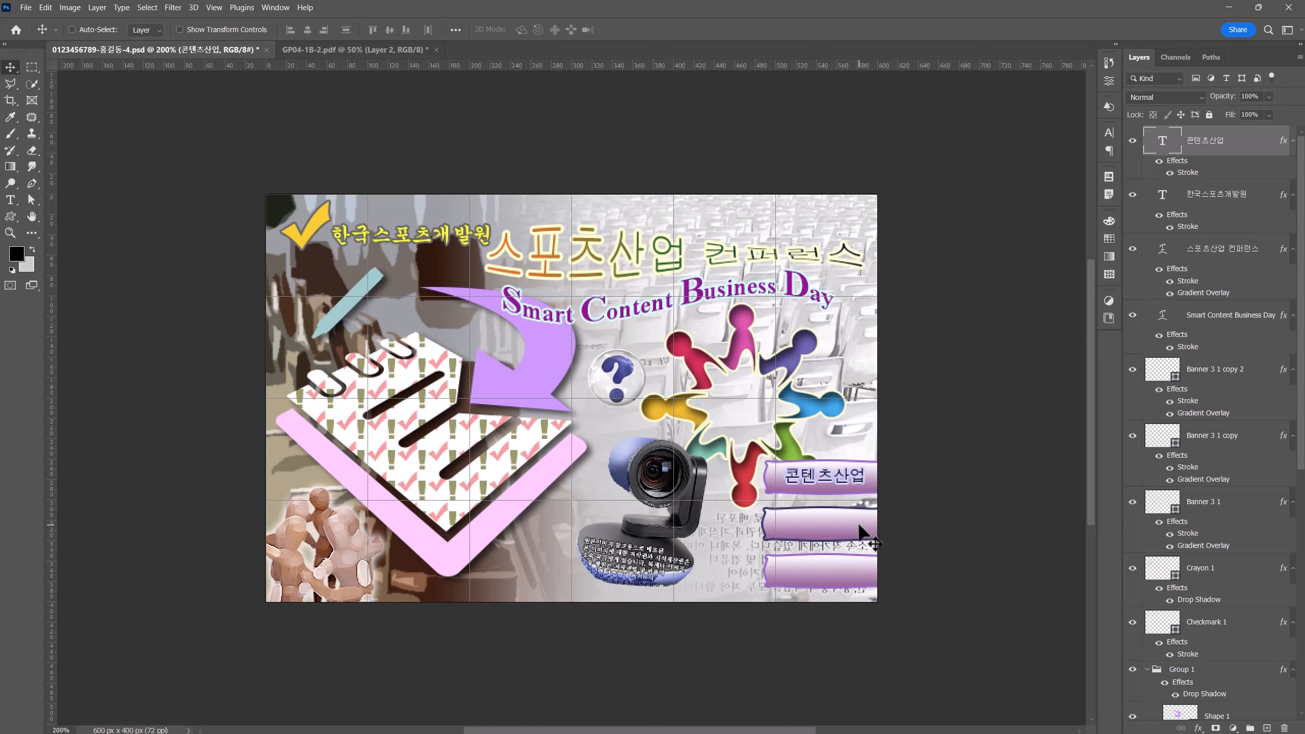
Step: Duplicate the 콘텐츠산업 text onto the middle and lowest banners, and change the middle copy to 신관광산업
left_click_drag(828, 480, 830, 573)
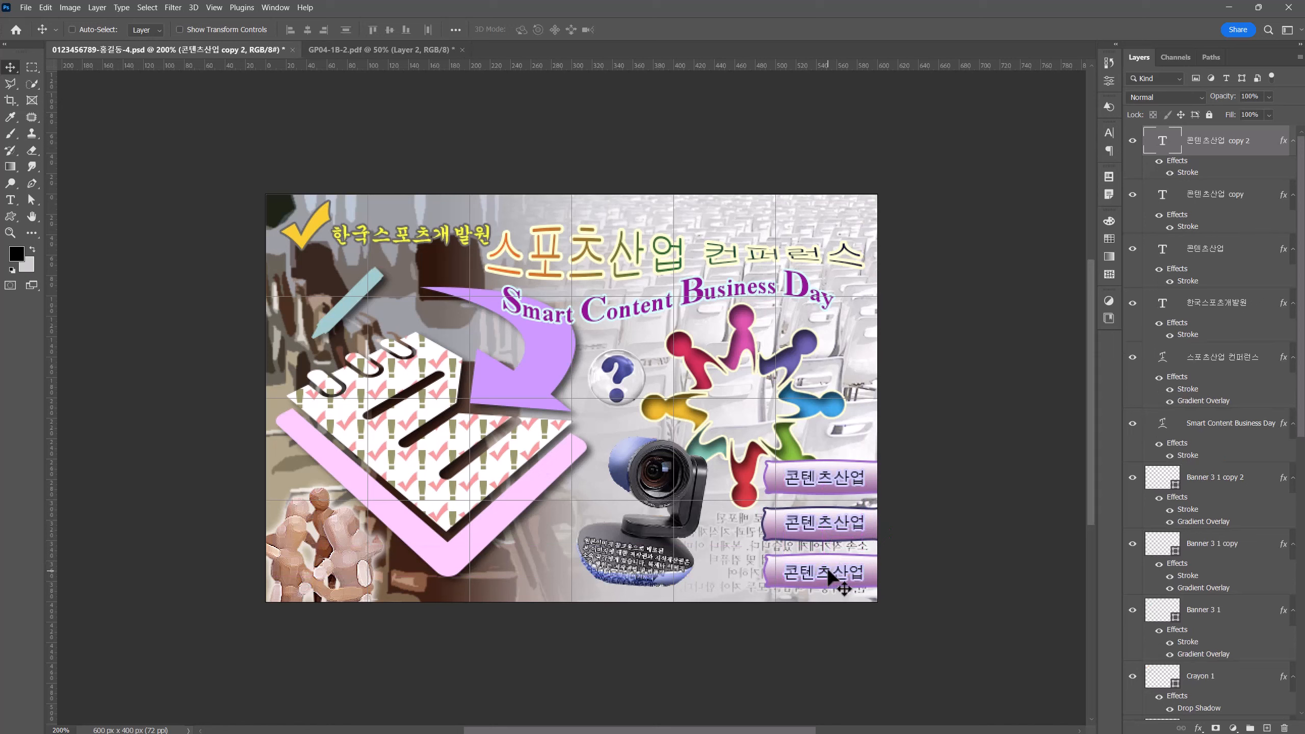
double_click(822, 525)
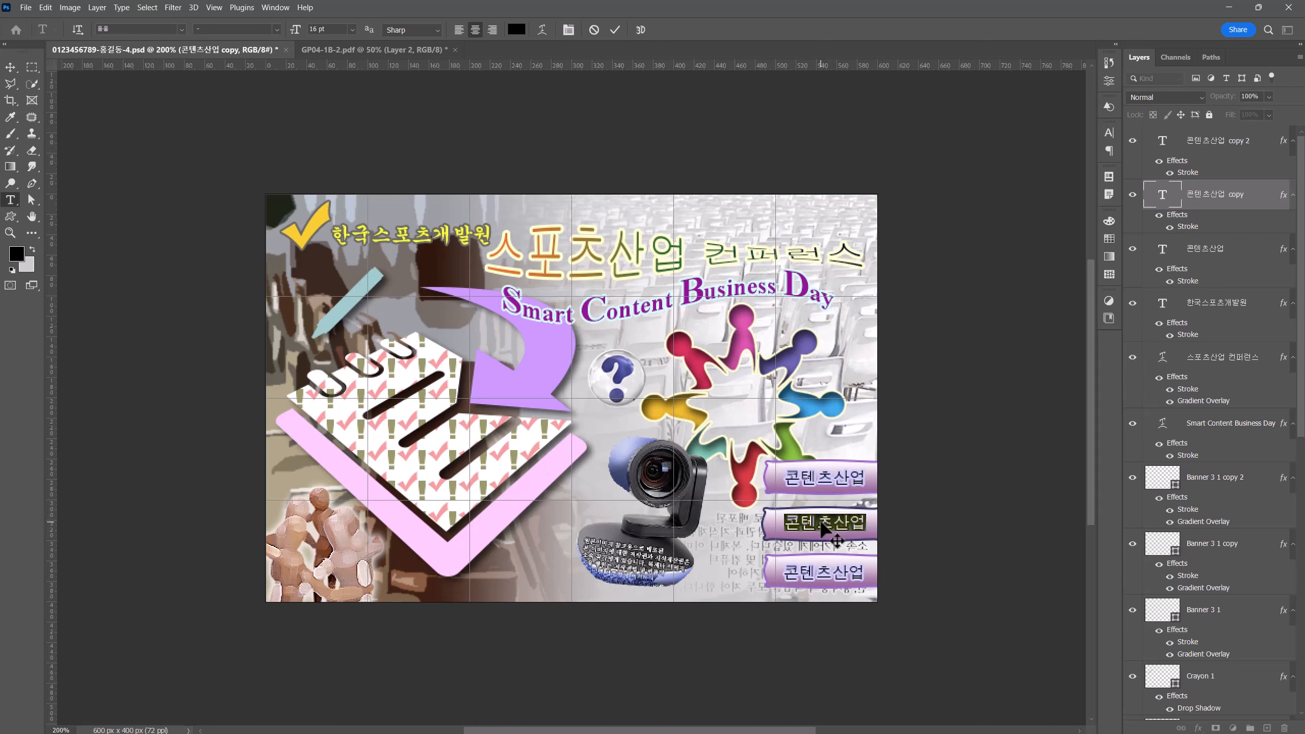
type("신관광")
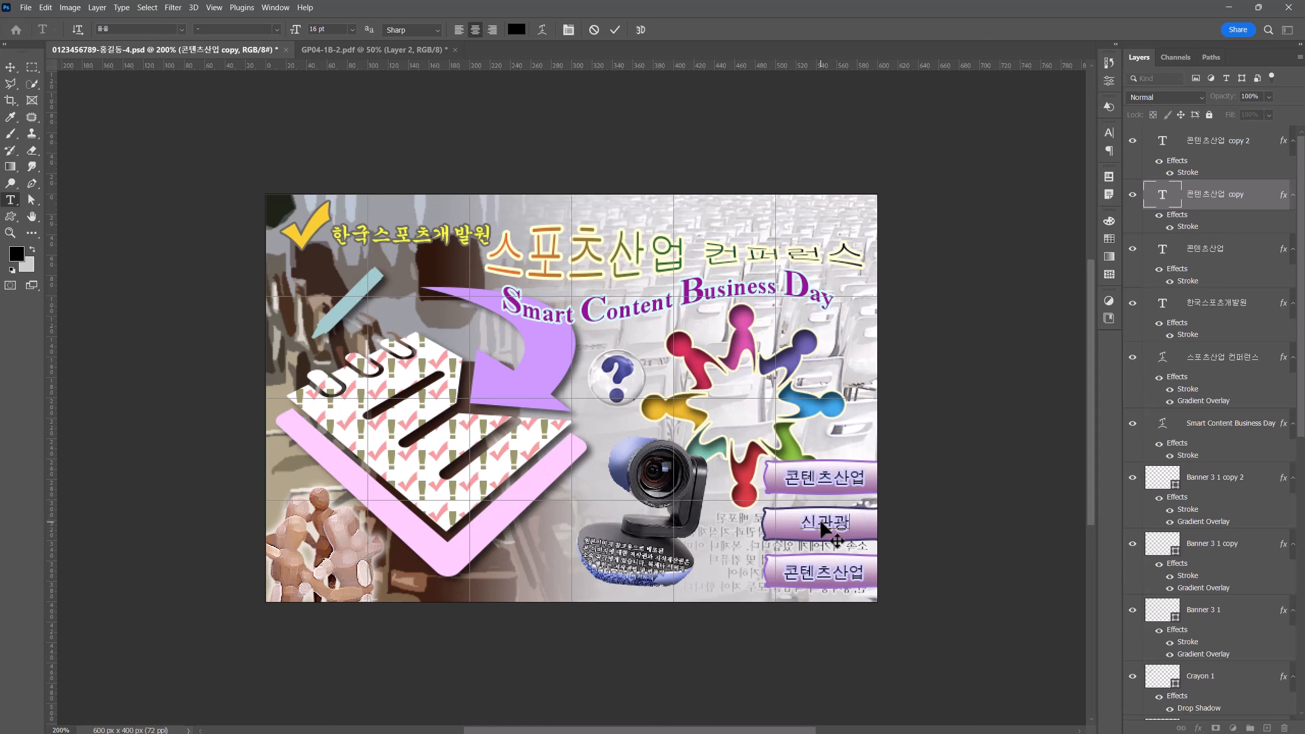
type("산업")
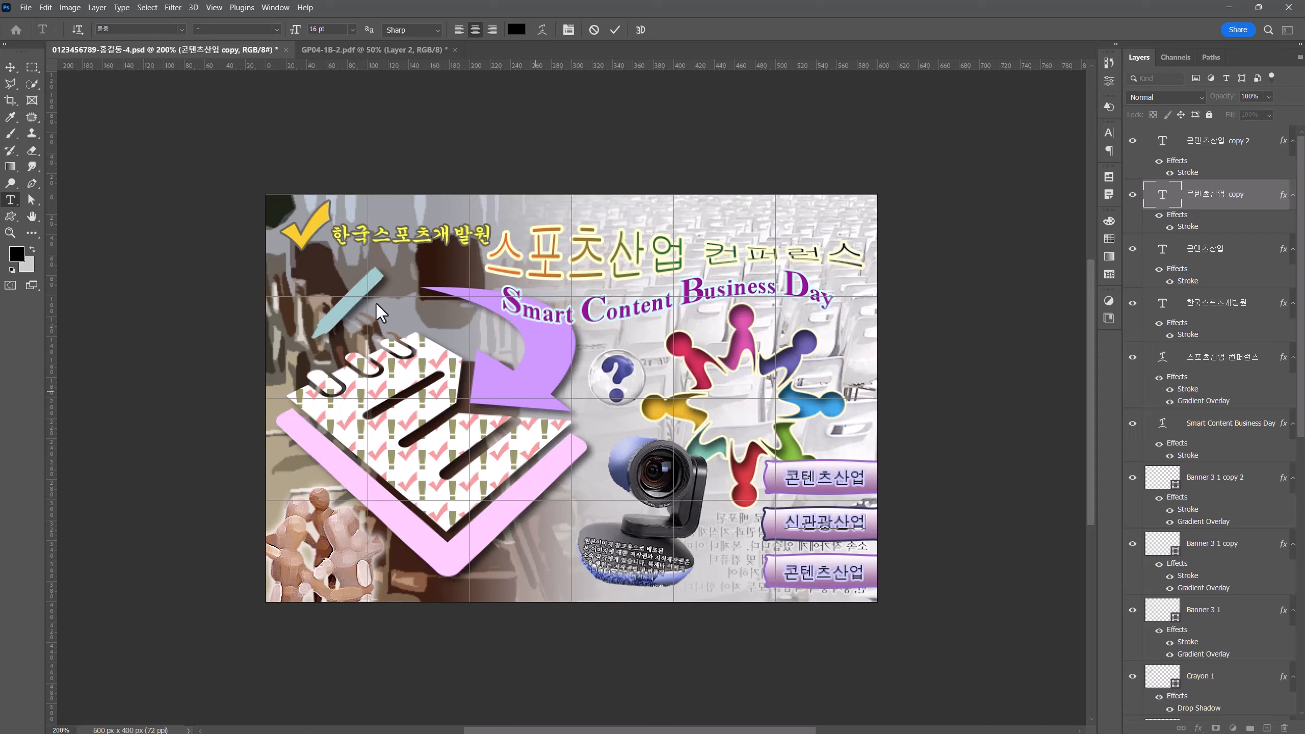
left_click(10, 66)
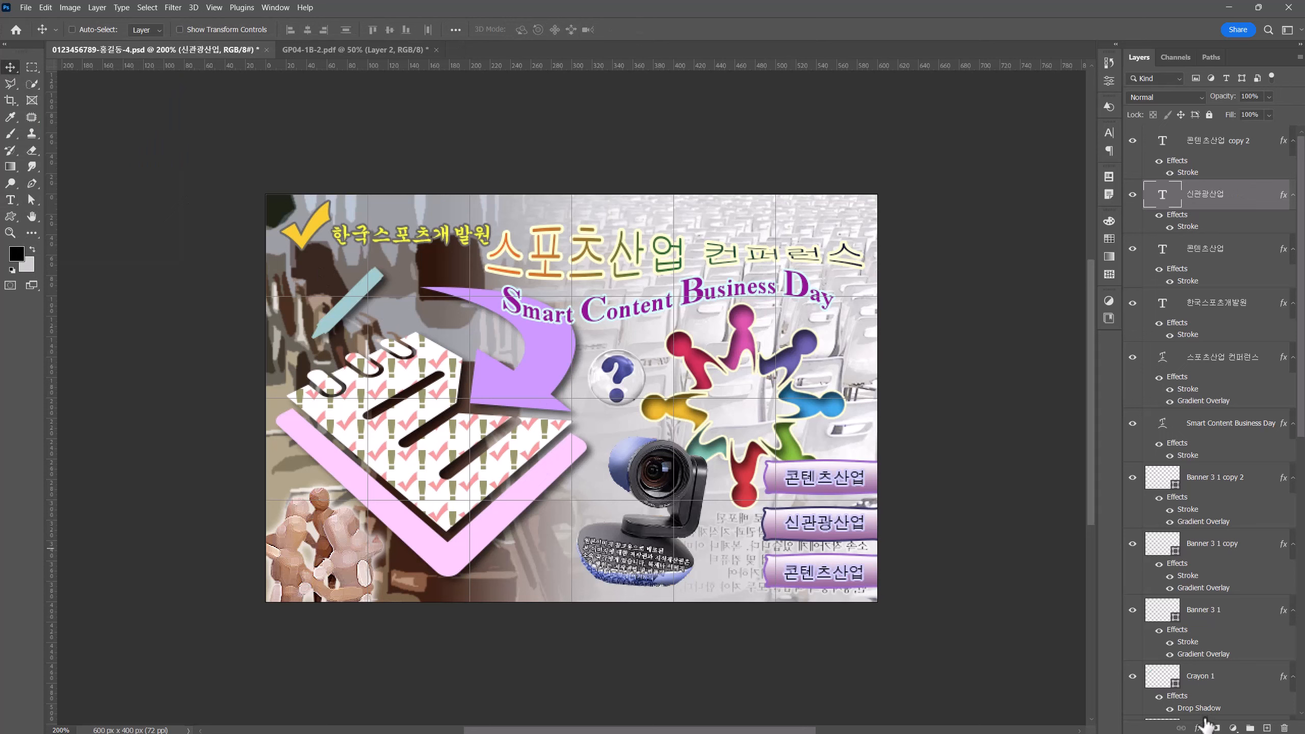
Step: Set the stroke color of the 신관광산업 text to #99CCCC
double_click(1188, 229)
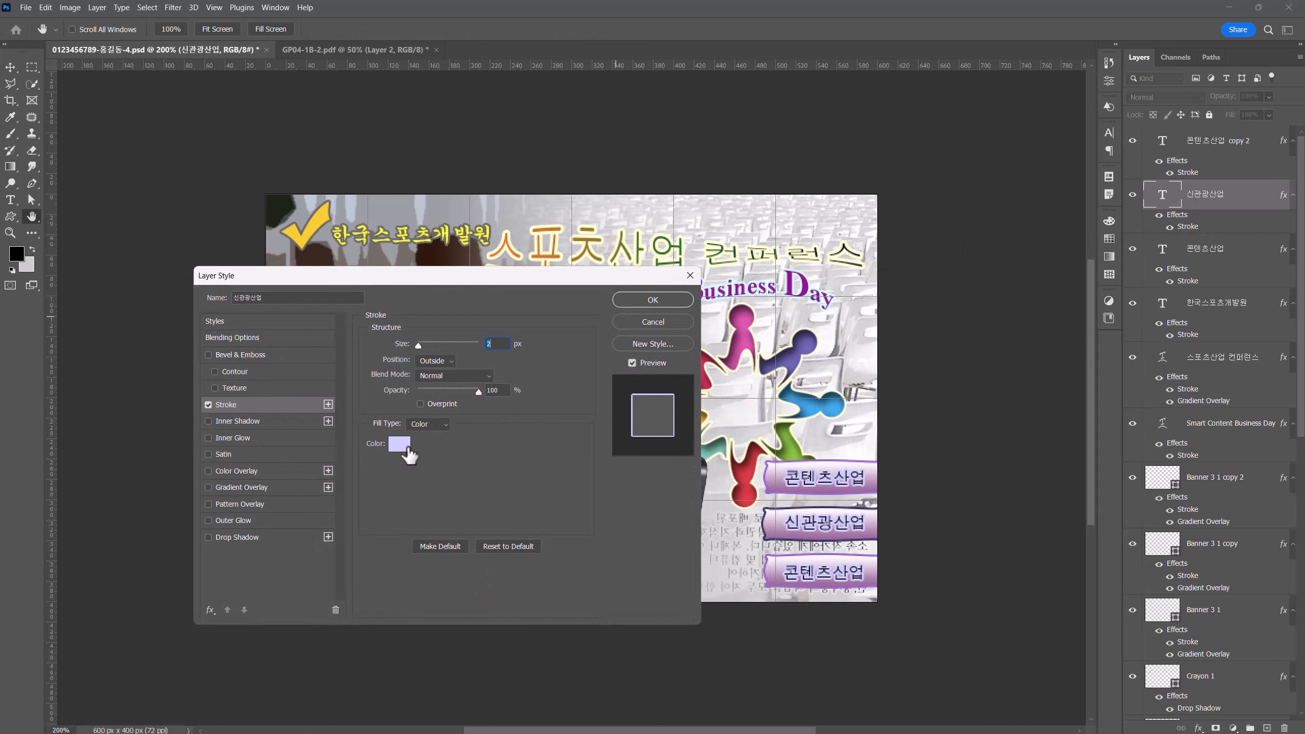
left_click(403, 445)
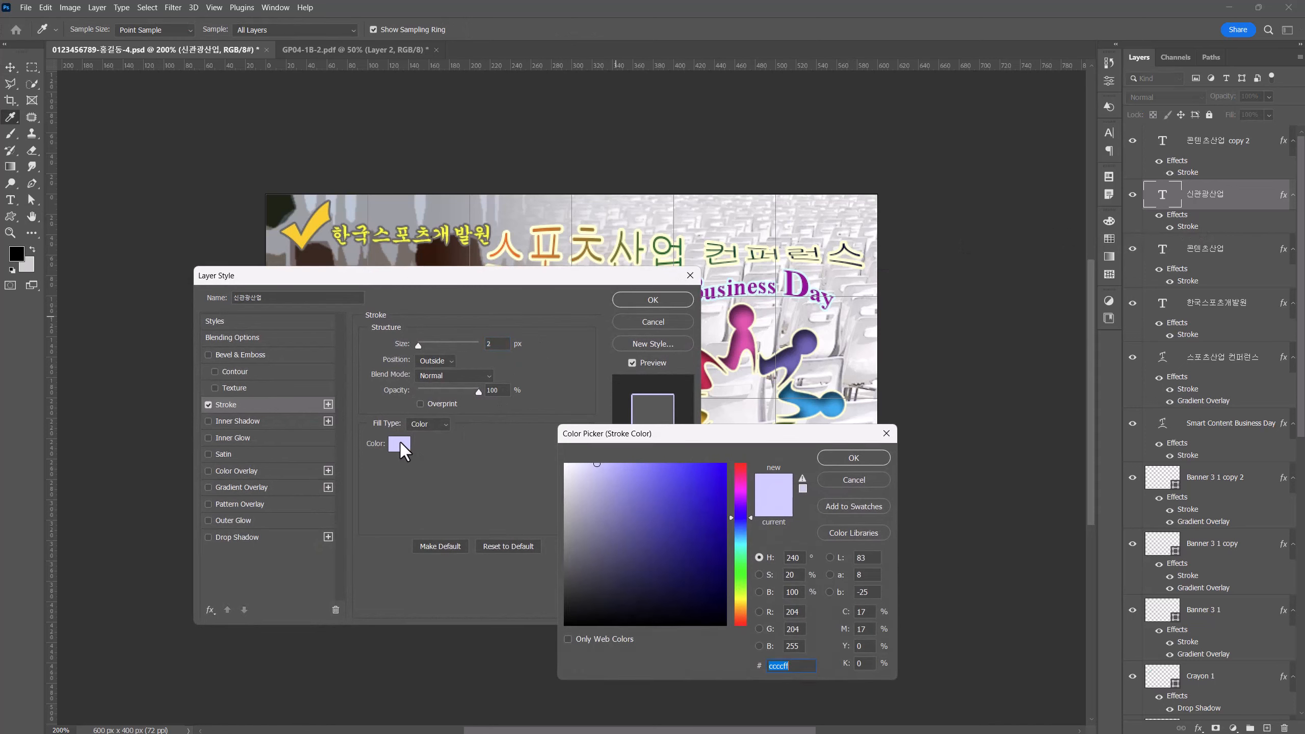
type("99")
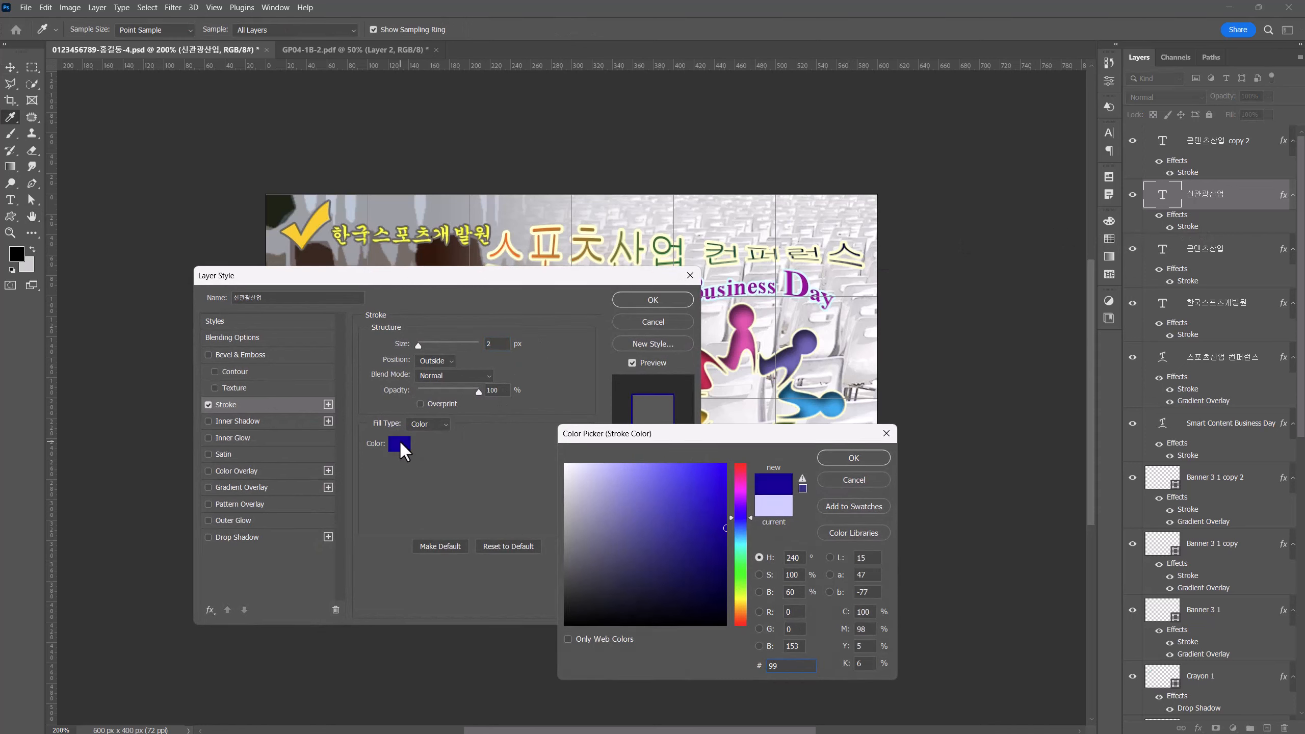
type("ㅊ")
type("cc")
type("cc")
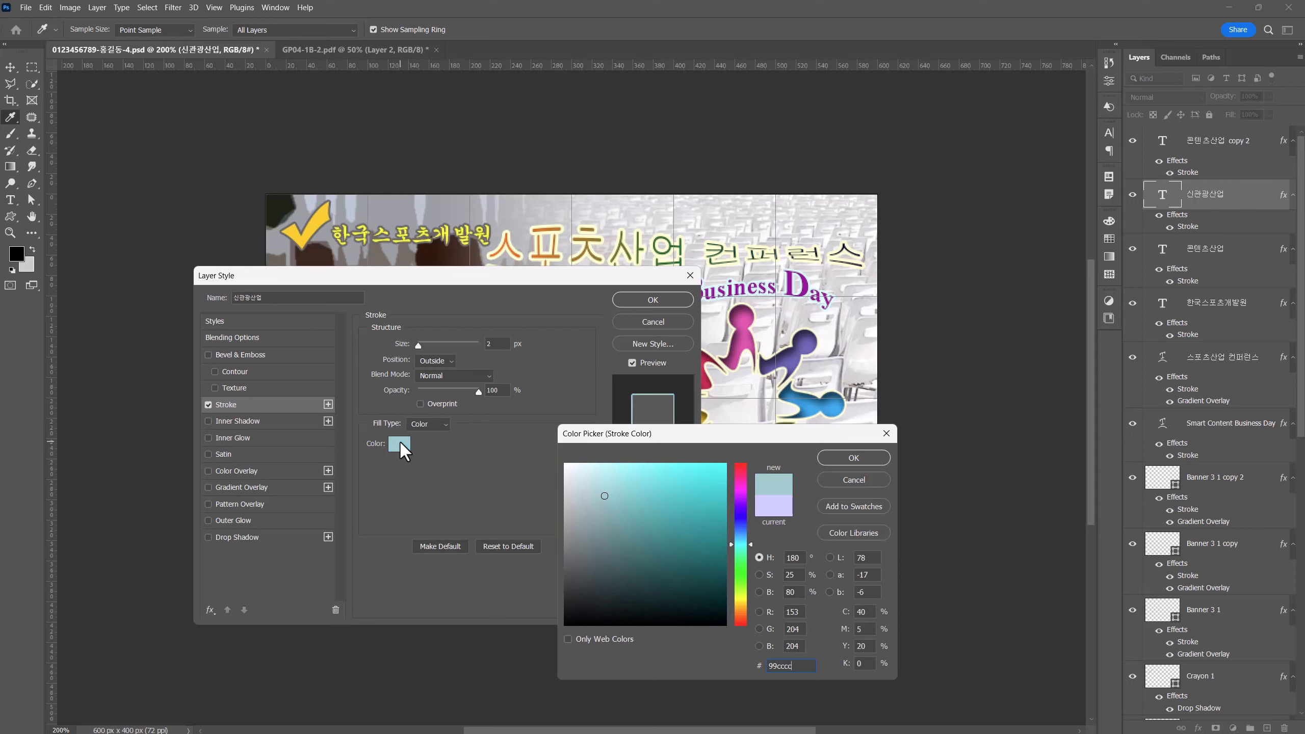
left_click(873, 457)
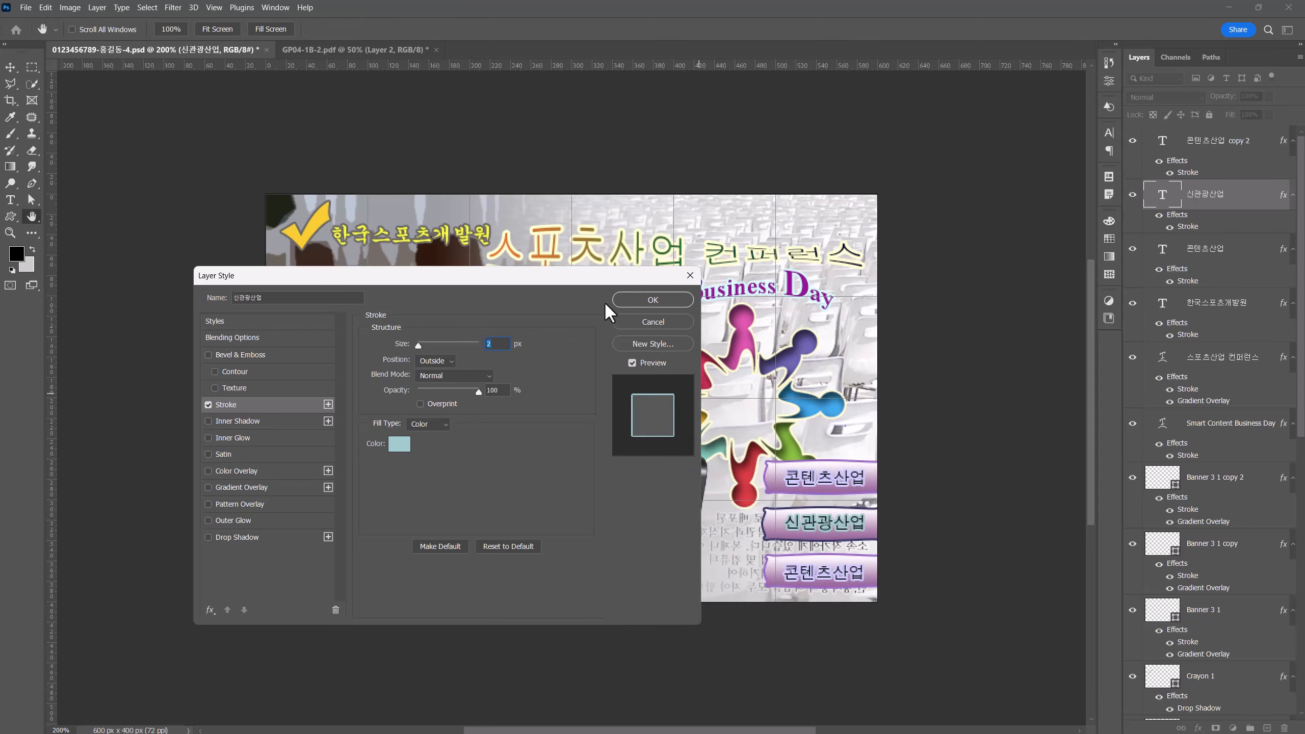
left_click(652, 299)
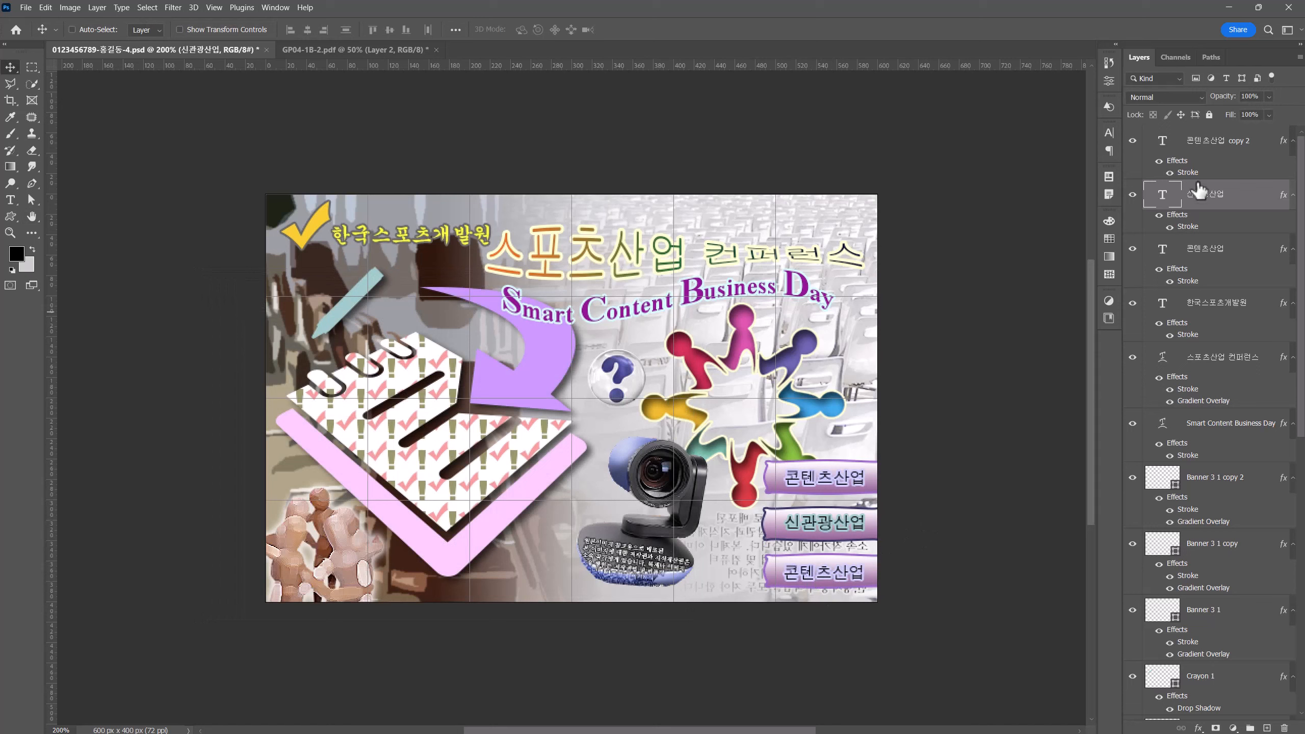
Step: Replace the text copy on the lowest banner with 스포츠산업
left_click(1212, 152)
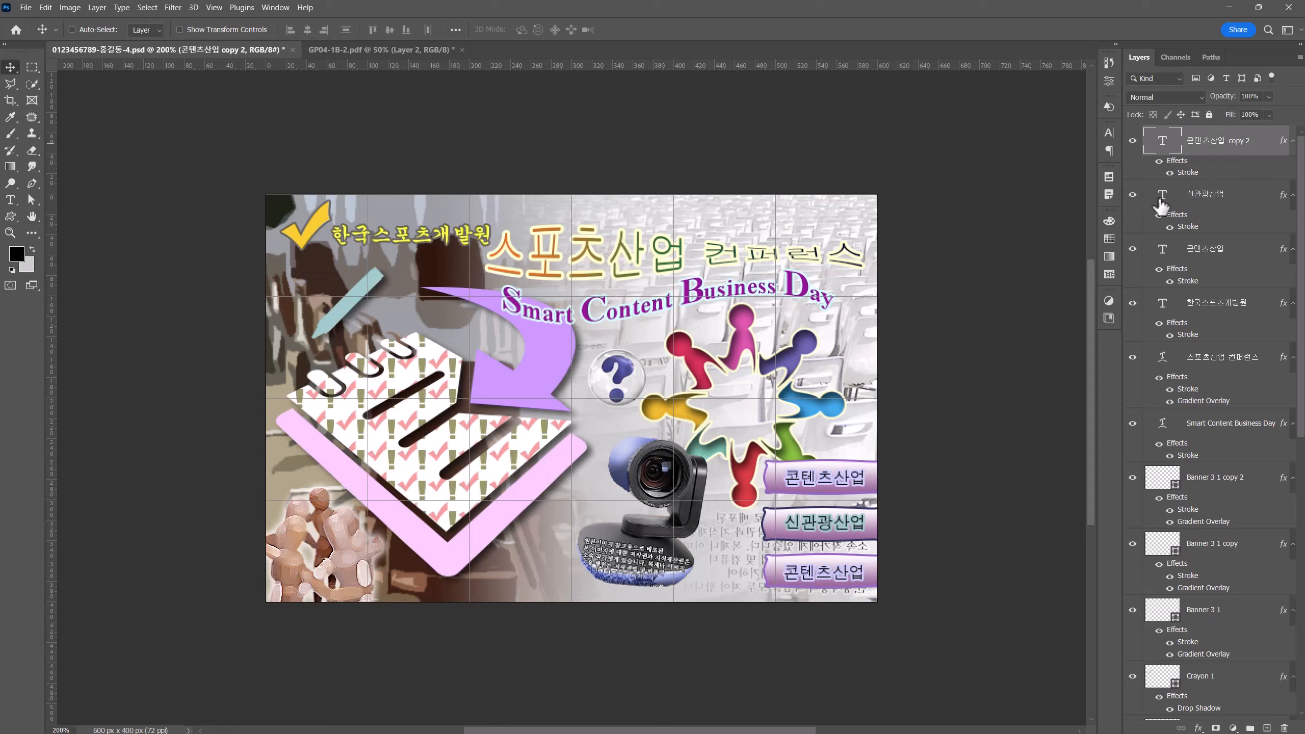
double_click(821, 581)
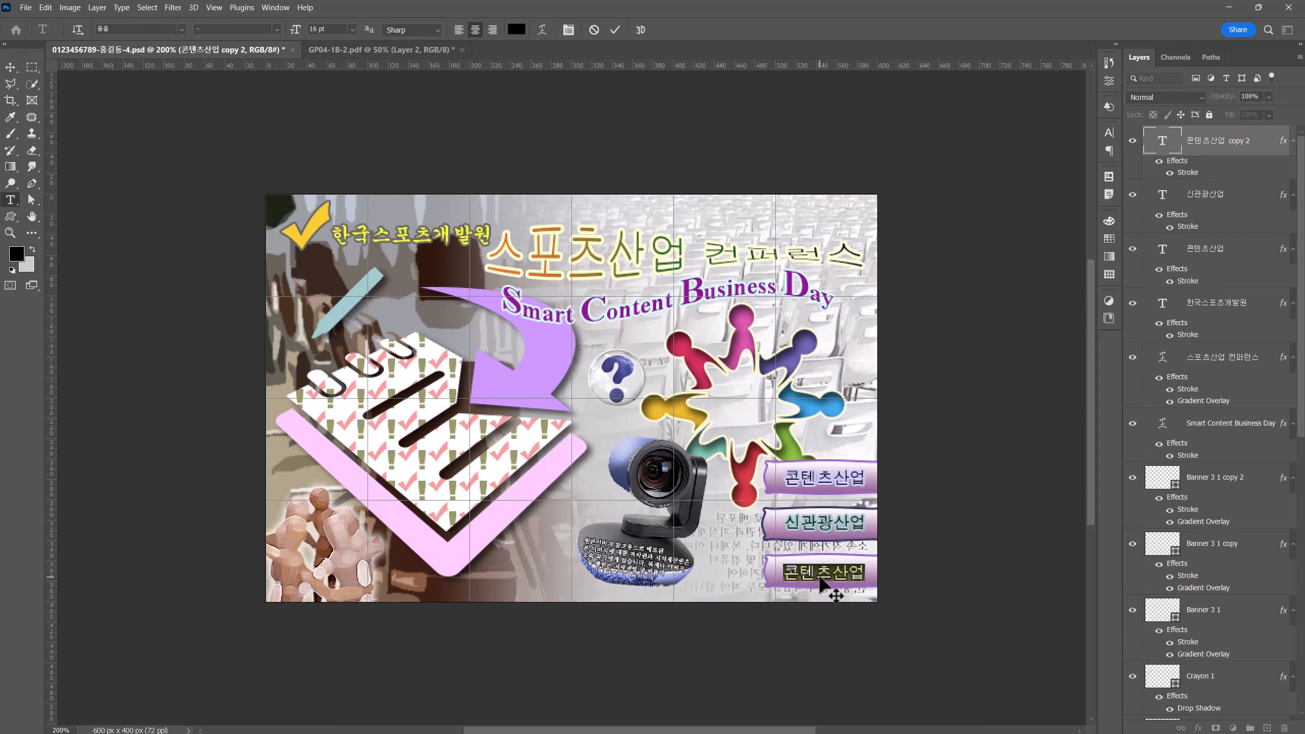
key("BackSpace")
type("스포츠산업")
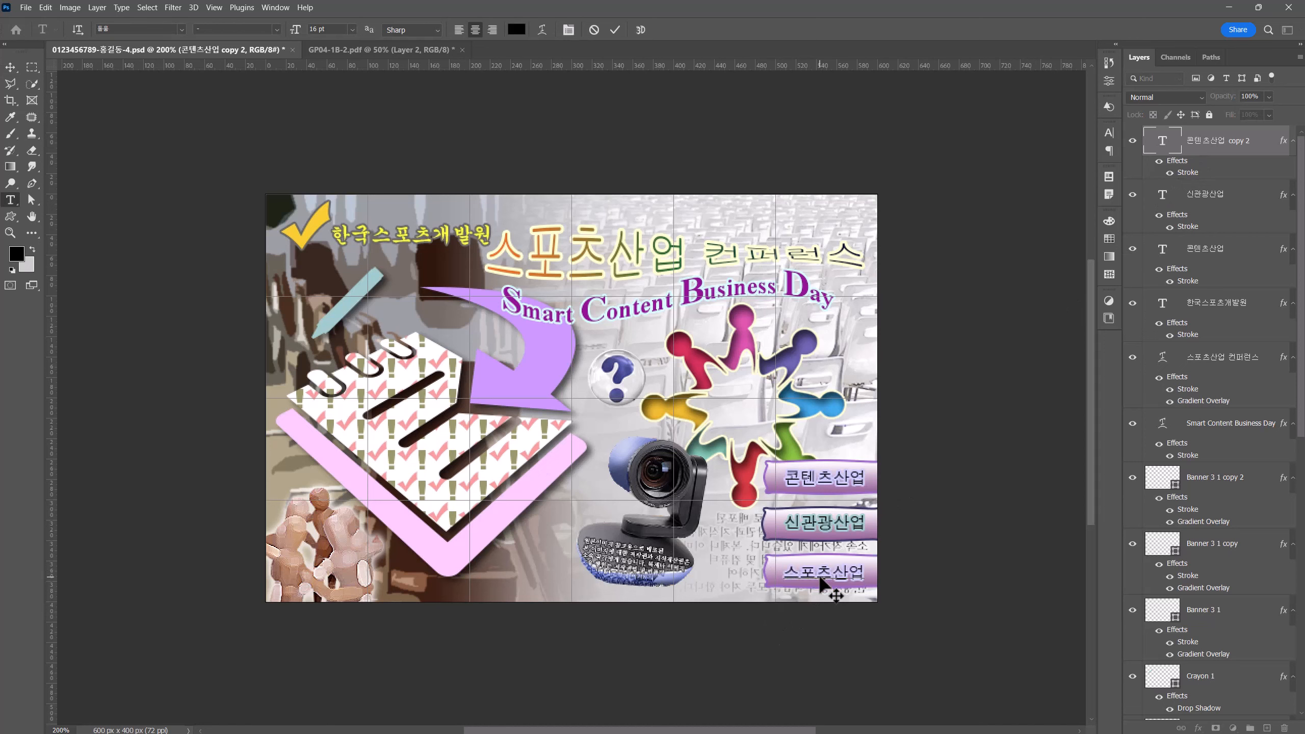
left_click(10, 68)
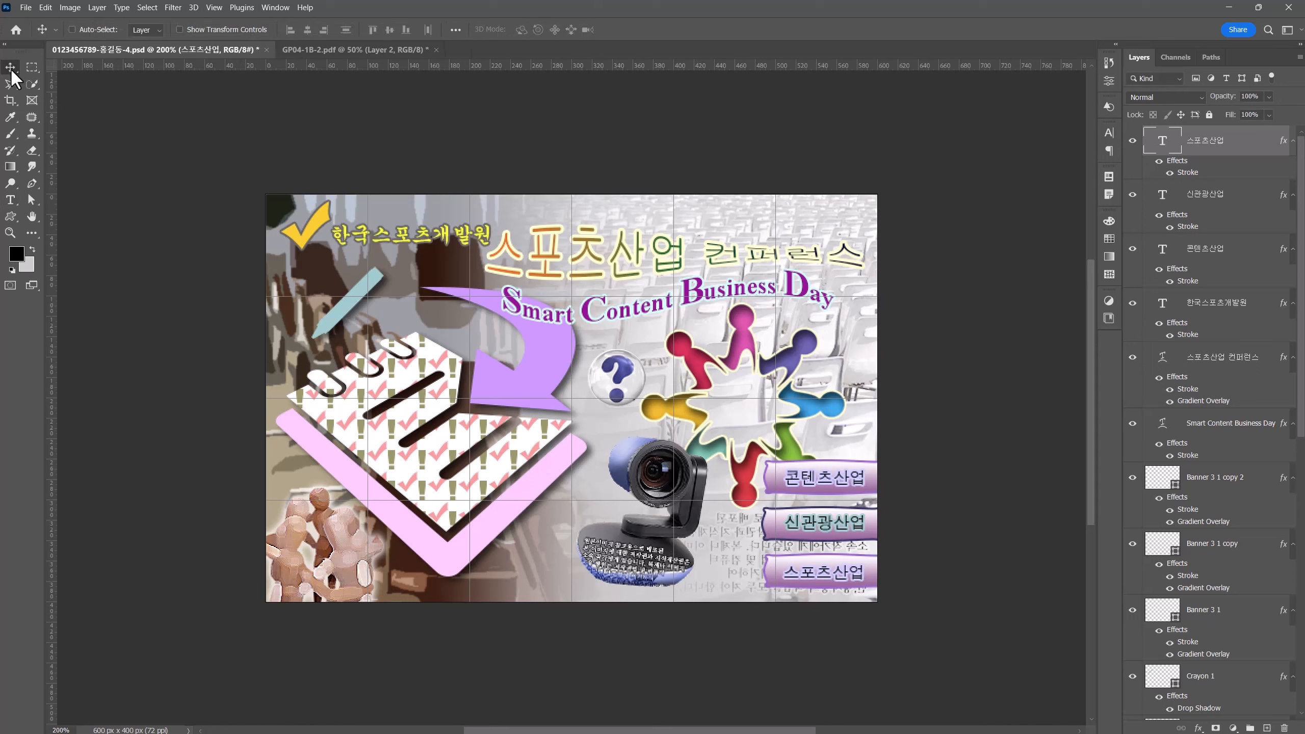